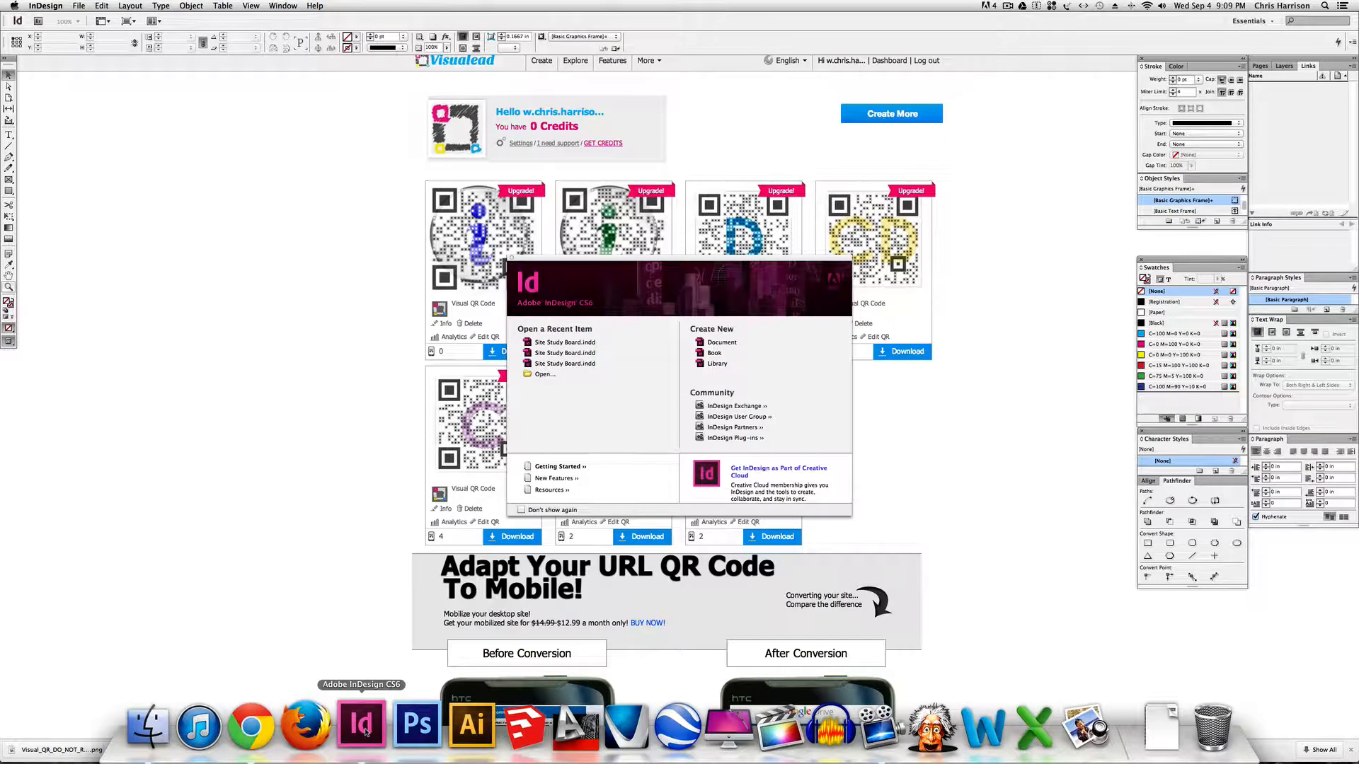
Switch to Chrome and open the Google Drive folder LDAR 370: PRIVATE SMALL SPACE STUDIO > 2013-2014 > REFERENCE > Example Project.
click(292, 545)
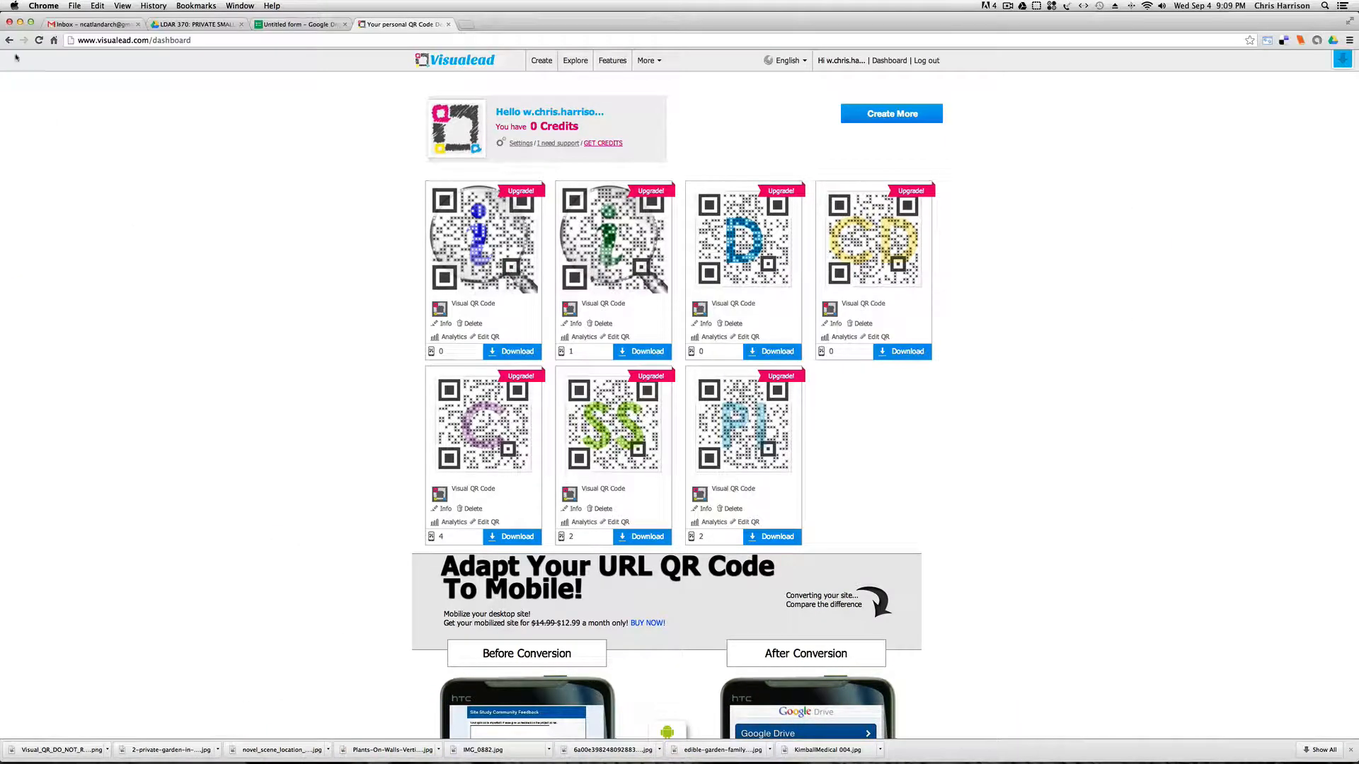
click(90, 25)
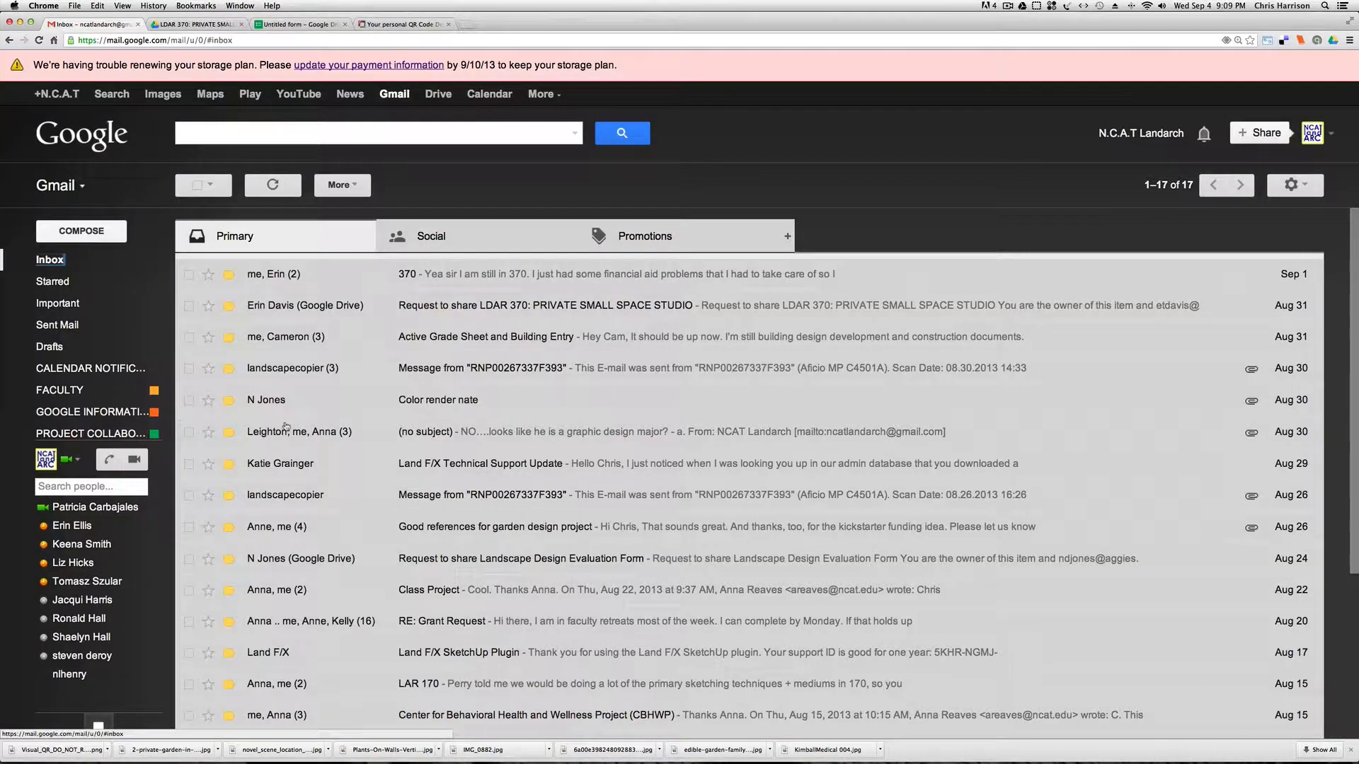
click(202, 24)
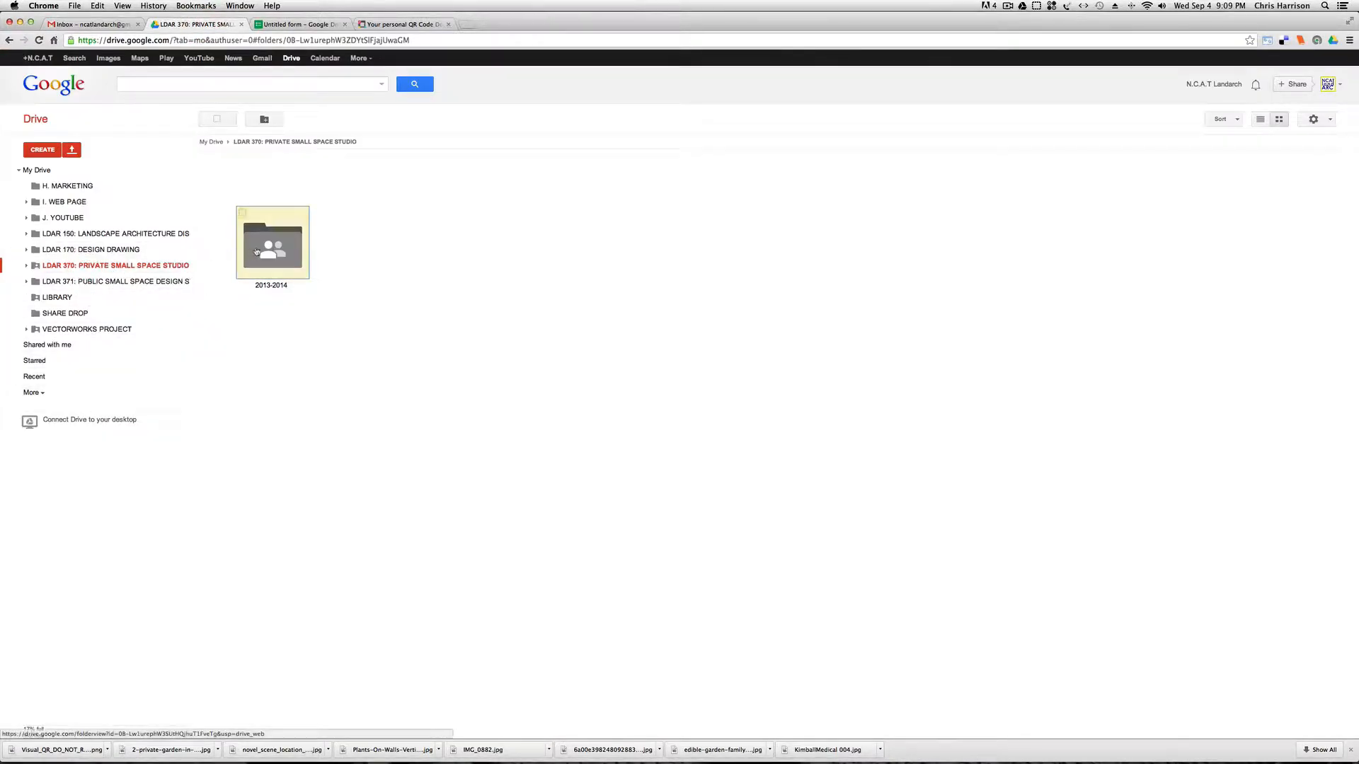
double_click(273, 253)
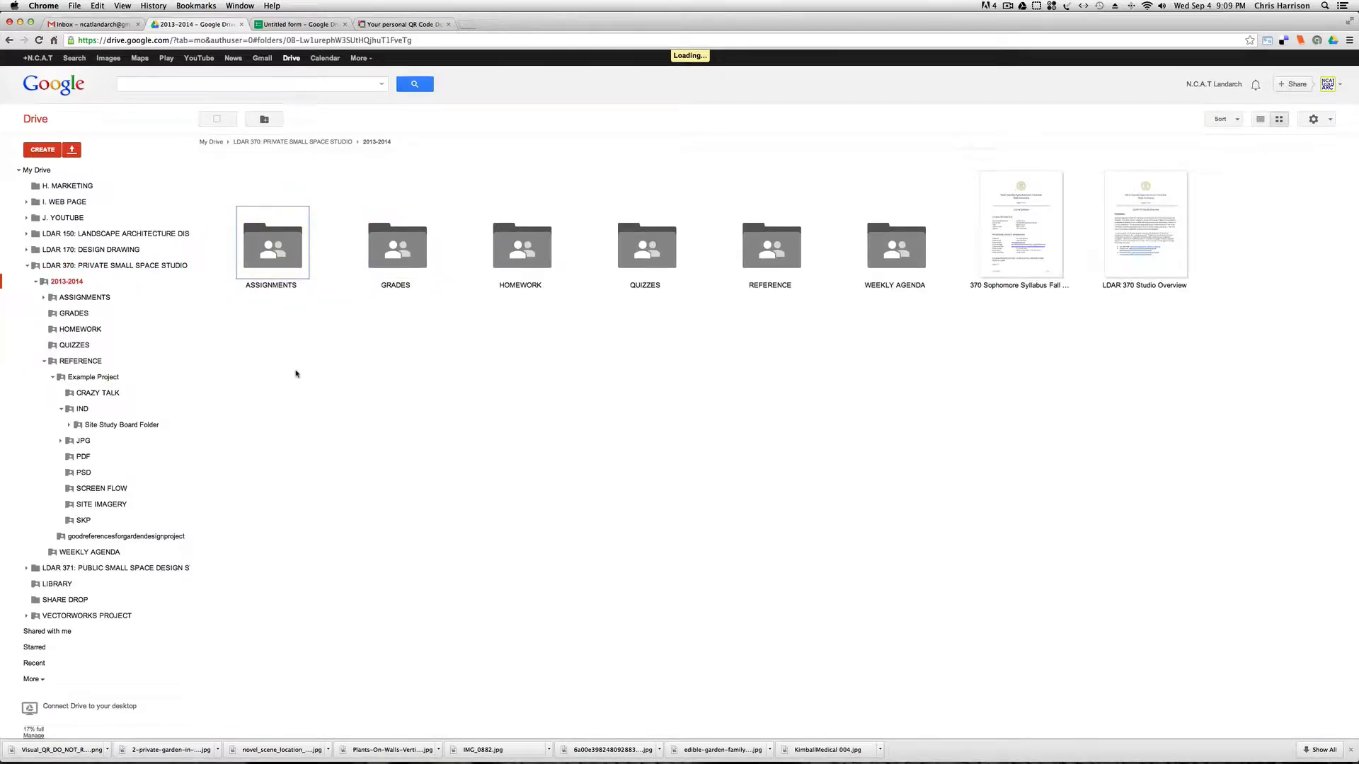
double_click(779, 255)
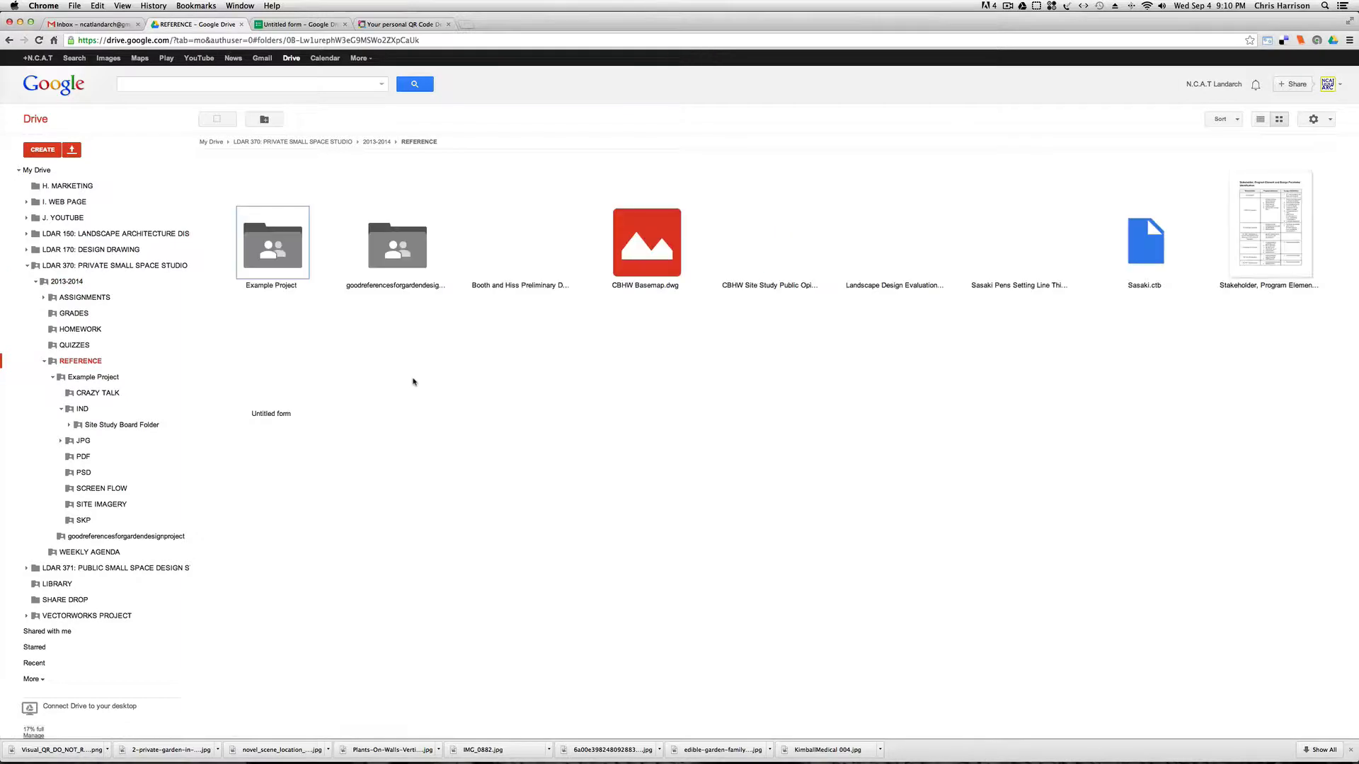
double_click(283, 255)
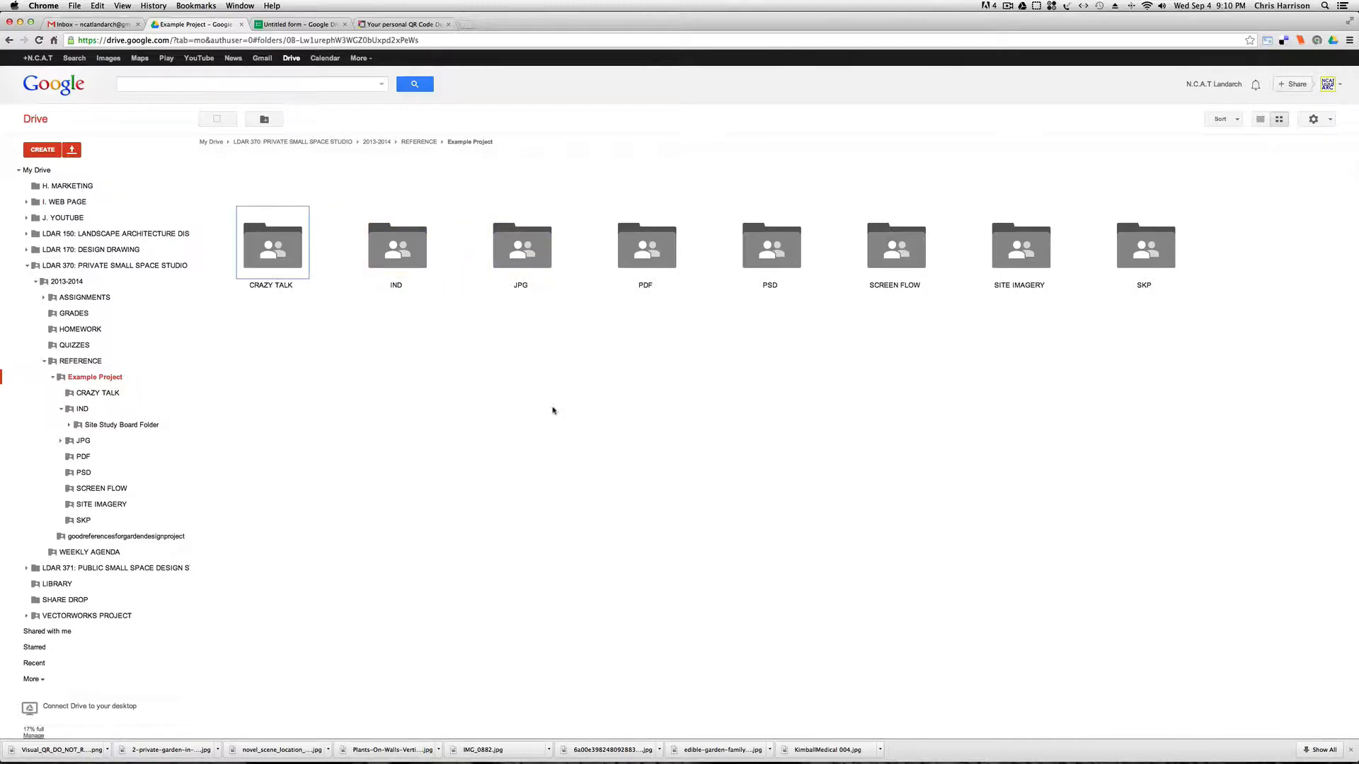
Look through the PDF and JPG folders of the Example Project and return to the project folder.
double_click(651, 263)
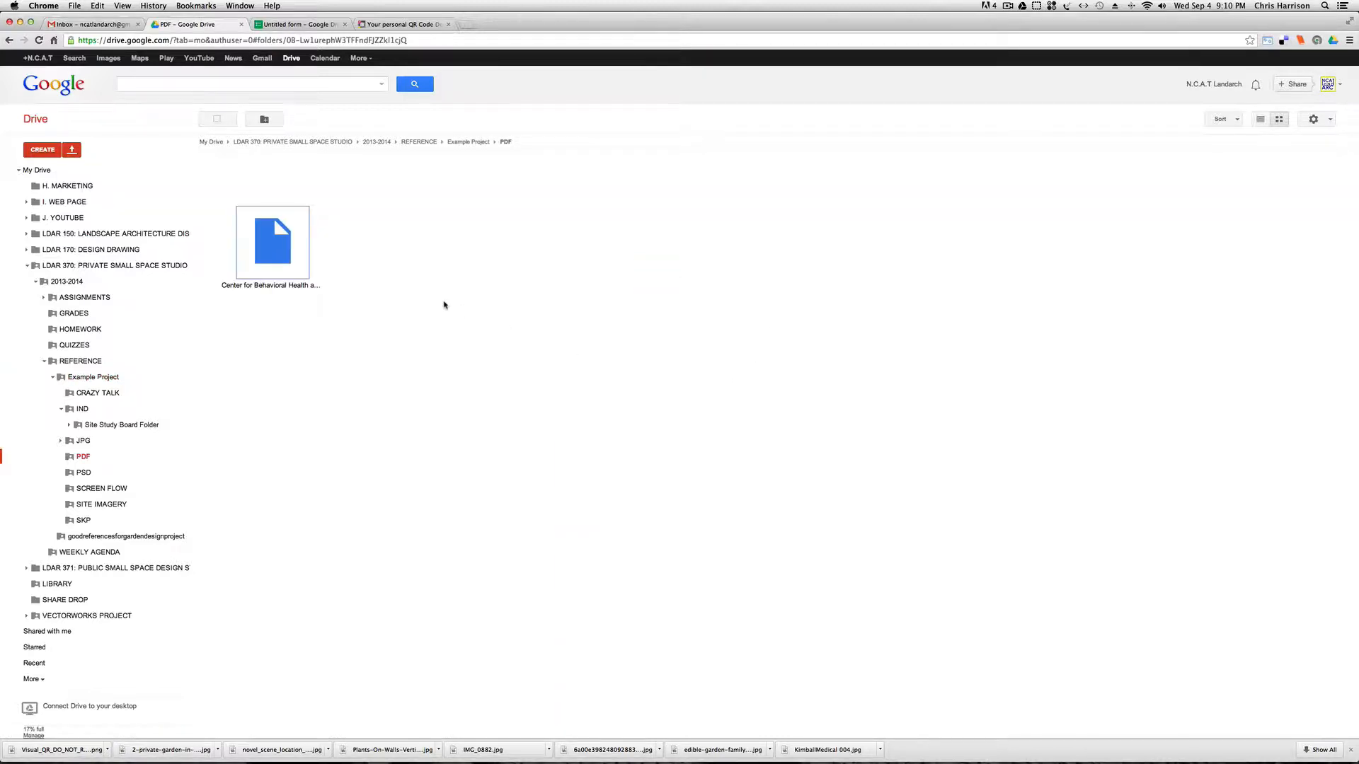
click(9, 40)
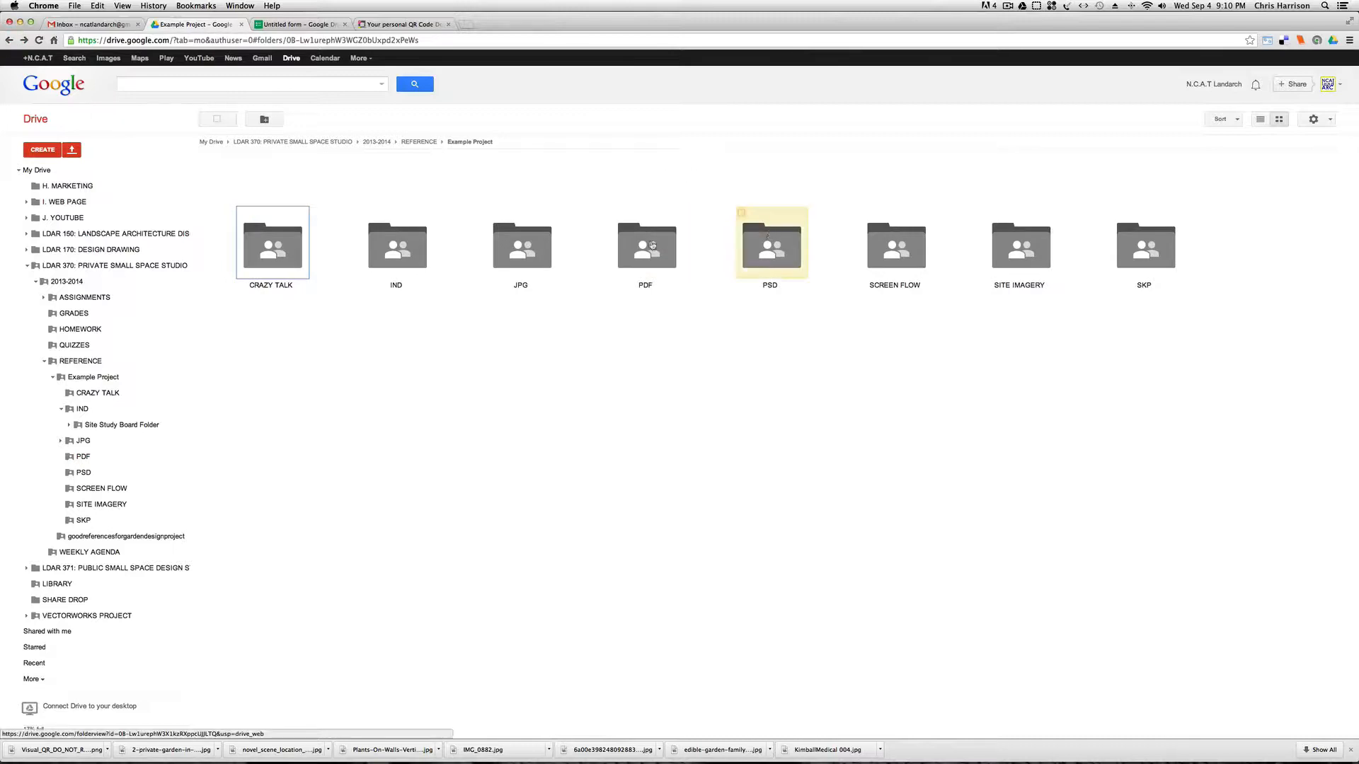
double_click(544, 250)
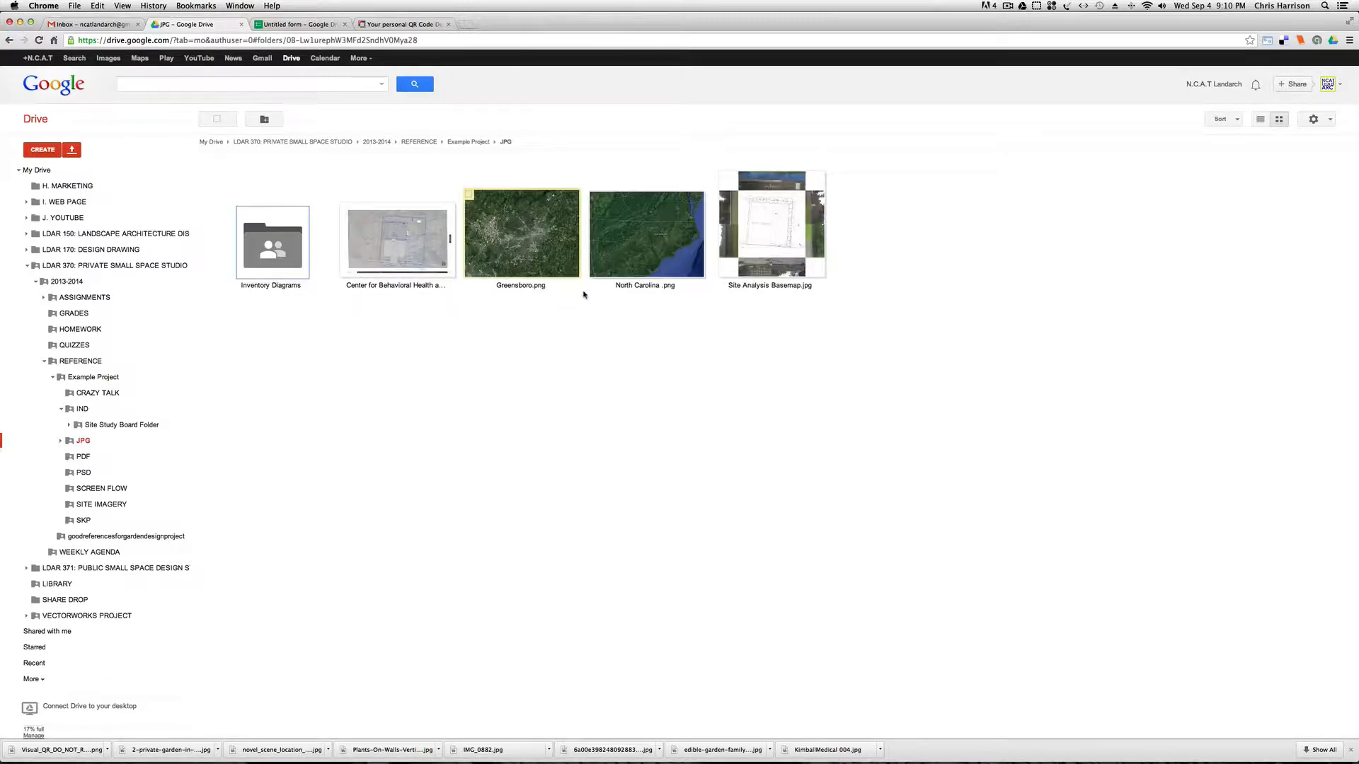
click(9, 40)
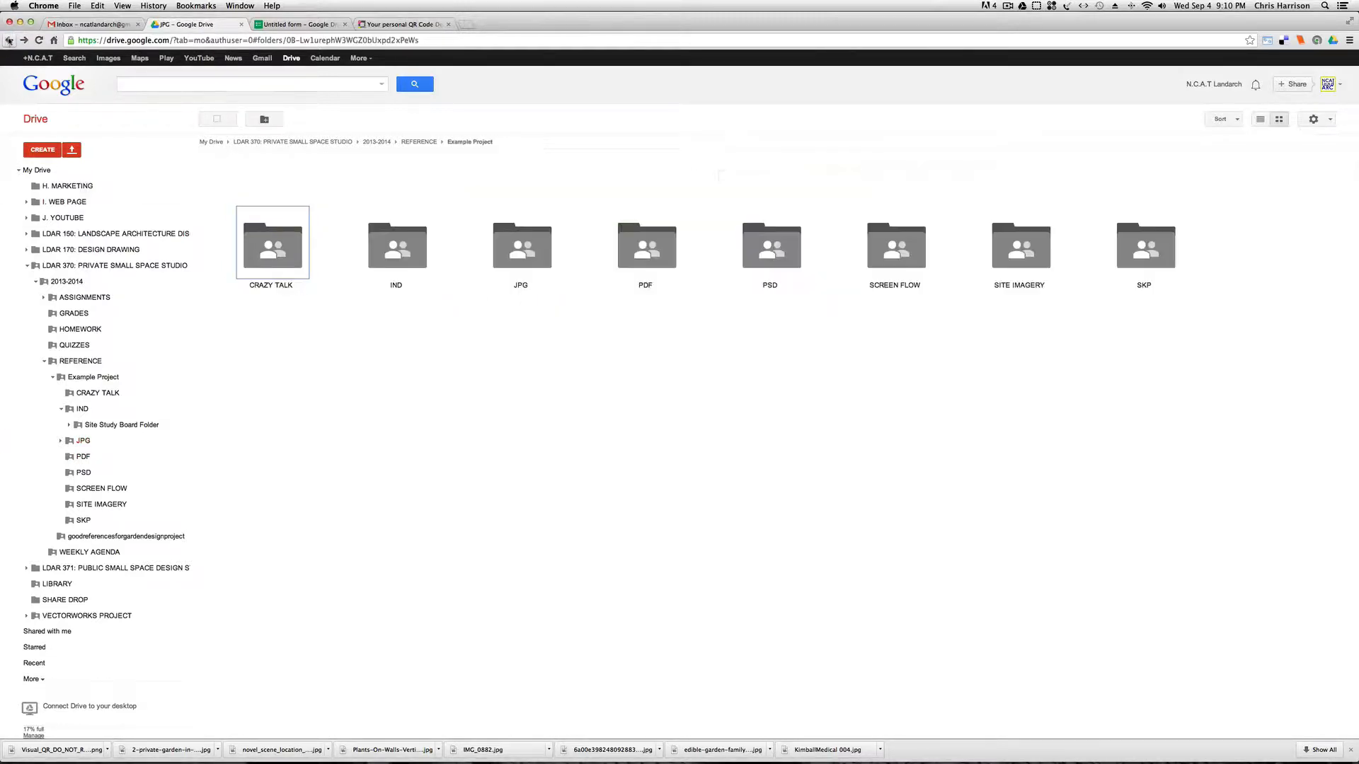
Download Site Study Board.indd from the Site Study Board Folder inside IND and open it in InDesign.
click(415, 256)
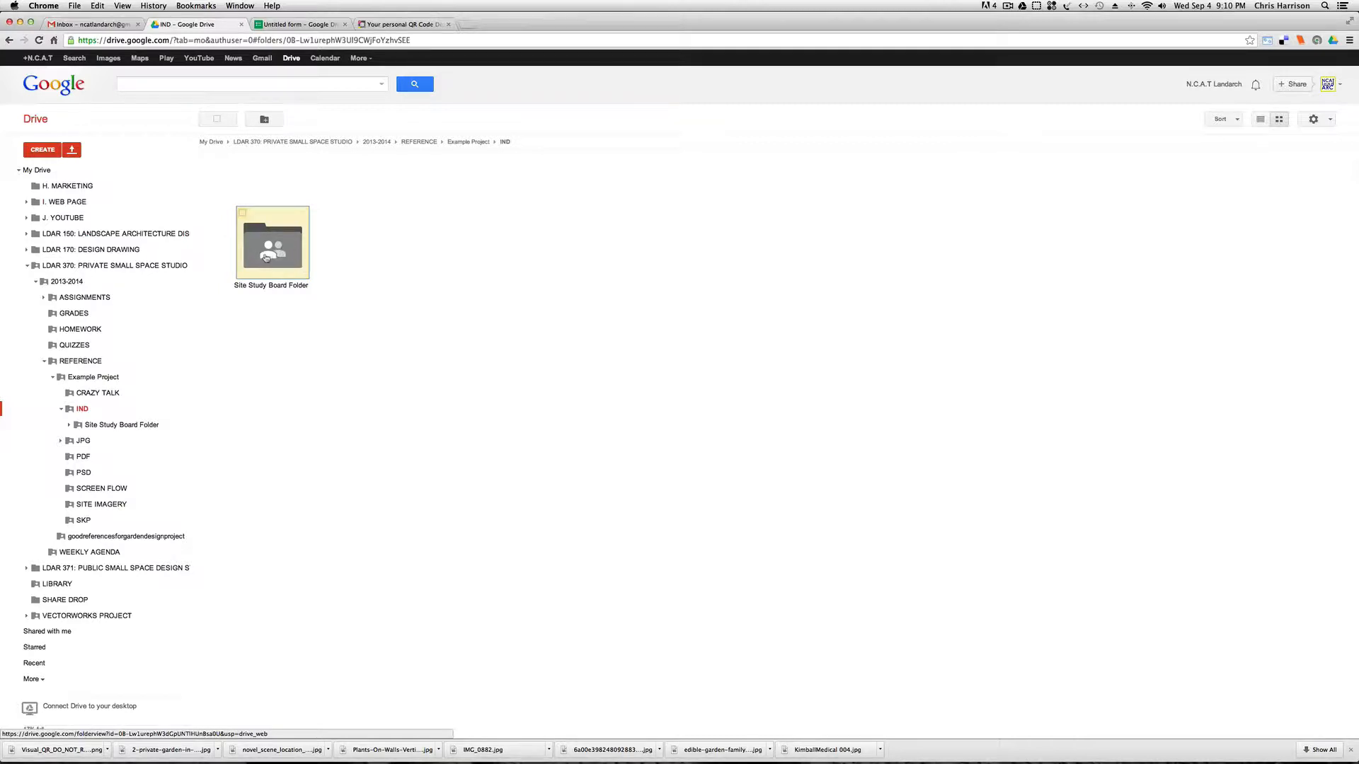
click(276, 255)
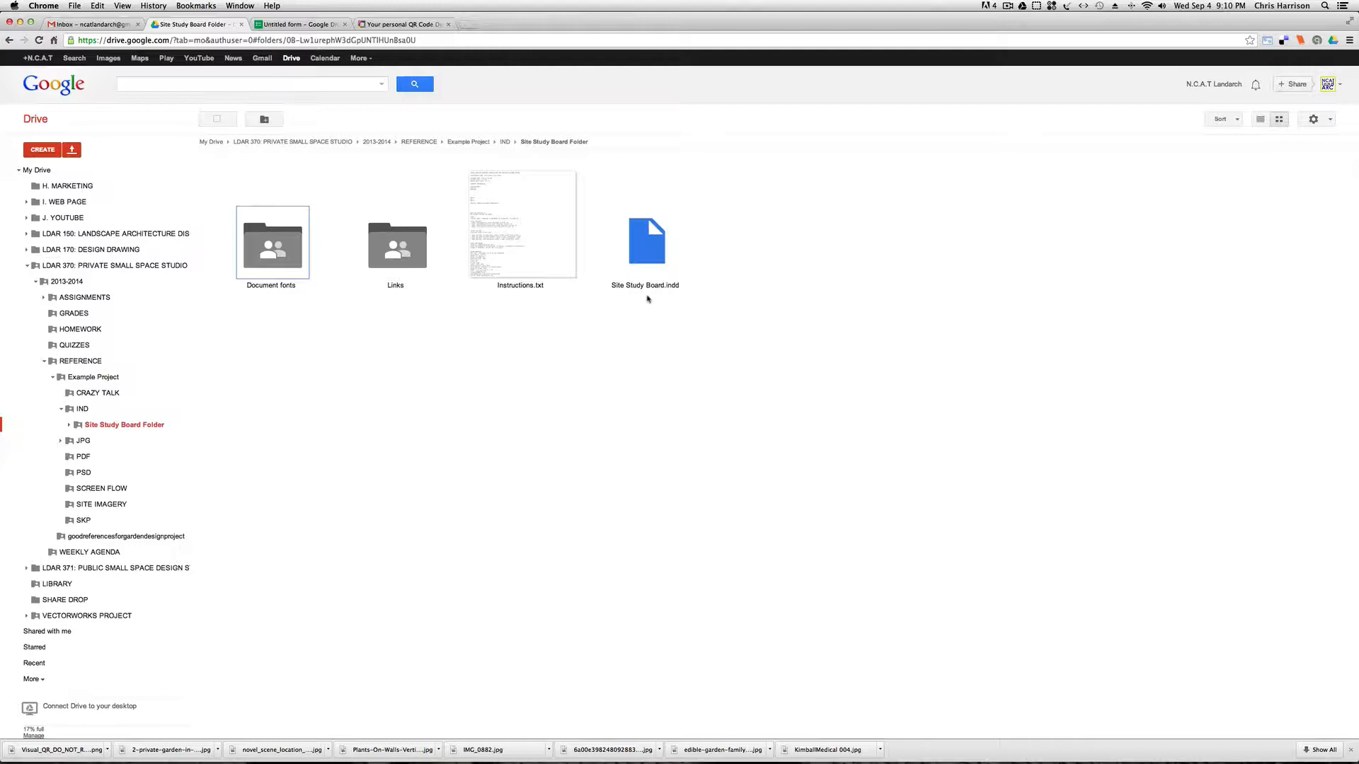
click(663, 246)
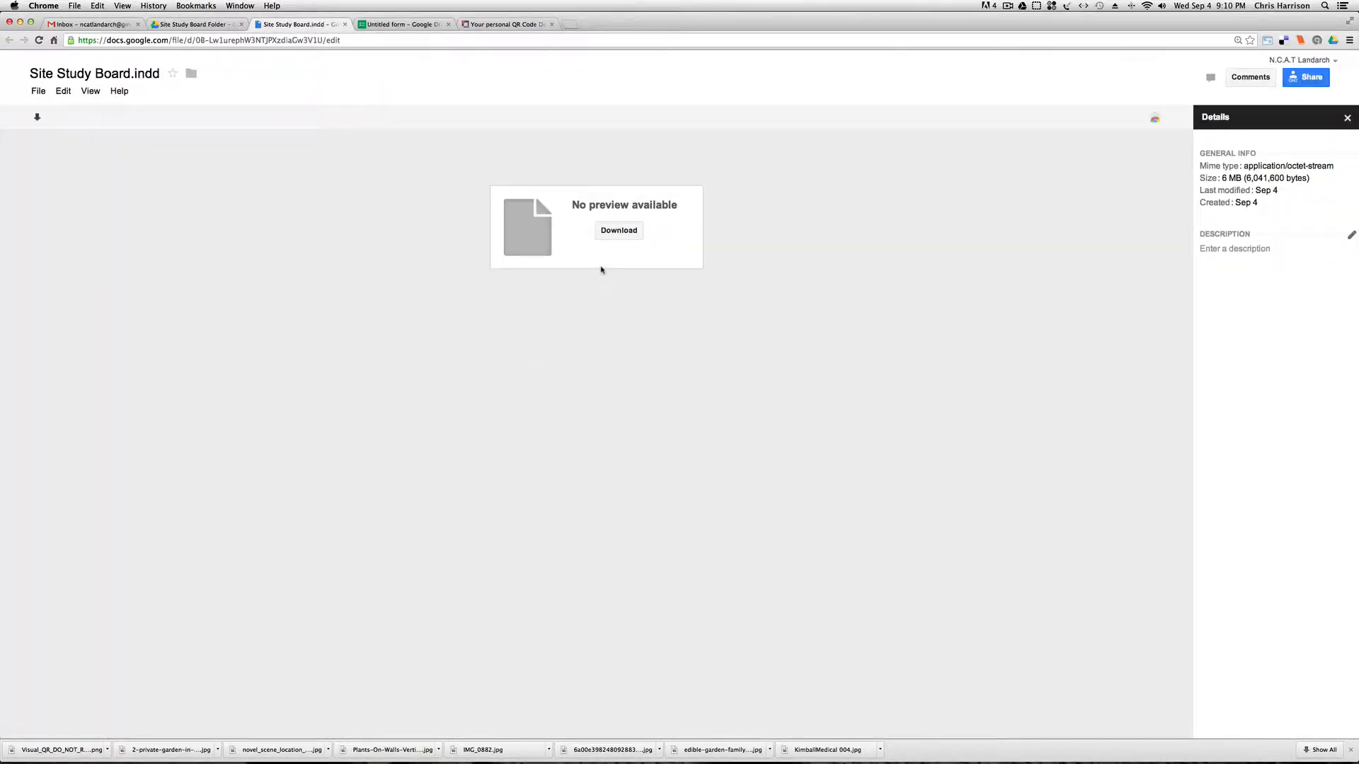
click(618, 230)
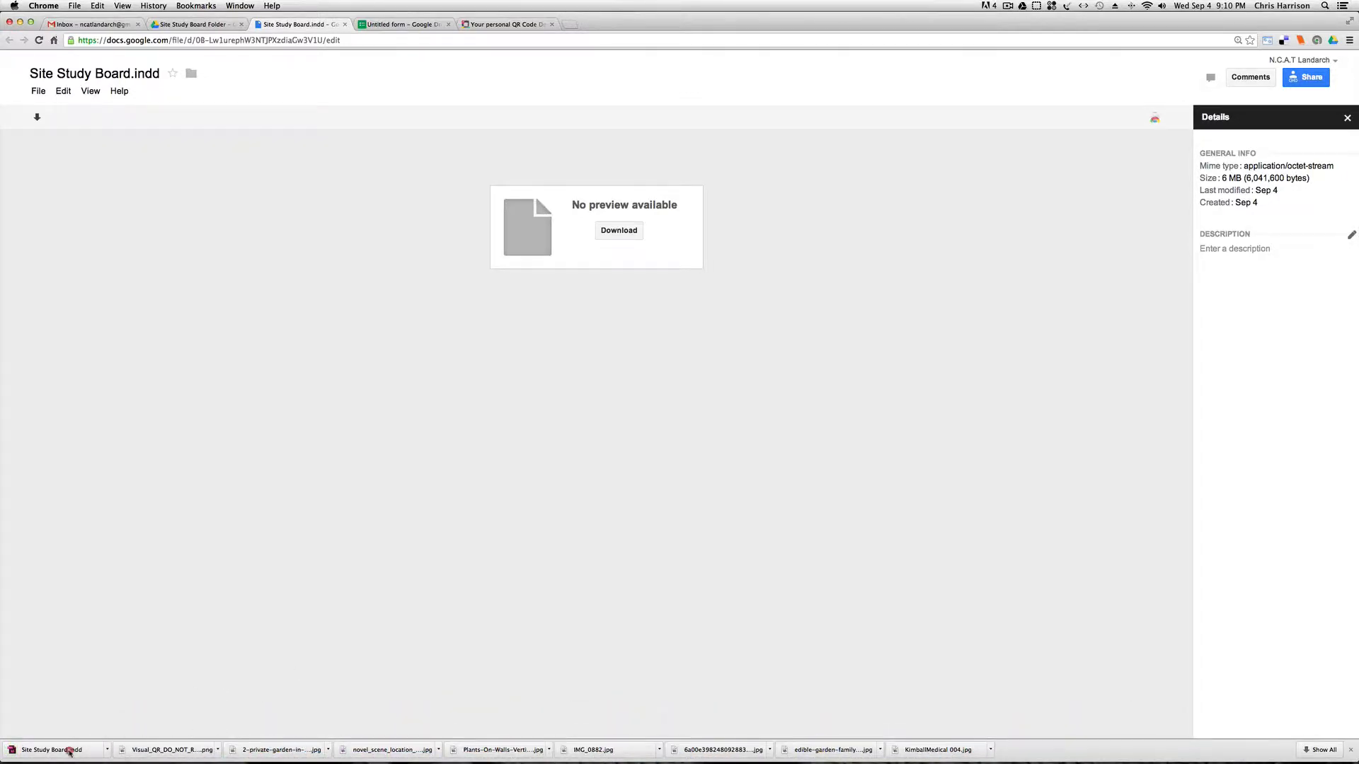
click(69, 750)
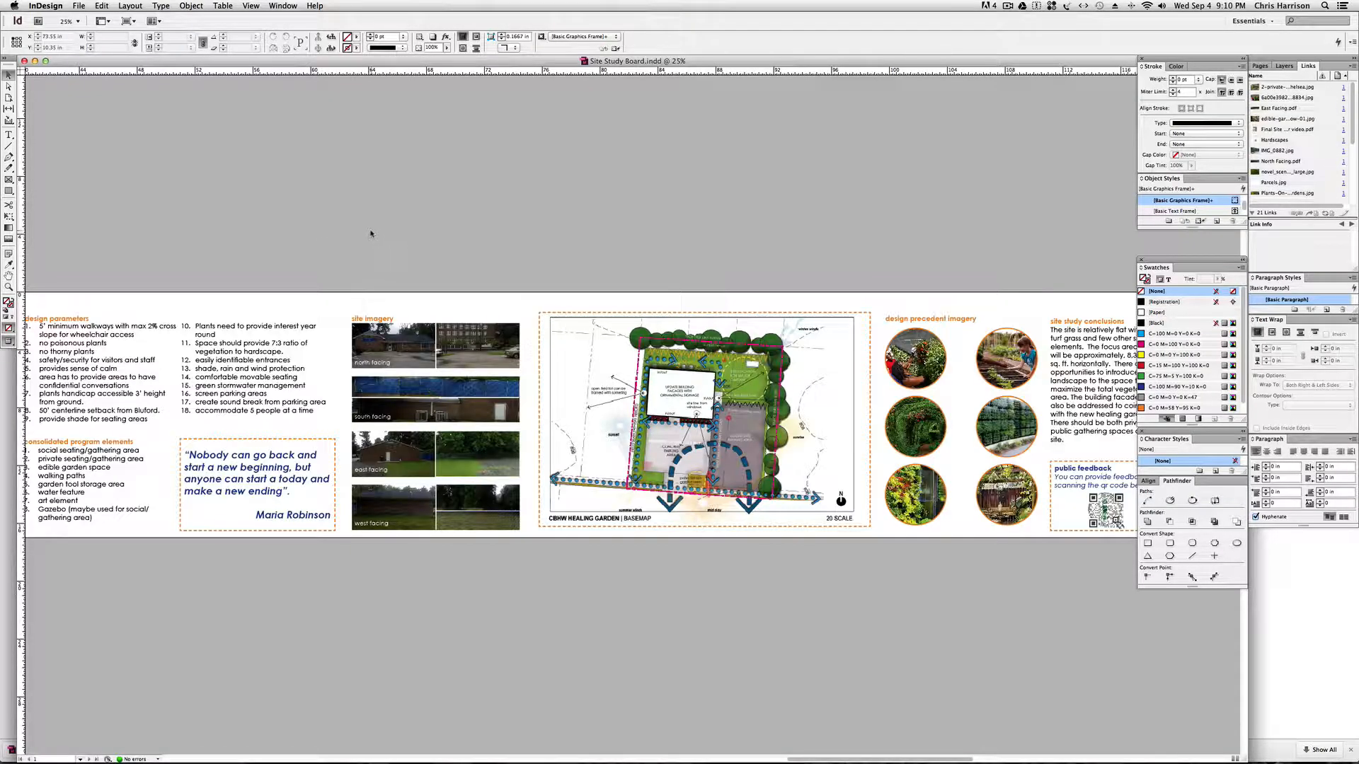
Examine the whole site study board, from the location maps and project overview to the conclusions and public feedback box.
key(space)
drag(191, 190, 487, 198)
drag(225, 202, 417, 225)
drag(613, 227, 477, 226)
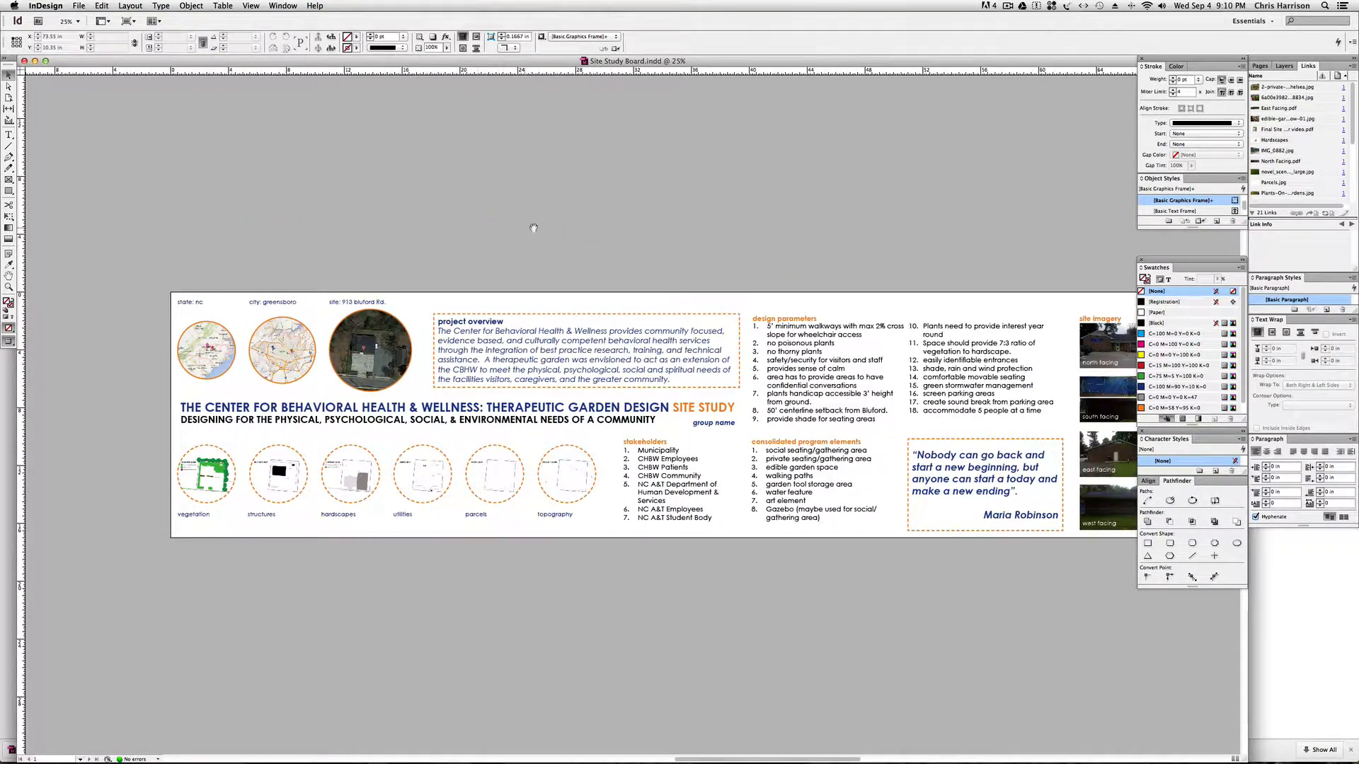
drag(651, 232, 498, 233)
drag(800, 241, 552, 233)
drag(736, 235, 552, 230)
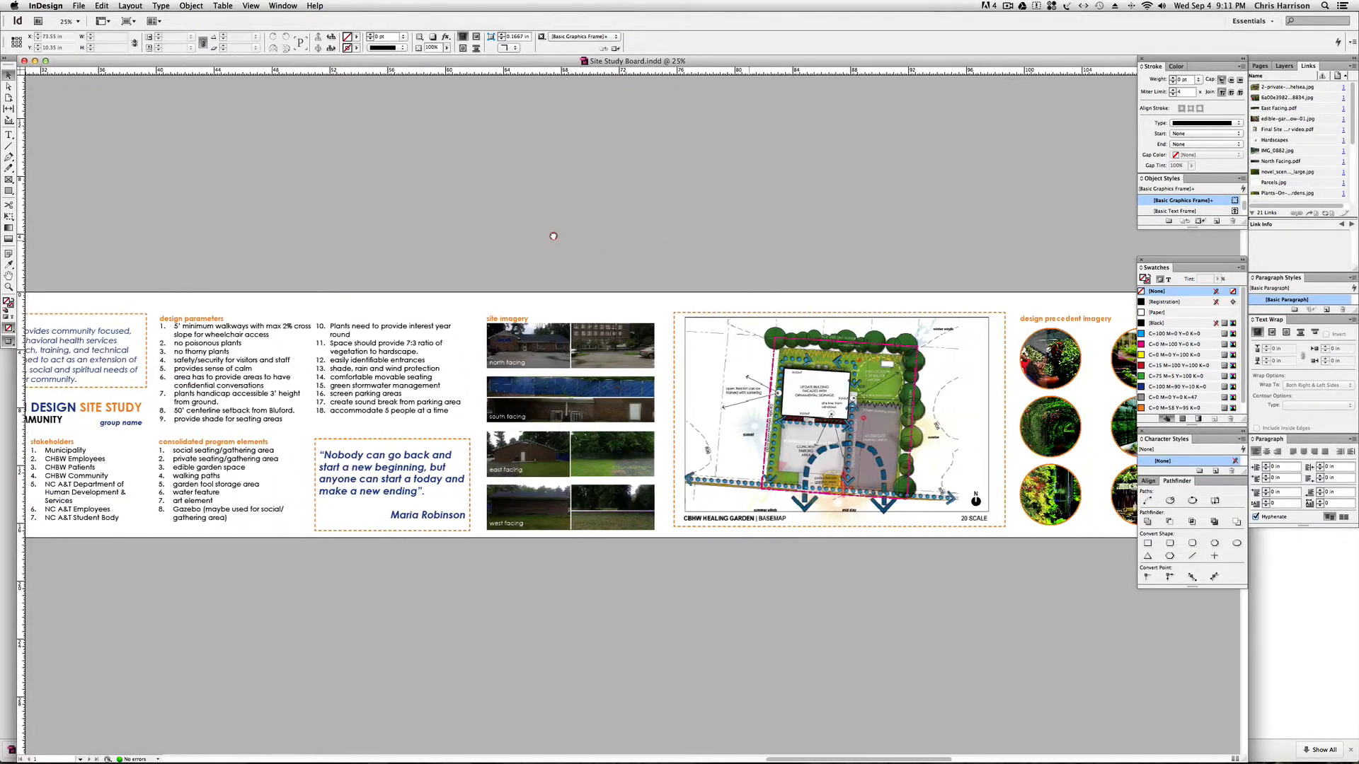
drag(800, 256, 613, 255)
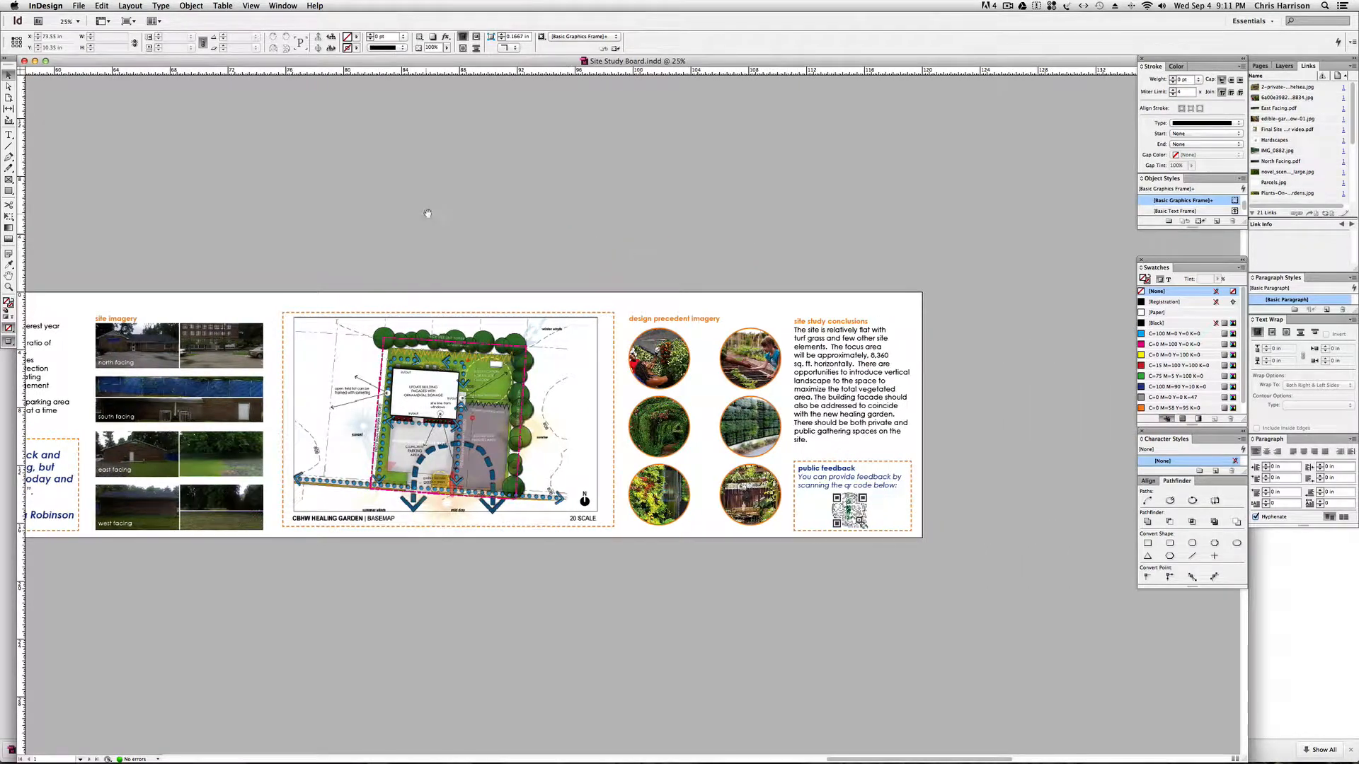
drag(427, 212, 691, 227)
drag(277, 214, 528, 231)
drag(327, 212, 607, 222)
drag(184, 209, 498, 228)
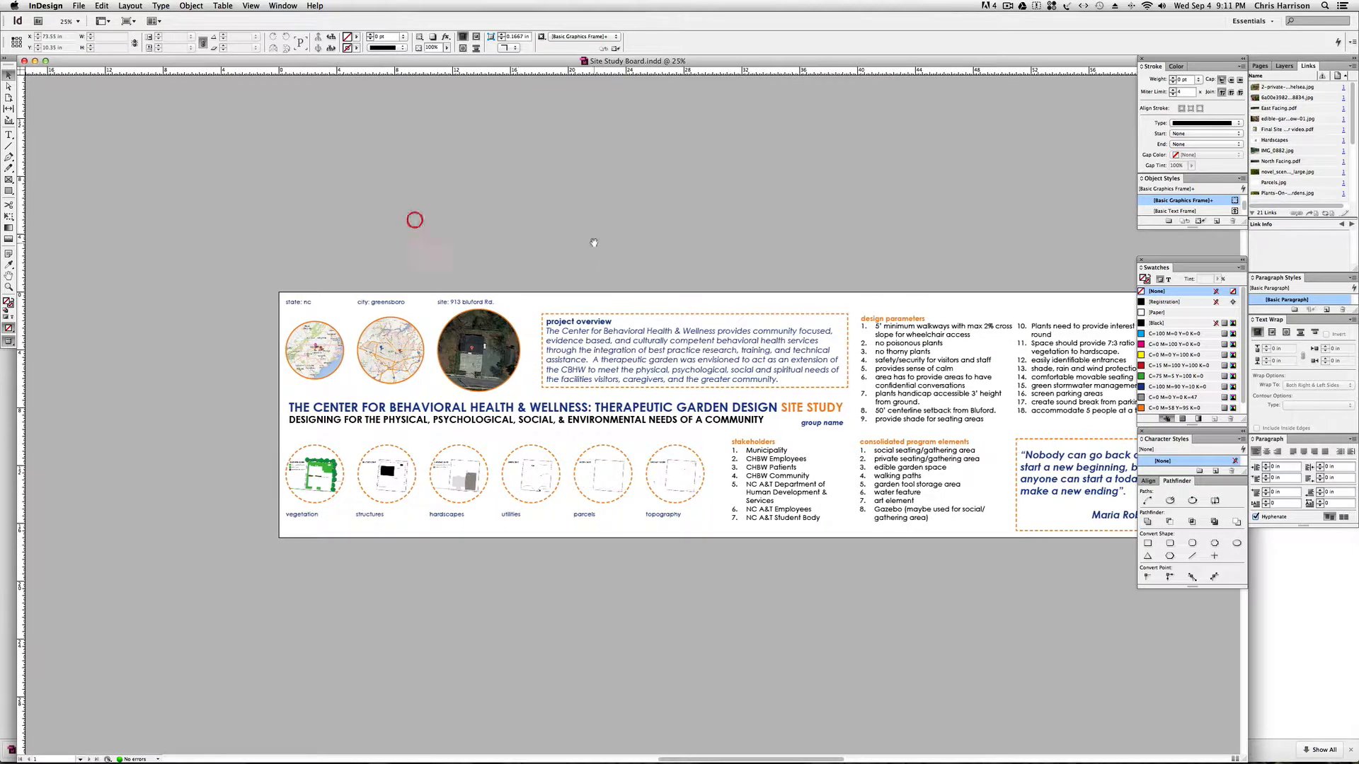
drag(592, 243, 555, 244)
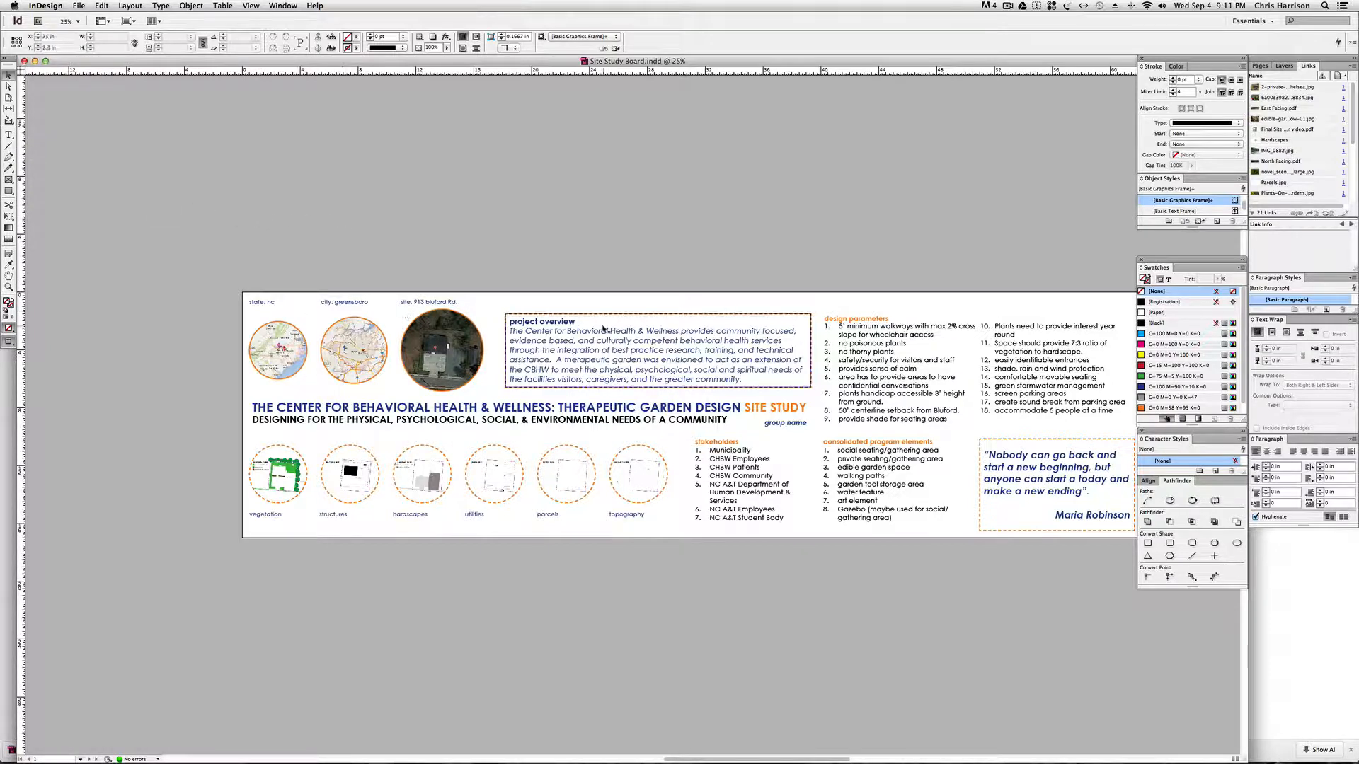
Show the frame edges and hidden characters in Normal screen mode and examine how the board's frames are laid out.
key(w)
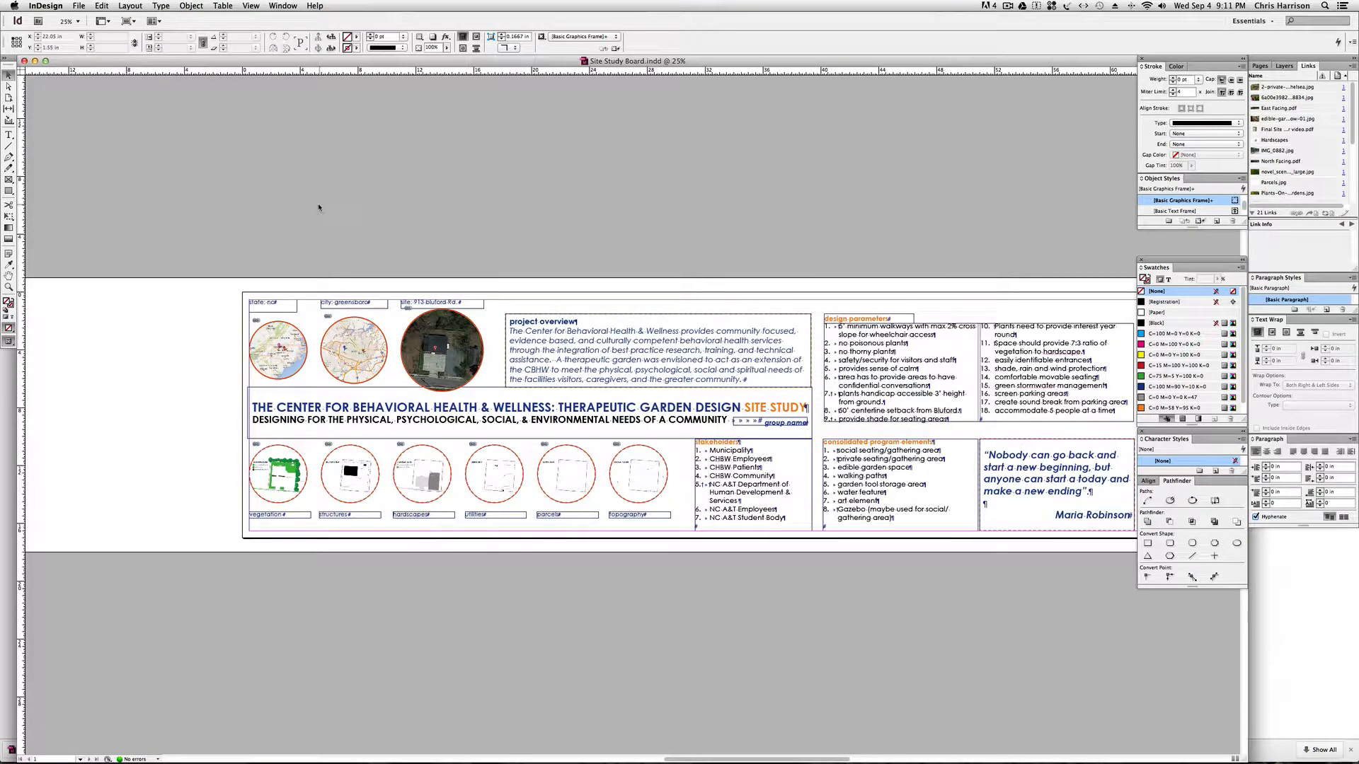
key(space)
drag(259, 199, 418, 218)
scroll(419, 218, right, 5)
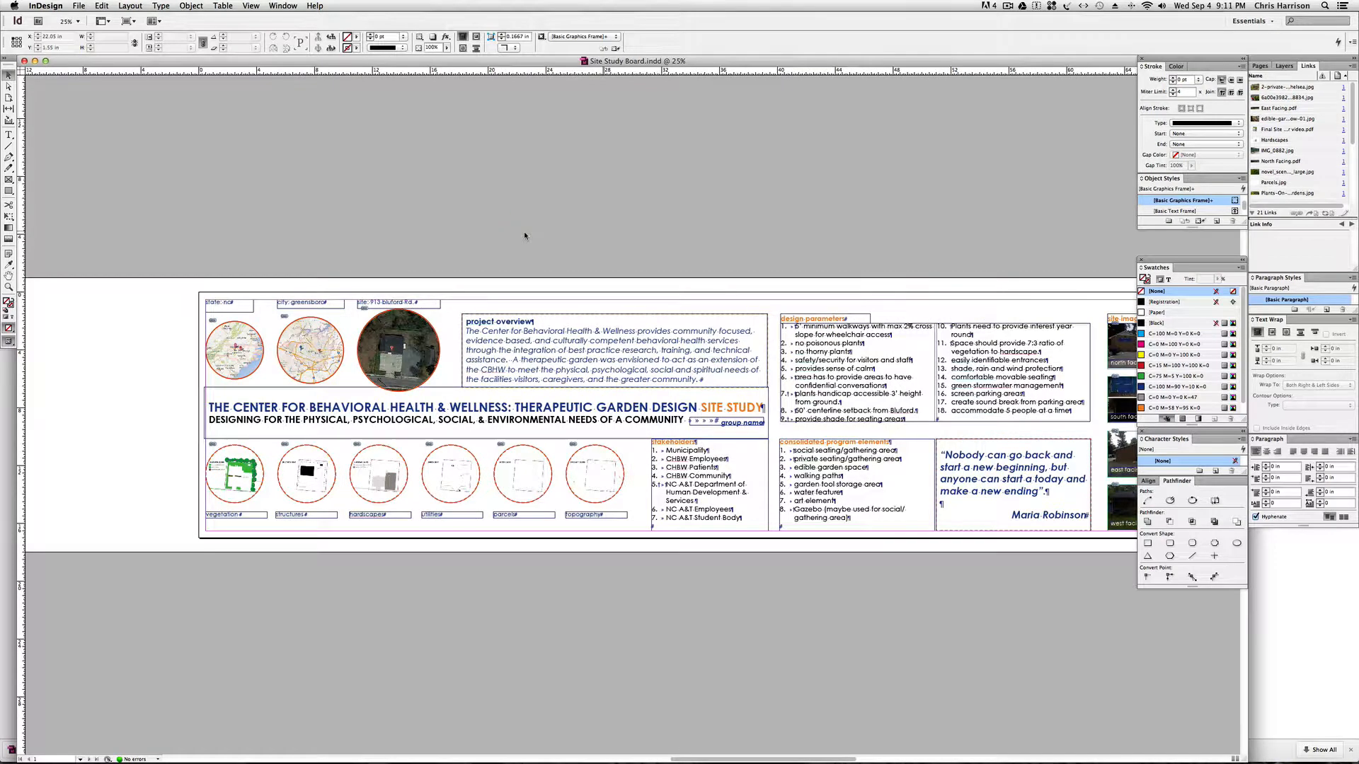
key(space)
drag(639, 241, 516, 233)
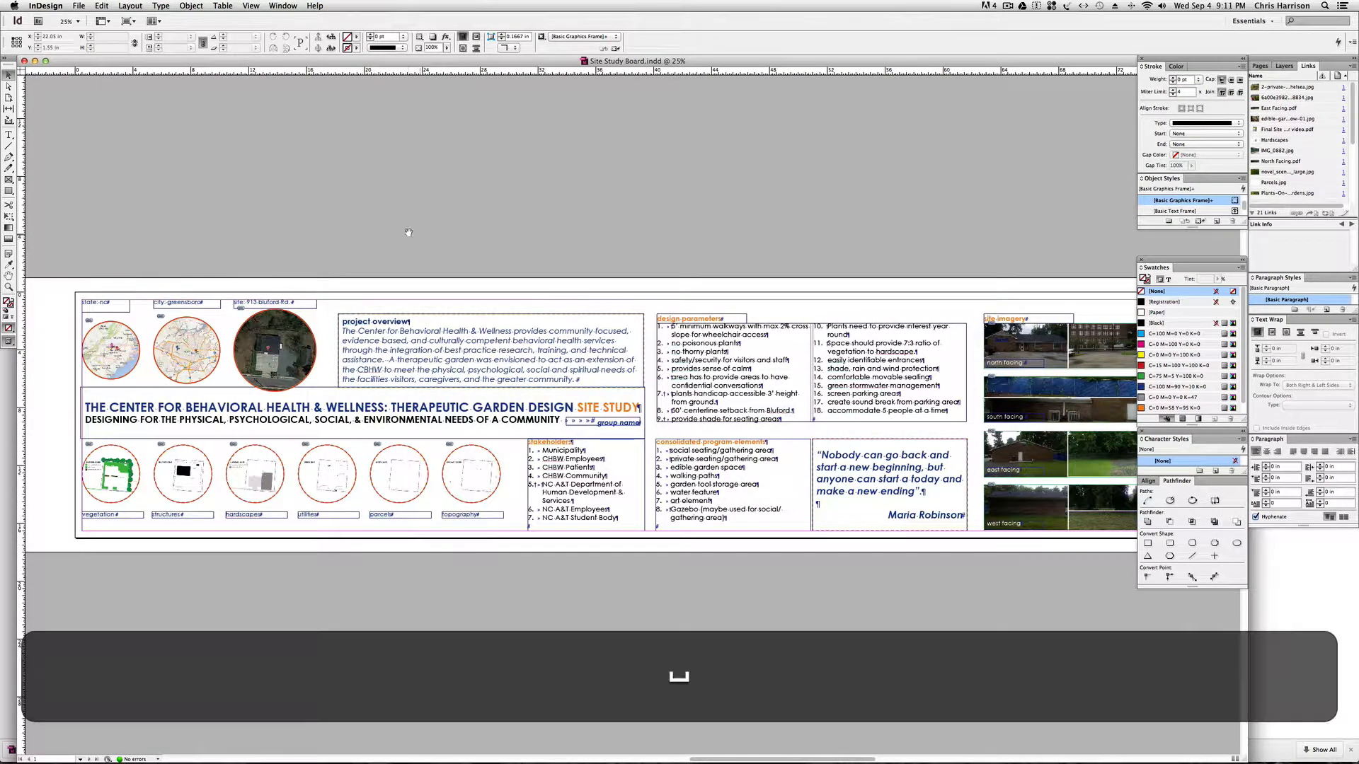
drag(411, 234, 458, 236)
Return to Preview screen mode and look over the finished board, from the project overview to the precedent imagery.
key(w)
key(space)
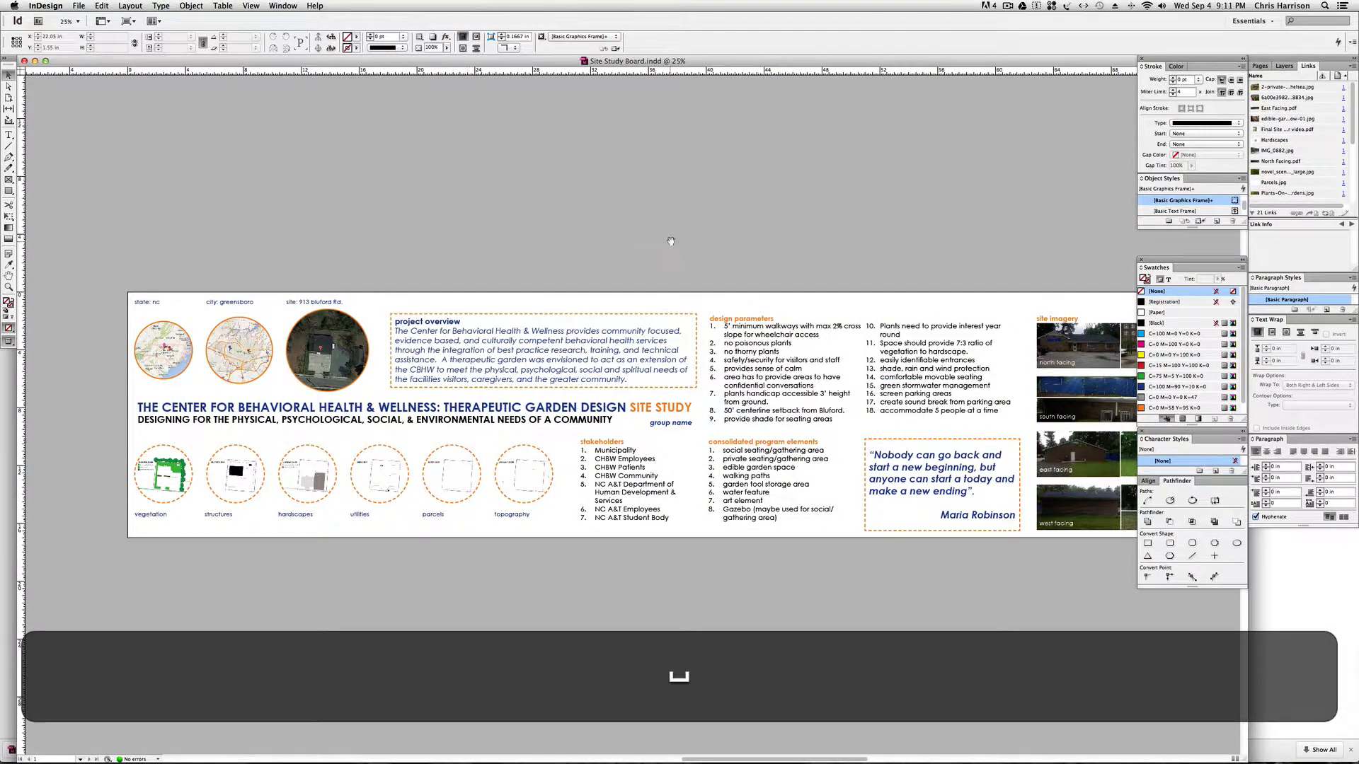
scroll(488, 241, right, 4)
scroll(520, 246, right, 20)
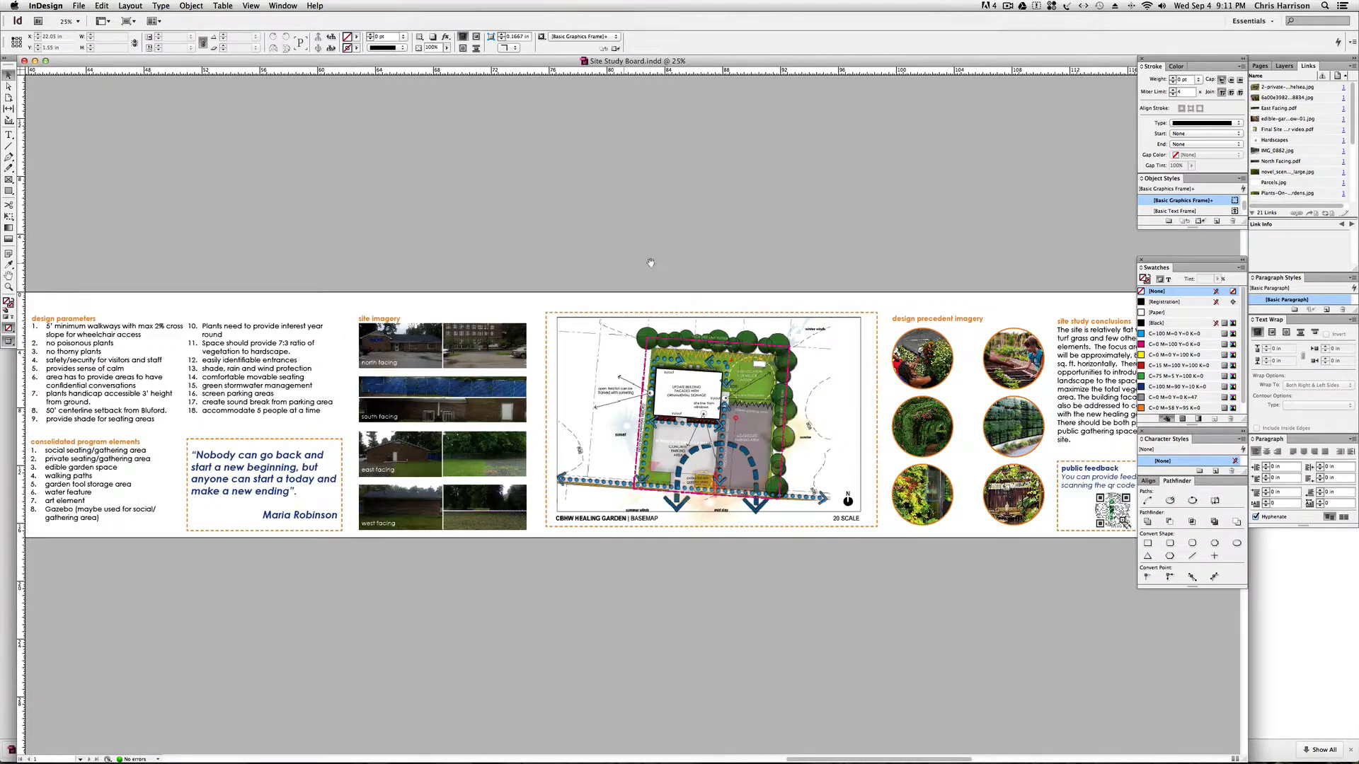
scroll(564, 249, left, 7)
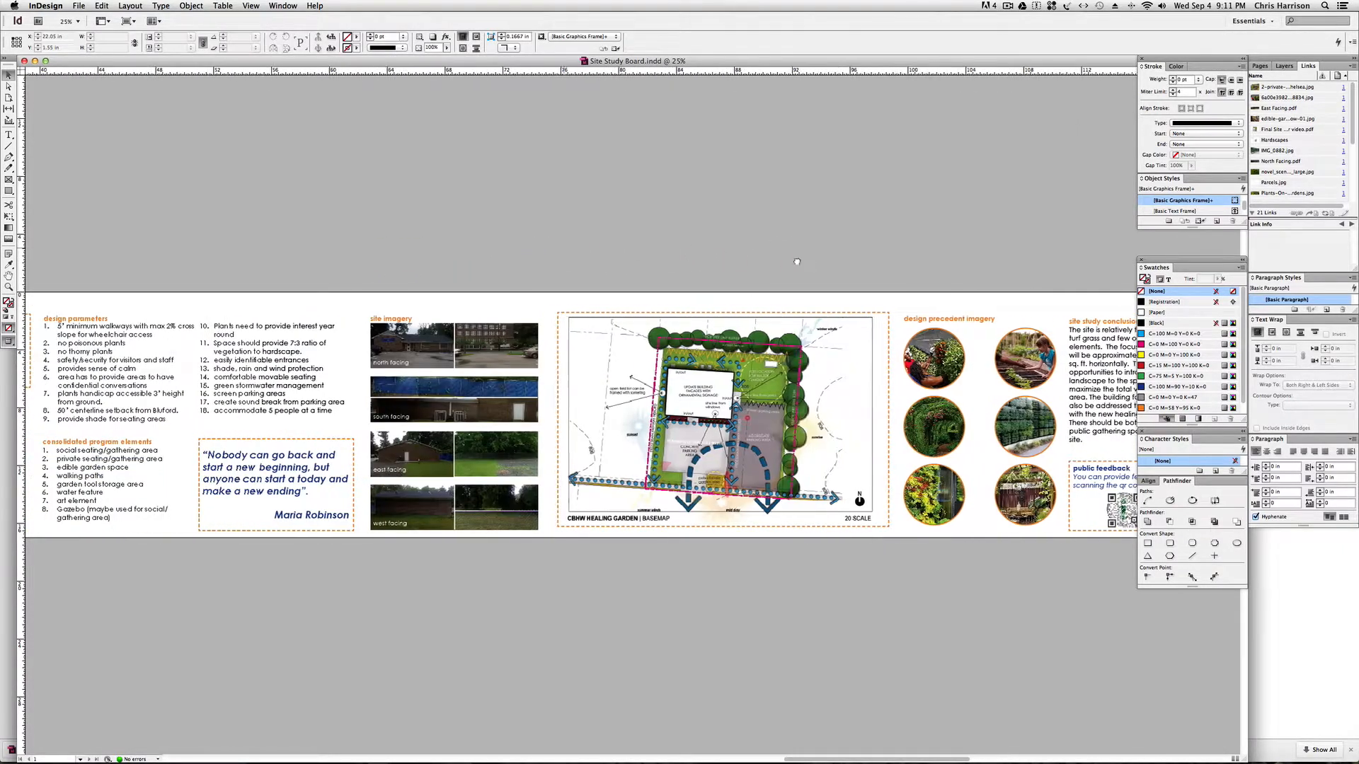
scroll(537, 236, left, 19)
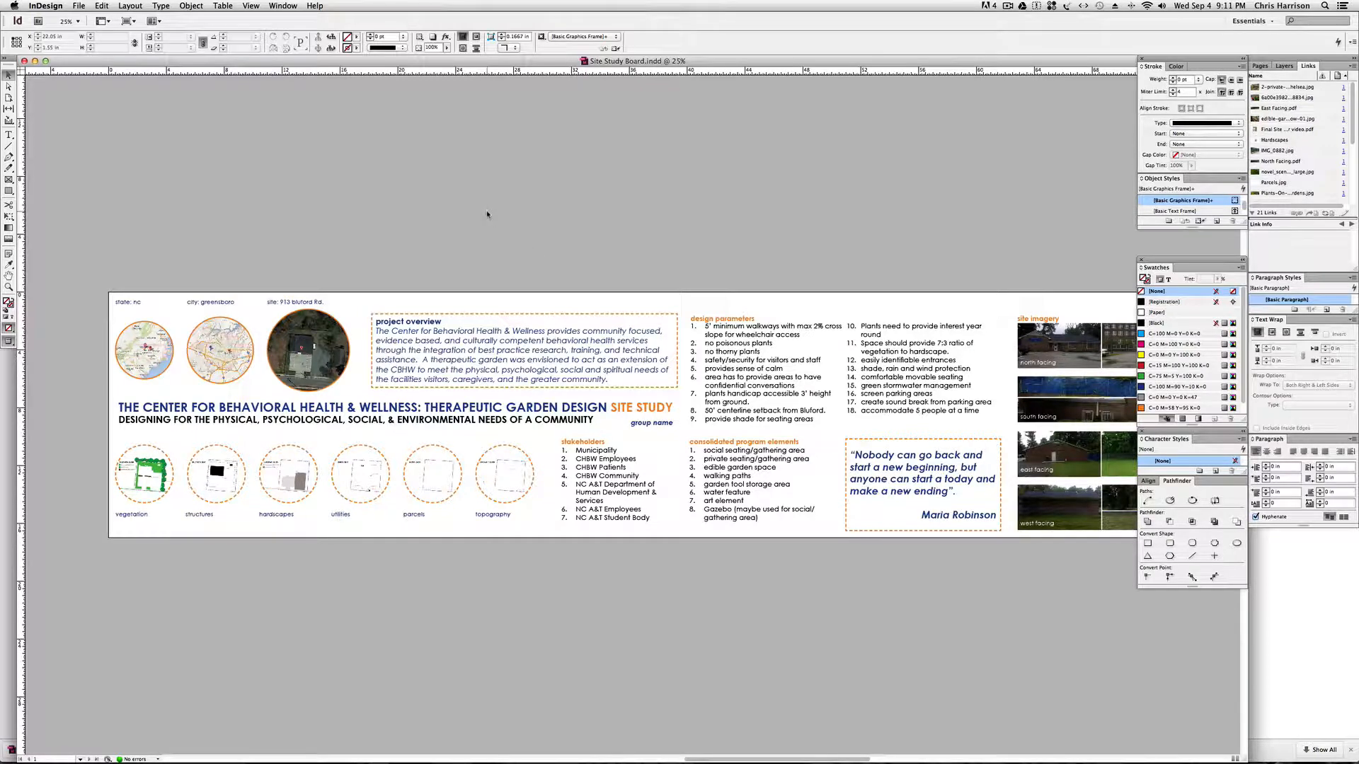
Switch to Normal screen mode and draw a rectangular graphics frame about 10.4 by 9.4 in in the empty area left of the page.
key(w)
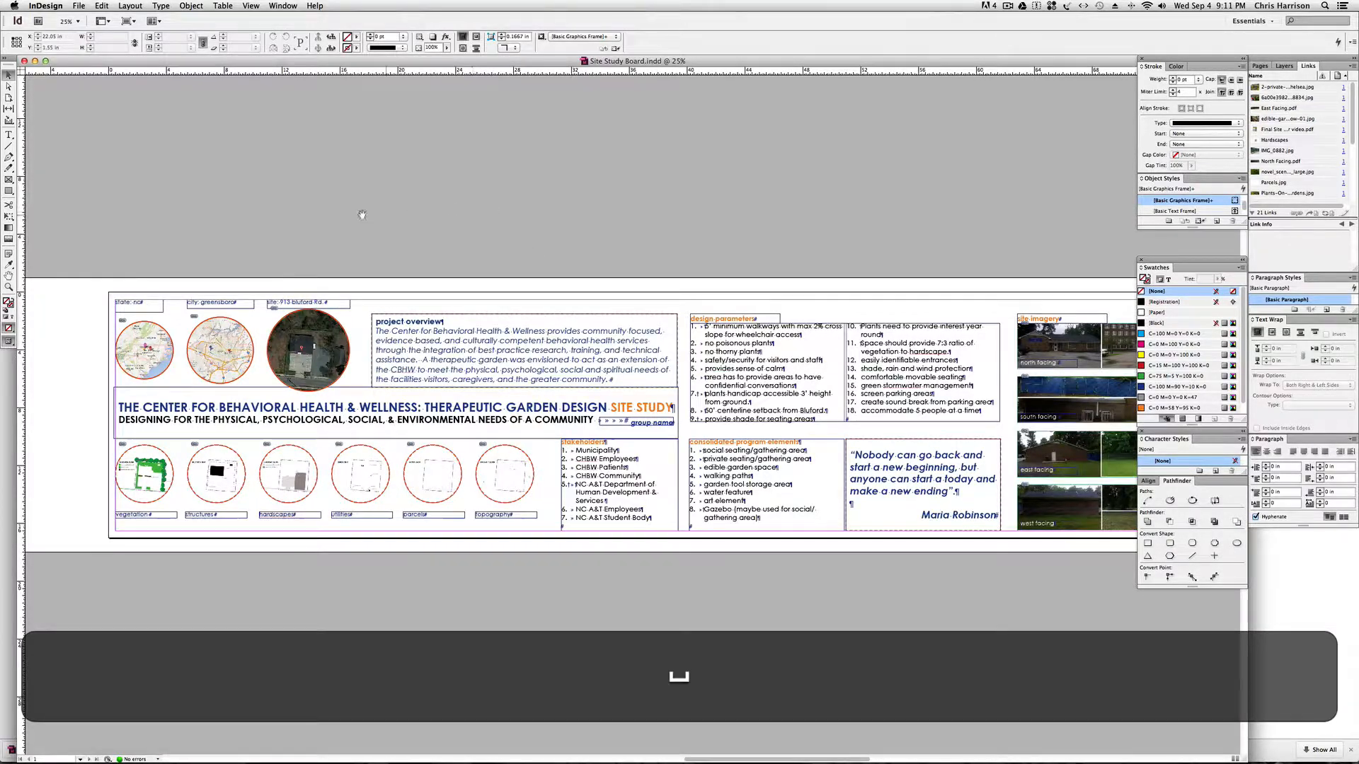
drag(361, 214, 270, 220)
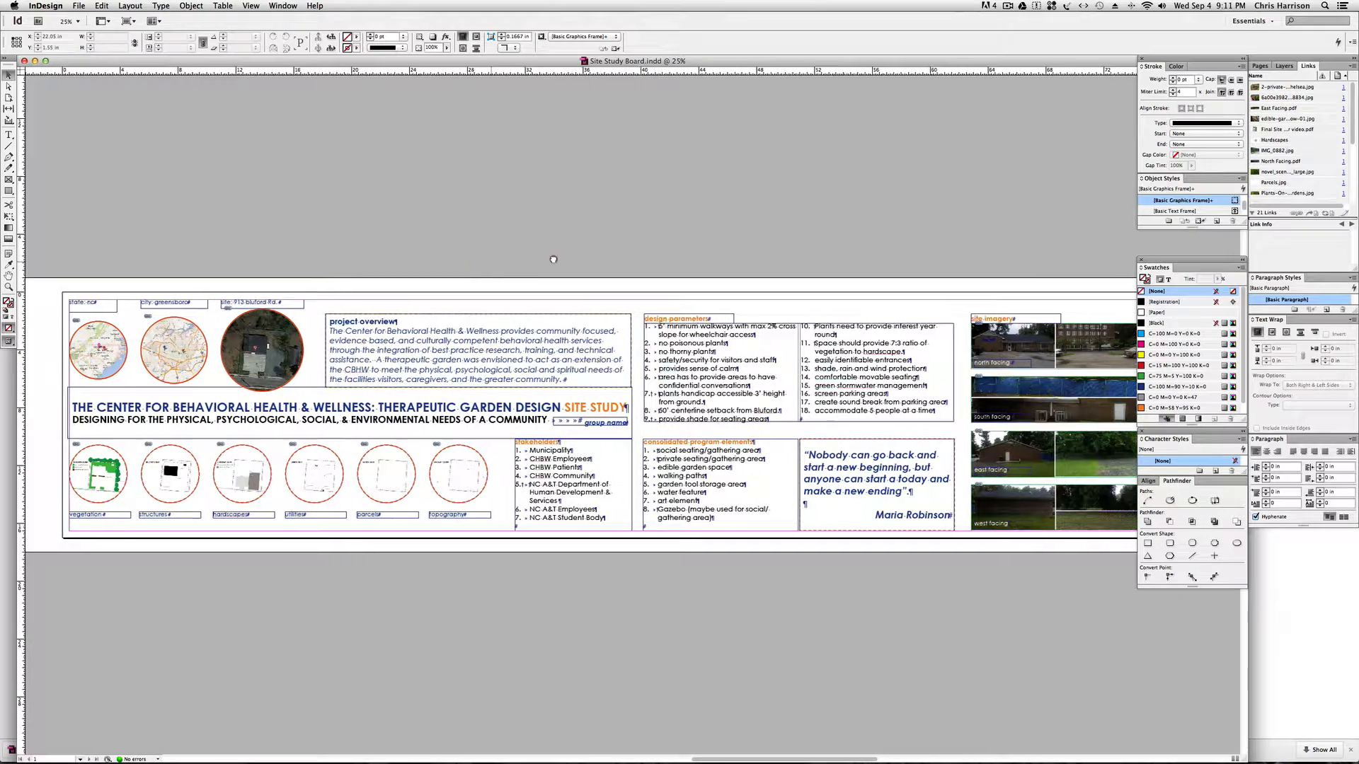
drag(96, 202, 673, 224)
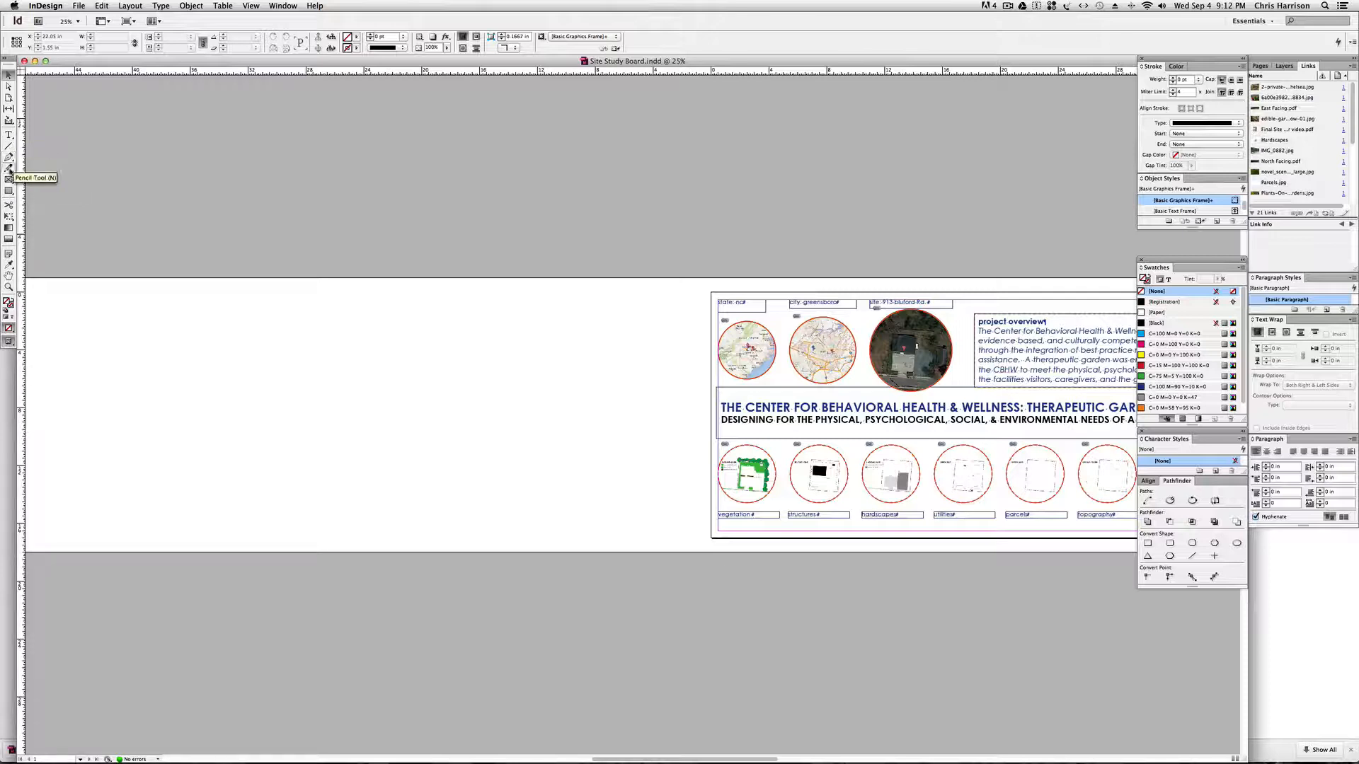
click(9, 179)
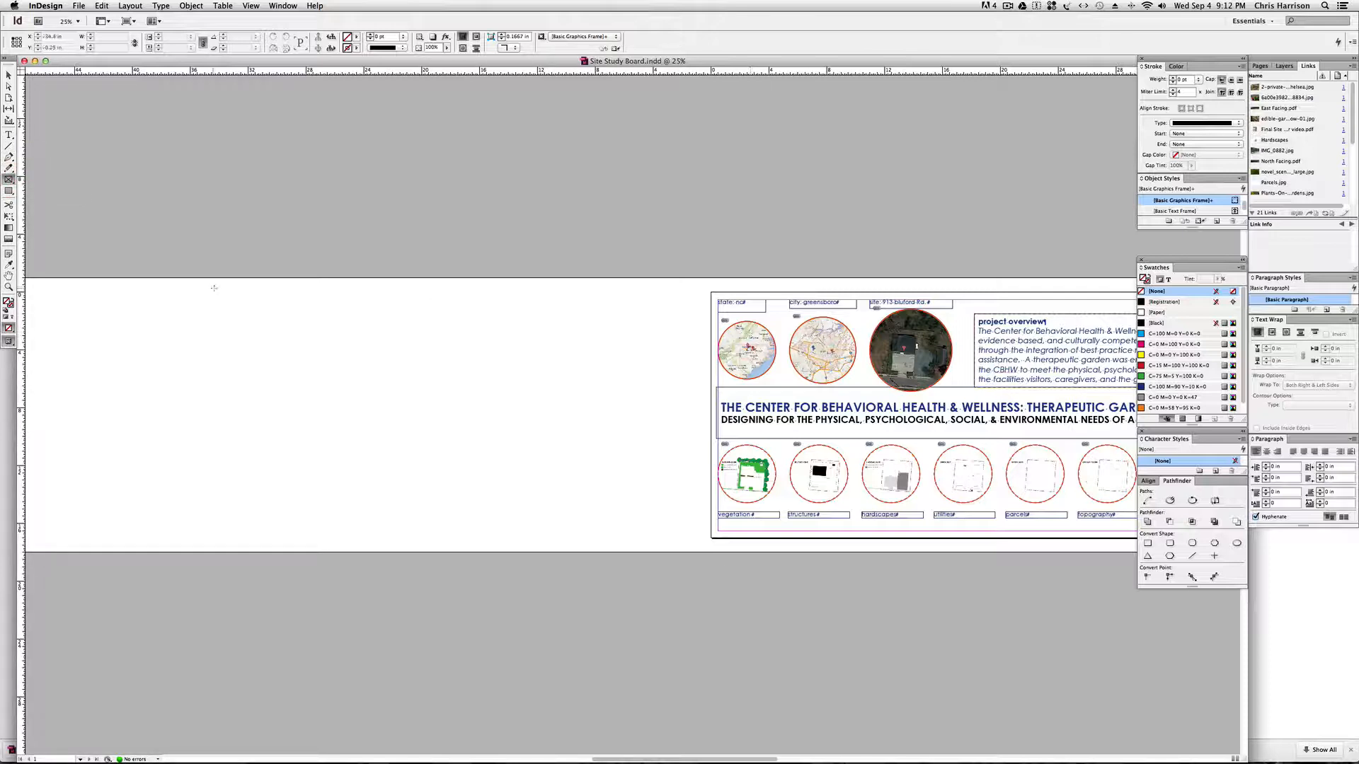
drag(138, 319, 288, 453)
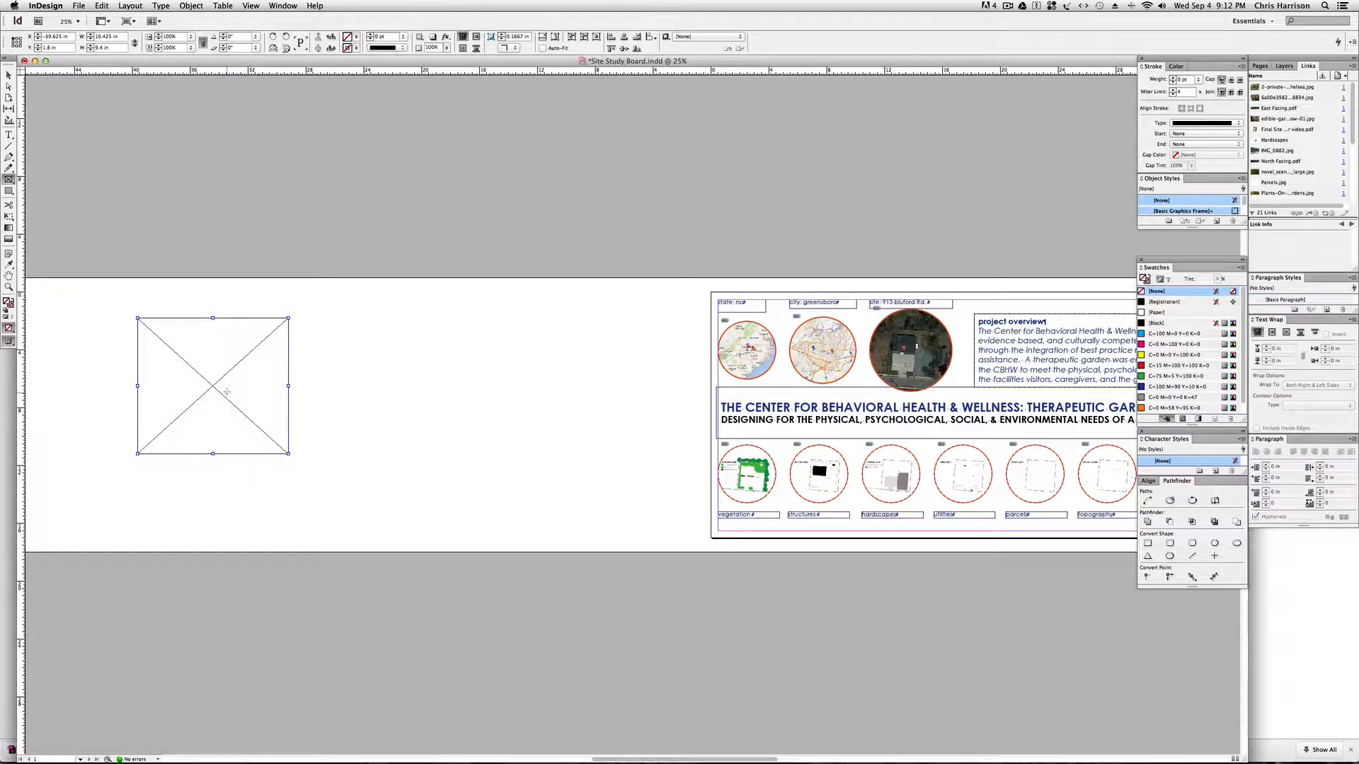
Place the red fountain grass PNG from the IMAGE LIBRARY folder into the selected rectangular graphics frame.
key(super+d)
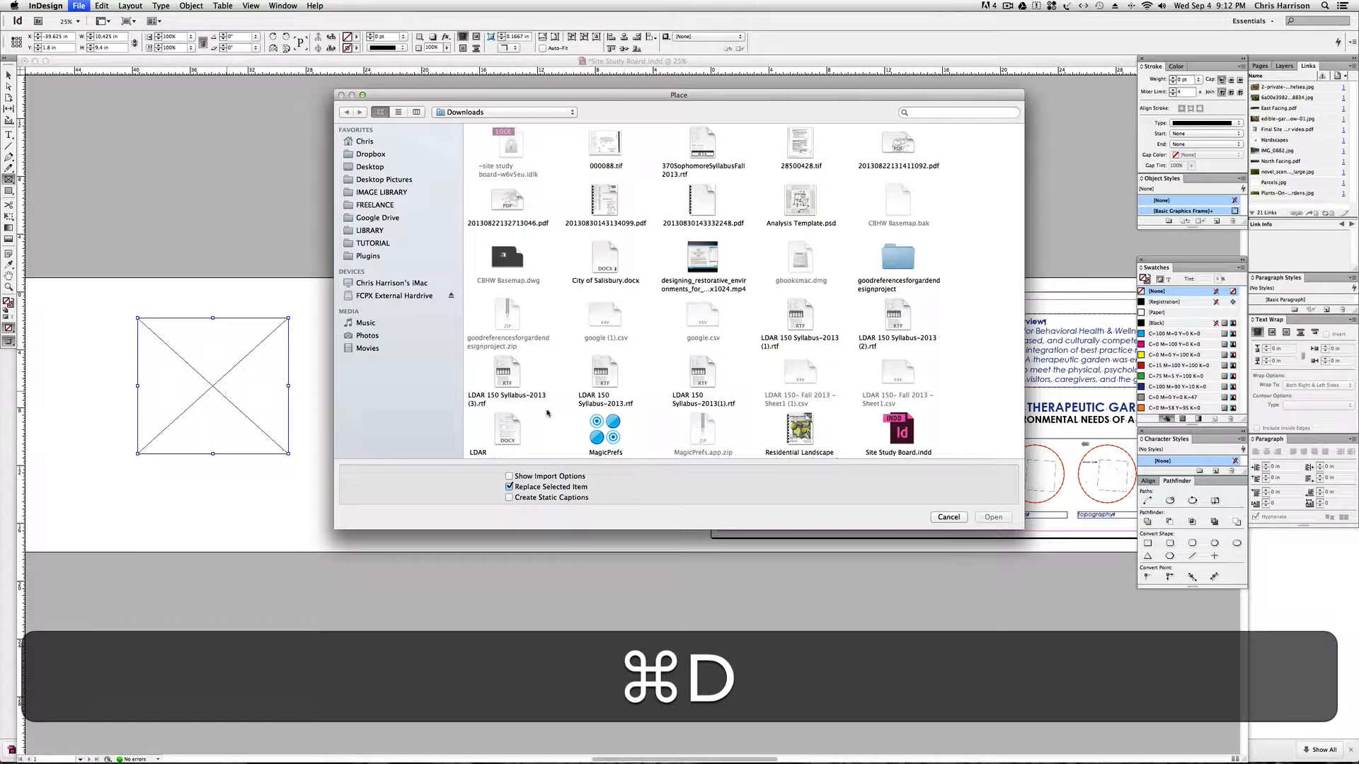
scroll(593, 358, down, 3)
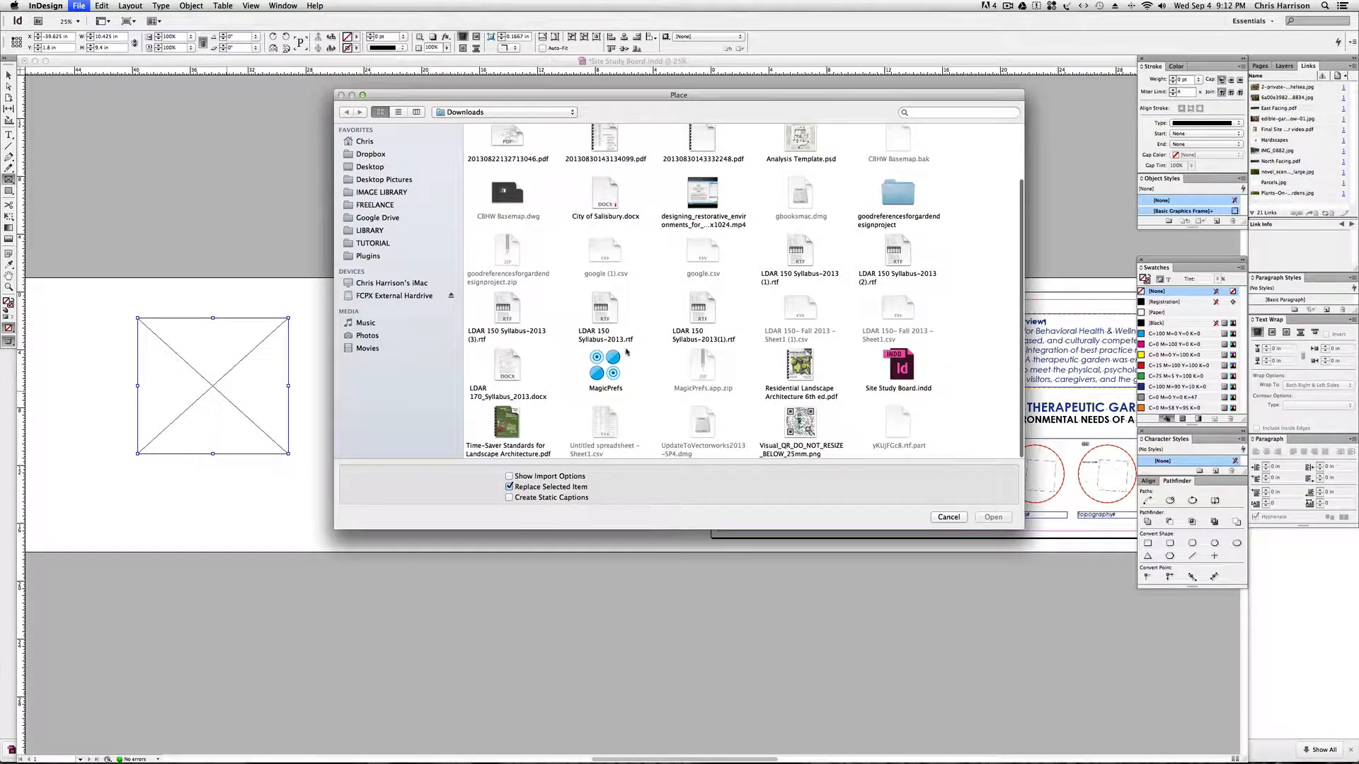
scroll(586, 305, up, 3)
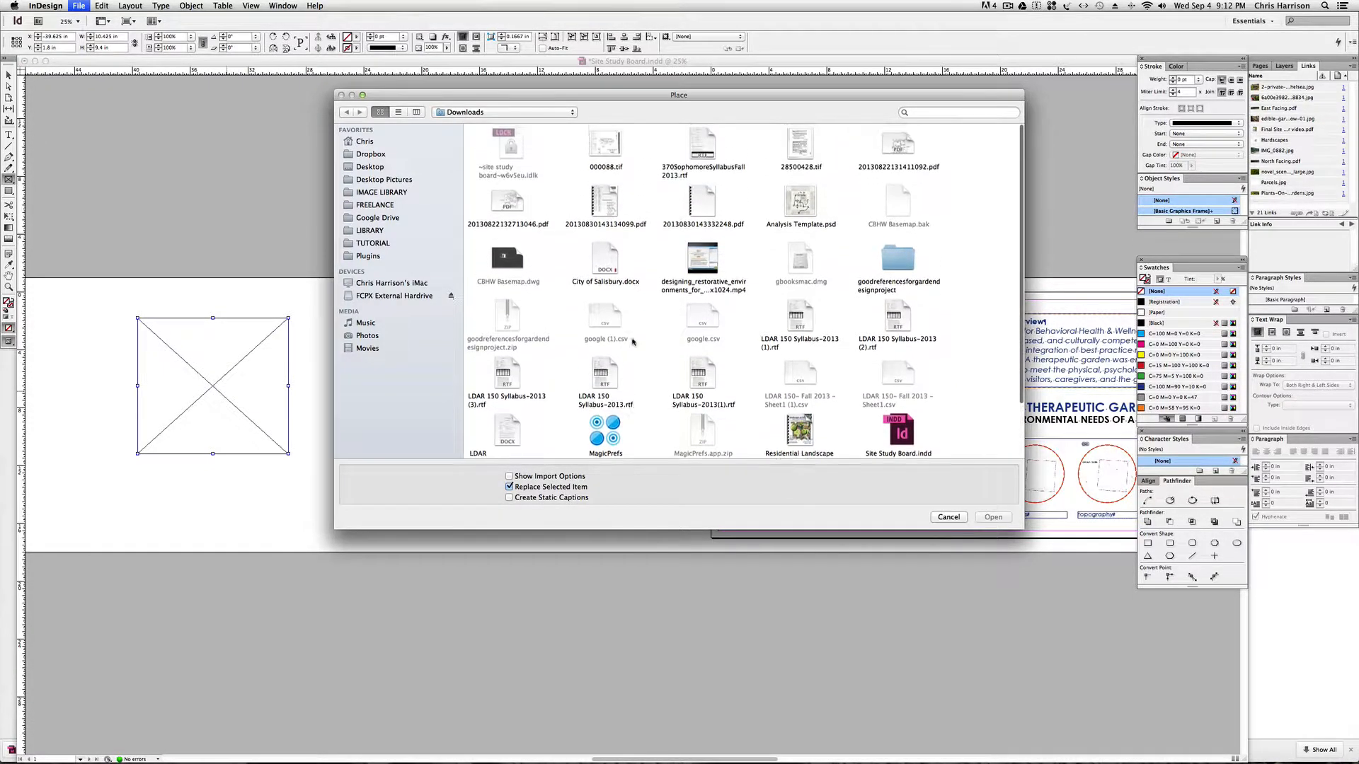
click(369, 154)
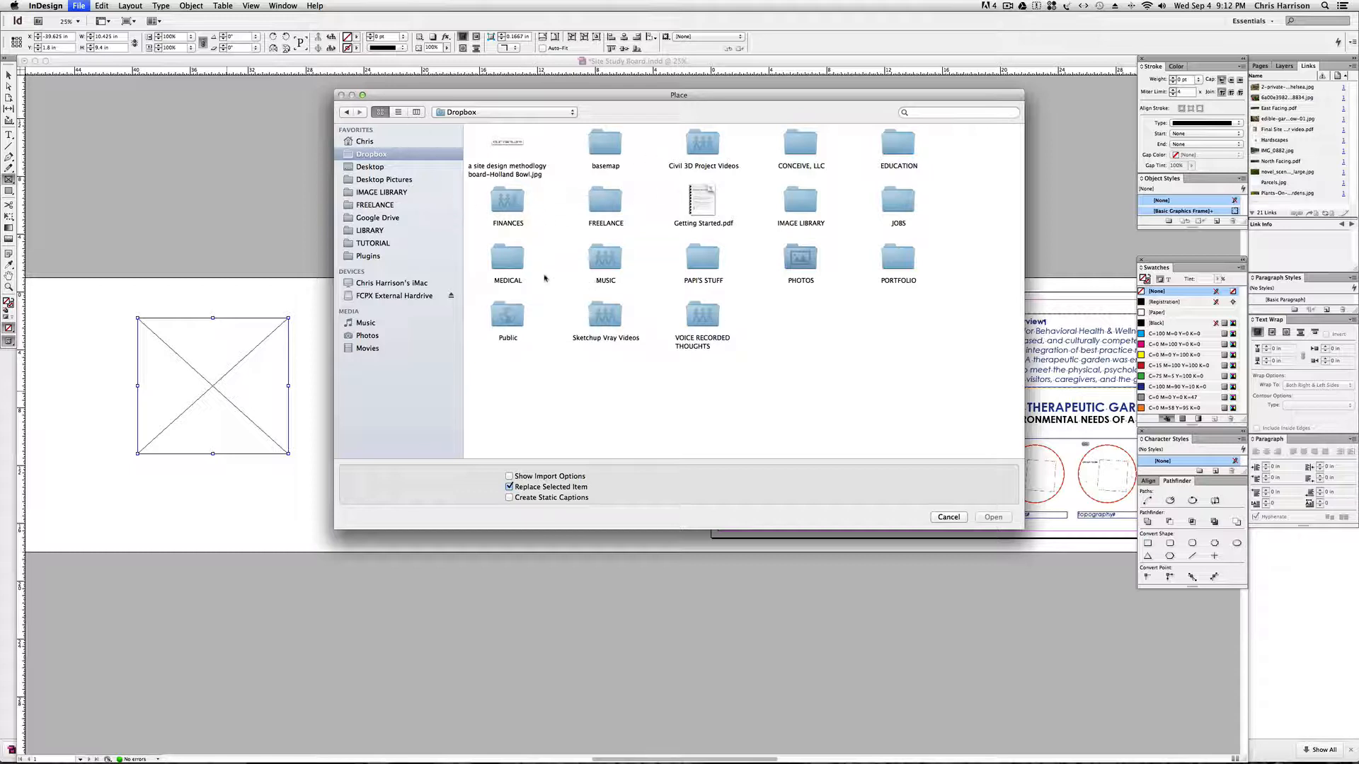
click(383, 192)
click(513, 207)
key(Return)
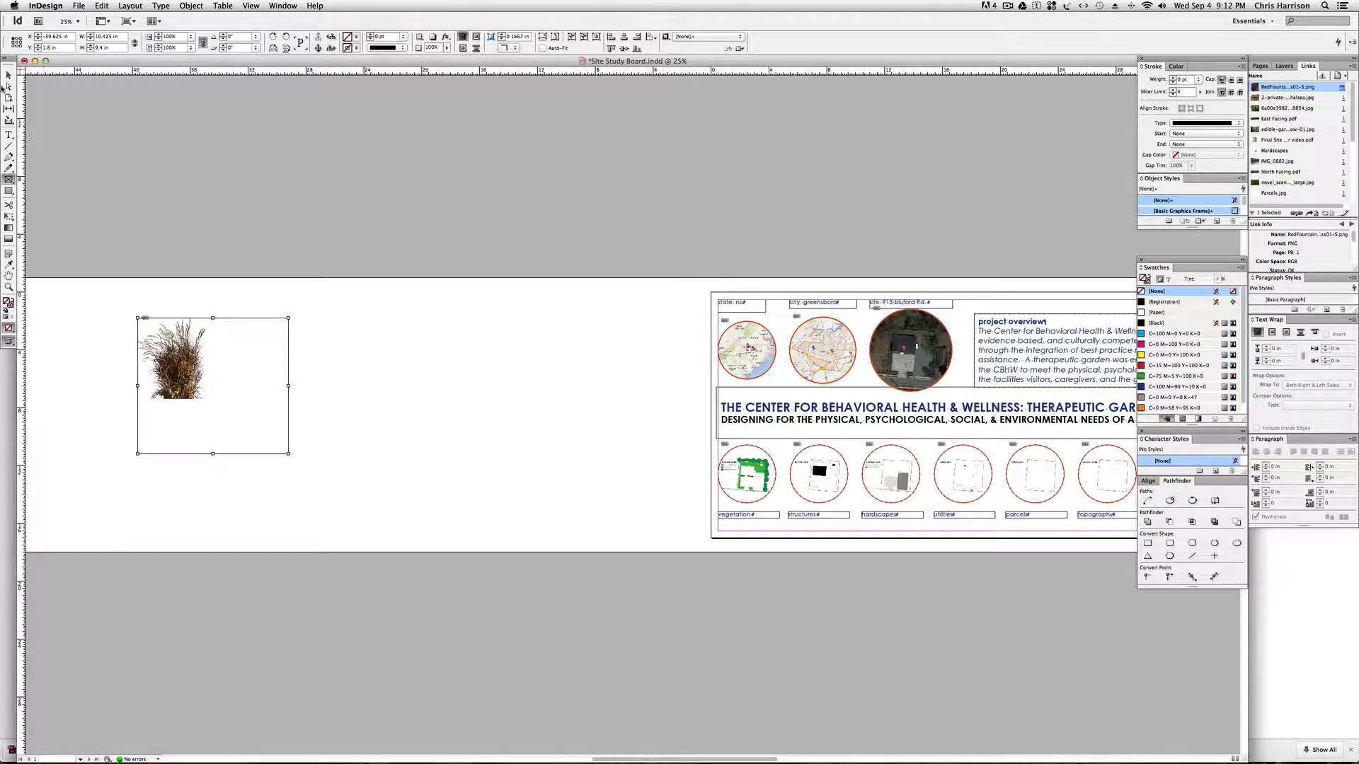
Enlarge the grass image inside its frame to about 10.8 by 13 in and reposition it up and to the left.
click(8, 86)
click(189, 381)
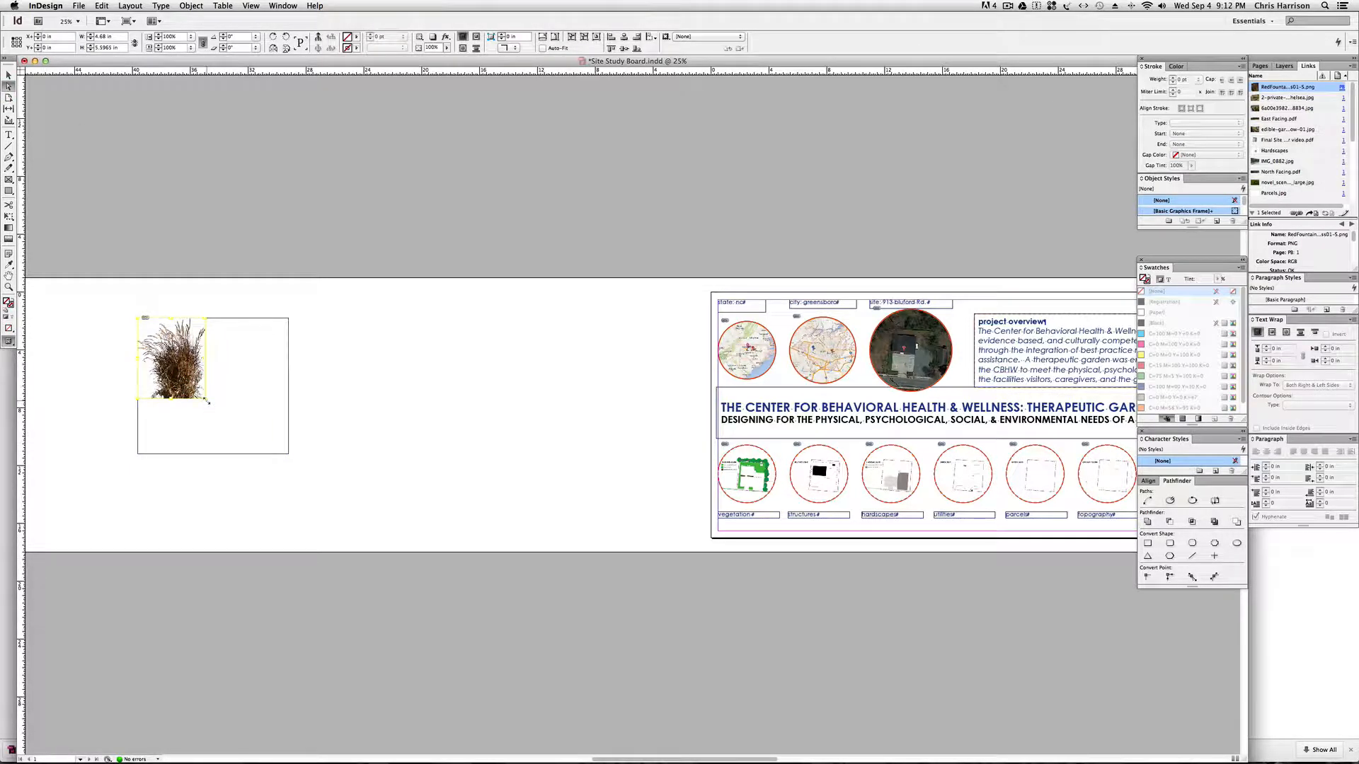
drag(206, 401, 296, 471)
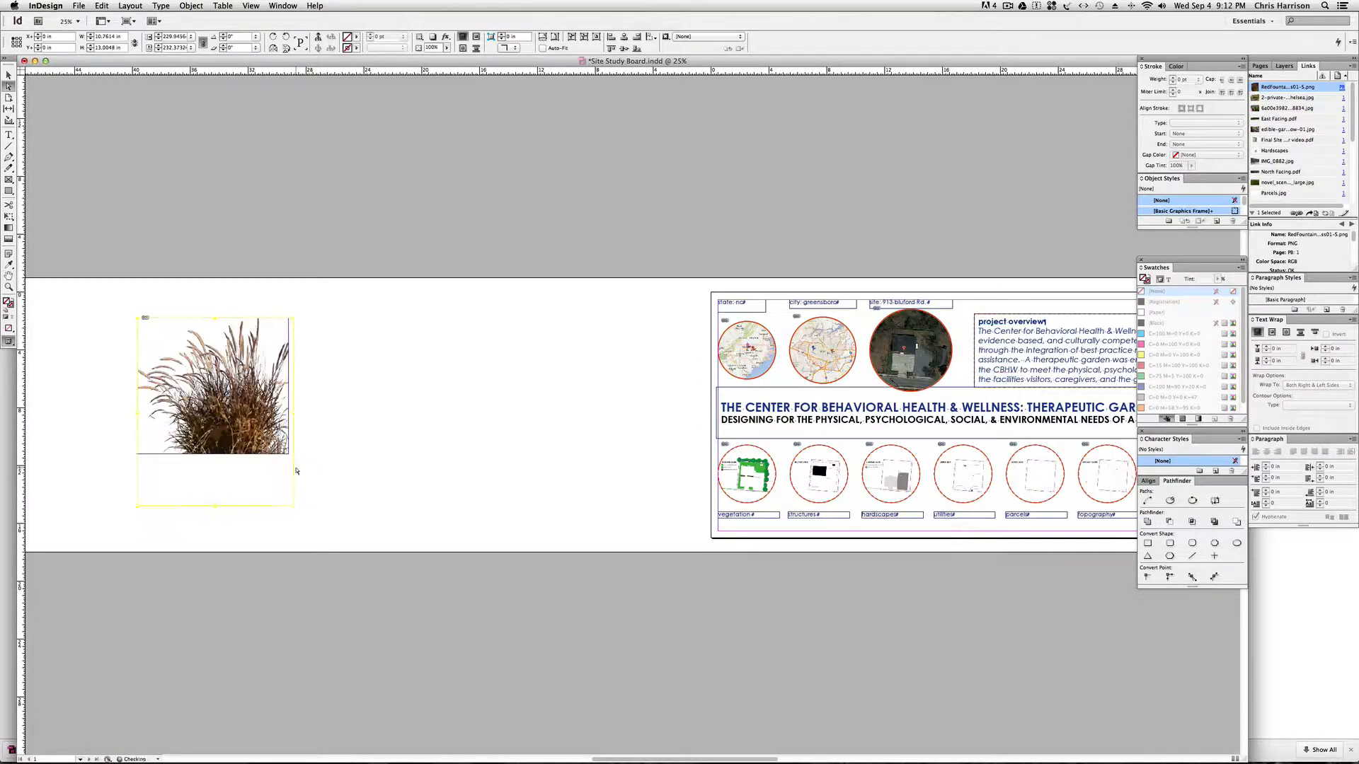
drag(234, 427, 221, 386)
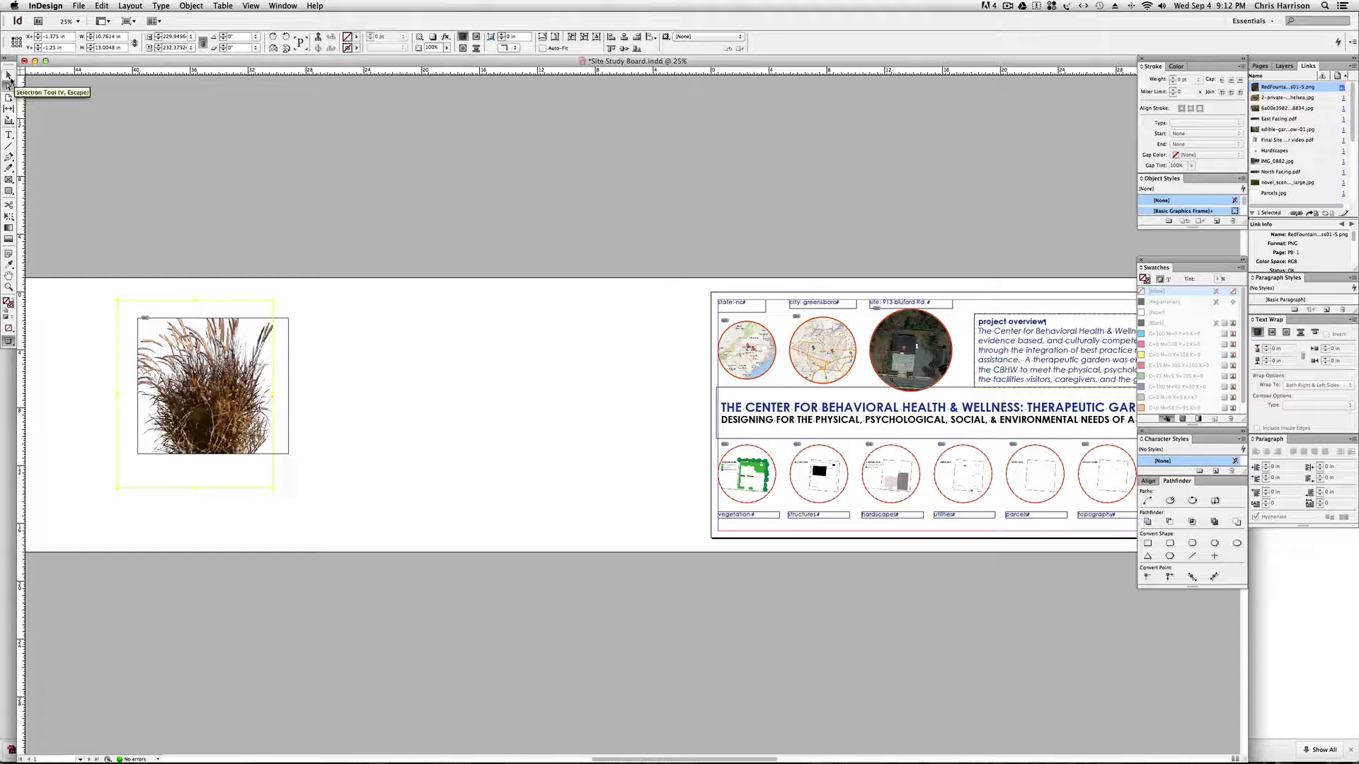
Move the grass image's frame slightly to the right and enlarge it to about 10.8 by 9.8 in.
click(8, 80)
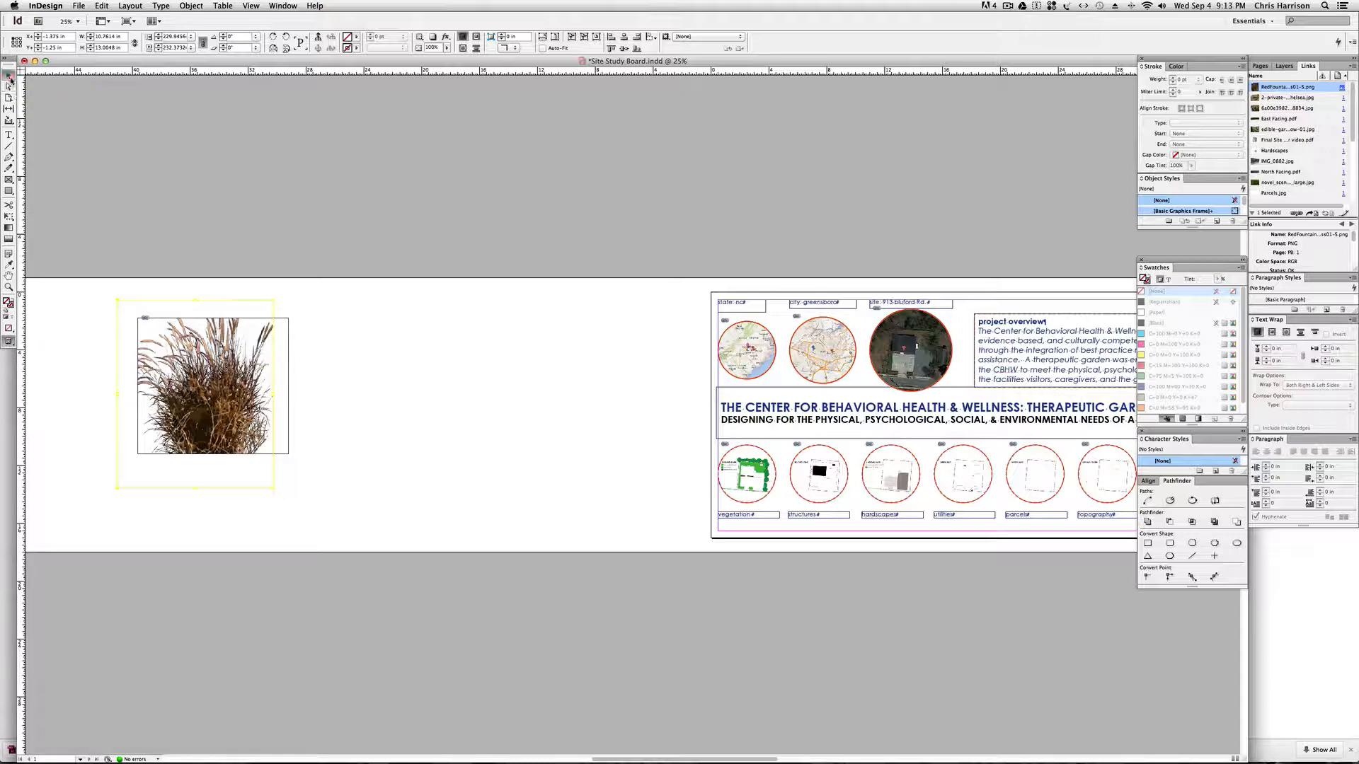
click(211, 352)
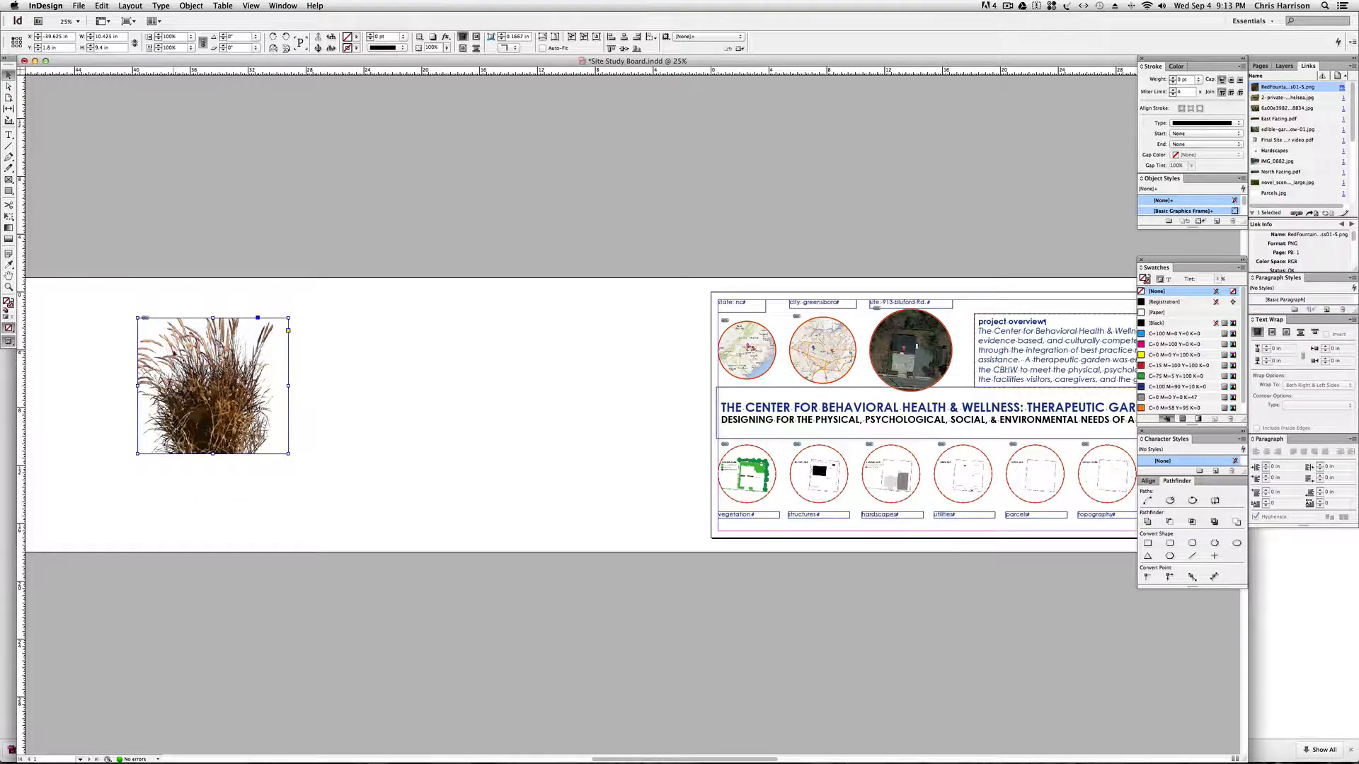
drag(211, 353, 296, 352)
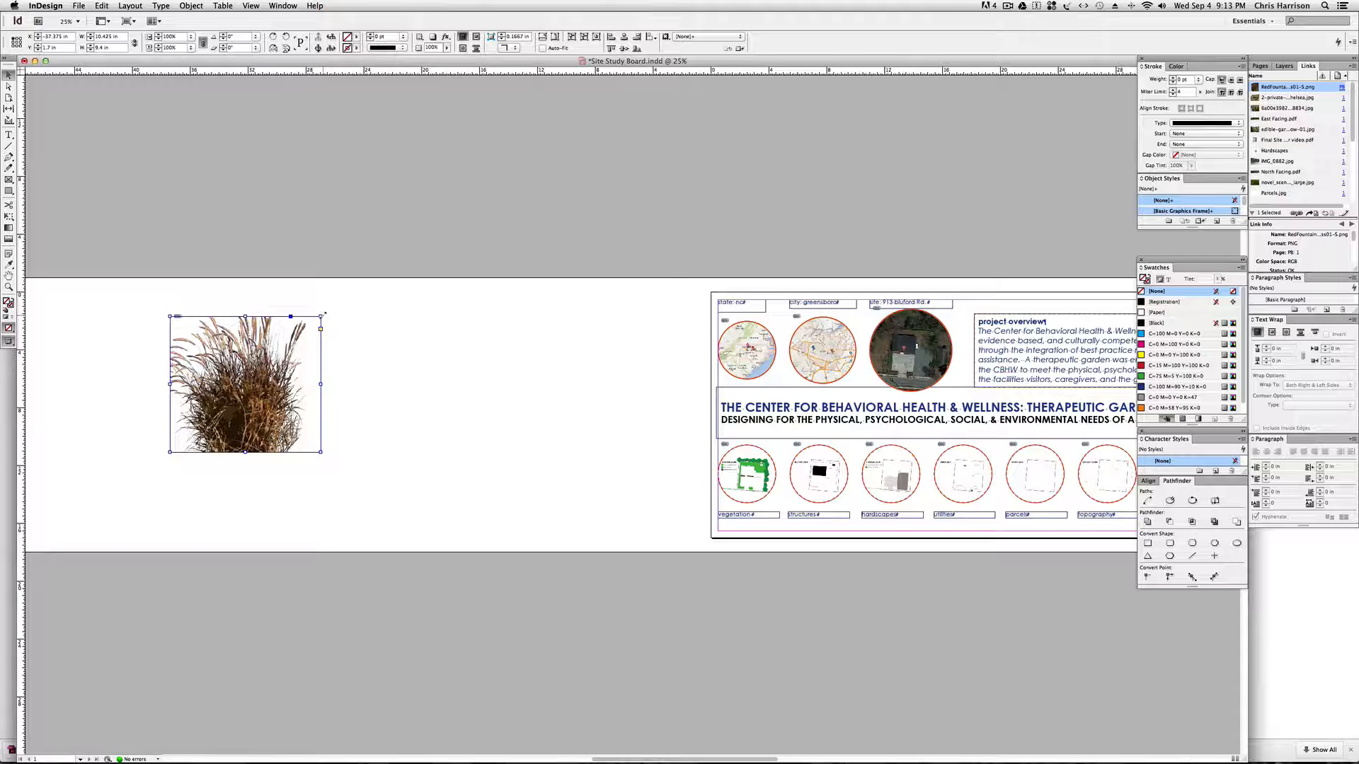
mouse_move(324, 313)
mouse_down()
mouse_move(251, 360)
mouse_move(269, 365)
mouse_move(329, 319)
mouse_up()
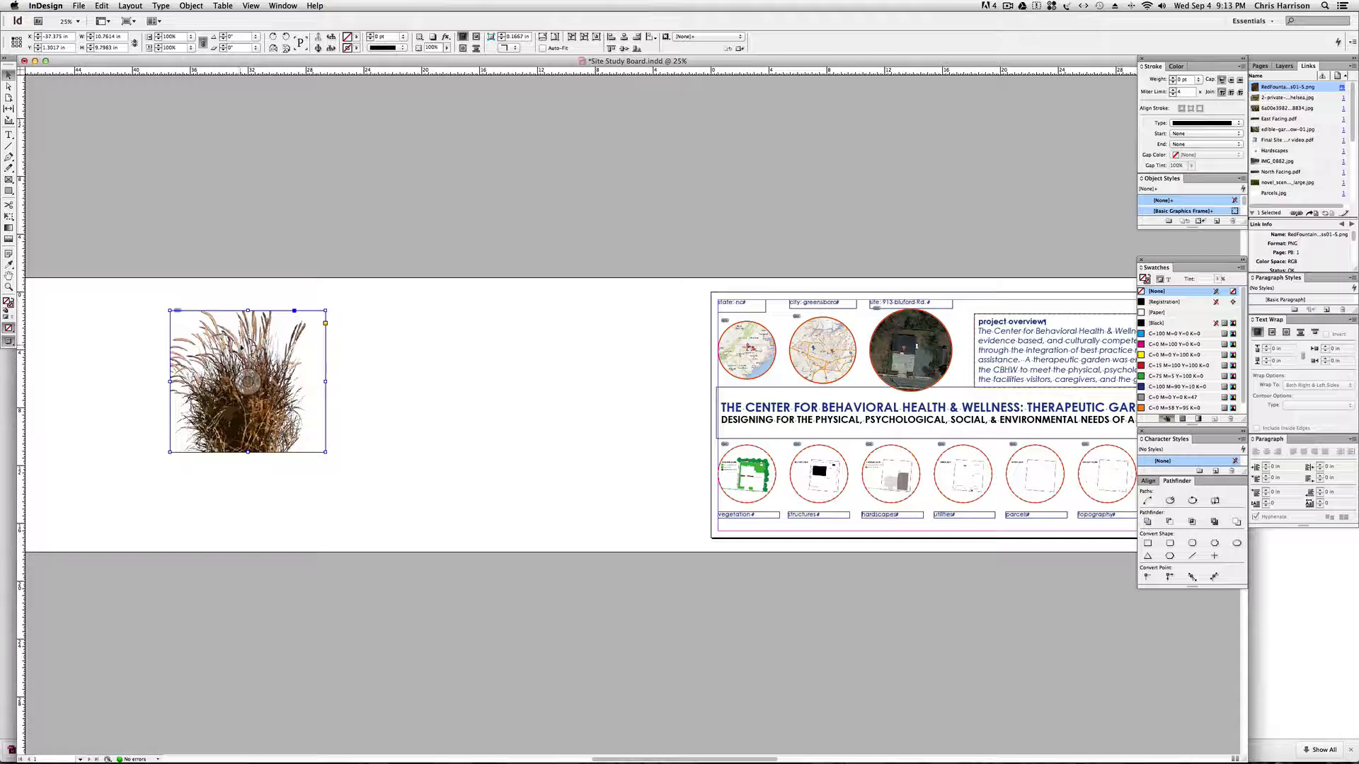
Apply Fill Frame Proportionally to the grass image's frame.
right_click(247, 346)
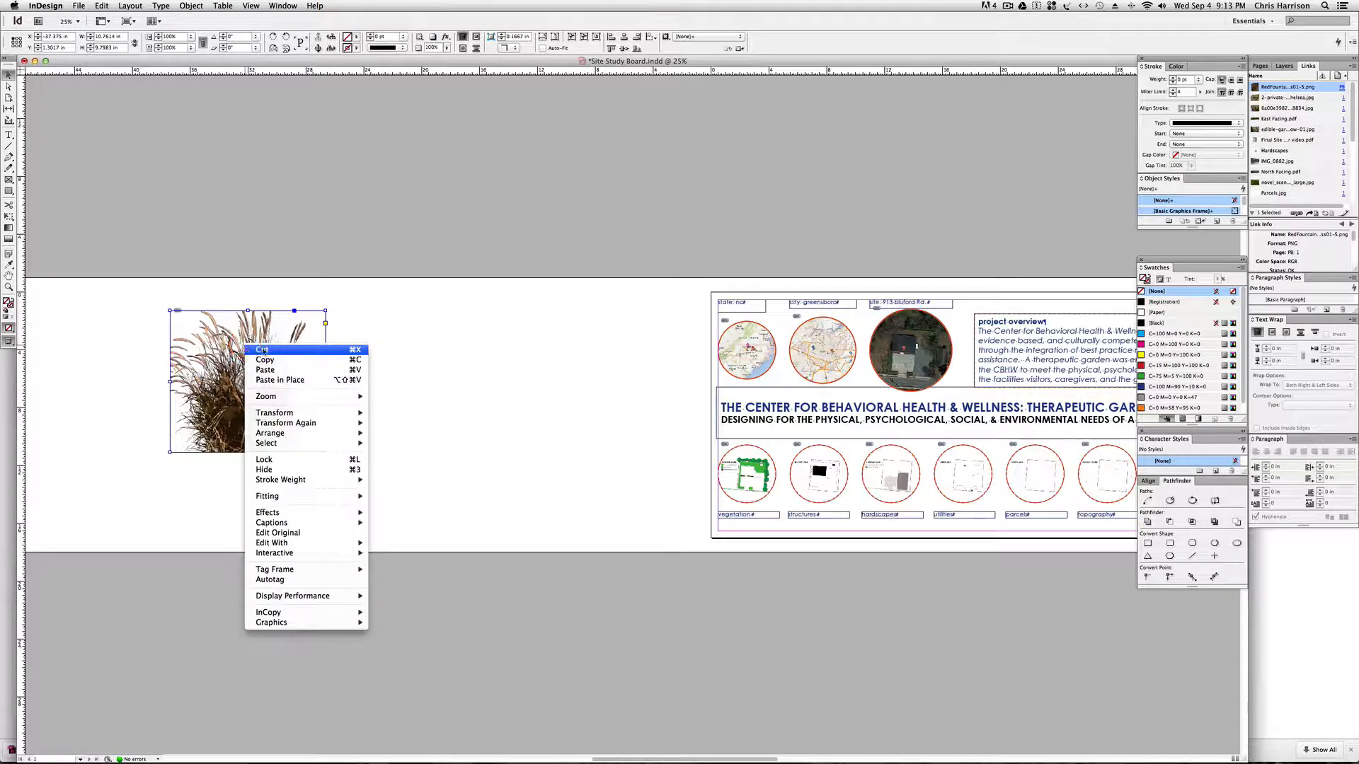
mouse_move(324, 497)
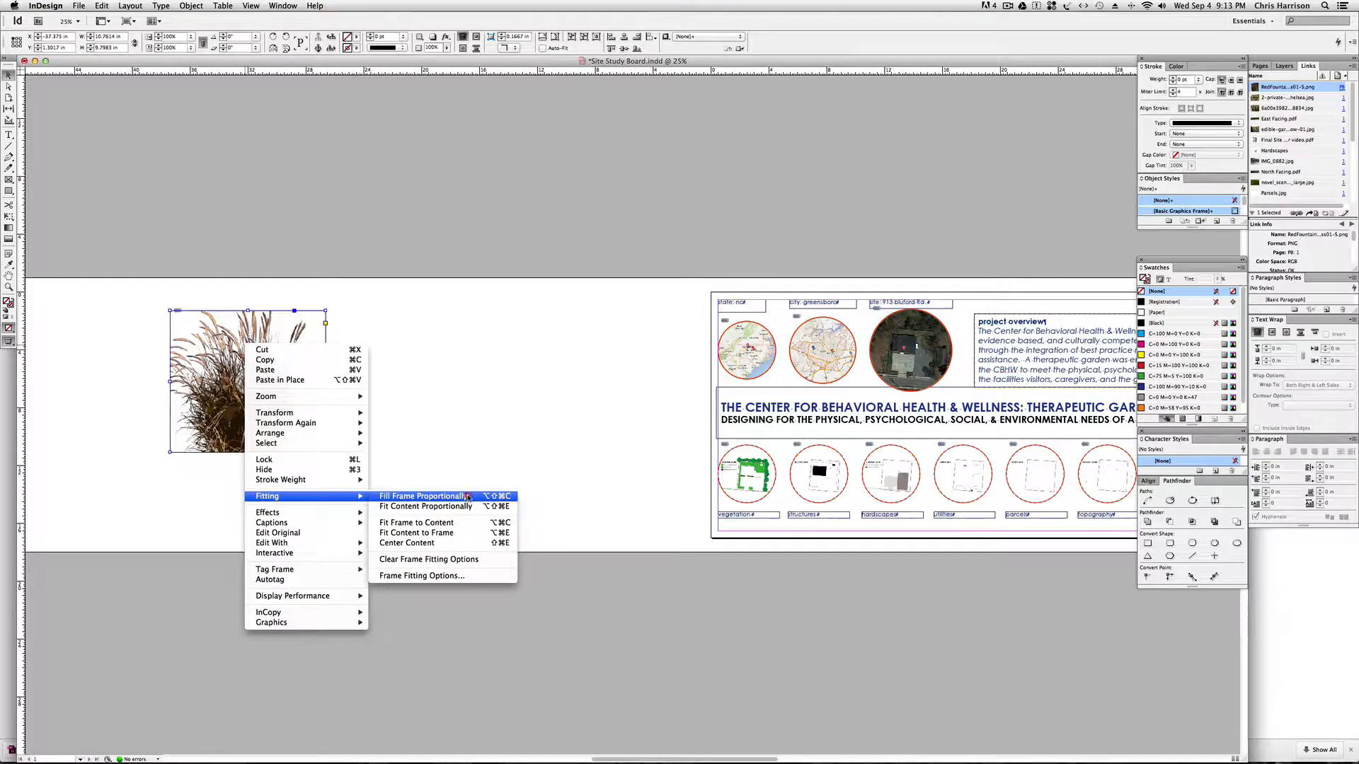
click(467, 497)
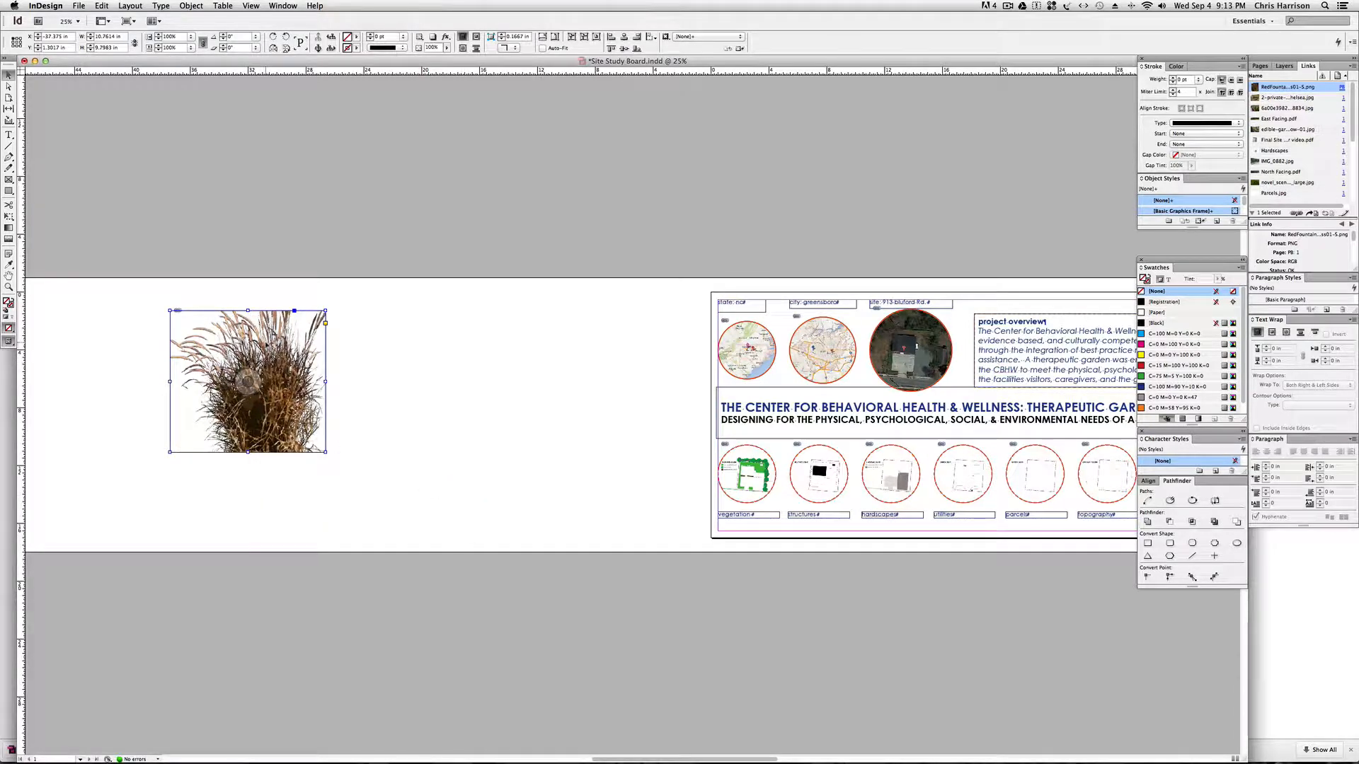
Enlarge the grass image inside its frame to about 17.8 by 21.5 in, well beyond the frame edges.
click(9, 85)
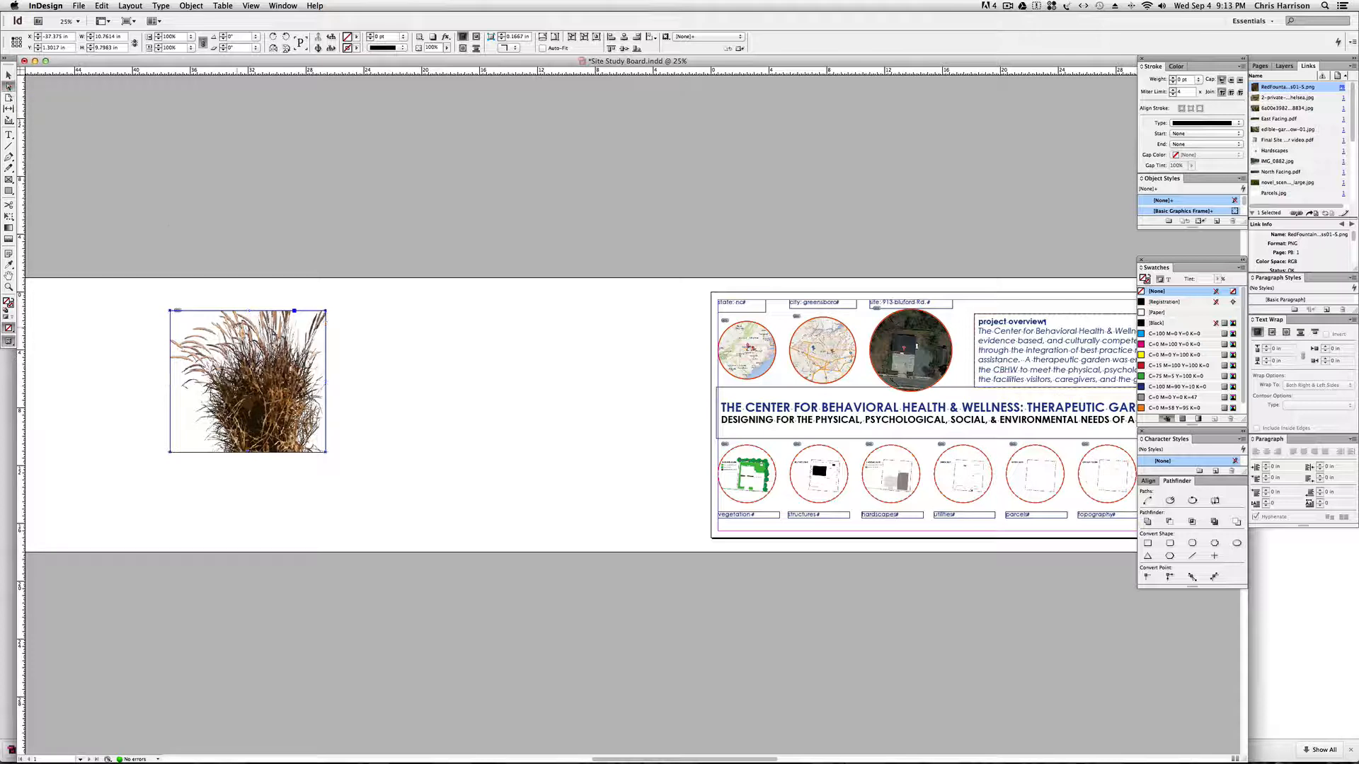
click(265, 351)
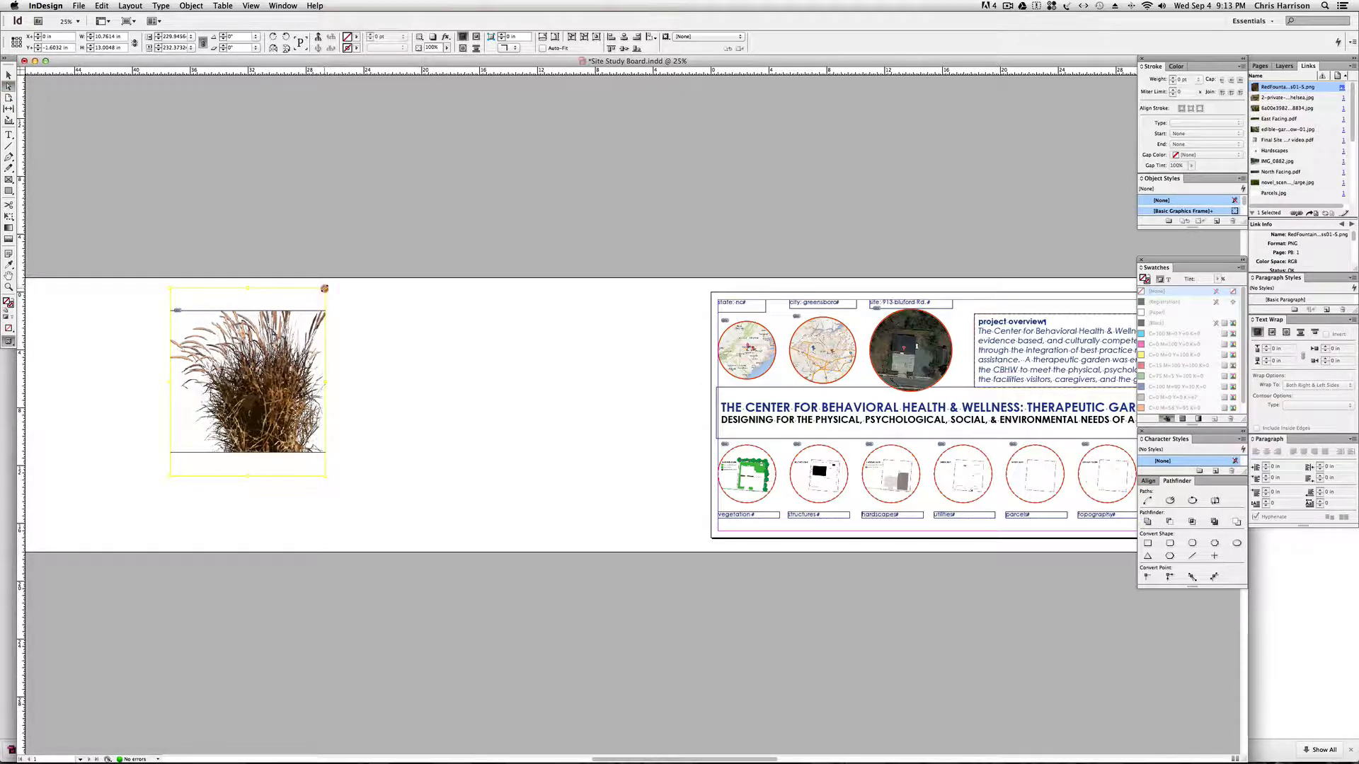
drag(324, 289, 428, 213)
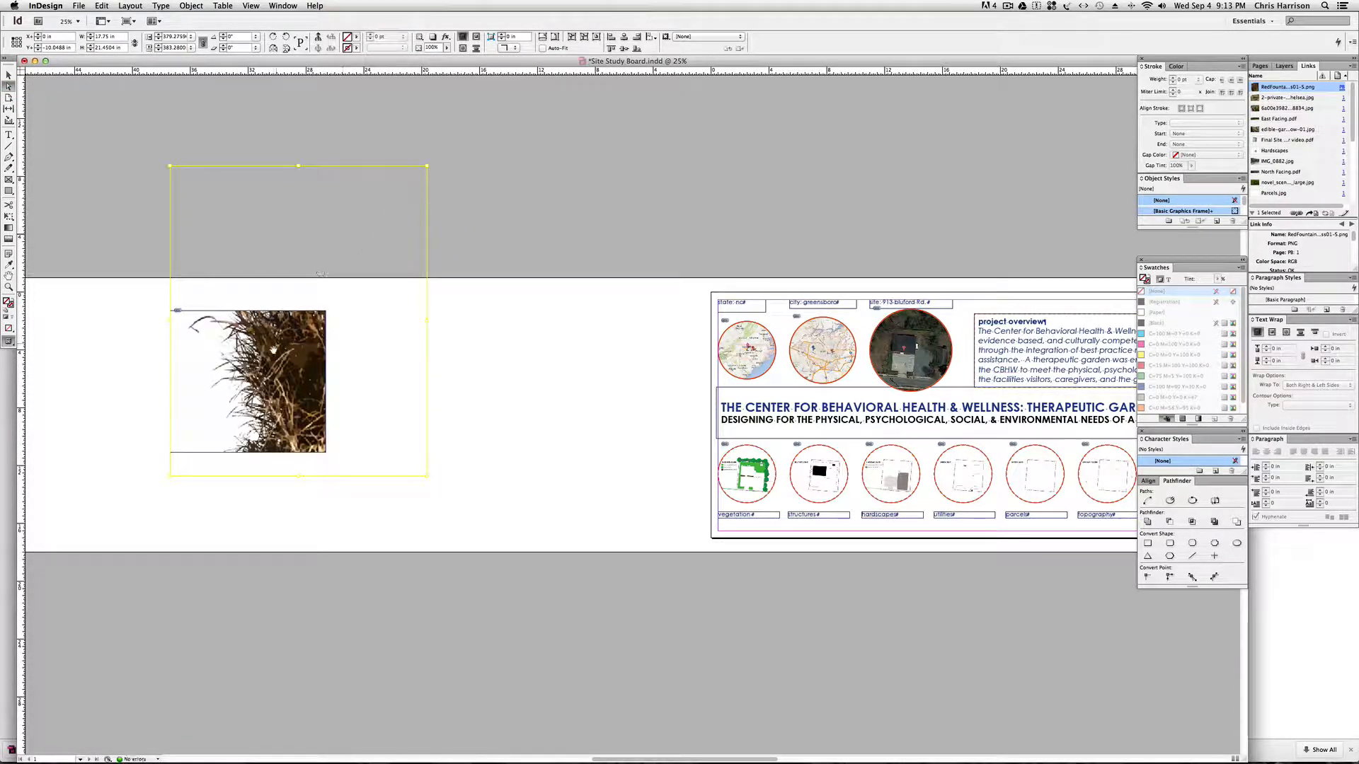
click(8, 75)
click(116, 140)
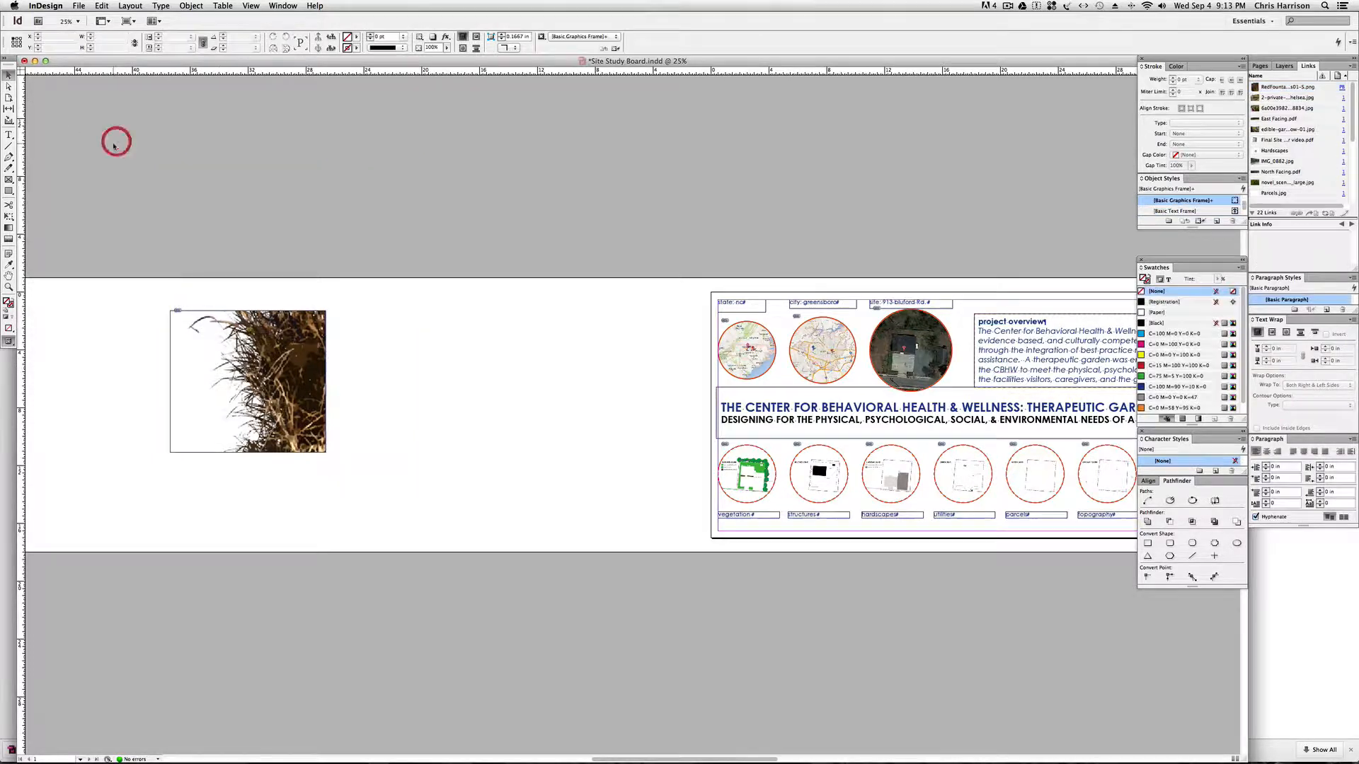
Refit the oversized grass image to its frame with Fill Frame Proportionally.
click(217, 353)
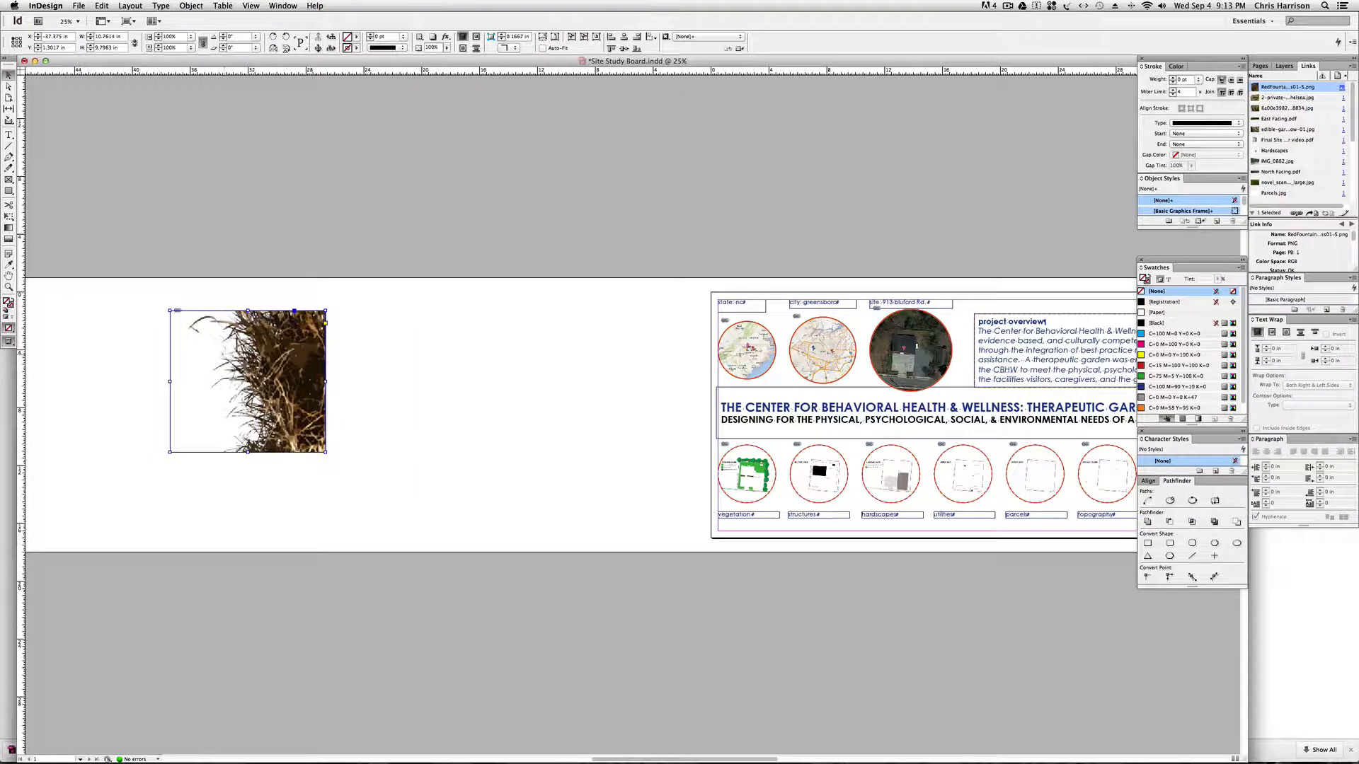
right_click(232, 341)
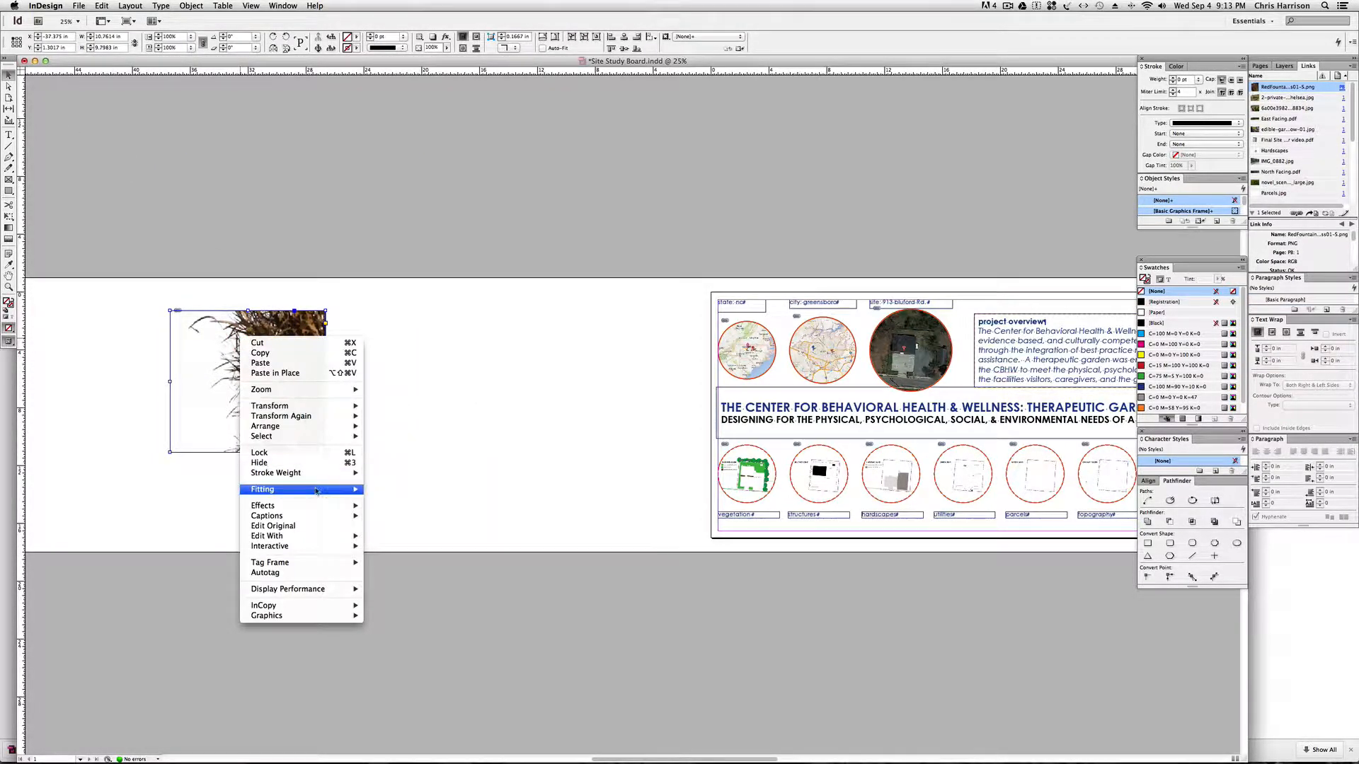
click(409, 490)
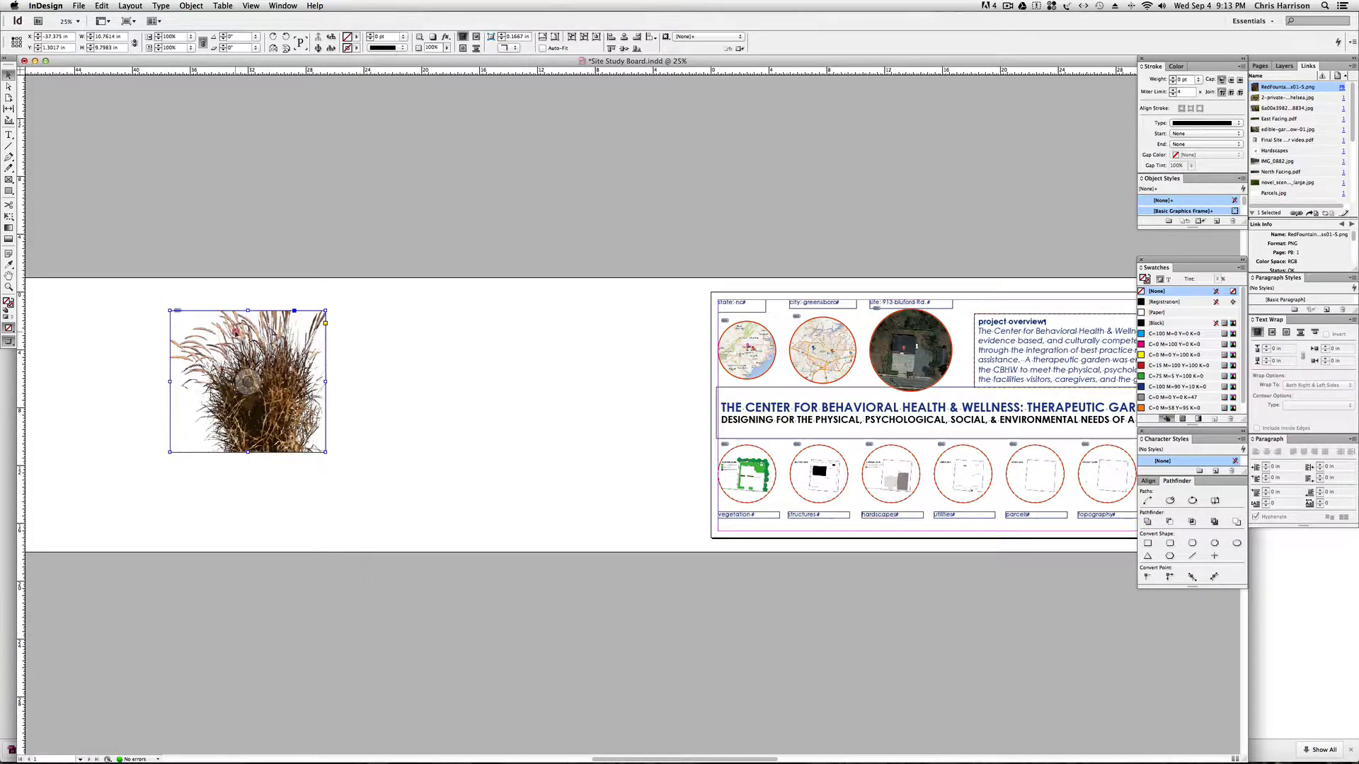
Review the other Fitting options for the grass image and deselect its frame.
right_click(235, 330)
mouse_move(358, 485)
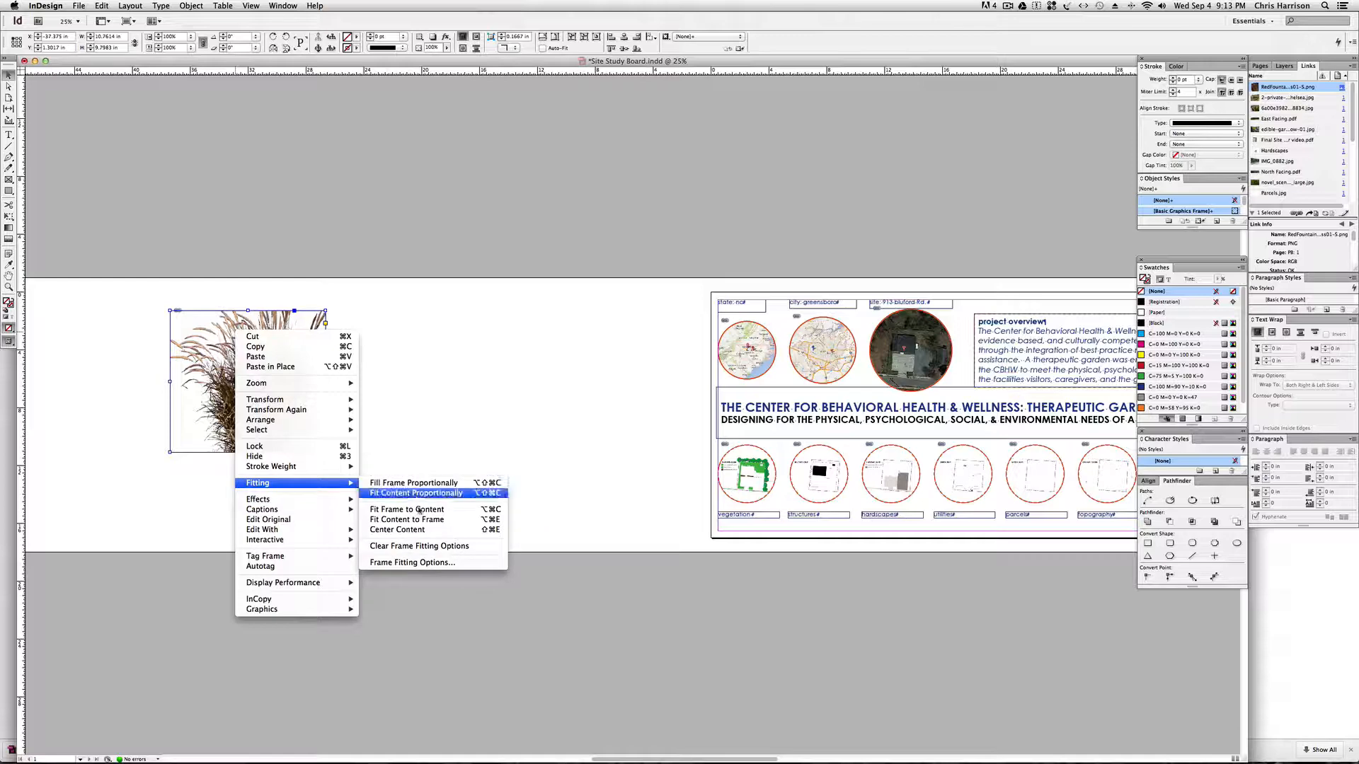
click(425, 521)
click(365, 313)
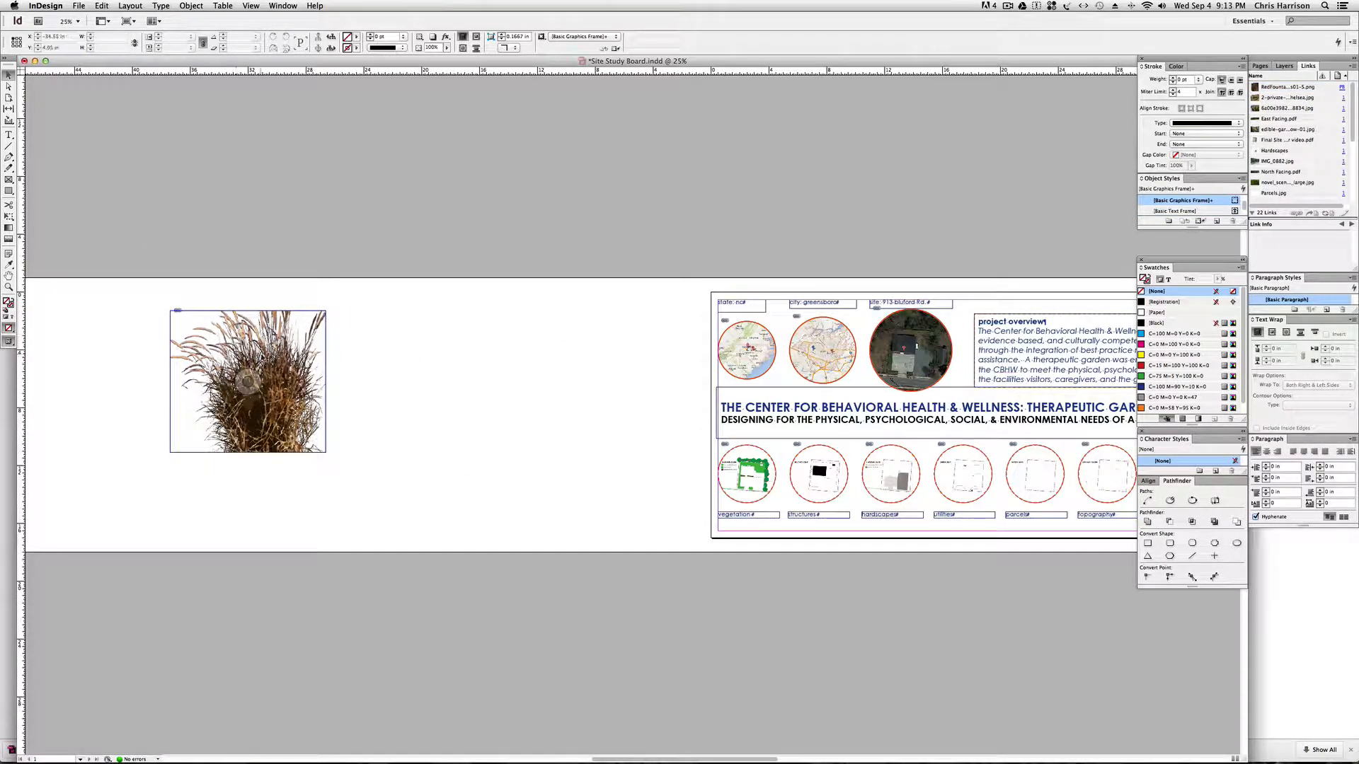
Examine the circular state and city location map frames on the board, and return to the grass image.
key(space)
drag(430, 358, 373, 362)
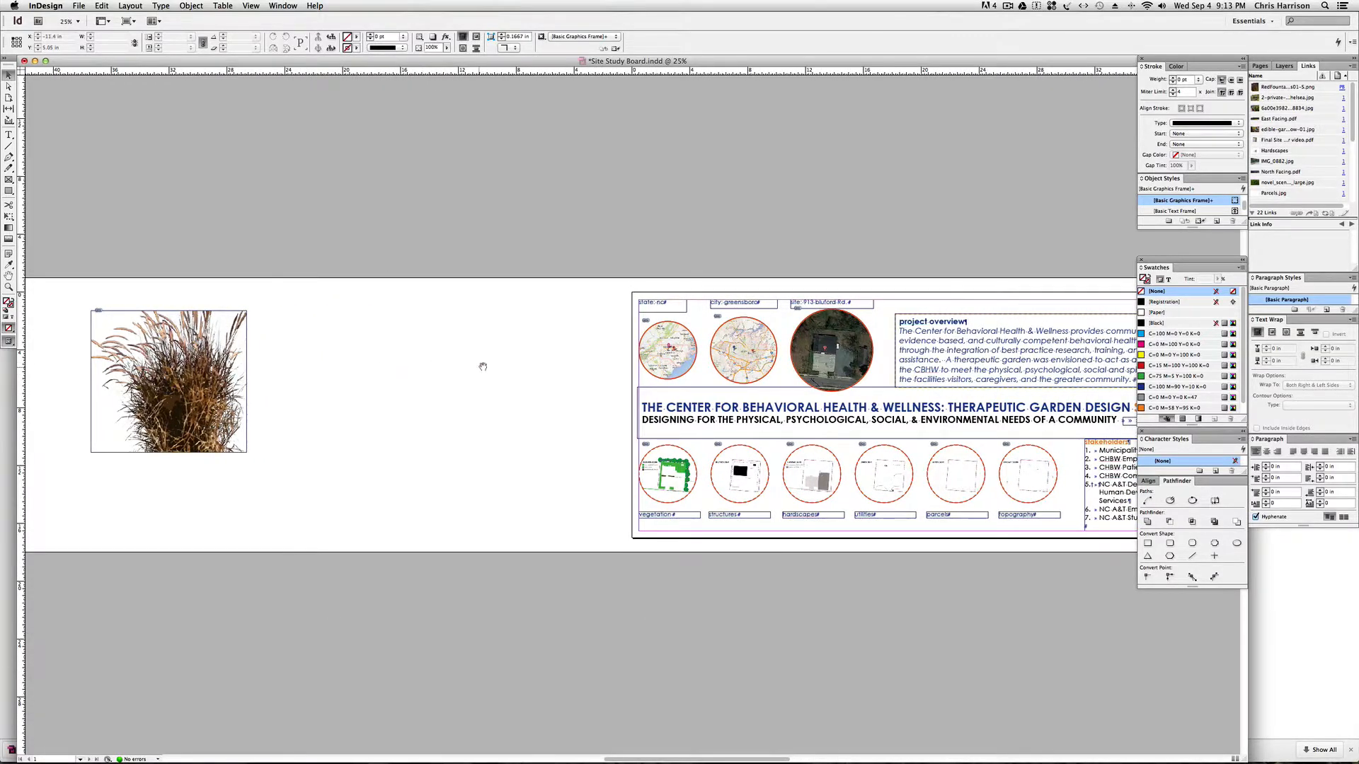
drag(479, 364, 415, 364)
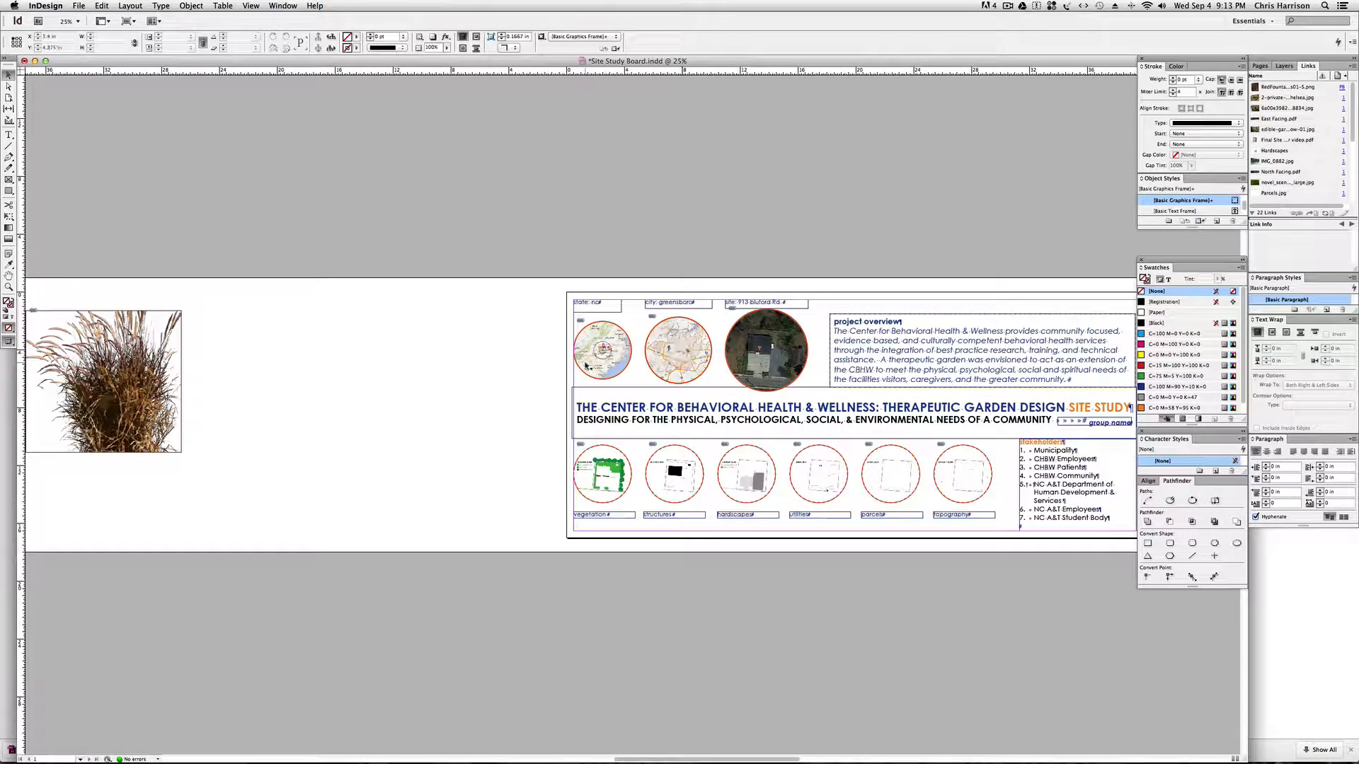
click(595, 362)
click(666, 372)
key(space)
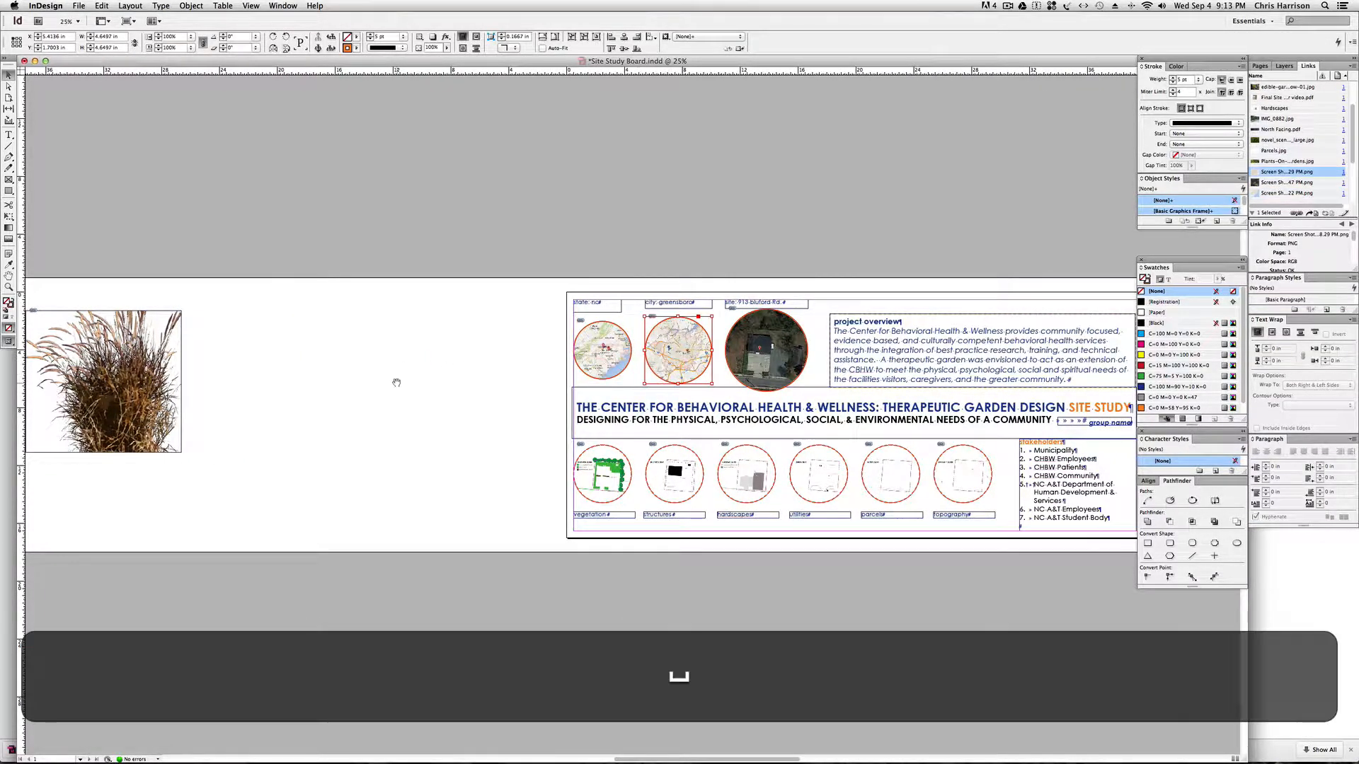
drag(425, 384, 474, 385)
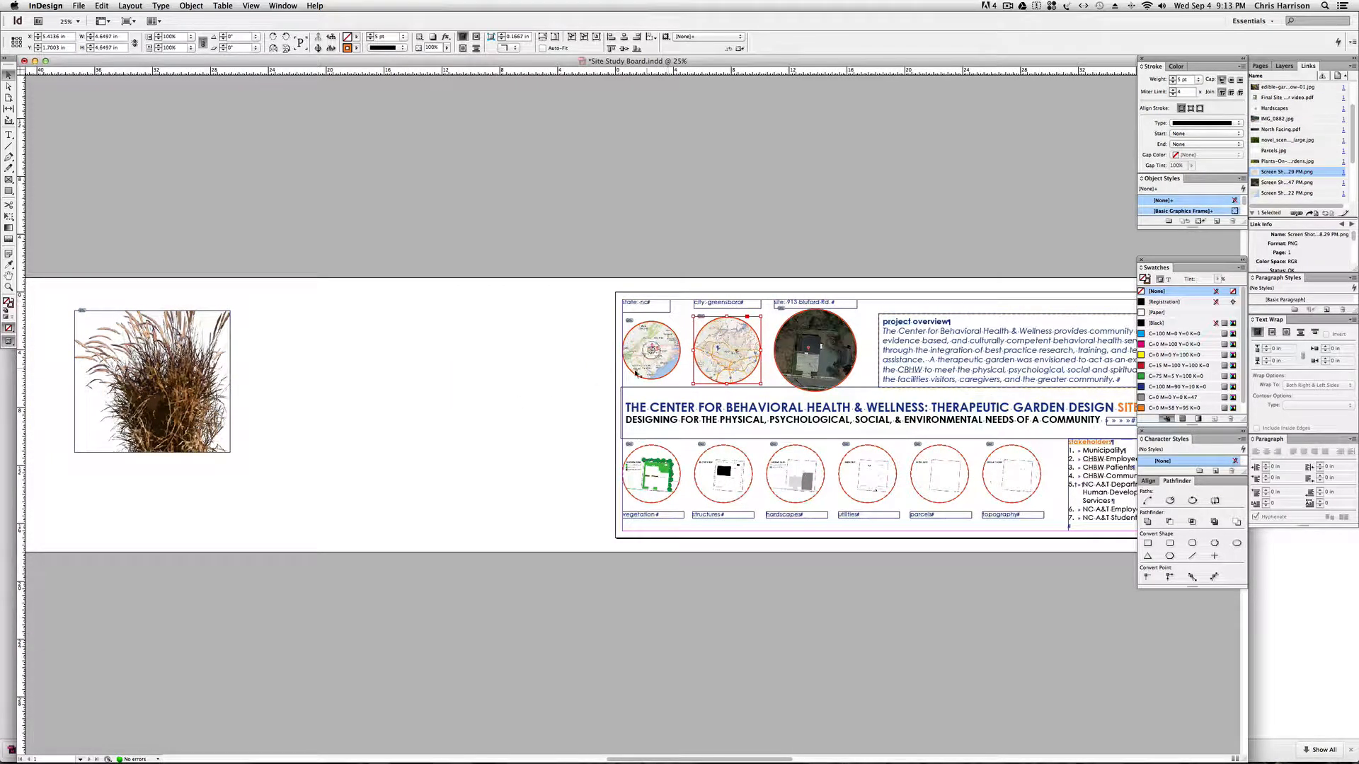
key(space)
drag(375, 381, 492, 376)
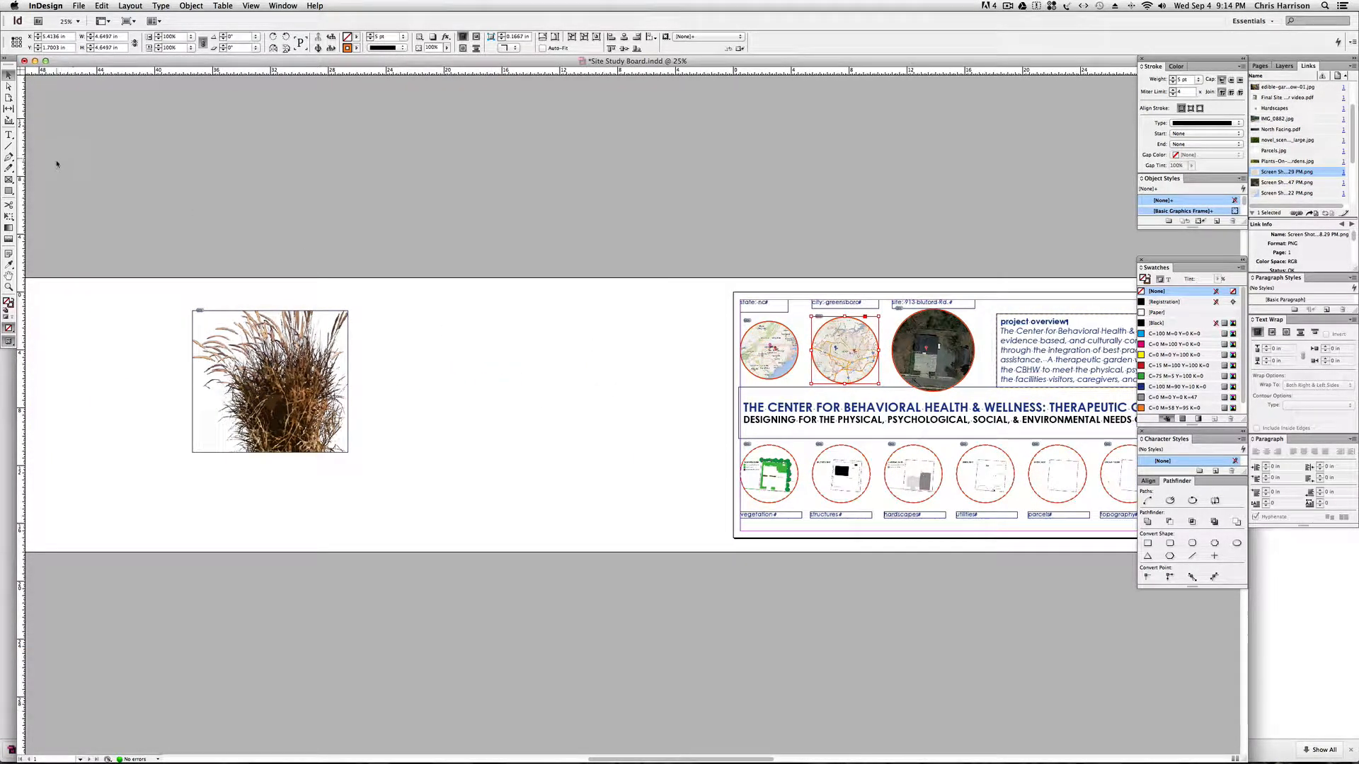
Review the available frame tool shapes and compare the rectangular grass frame with the circular city map frame.
click(12, 182)
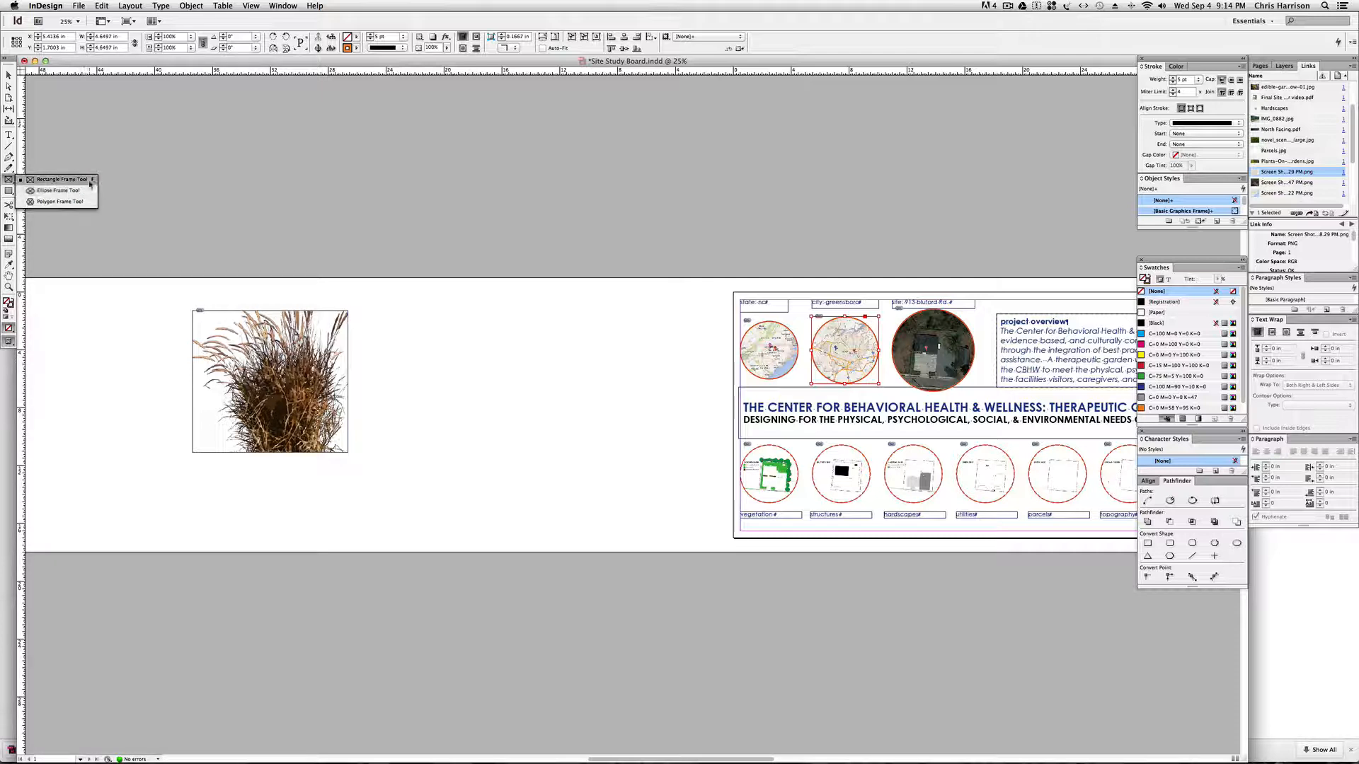
click(90, 183)
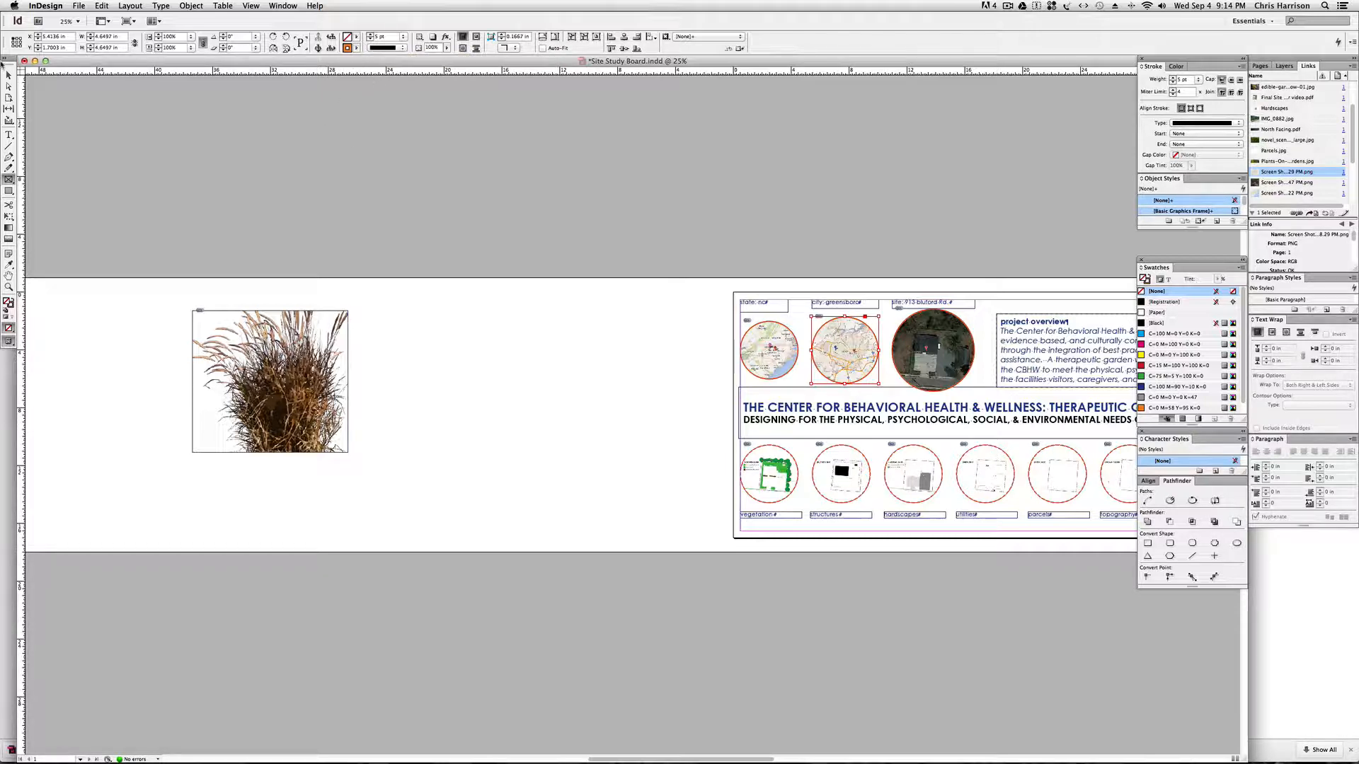
click(194, 311)
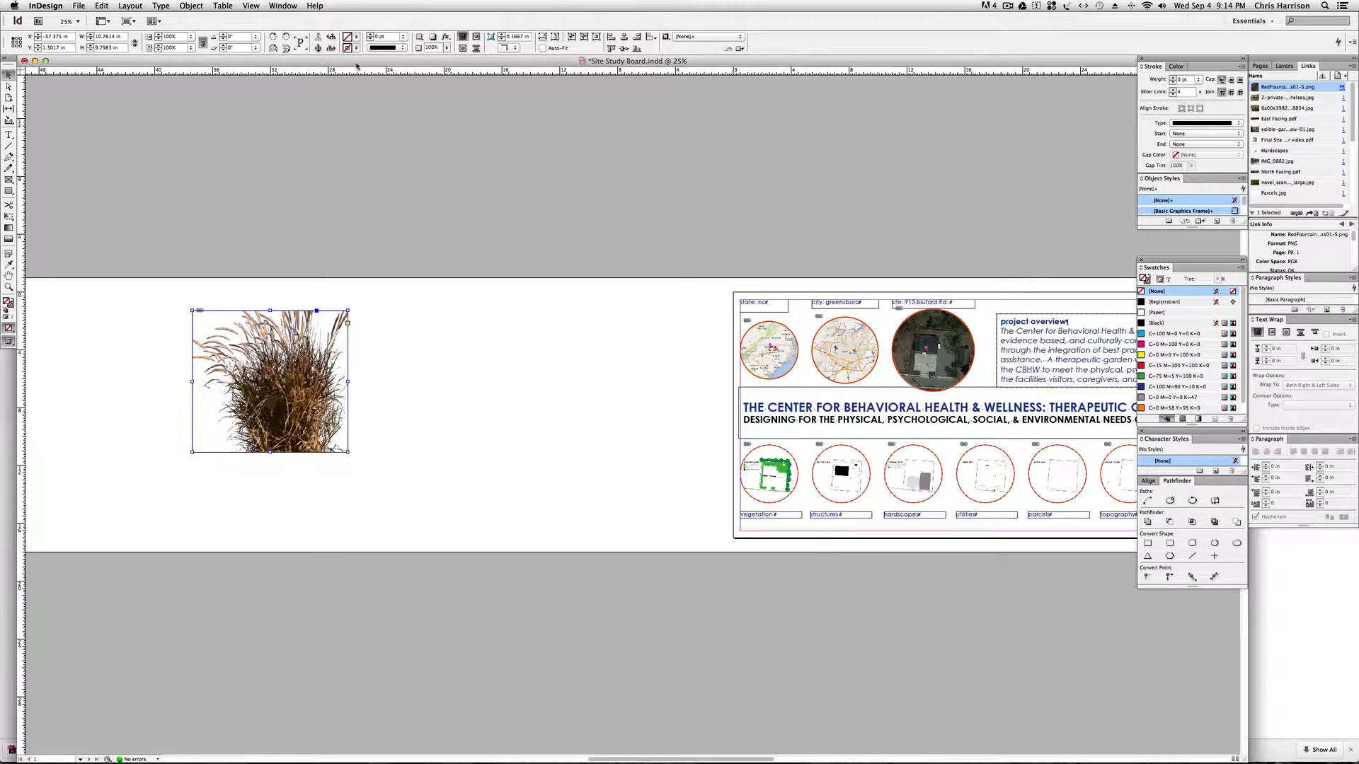
click(413, 337)
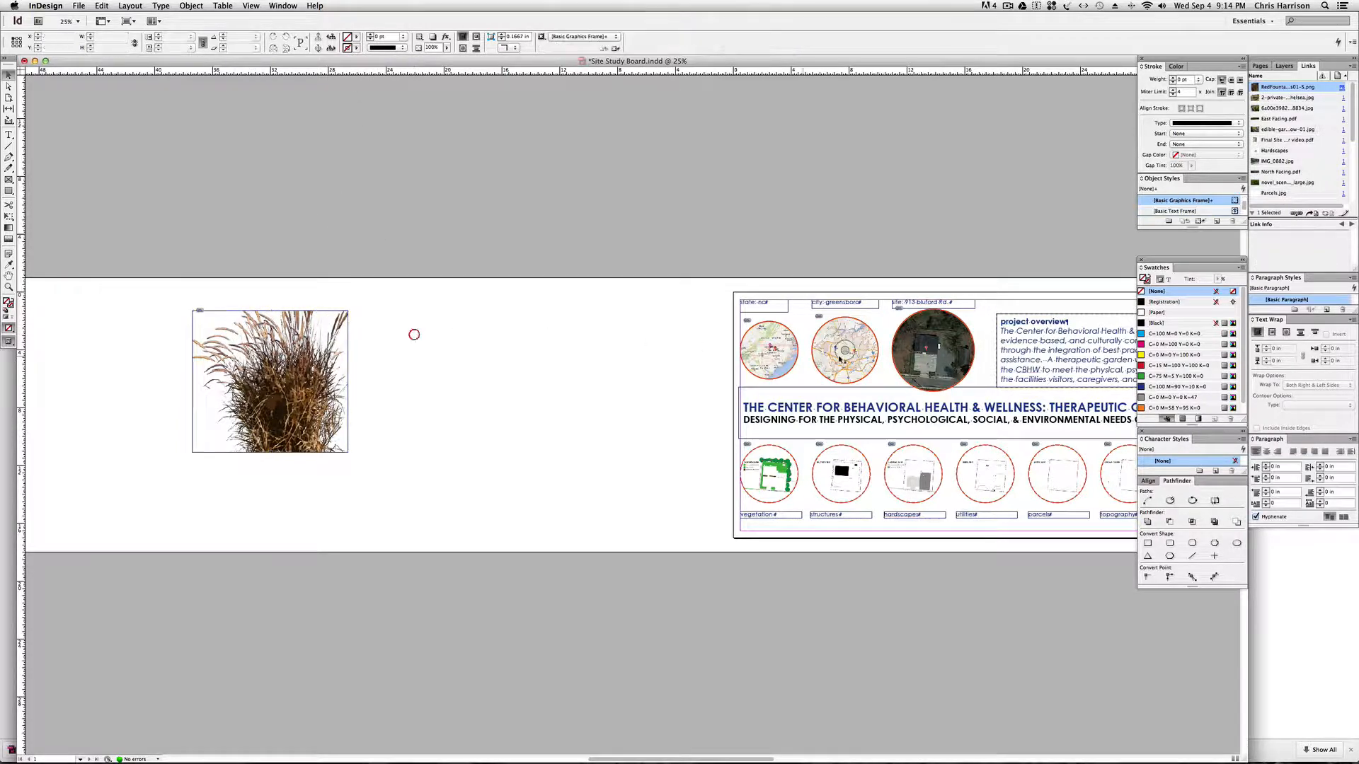
click(869, 354)
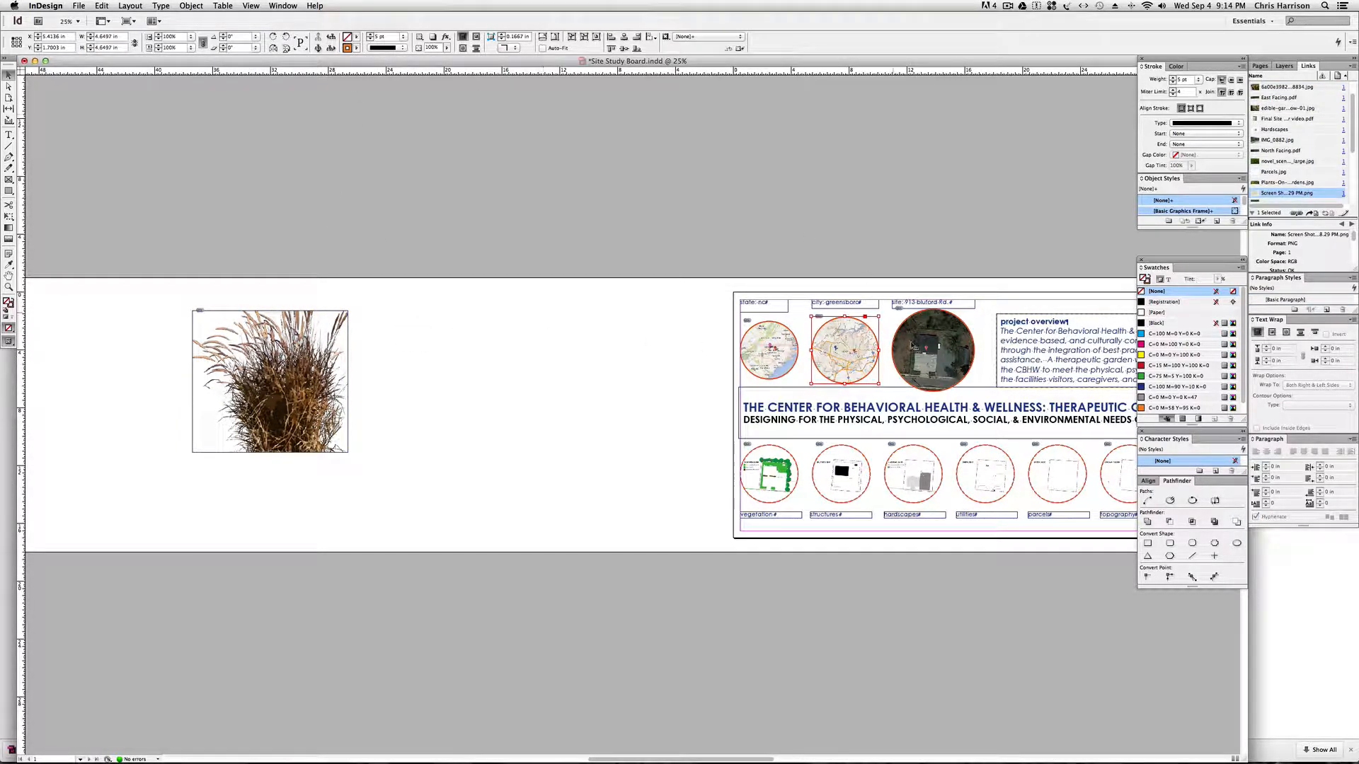
click(404, 381)
click(290, 367)
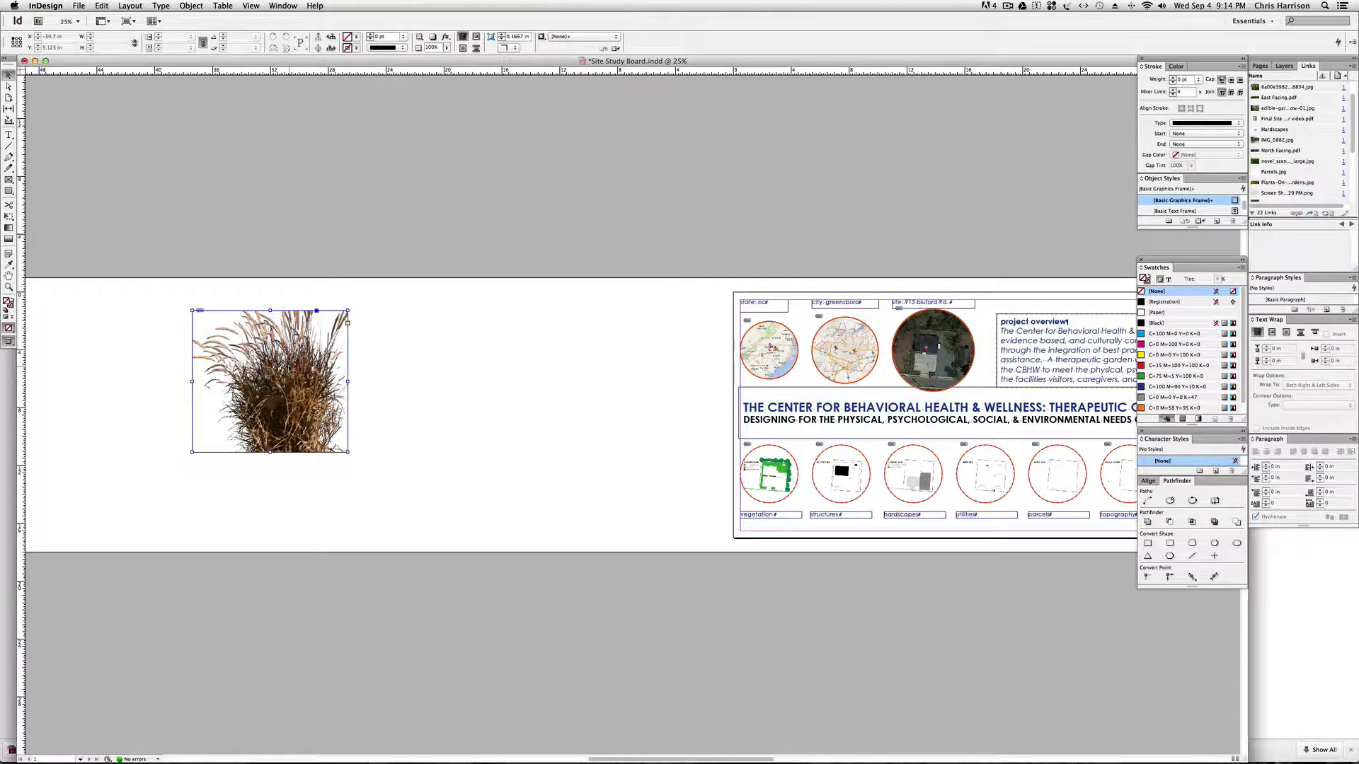
Give the grass frame an orange stroke by duplicating the yellow swatch and editing the copy to C=5 M=73 Y=100 K=0.
click(356, 48)
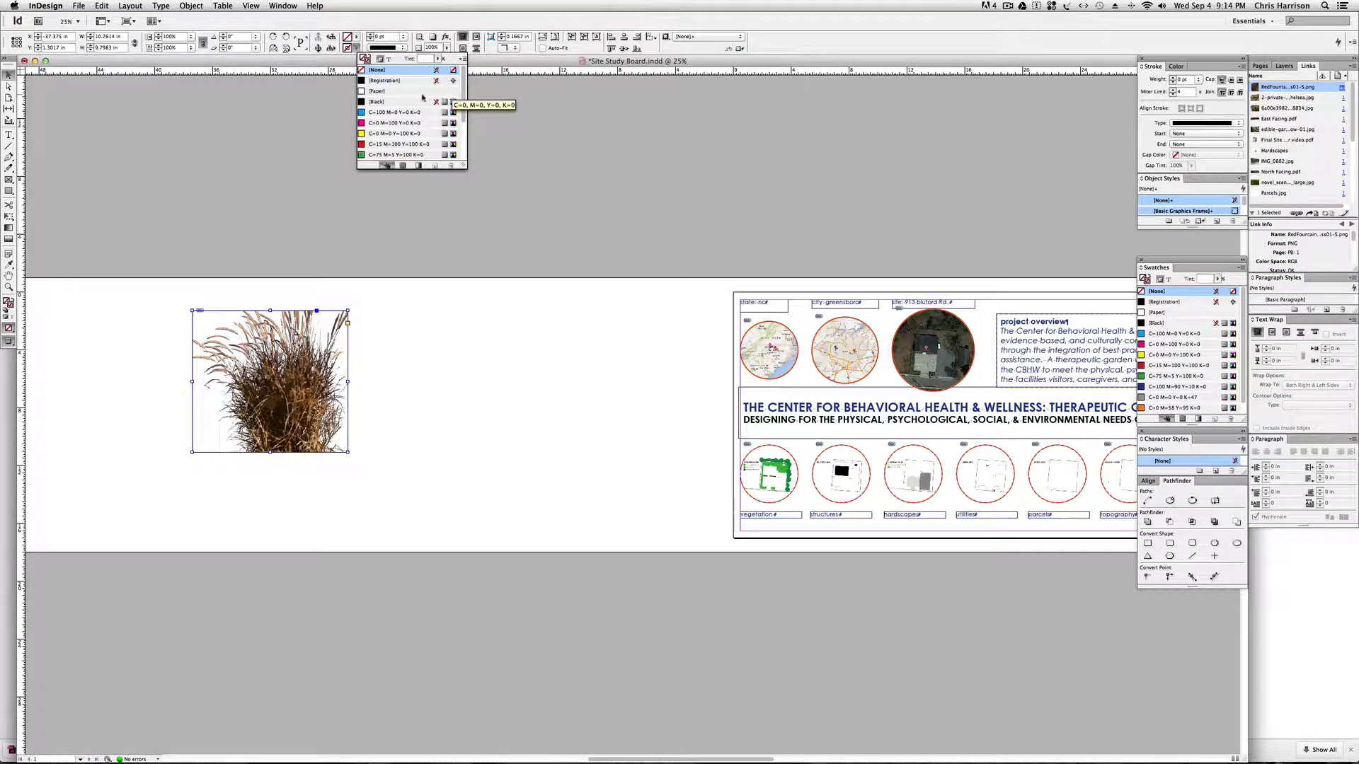
click(392, 134)
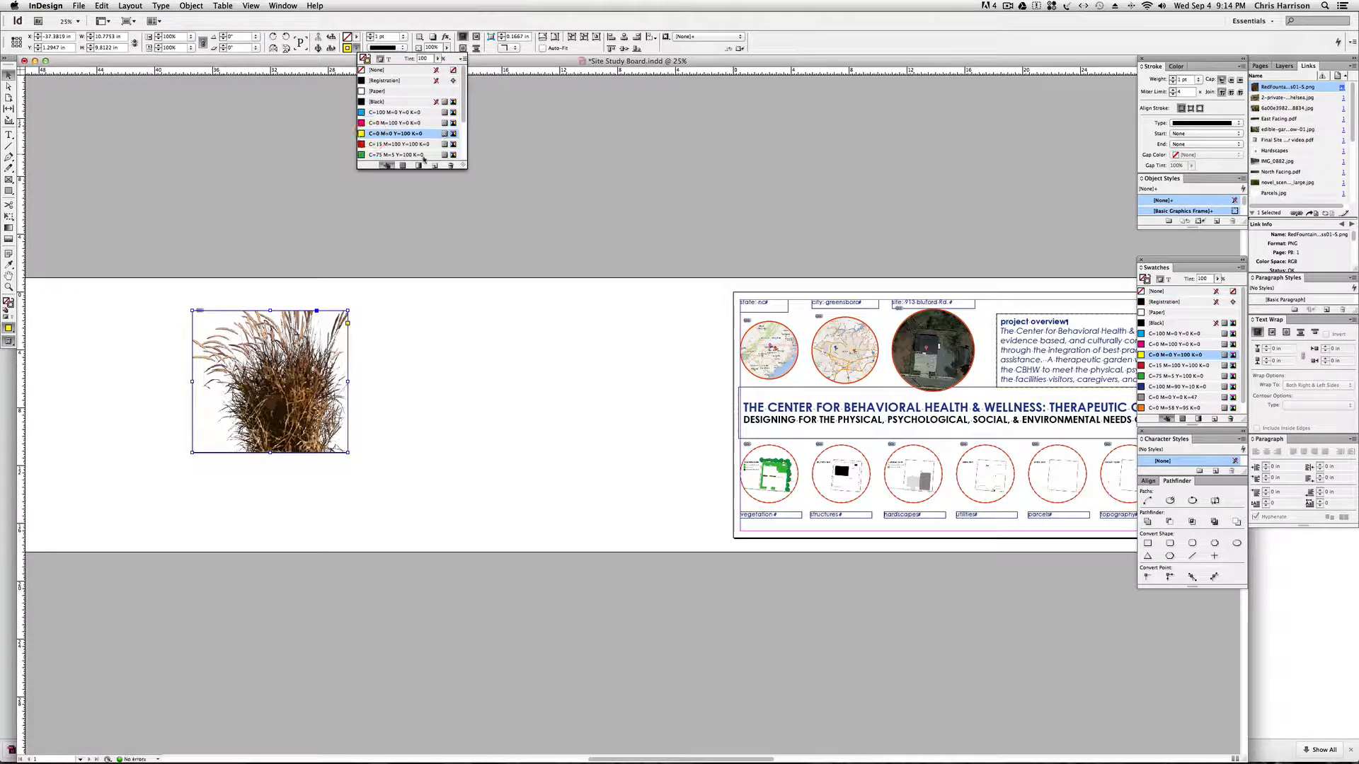
scroll(459, 142, down, 2)
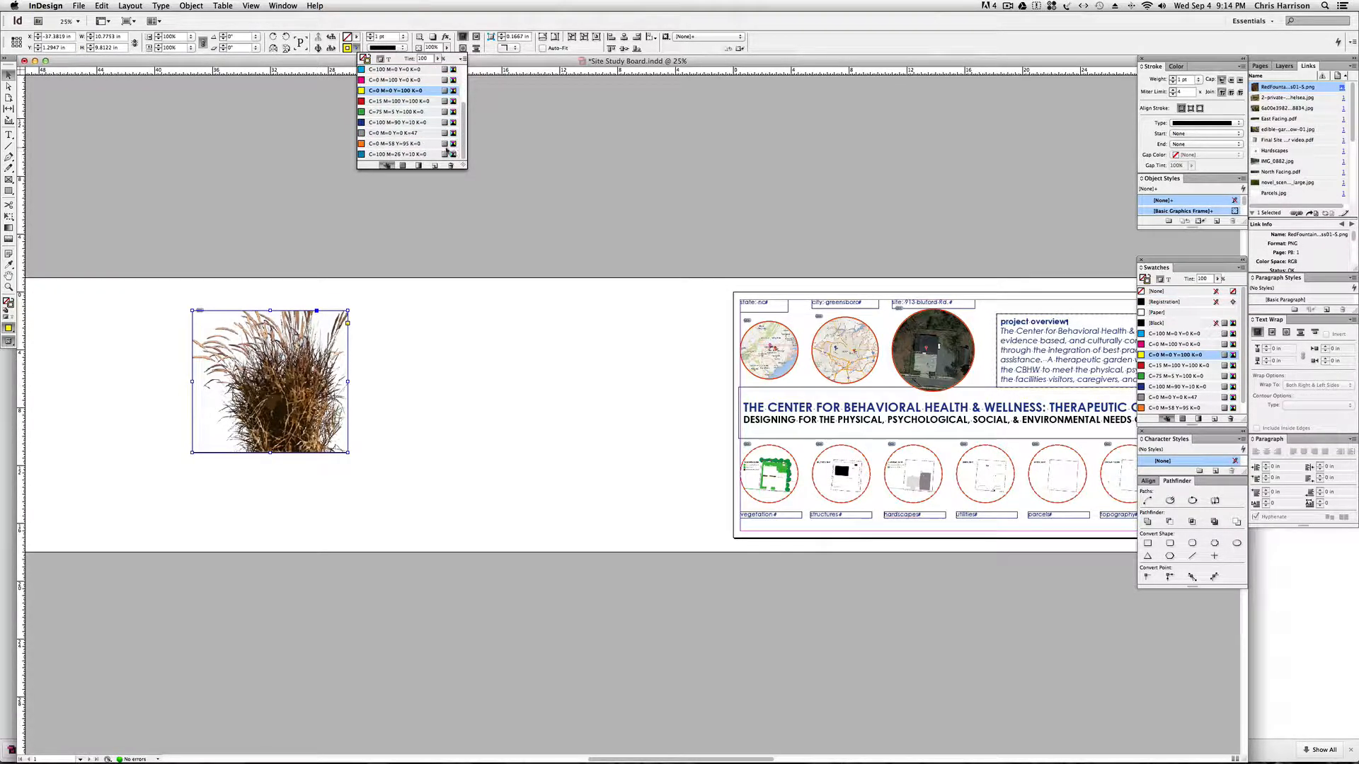
click(434, 165)
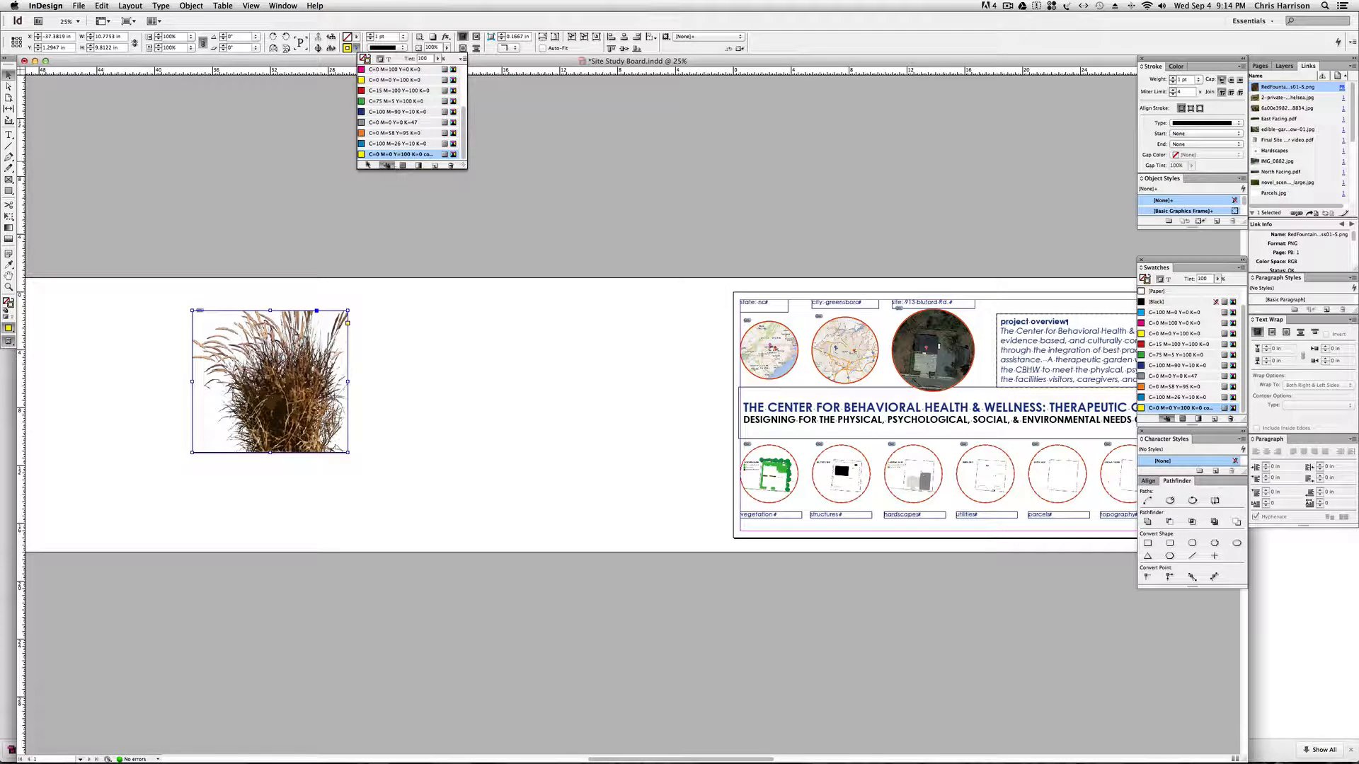
double_click(360, 154)
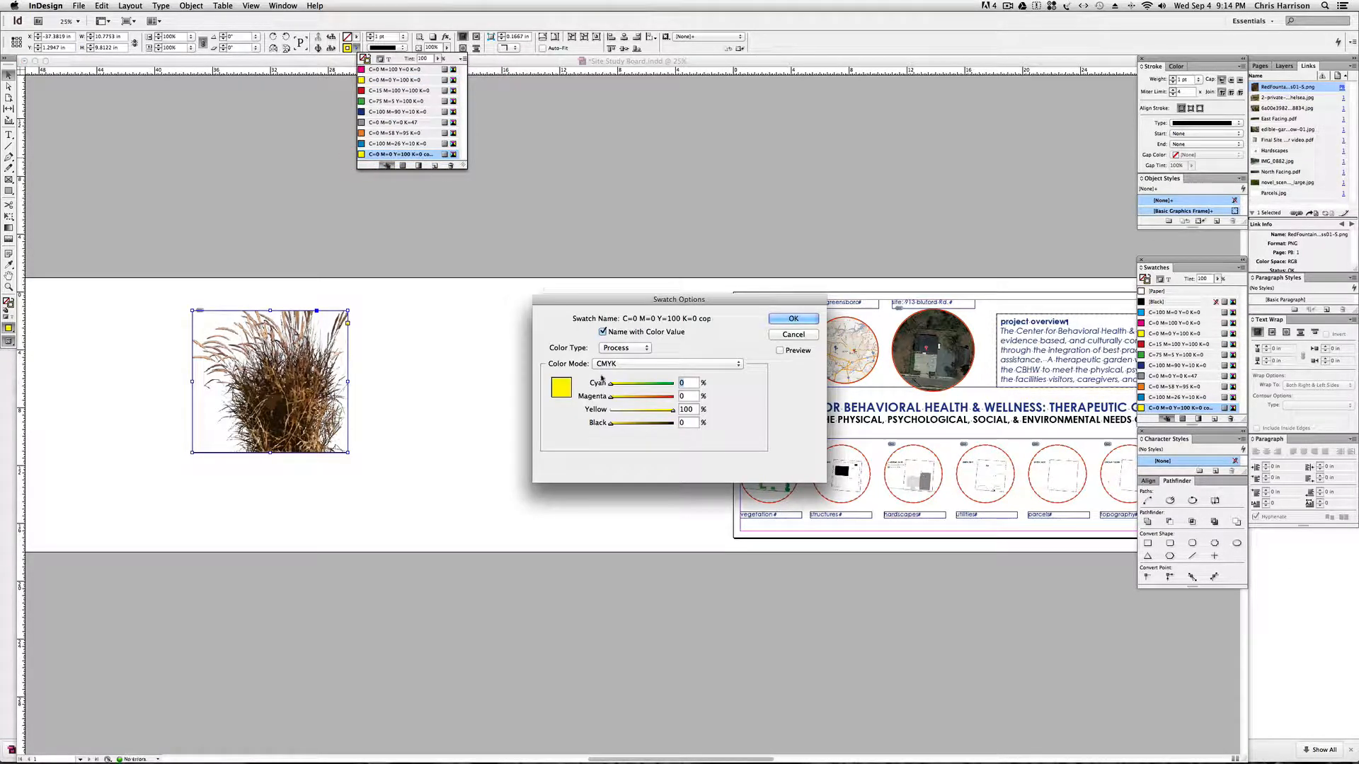
drag(610, 383, 656, 398)
click(801, 322)
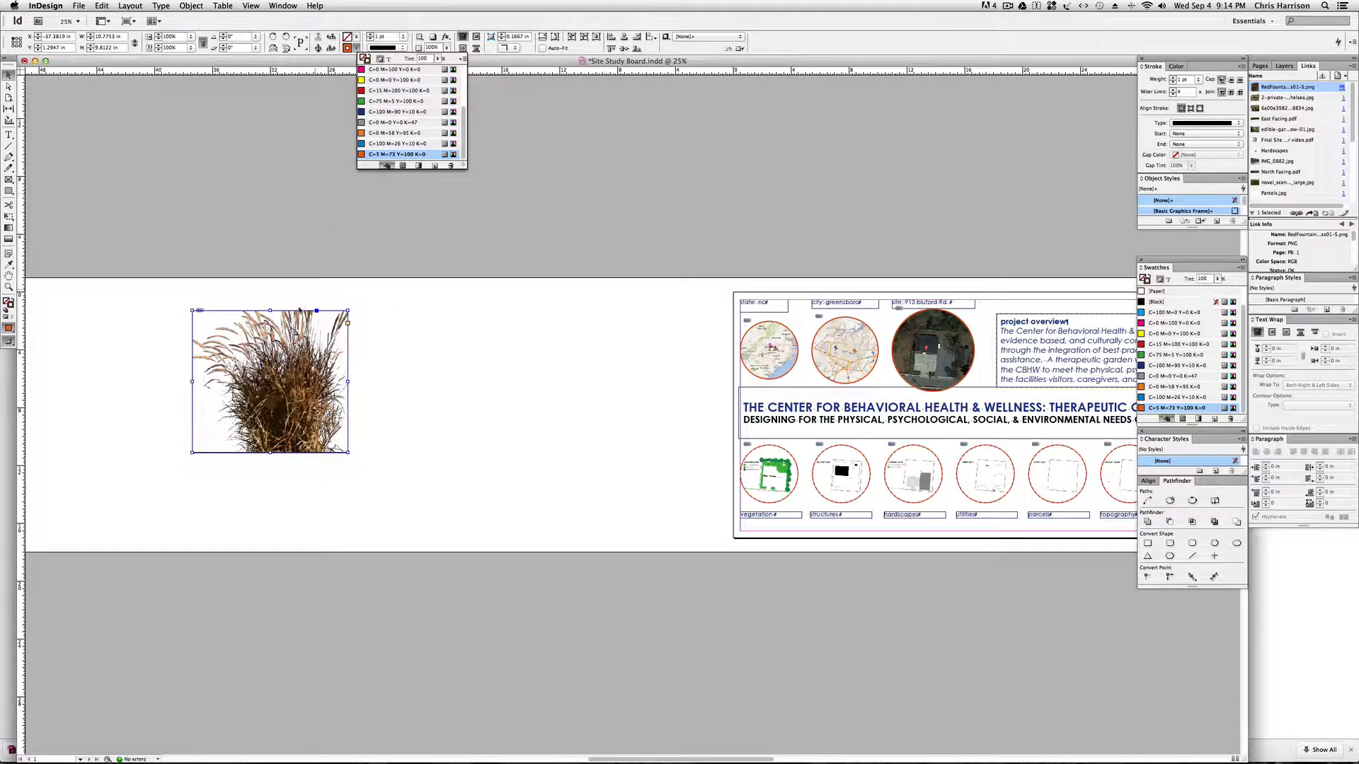
Set the grass frame's stroke weight to 2 pt and then 10 pt, and deselect the frame.
click(380, 36)
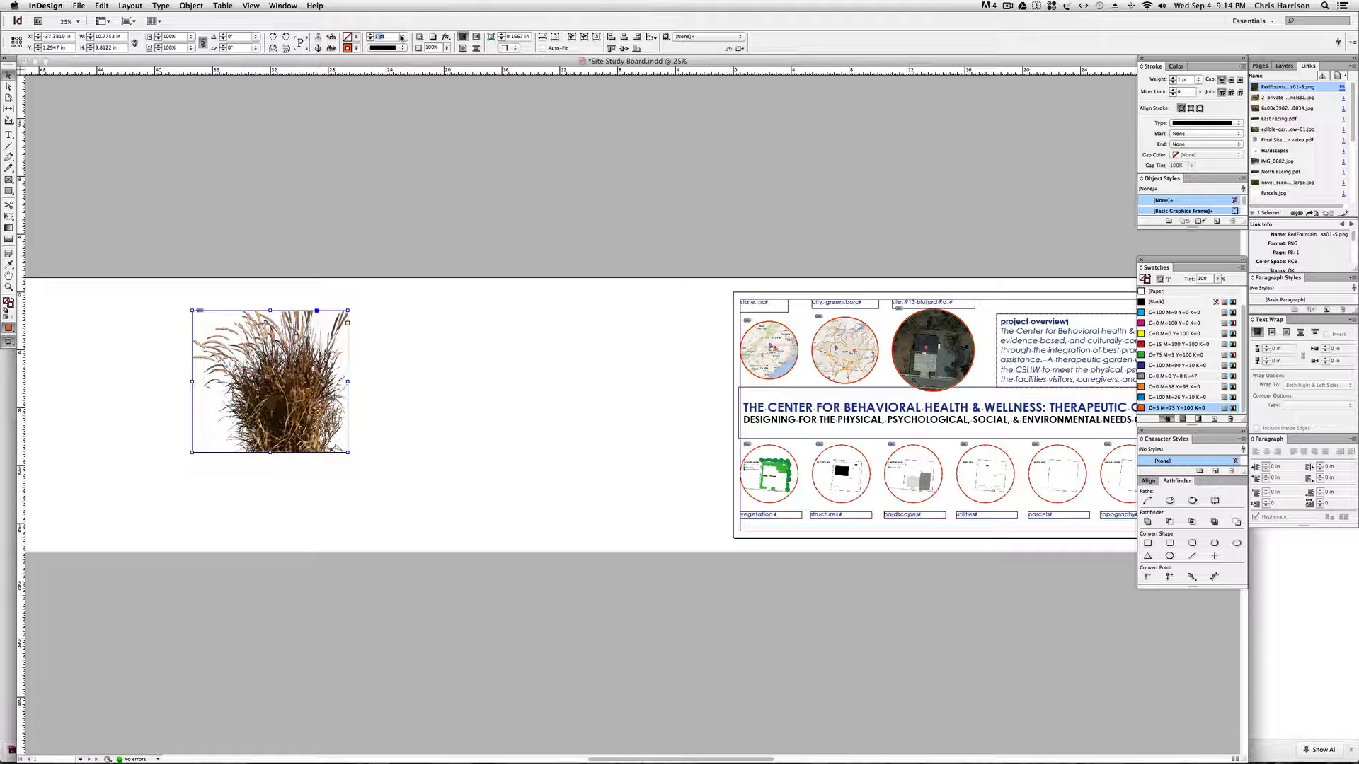
text(2)
key(Return)
text(10)
key(Return)
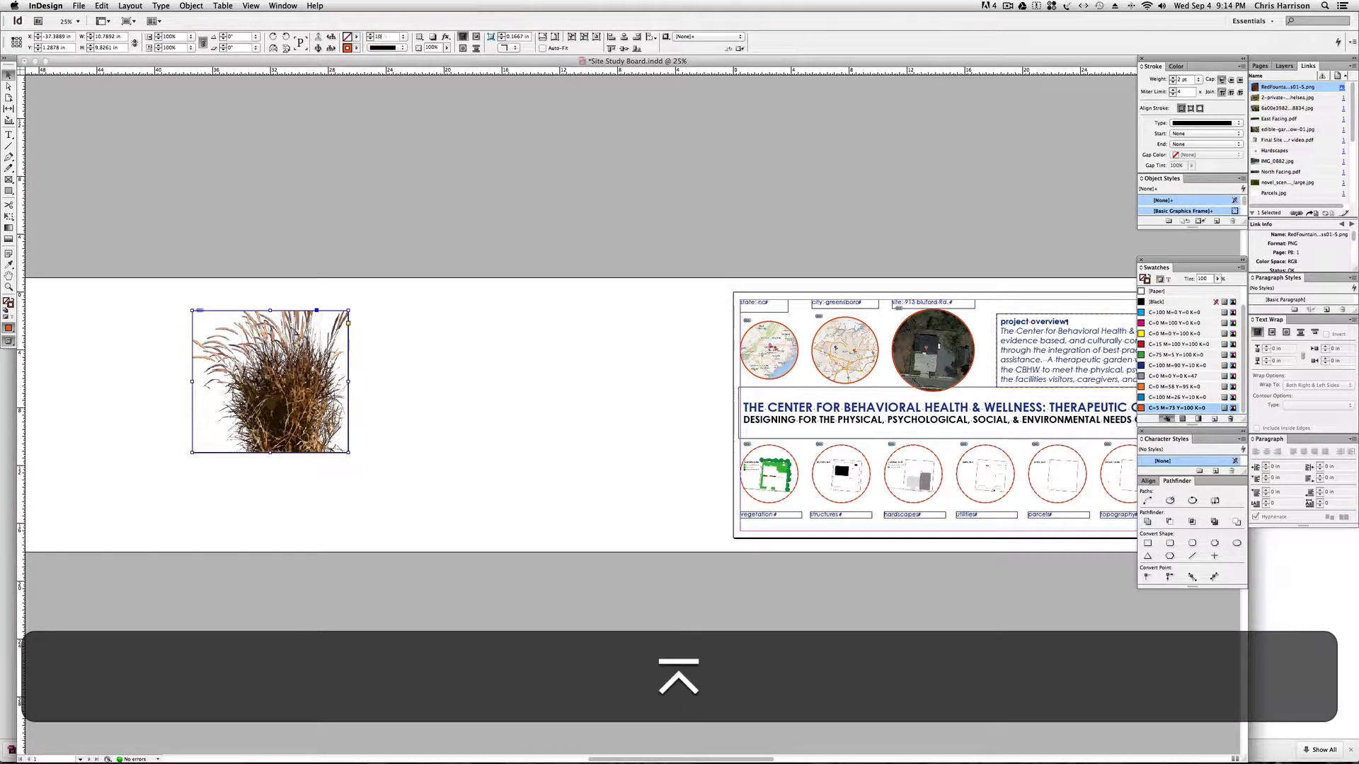
click(151, 374)
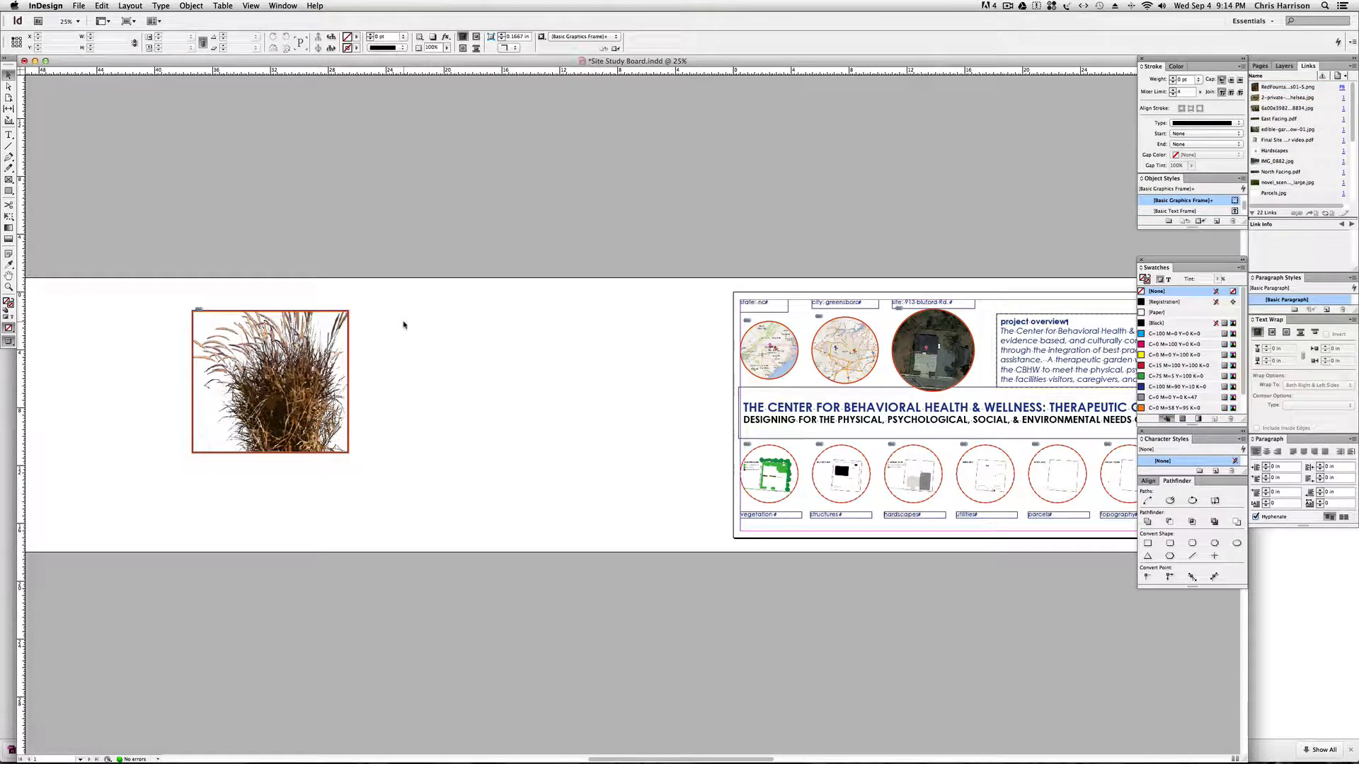
Examine the orange stroke around the grass image up close.
key(super+equal)
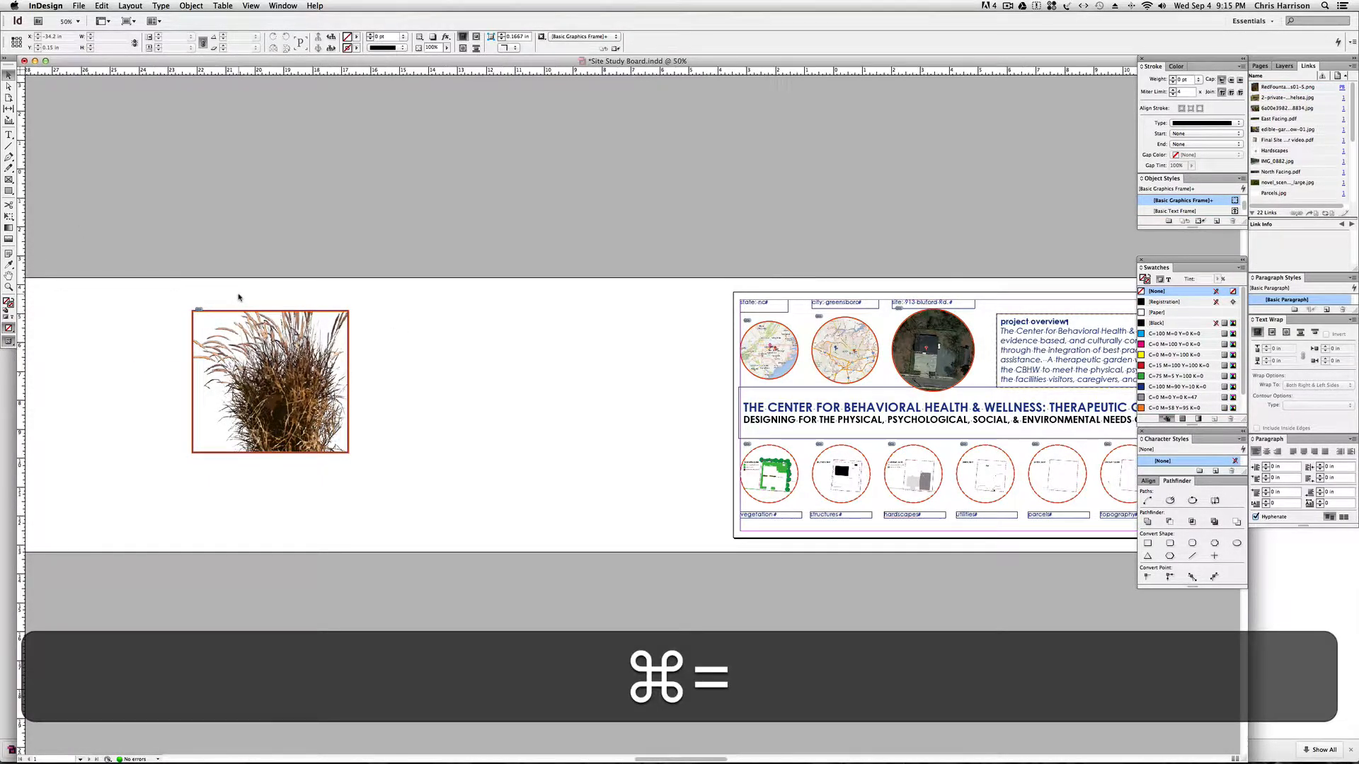
key(super+equal)
key(super+minus)
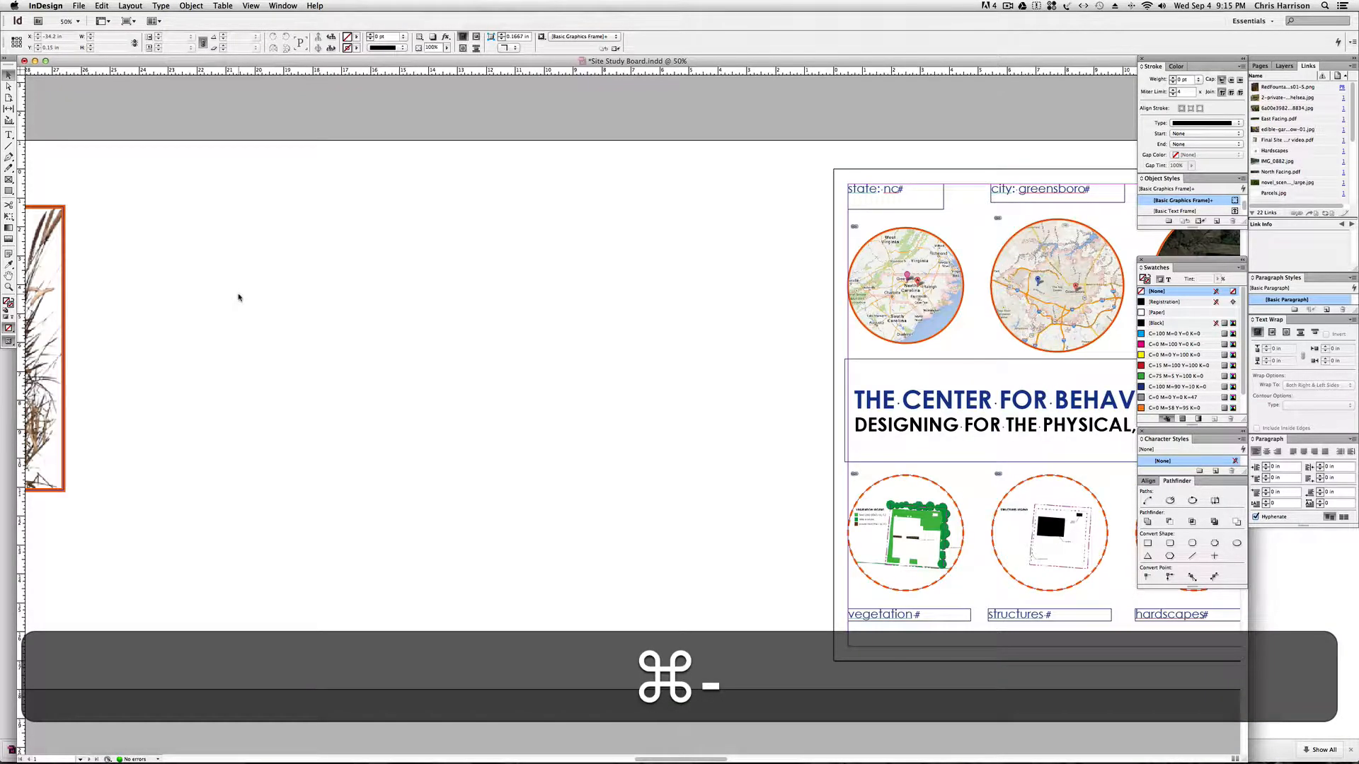
key(space)
drag(230, 297, 664, 342)
drag(255, 327, 382, 335)
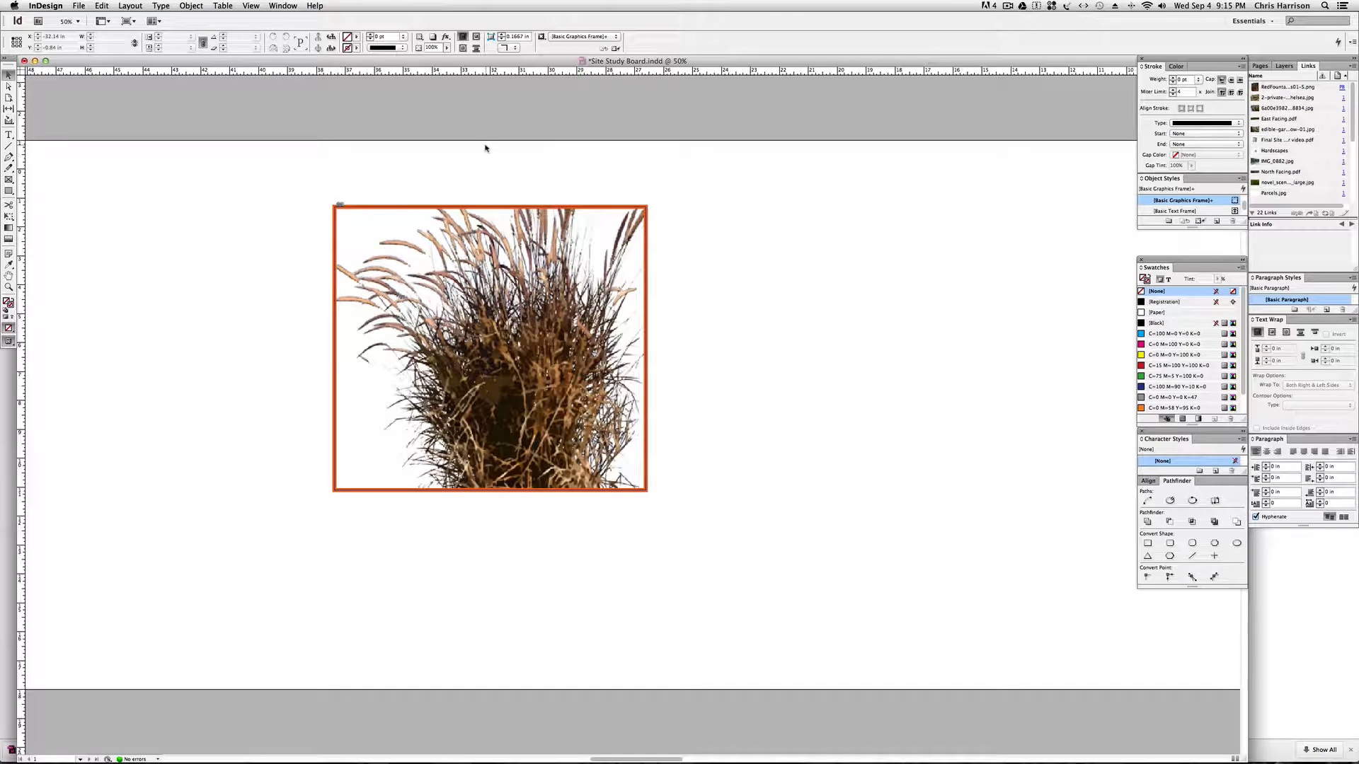
key(space)
drag(898, 239, 764, 252)
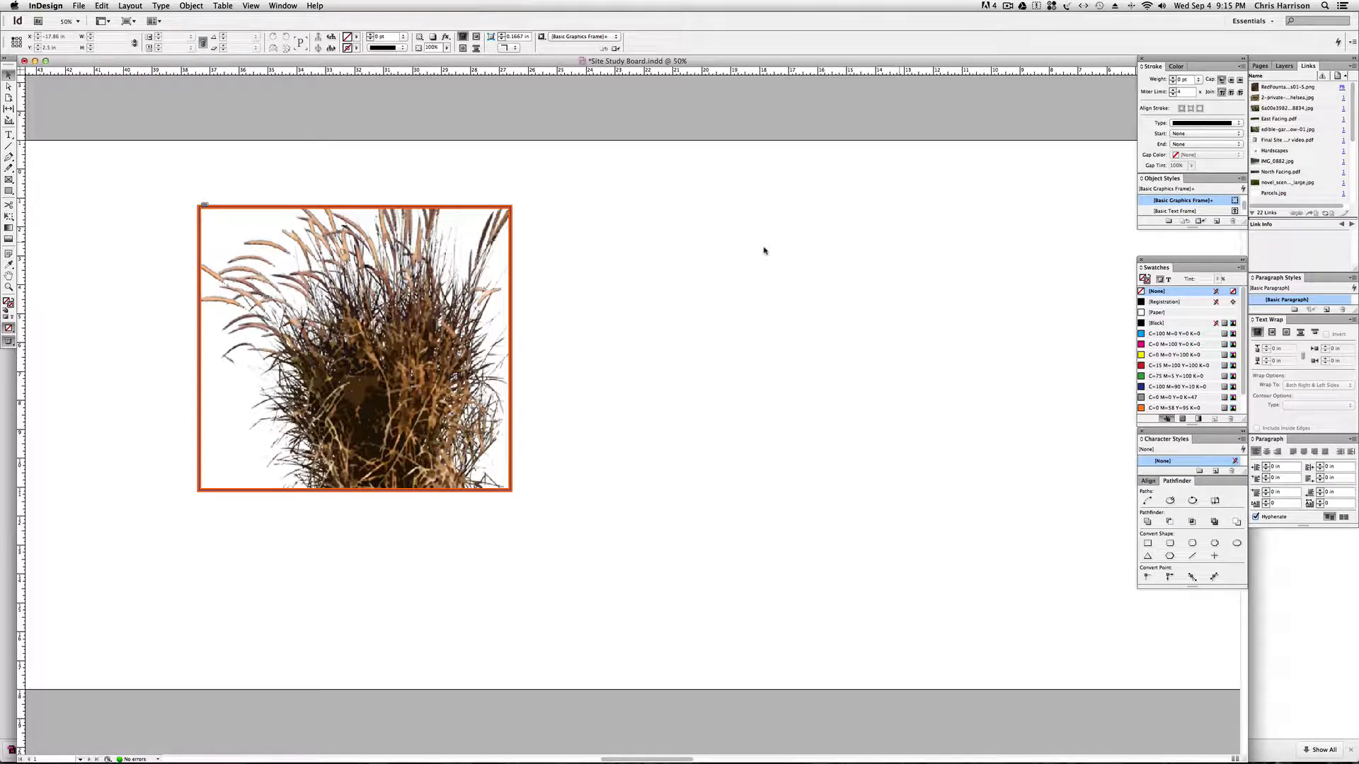
Look over the whole site study board, from the grass image to the far end of the layout.
key(super+minus)
key(super+minus)
key(super+equal)
key(super+equal)
key(super+minus)
key(super+minus)
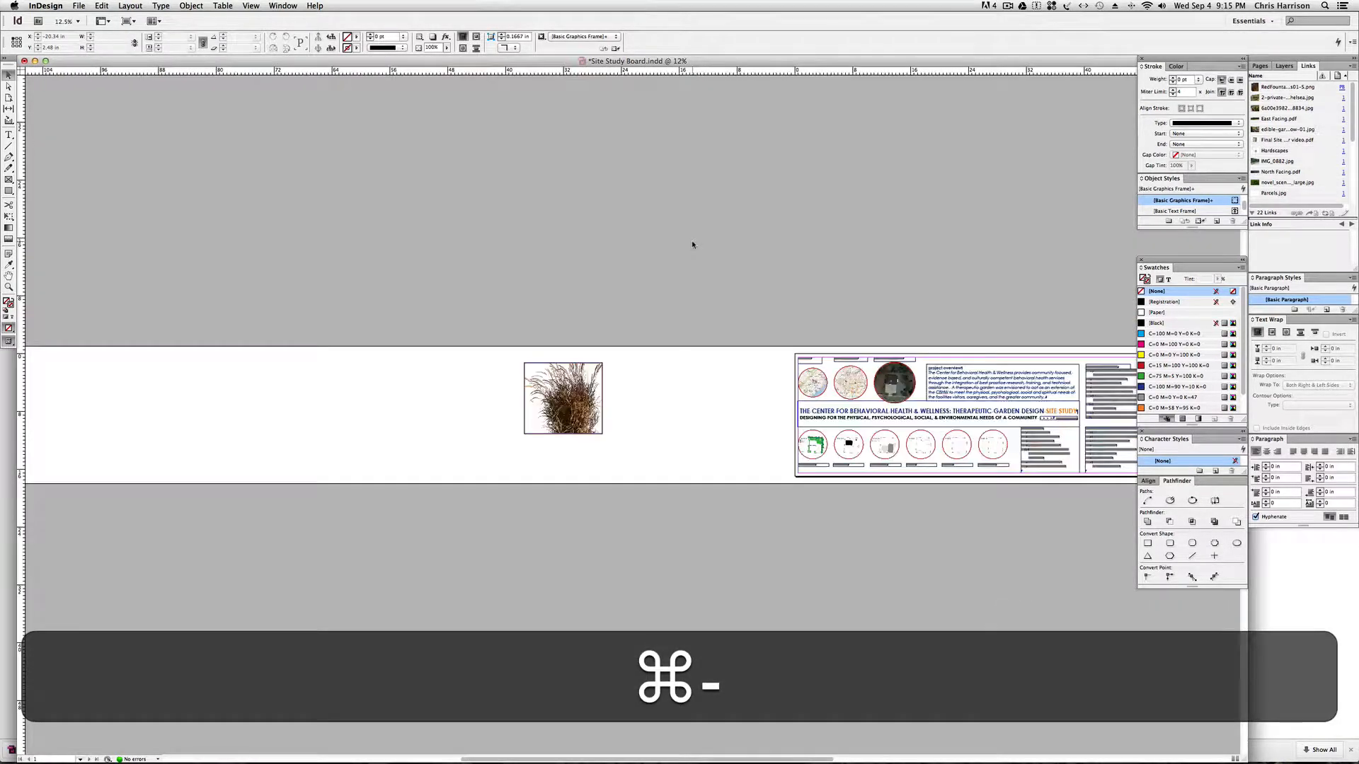
key(super+space)
drag(622, 386, 503, 397)
key(space)
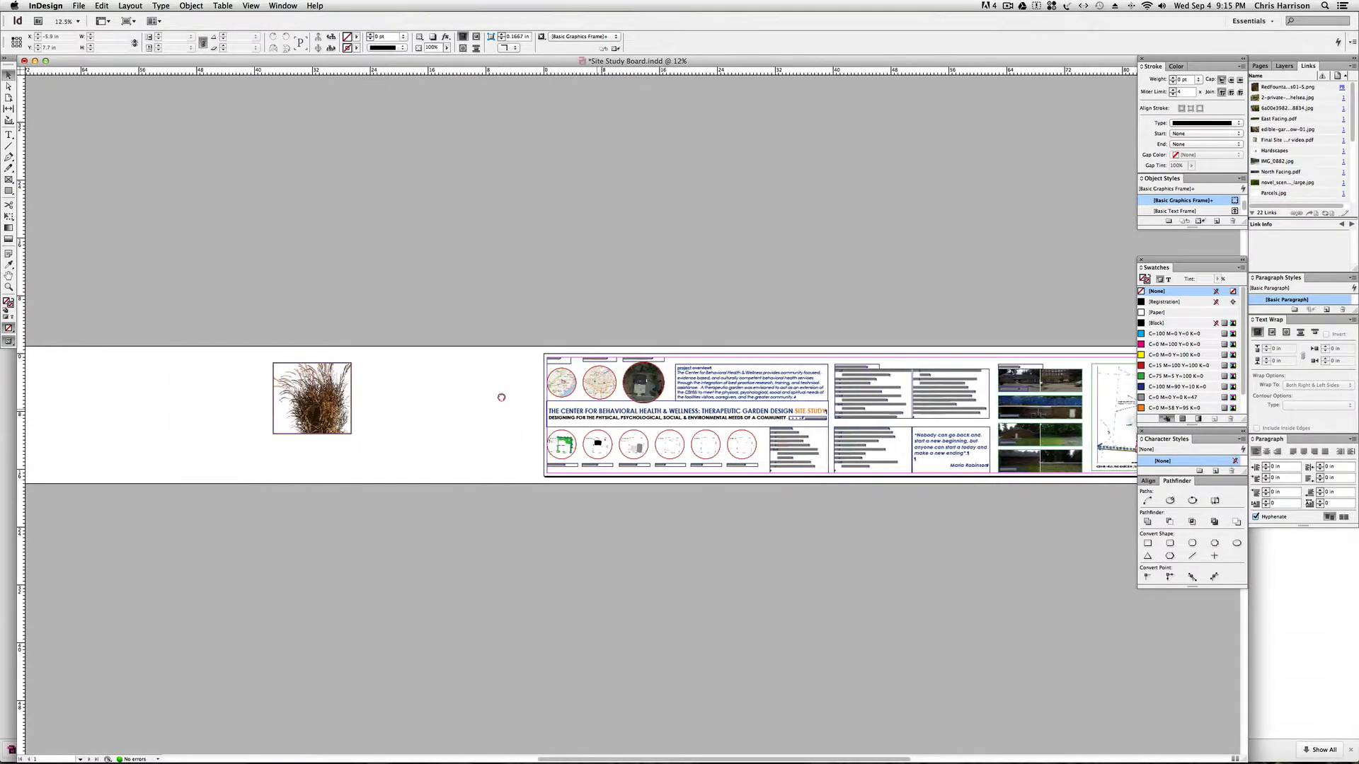
key(space)
drag(415, 397, 382, 409)
scroll(382, 409, right, 15)
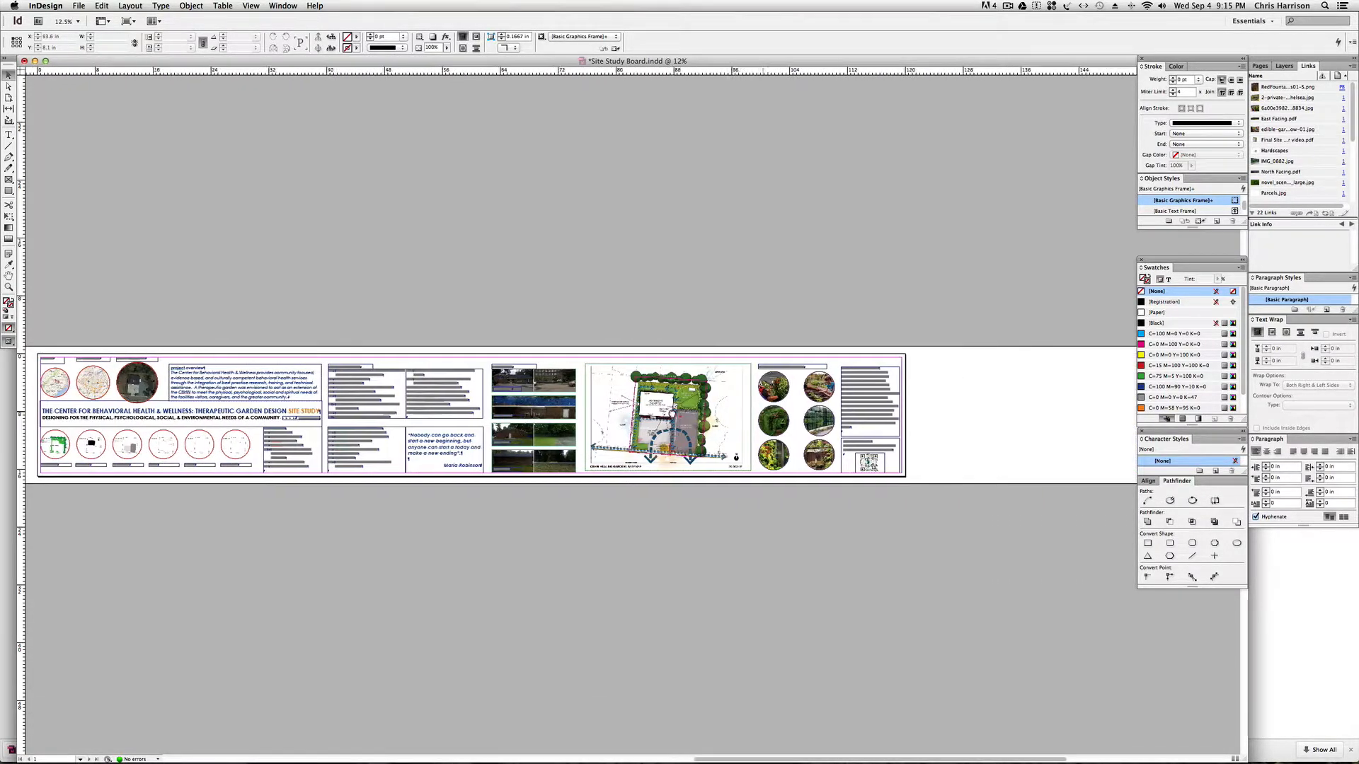
scroll(782, 414, right, 2)
Examine the strokes on the precedent images, base map, text boxes and circular maps across the board, ending at the grass image.
key(super+equal)
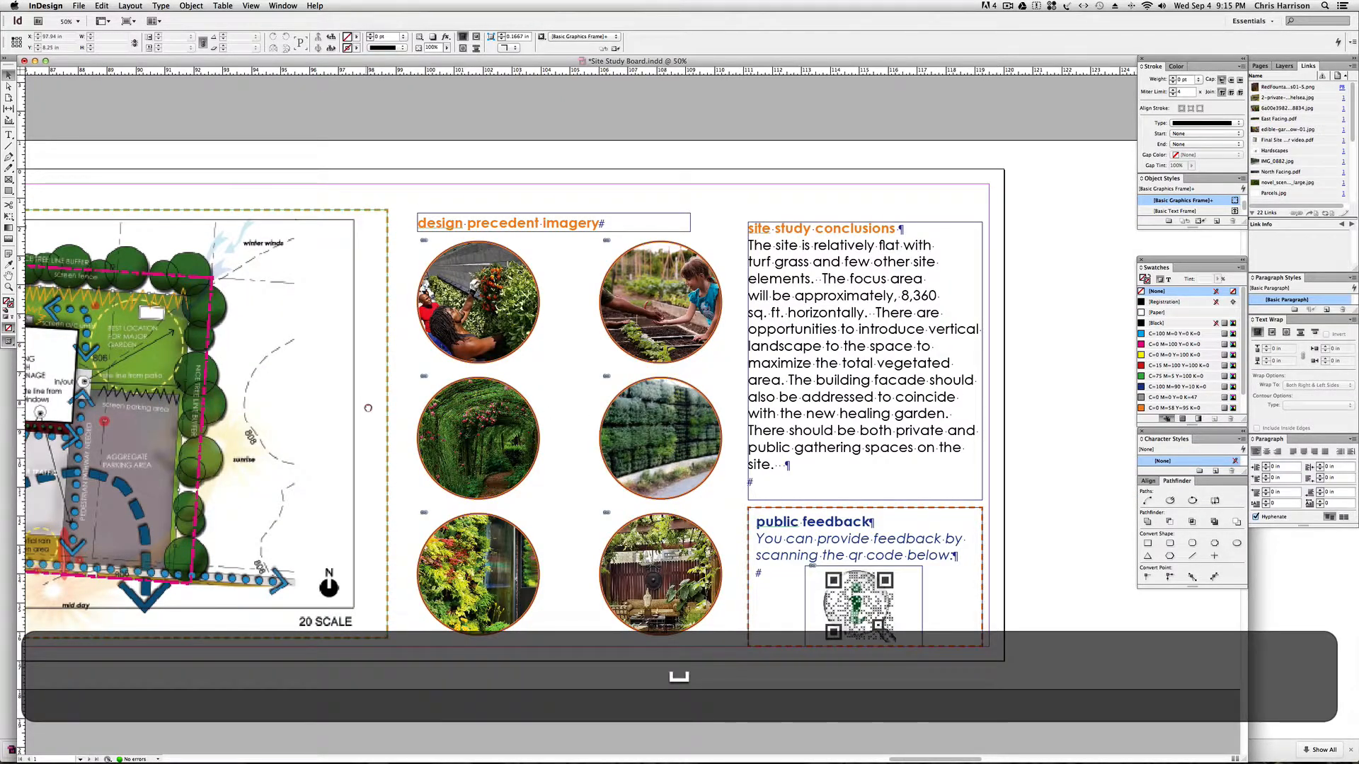
scroll(467, 337, left, 4)
key(space)
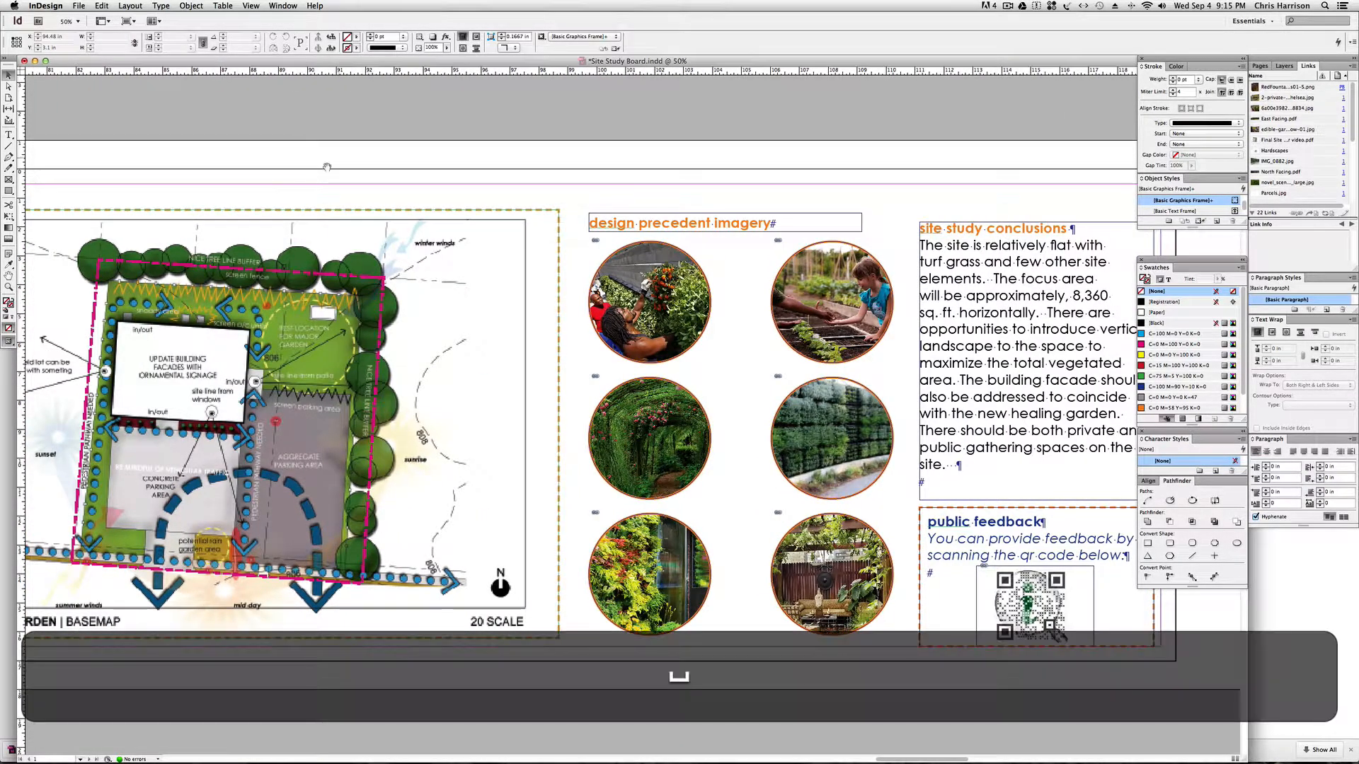
drag(312, 174, 608, 189)
drag(332, 198, 594, 194)
drag(427, 193, 694, 197)
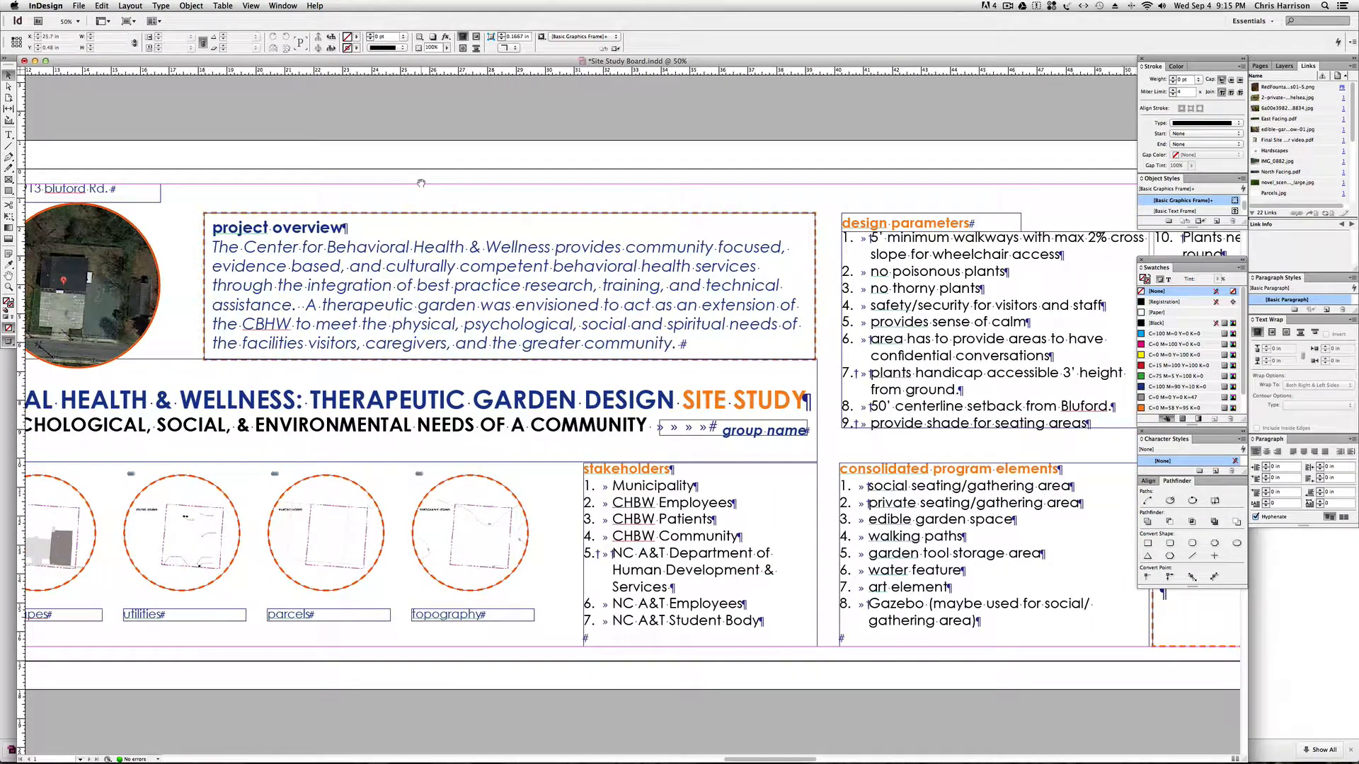
drag(421, 183, 879, 209)
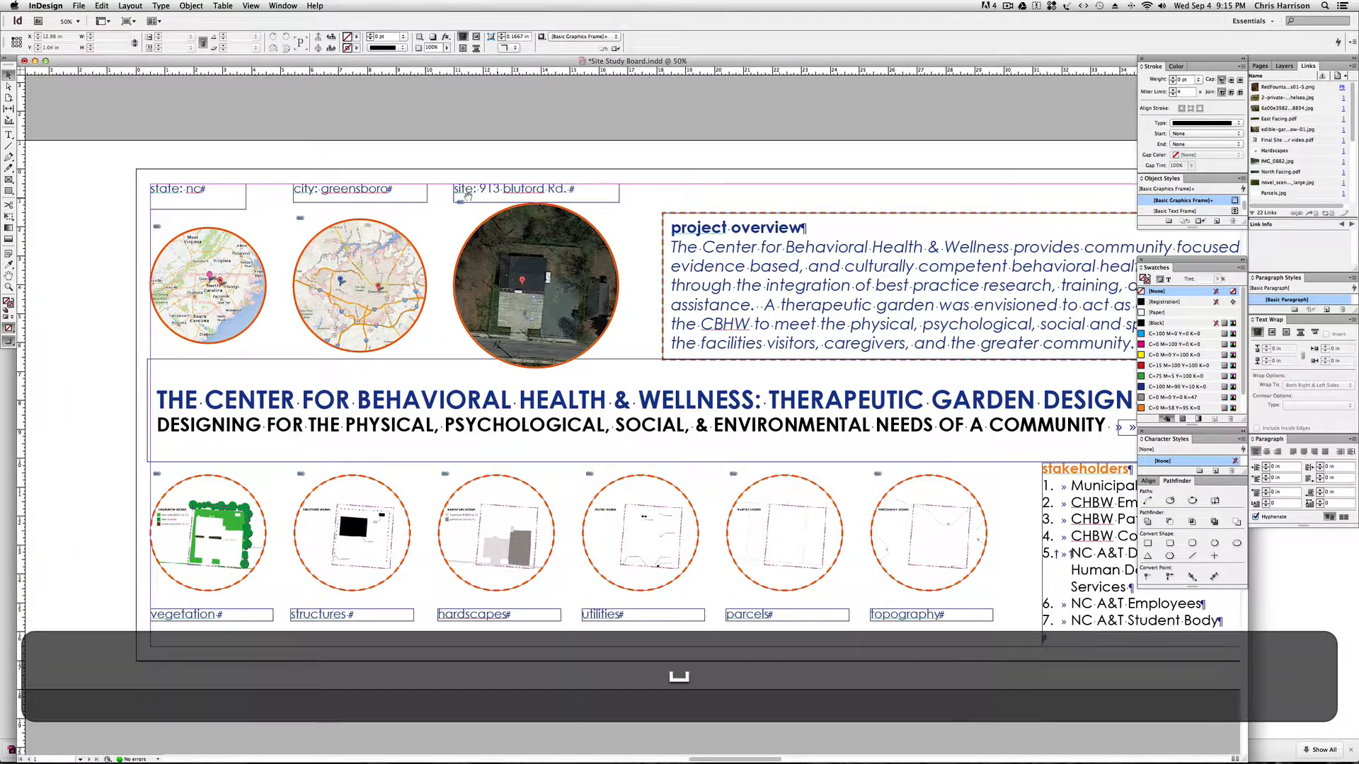
drag(296, 199, 692, 206)
drag(397, 211, 715, 219)
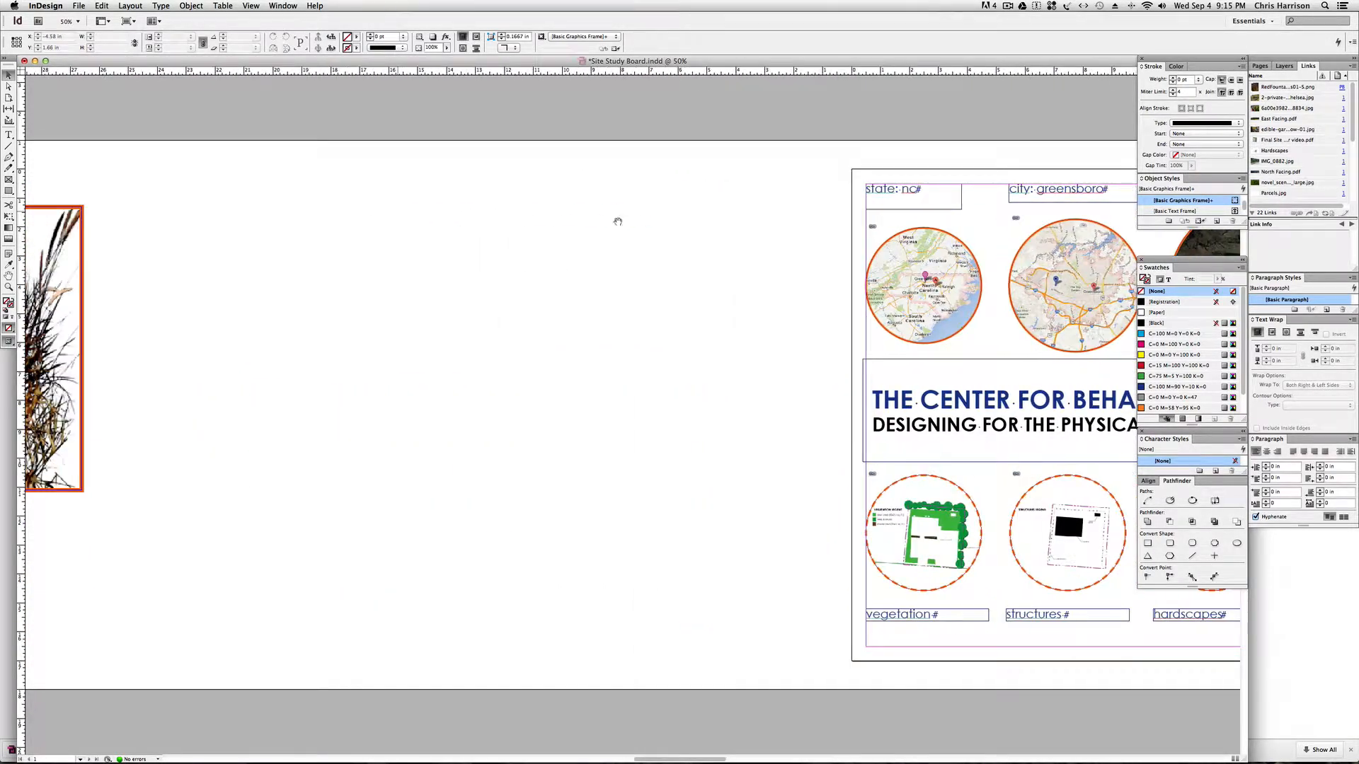
drag(353, 250, 506, 249)
drag(205, 253, 509, 253)
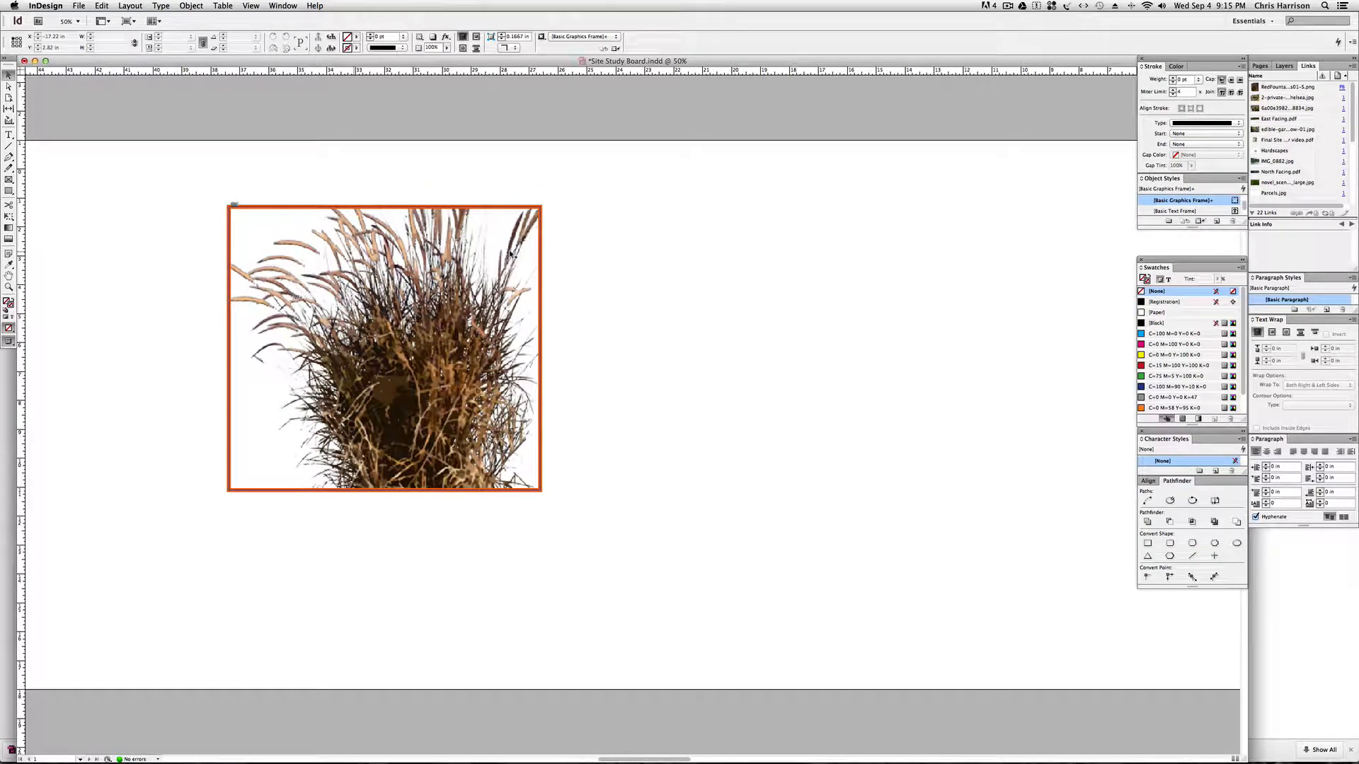
Delete the grass image and its frame from the area beside the board.
key(super+minus)
key(space)
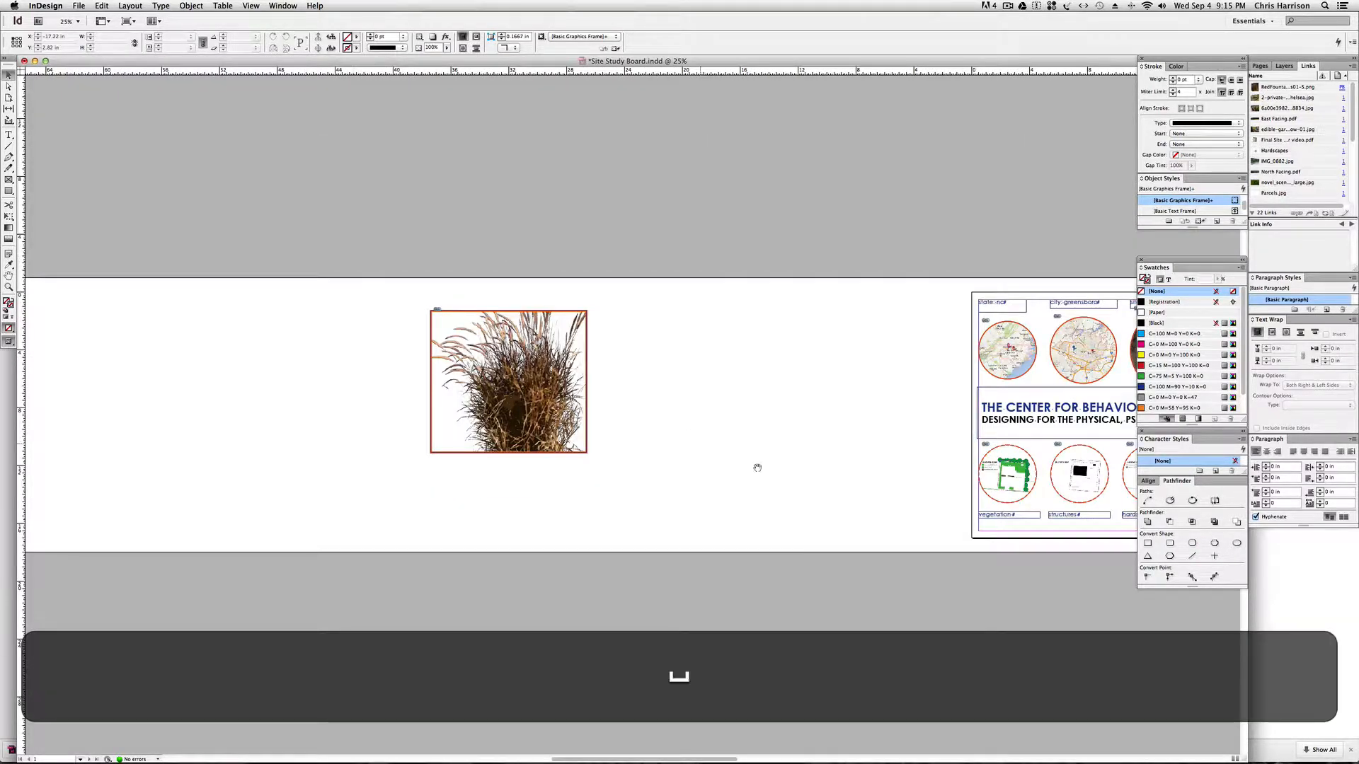
drag(718, 446, 620, 446)
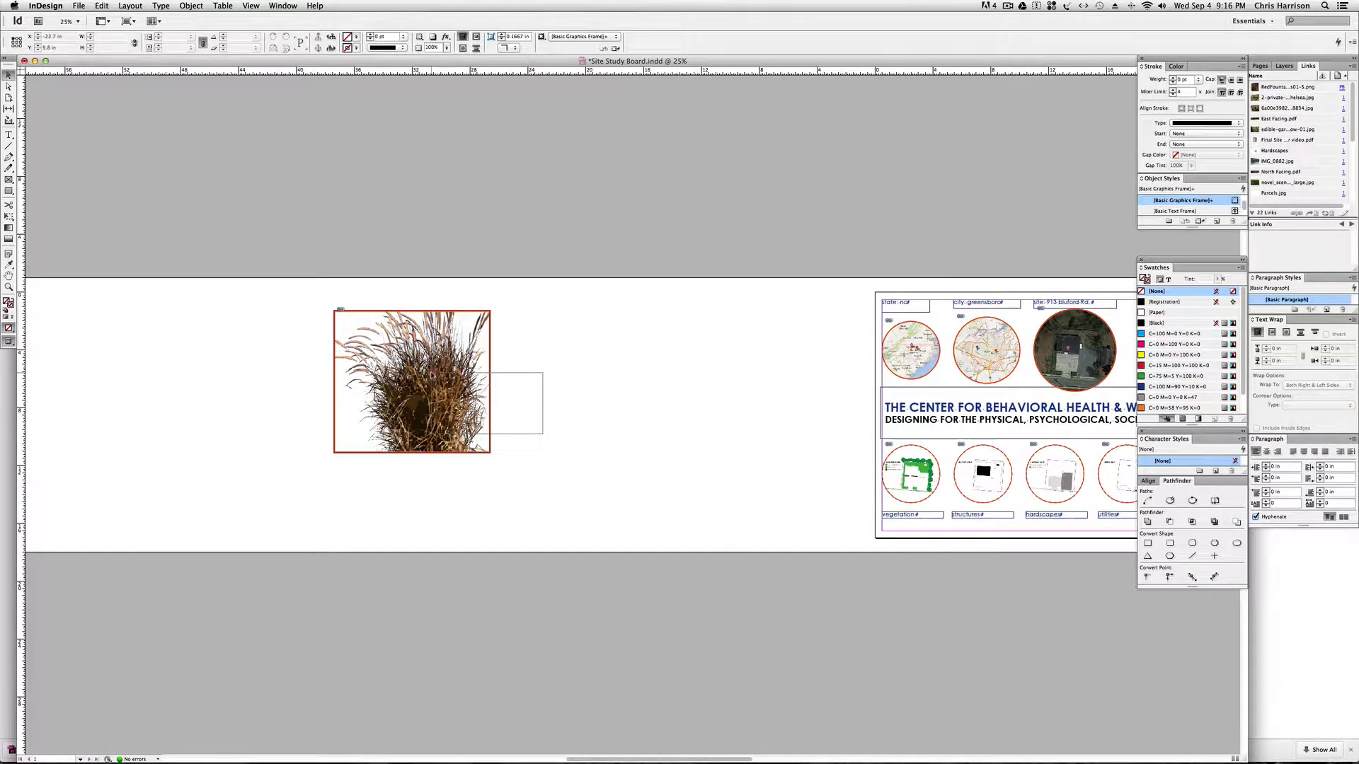
click(467, 386)
key(BackSpace)
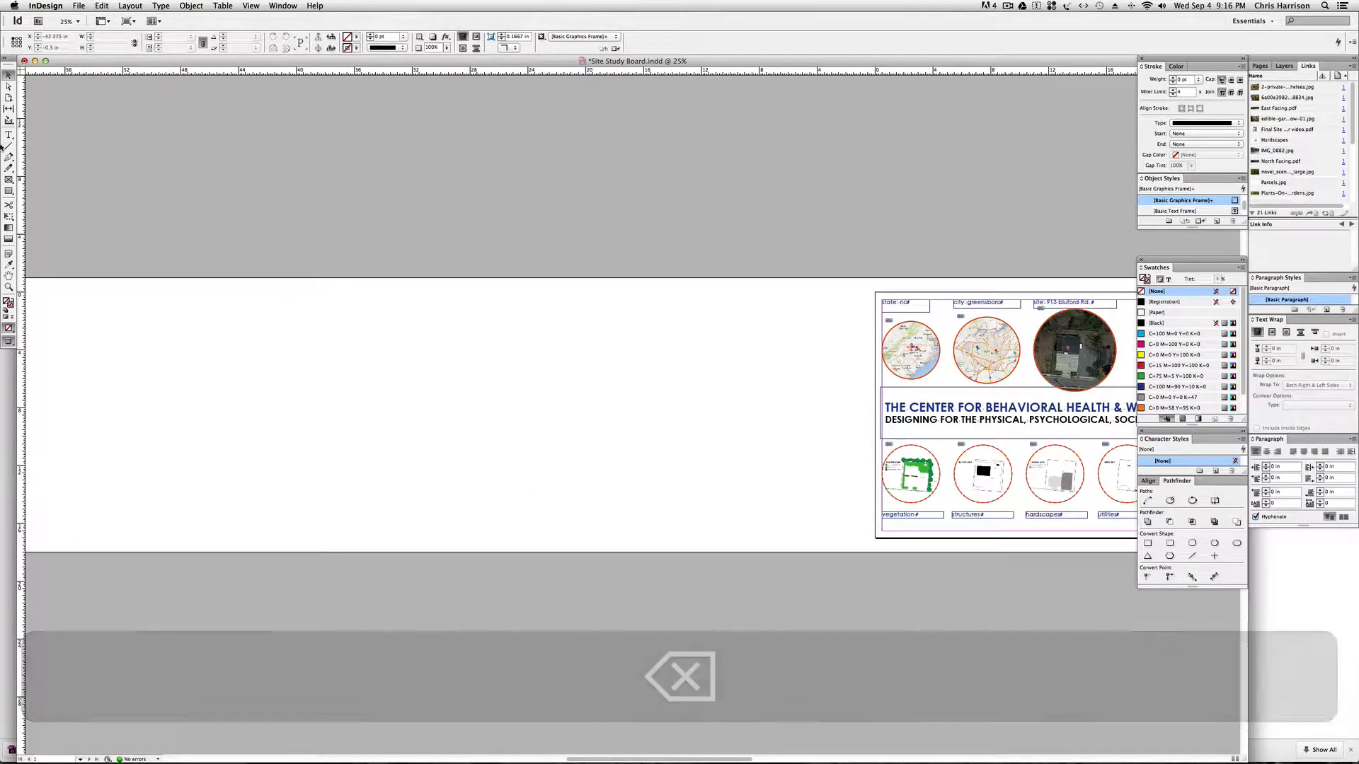
Draw a large text frame in the blank area left of the board and set its font to Century Gothic at 50 pt.
click(9, 135)
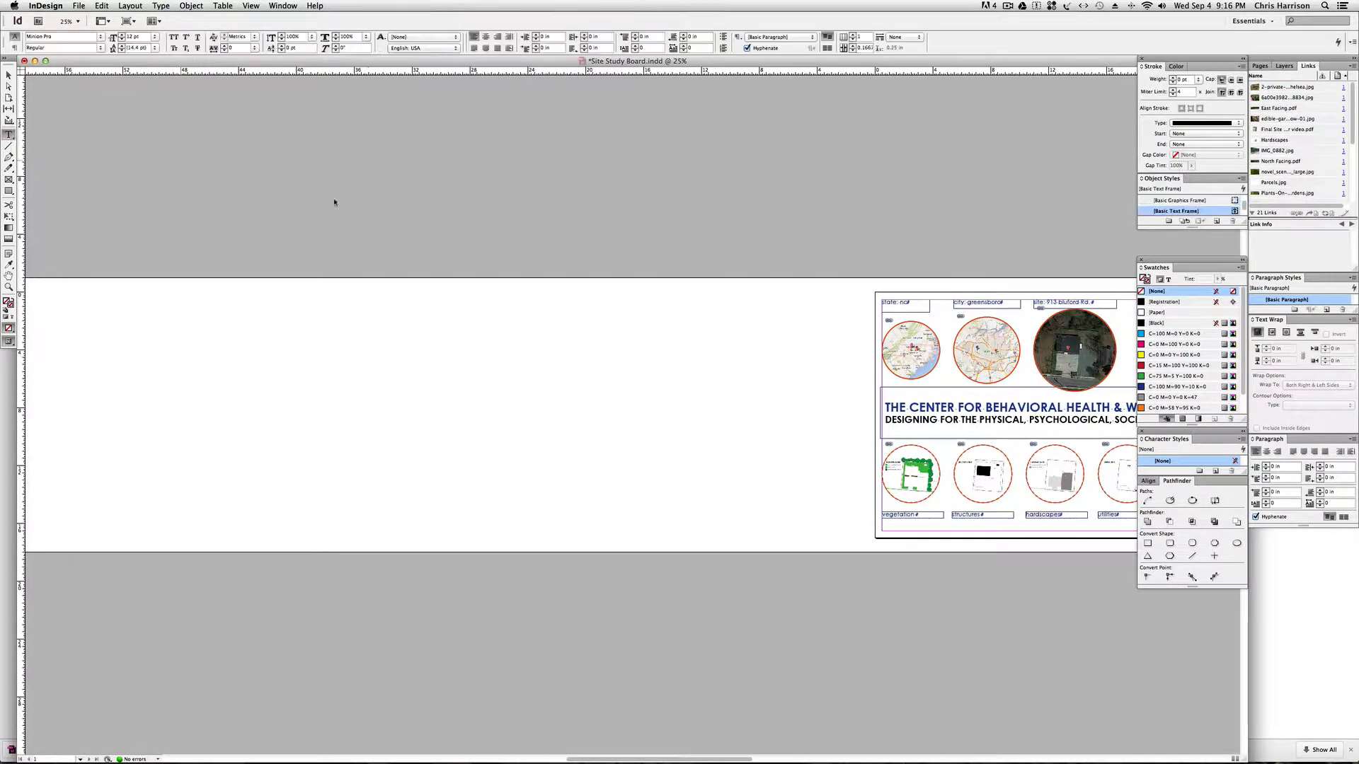
drag(379, 315, 613, 493)
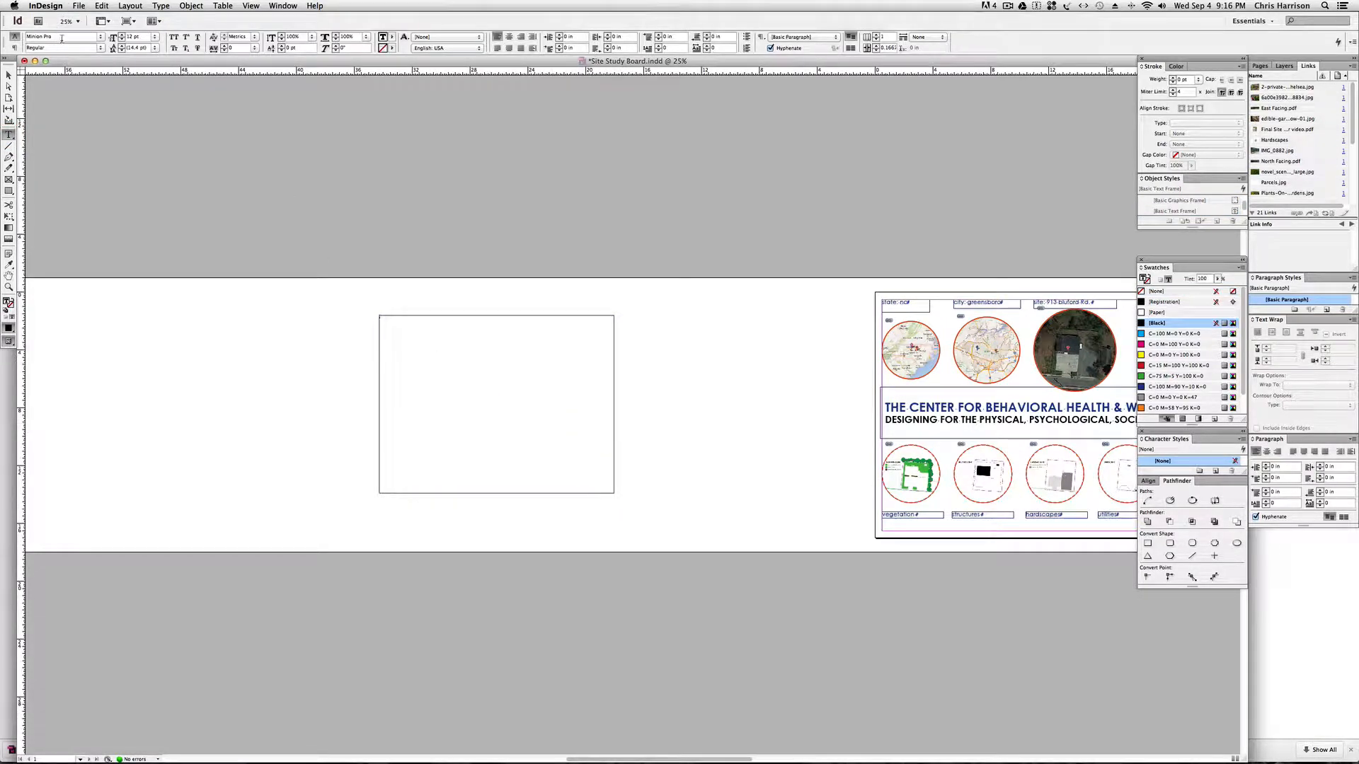
click(15, 37)
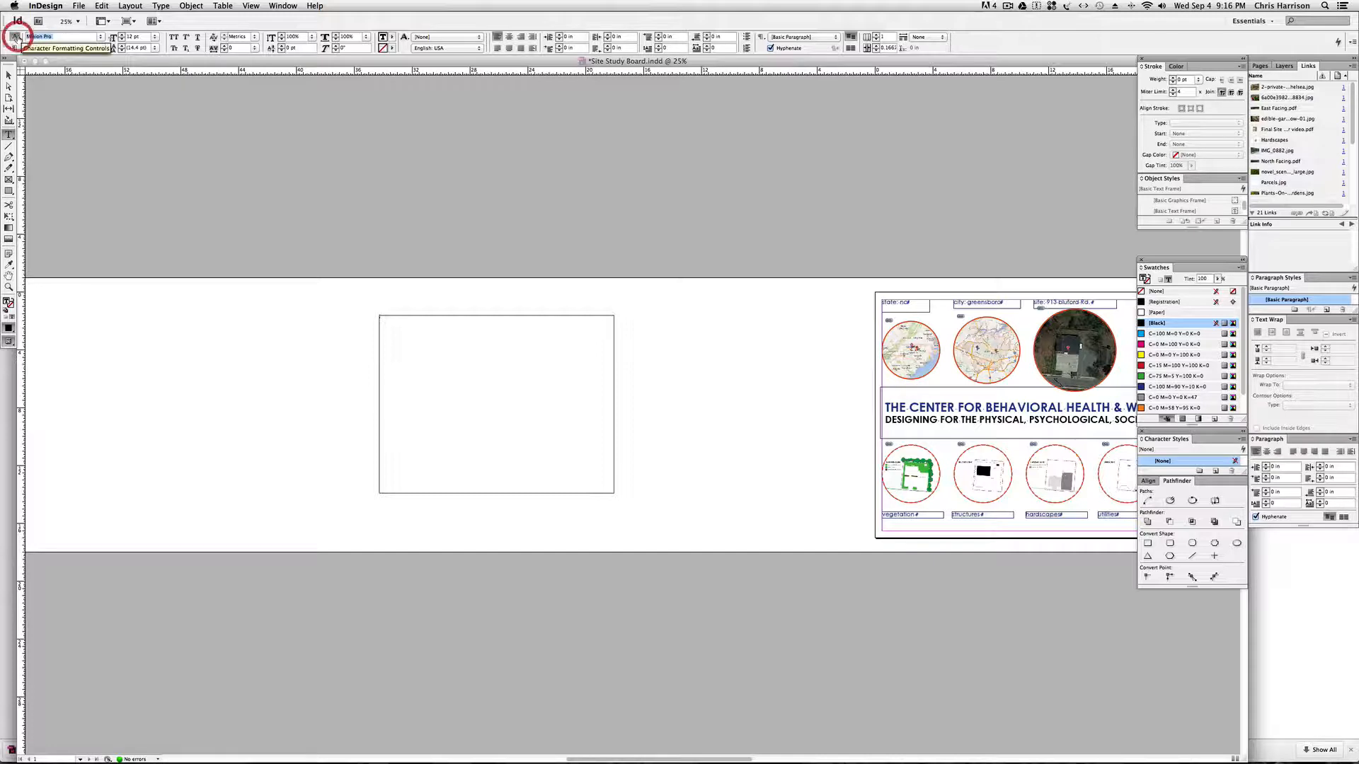
text(Century Gothic)
key(Return)
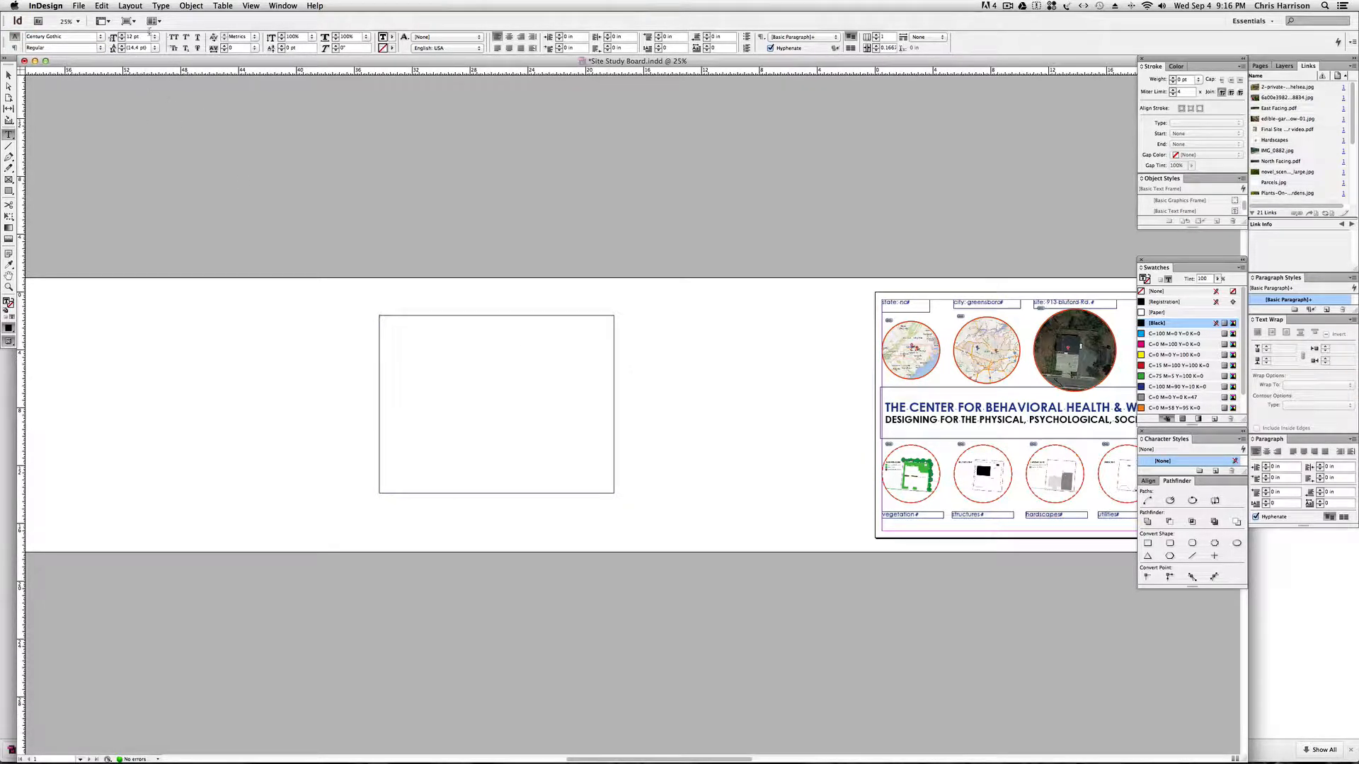
click(126, 36)
text(50)
key(Return)
Enter the text "try this on your own." in the new text frame.
text(t)
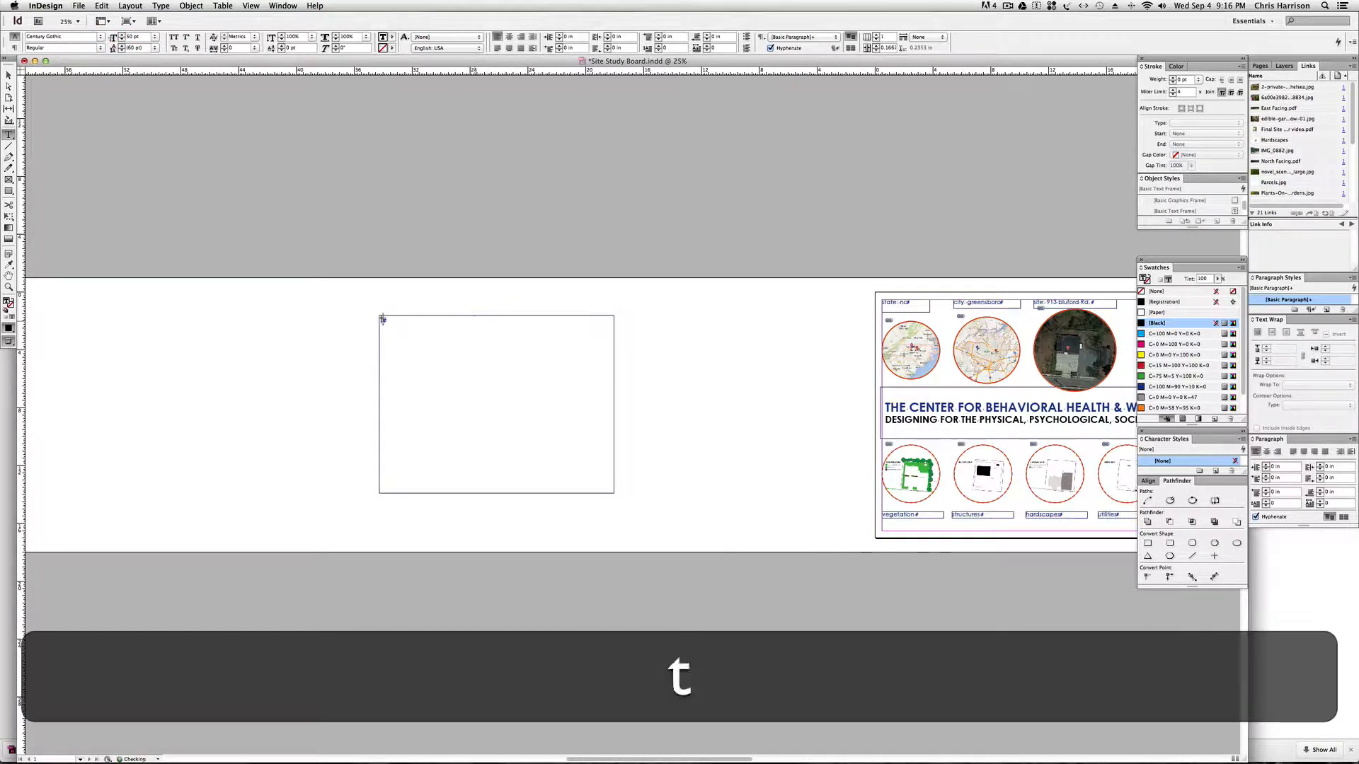
text(ry this)
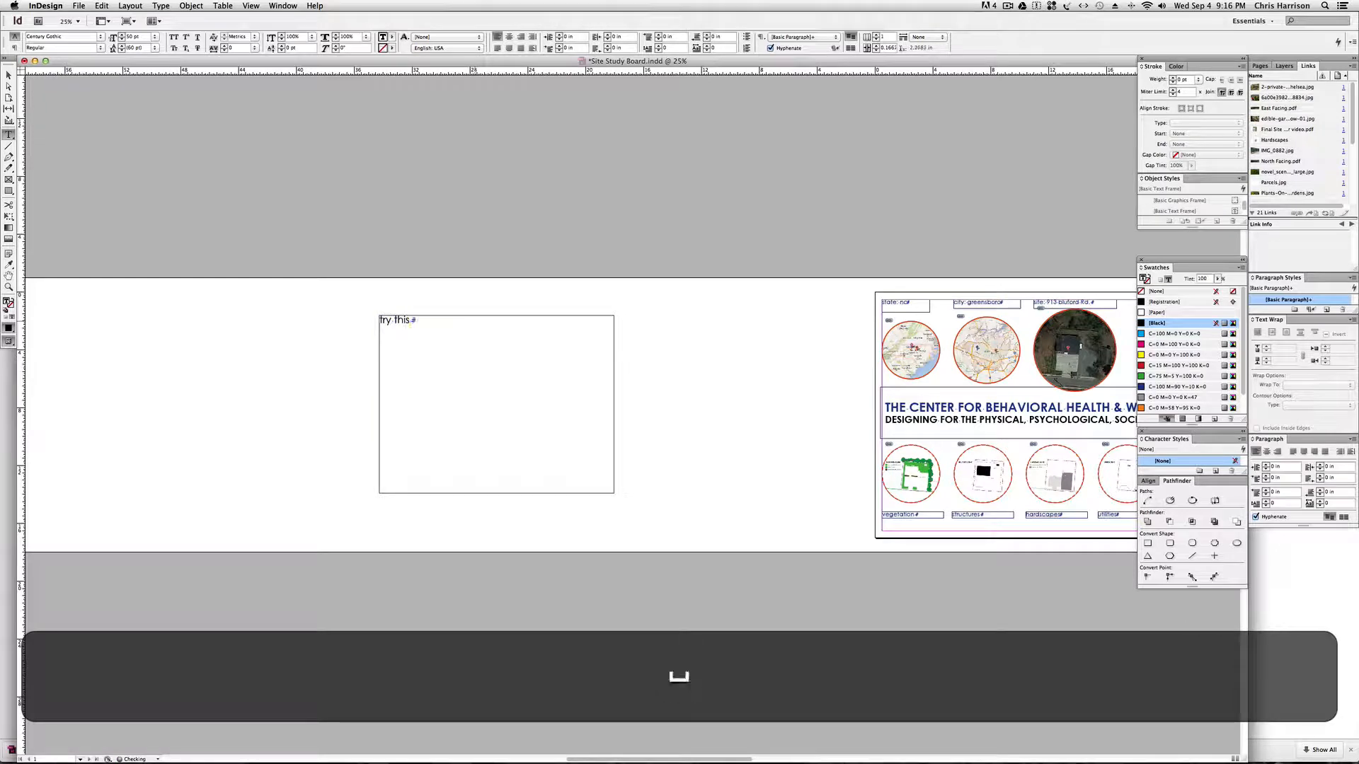
text( on your own.)
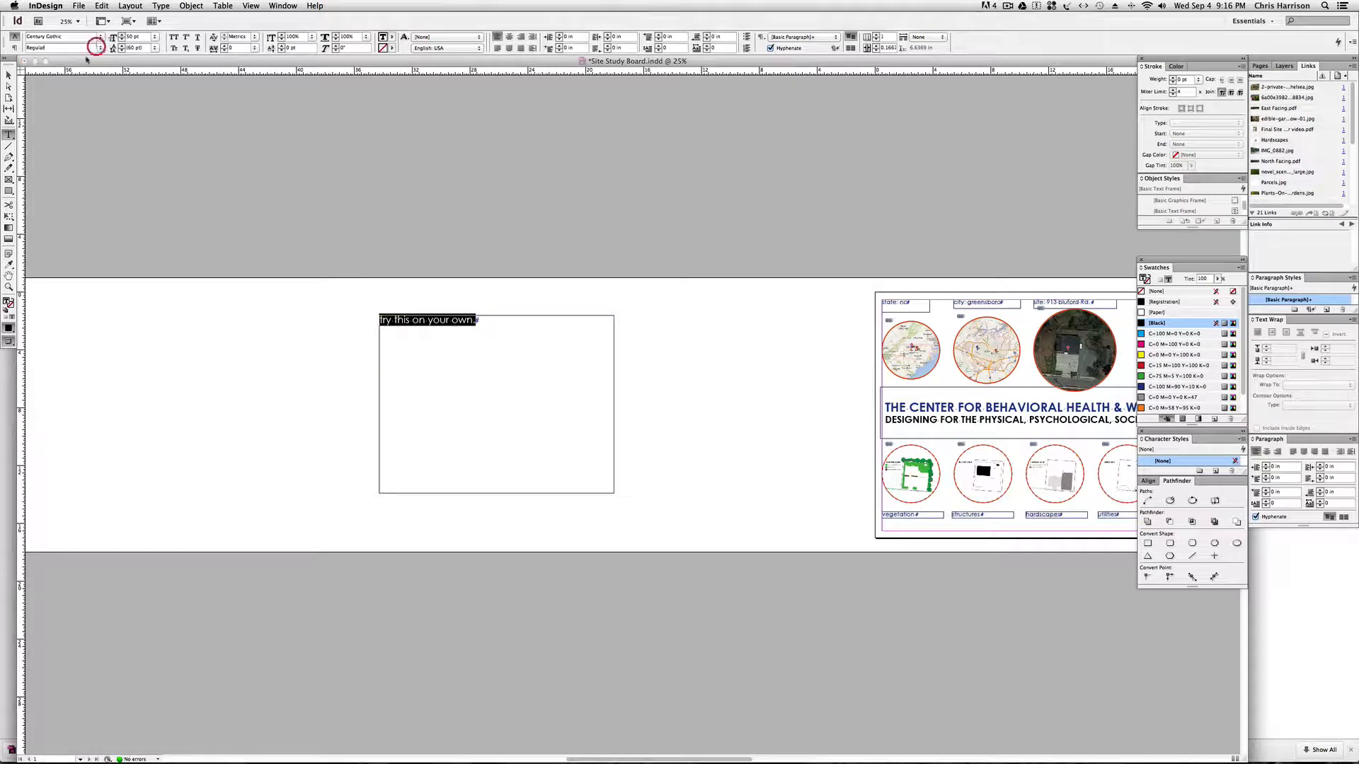
Make the selected sentence bold and increase its font size by a few points.
click(97, 47)
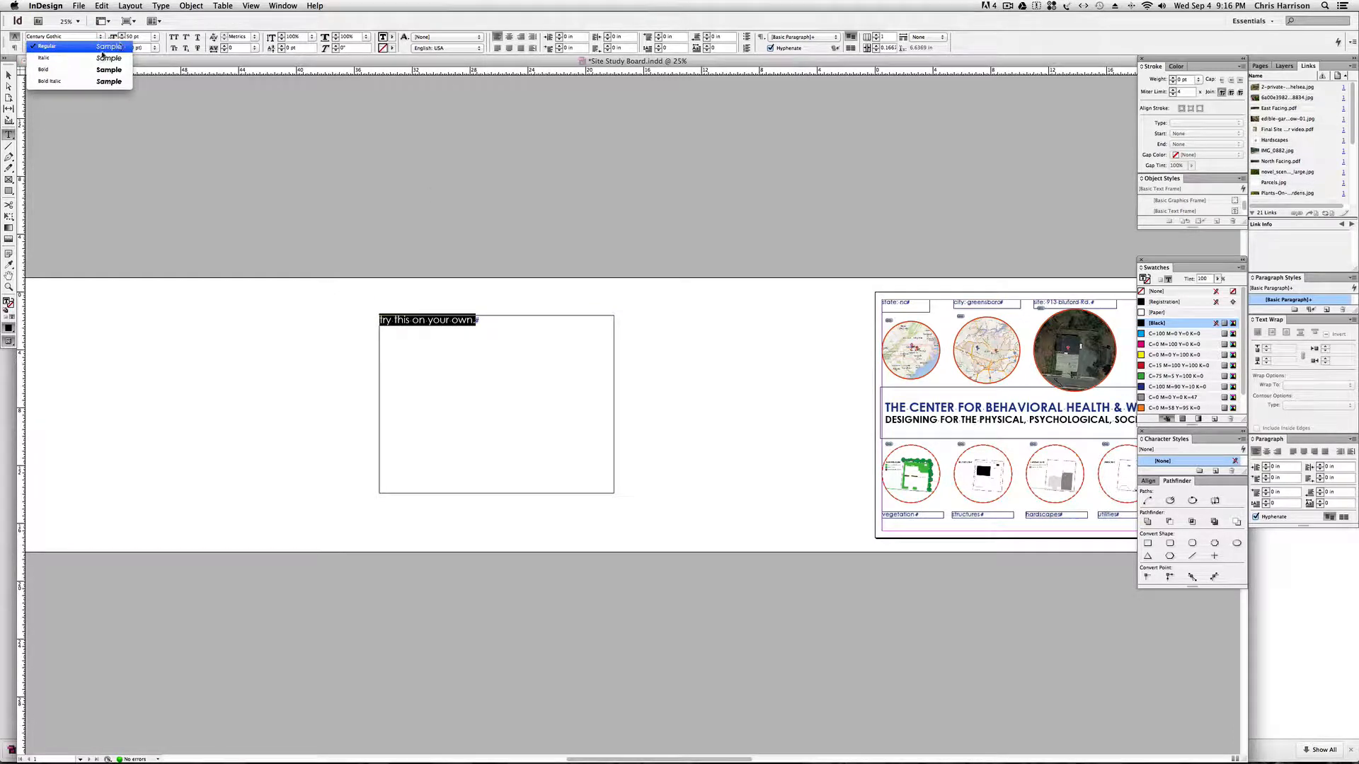
click(84, 73)
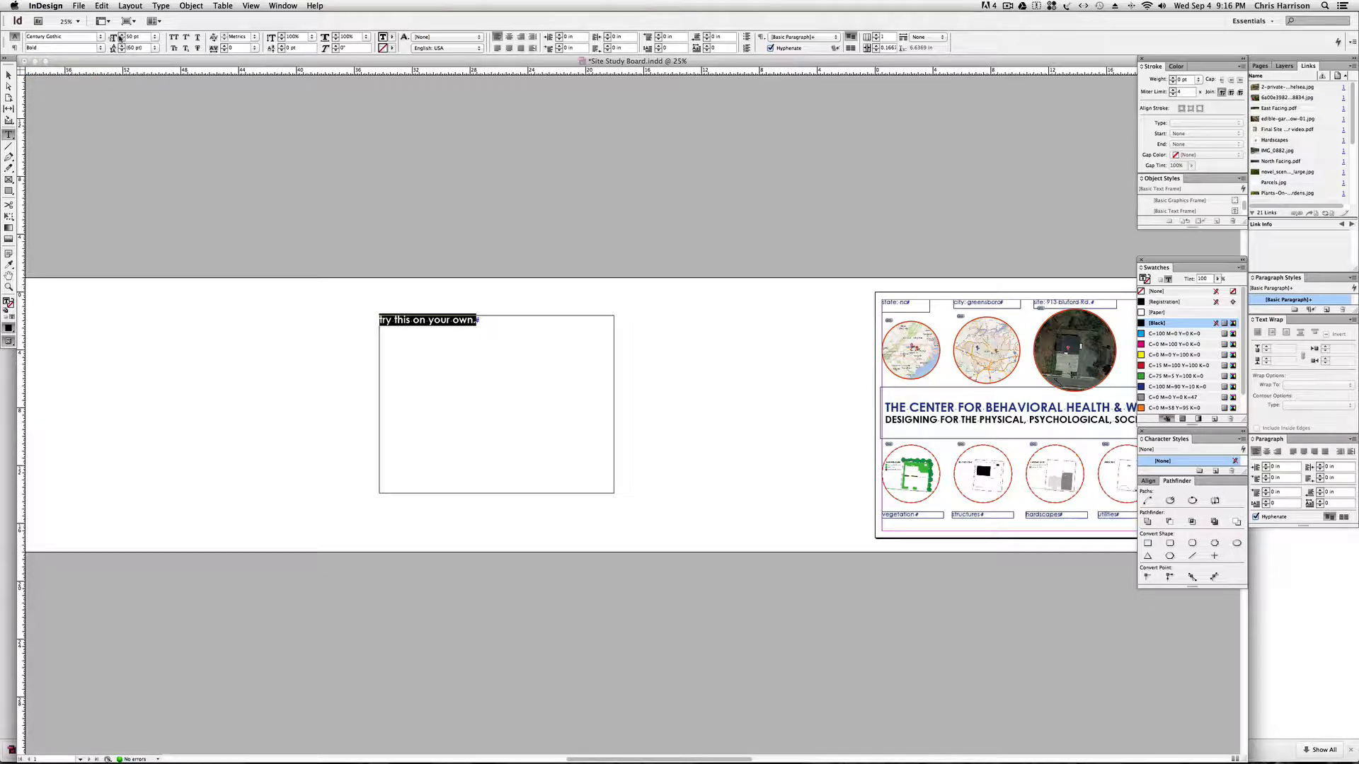
click(122, 35)
click(122, 35)
click(122, 36)
click(122, 36)
click(122, 35)
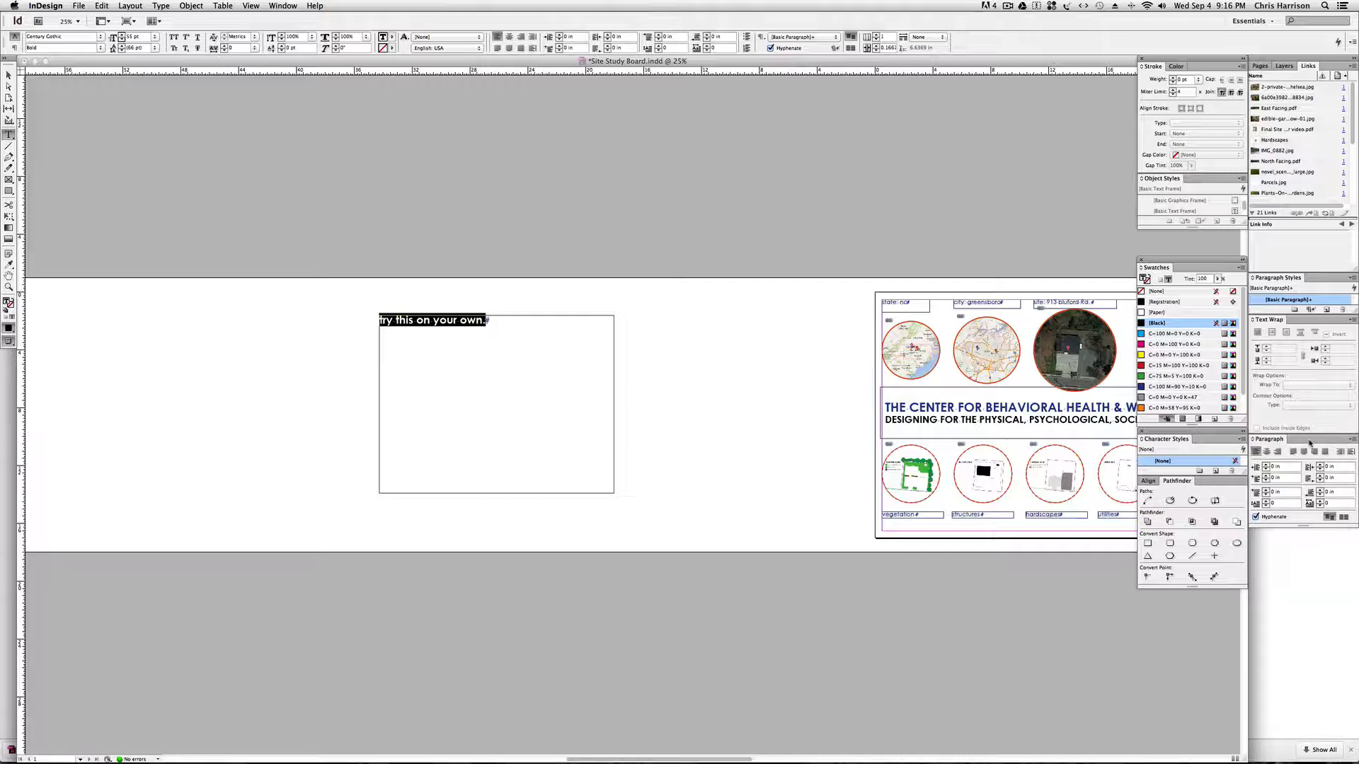
Display the Character formatting controls for the selected sentence.
click(281, 6)
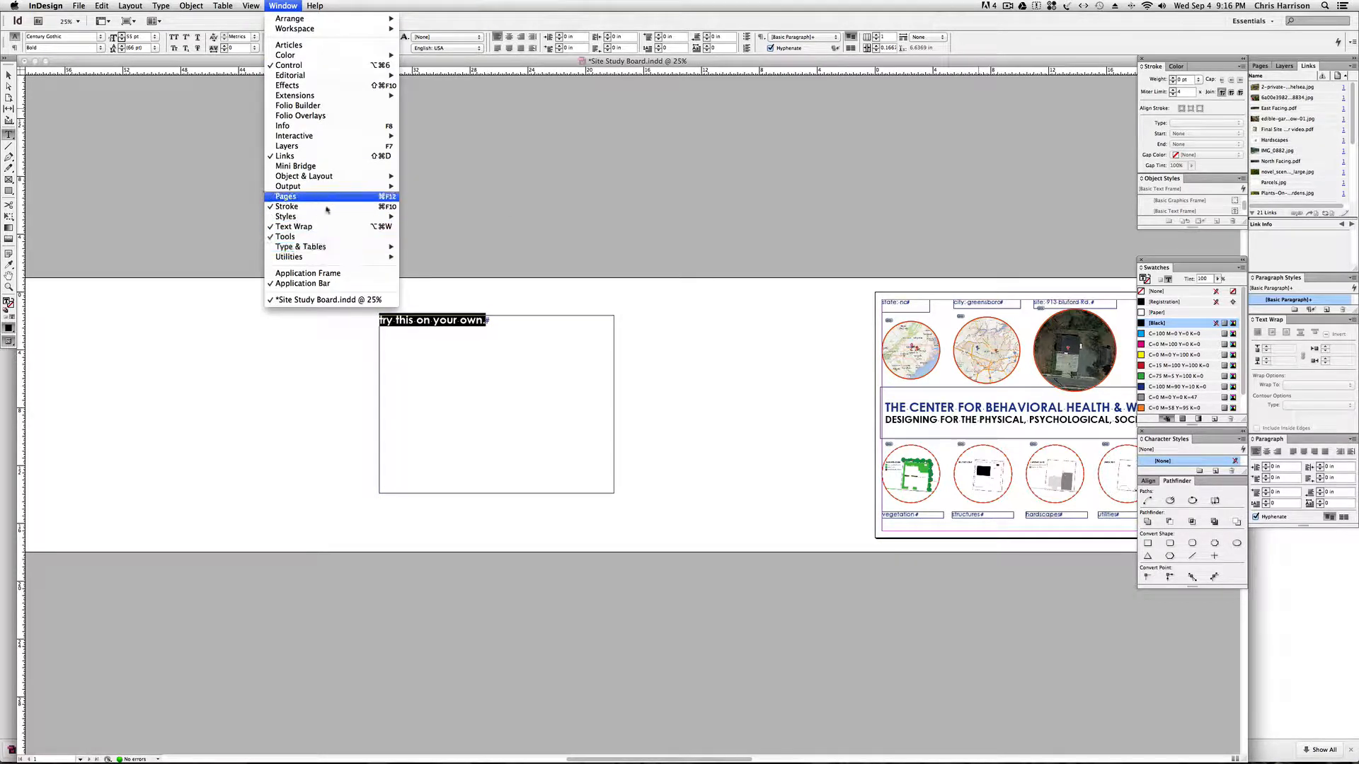
mouse_move(241, 5)
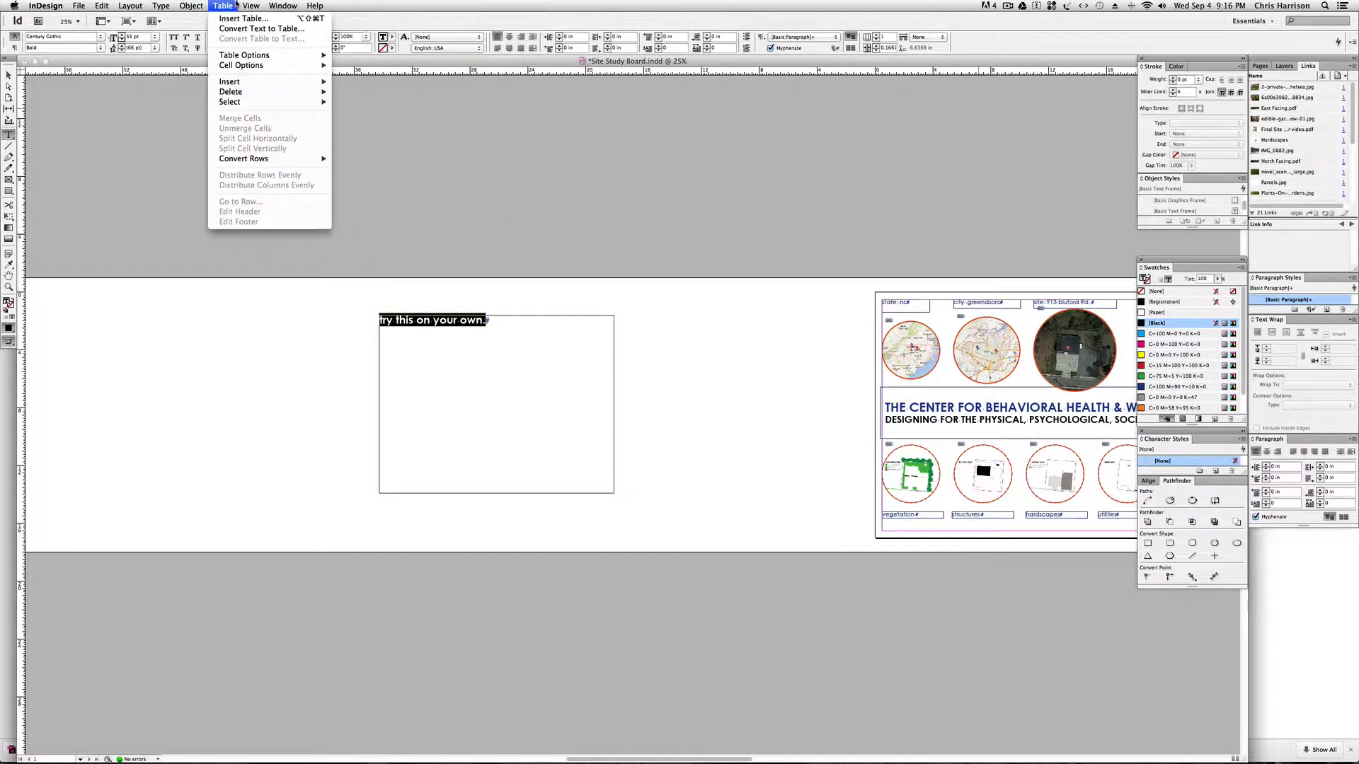
mouse_move(183, 5)
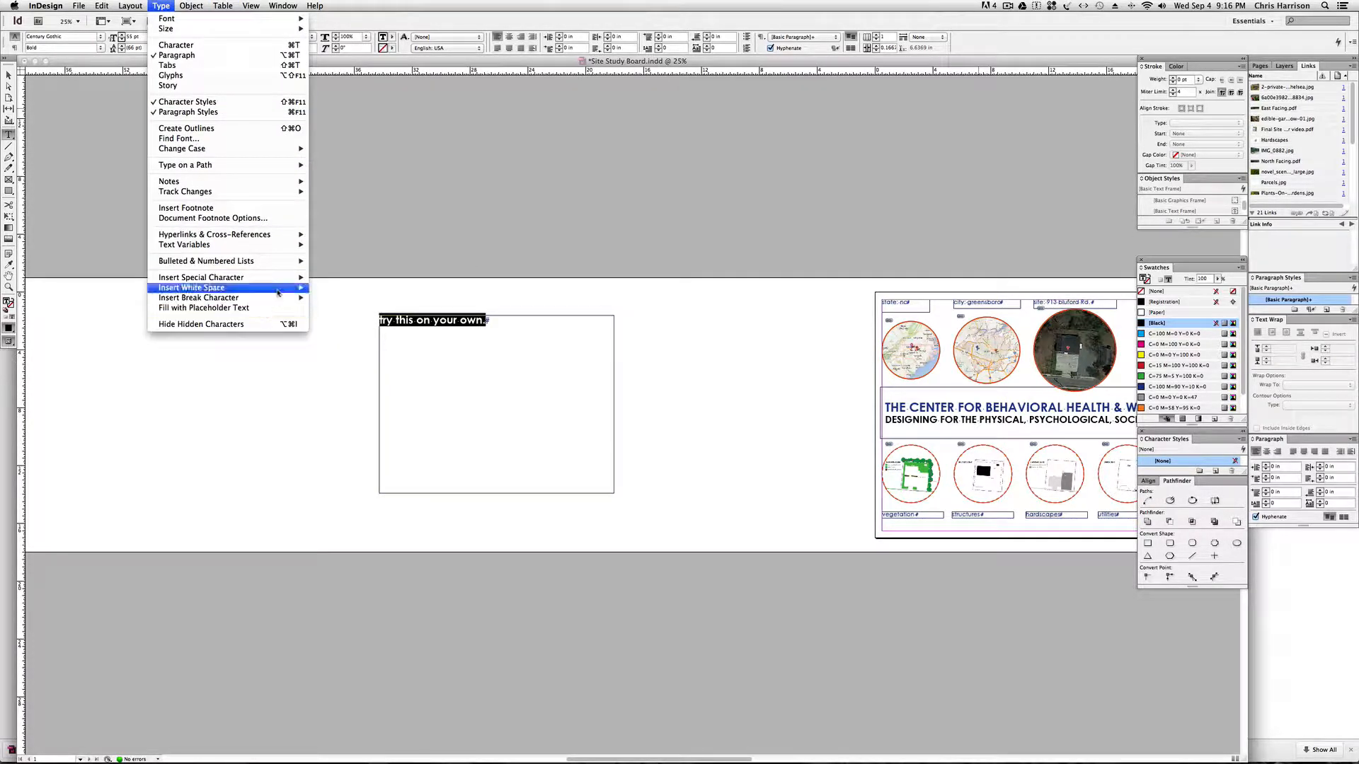
mouse_move(288, 266)
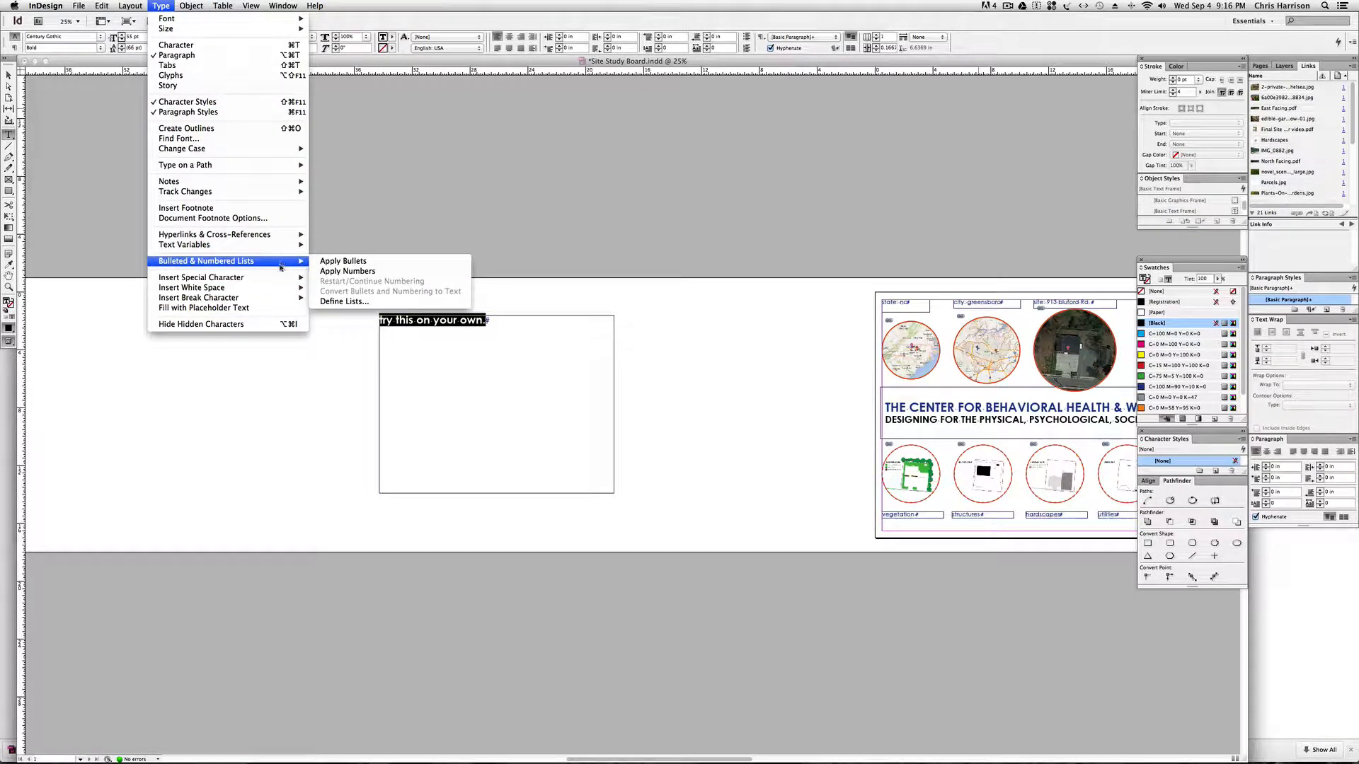
click(201, 50)
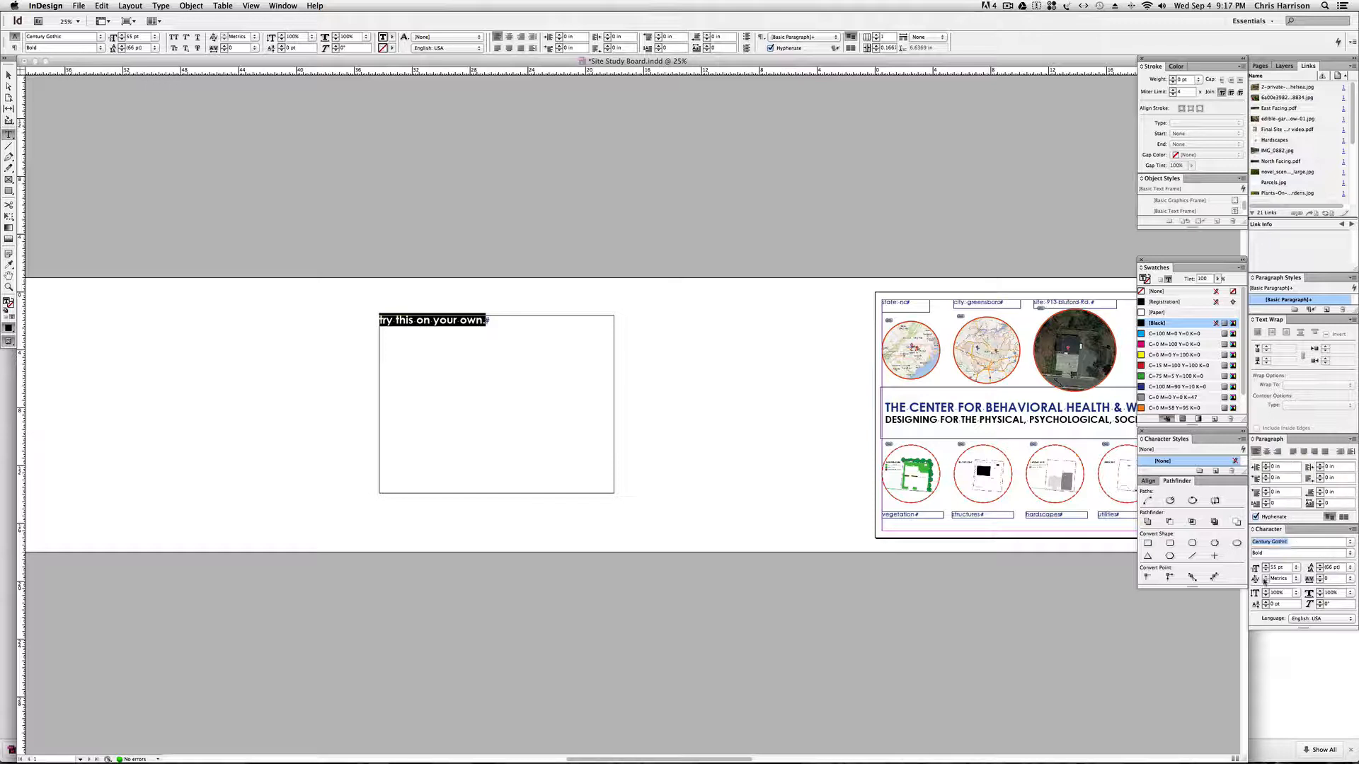
Set the selected sentence's font size to 57 pt and end the text selection.
click(1266, 571)
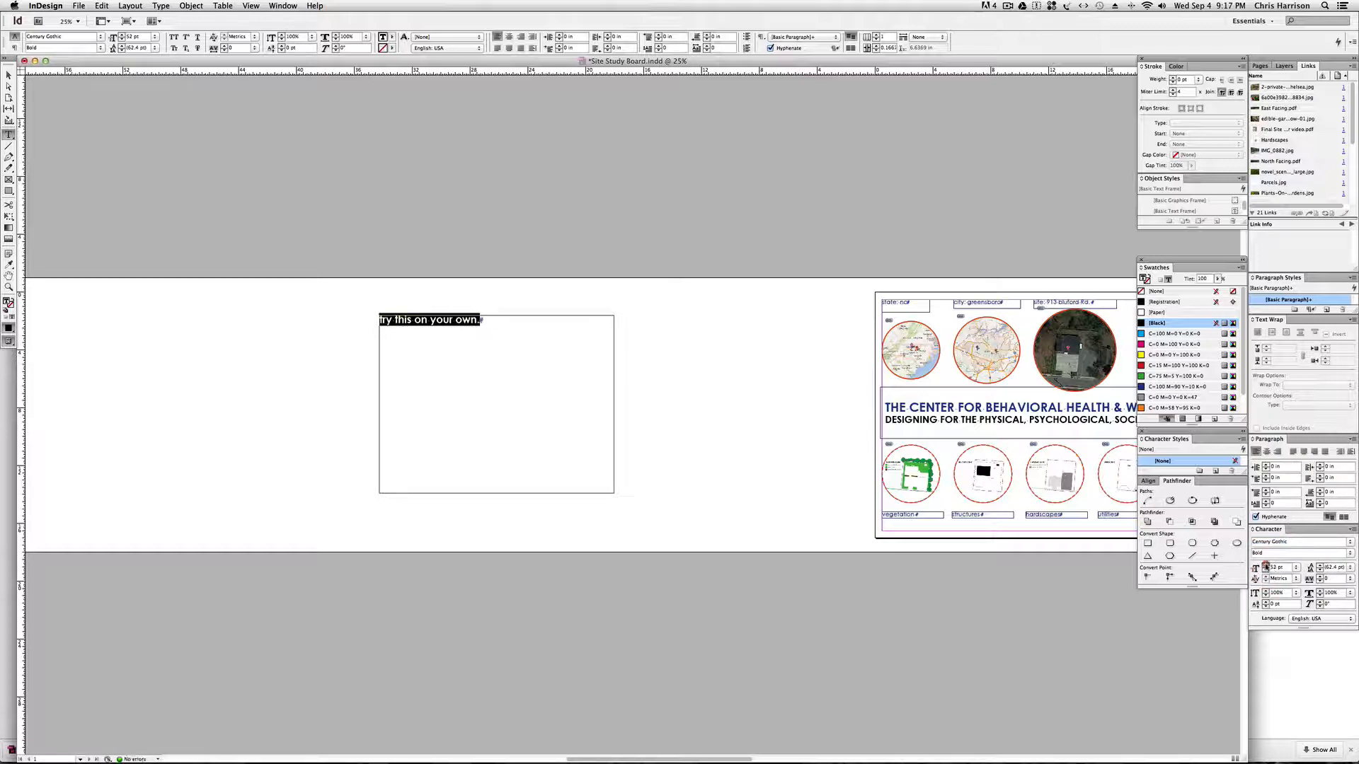
click(1266, 565)
click(1265, 565)
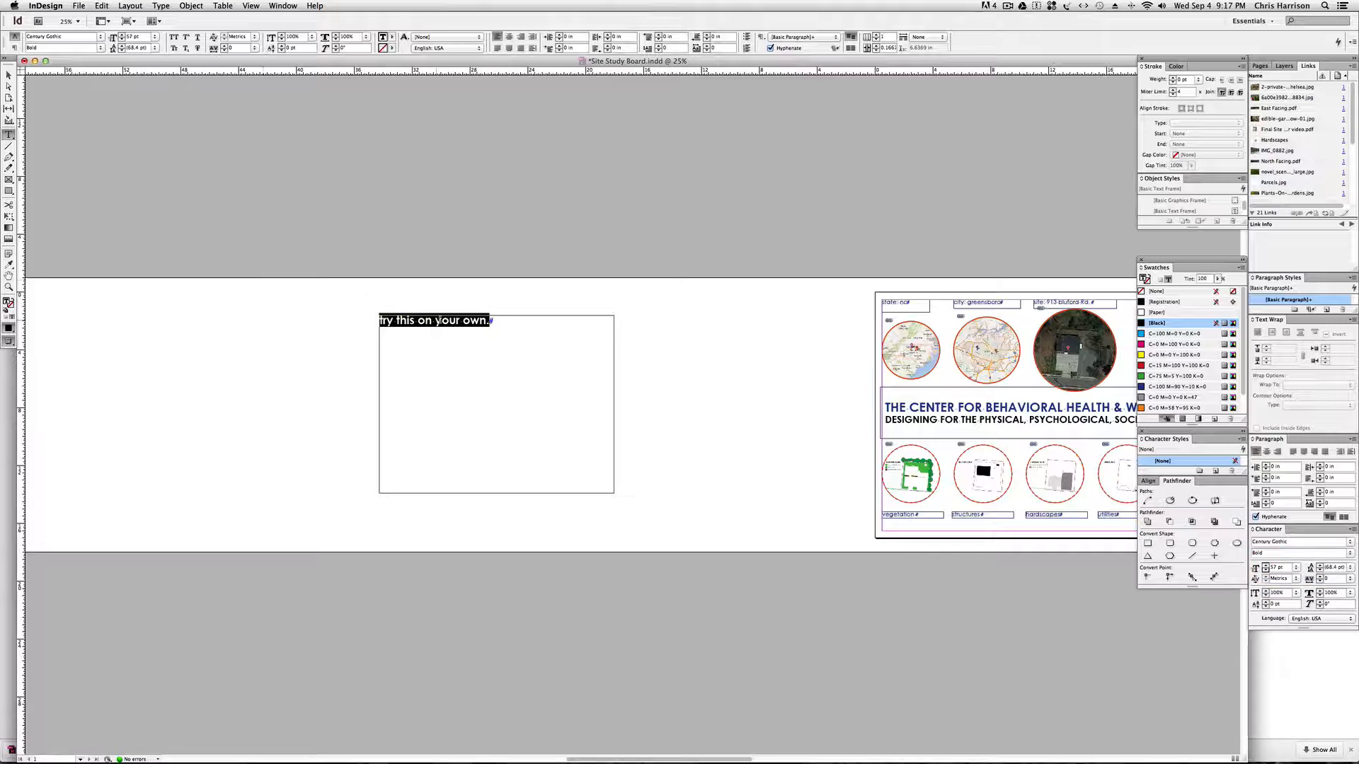
click(497, 328)
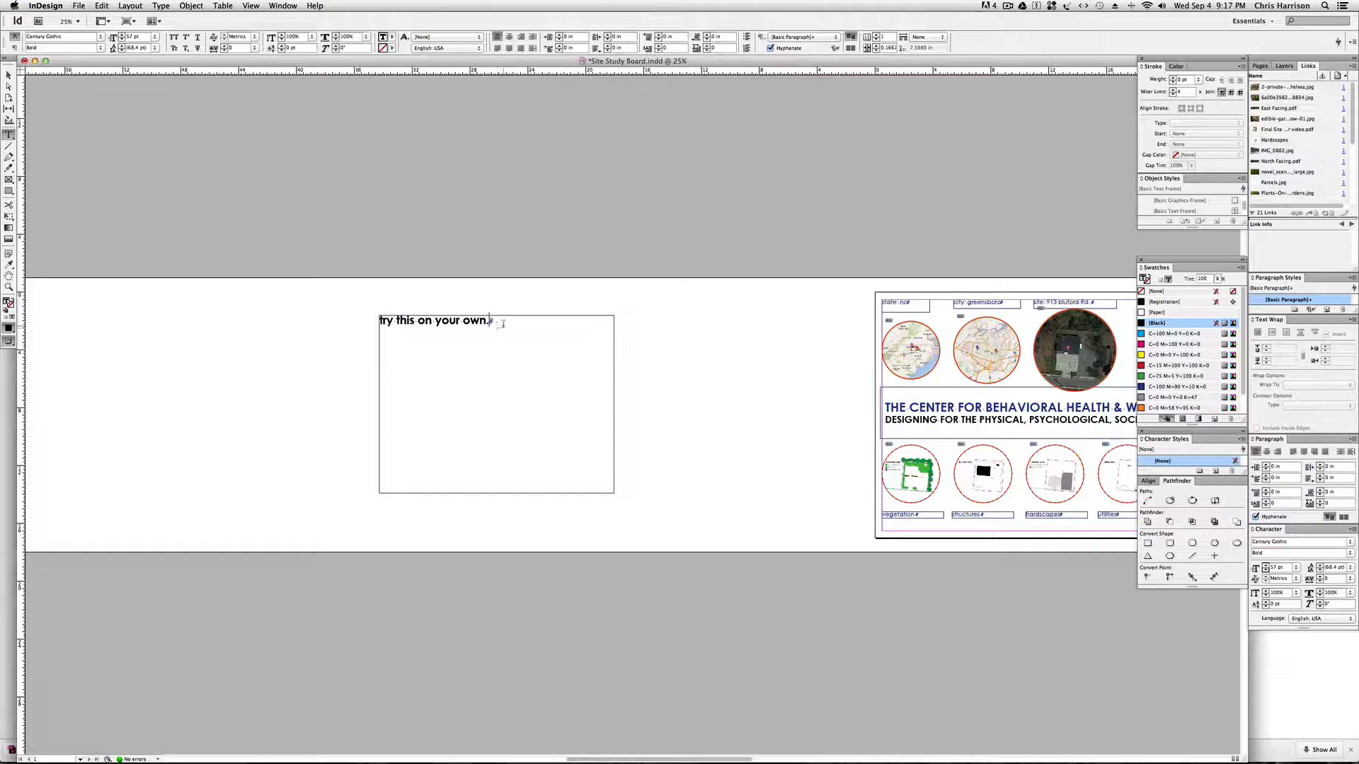
Move the "try this on your own." text frame horizontally across the blank area until it sits close beside the board.
click(8, 75)
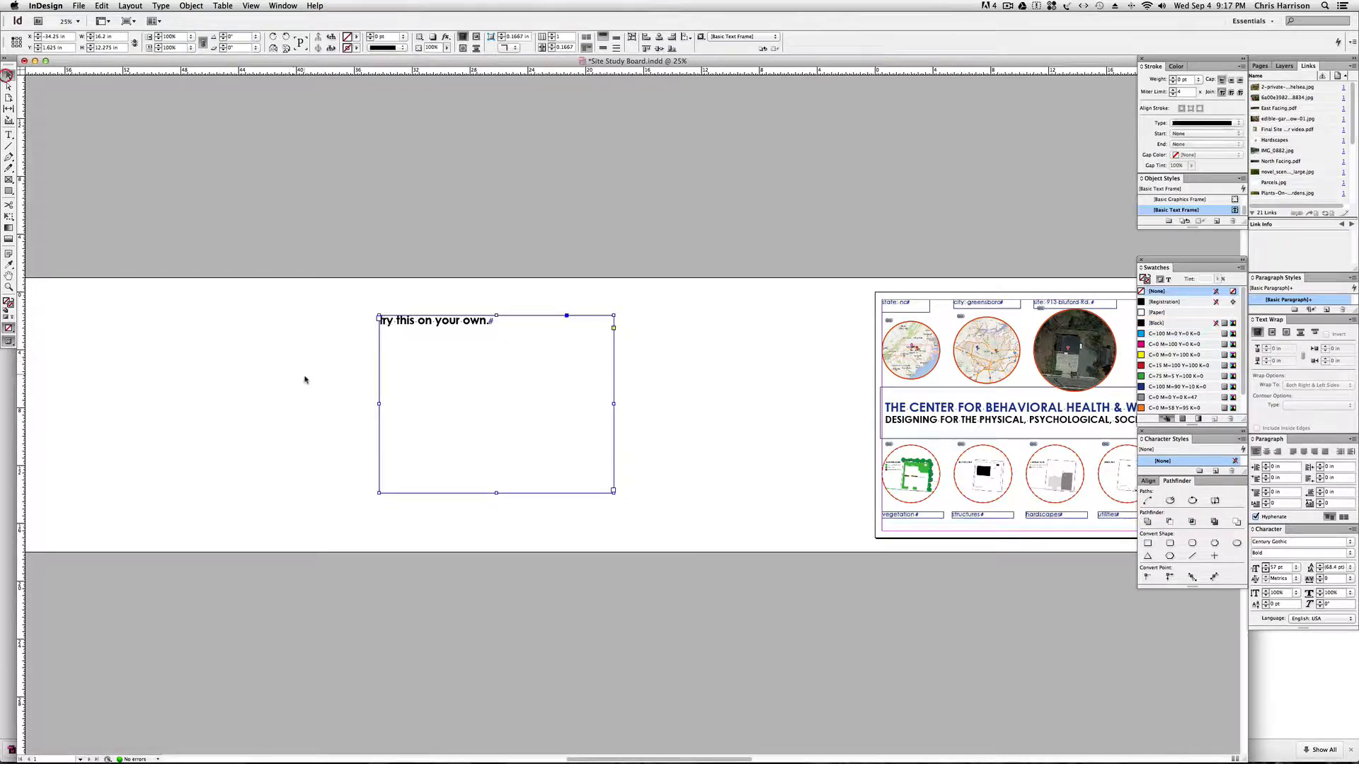
click(304, 376)
key(space)
mouse_move(612, 373)
mouse_down()
mouse_move(450, 372)
mouse_move(510, 371)
mouse_move(465, 373)
mouse_up()
key(space)
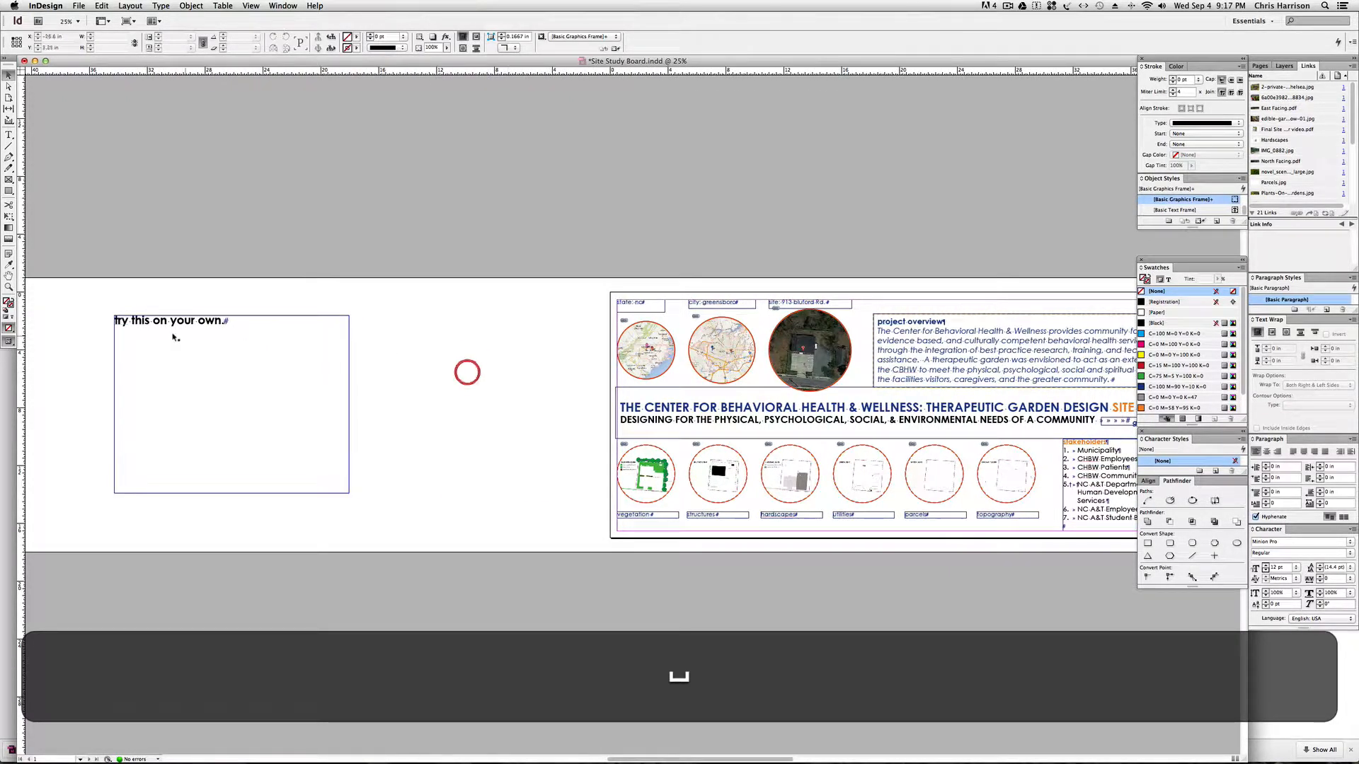
click(173, 324)
key(space)
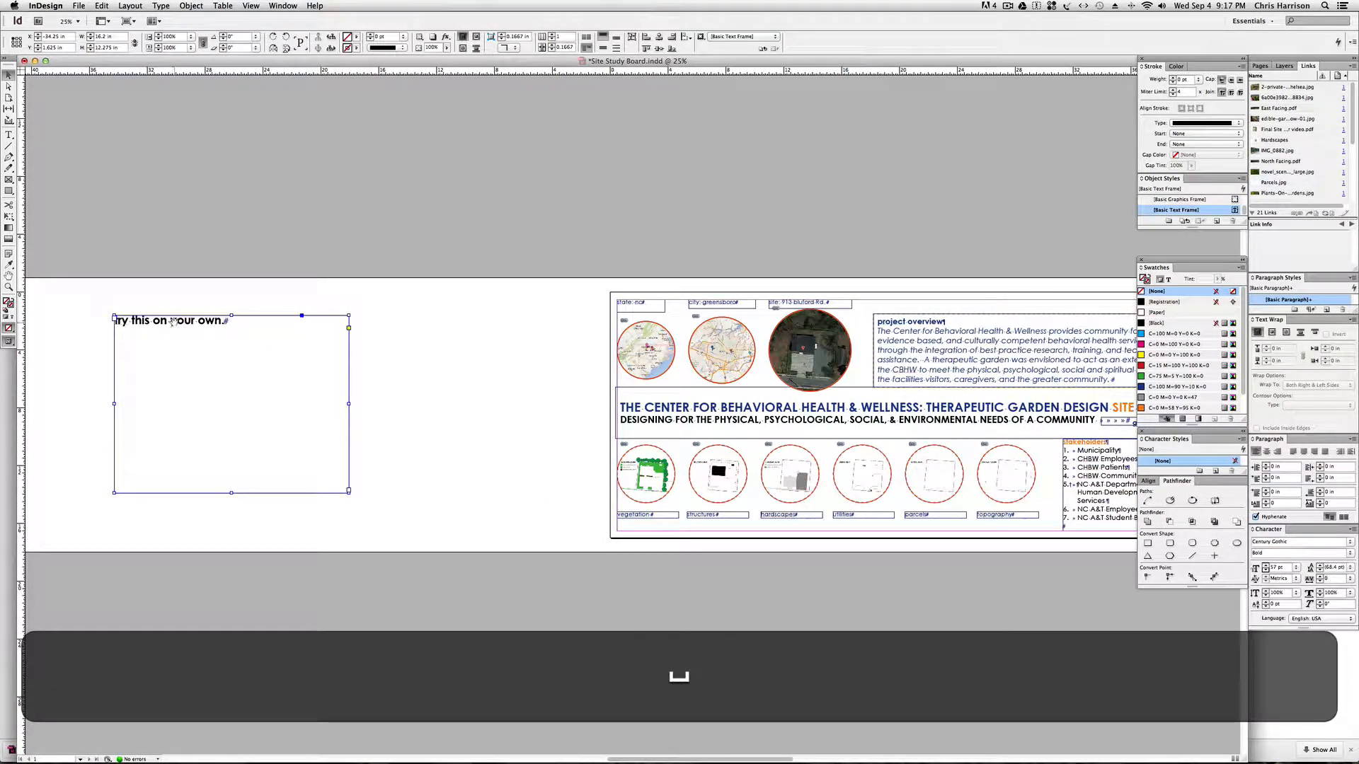
drag(174, 325, 272, 327)
key(space)
drag(506, 346, 409, 346)
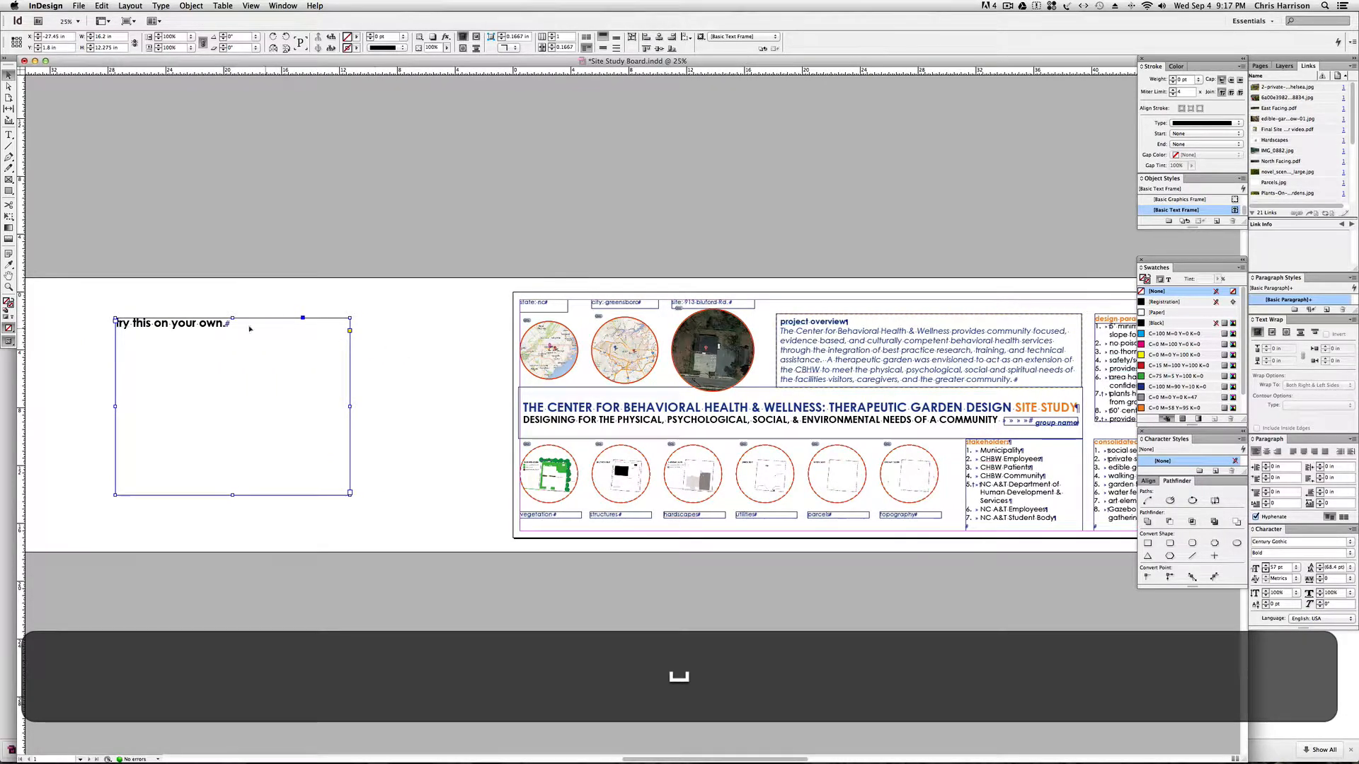
drag(271, 322, 383, 321)
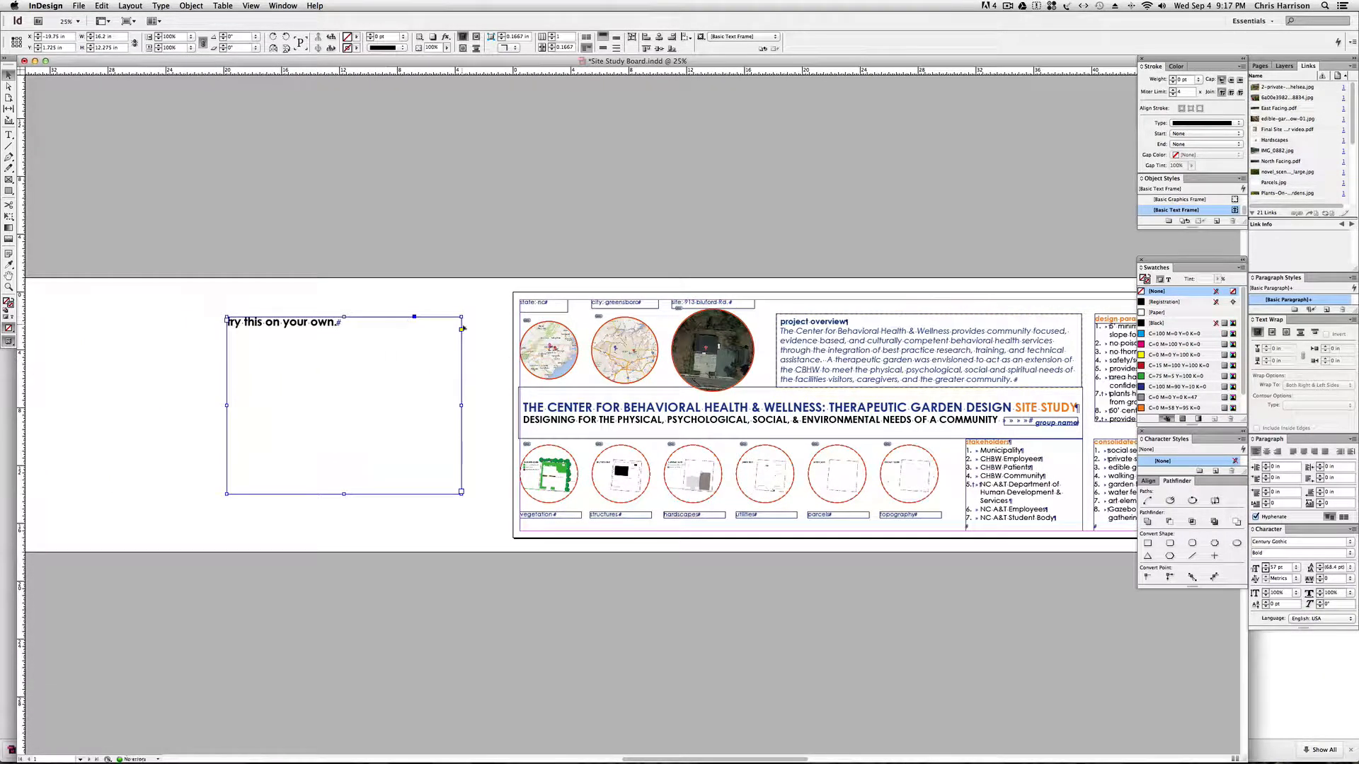
Narrow the text frame from its right side to just past the sentence, and delete the frame.
drag(461, 404, 358, 402)
click(388, 385)
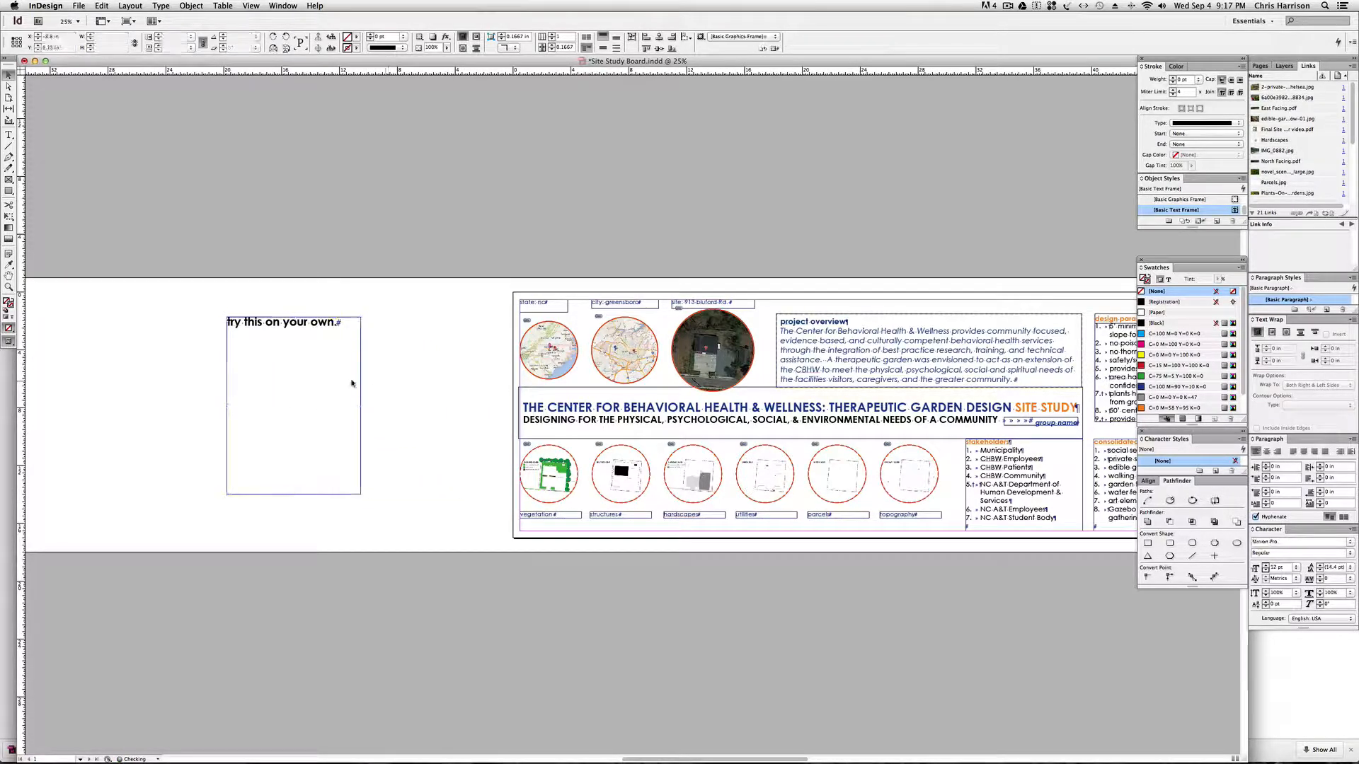
click(262, 328)
key(BackSpace)
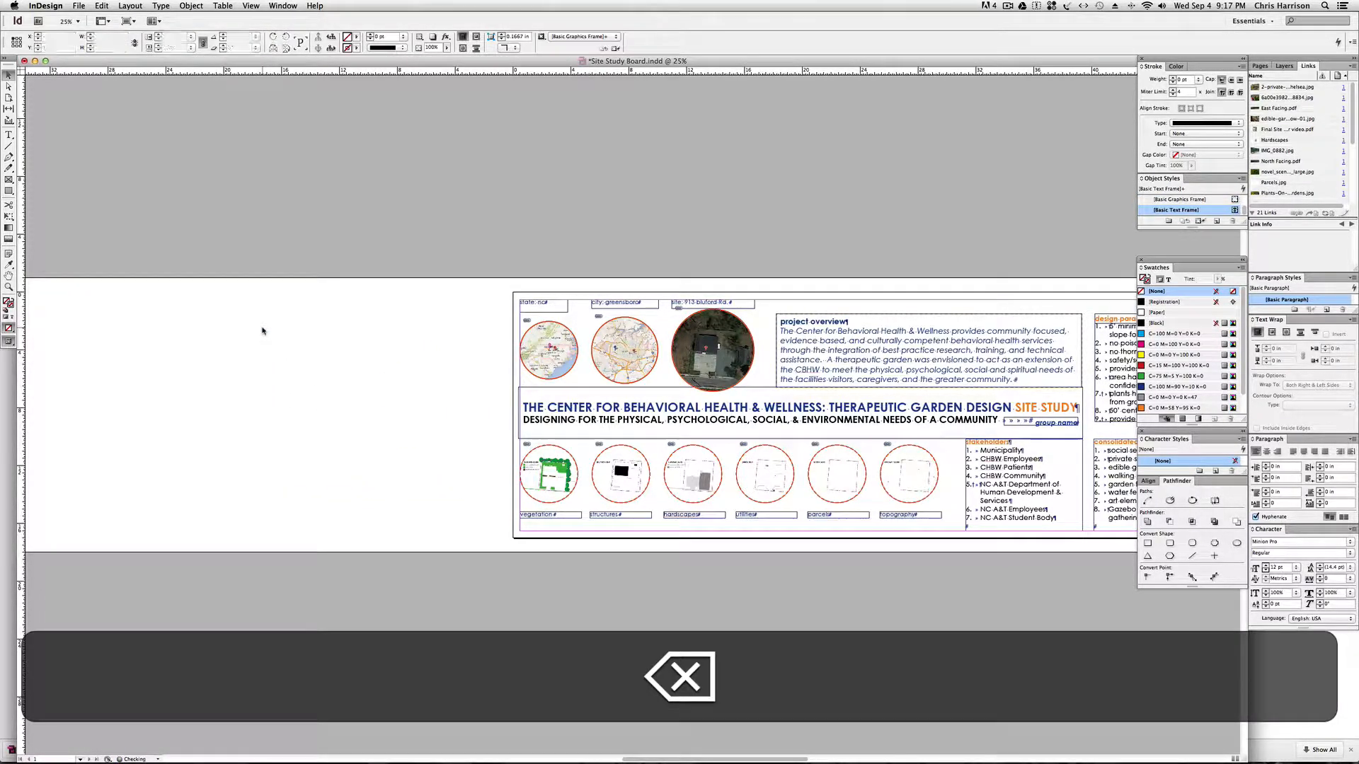
Examine the board's overall layout, from the location maps and project overview through the text sections to the site imagery.
scroll(470, 358, right, 5)
drag(418, 259, 472, 269)
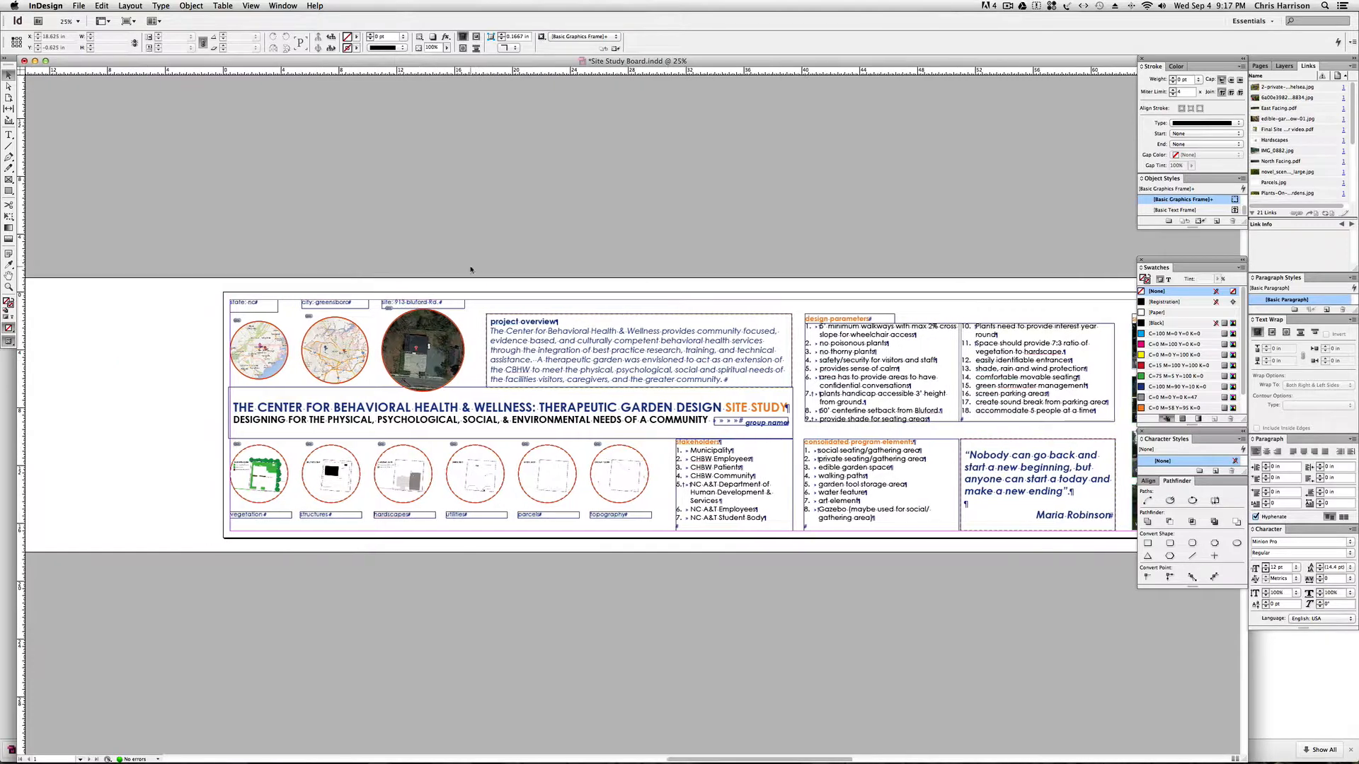
key(space)
drag(553, 293, 471, 300)
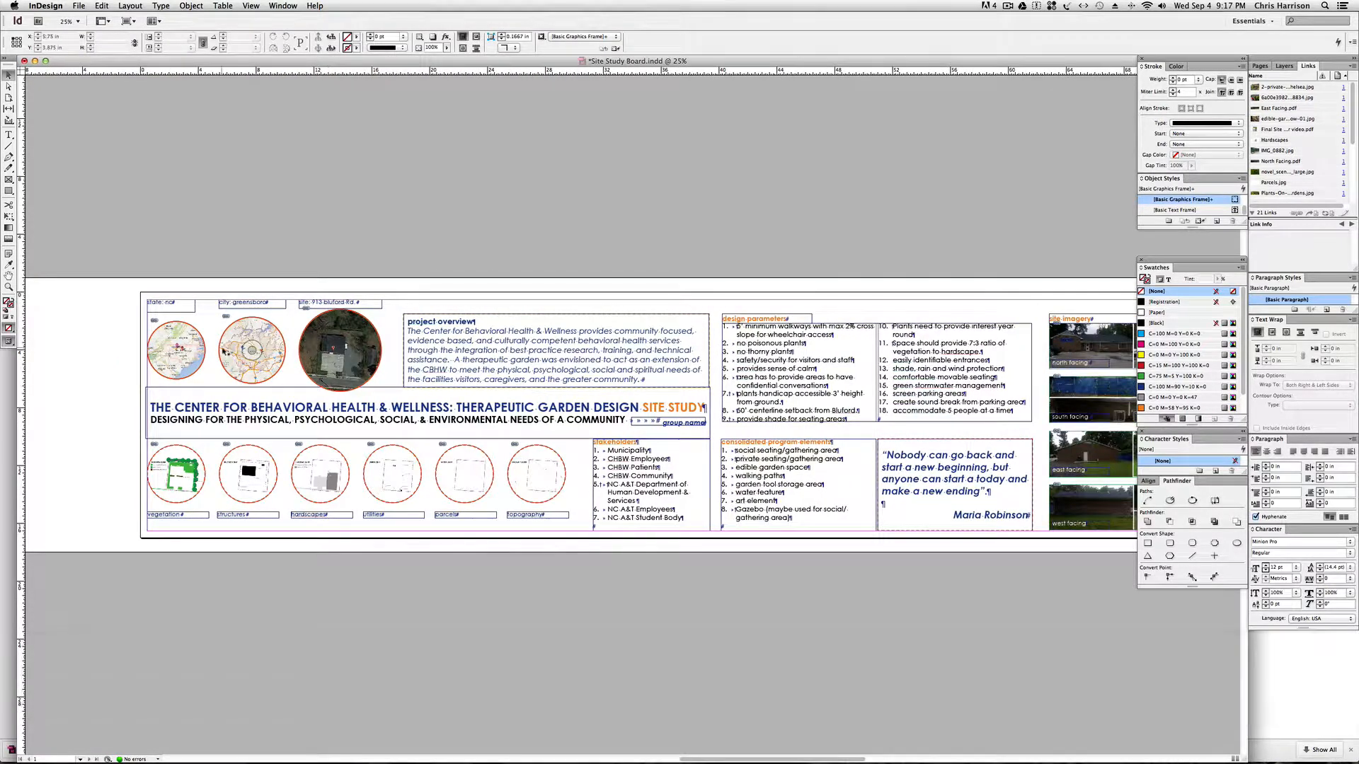
key(space)
drag(627, 300, 360, 288)
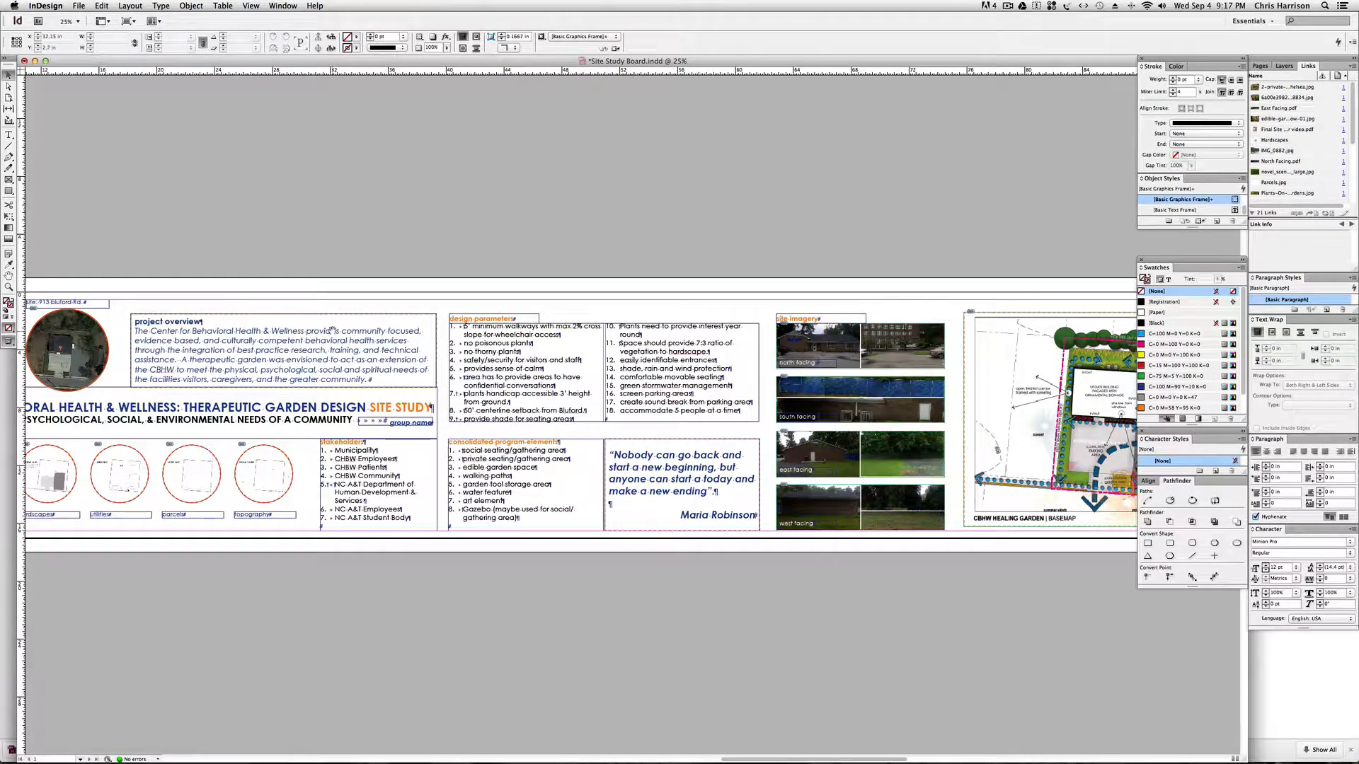
scroll(280, 360, left, 5)
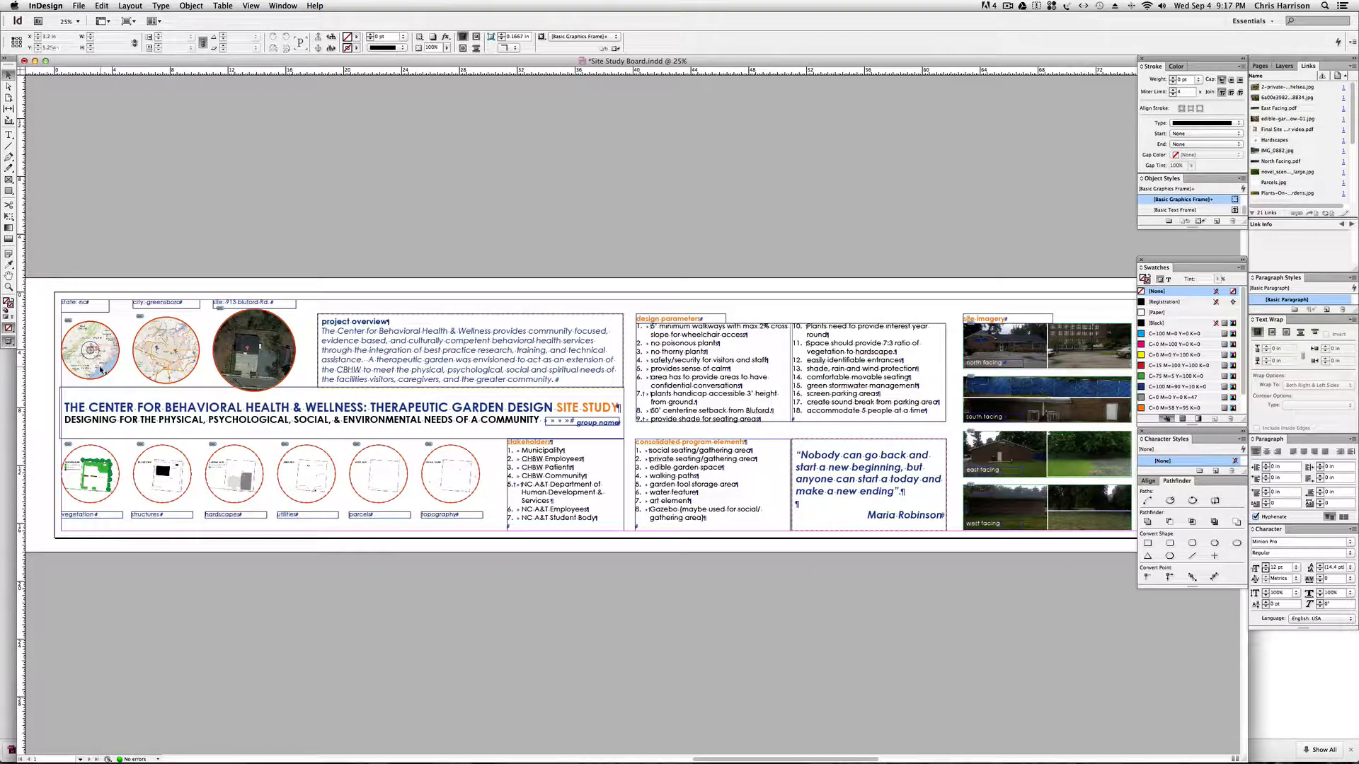
key(space)
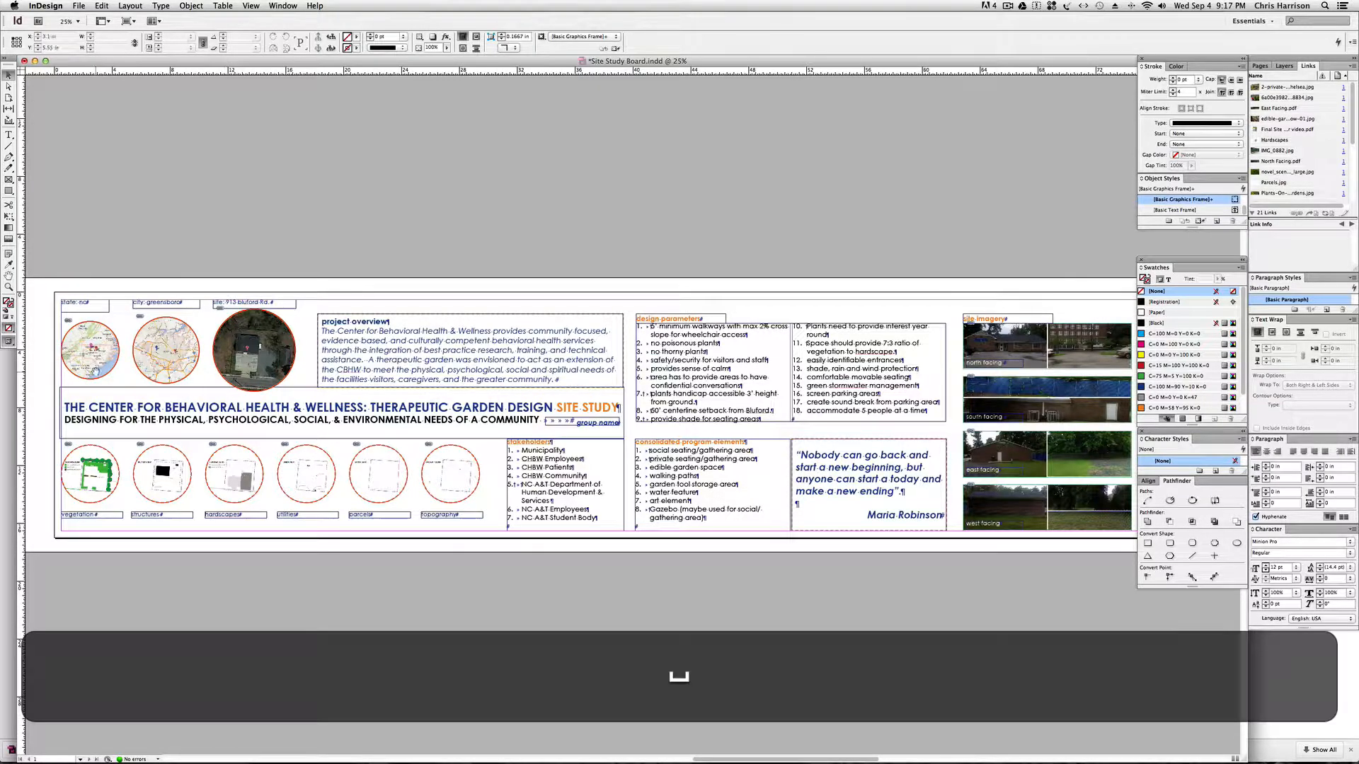
drag(270, 349, 408, 351)
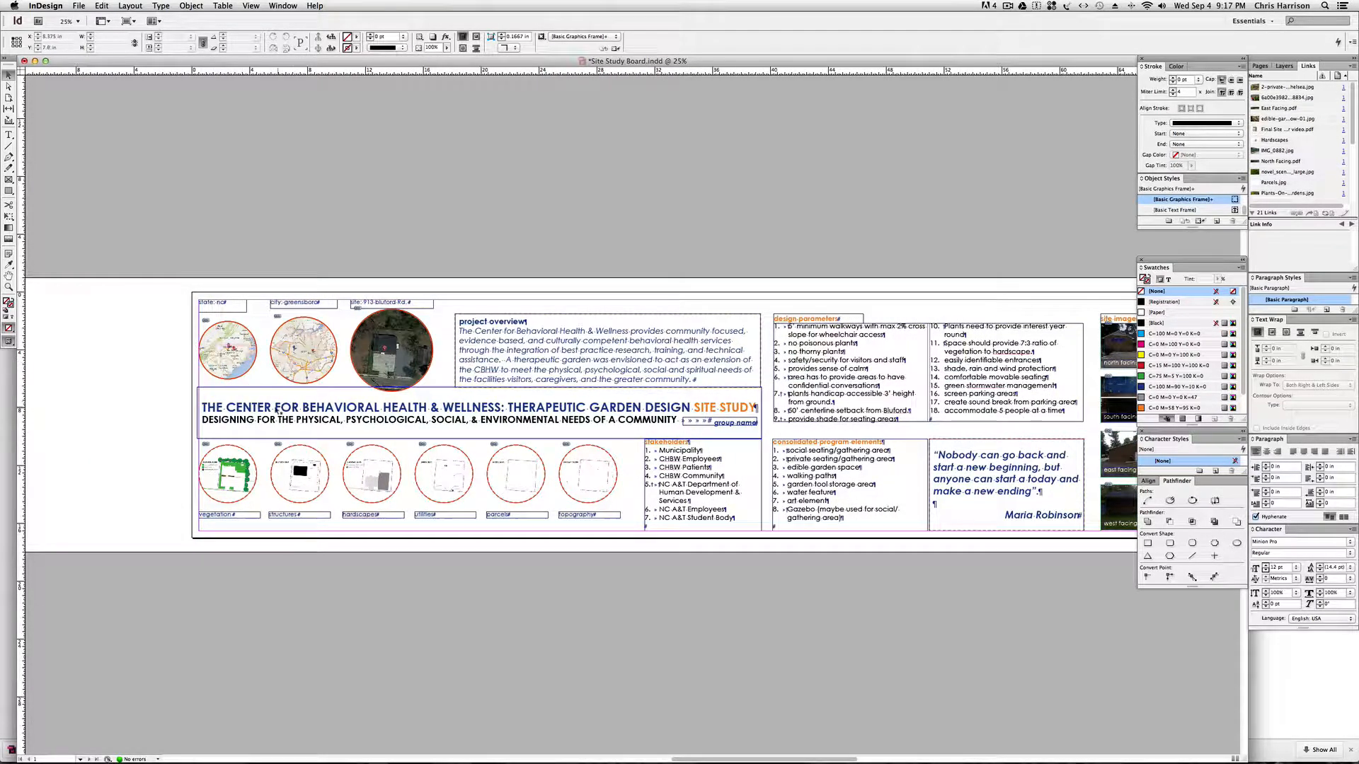
Examine the circular state, city and site location images at the start of the board at 50% zoom.
click(224, 373)
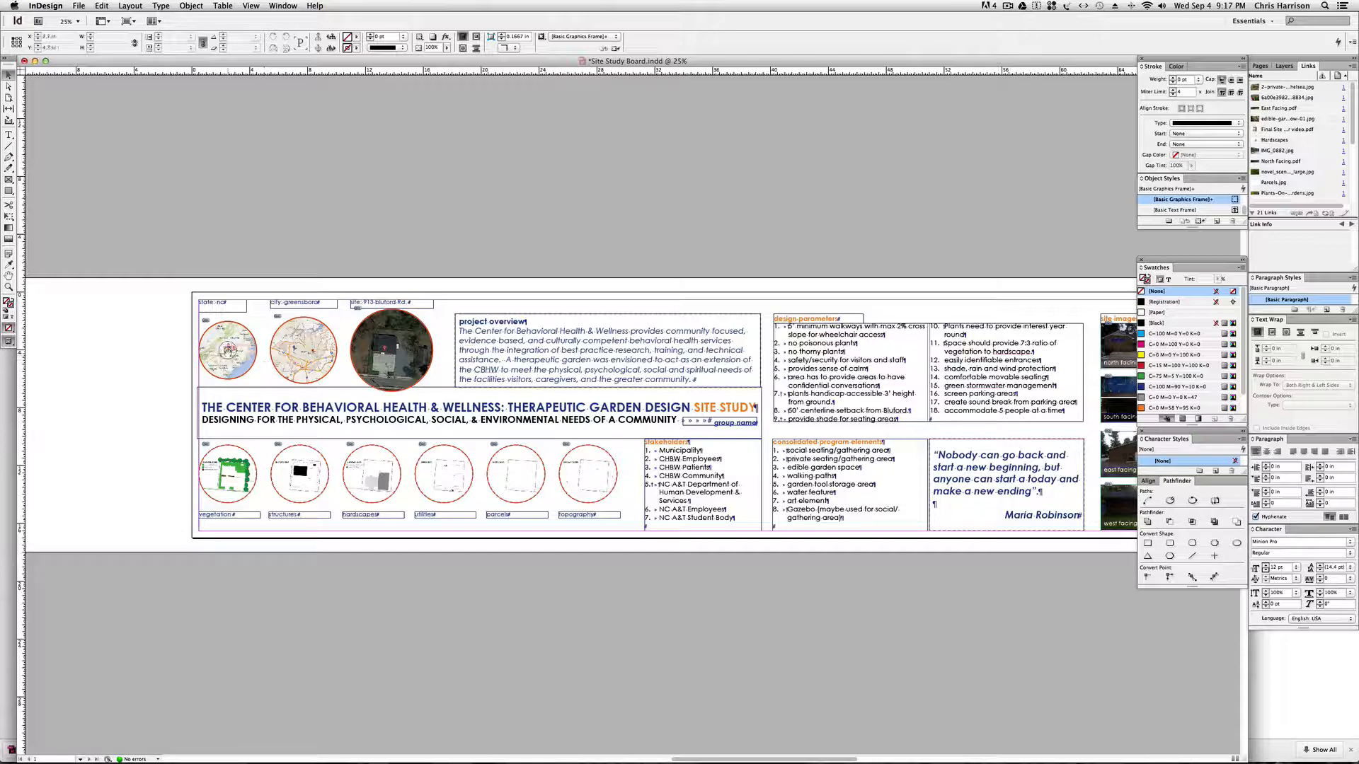
key(super+equal)
key(space)
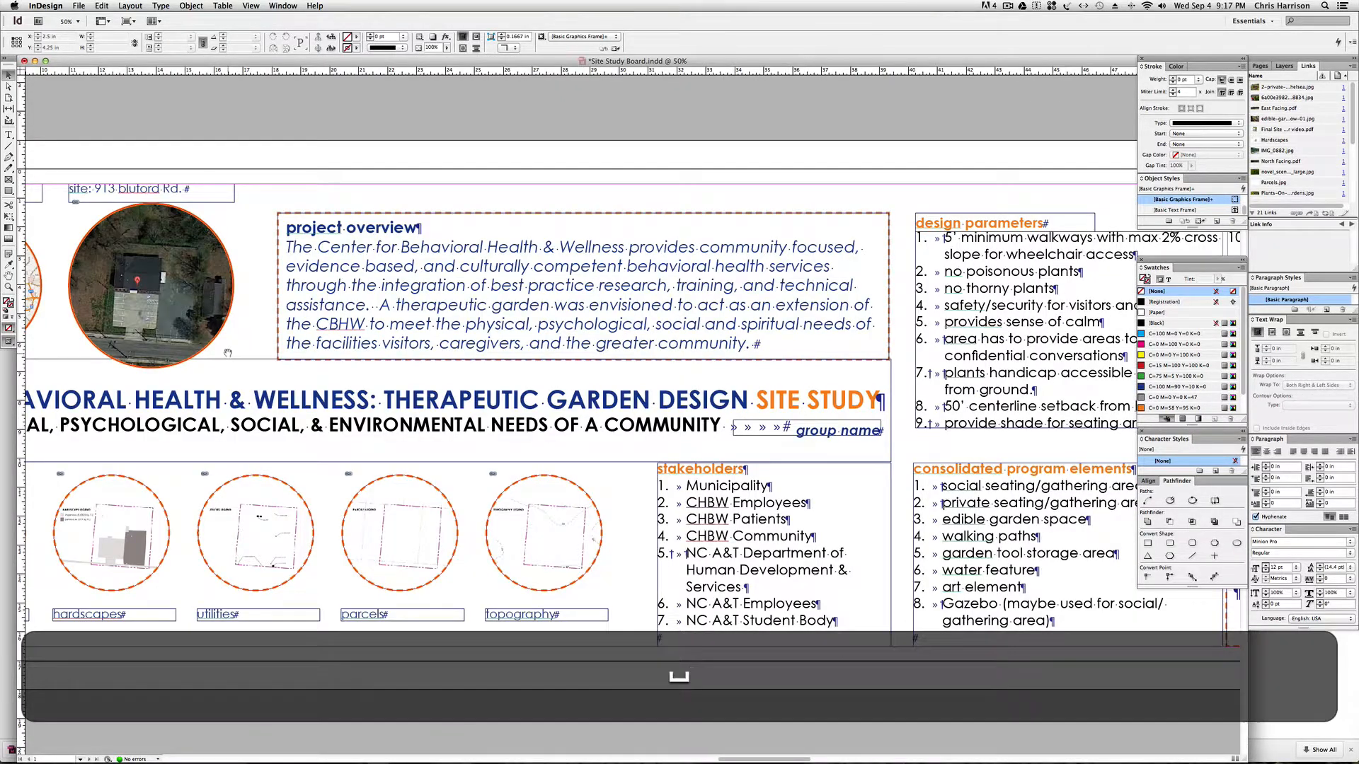
drag(422, 348, 769, 354)
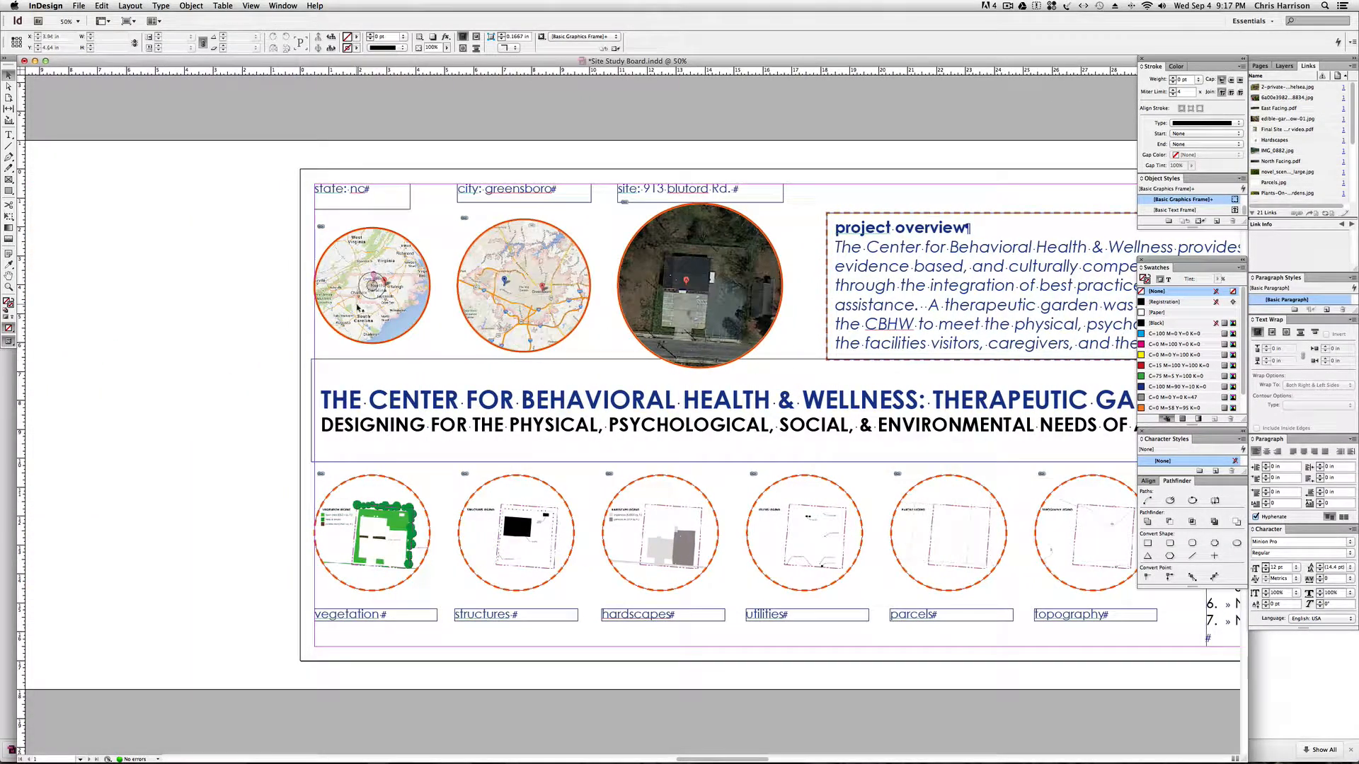
key(space)
drag(431, 302, 373, 303)
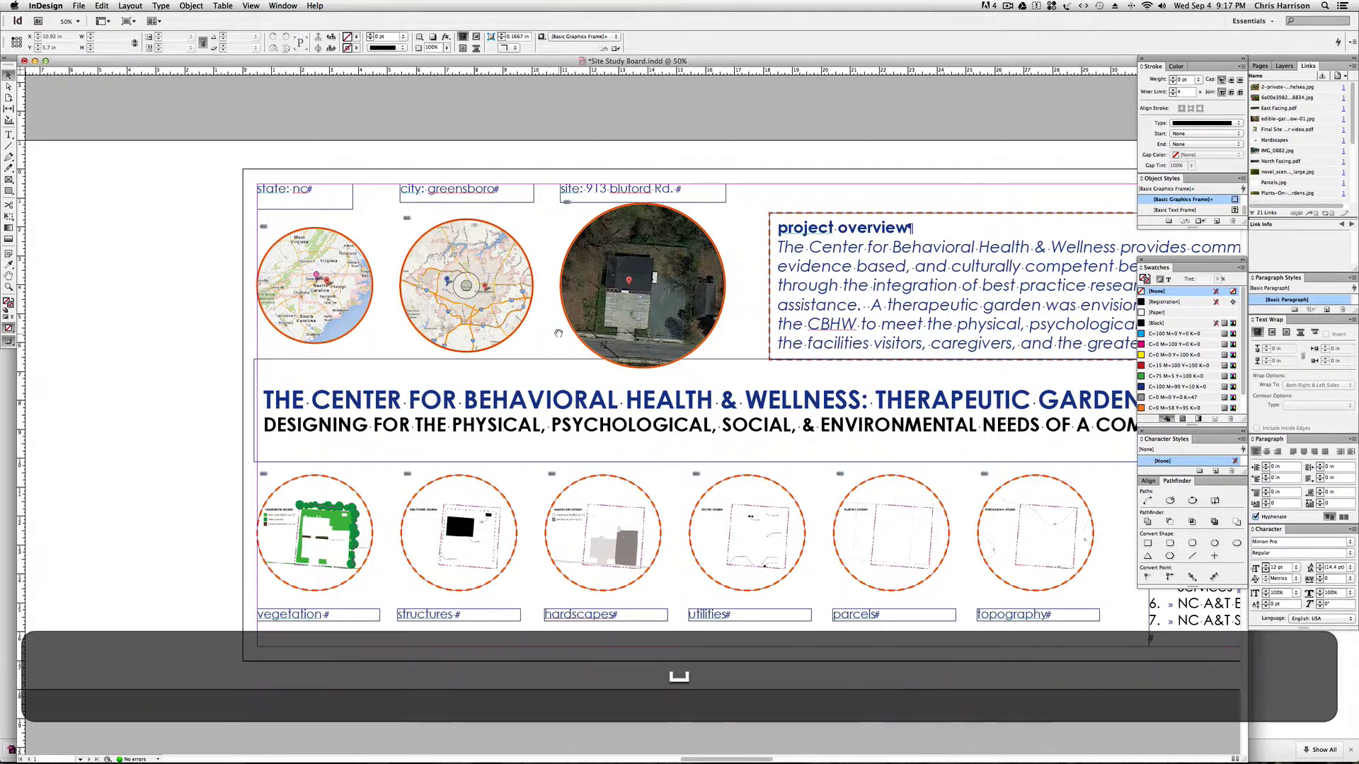
key(space)
drag(557, 340, 416, 340)
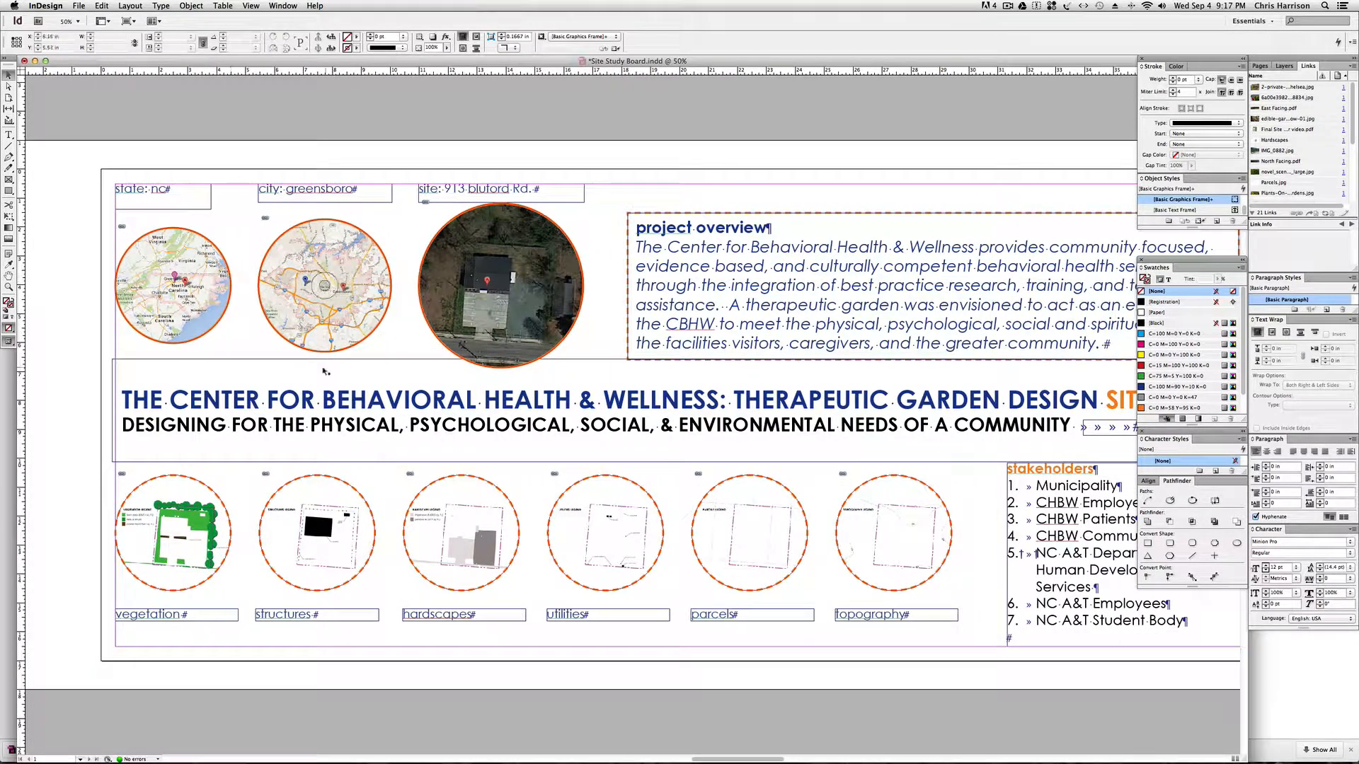
click(501, 283)
click(325, 285)
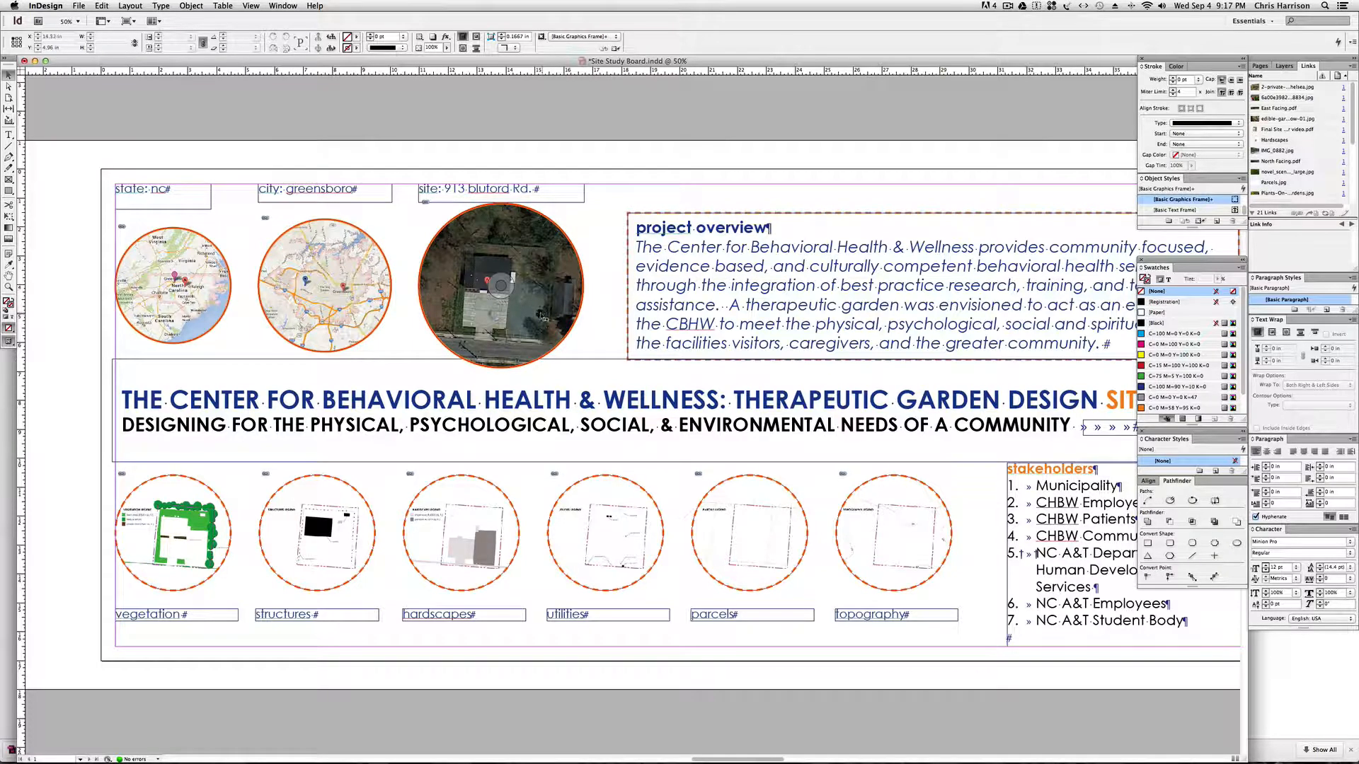
scroll(340, 318, right, 2)
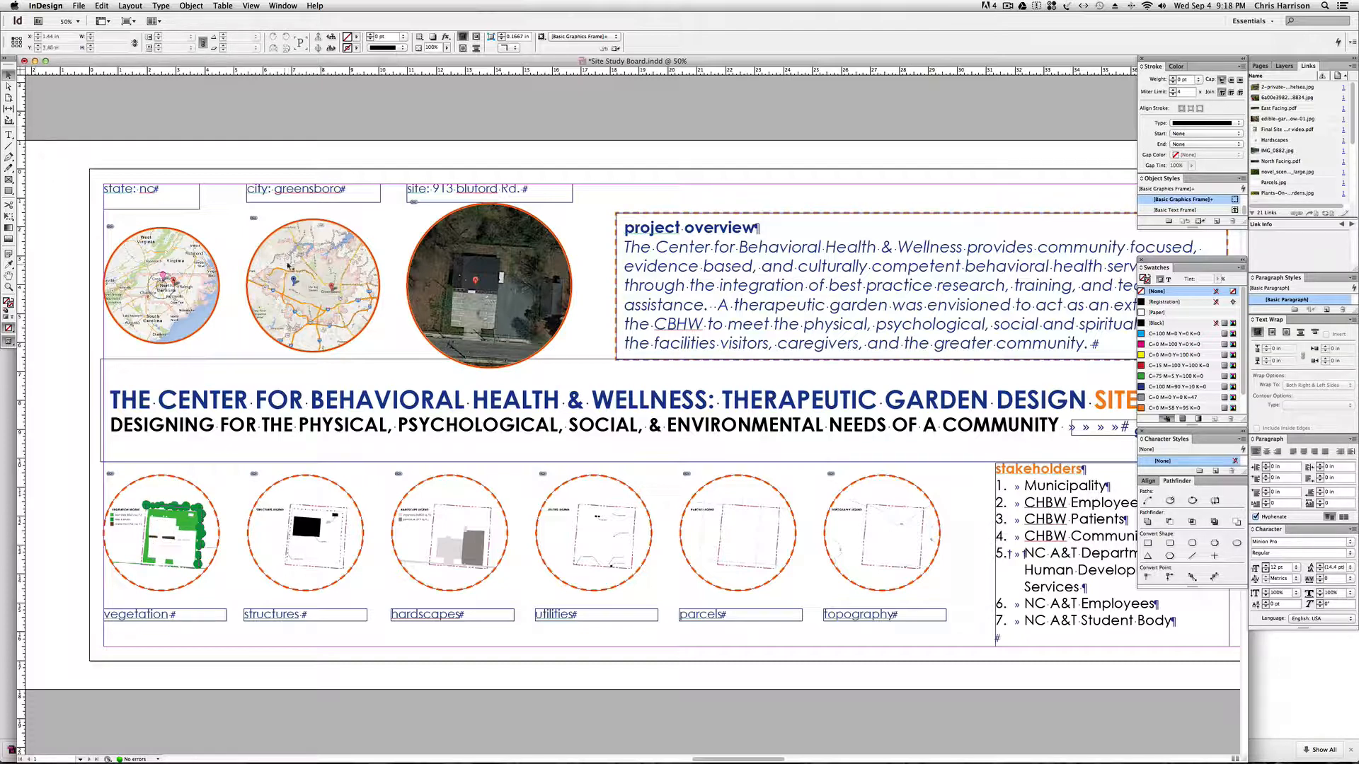
Select the city map and the state map in turn to check their linked image files.
click(312, 286)
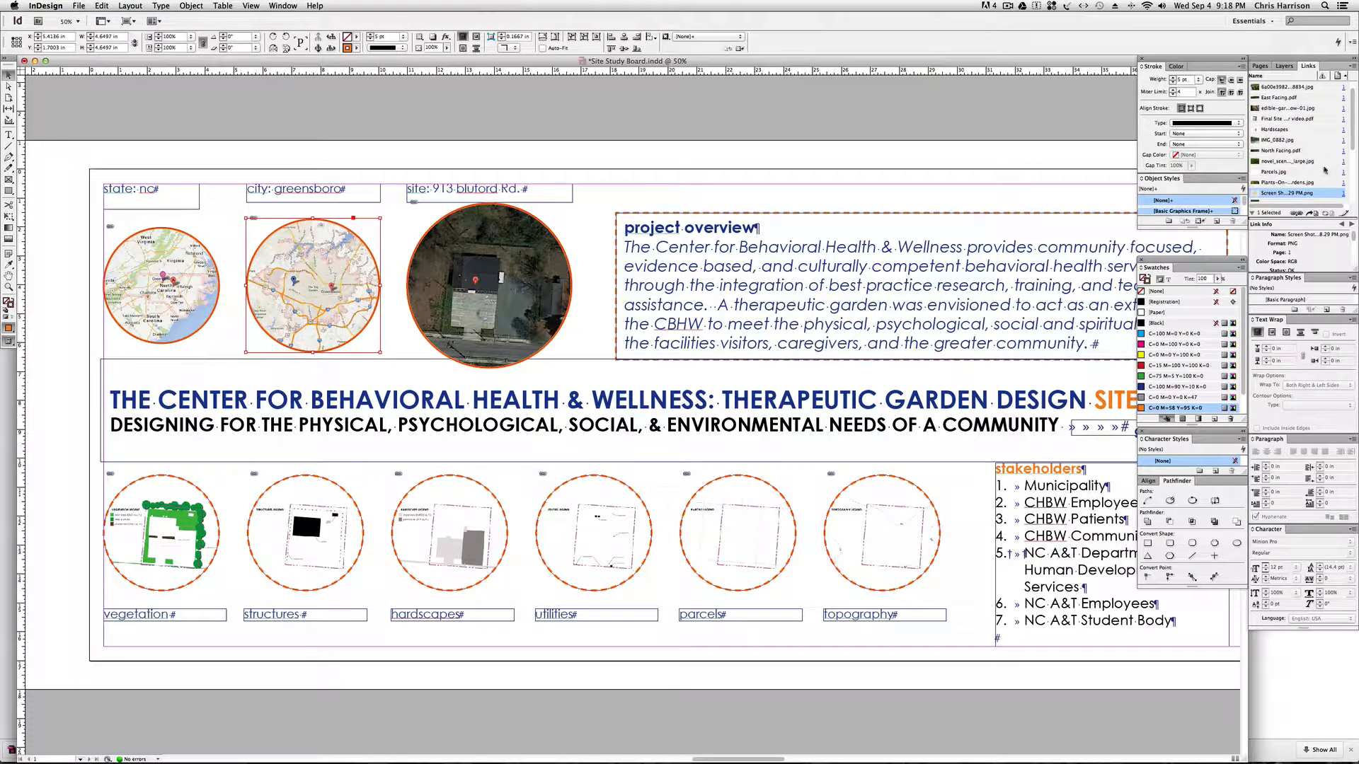
scroll(1326, 170, up, 1)
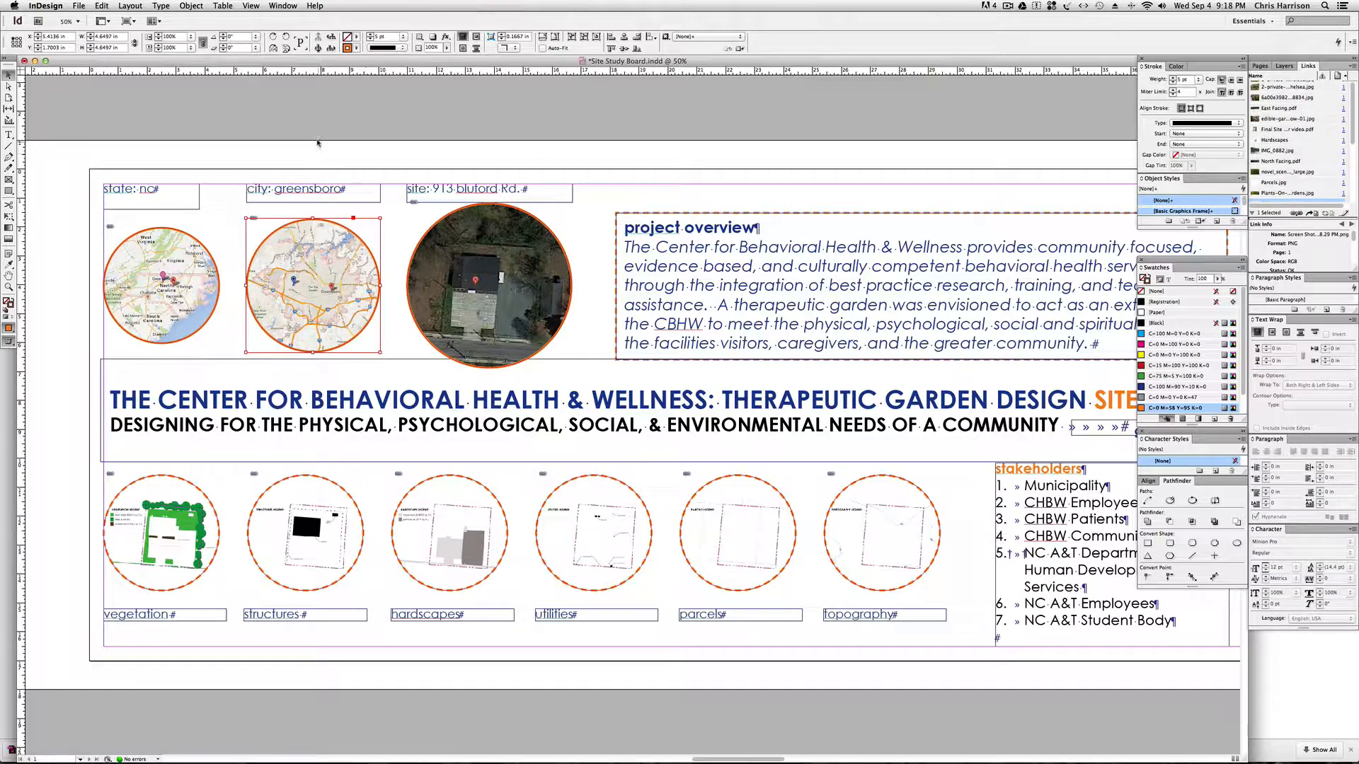
click(339, 154)
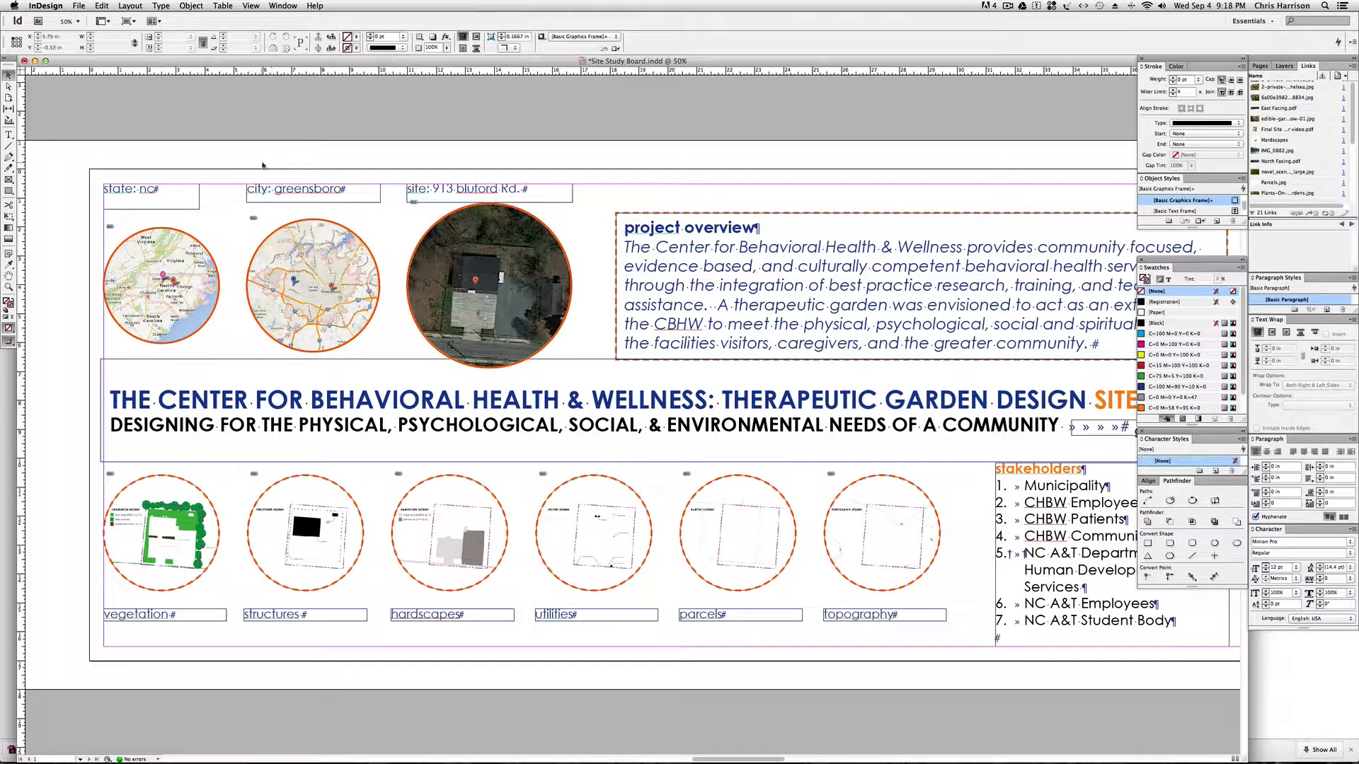
click(171, 260)
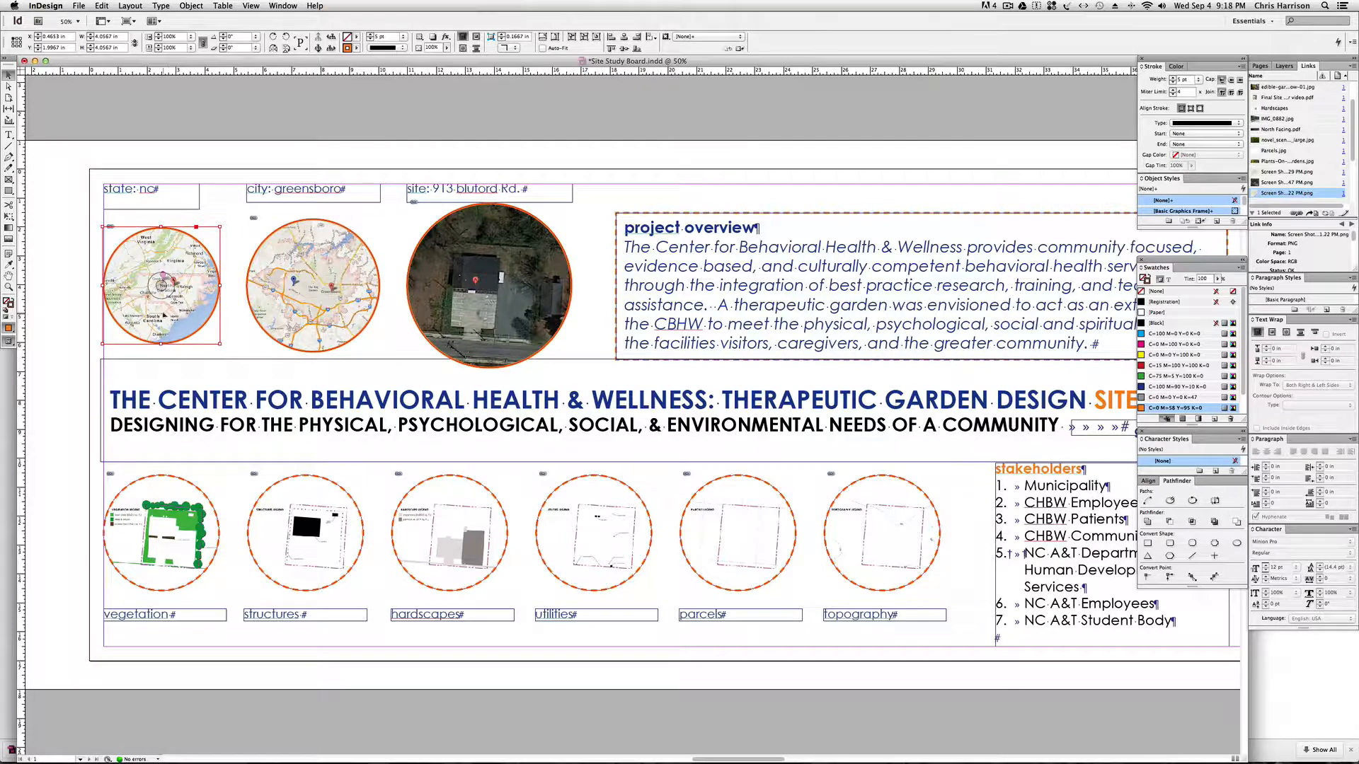
Switch to Chrome and show the Site Study Board Folder in Google Drive.
mouse_move(304, 762)
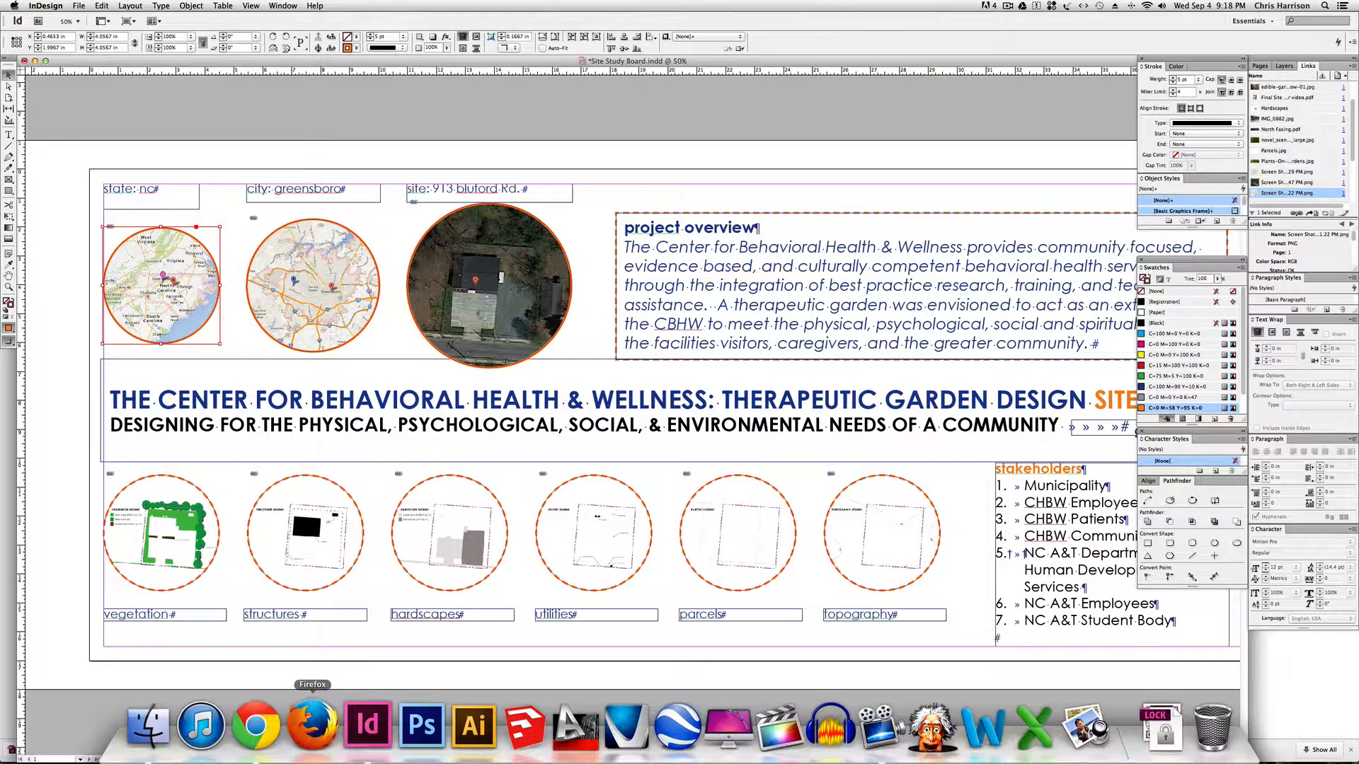
click(252, 742)
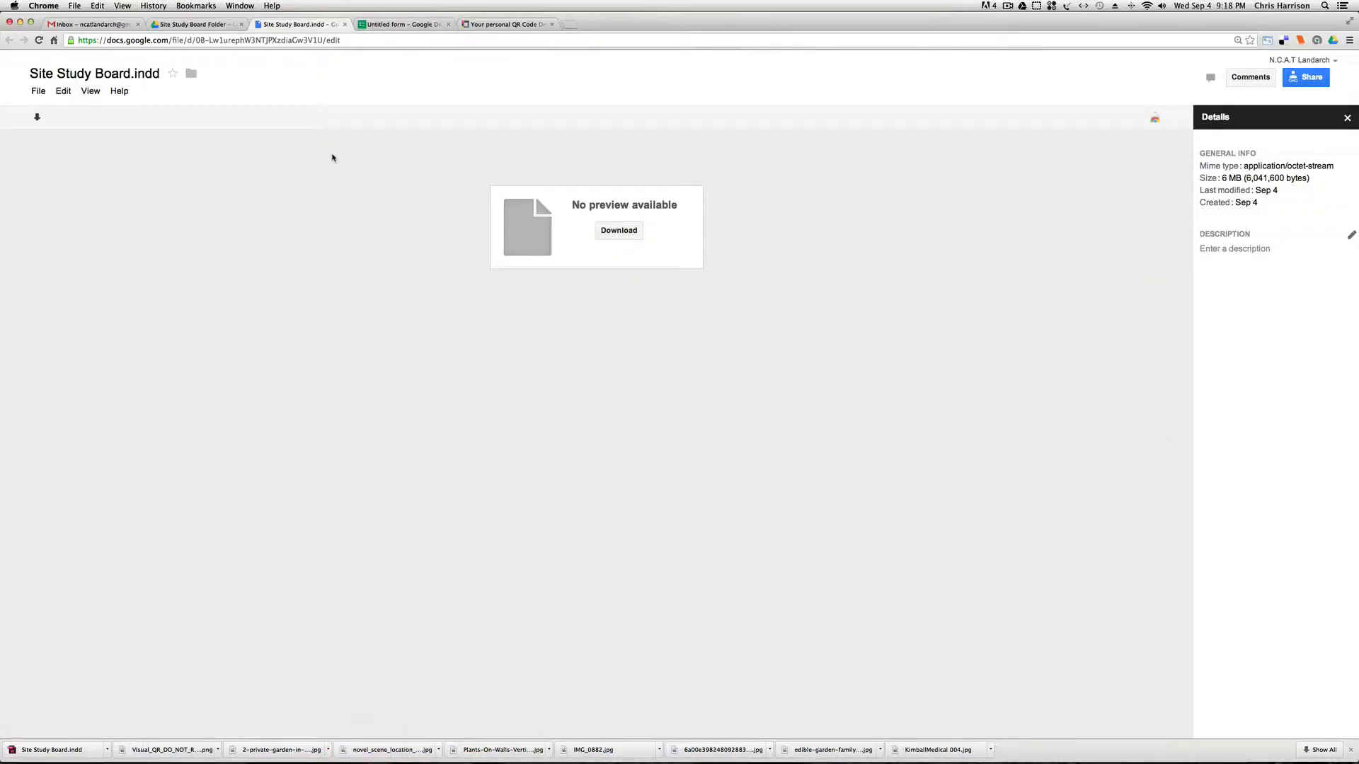
click(191, 24)
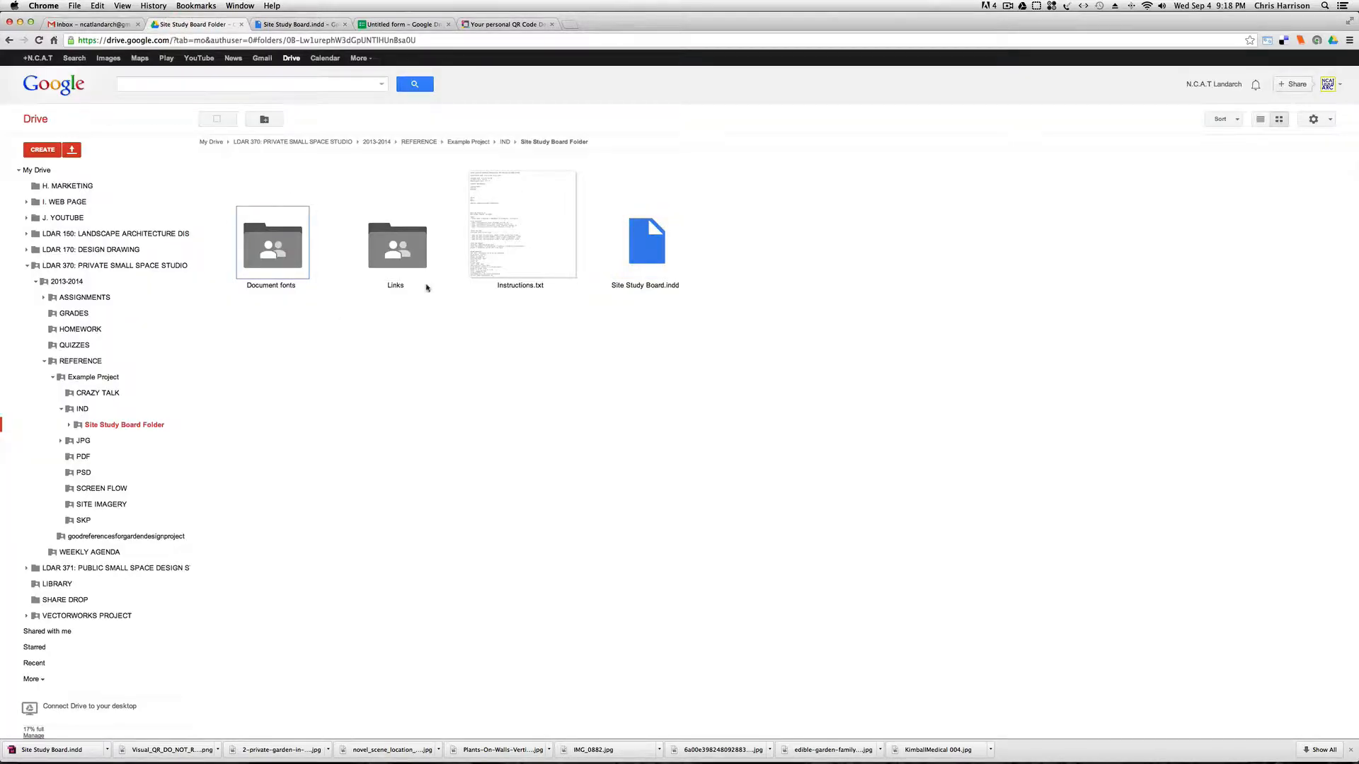
Check the image files in the Links folder of the Site Study Board Folder, and switch back to InDesign.
double_click(415, 255)
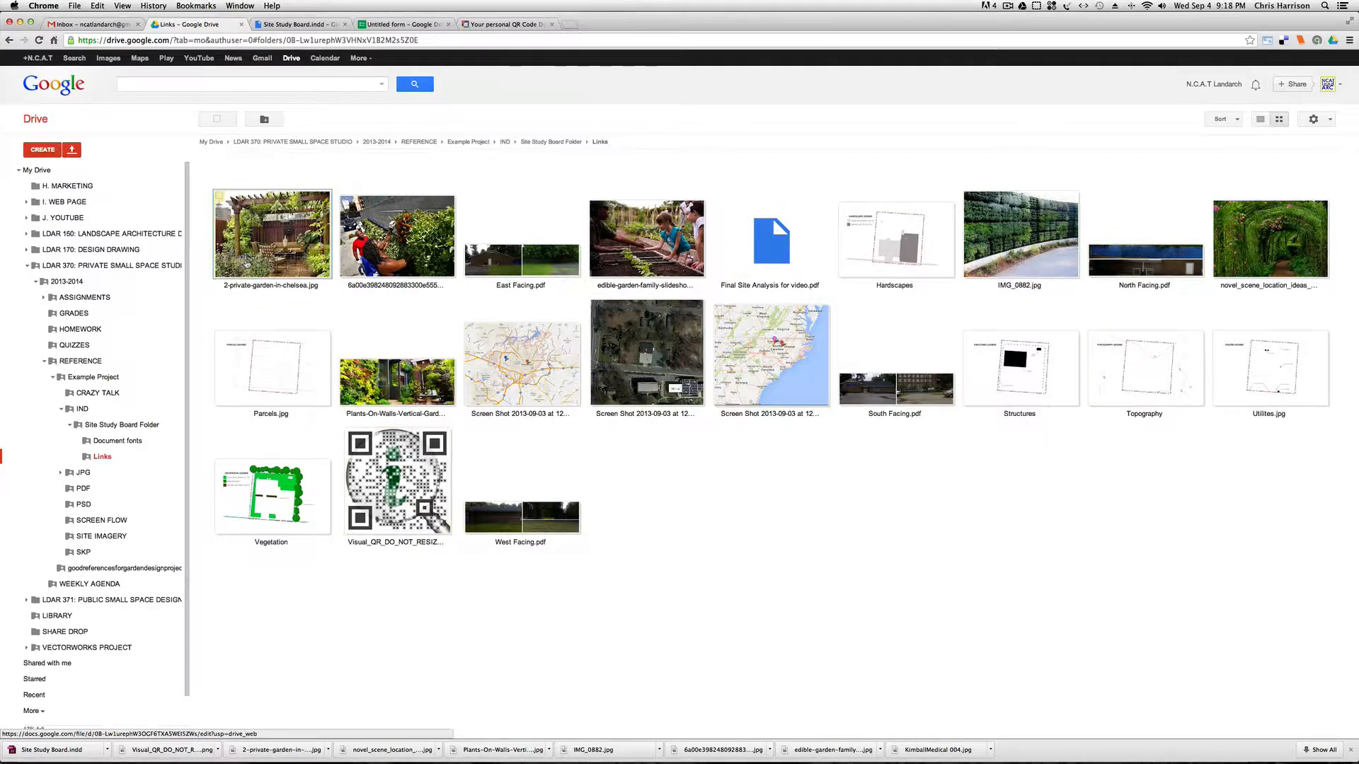
click(8, 41)
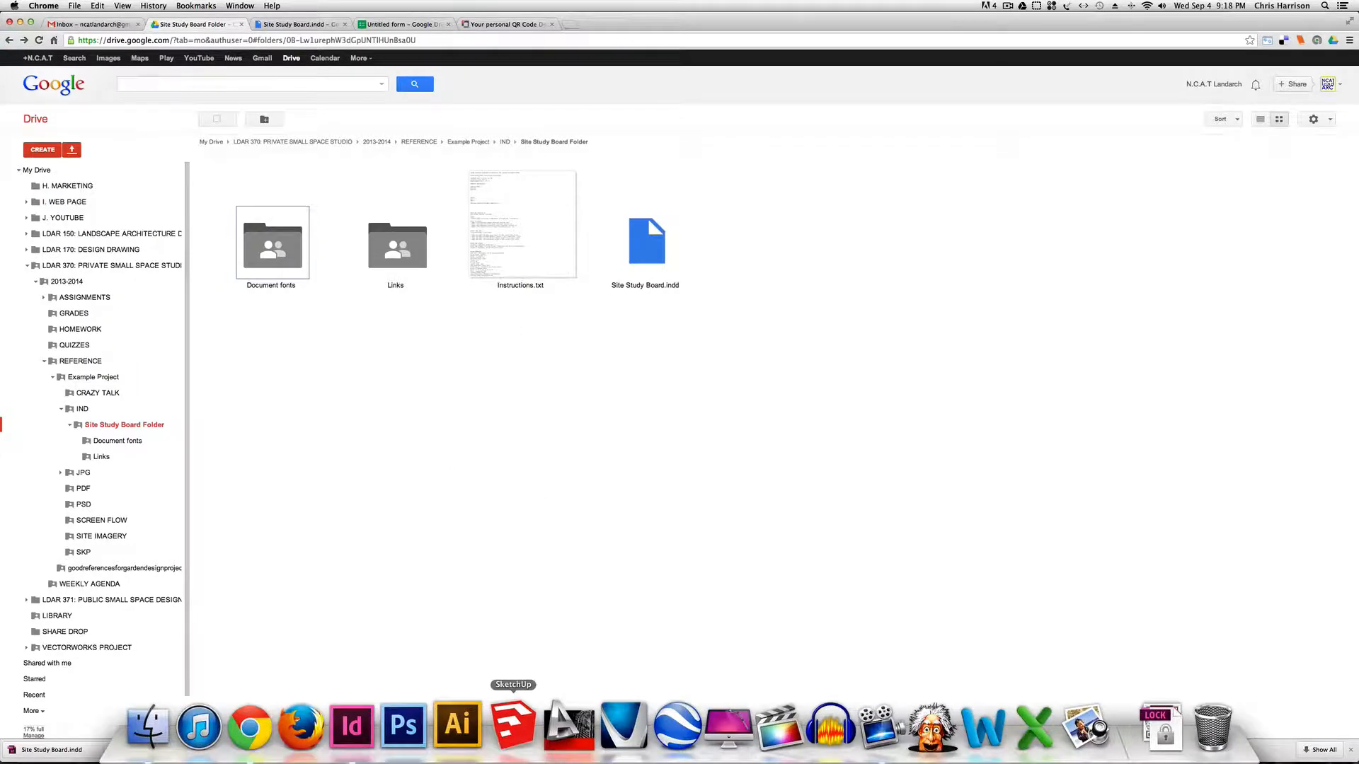
click(358, 640)
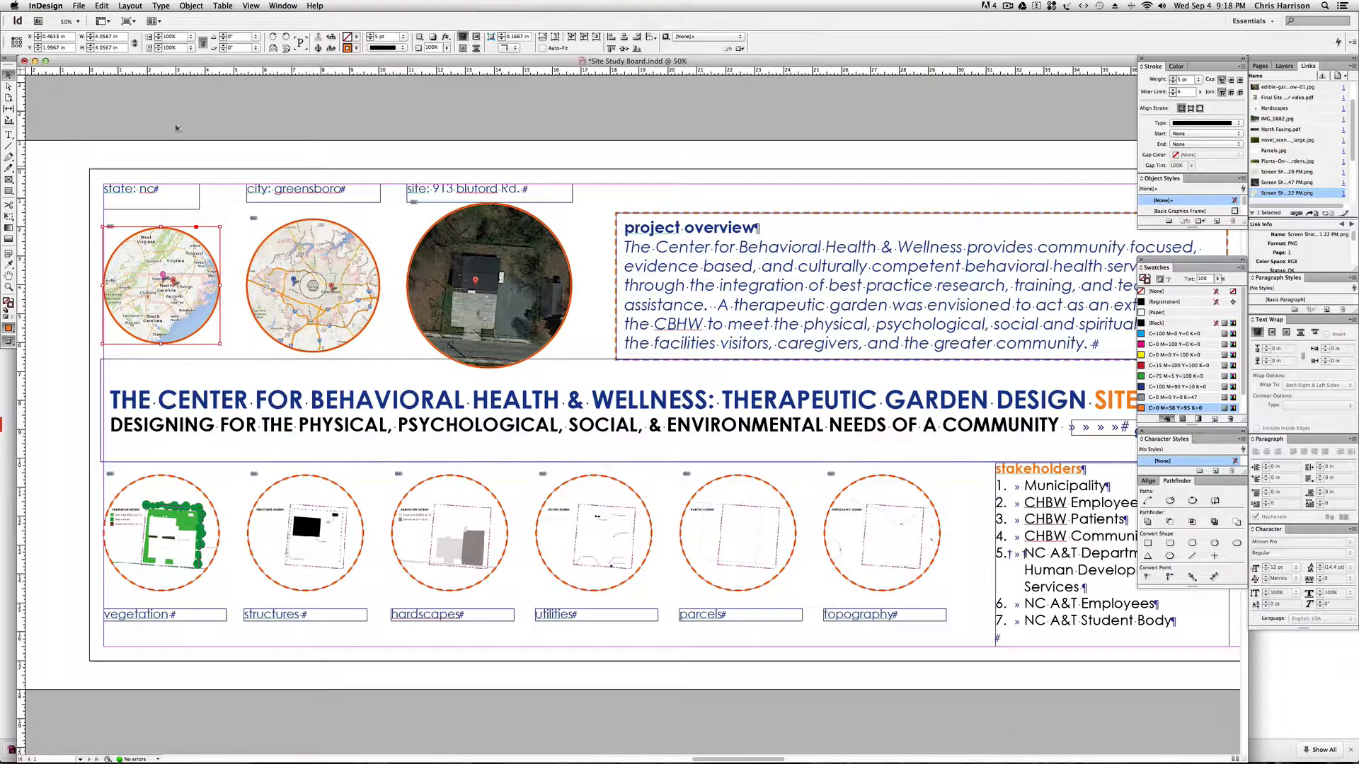
Relink the circular state map to Plants-On-Walls-Vertical-Gardens.jpg from the research images folder.
click(153, 149)
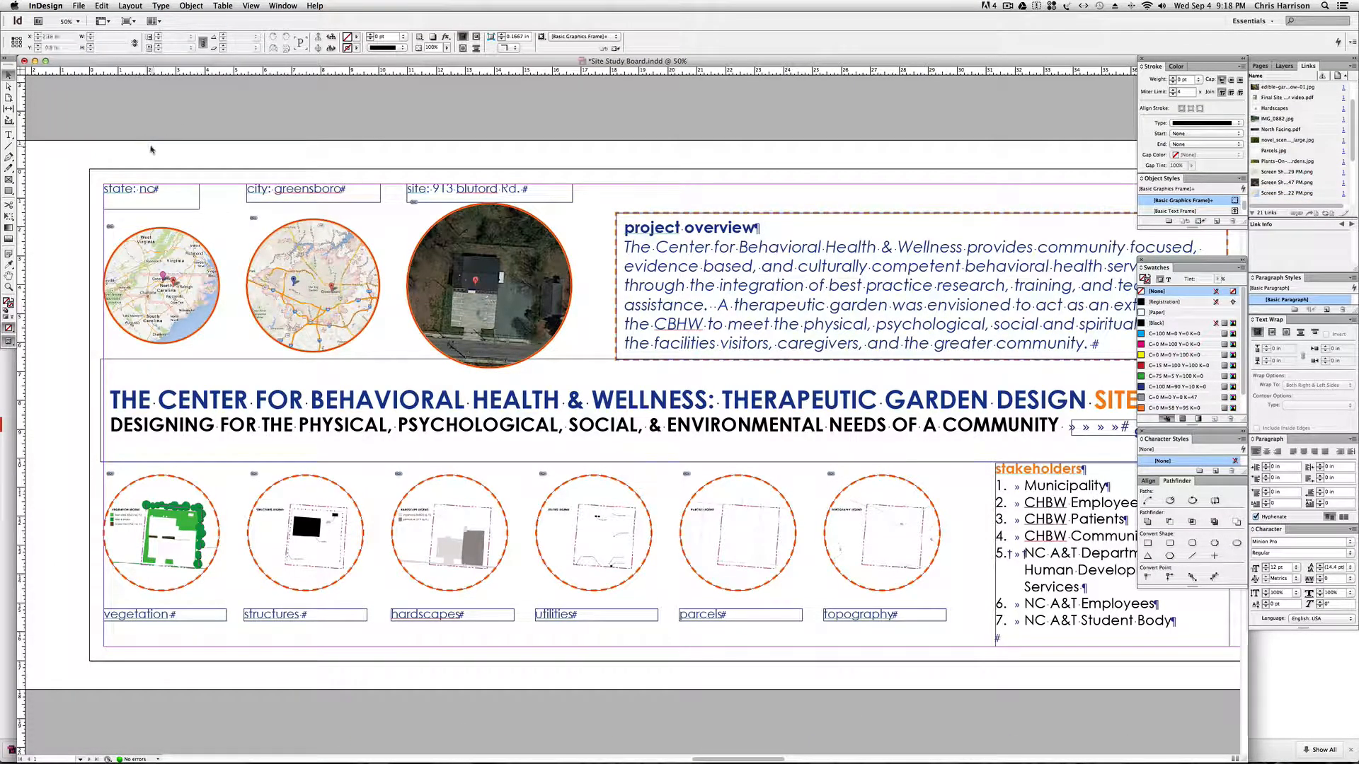
key(space)
drag(140, 147, 198, 146)
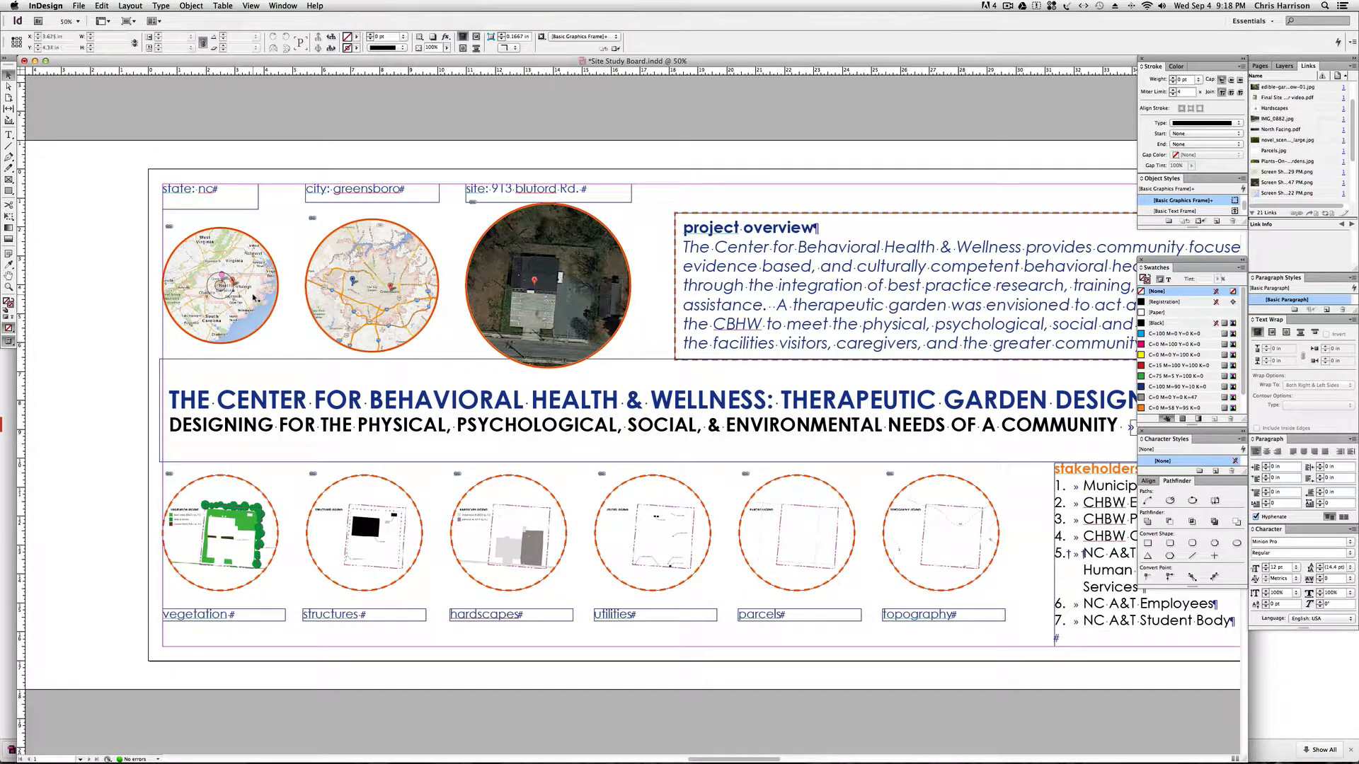
click(252, 298)
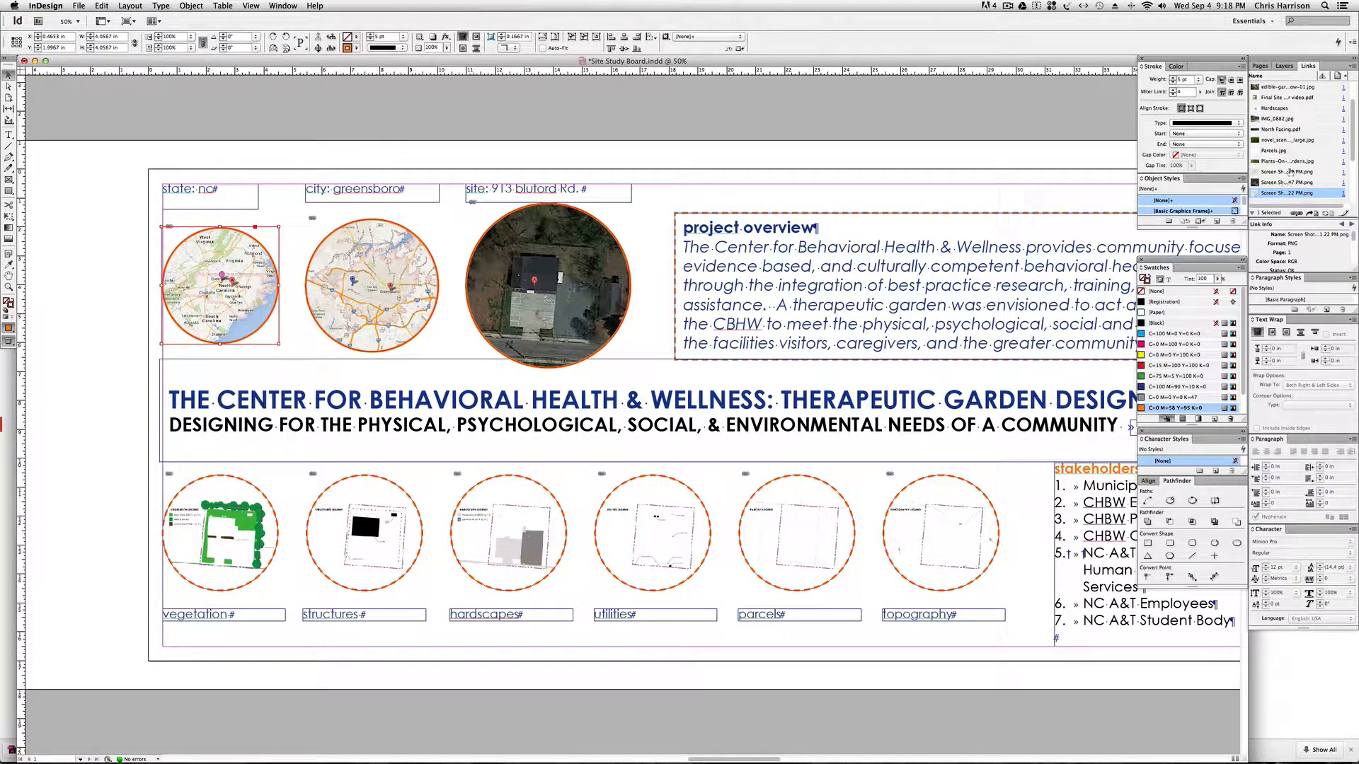
scroll(1289, 171, down, 3)
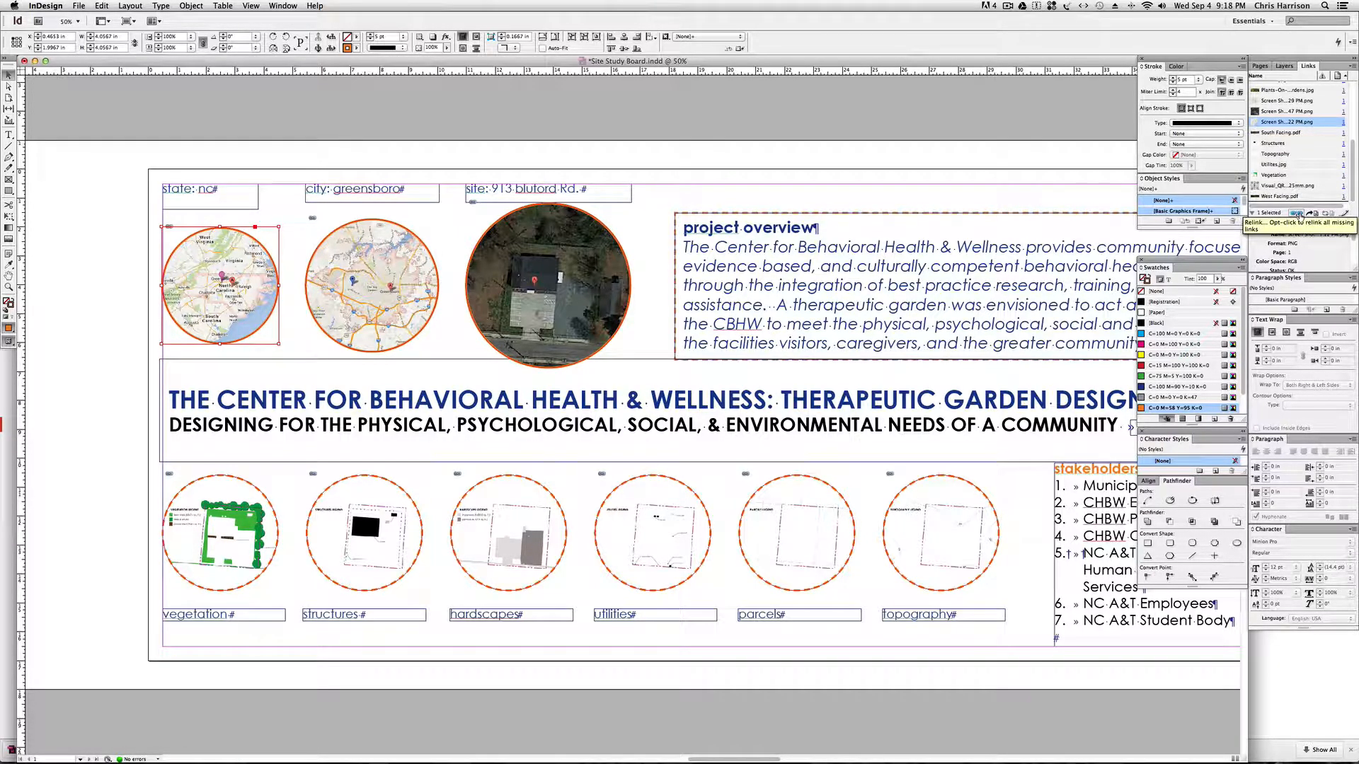
click(1298, 213)
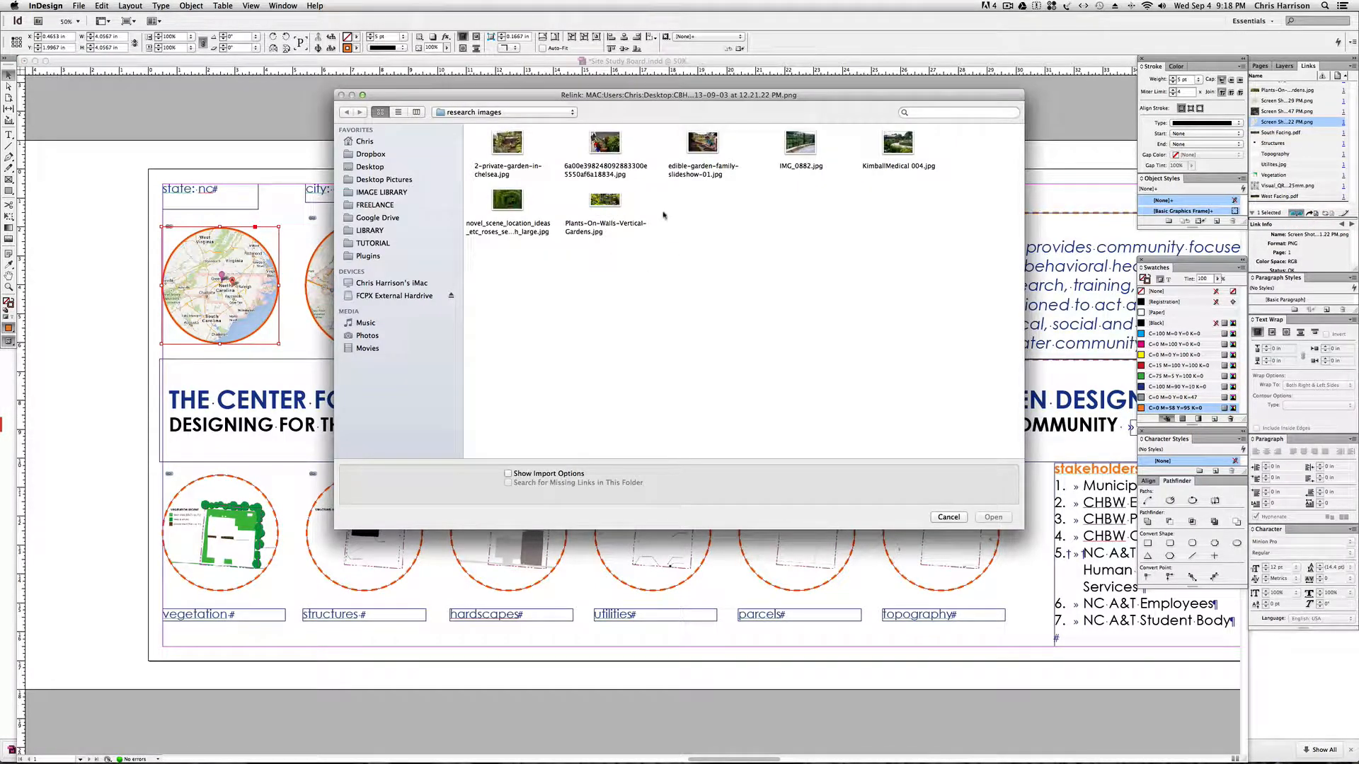
click(605, 199)
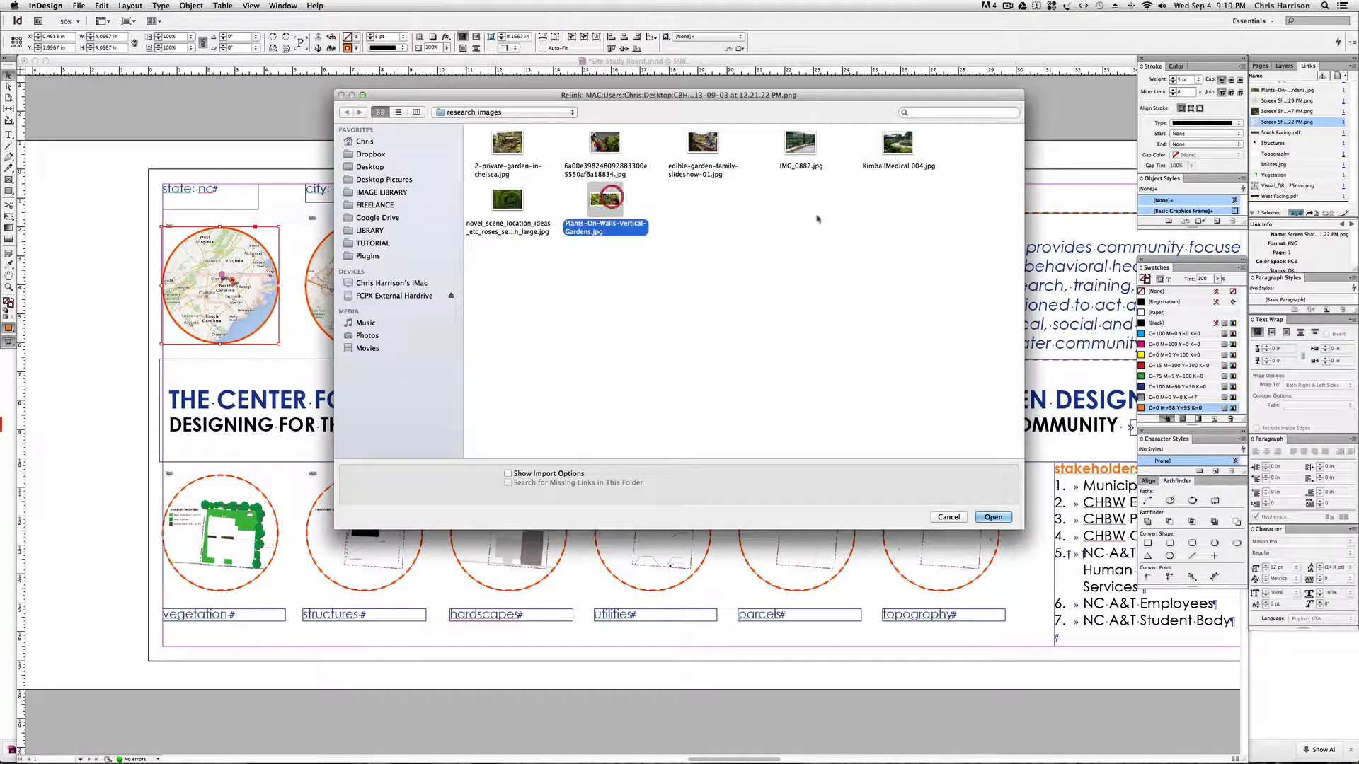
key(Return)
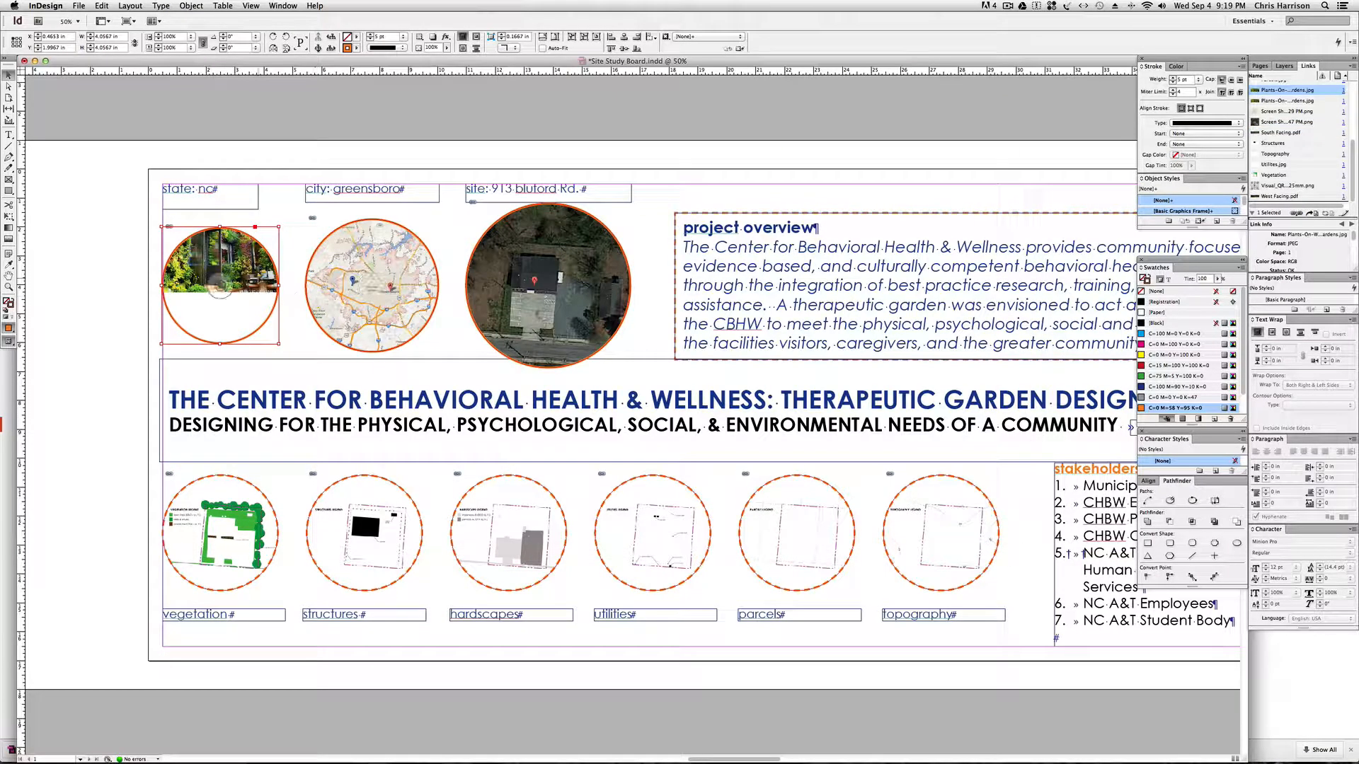
Enlarge the vertical garden photo to about 10.7 in wide inside the circular state frame and reposition it to fill the circle.
click(8, 86)
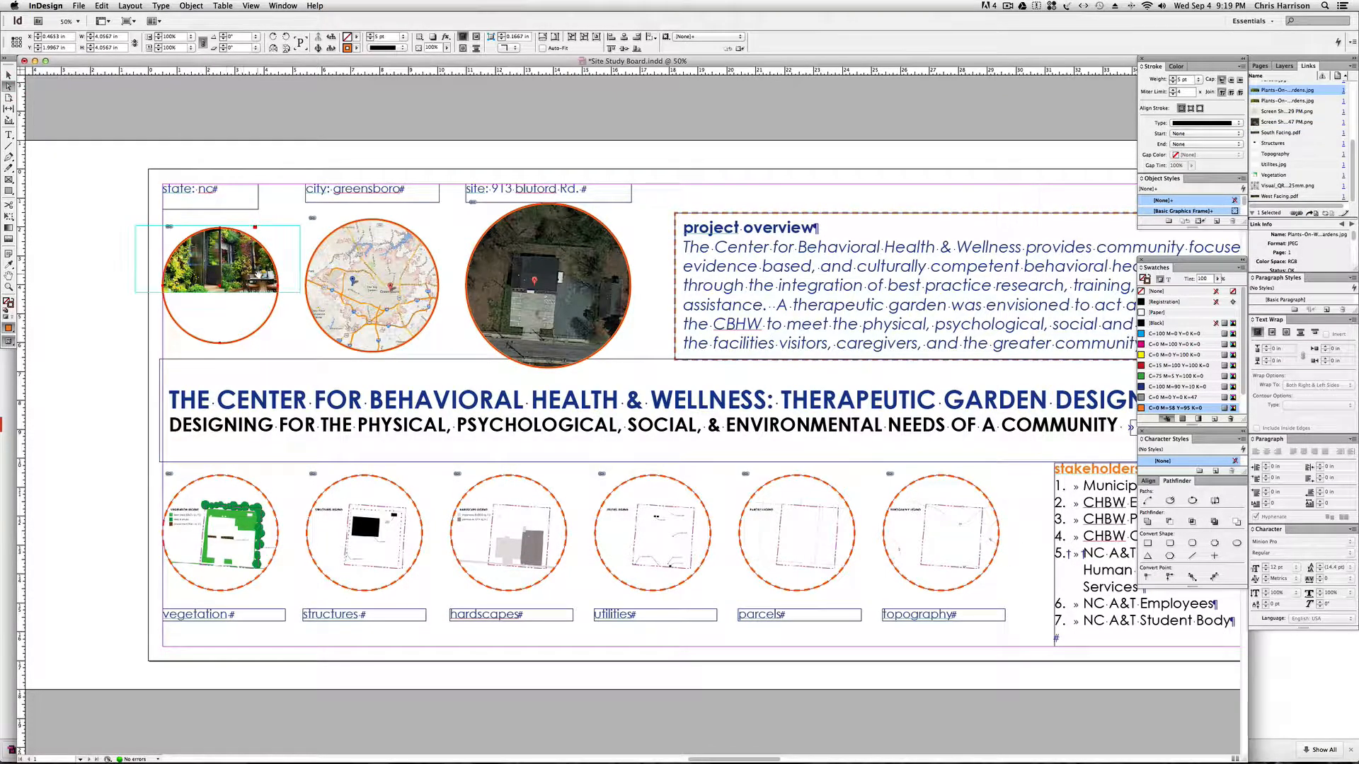
drag(243, 266, 243, 300)
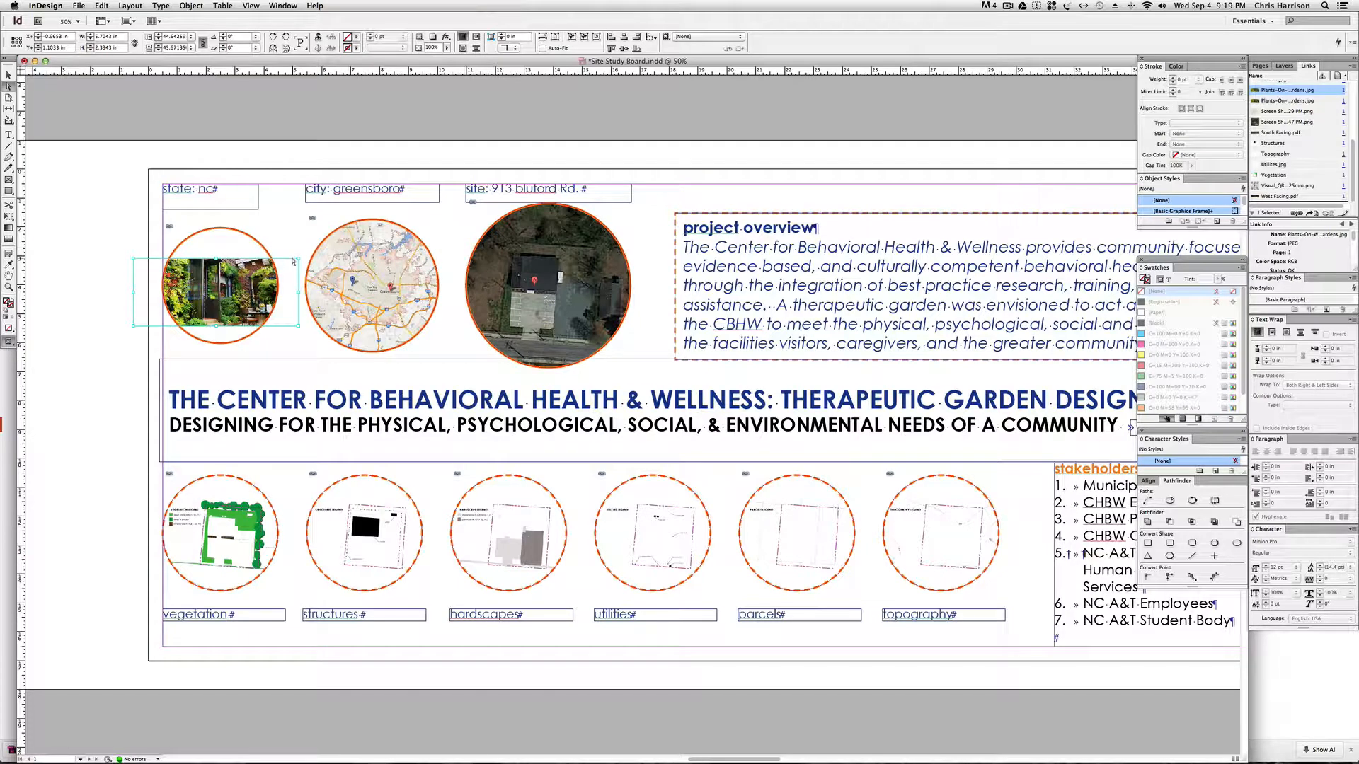
drag(300, 257, 390, 221)
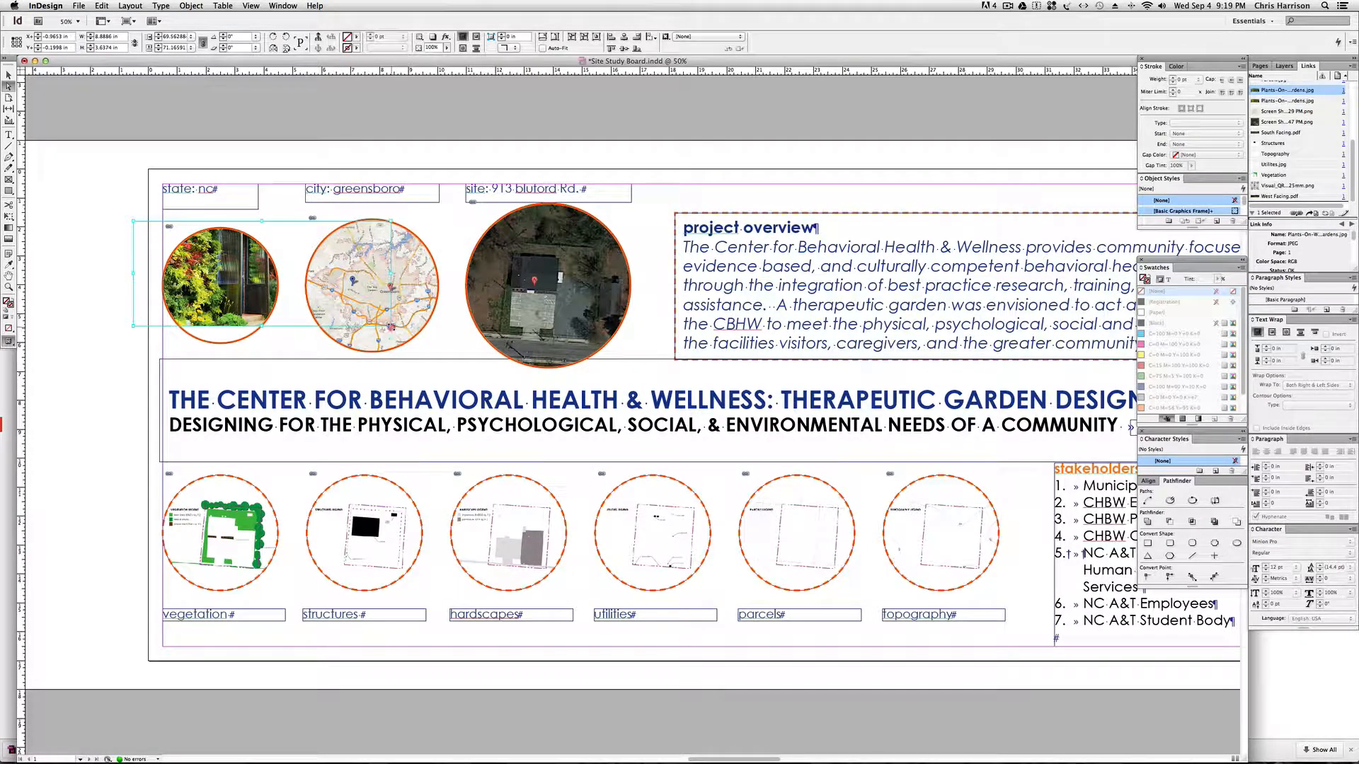
drag(390, 326, 443, 347)
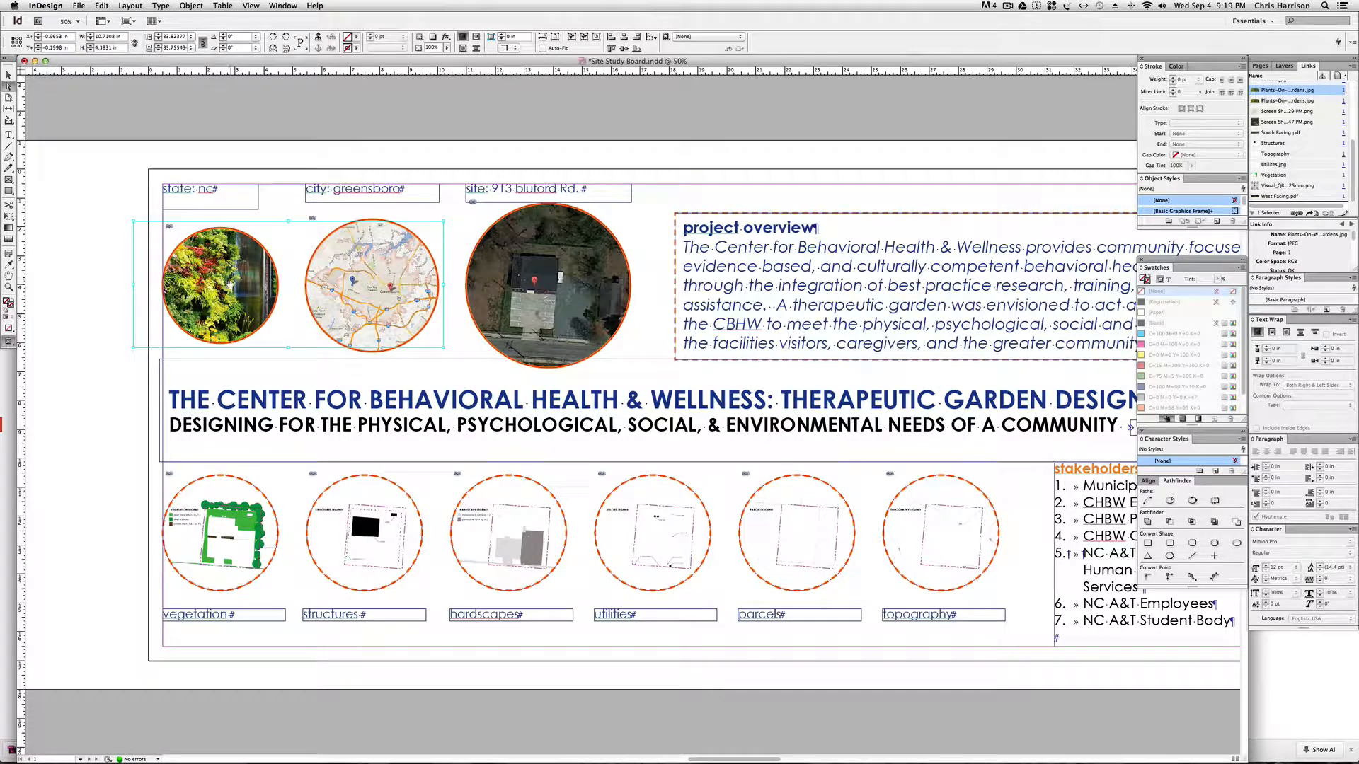
drag(230, 284, 239, 276)
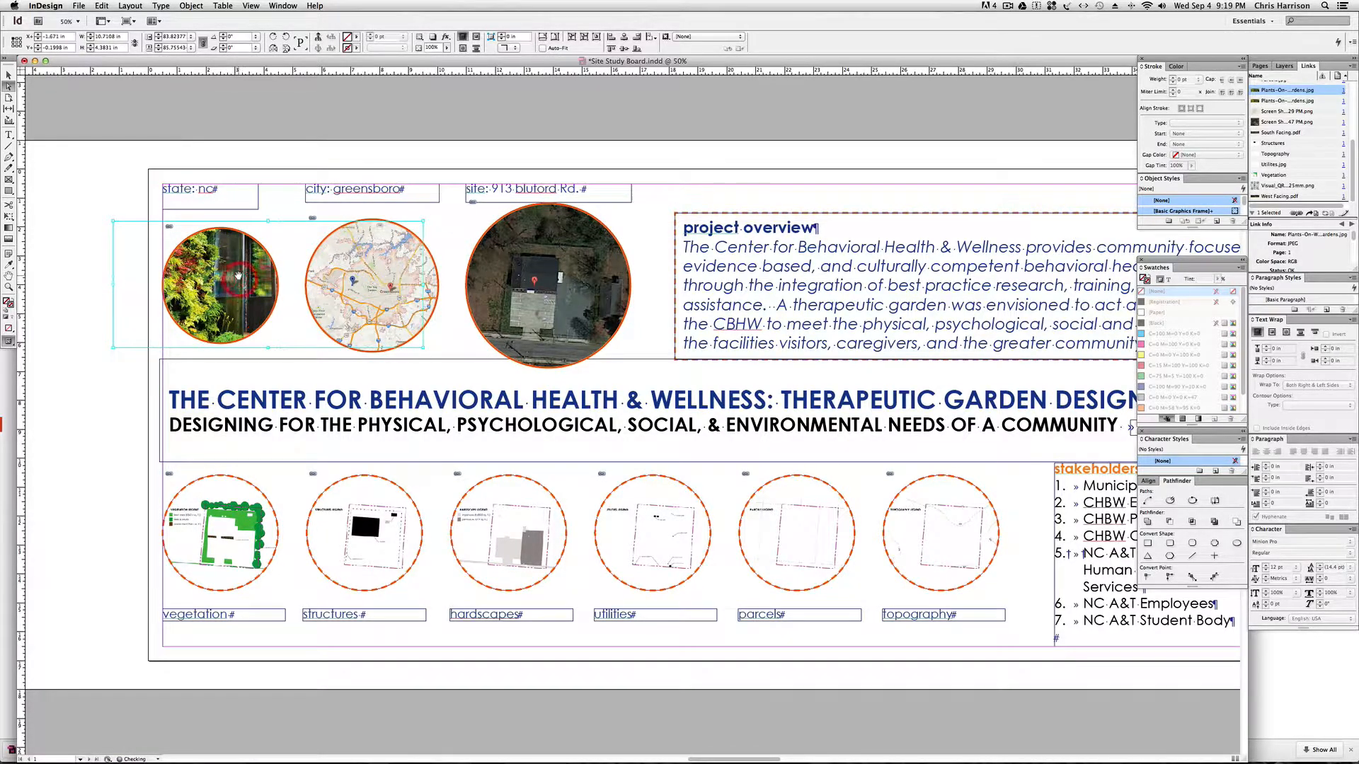
click(236, 144)
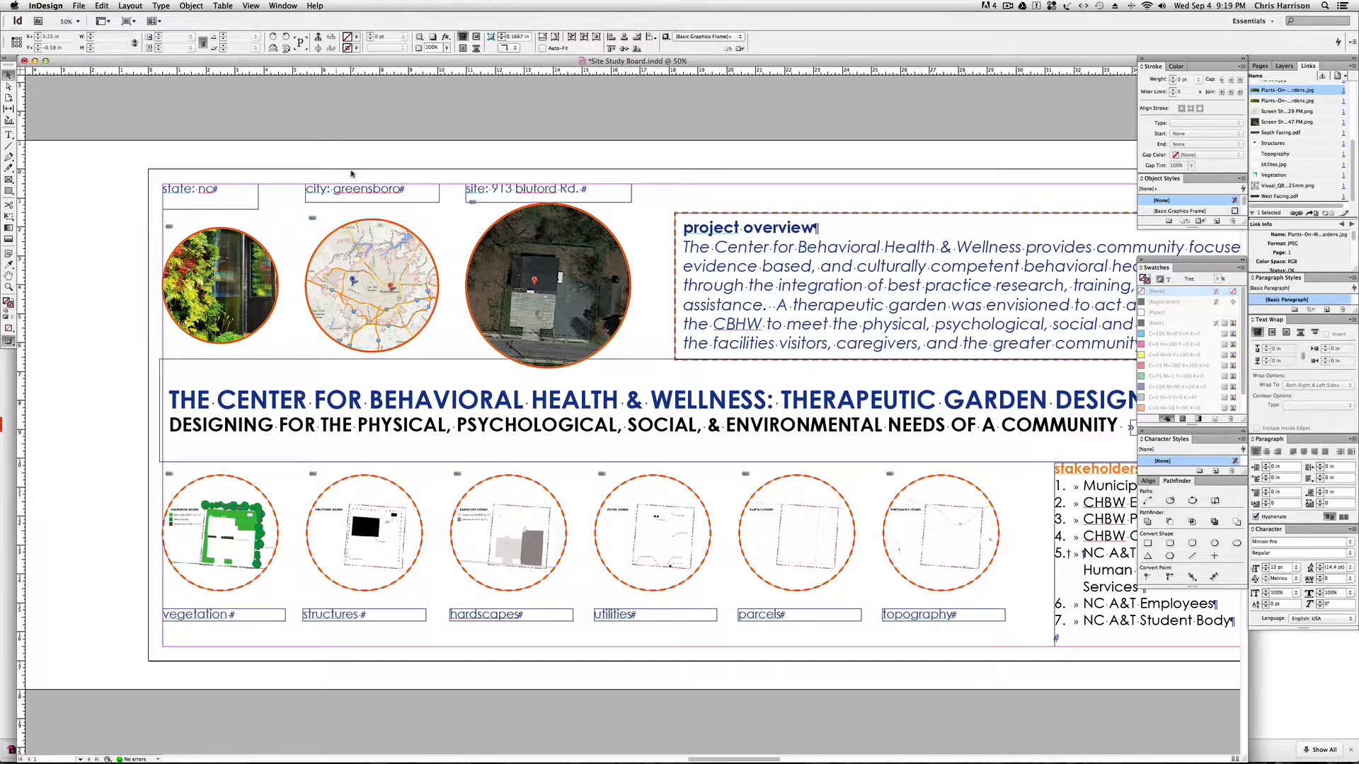
Examine the whole board, from the project overview through the site imagery, basemap and precedent images to public feedback, and back to the location images.
scroll(424, 233, right, 5)
scroll(743, 276, right, 4)
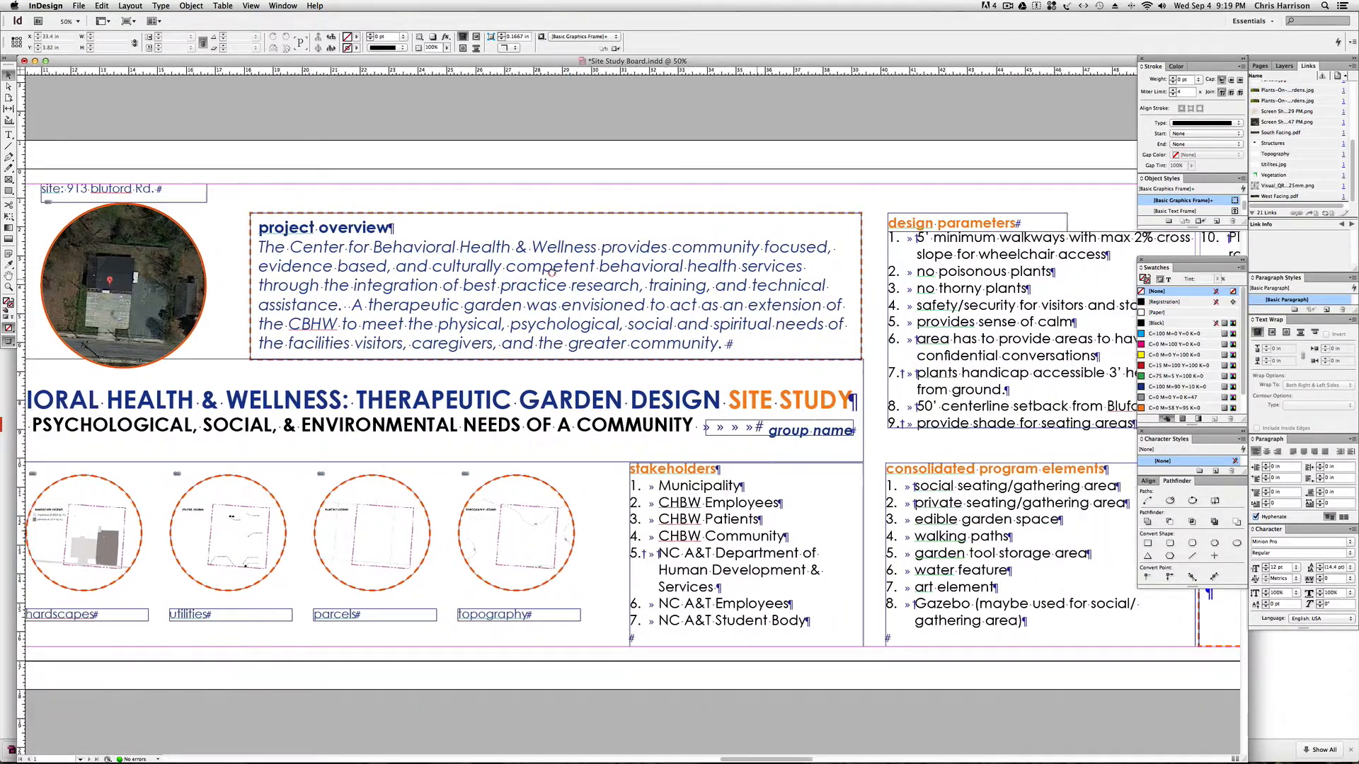
key(super+minus)
key(super+minus)
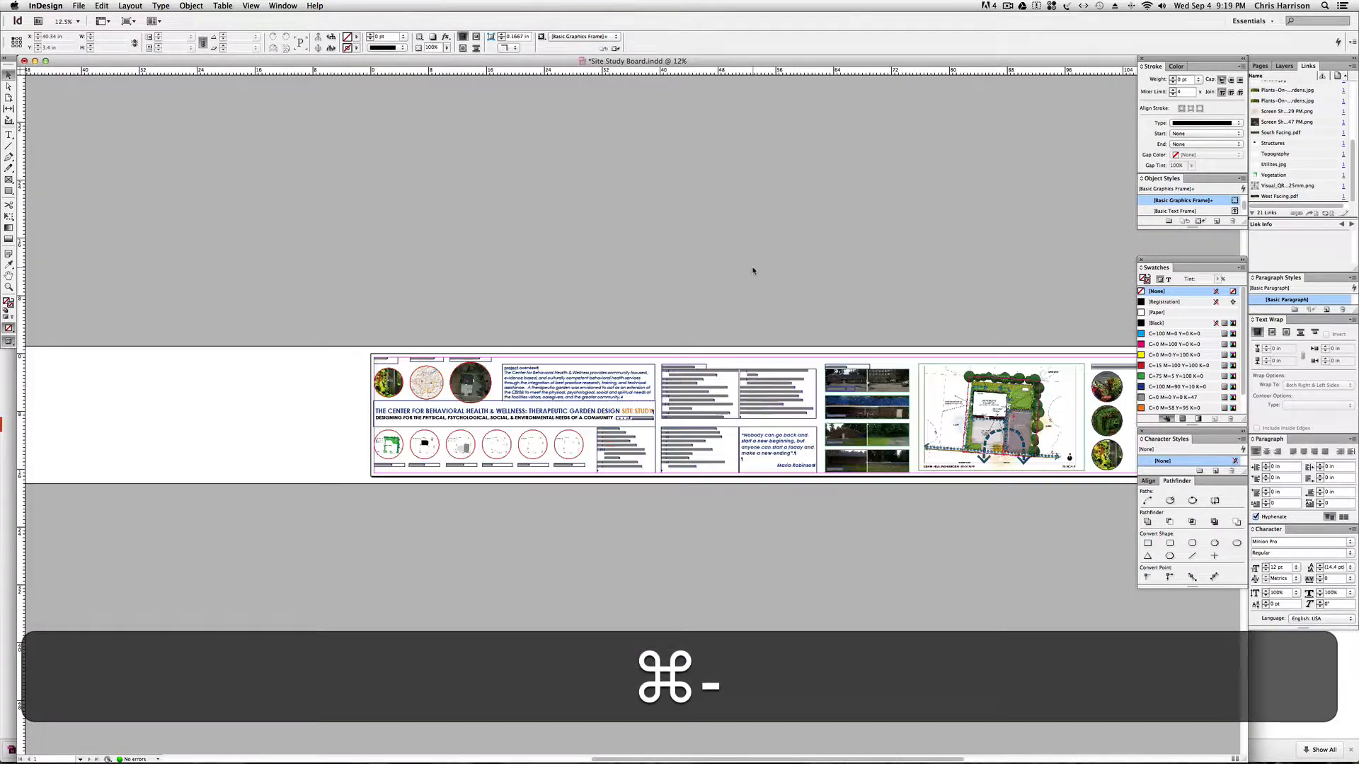
key(super+equal)
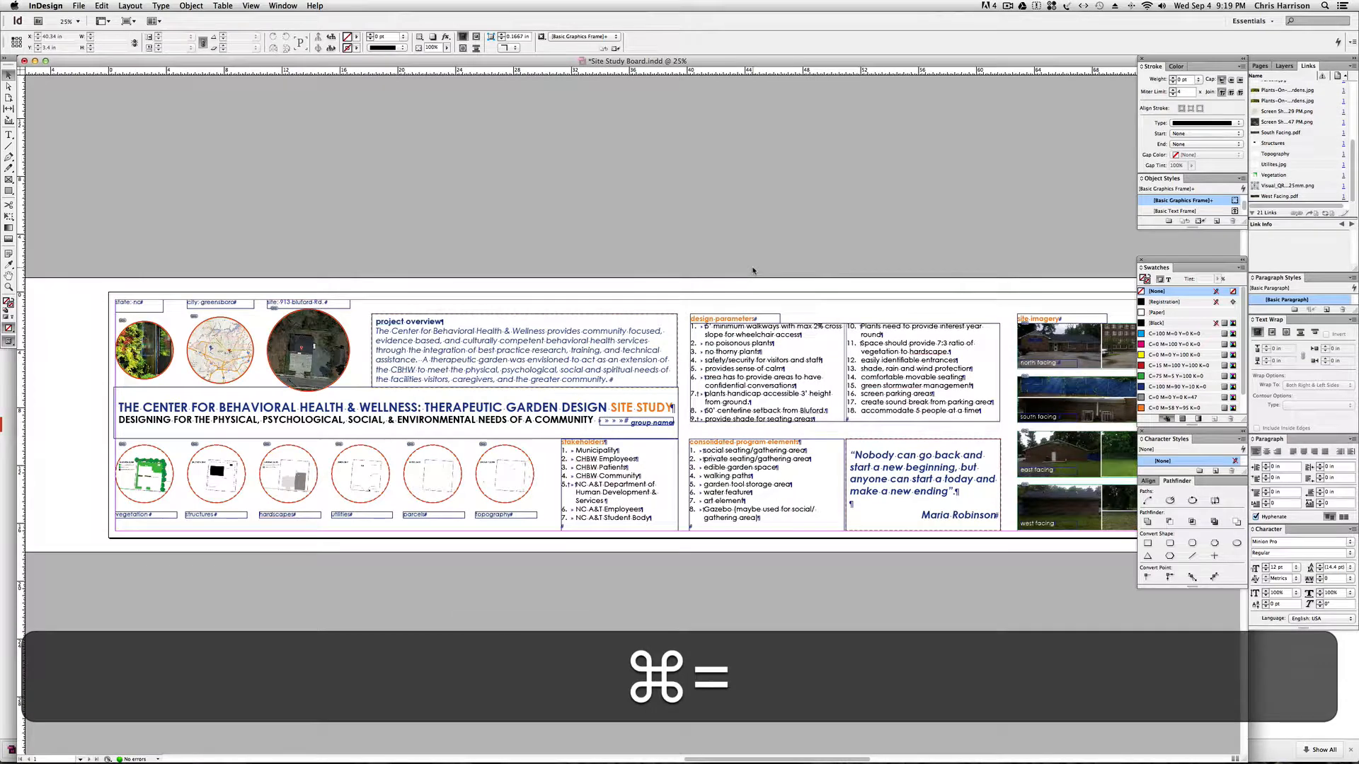
scroll(743, 271, right, 5)
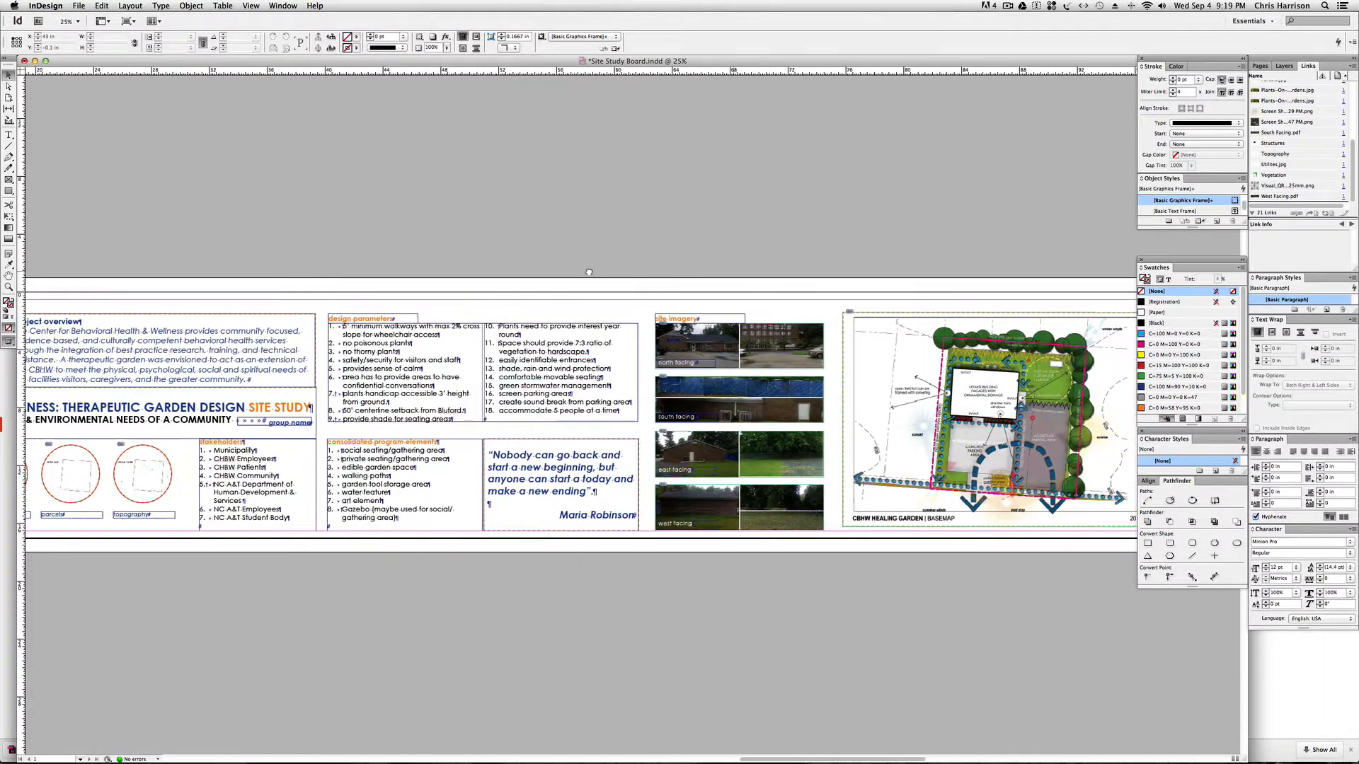
scroll(589, 272, right, 5)
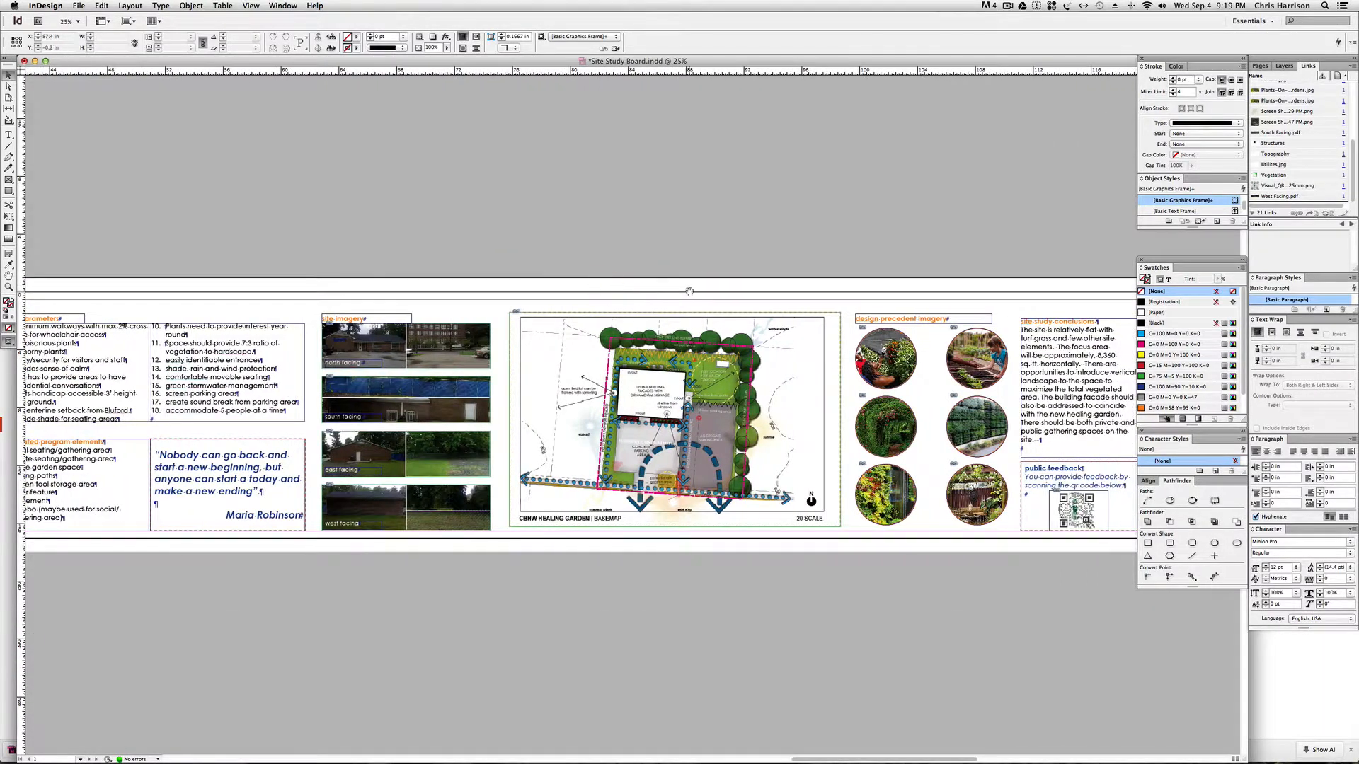
scroll(689, 291, right, 4)
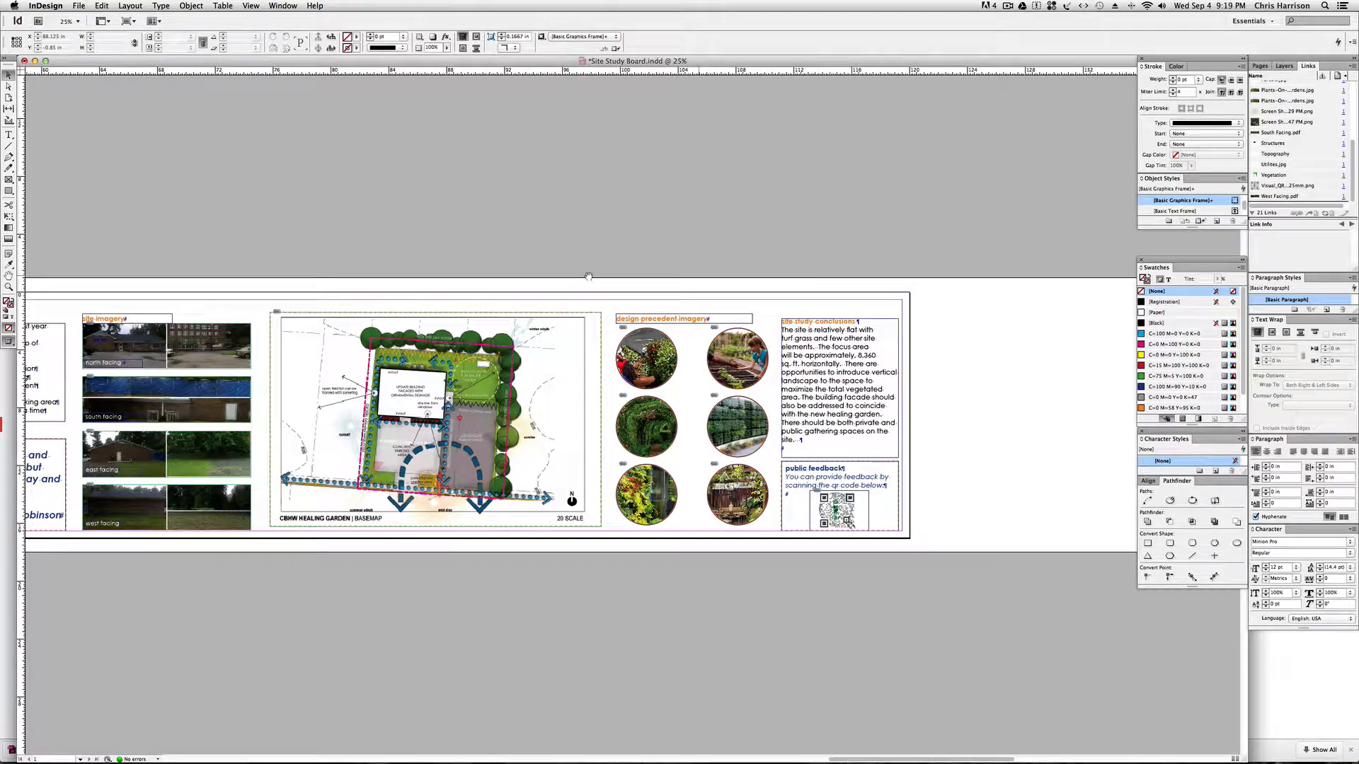
drag(394, 300, 694, 308)
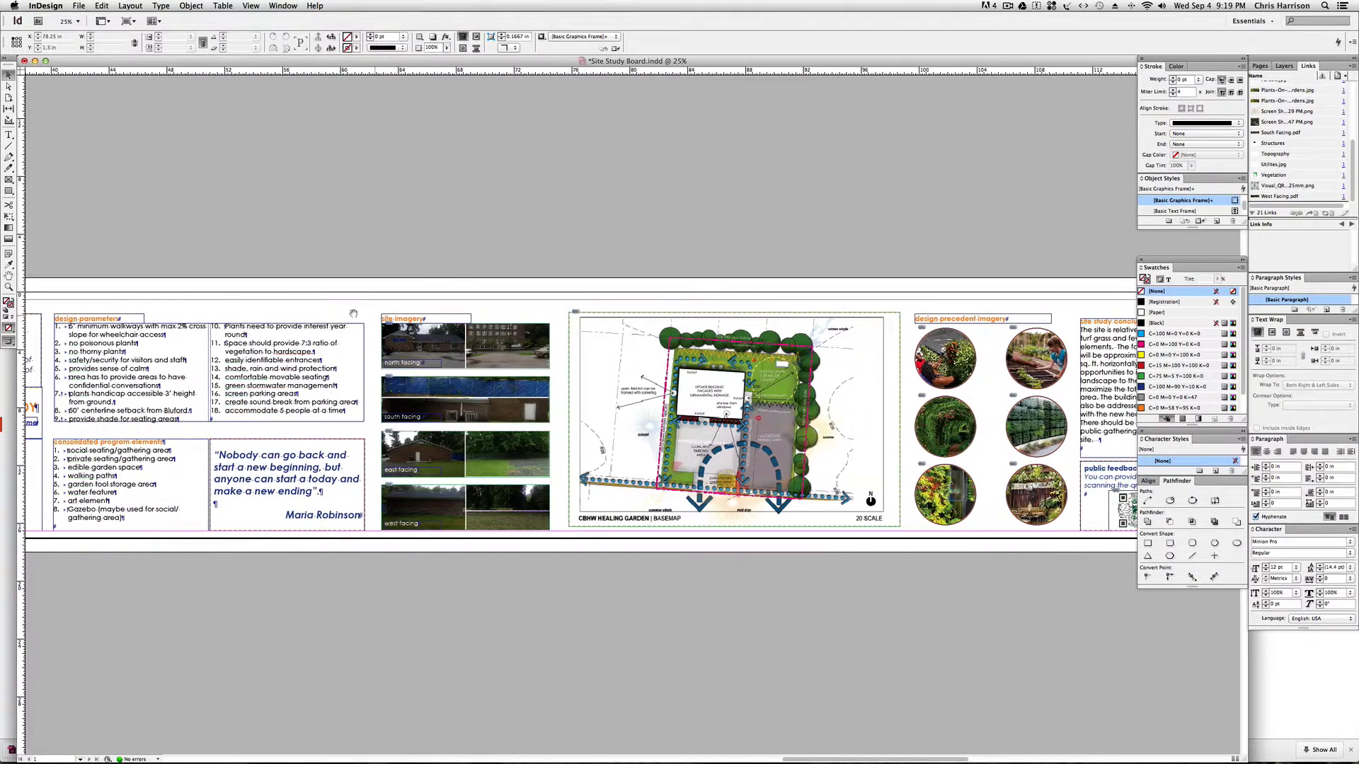
drag(321, 311, 402, 306)
drag(313, 307, 500, 305)
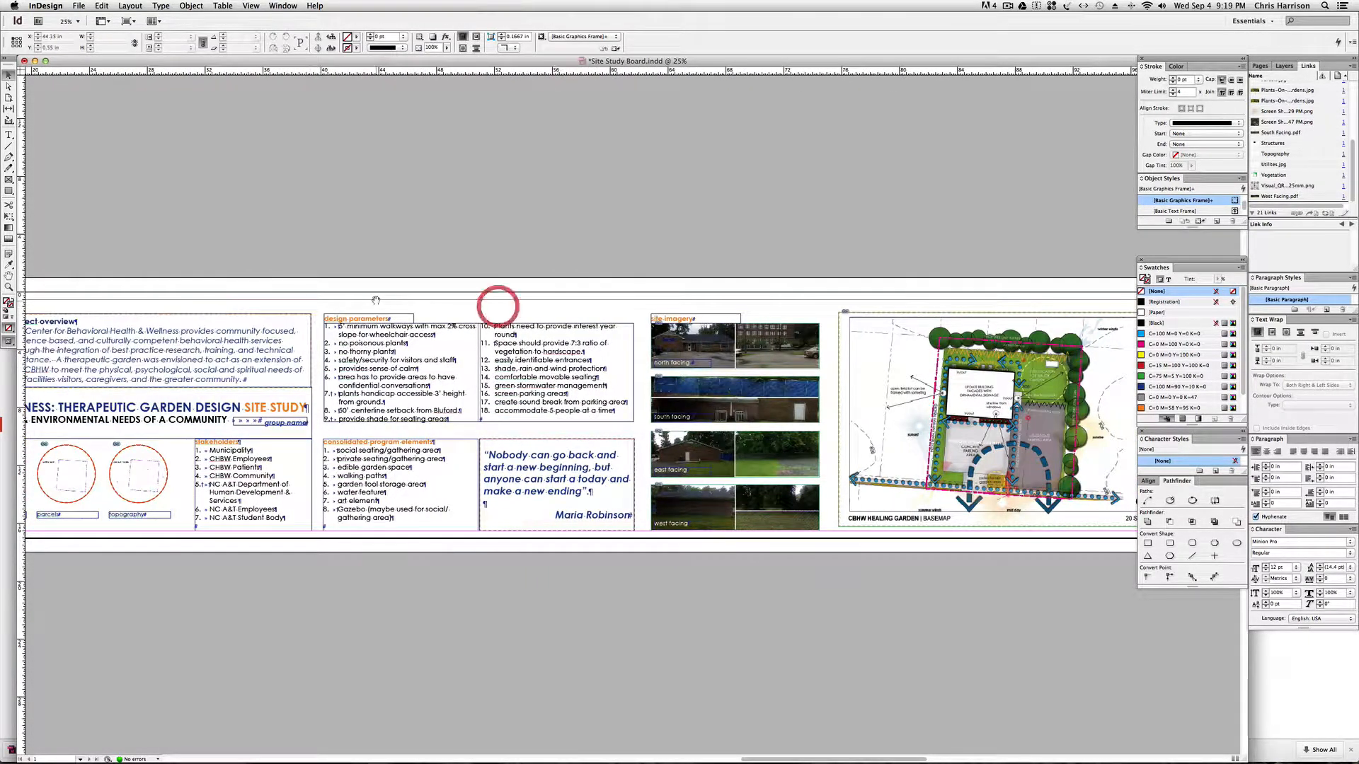
drag(162, 307, 400, 307)
drag(217, 309, 373, 310)
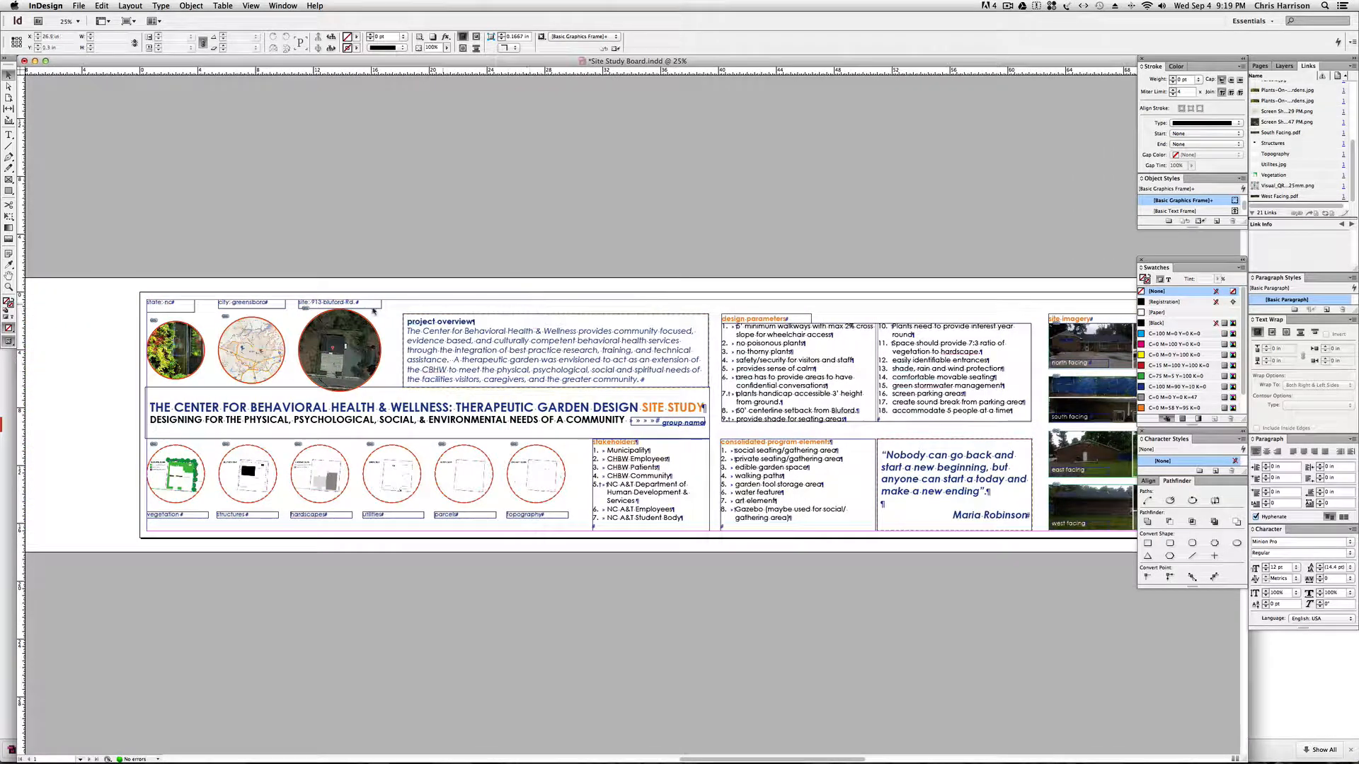
key(super+equal)
key(super+equal)
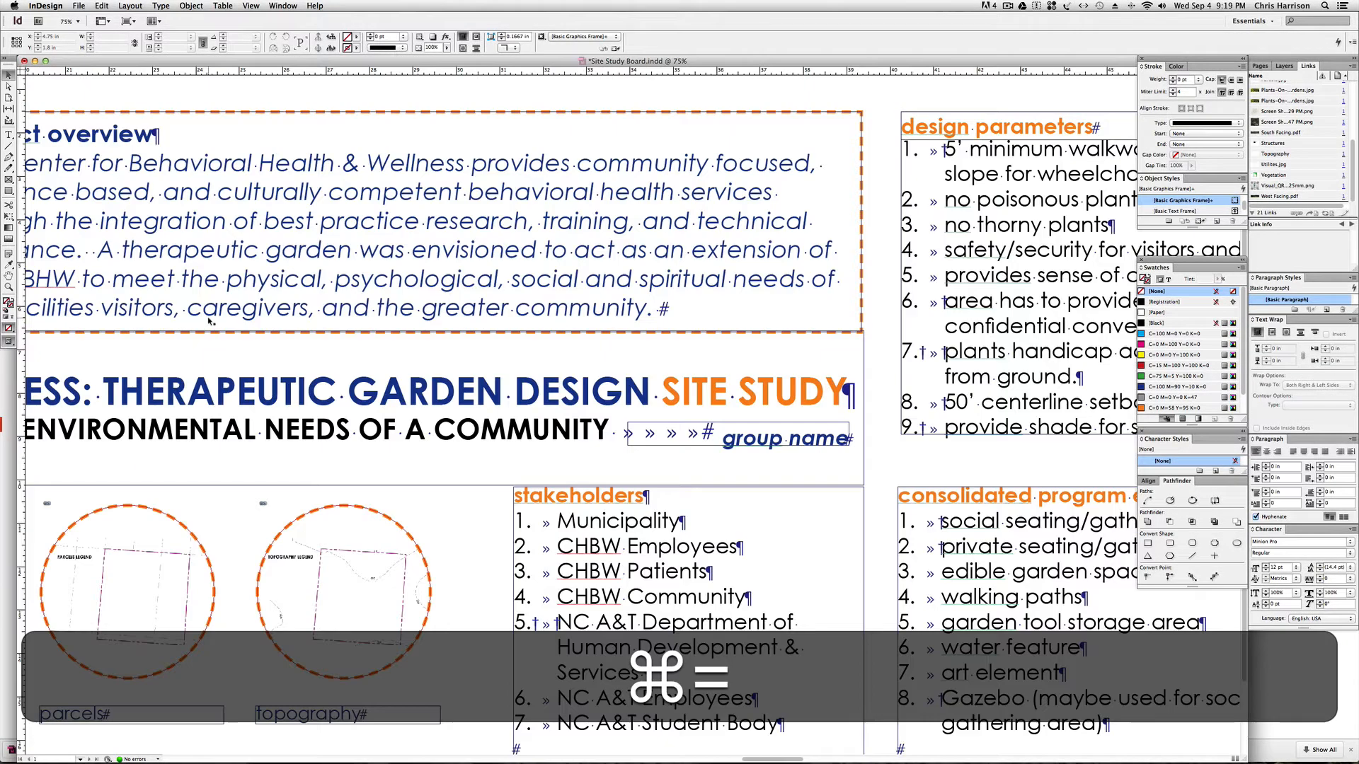
scroll(209, 321, left, 10)
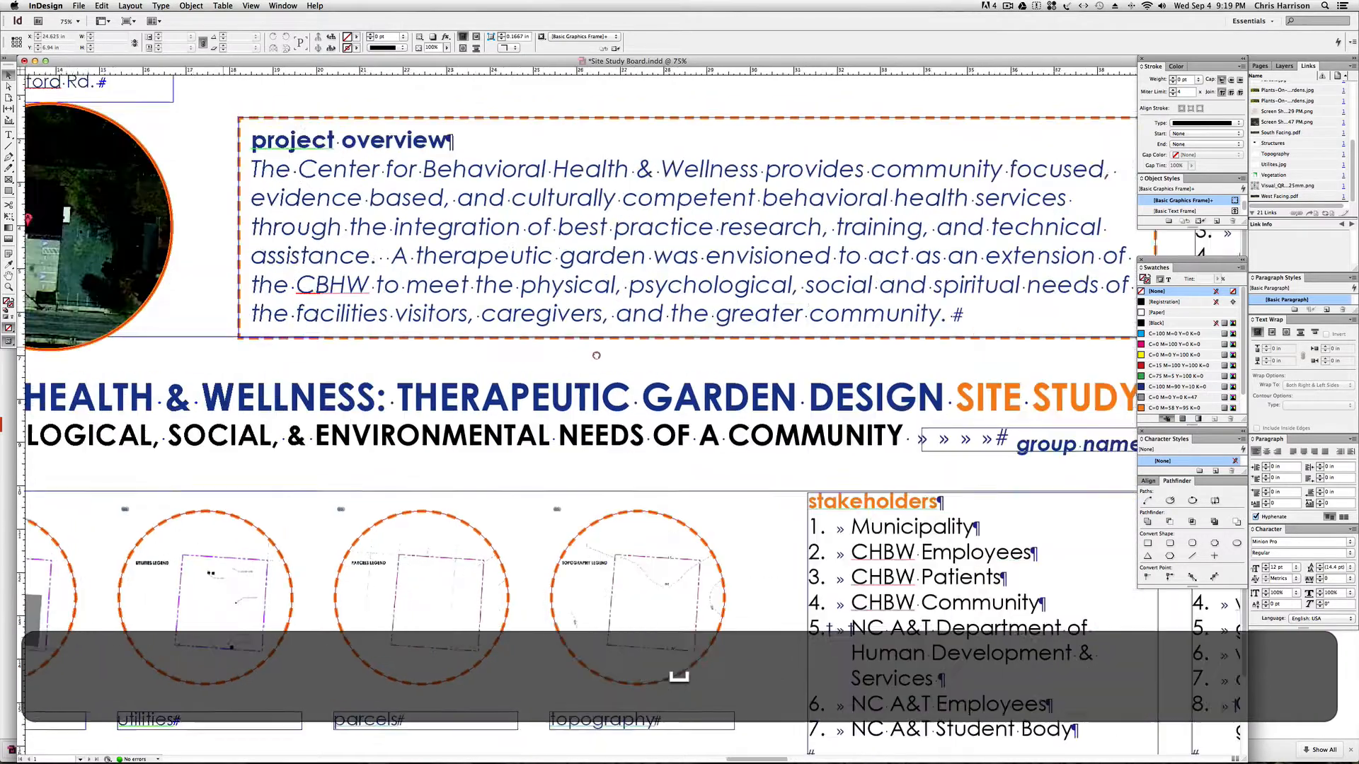
scroll(422, 355, left, 10)
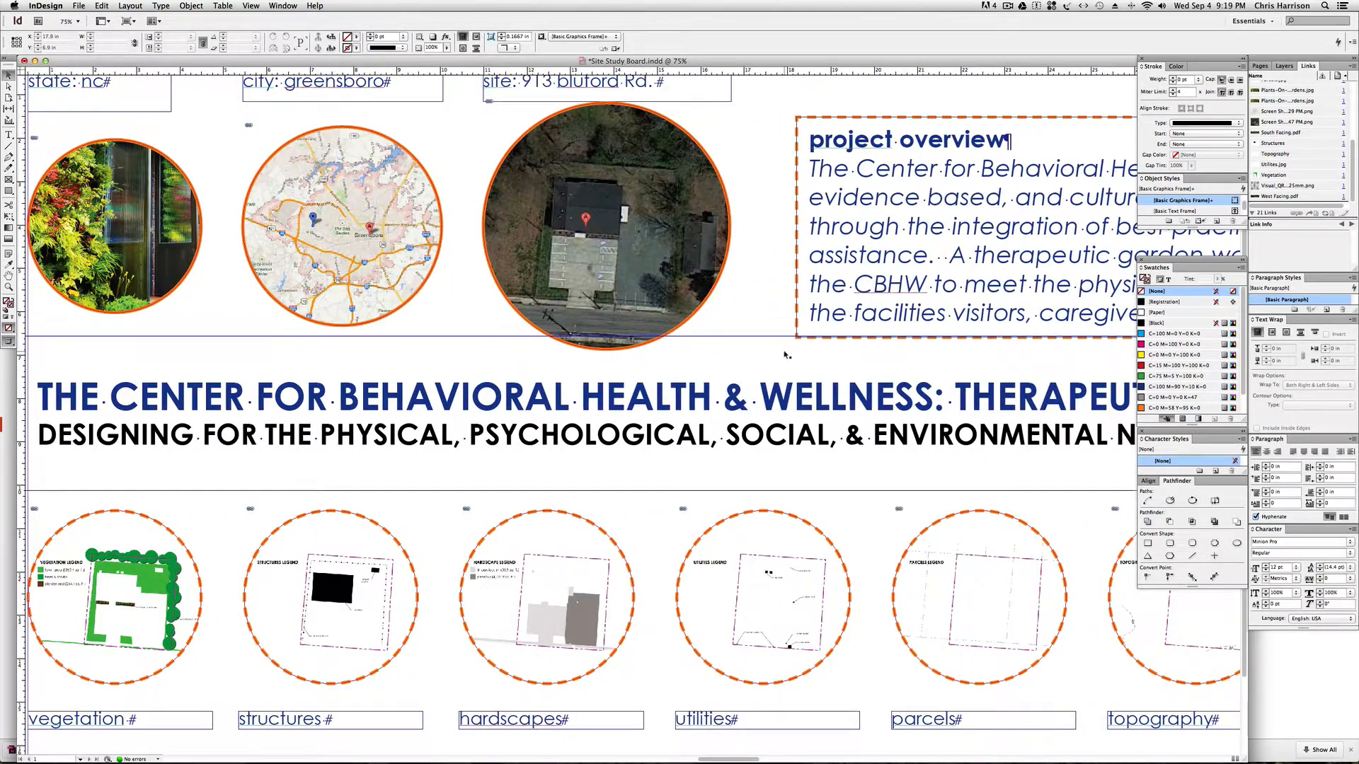
Show the start of the board at 25% zoom in Preview mode, with guides and frame edges hidden.
key(super+minus)
key(super+minus)
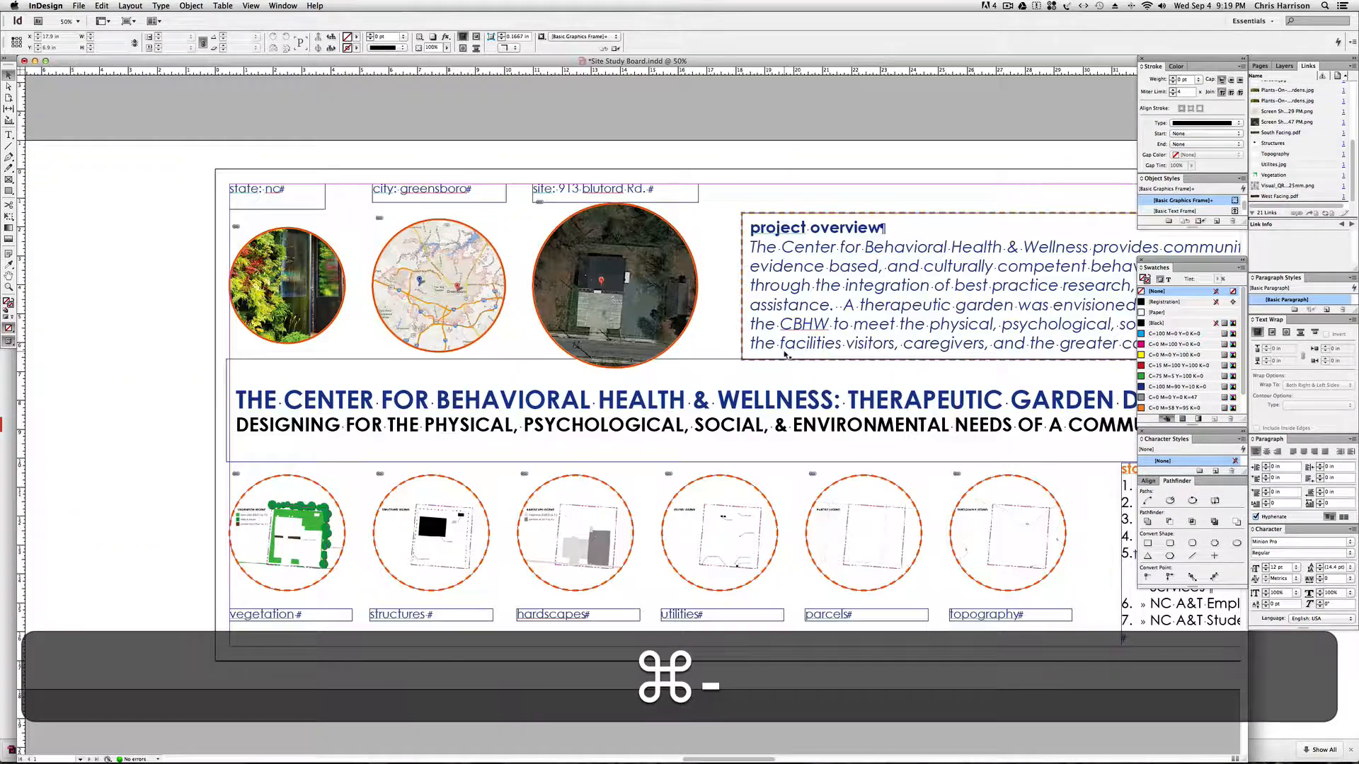
key(space)
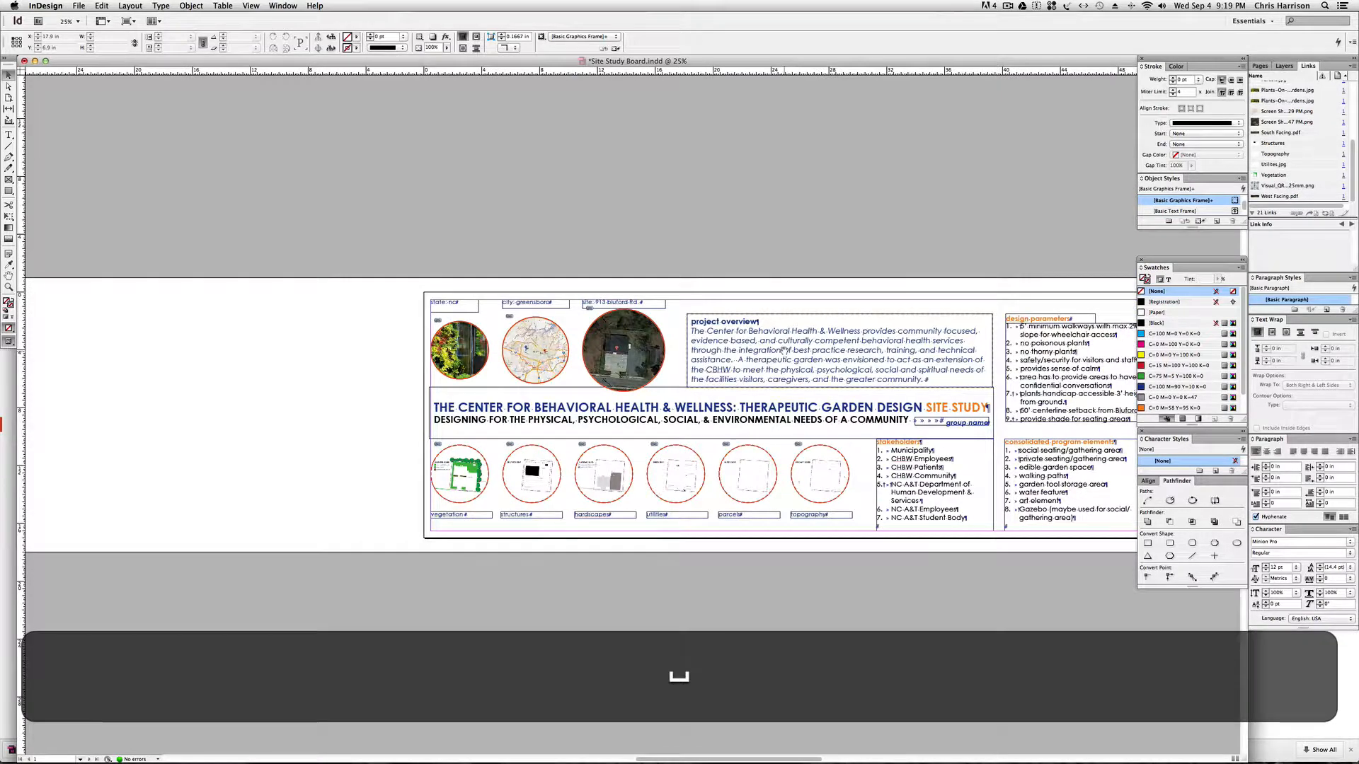
drag(832, 311, 580, 291)
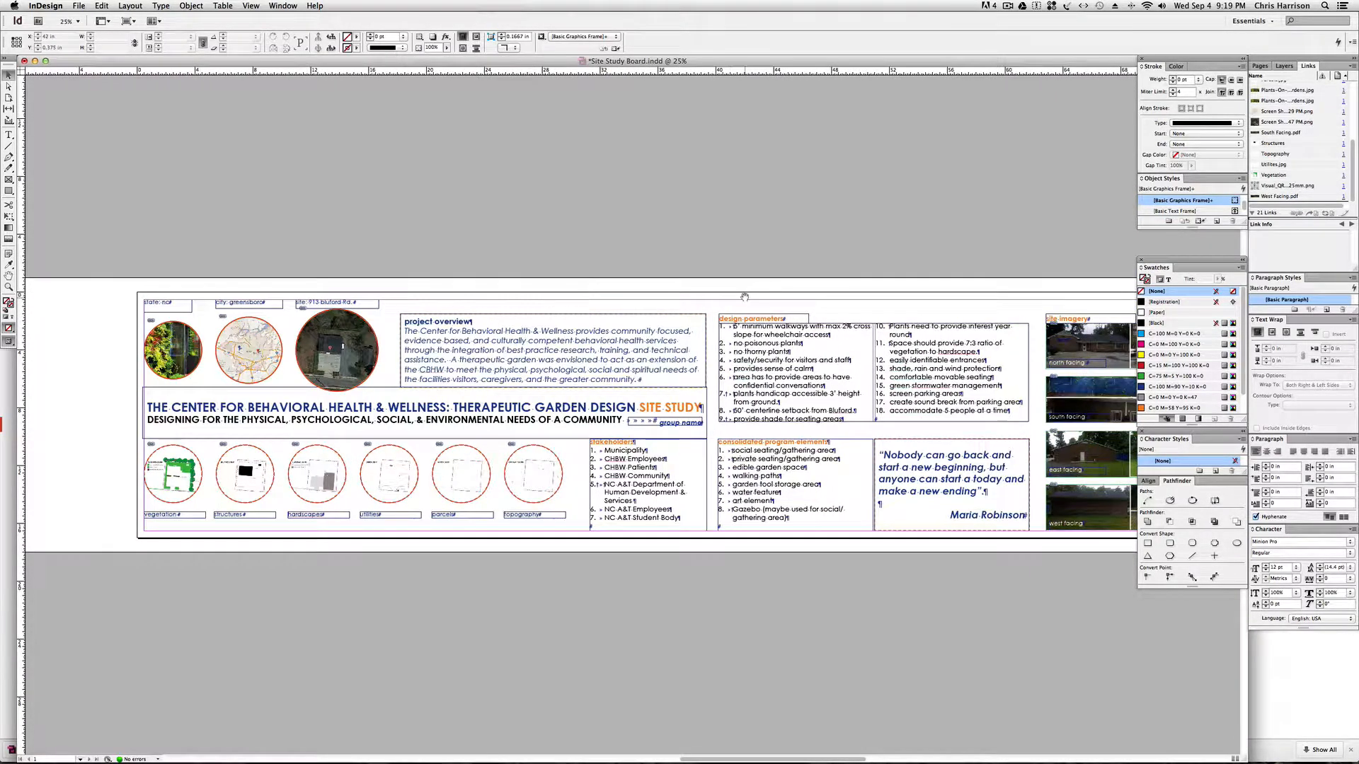
drag(745, 297, 734, 298)
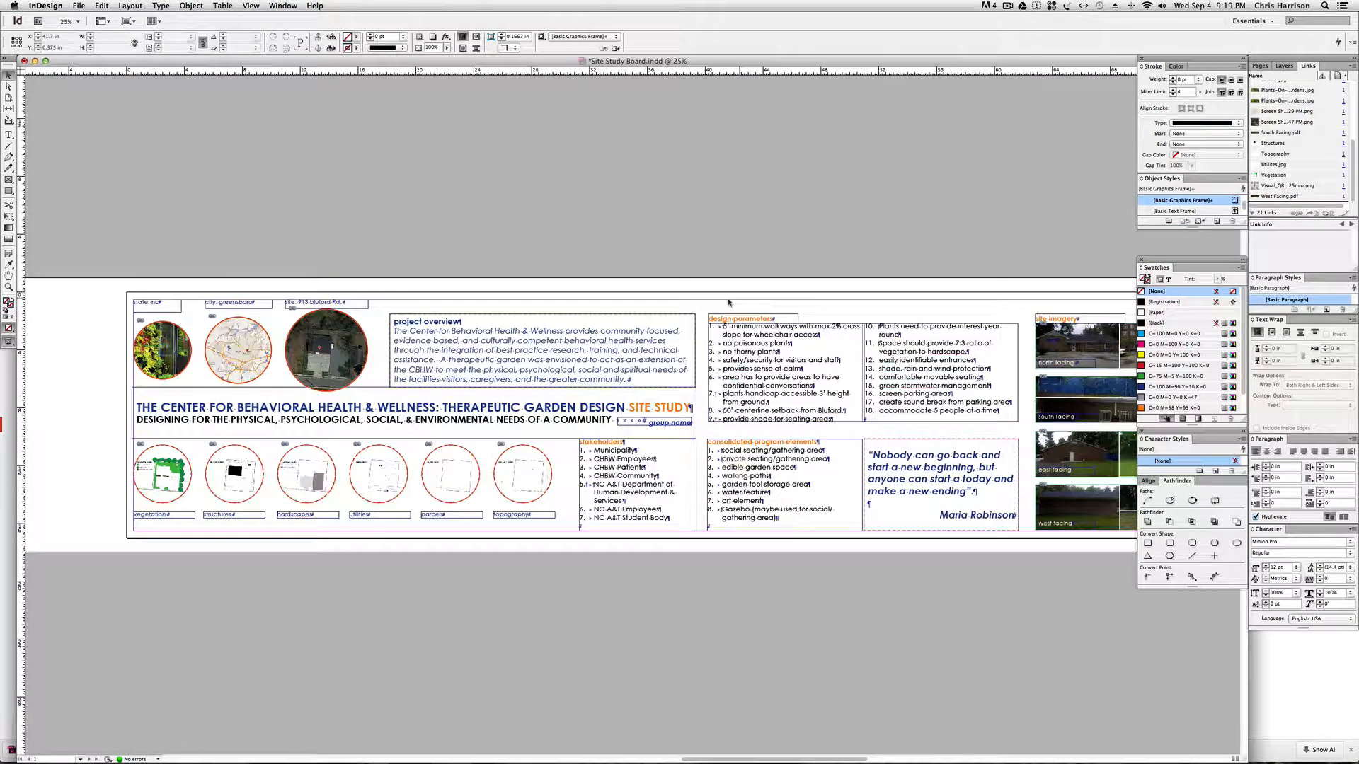
key(w)
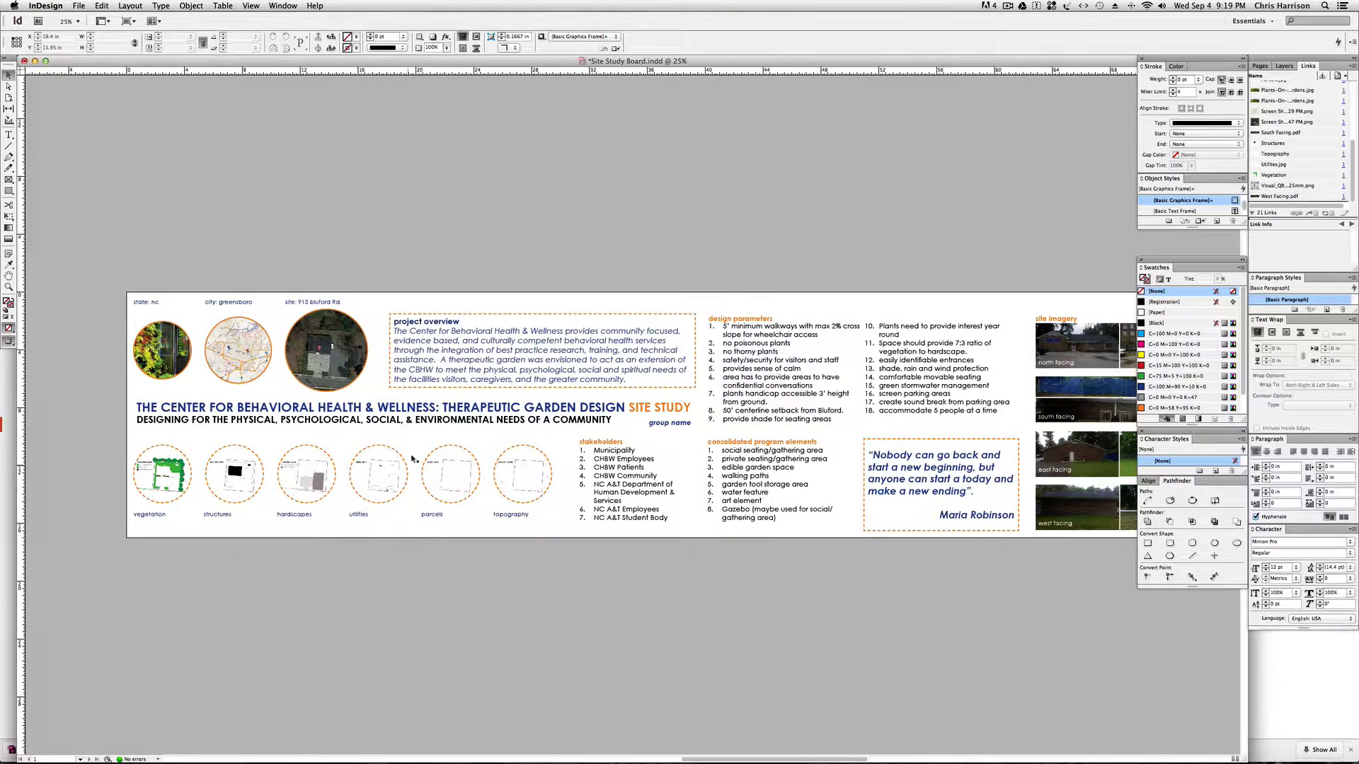
drag(693, 436, 658, 437)
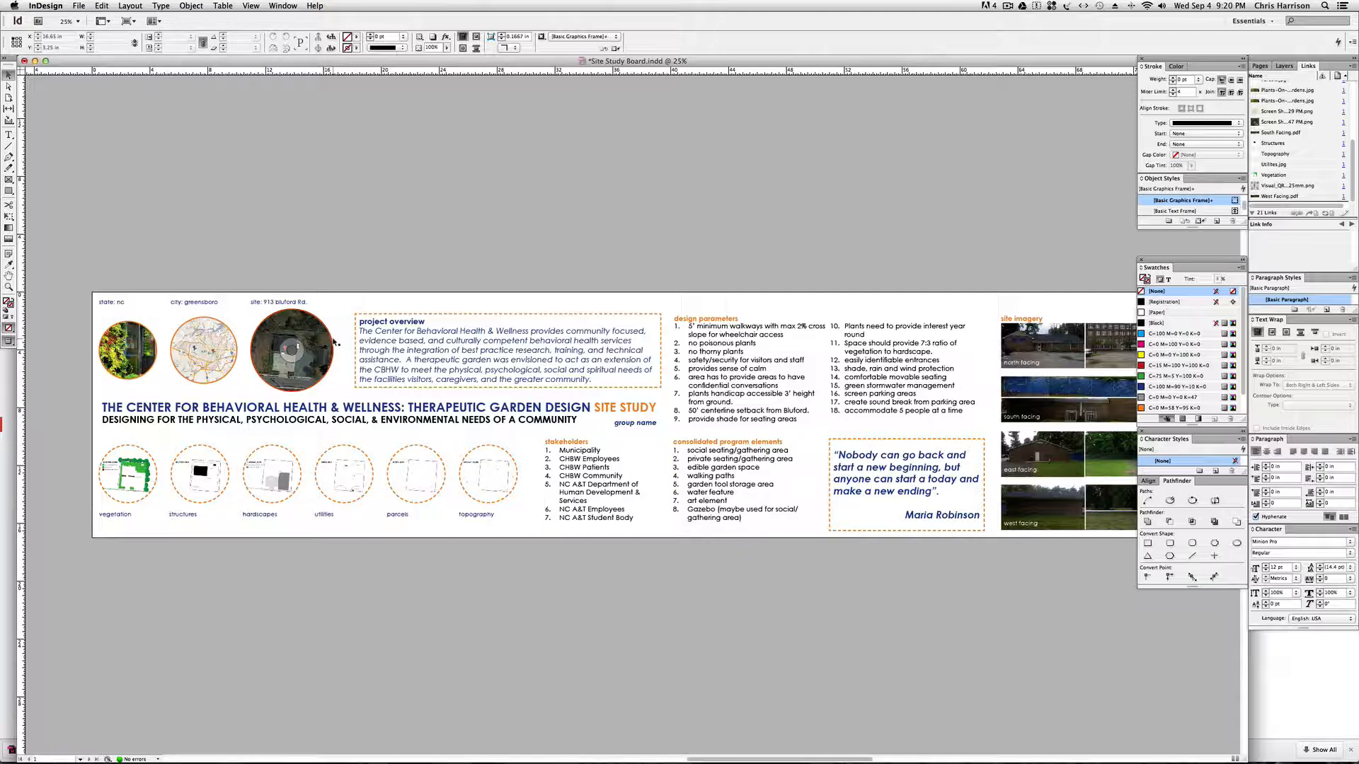
Place a duplicate of the circular city map over the board's lower edge, at the consolidated program elements list.
click(224, 375)
drag(223, 365, 708, 544)
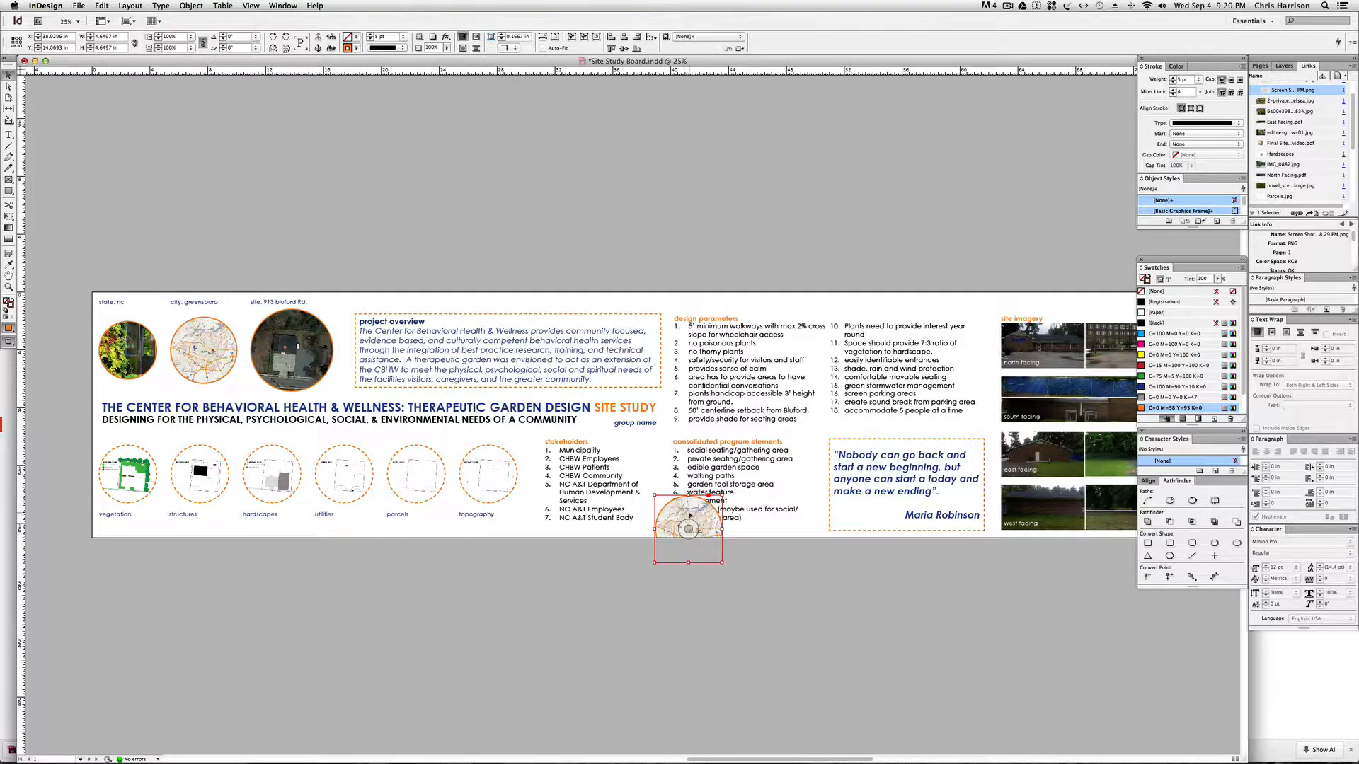
right_click(690, 516)
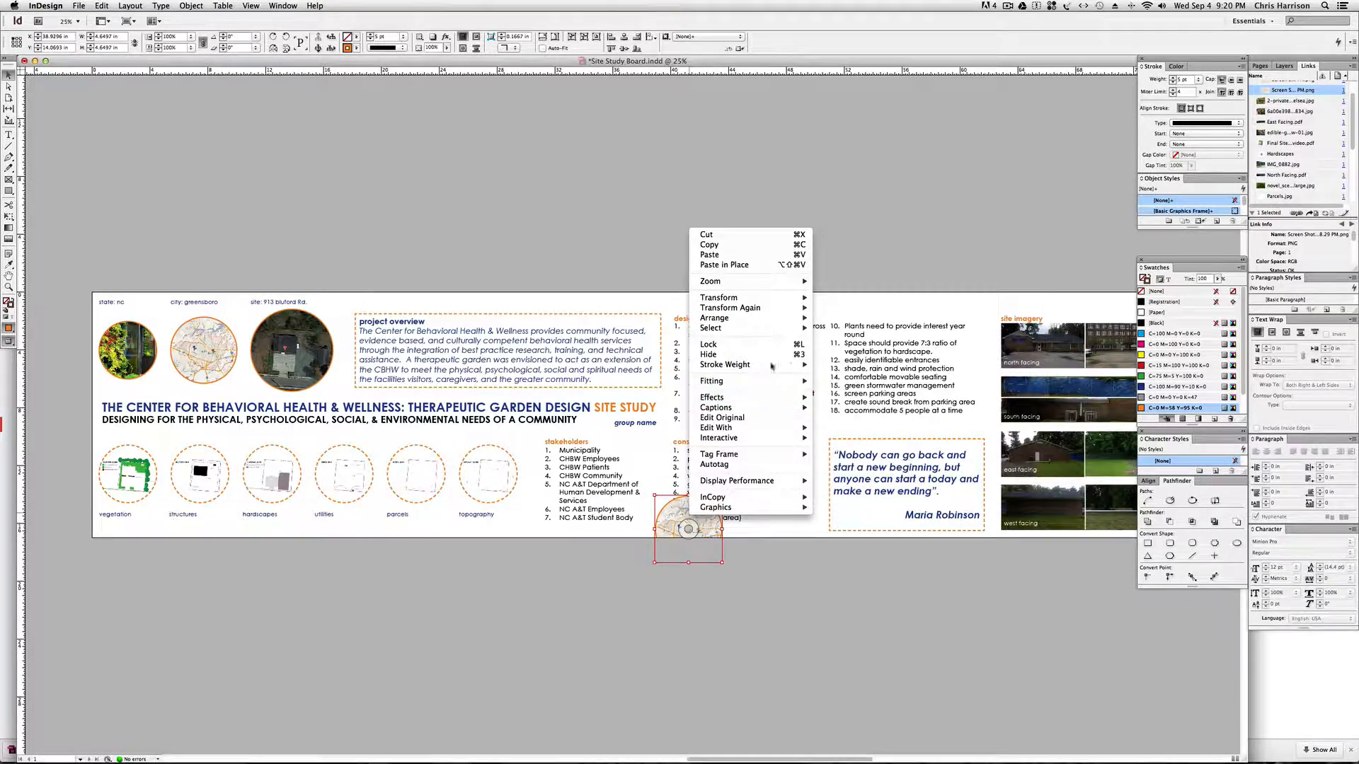
mouse_move(777, 384)
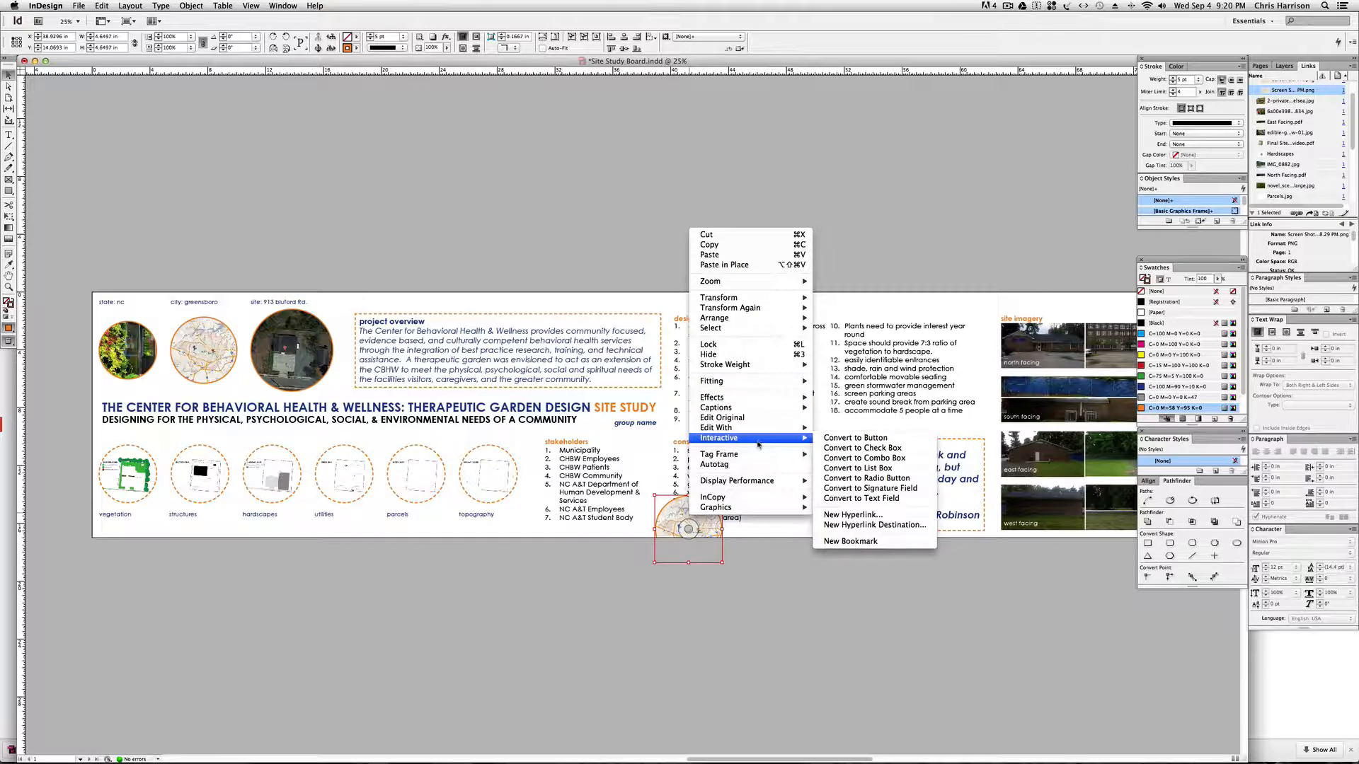
mouse_move(769, 328)
key(Escape)
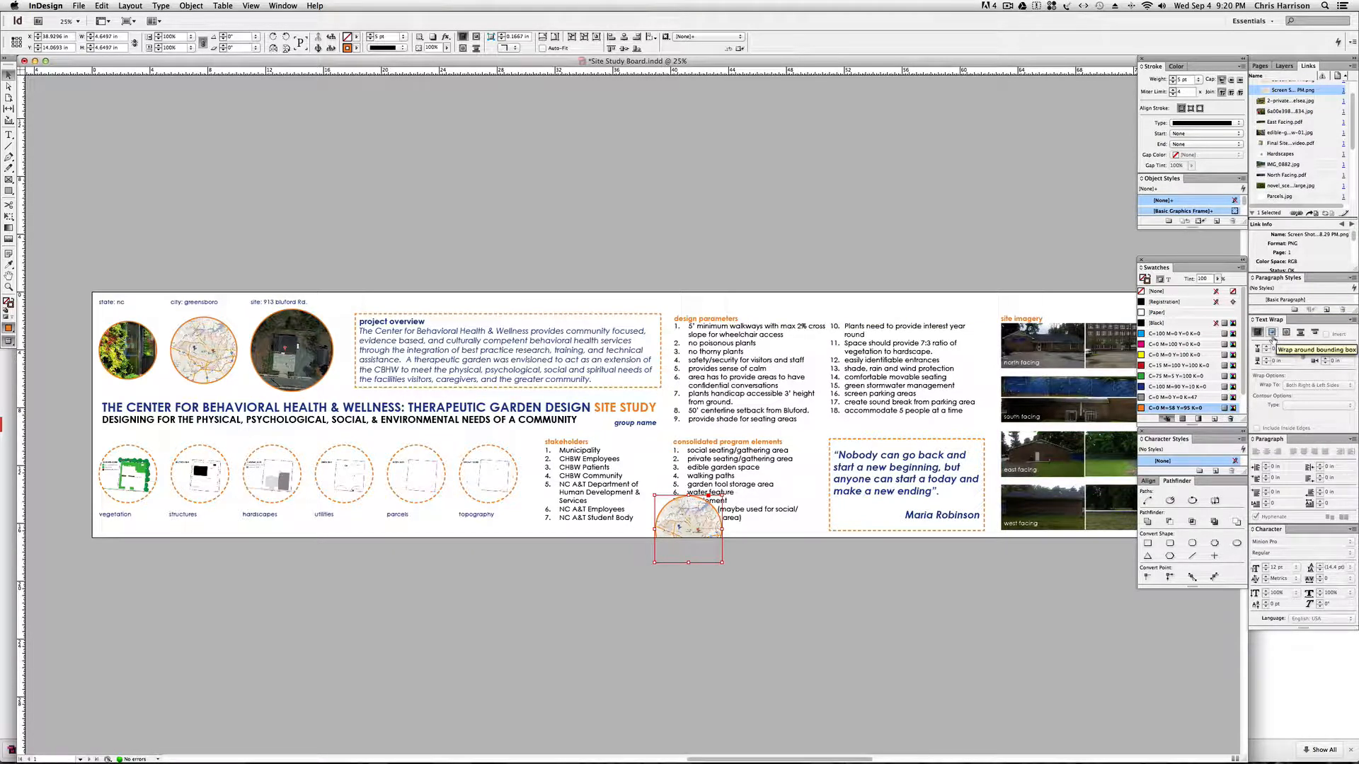
Wrap the consolidated program elements text around the duplicate city map, trying the bounding box option before settling on its object shape.
click(1273, 338)
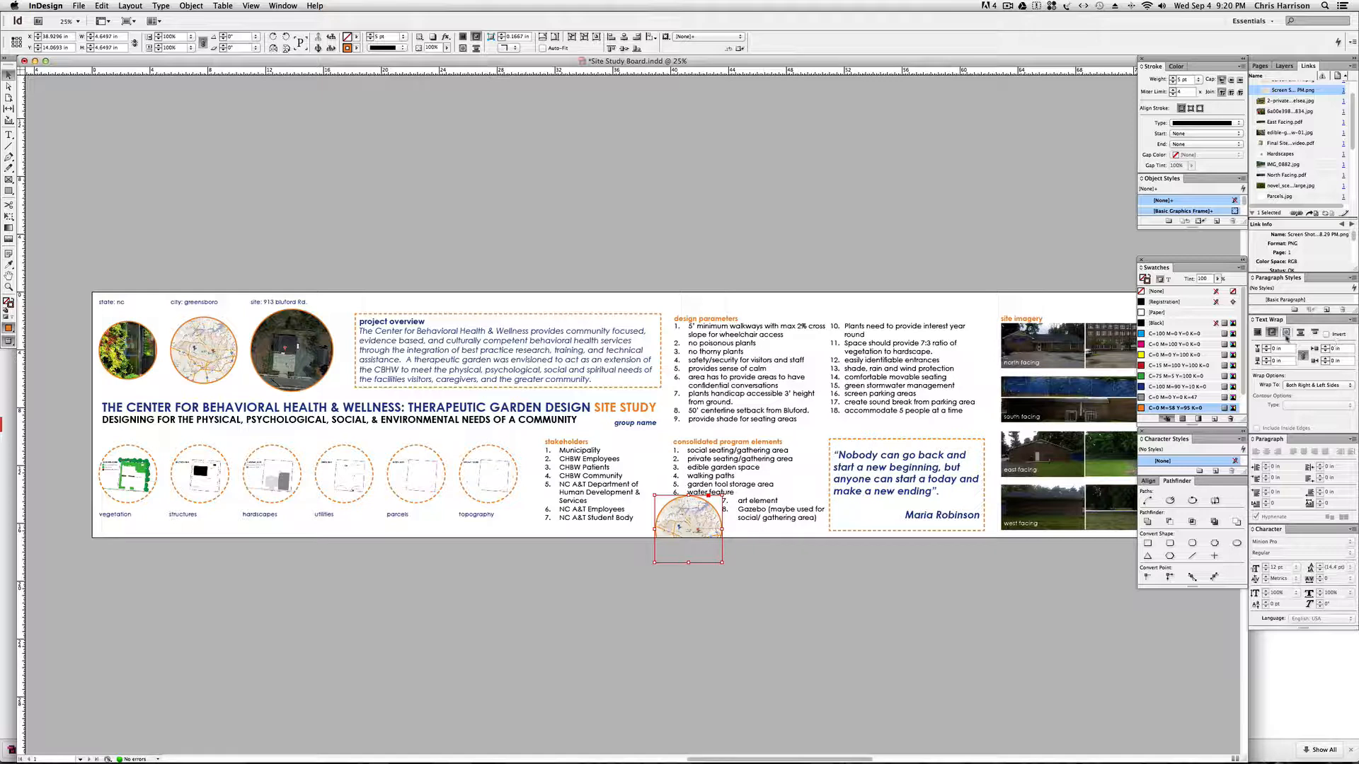
click(1286, 333)
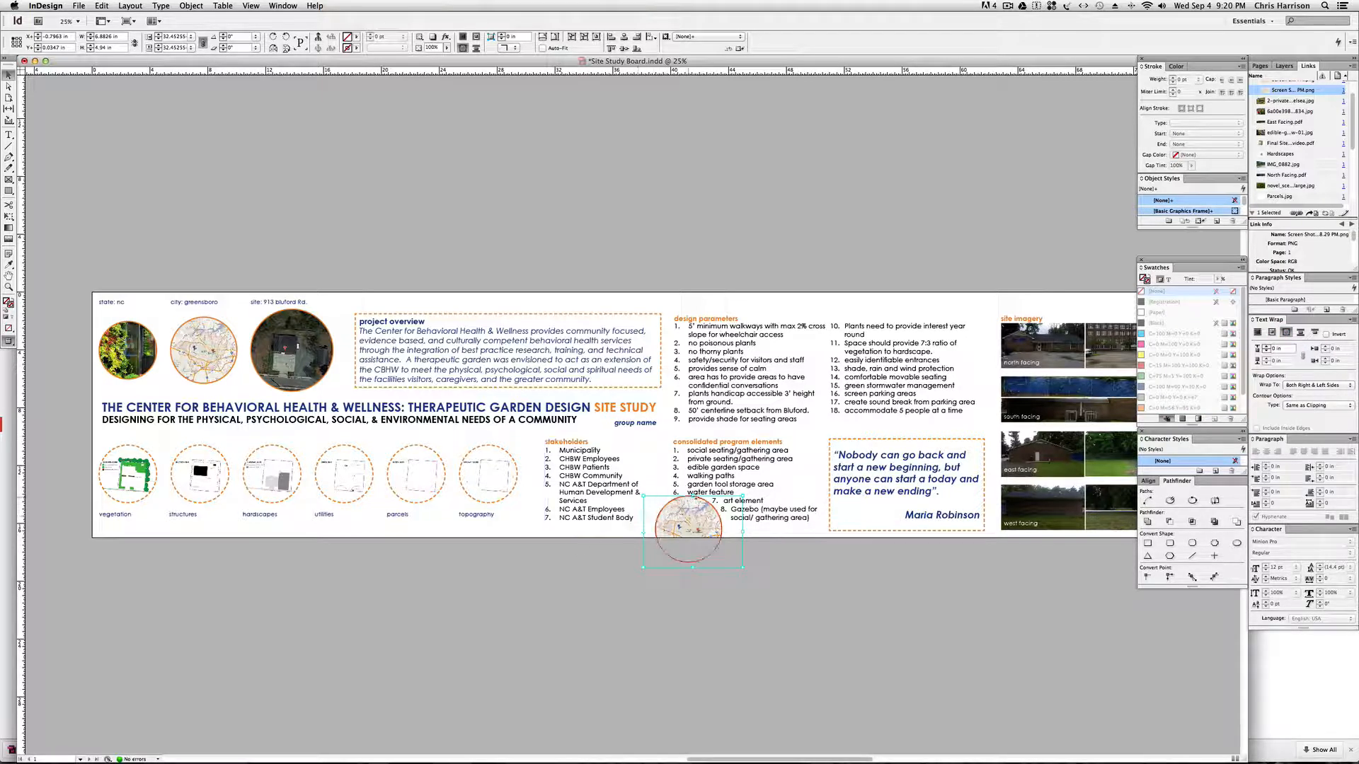
click(746, 517)
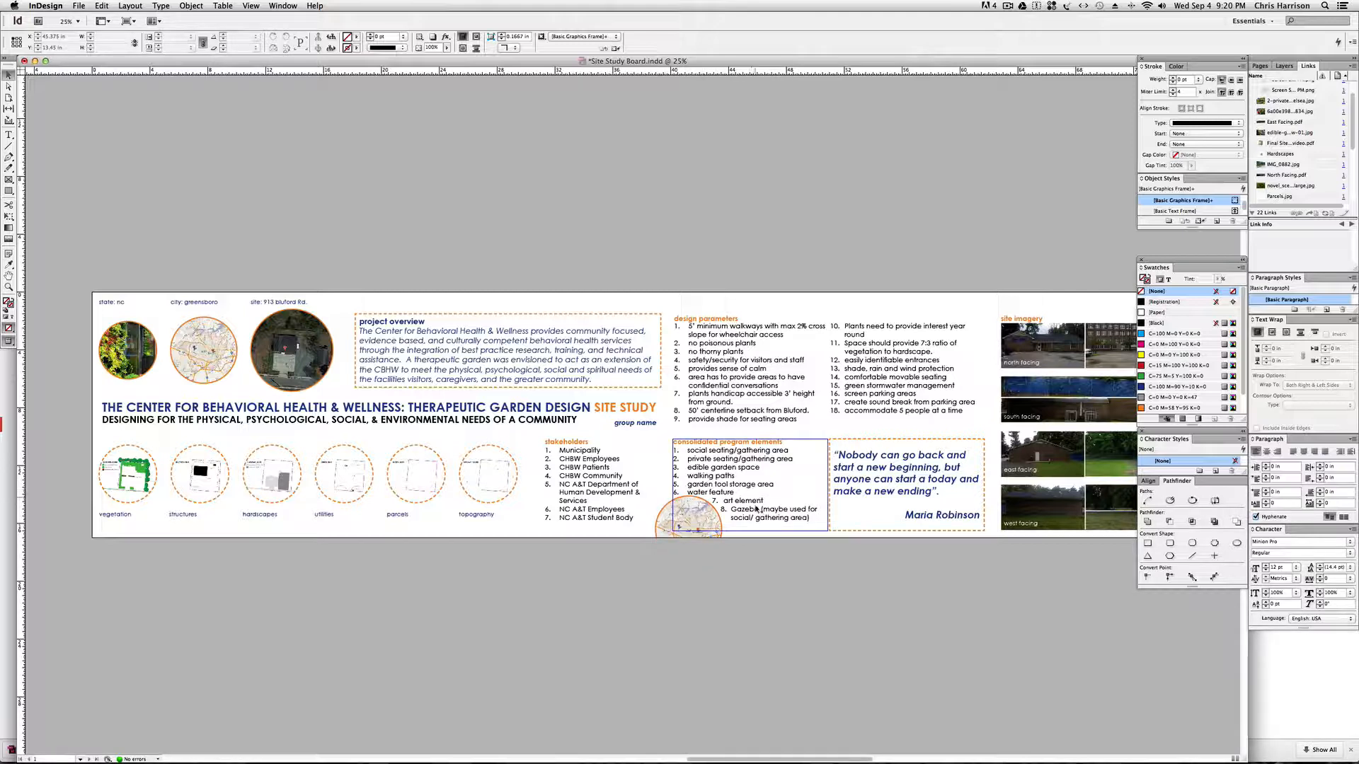
Delete the duplicate city map from the board's lower edge.
click(704, 532)
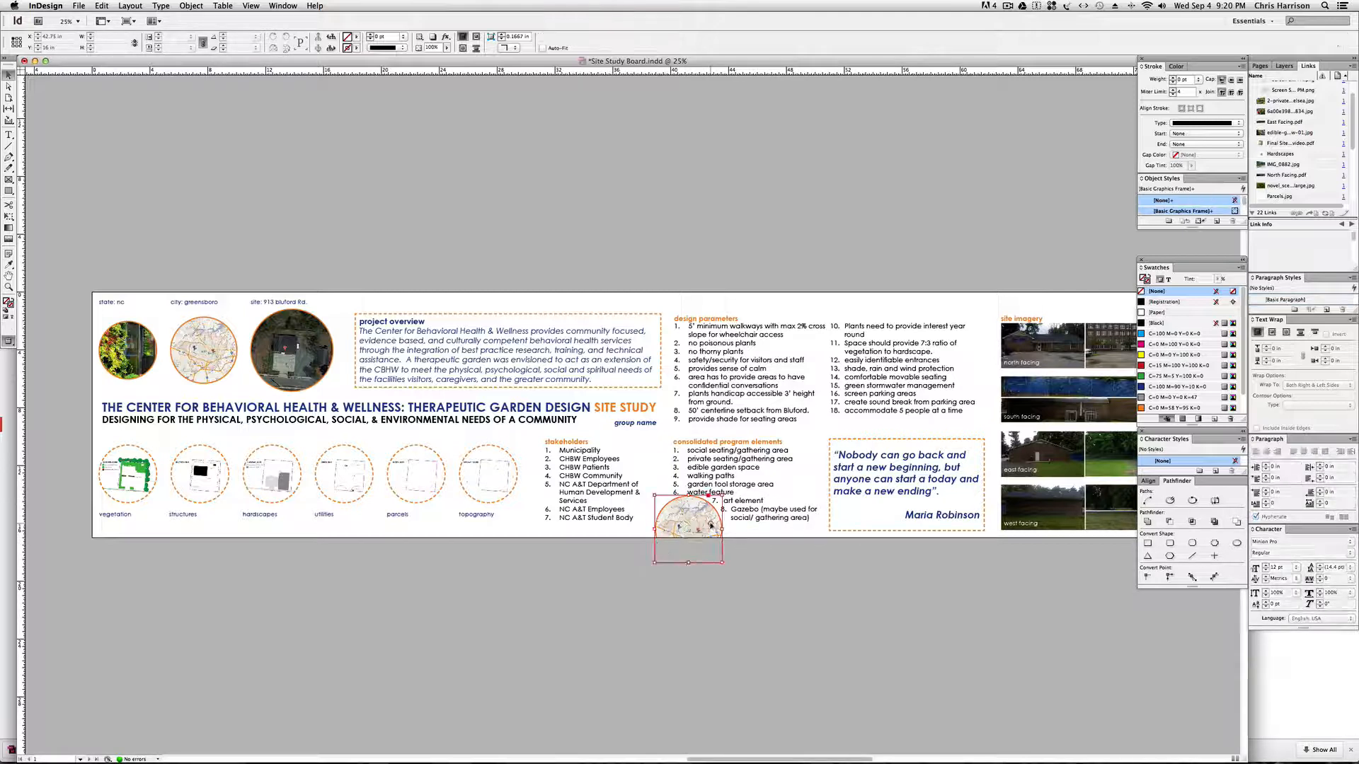
key(Delete)
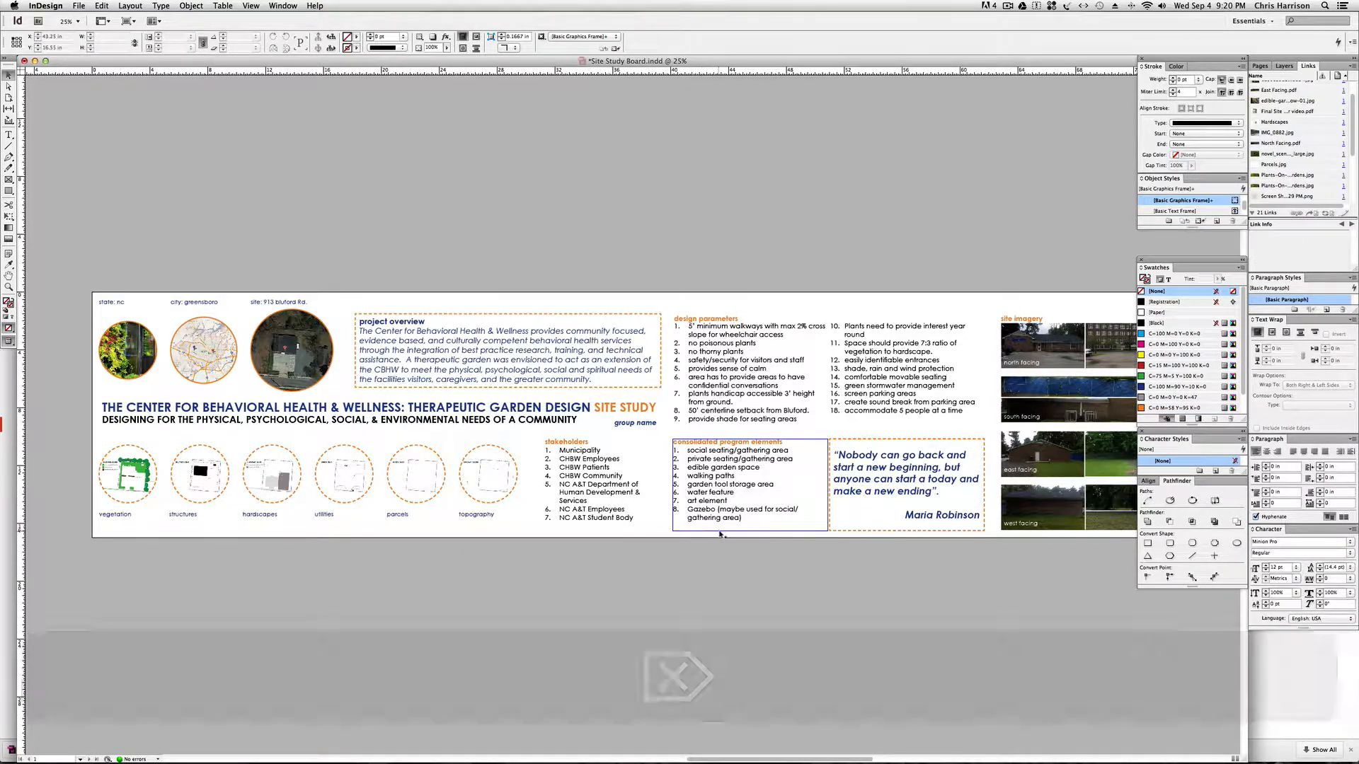
Examine the board from the program elements through the basemap to public feedback, and return to the site imagery at 50% zoom.
key(space)
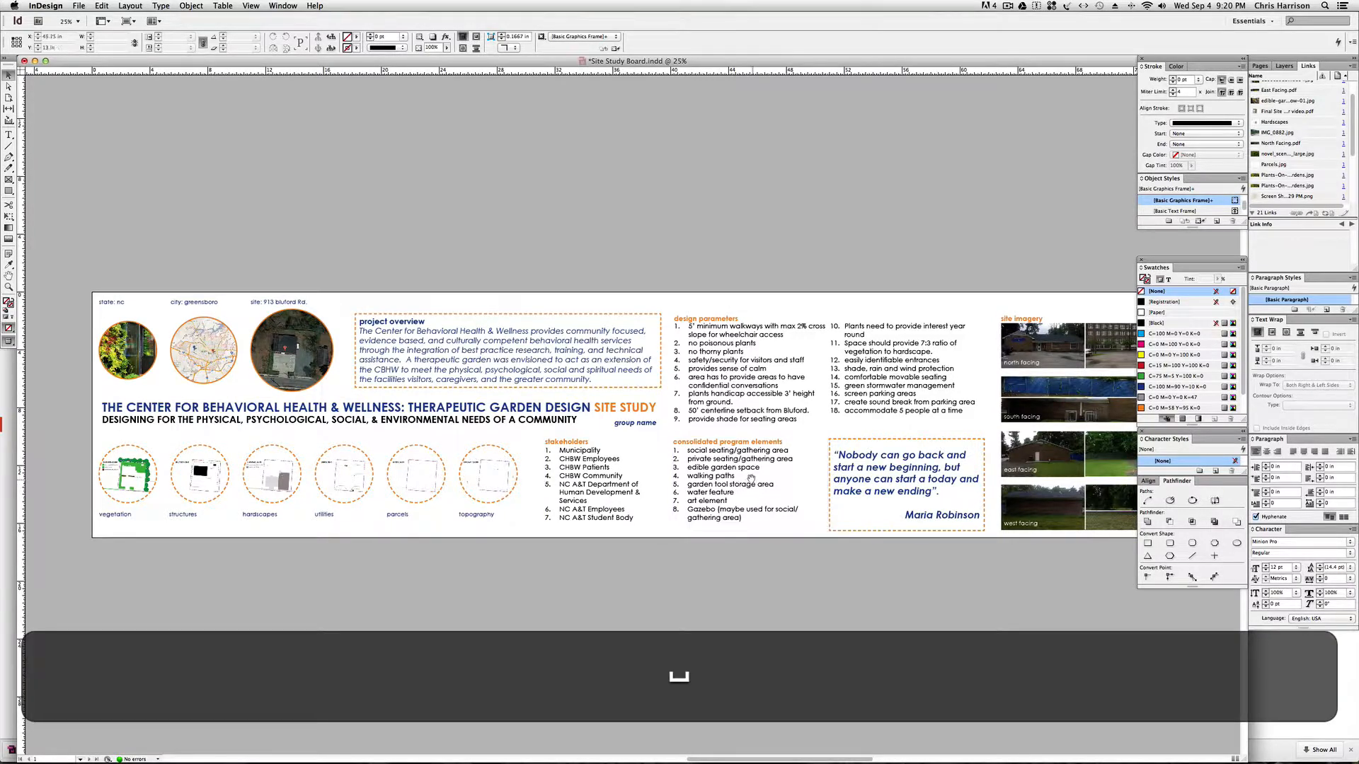
drag(739, 480, 658, 479)
key(space)
drag(836, 480, 228, 480)
drag(757, 490, 619, 490)
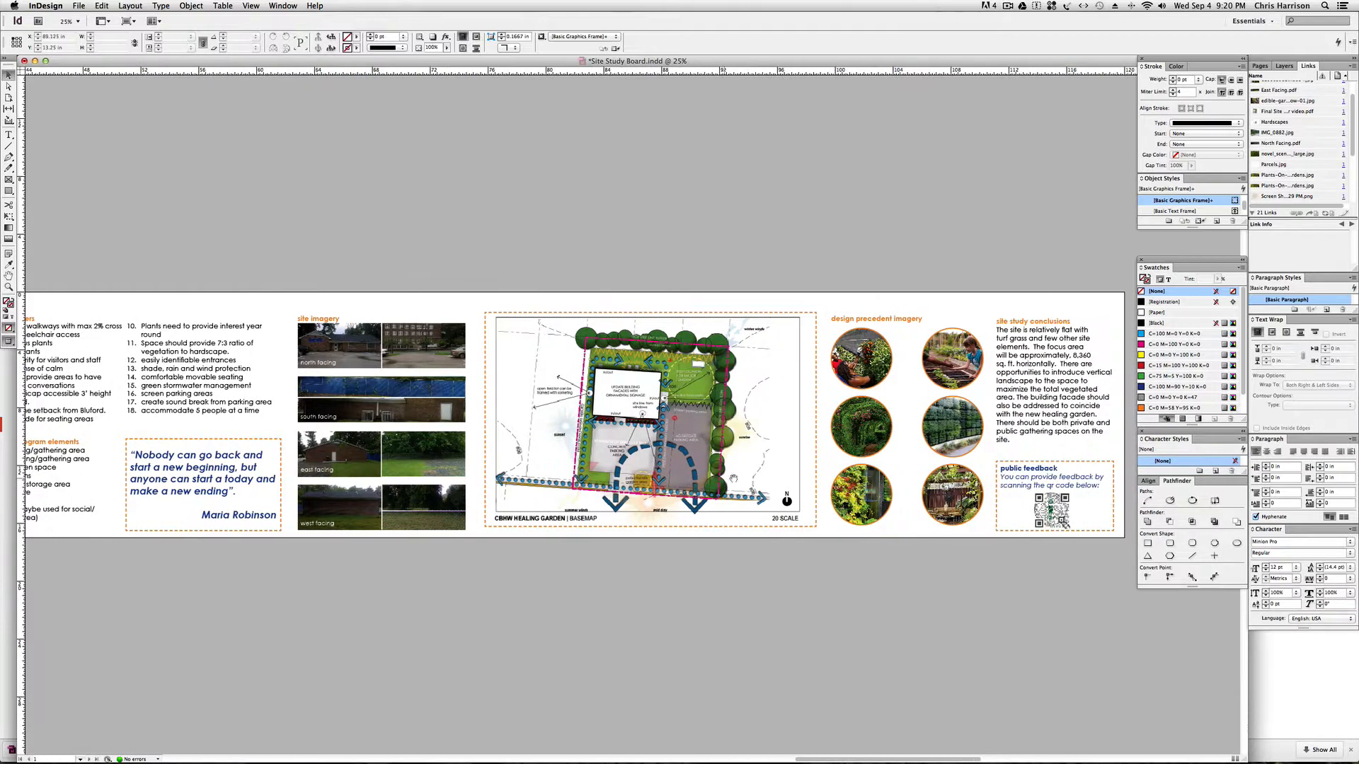
drag(878, 484, 766, 484)
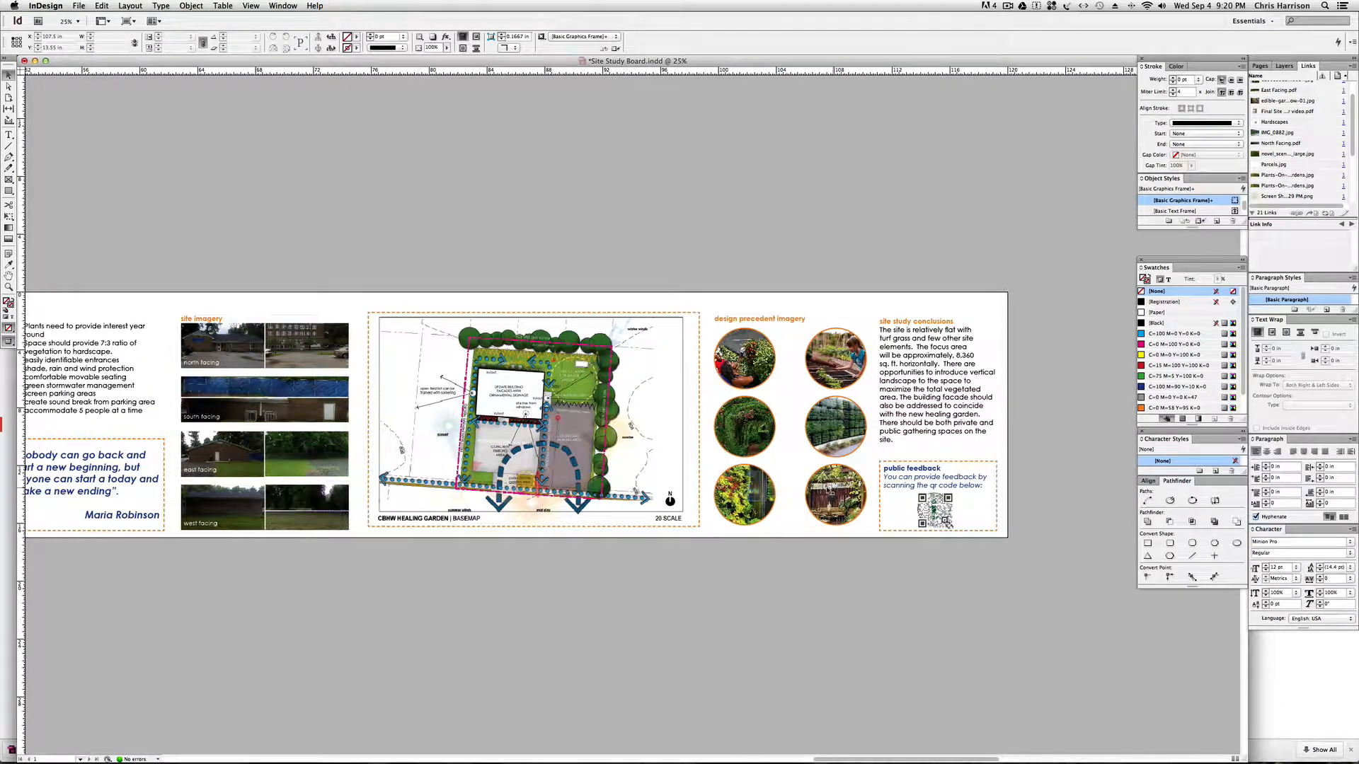
key(space)
drag(194, 390, 347, 391)
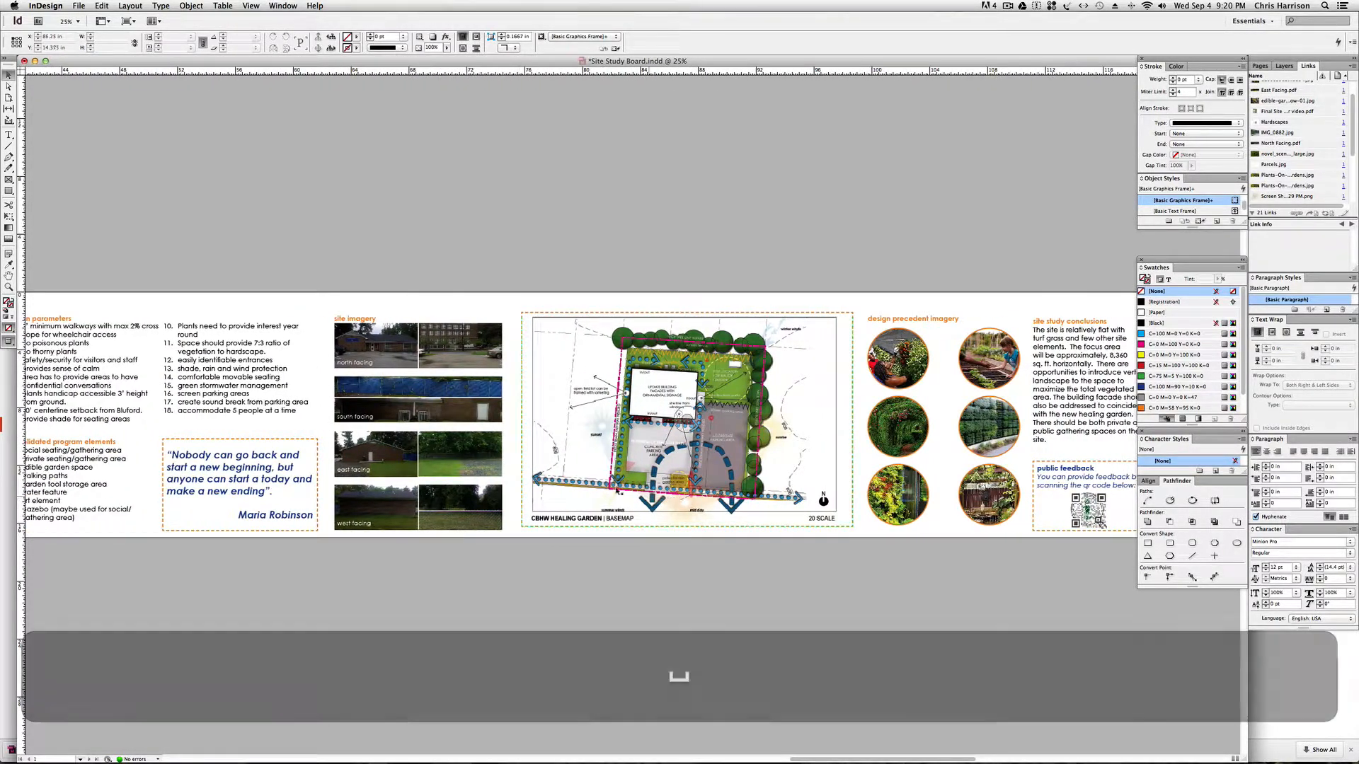
click(383, 345)
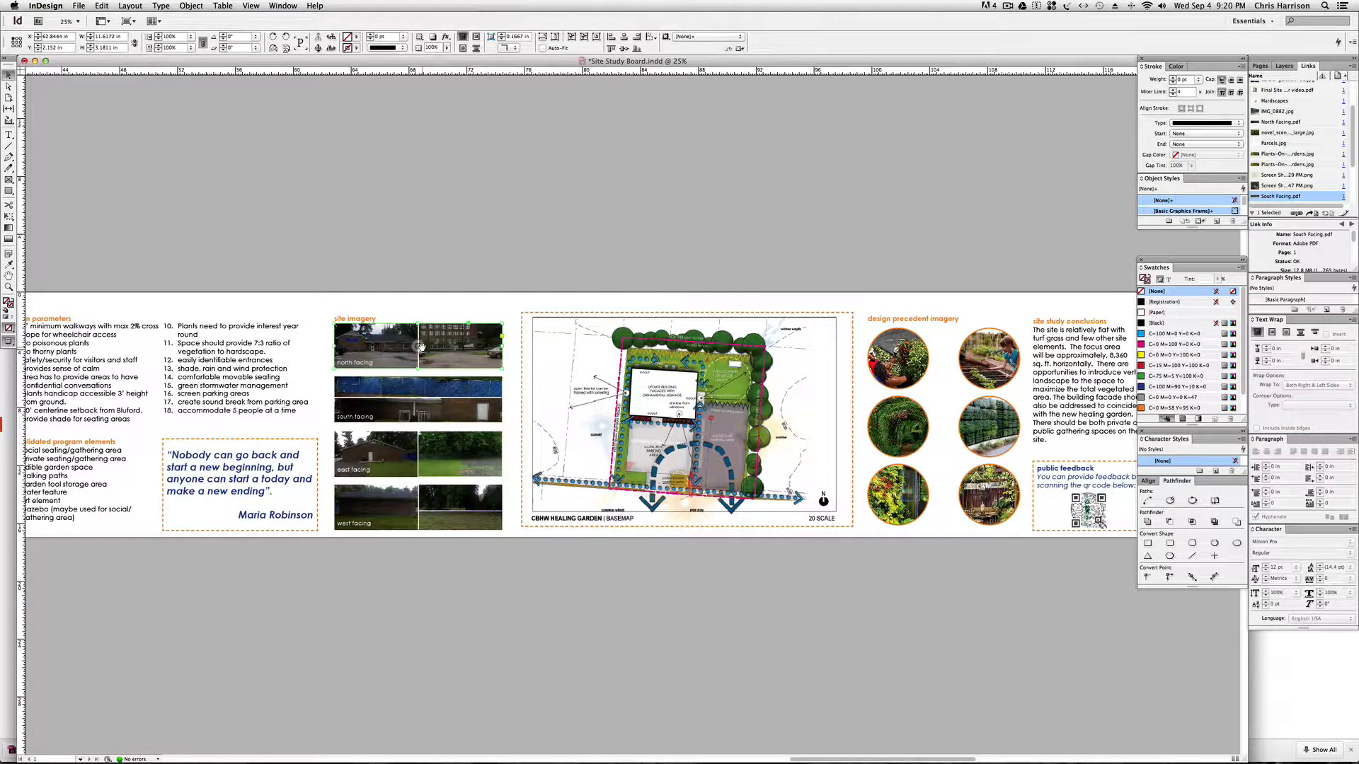
key(super+equal)
drag(739, 259, 697, 260)
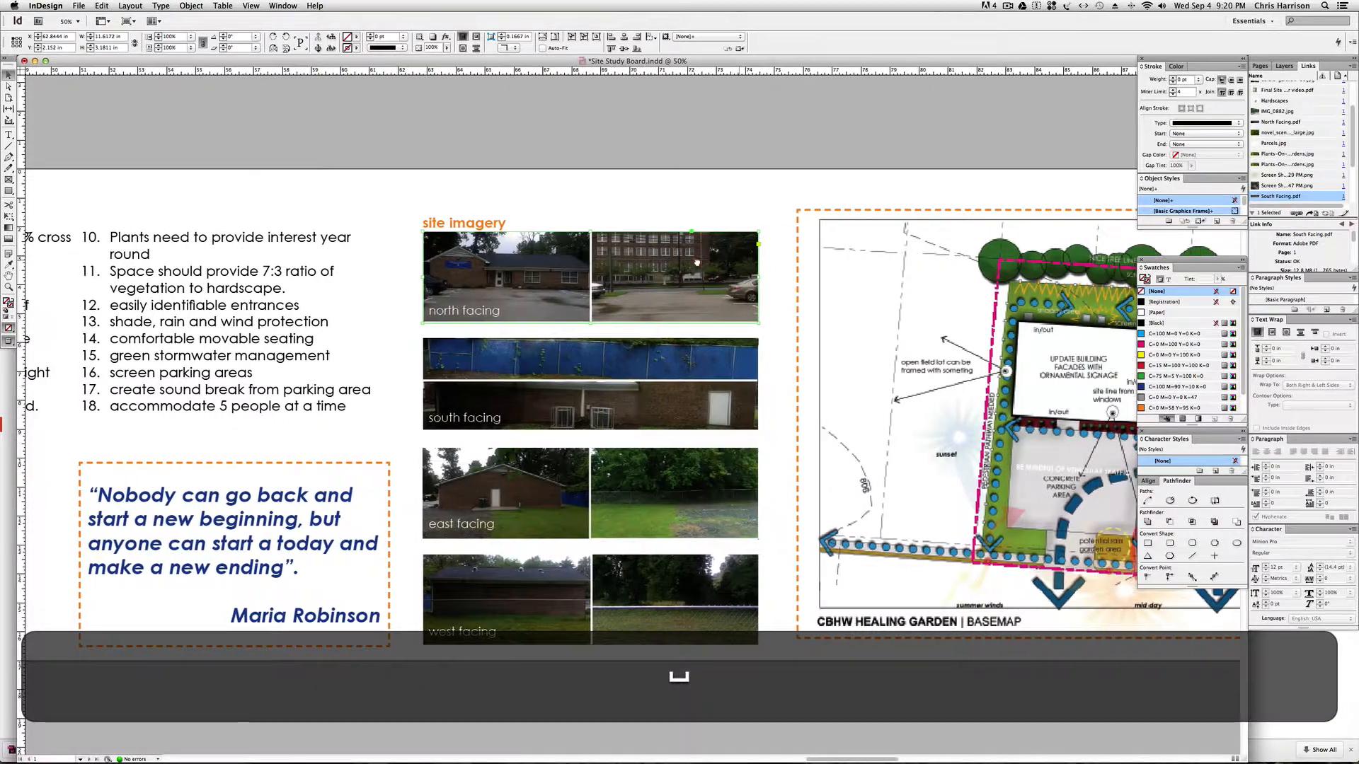
Narrow the north facing site image frame to about 4.1 in and duplicate it into a row of three evenly spaced copies.
click(599, 192)
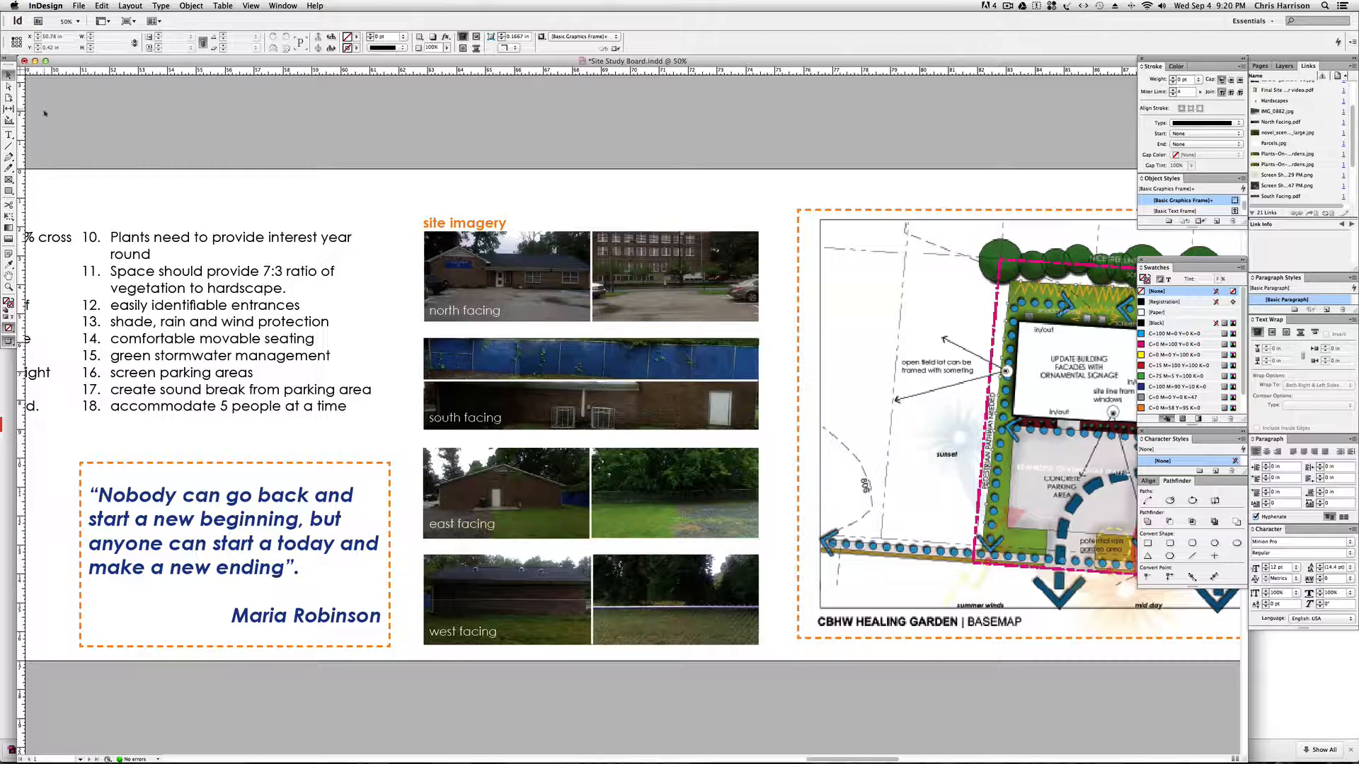
click(673, 274)
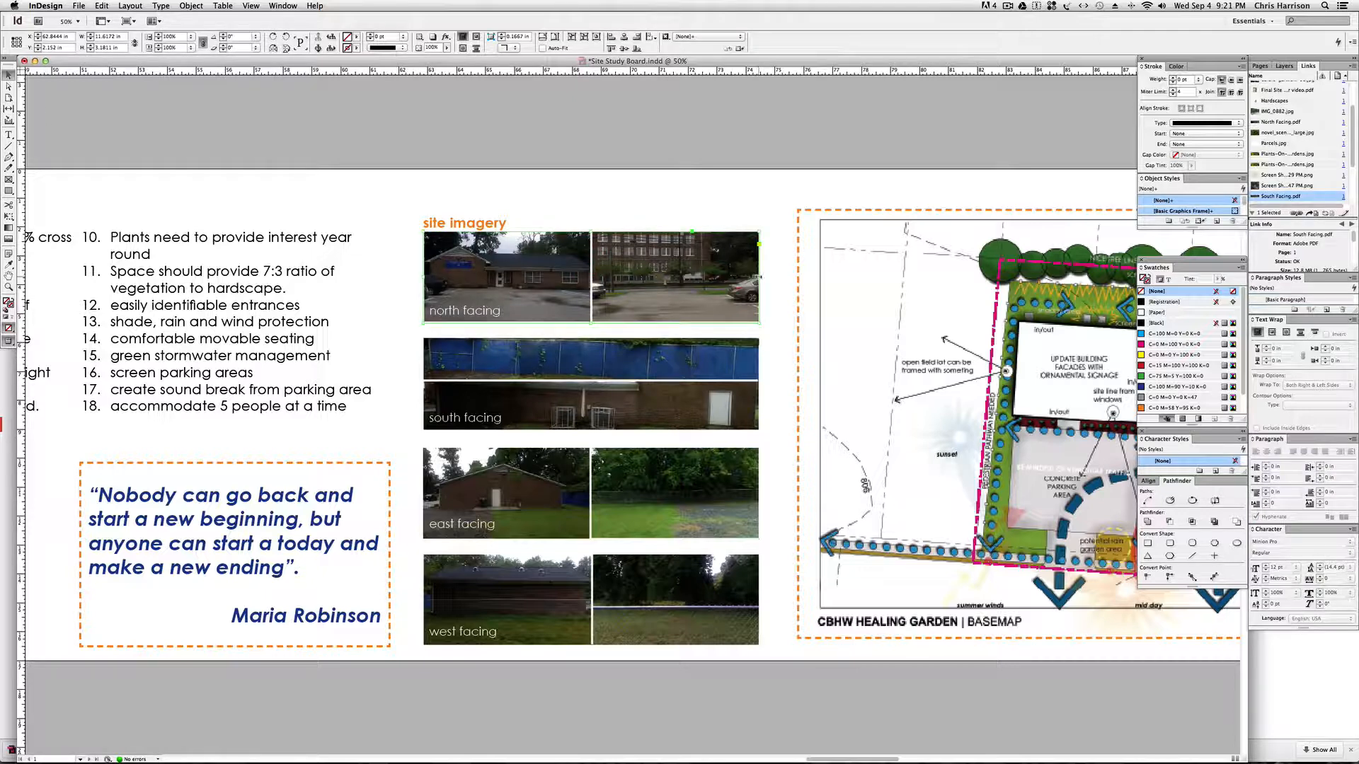
drag(756, 277, 717, 266)
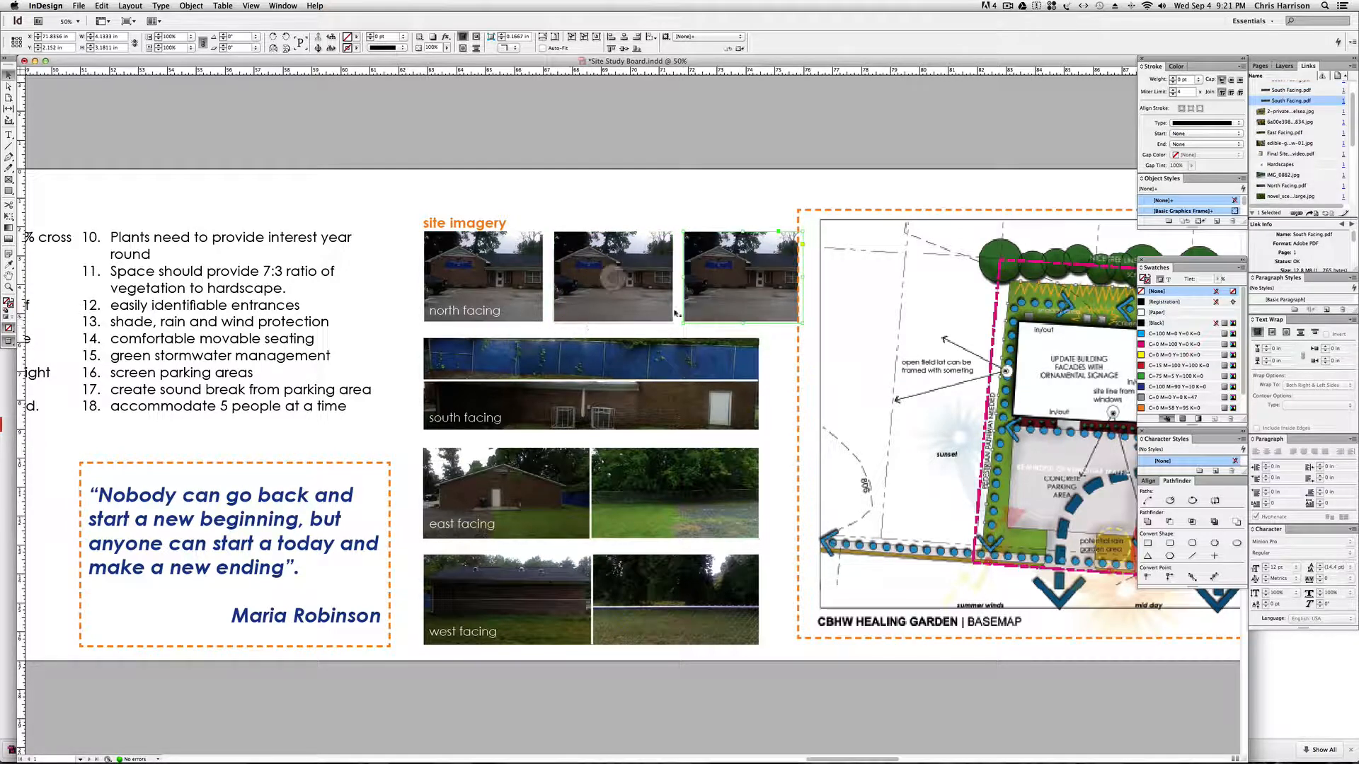
Resize the three north facing frames together to about 11.6 by 2.8 in overall, keeping the pictures inside unscaled.
shift+click(644, 262)
shift+click(520, 273)
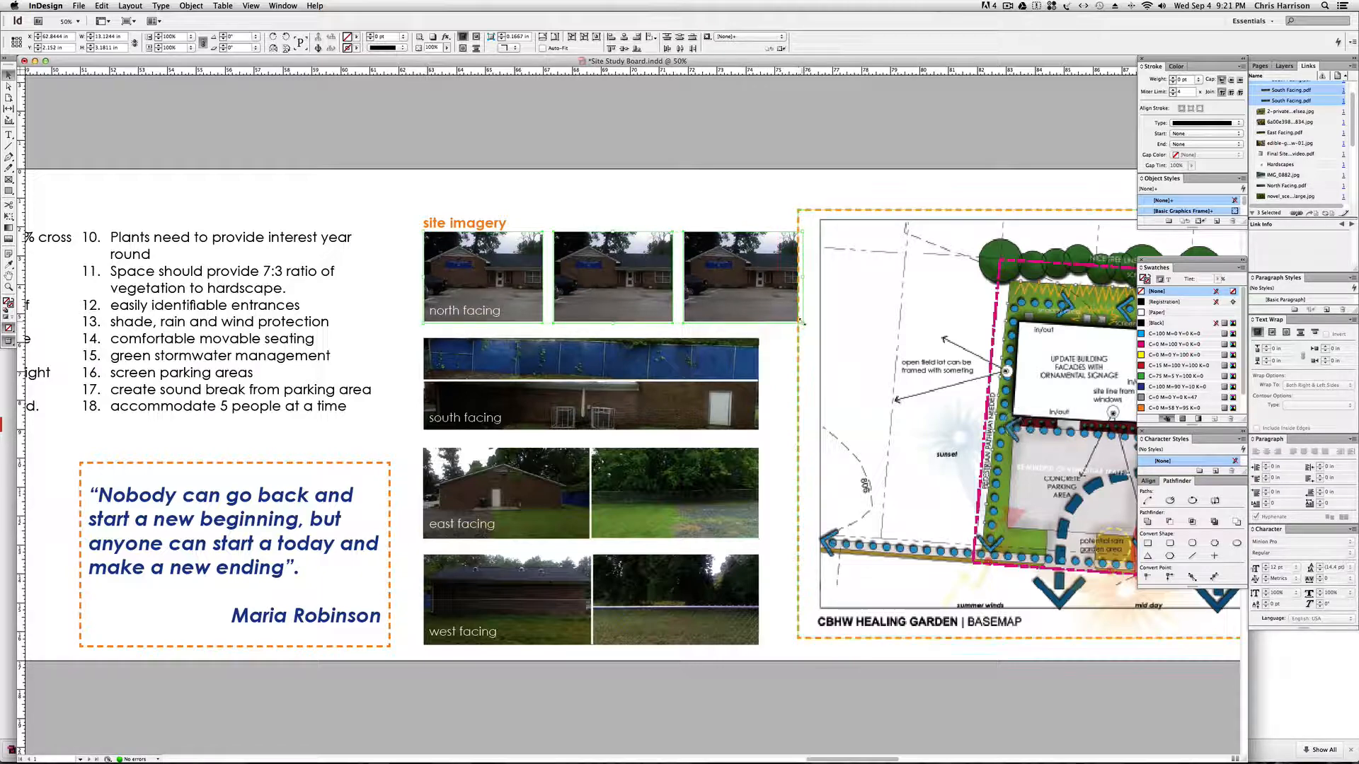
drag(802, 323, 759, 312)
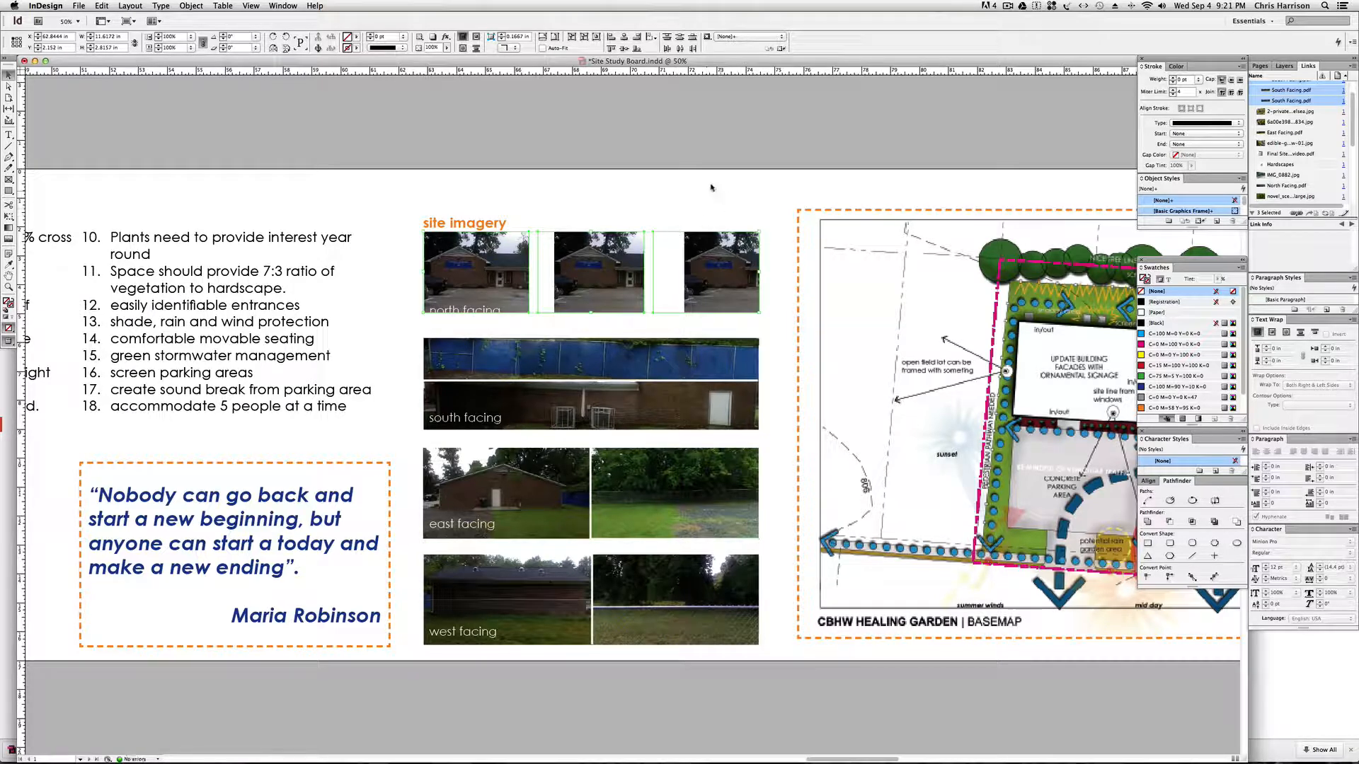
click(715, 208)
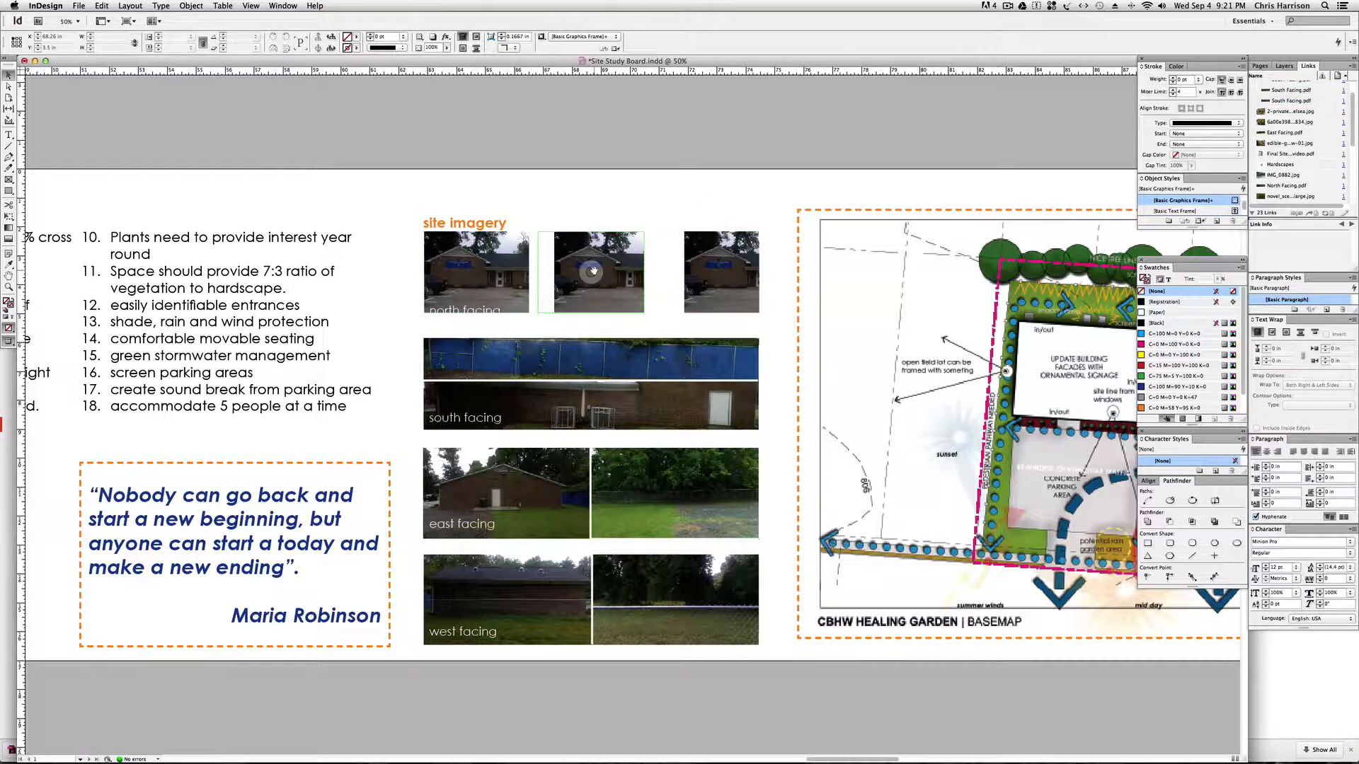
Apply Fill Frame Proportionally to the third and the middle north facing image frames.
click(751, 261)
click(720, 276)
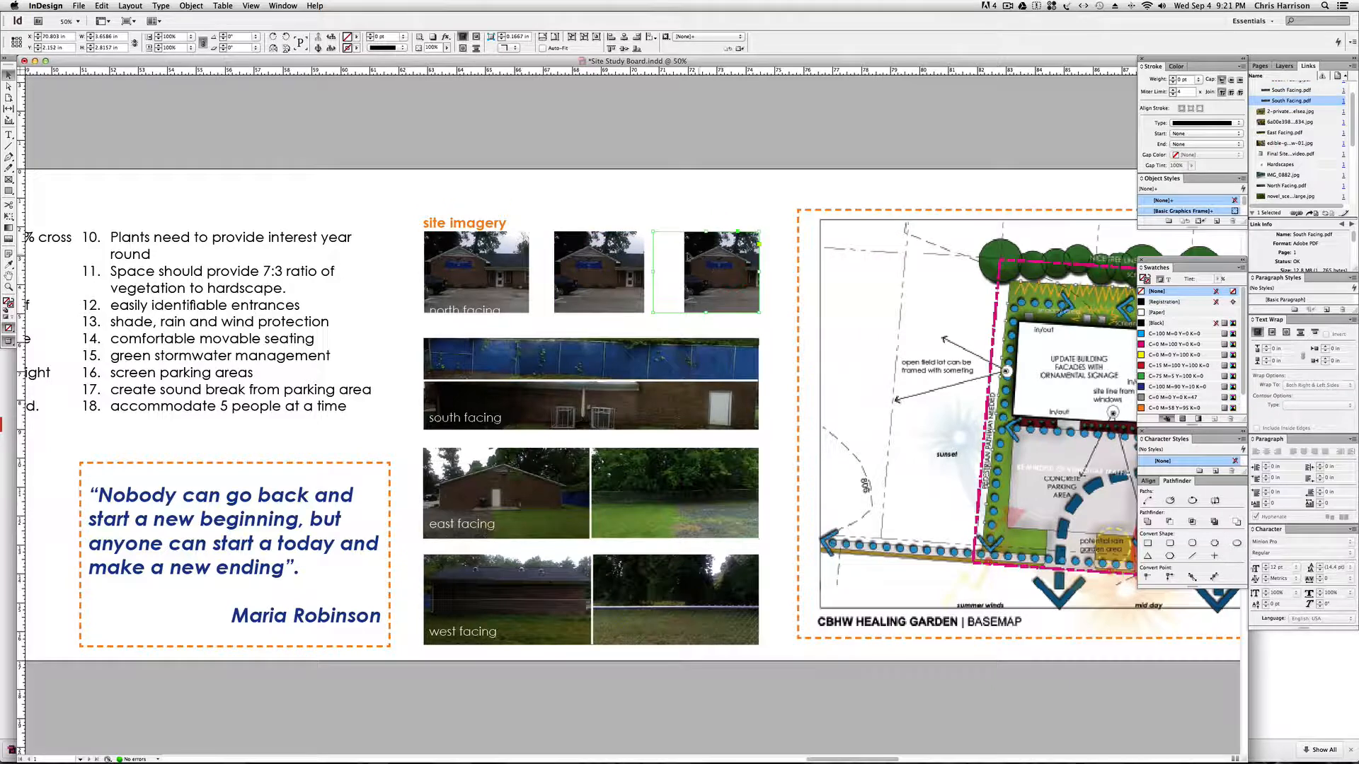
right_click(682, 252)
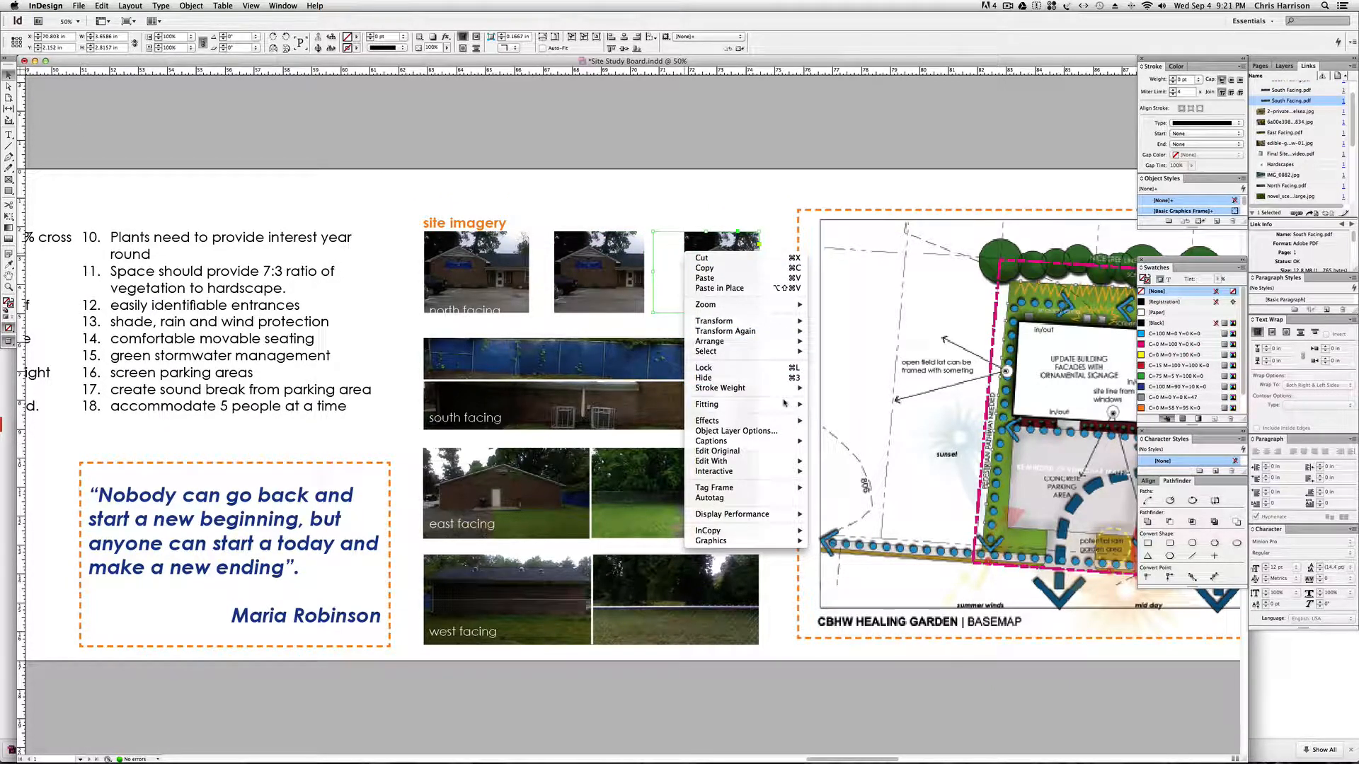
mouse_move(784, 405)
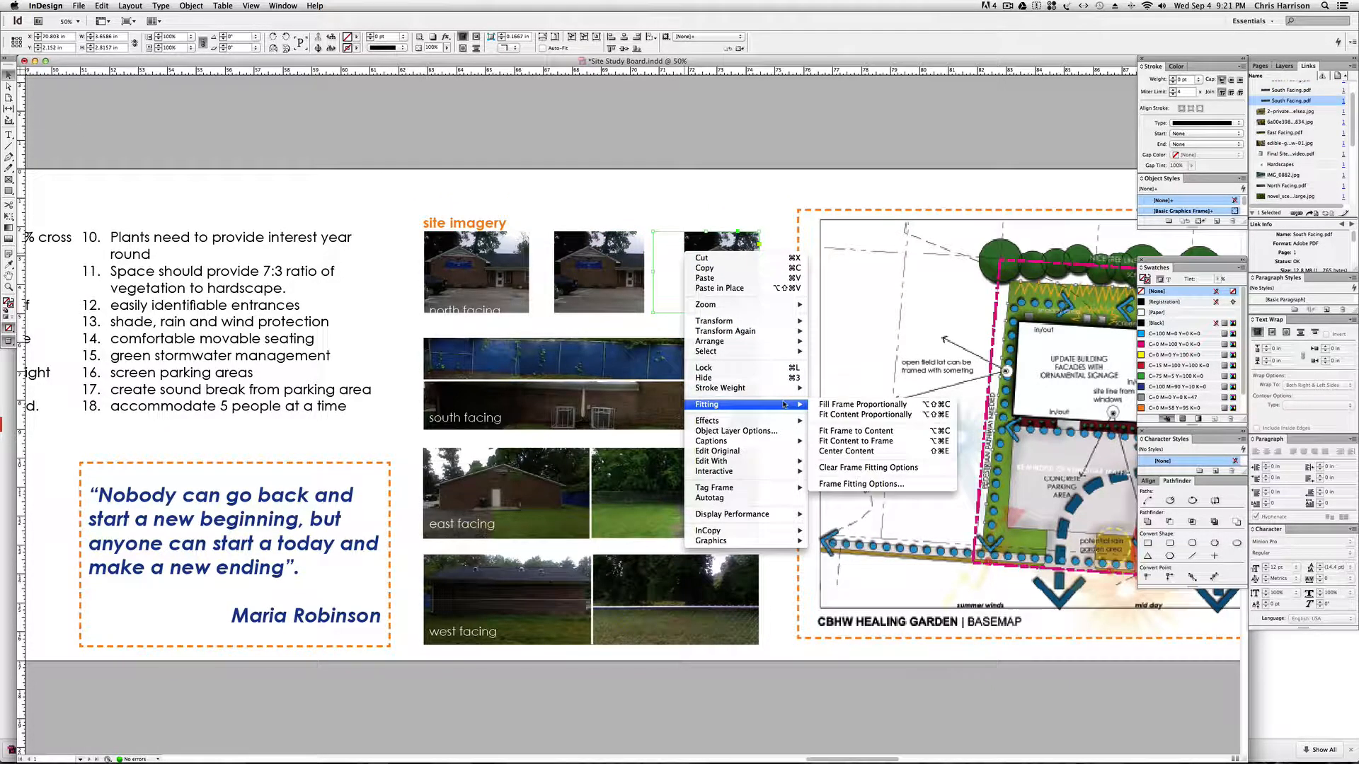
click(877, 407)
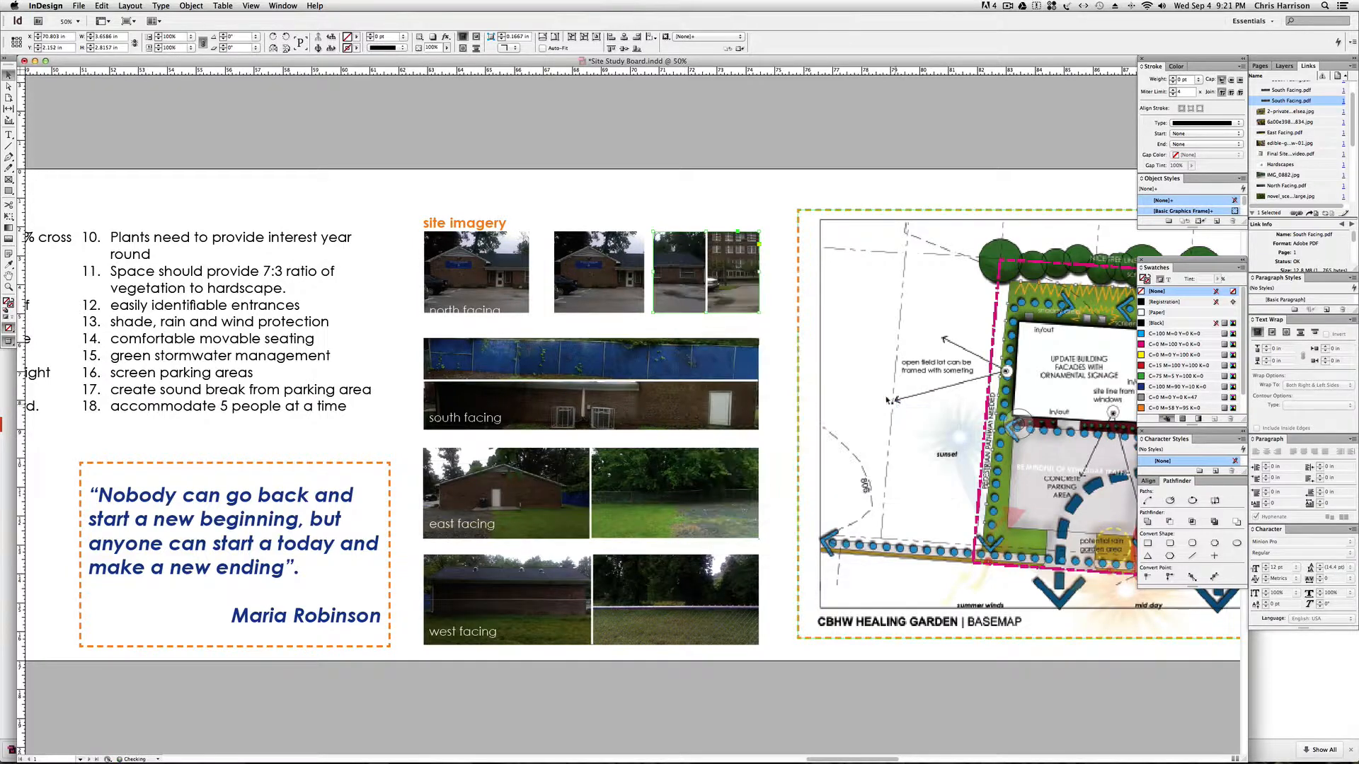
right_click(577, 259)
click(757, 413)
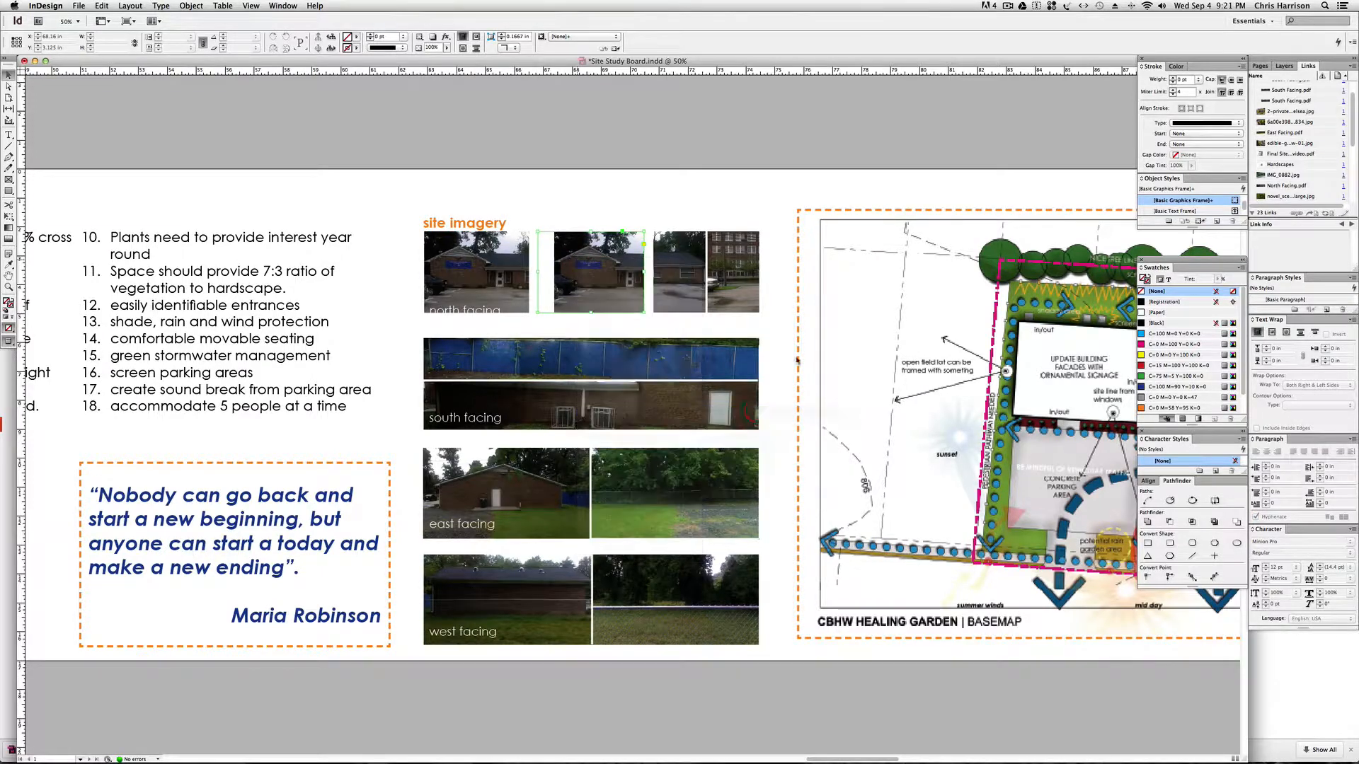
click(617, 188)
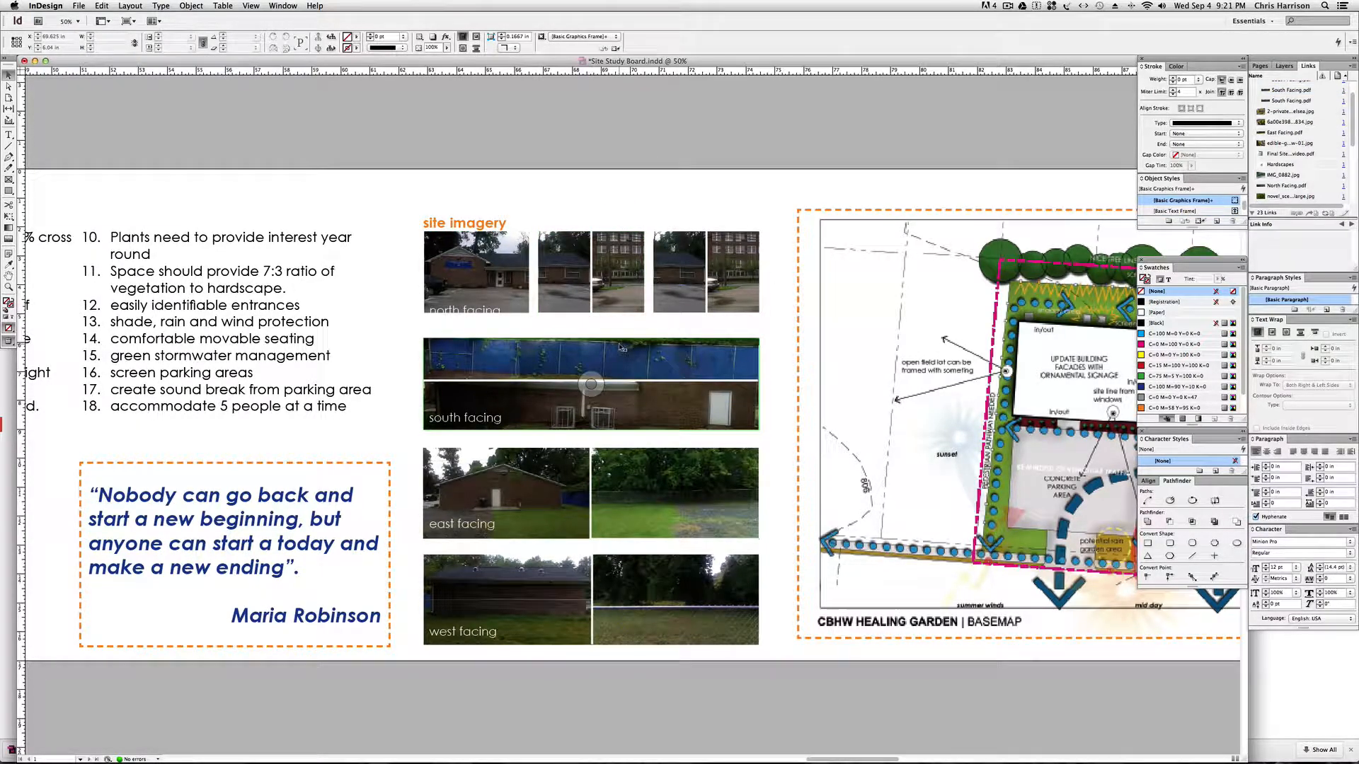
Examine the board from the site imagery back through the text lists and project overview to the title and location images.
key(super+minus)
key(super+equal)
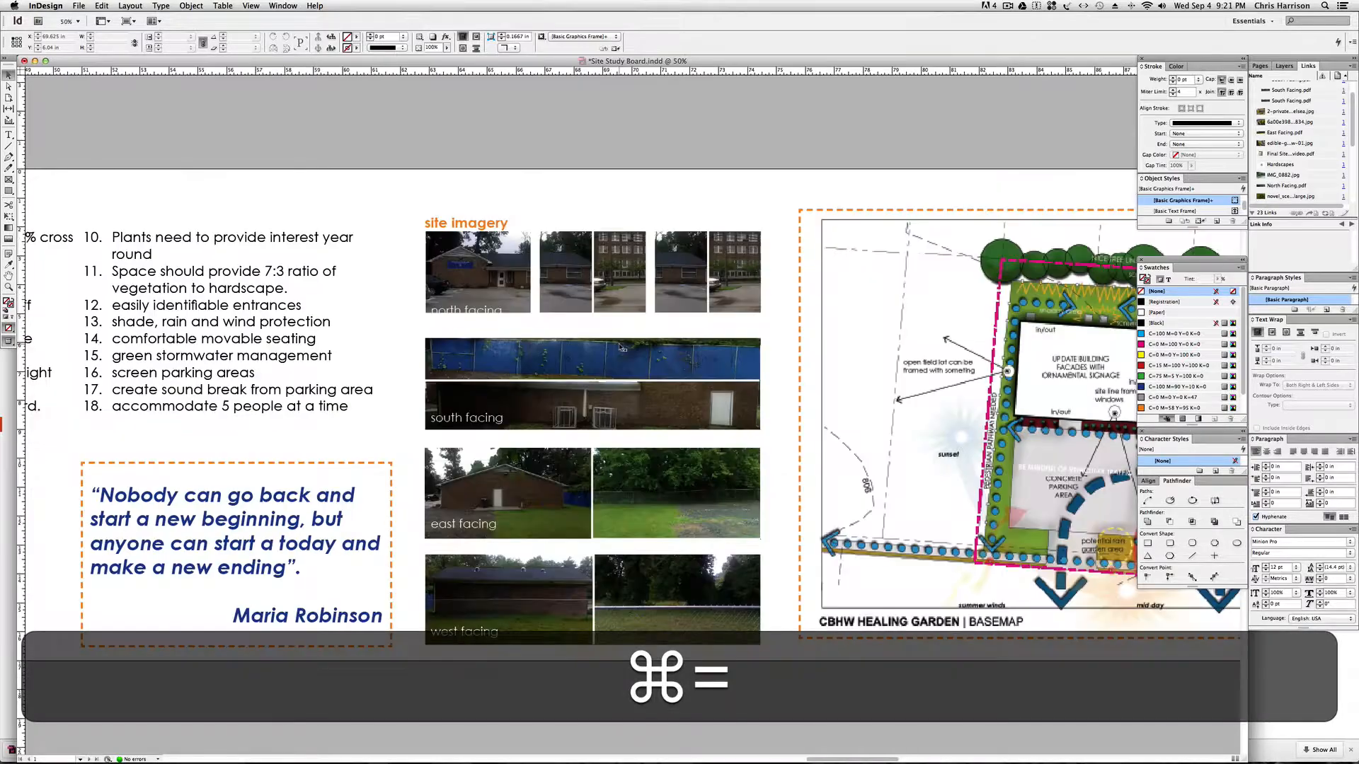
scroll(286, 336, left, 15)
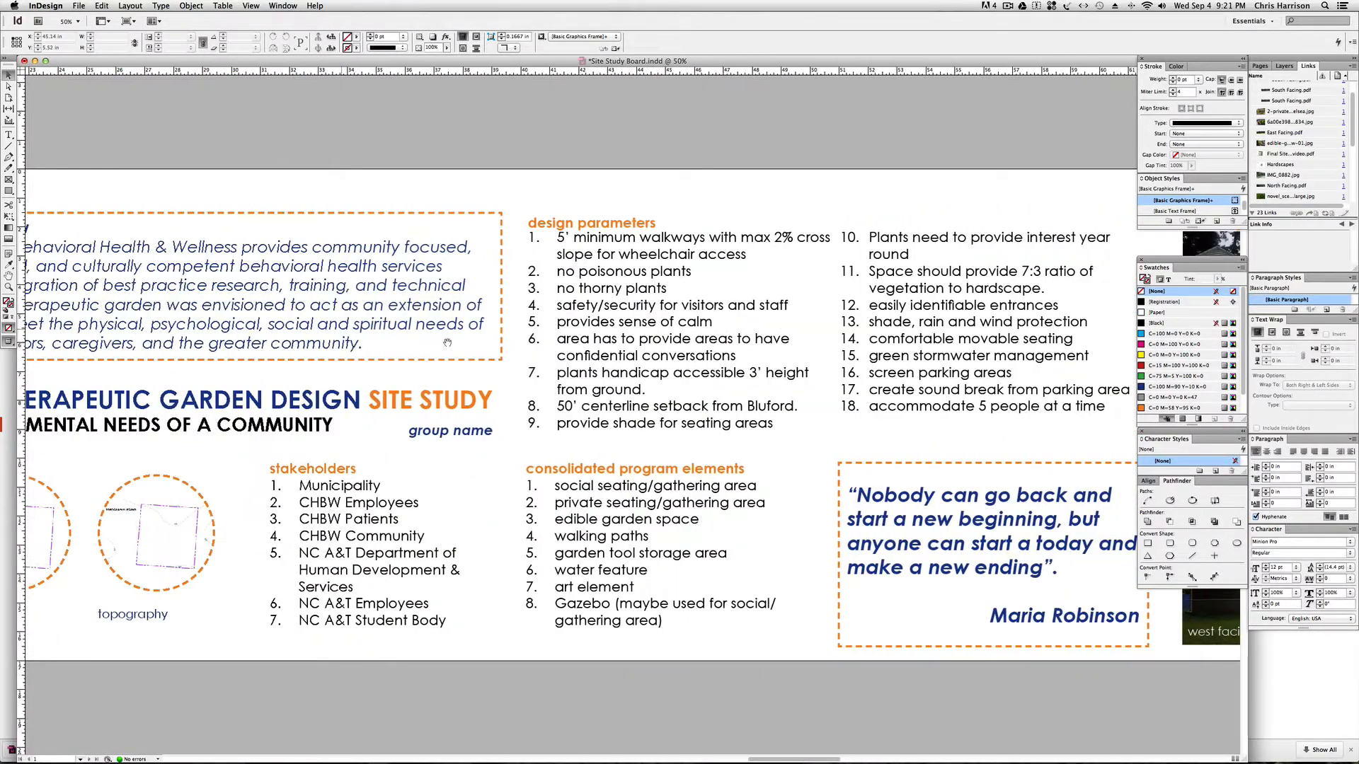
scroll(611, 358, left, 5)
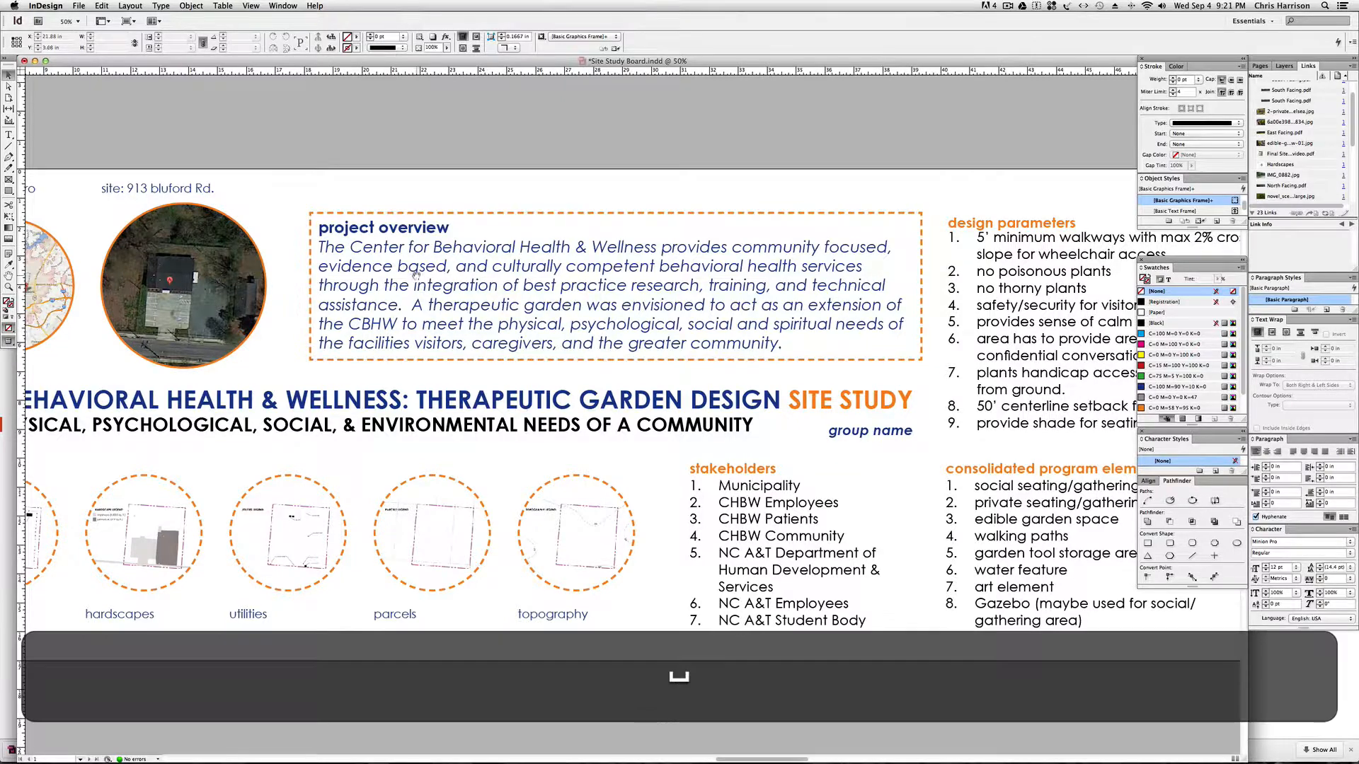
scroll(418, 278, left, 3)
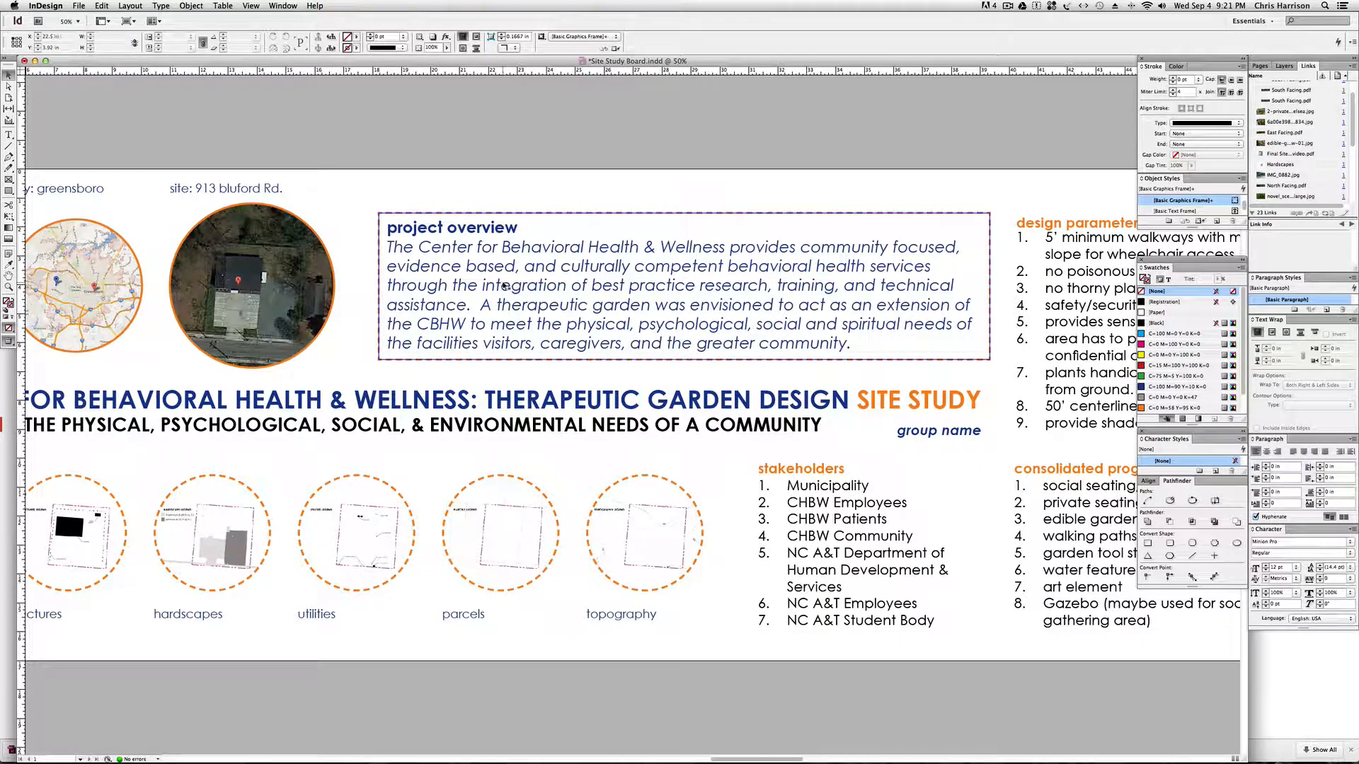
scroll(505, 285, left, 2)
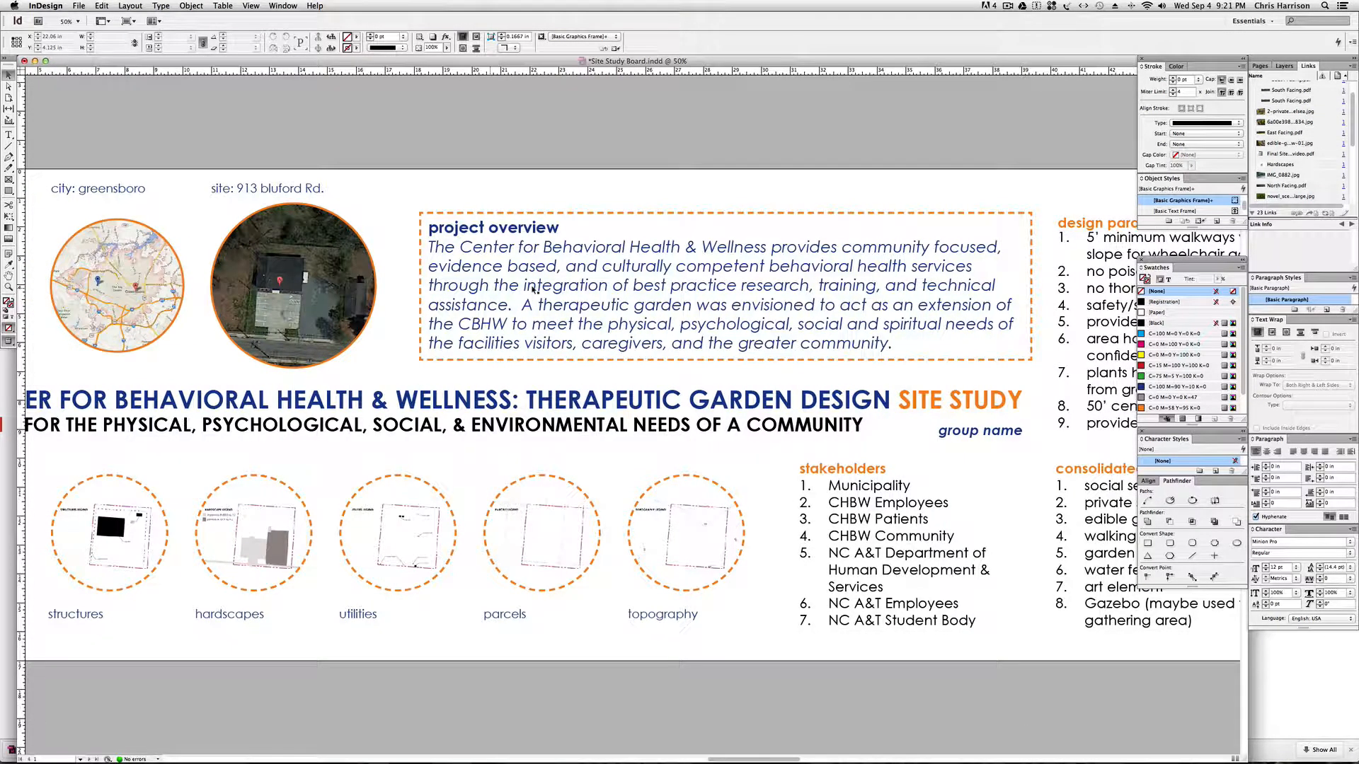
scroll(740, 324, right, 4)
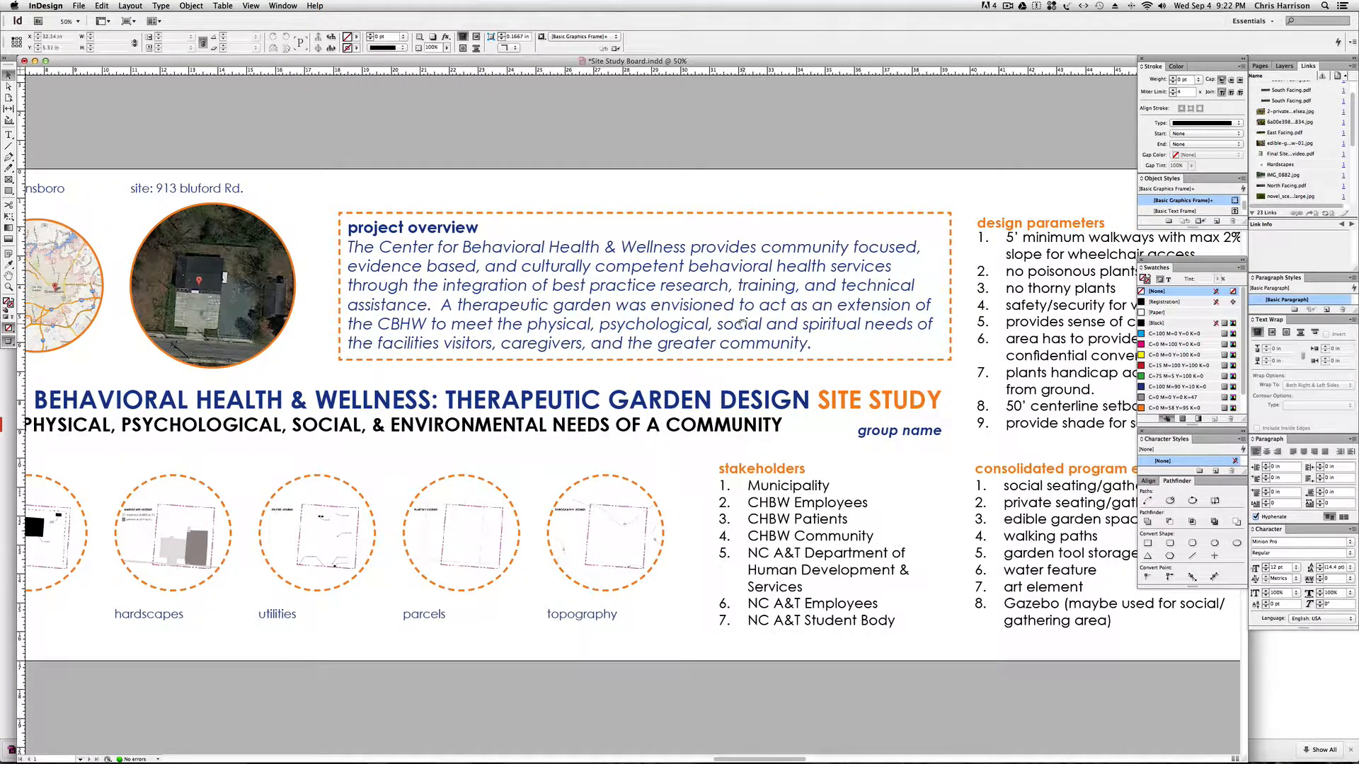
click(733, 326)
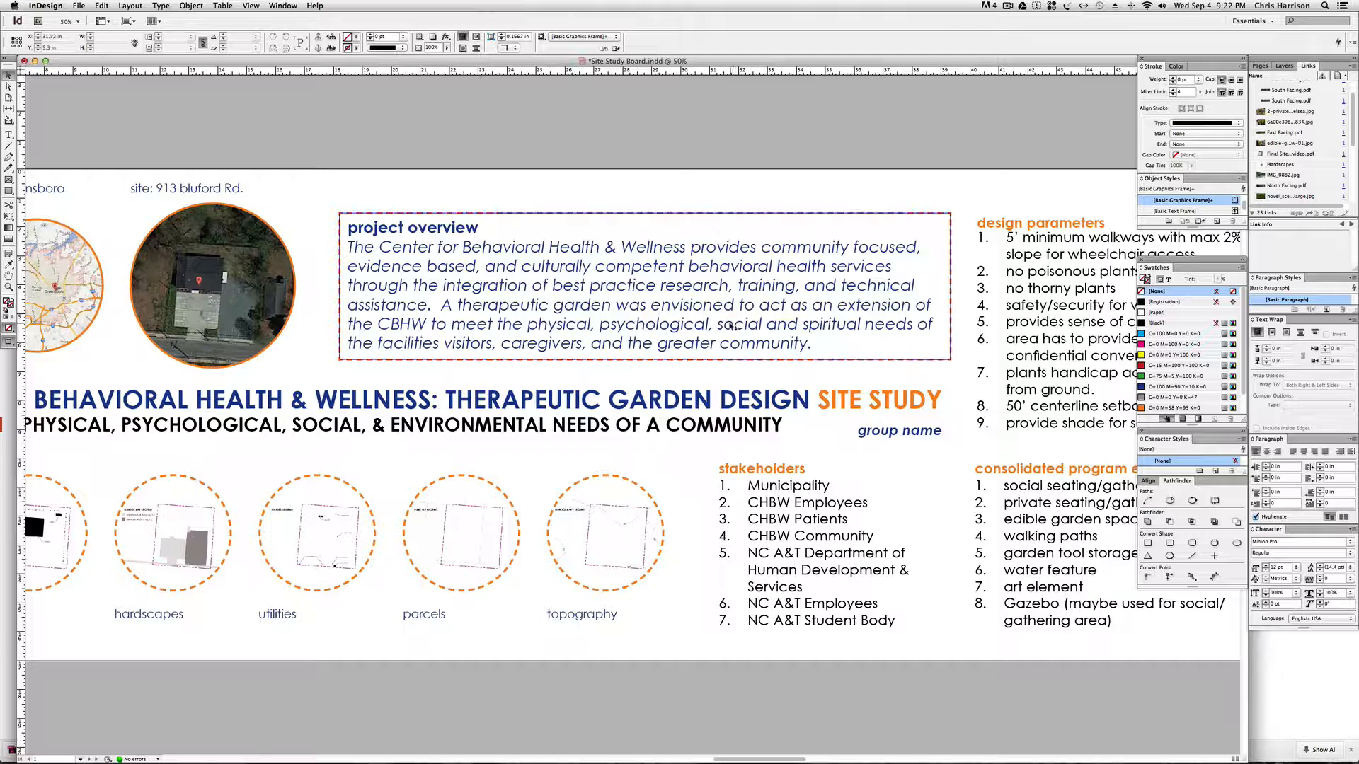
key(space)
drag(500, 310, 749, 288)
key(space)
key(space)
key(space)
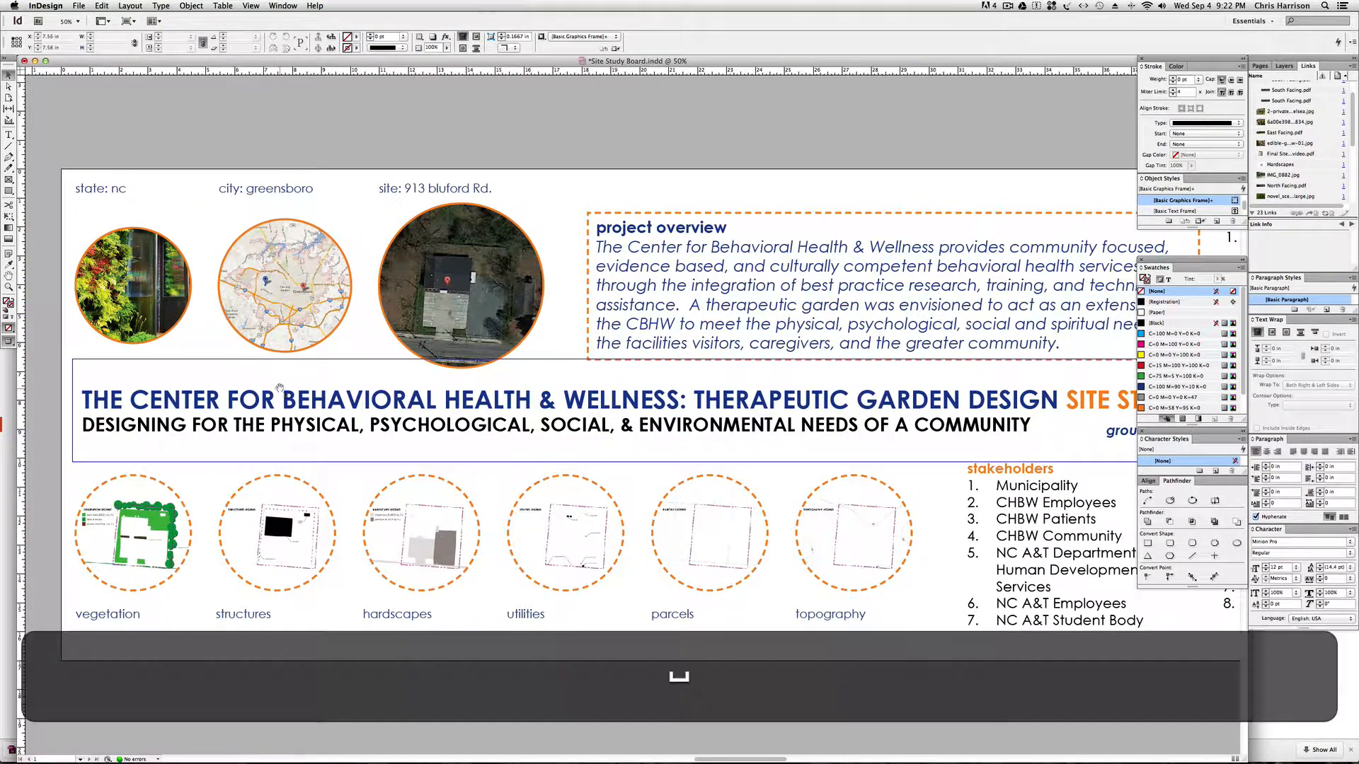
drag(280, 394, 63, 391)
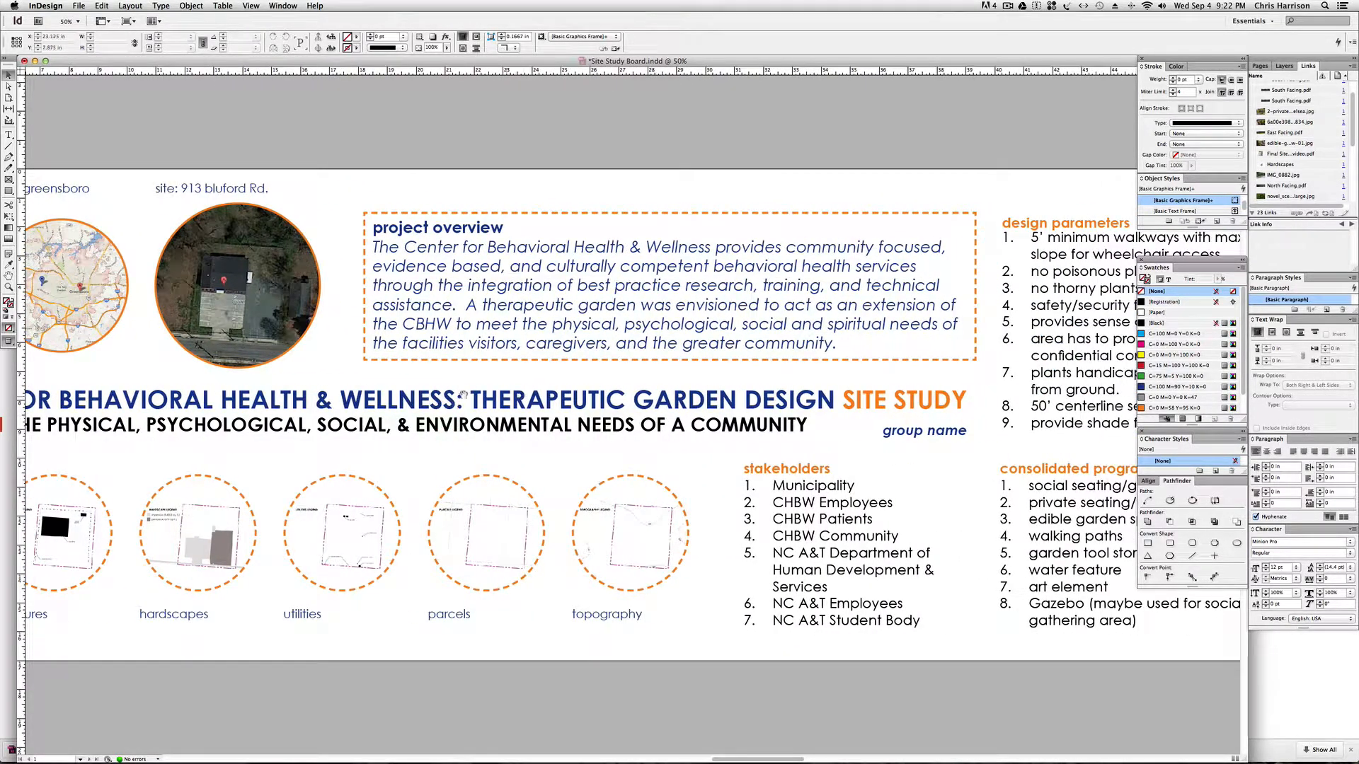
Examine the overall board layout from the location images and title across the lists and site imagery to the basemap.
scroll(658, 426, left, 5)
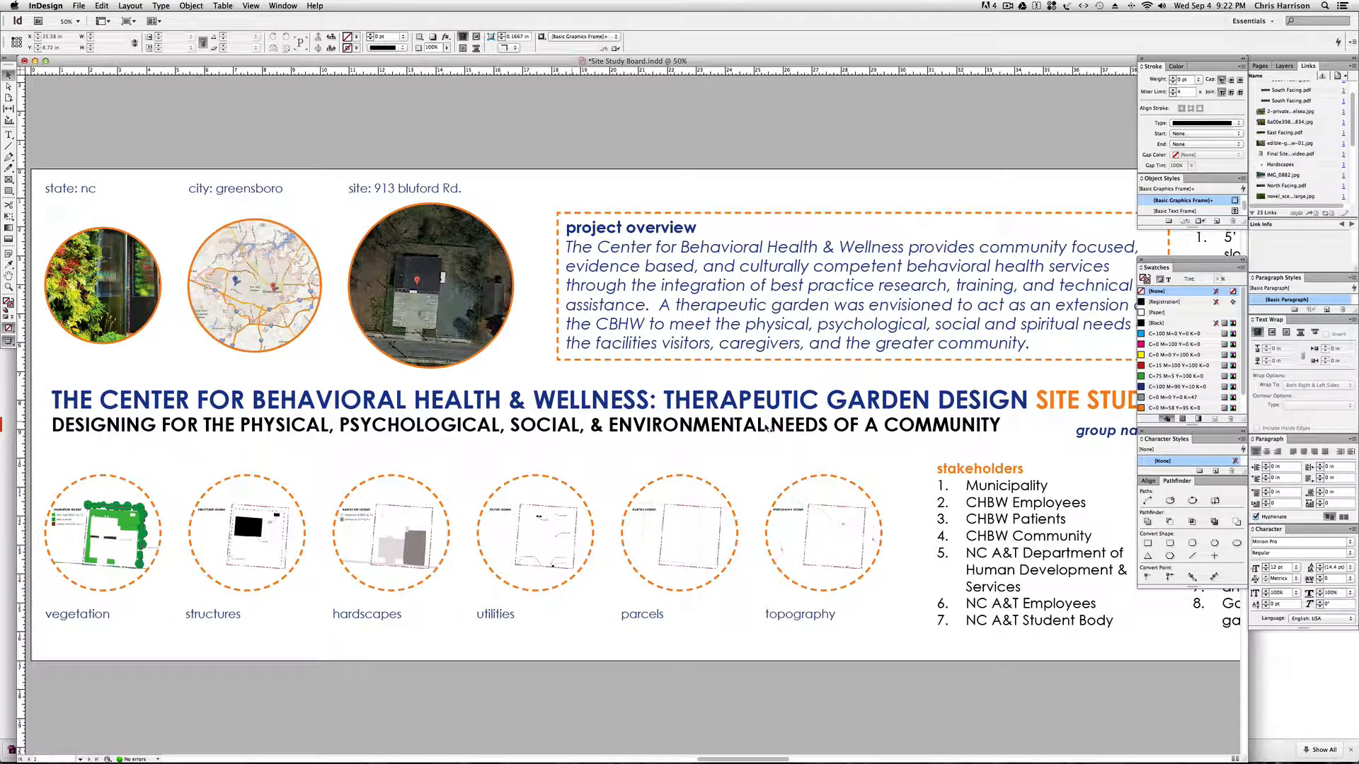
key(super+minus)
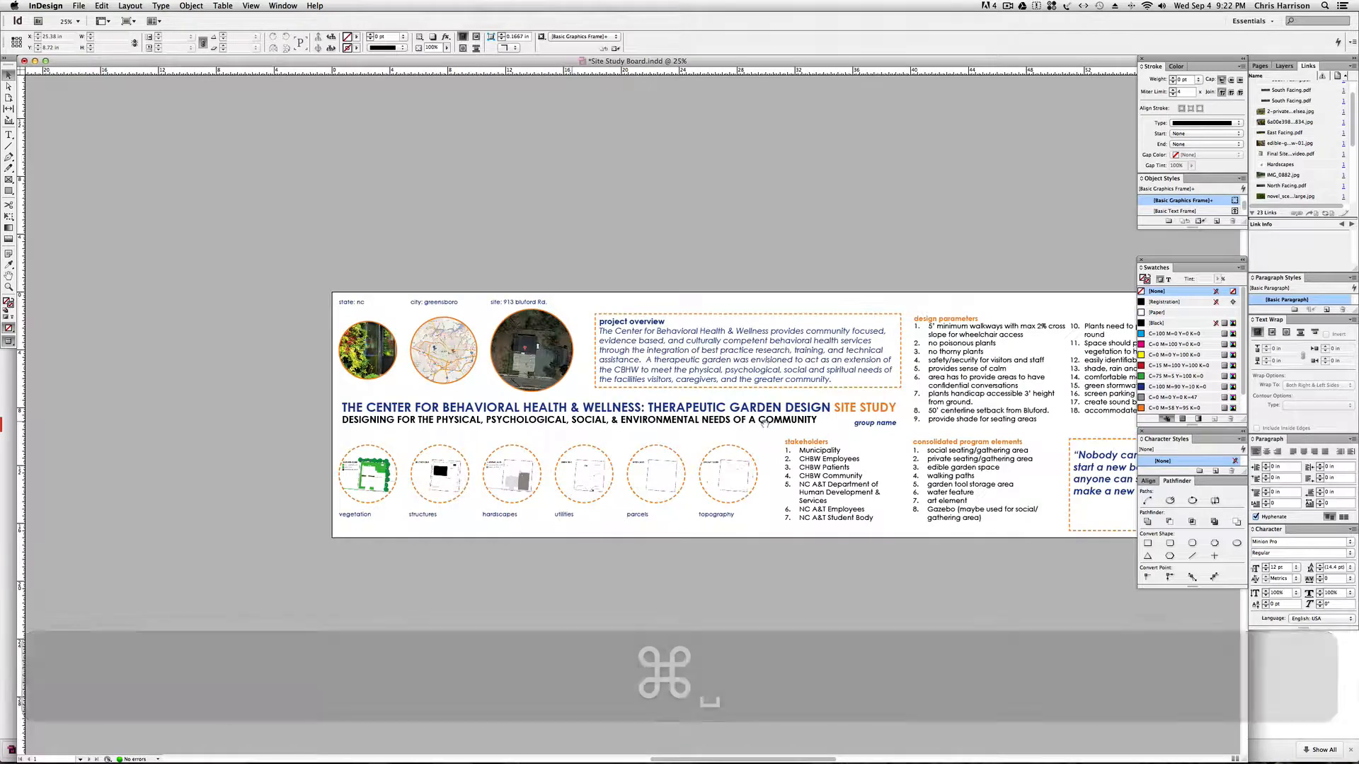
key(space)
drag(710, 421, 639, 421)
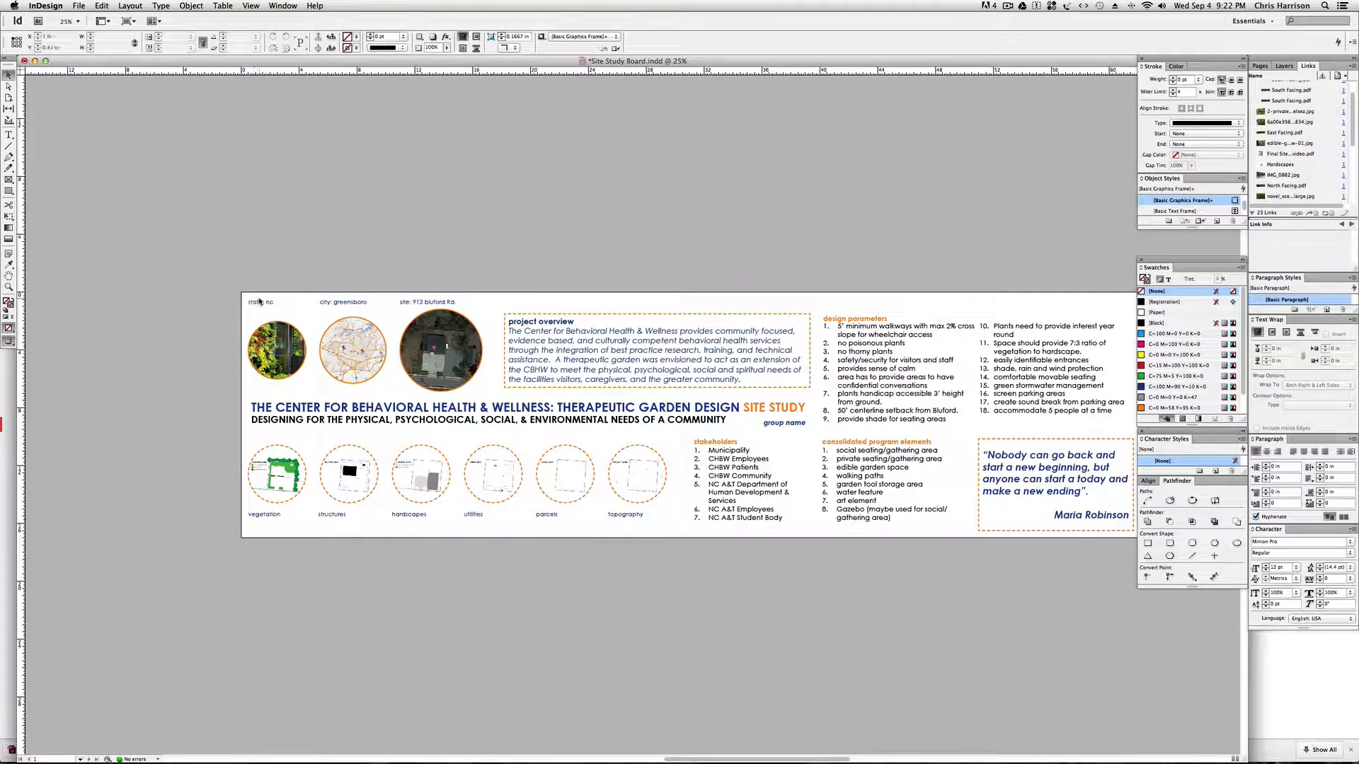
click(277, 474)
key(space)
drag(812, 244, 522, 245)
drag(693, 243, 616, 243)
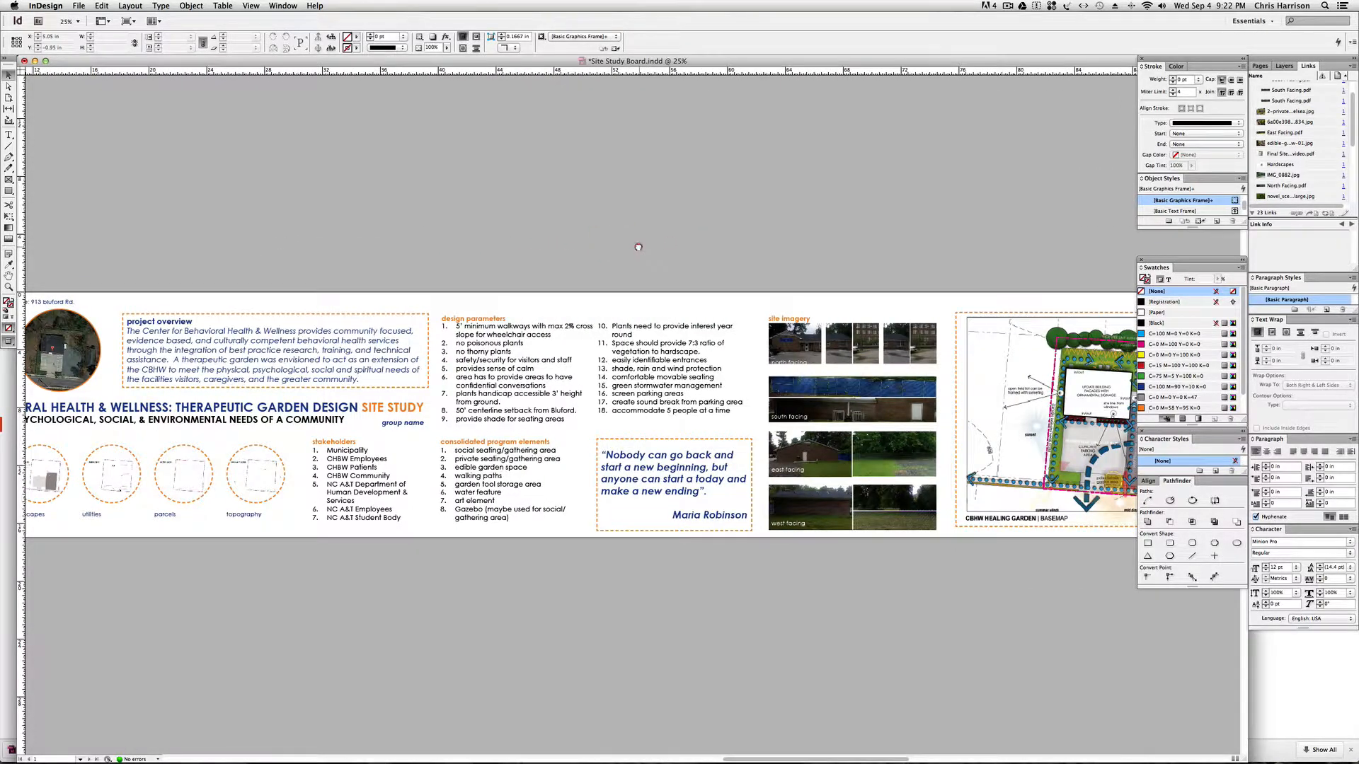
drag(759, 233, 605, 232)
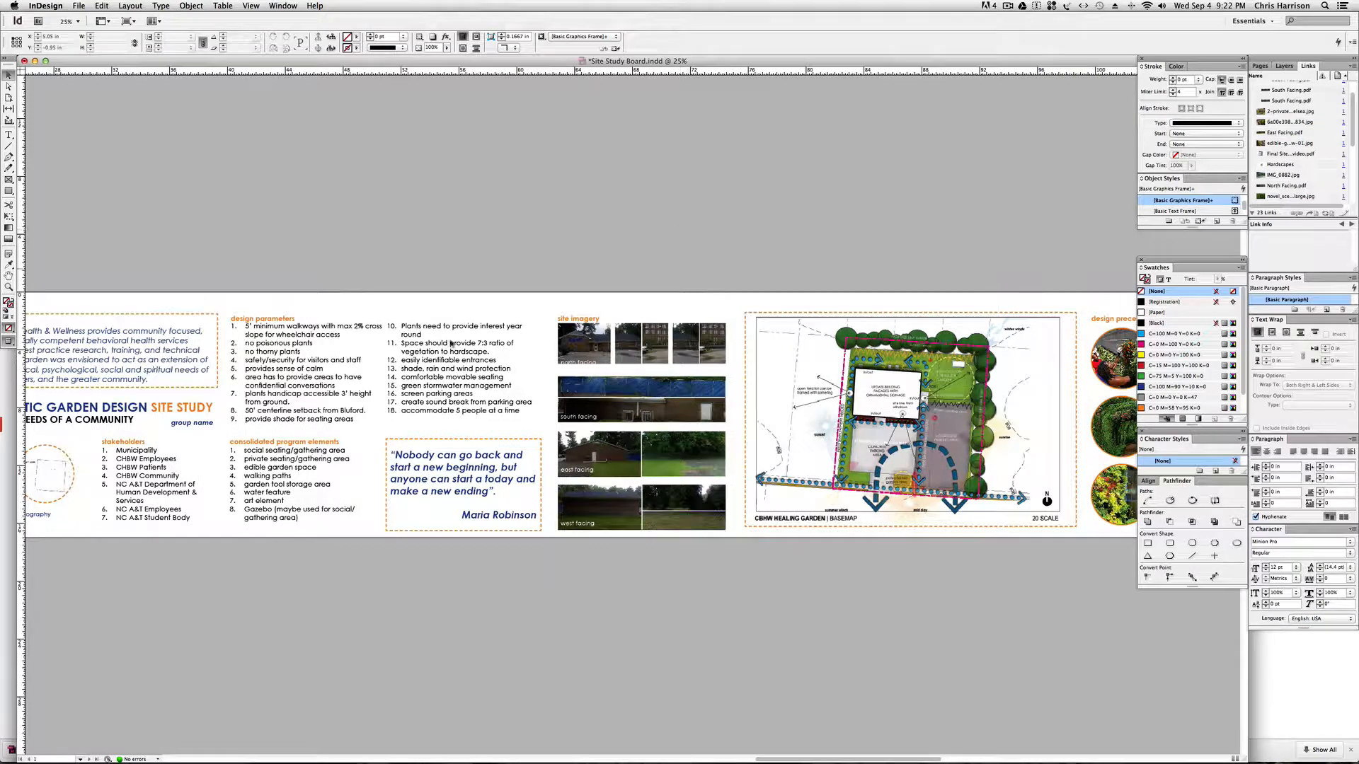
Examine the quote box, design parameters, consolidated program elements and stakeholders lists at closer range.
click(463, 521)
key(super+equal)
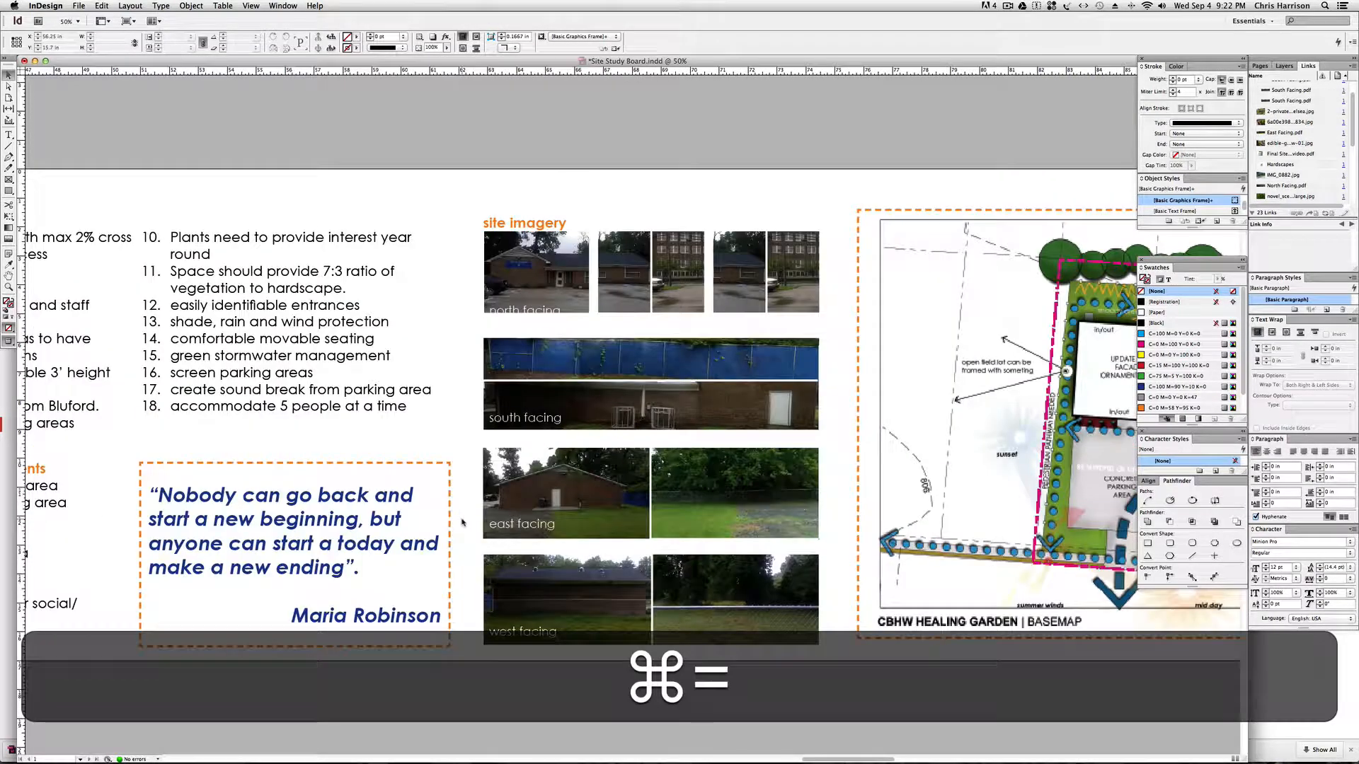
key(space)
drag(306, 522, 572, 526)
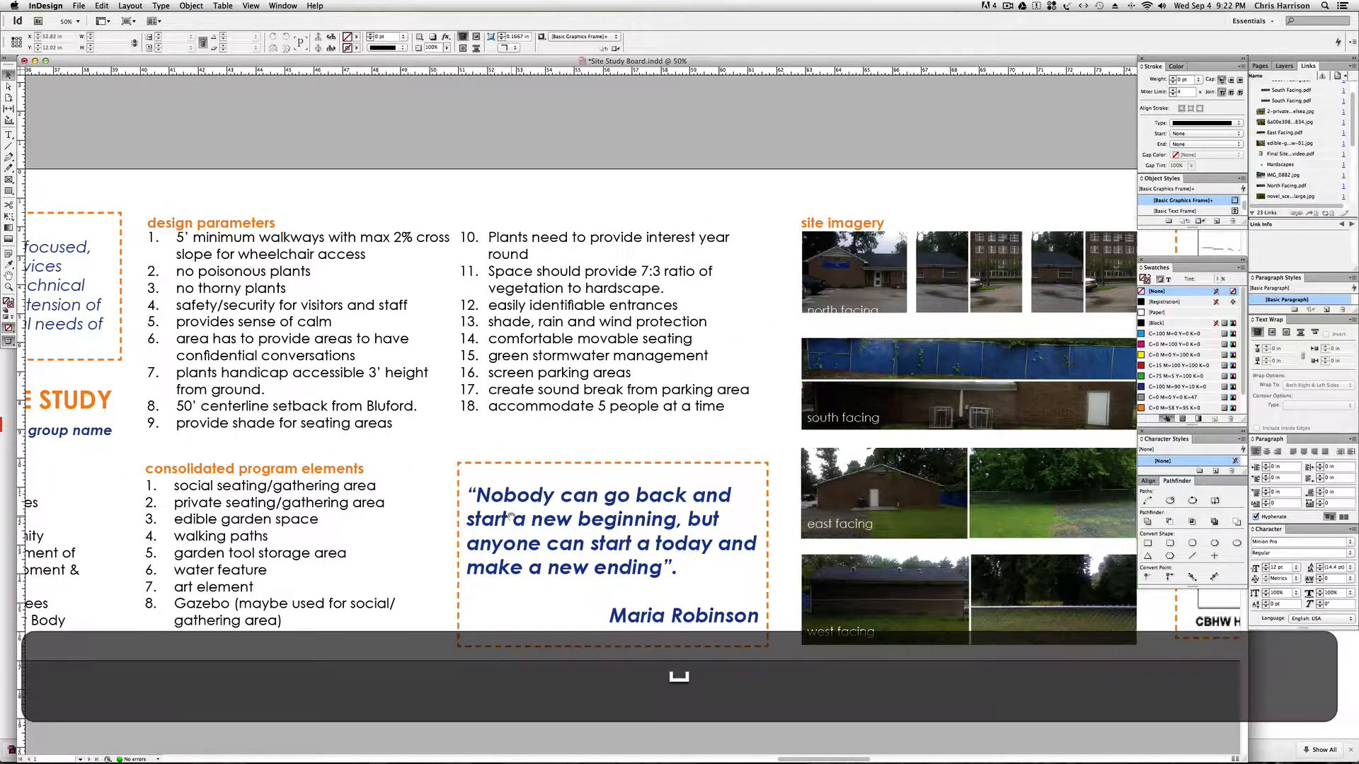
drag(487, 522, 564, 521)
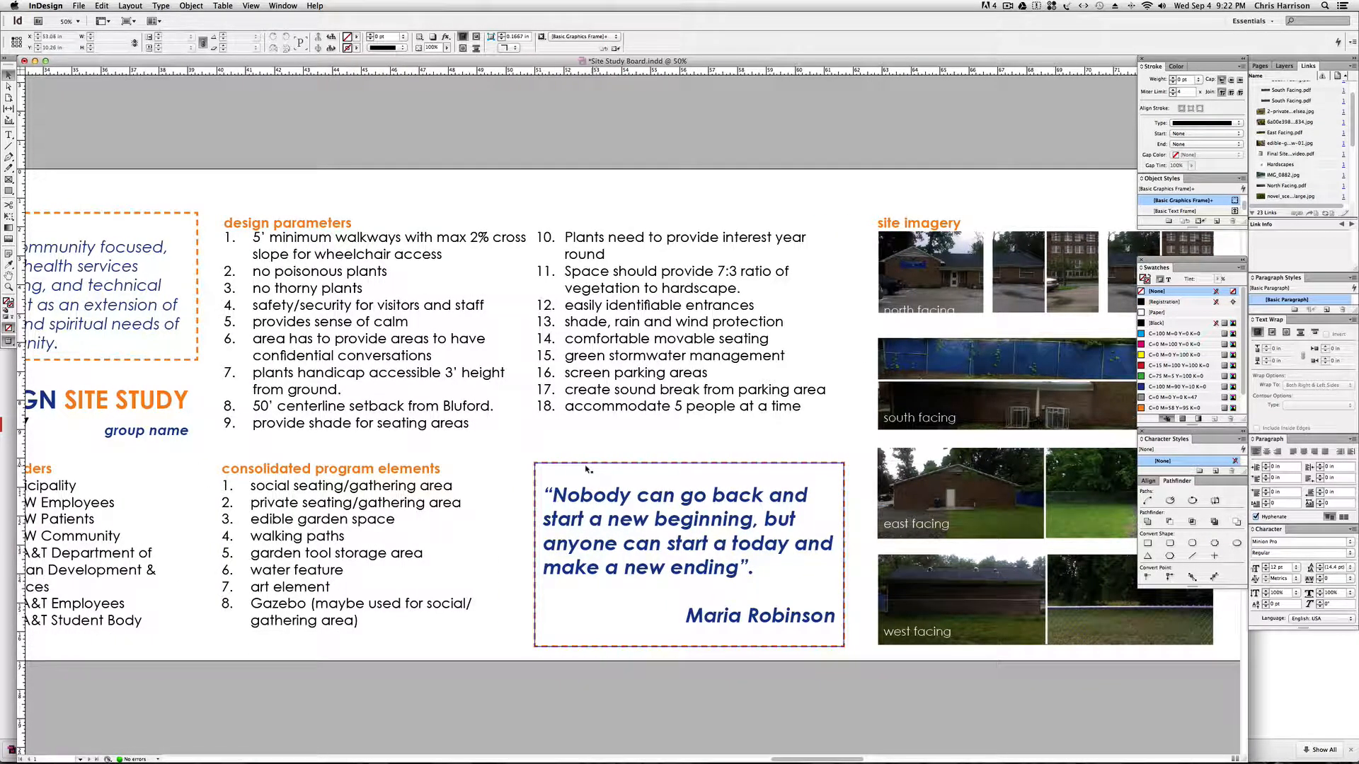
drag(458, 447, 558, 447)
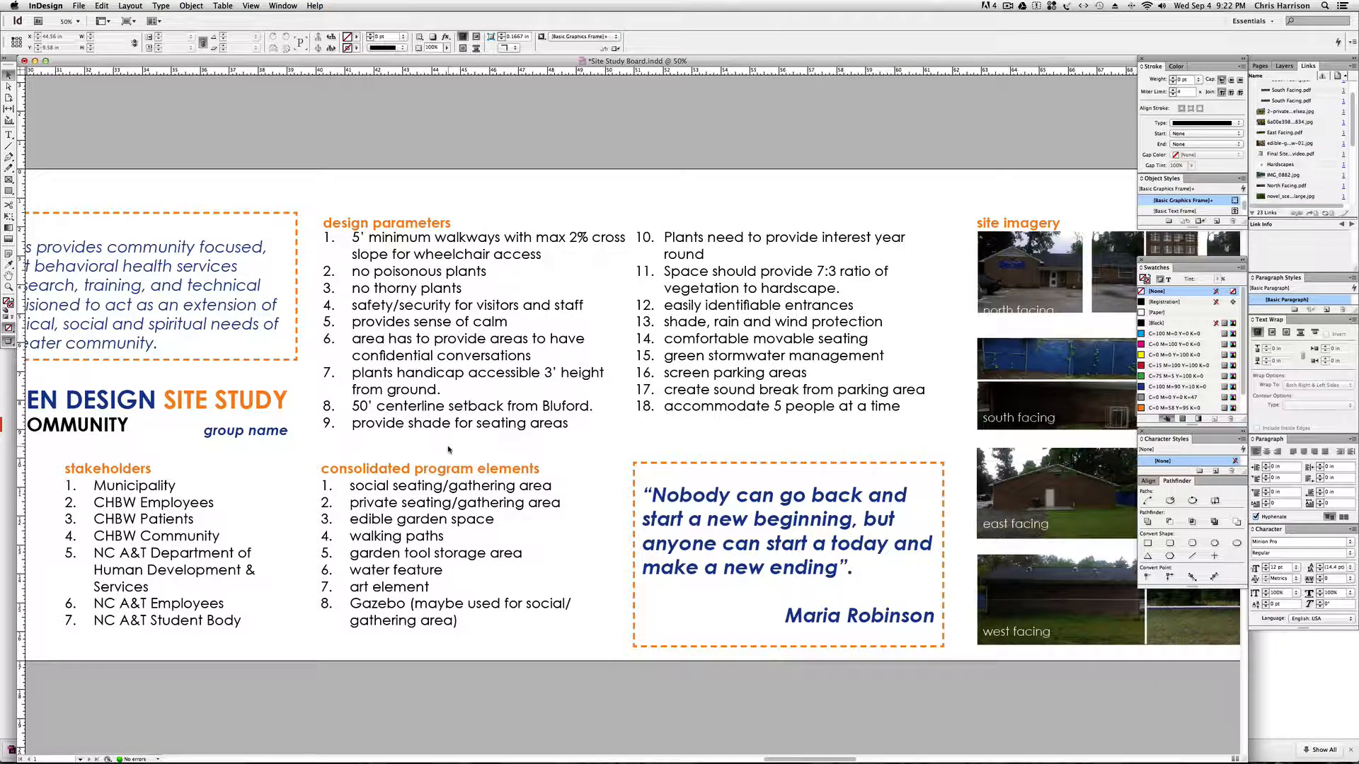
drag(311, 455, 375, 456)
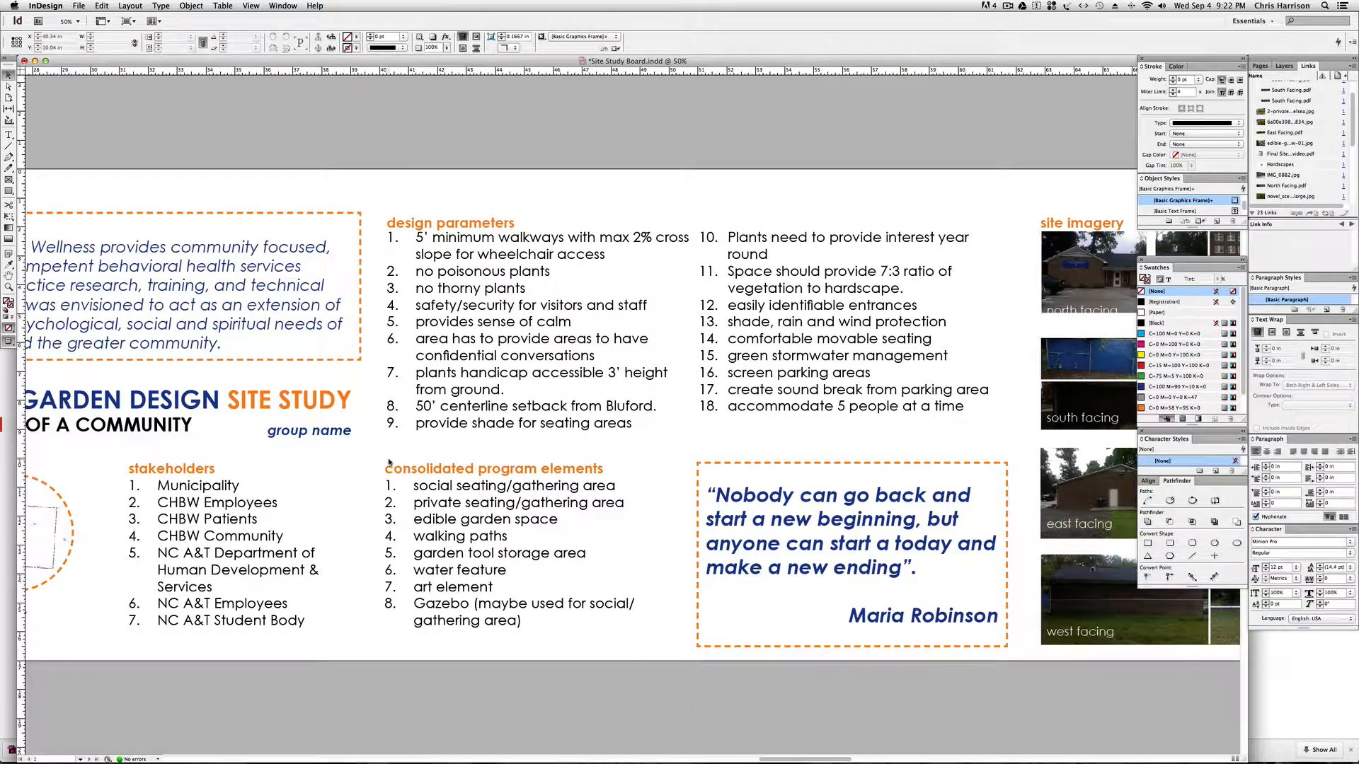
Check the type settings of the "group name" text below the board title.
double_click(322, 432)
drag(269, 431, 361, 430)
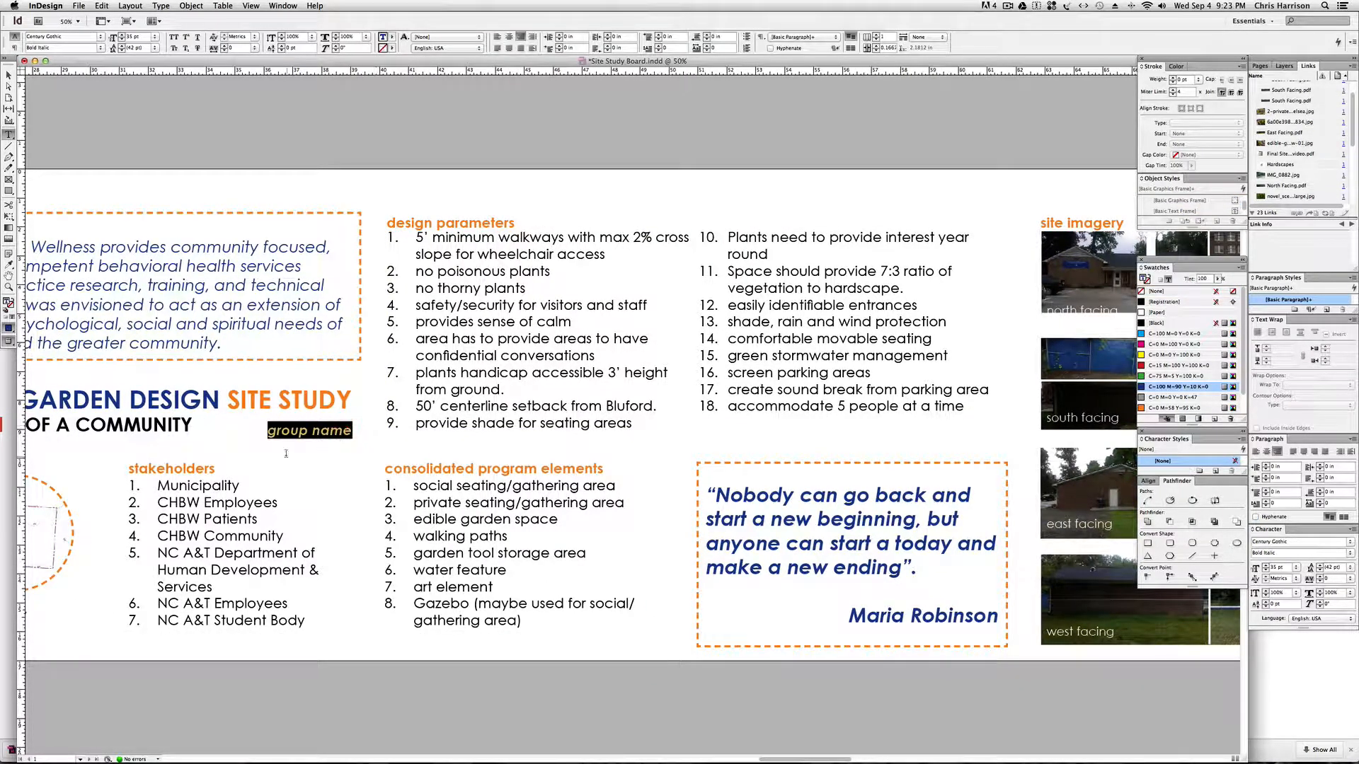
click(7, 73)
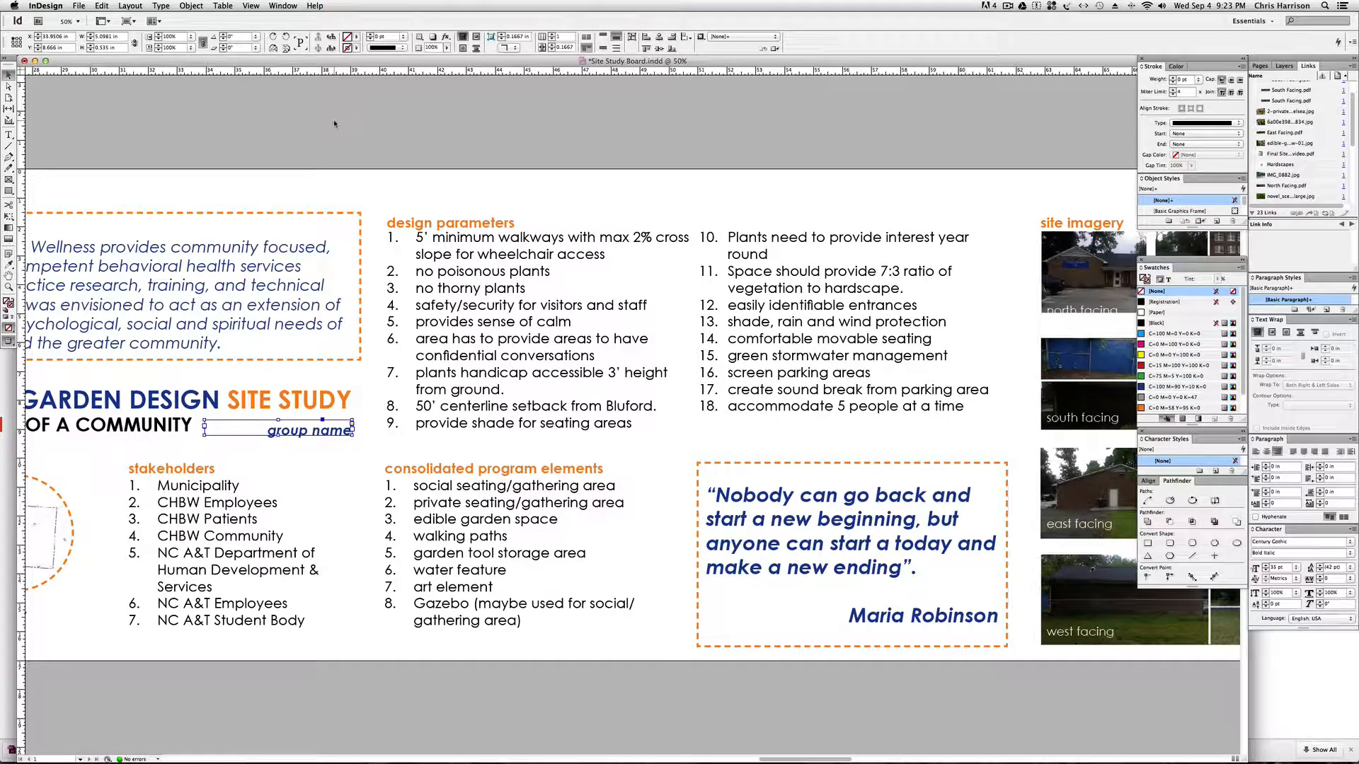
click(334, 124)
Check the type settings of the numbered items in the design parameters list, including the 50' centerline setback line.
key(t)
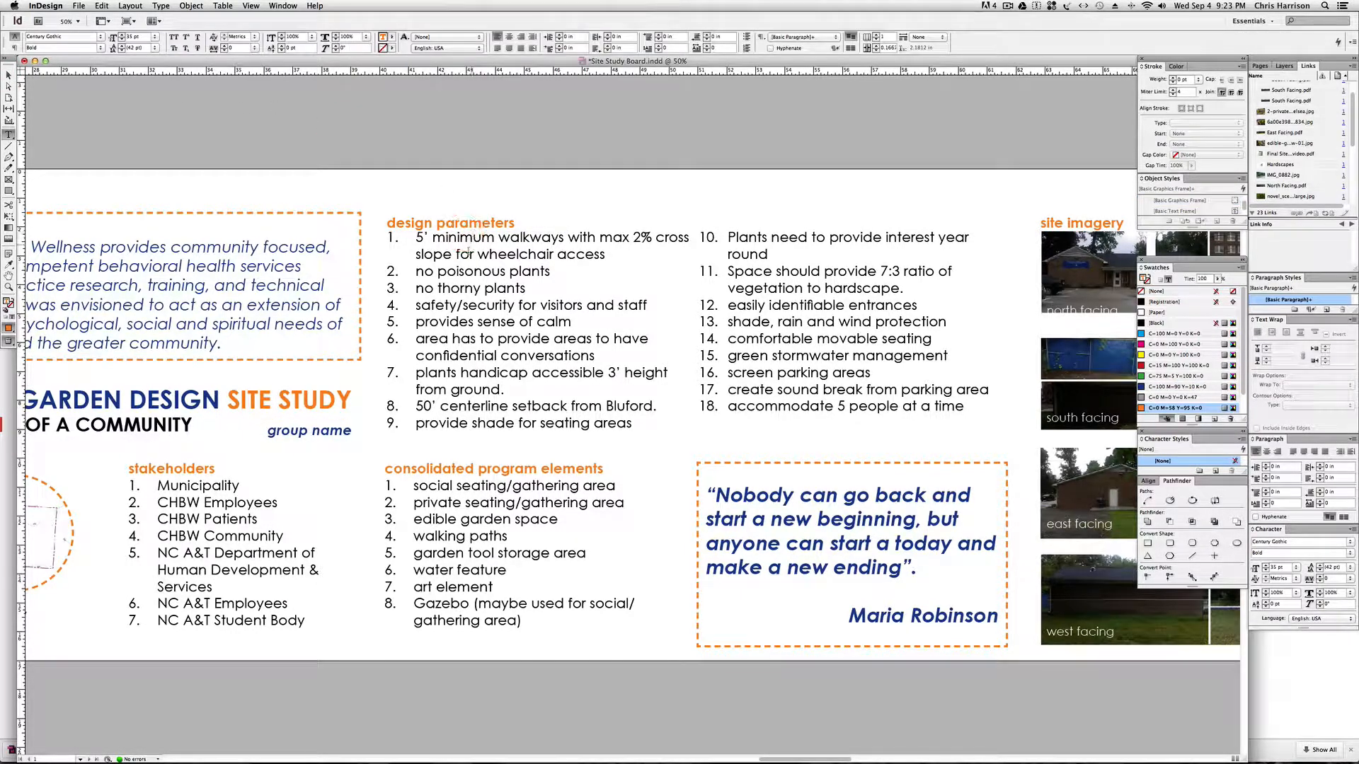
click(474, 271)
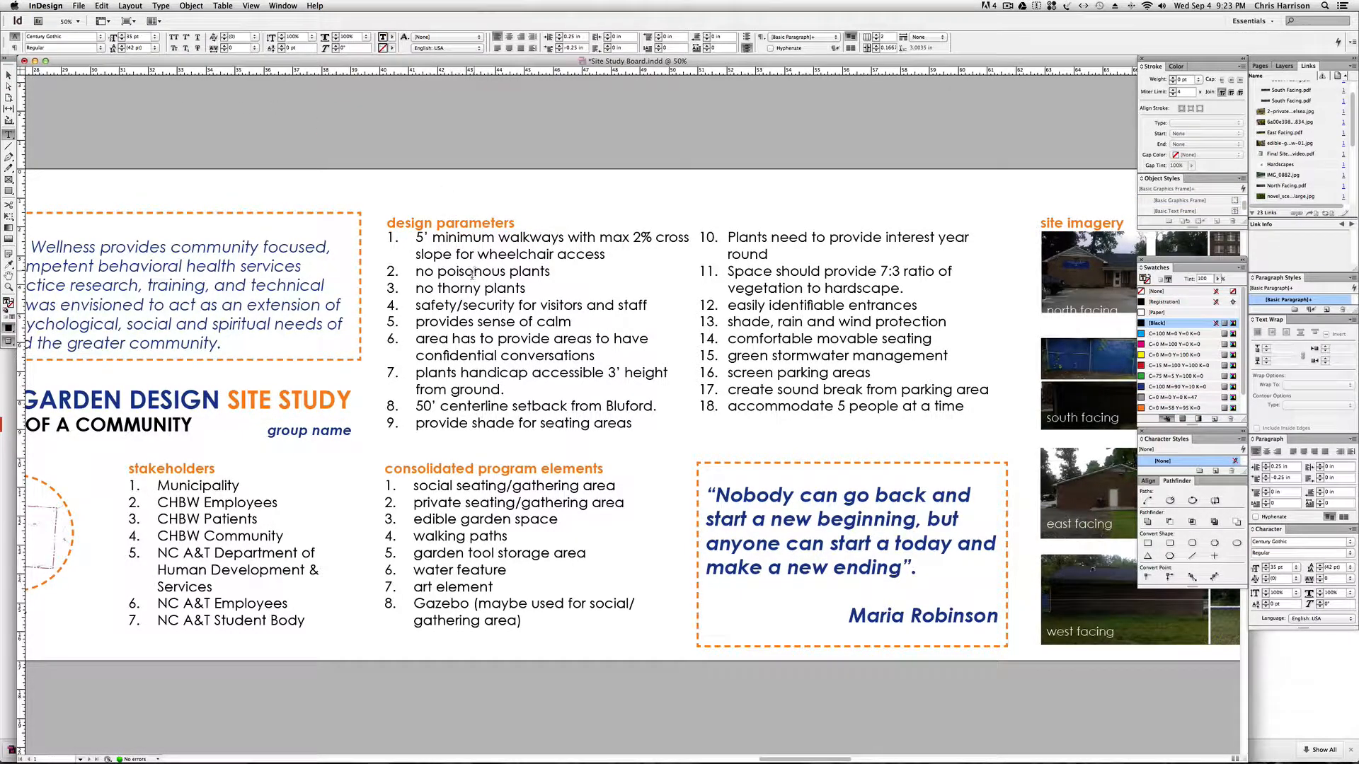
double_click(566, 294)
drag(595, 356, 413, 241)
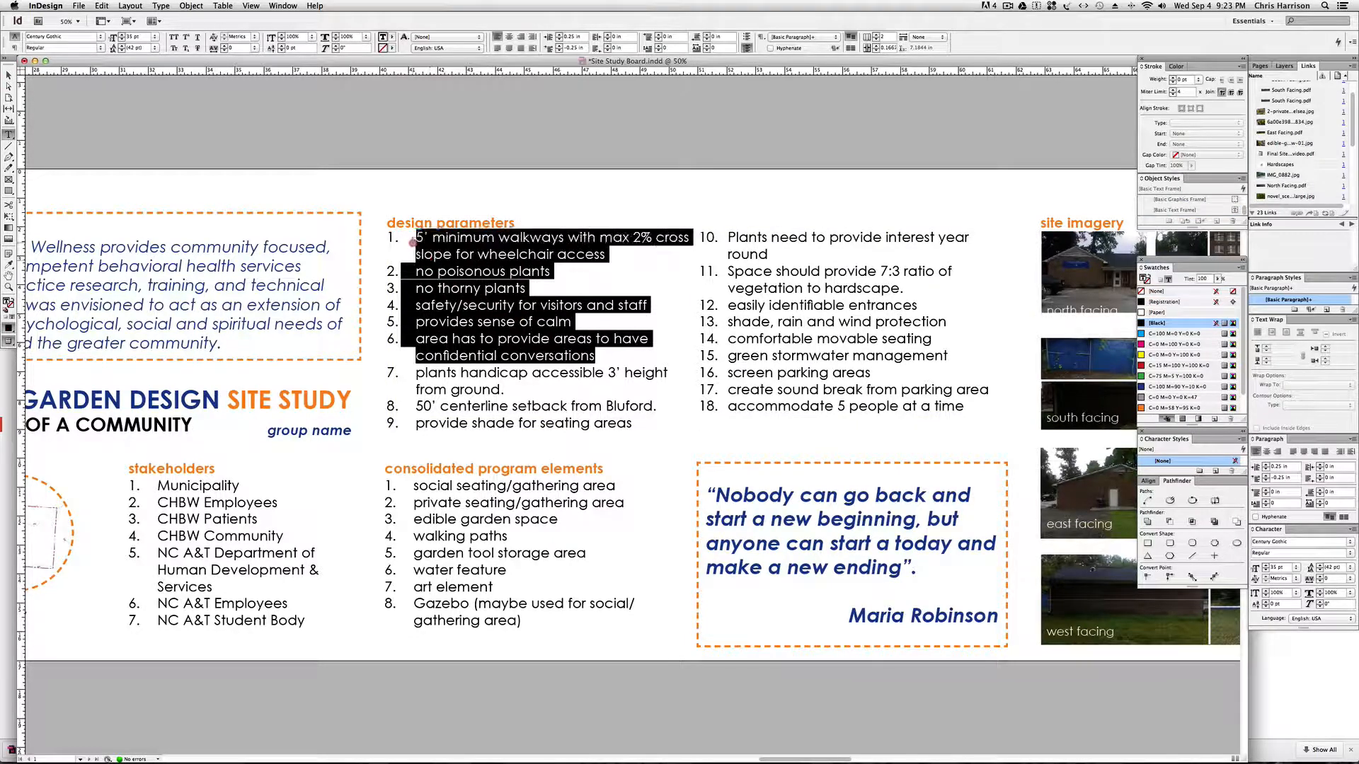
click(518, 252)
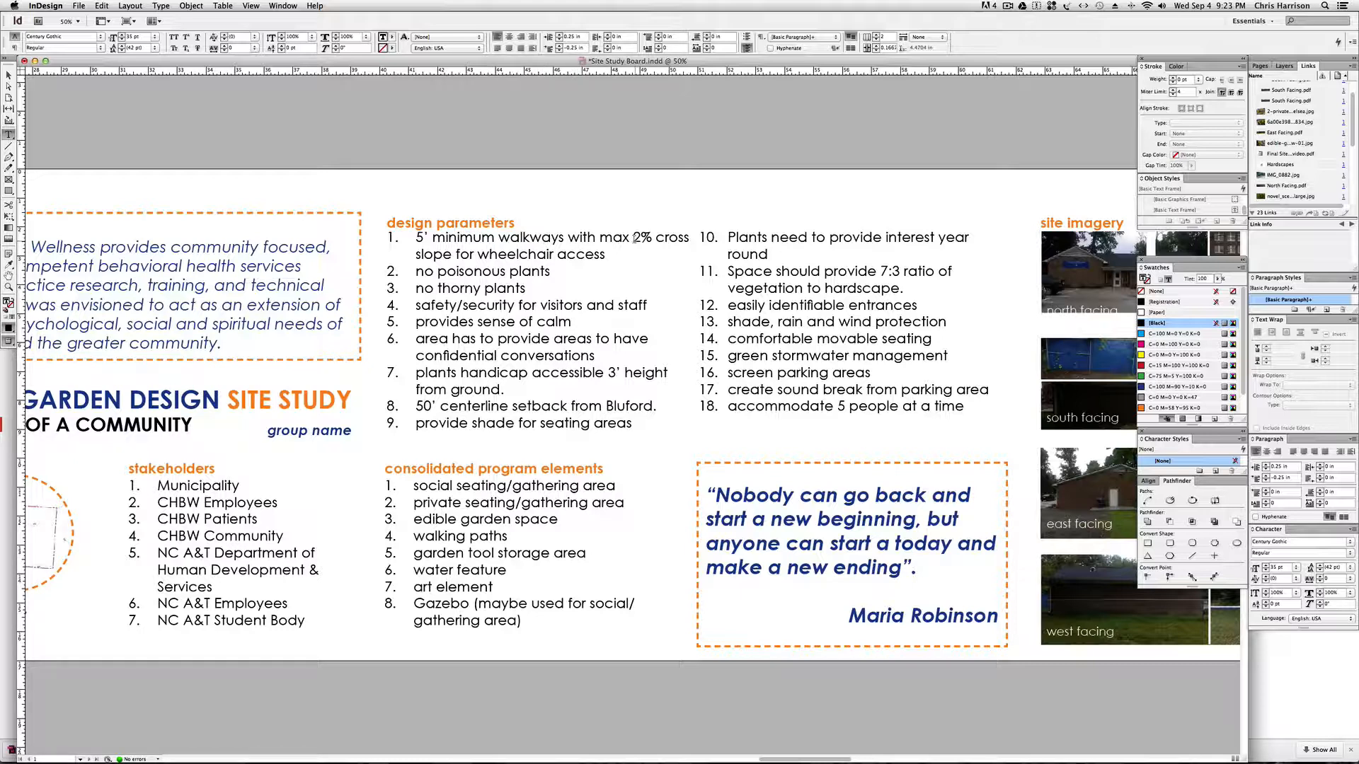
click(604, 258)
click(499, 408)
drag(654, 406, 450, 406)
key(Escape)
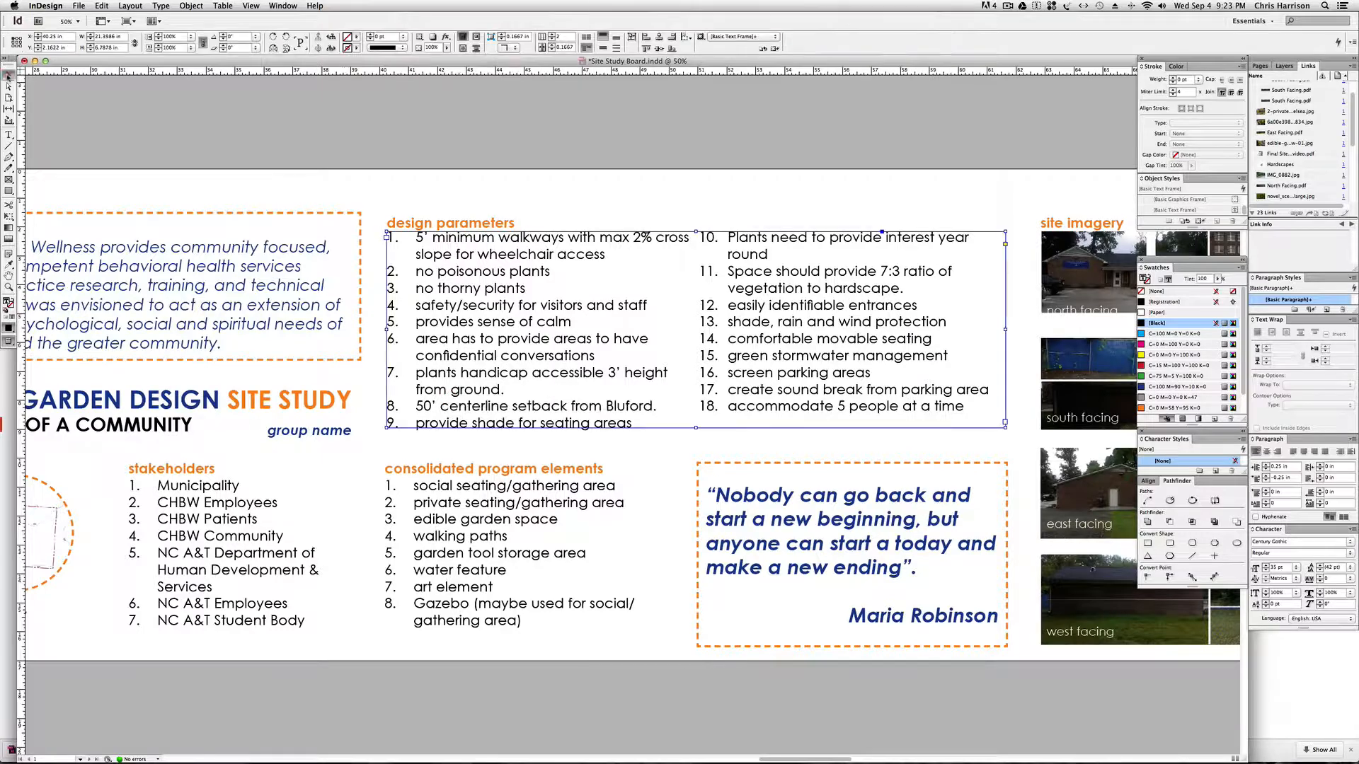
Examine the site imagery and the CBHW Healing Garden basemap up to the design precedent imagery.
key(space)
drag(978, 207, 116, 191)
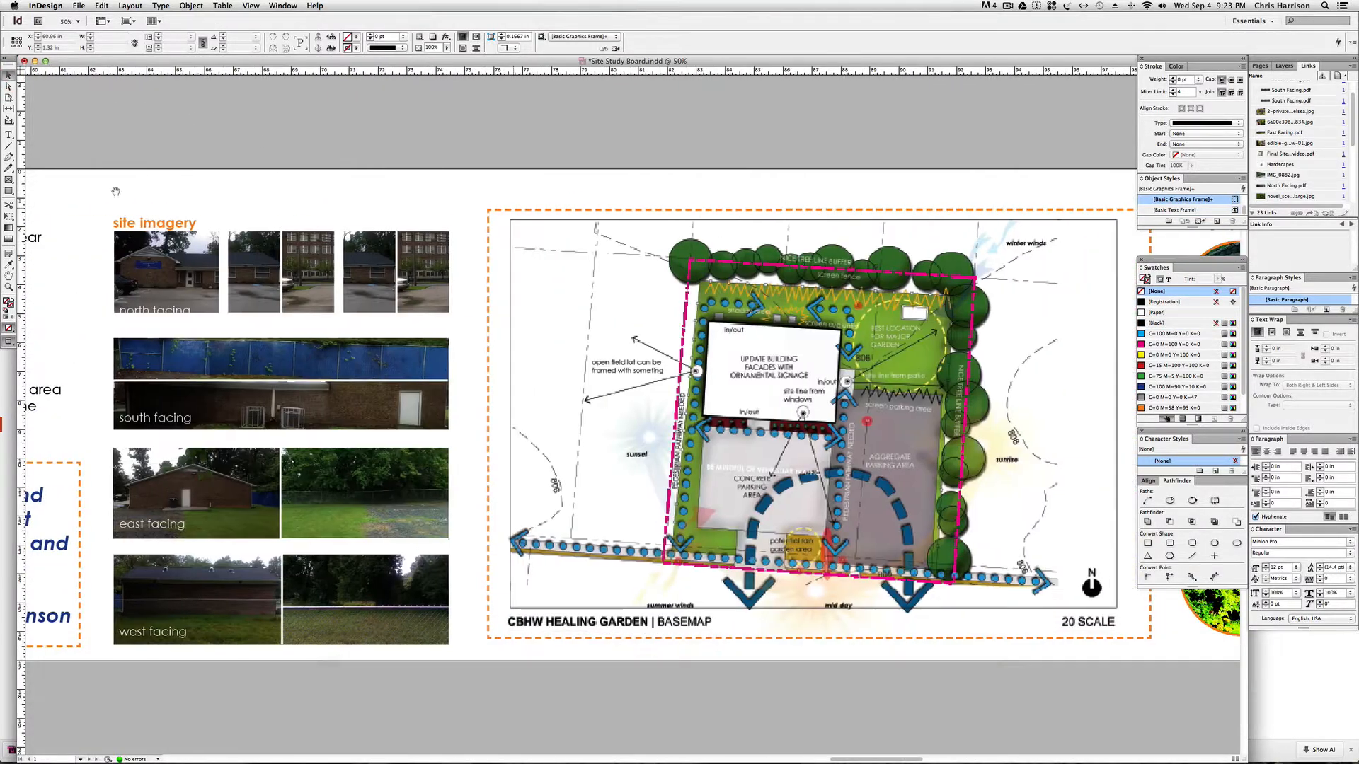
drag(517, 216, 276, 221)
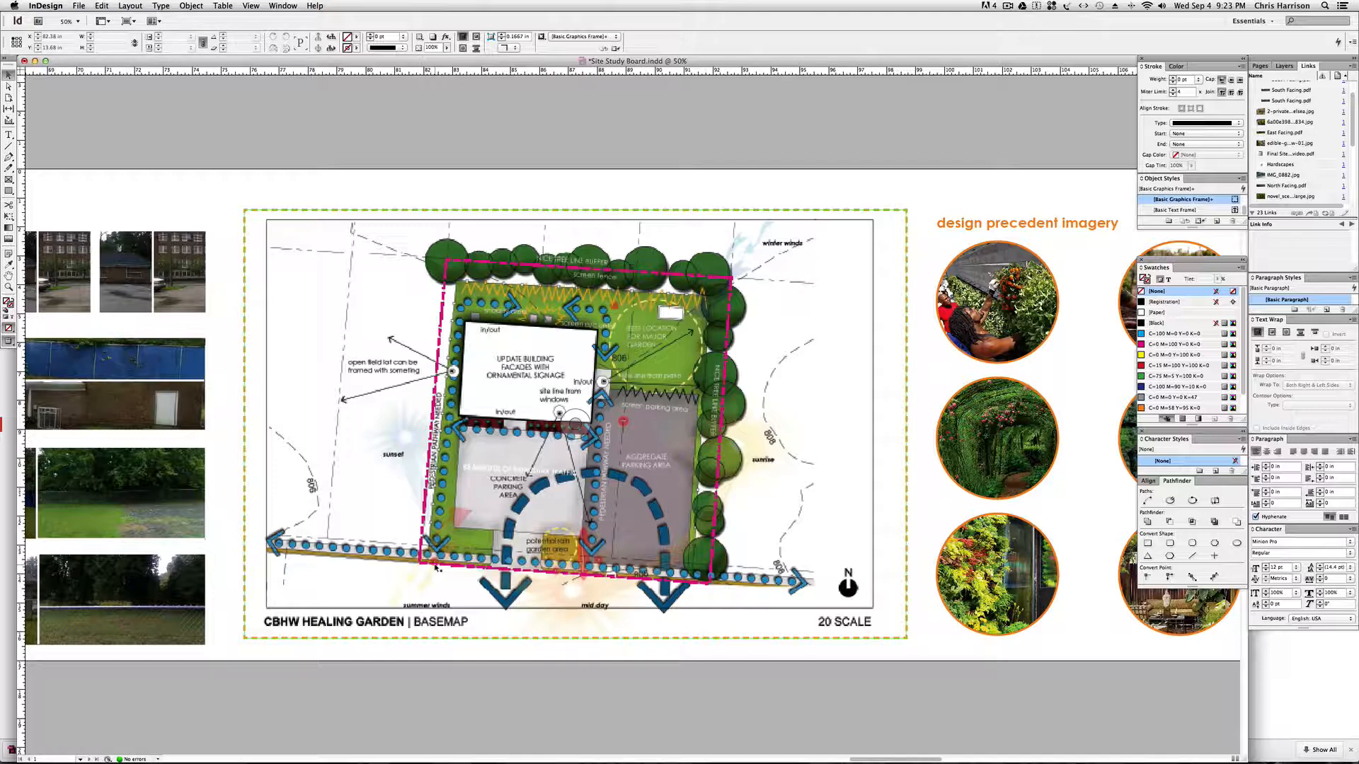
Examine the site imagery and basemap beside the quote box, design parameters and consolidated program elements on the board.
scroll(577, 425, left, 10)
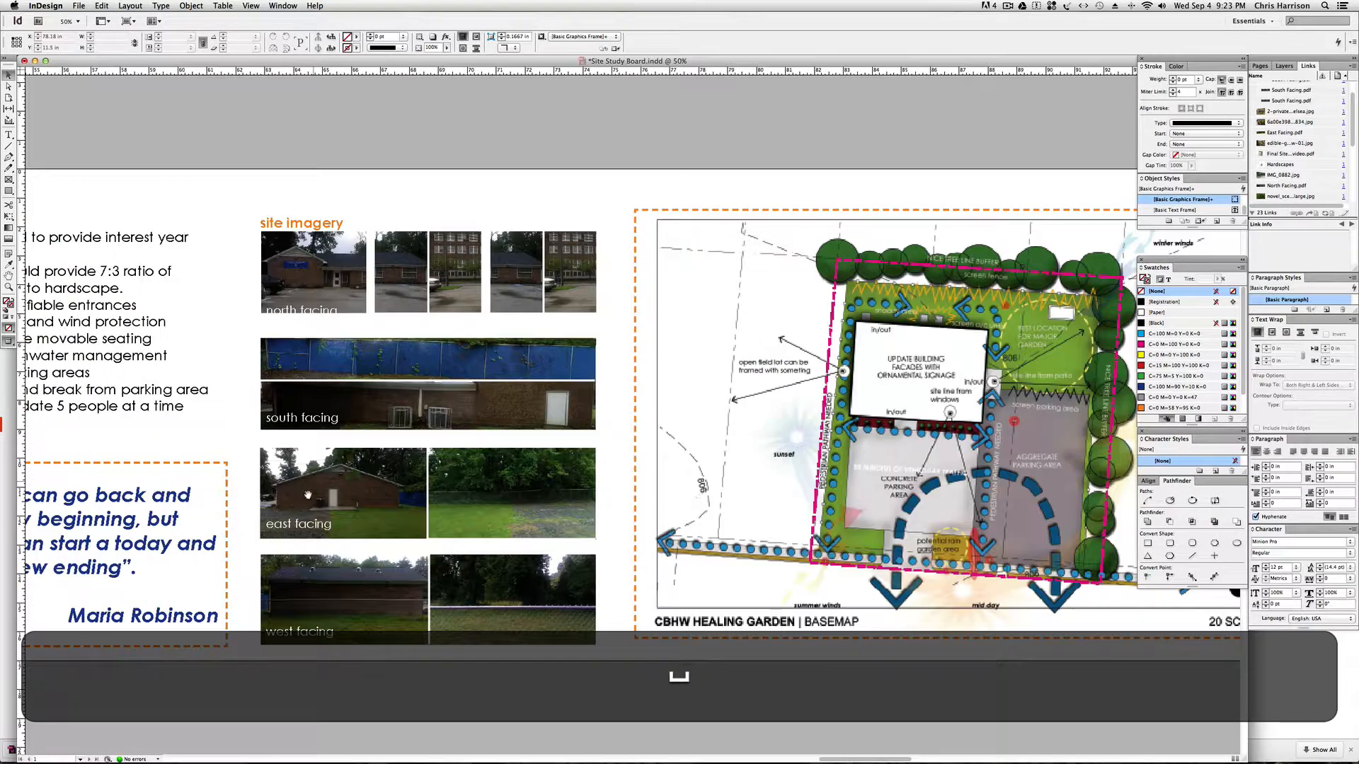
drag(320, 460, 725, 433)
key(space)
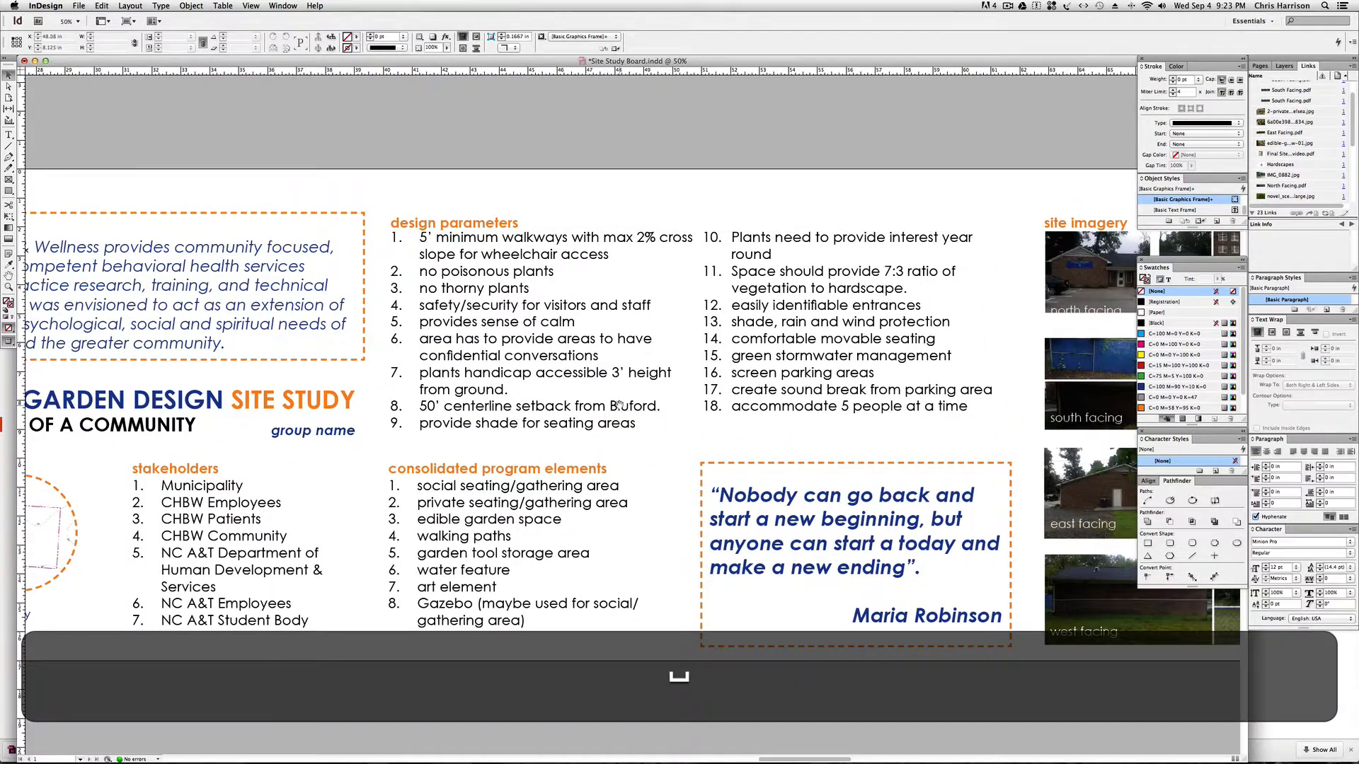
drag(1015, 417, 802, 419)
scroll(802, 419, right, 8)
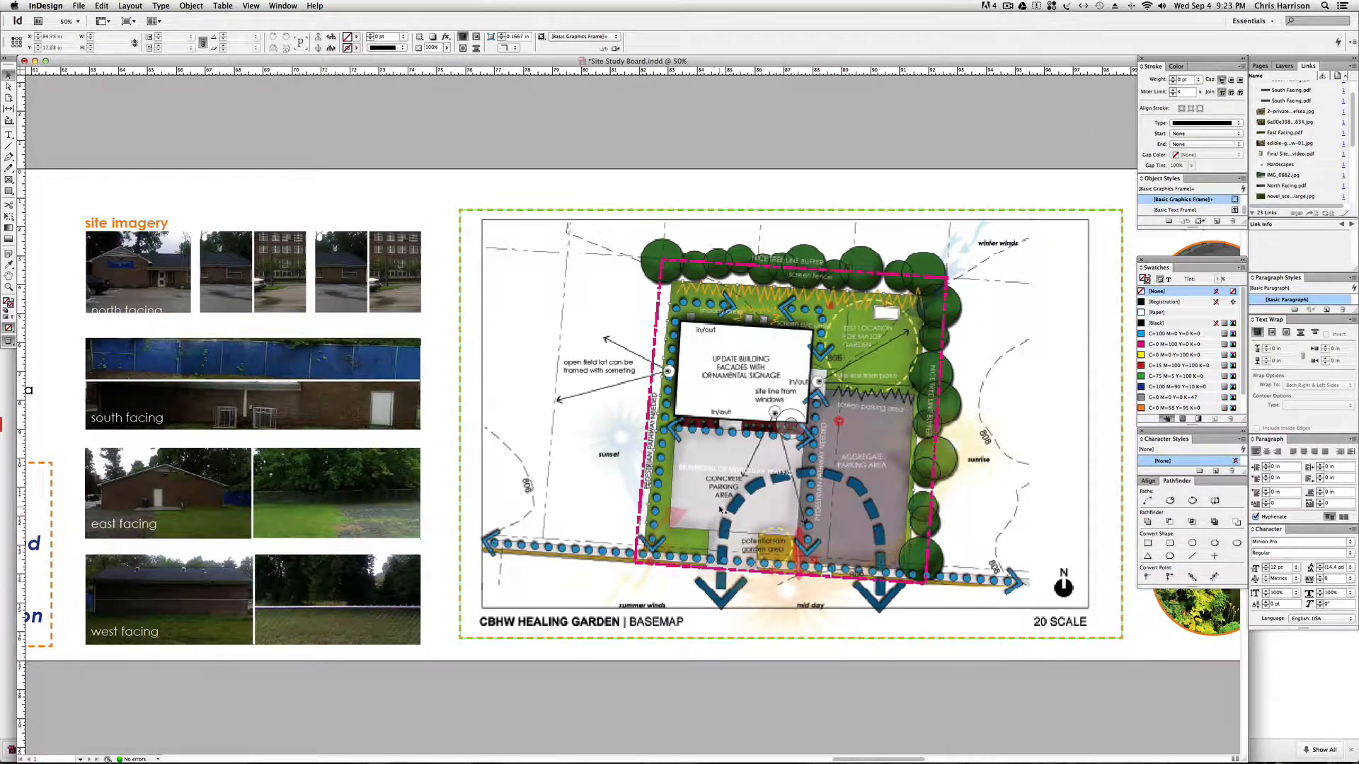
key(space)
drag(500, 489, 789, 509)
drag(418, 481, 768, 492)
drag(312, 451, 421, 456)
Check the type settings of the design parameters list at the 5' minimum walkways item and the 7:3 vegetation ratio item.
double_click(412, 243)
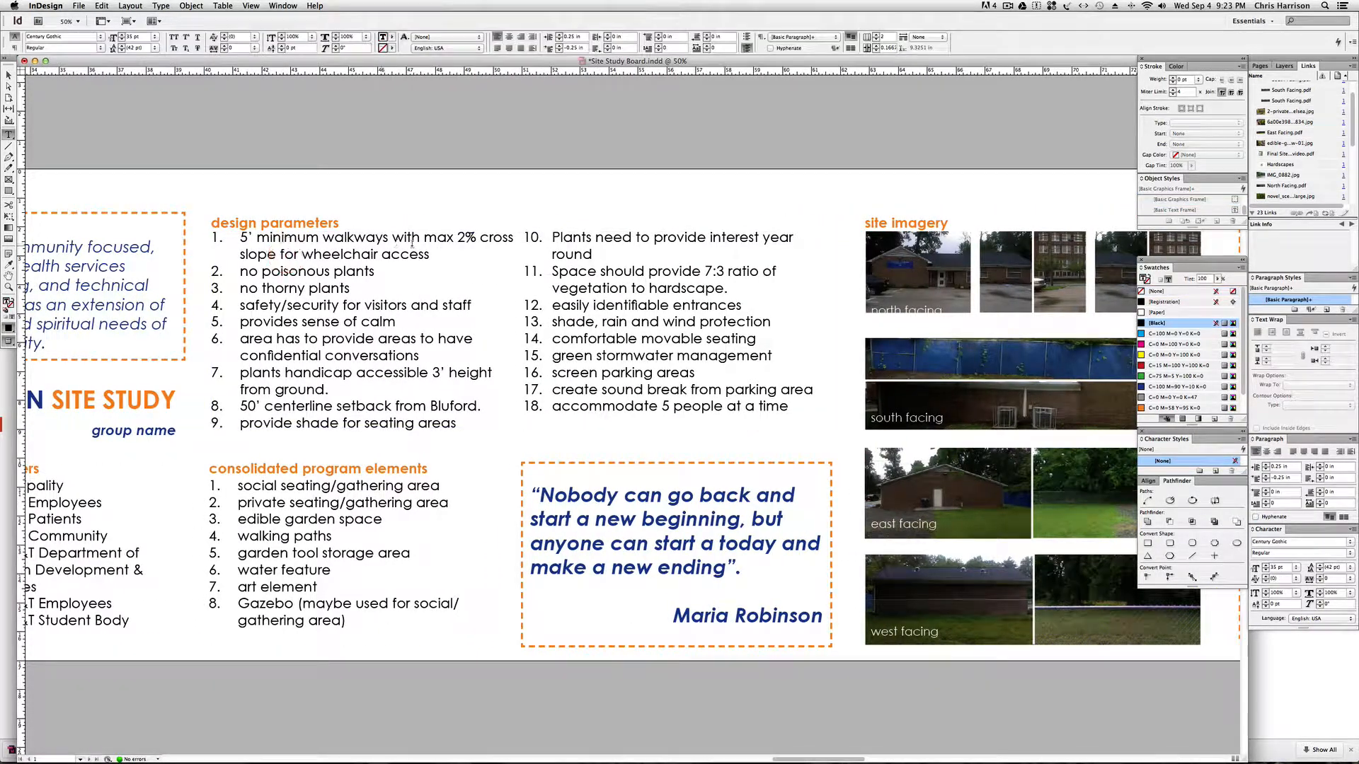
drag(430, 252, 243, 239)
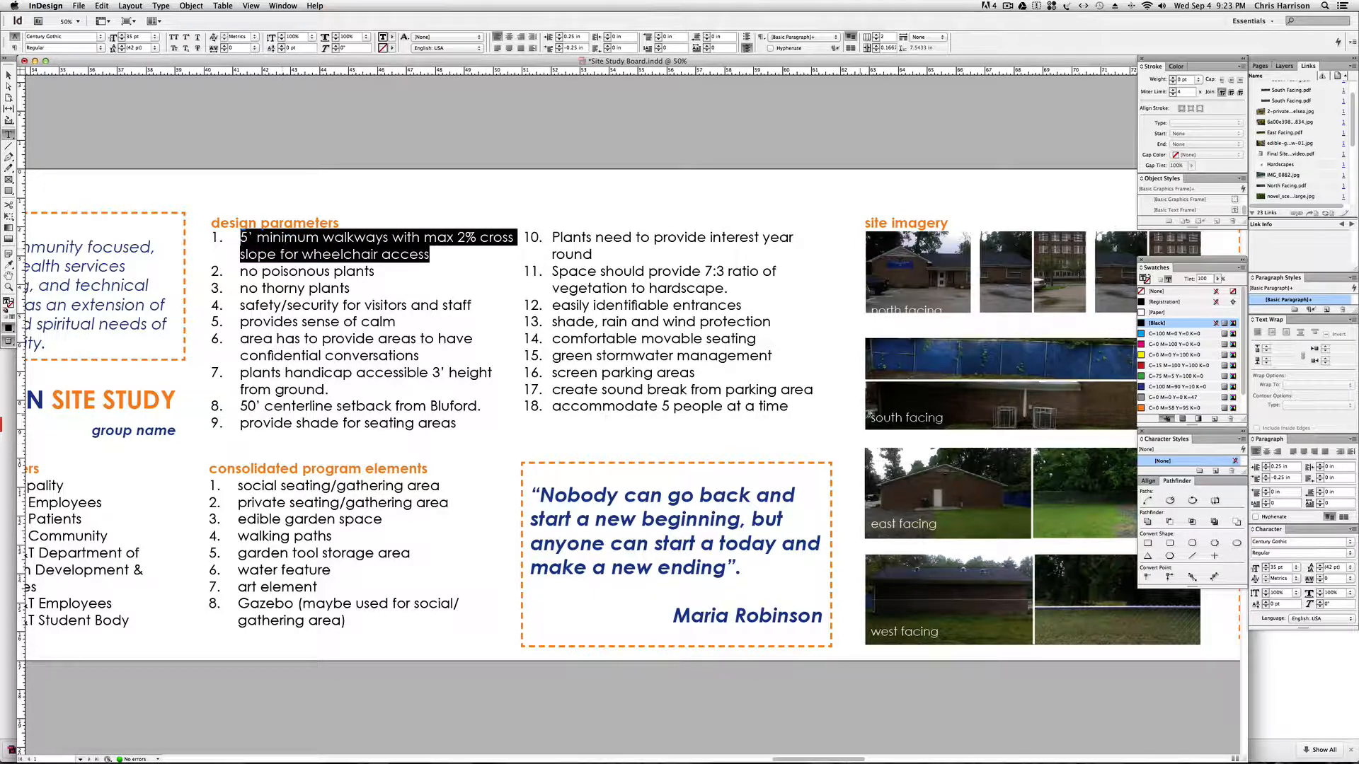
click(9, 75)
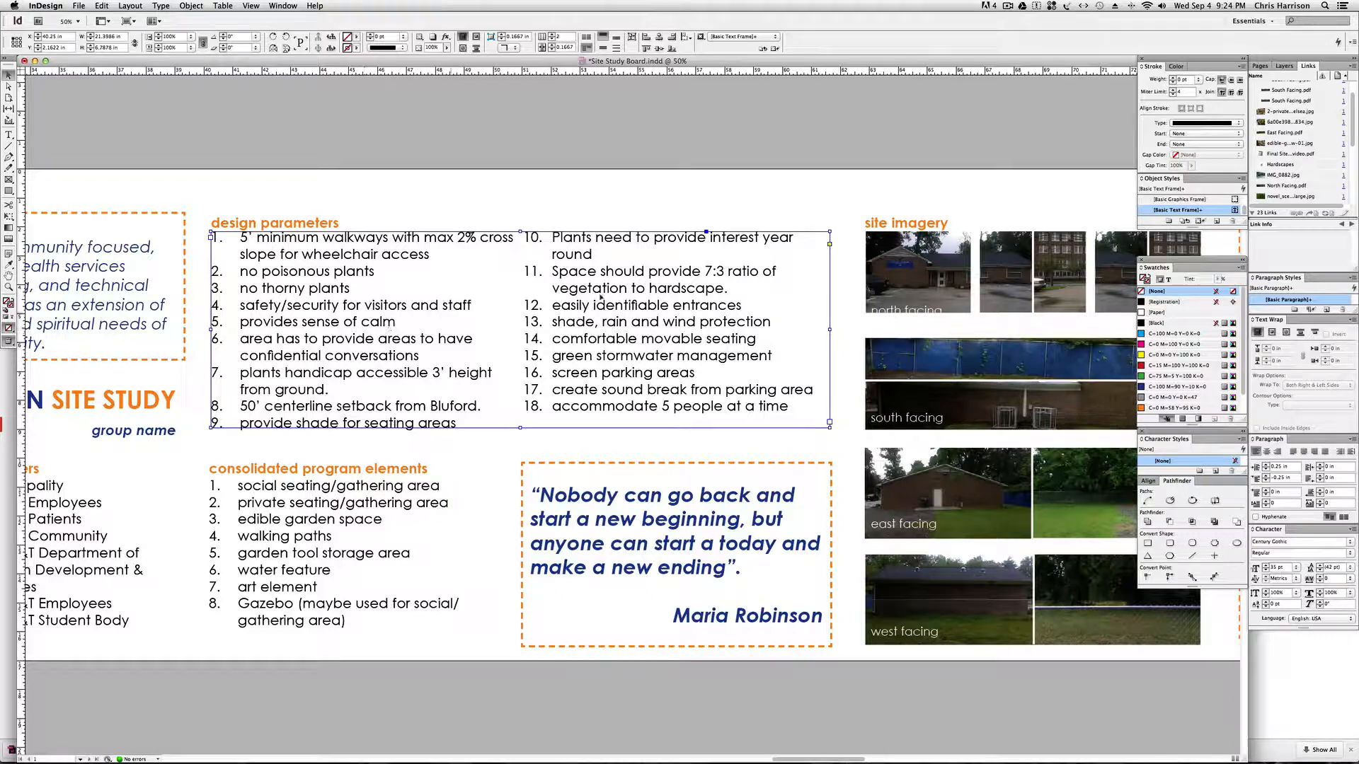
double_click(716, 272)
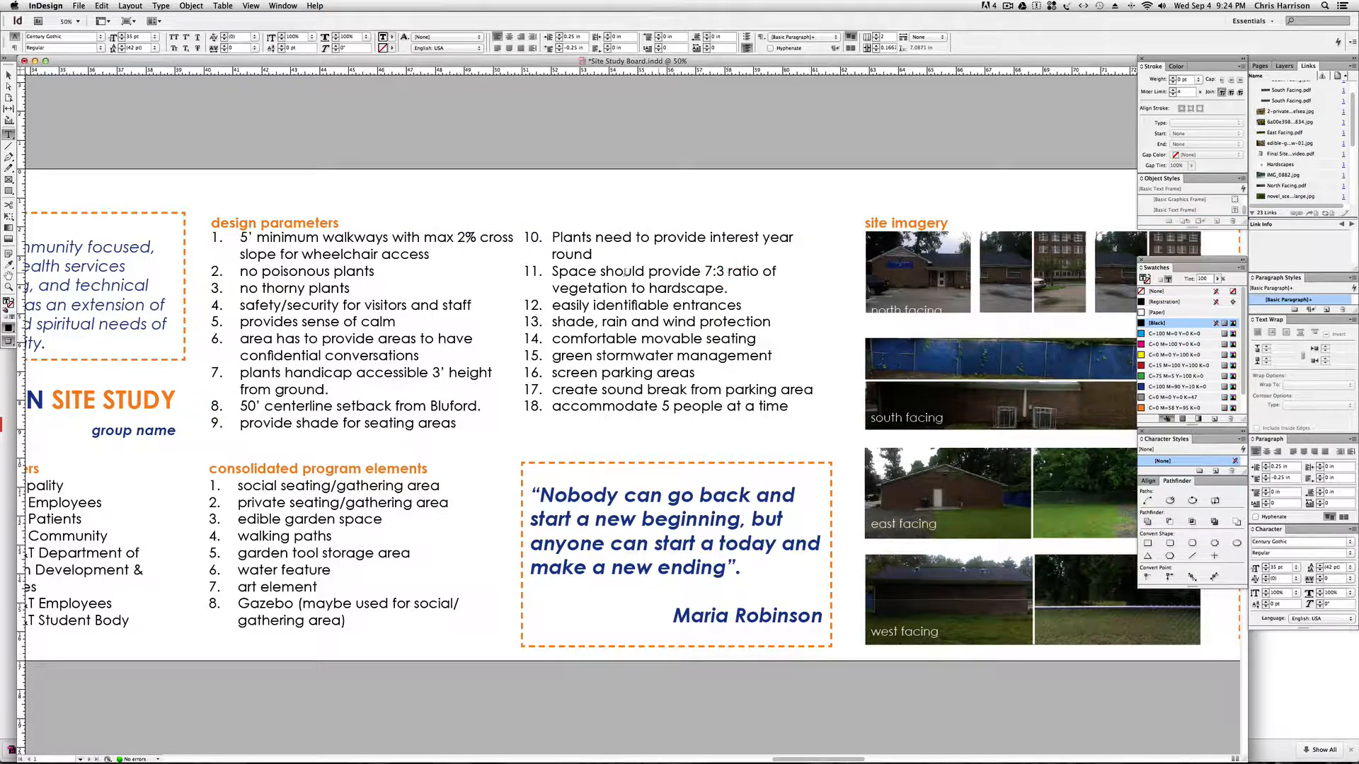
key(Escape)
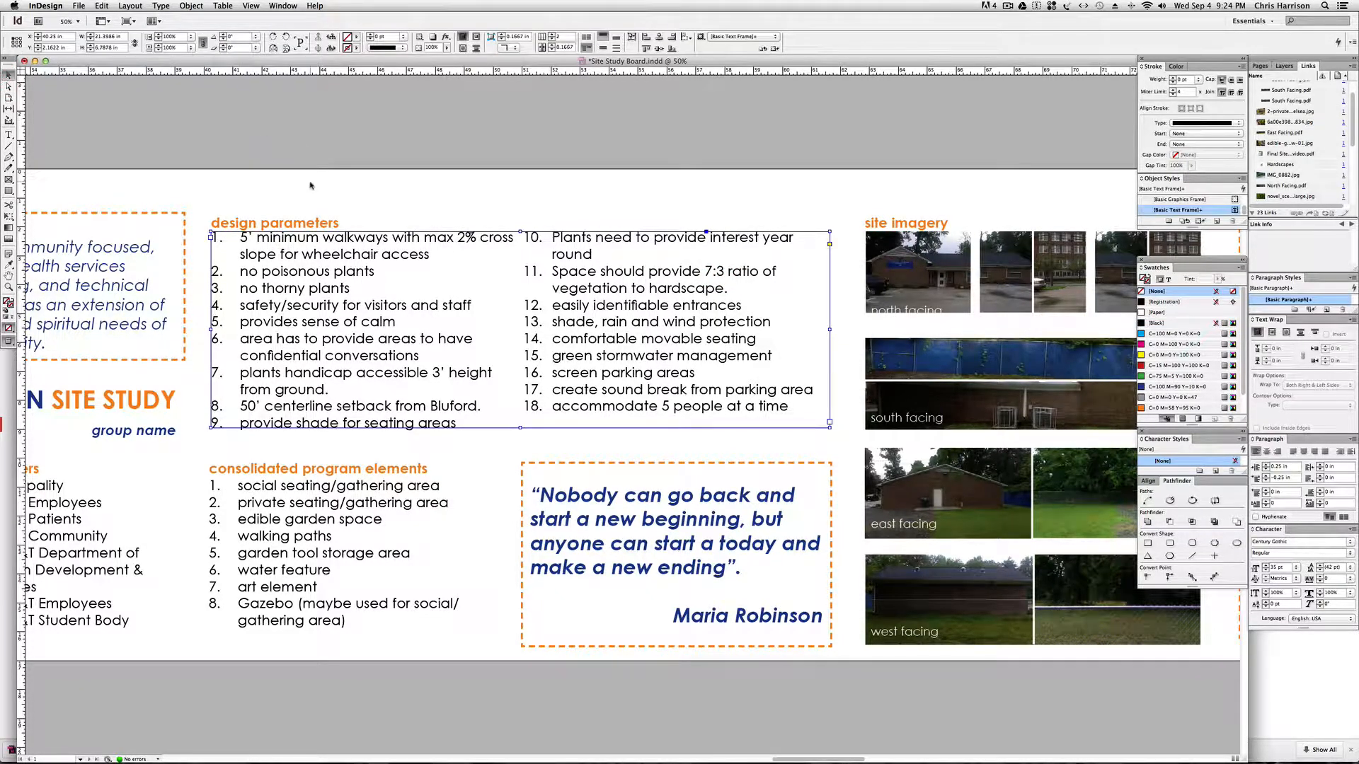
click(312, 191)
Check the type settings of the consolidated program elements list at the private seating/gathering area item.
key(space)
drag(317, 351, 322, 332)
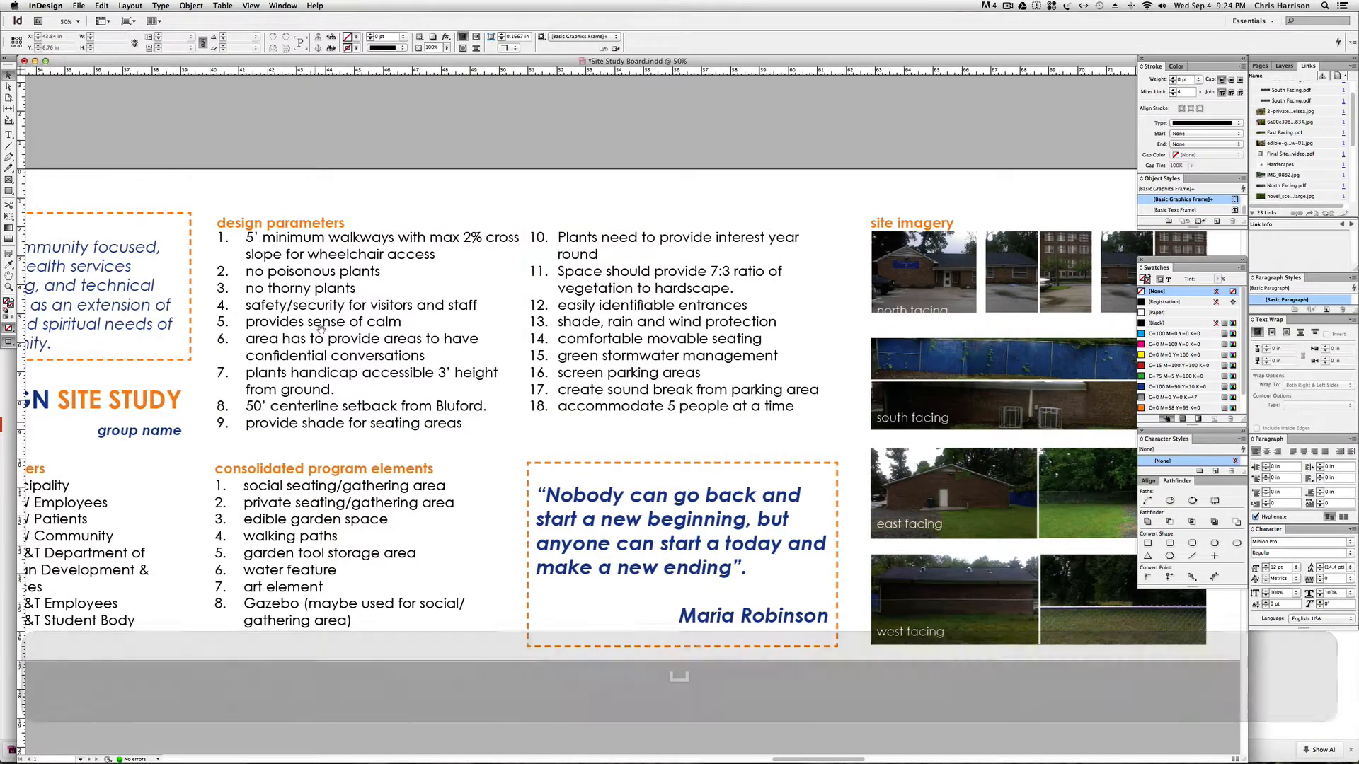
drag(309, 421, 342, 423)
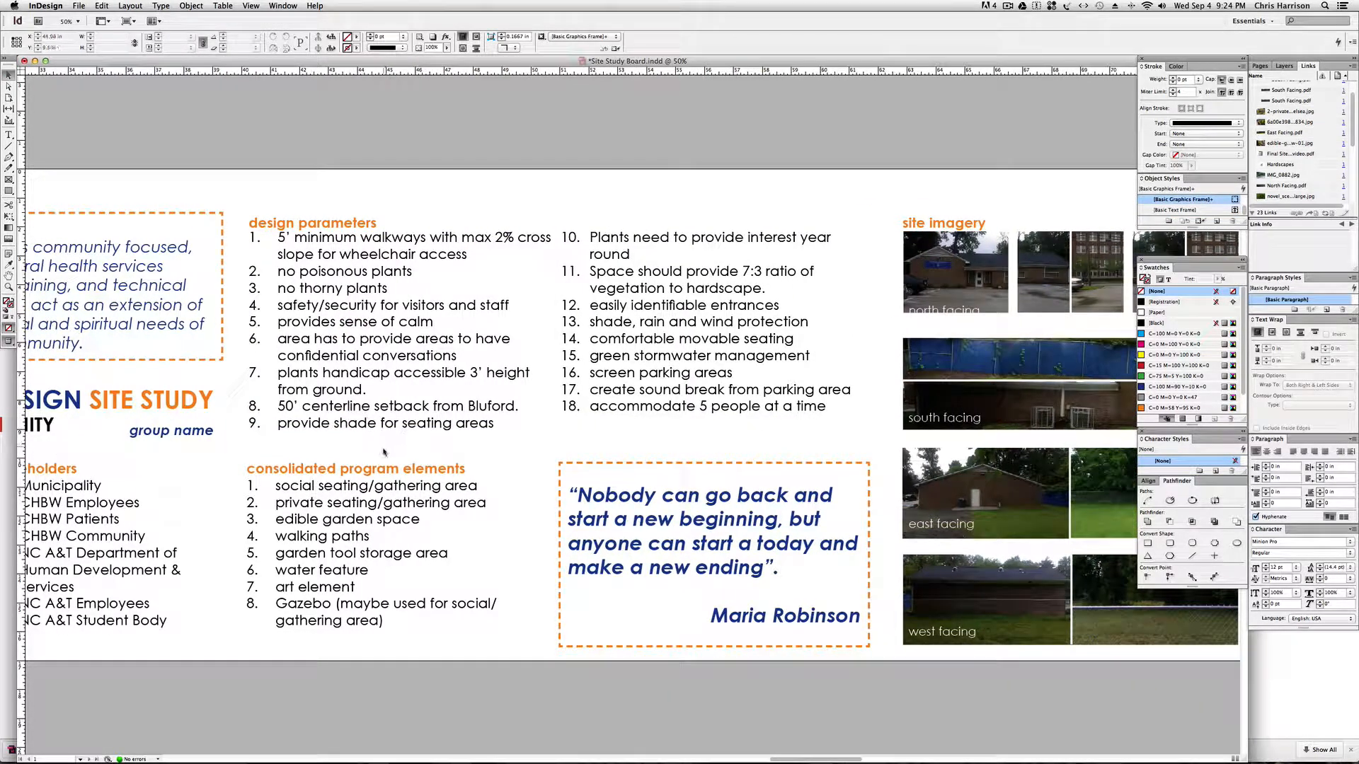
key(space)
drag(271, 479, 438, 479)
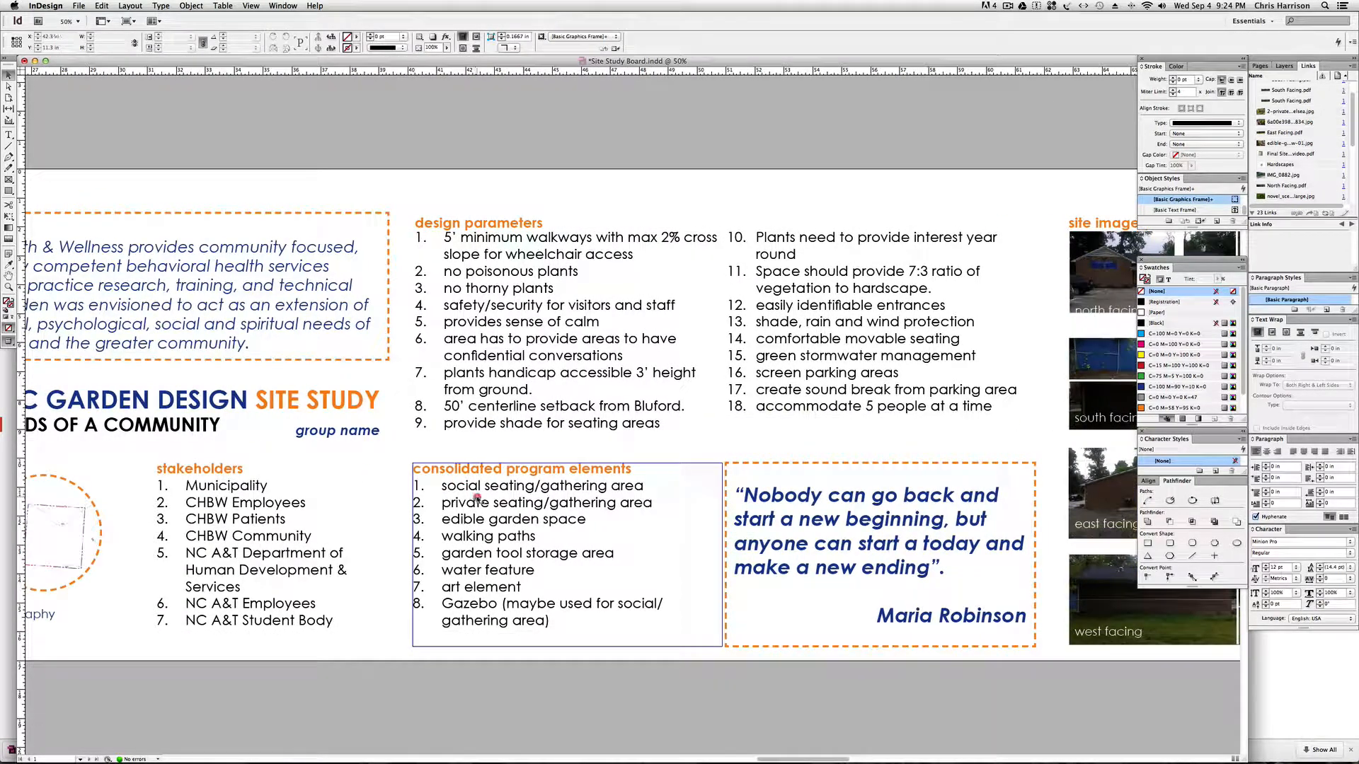
key(t)
click(476, 497)
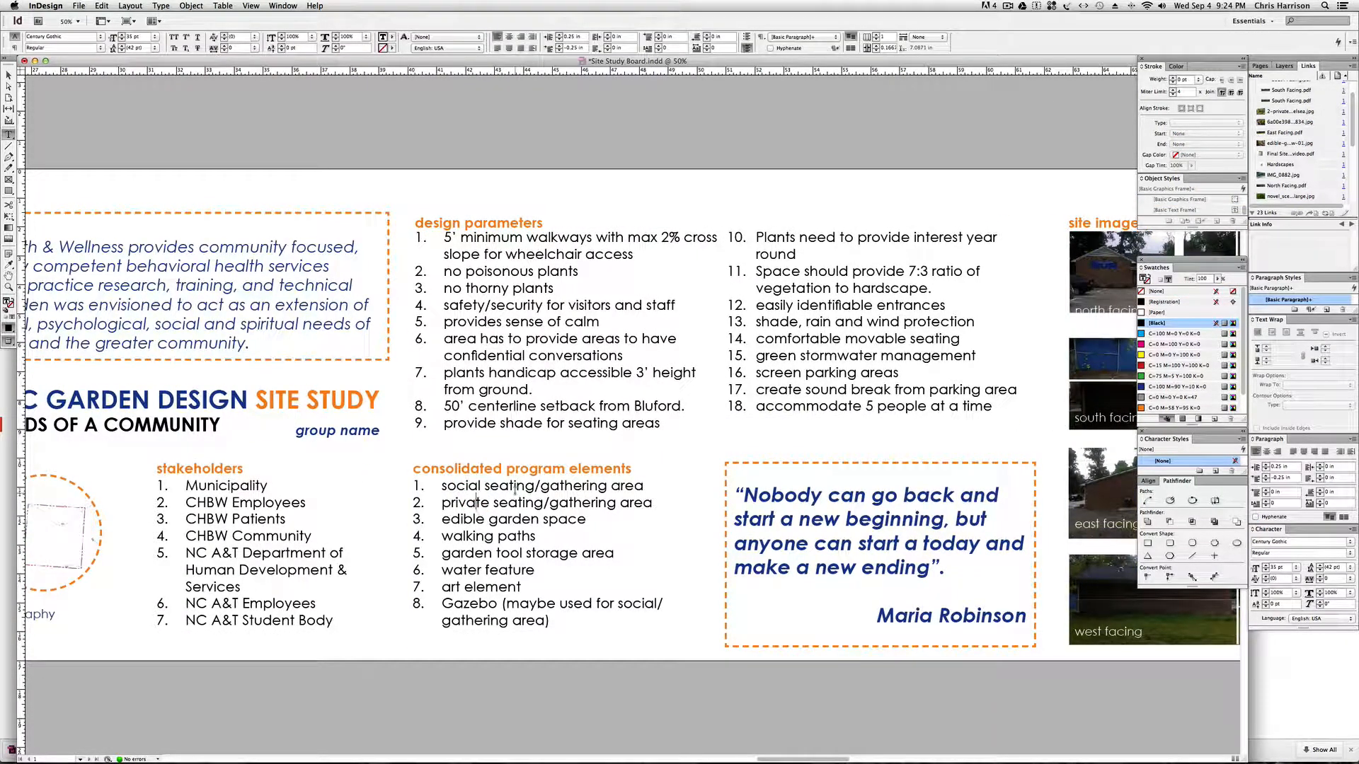
key(Escape)
click(359, 463)
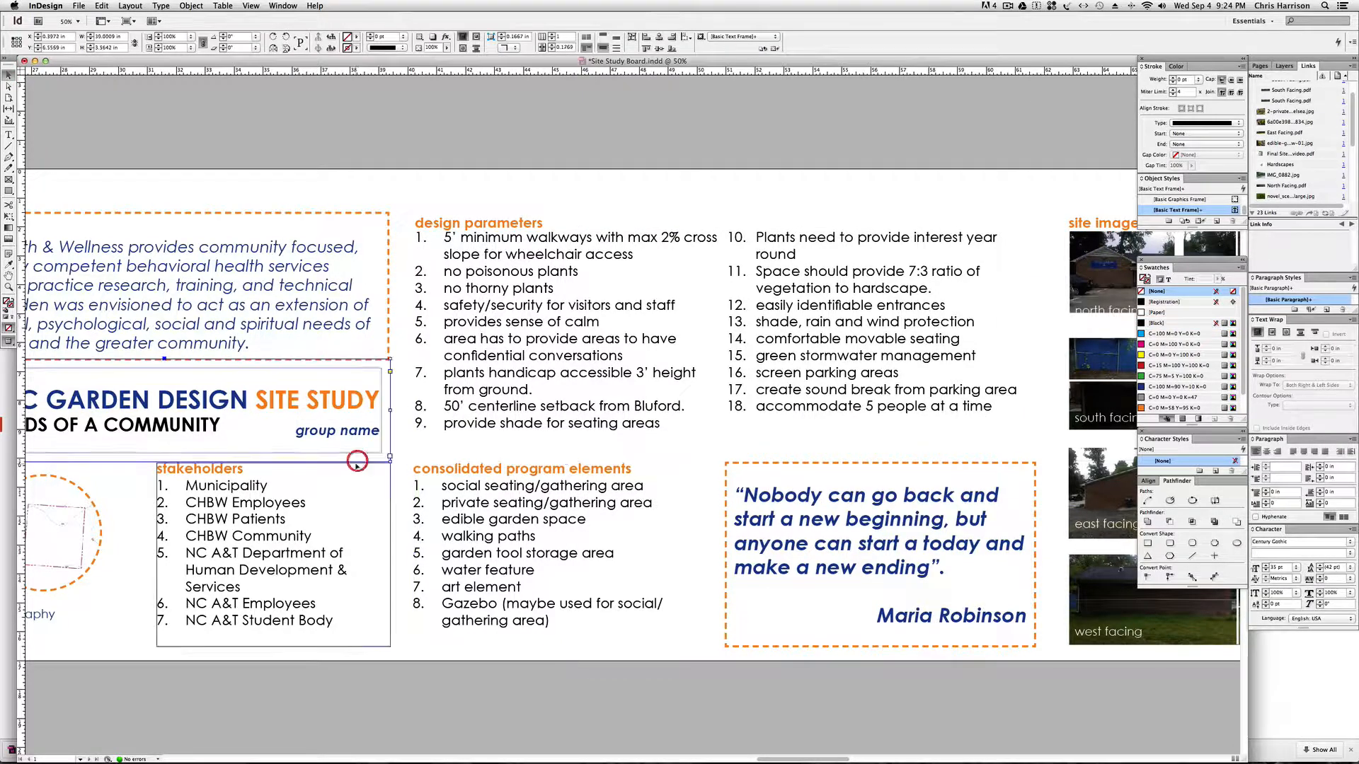
Switch to Google Drive in Chrome and open the Stakeholder, Program Element, & Design Parameter Identification document from the REFERENCE folder.
click(273, 753)
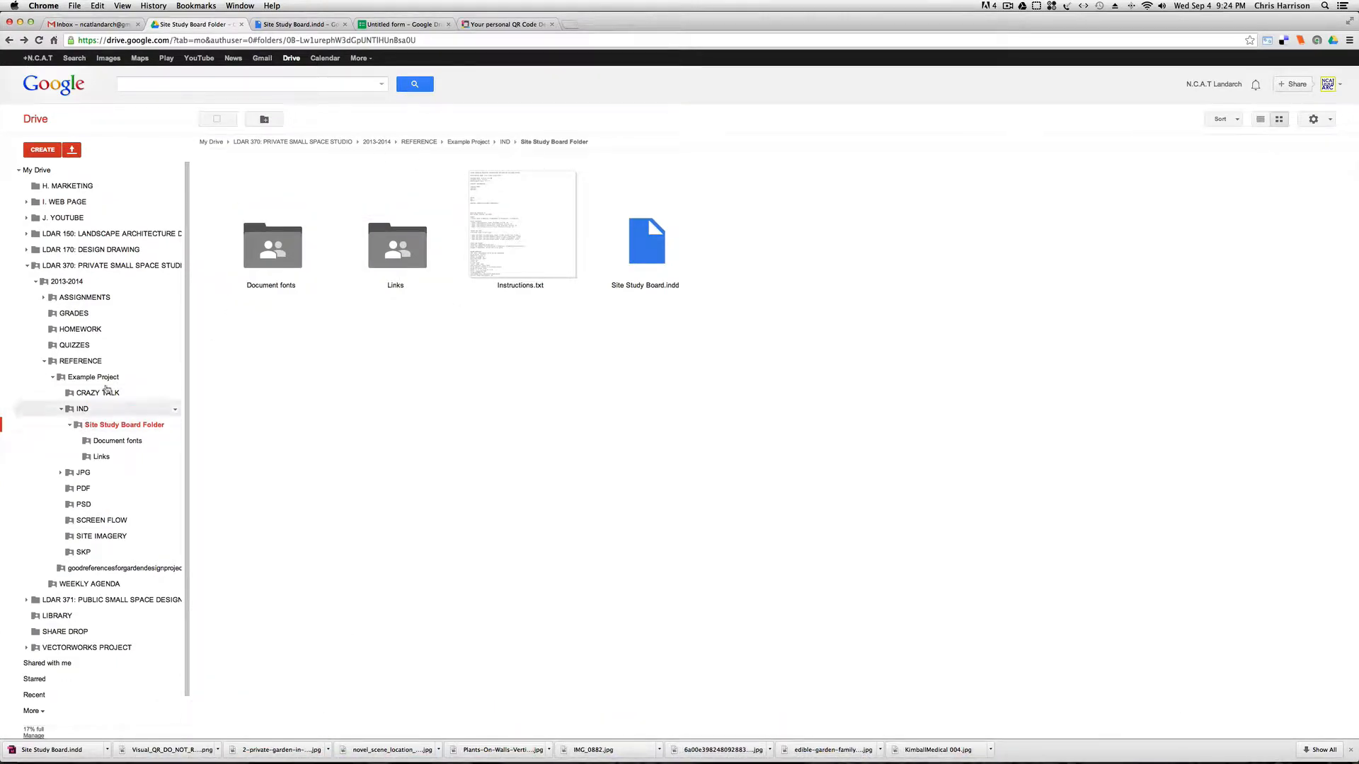
click(80, 362)
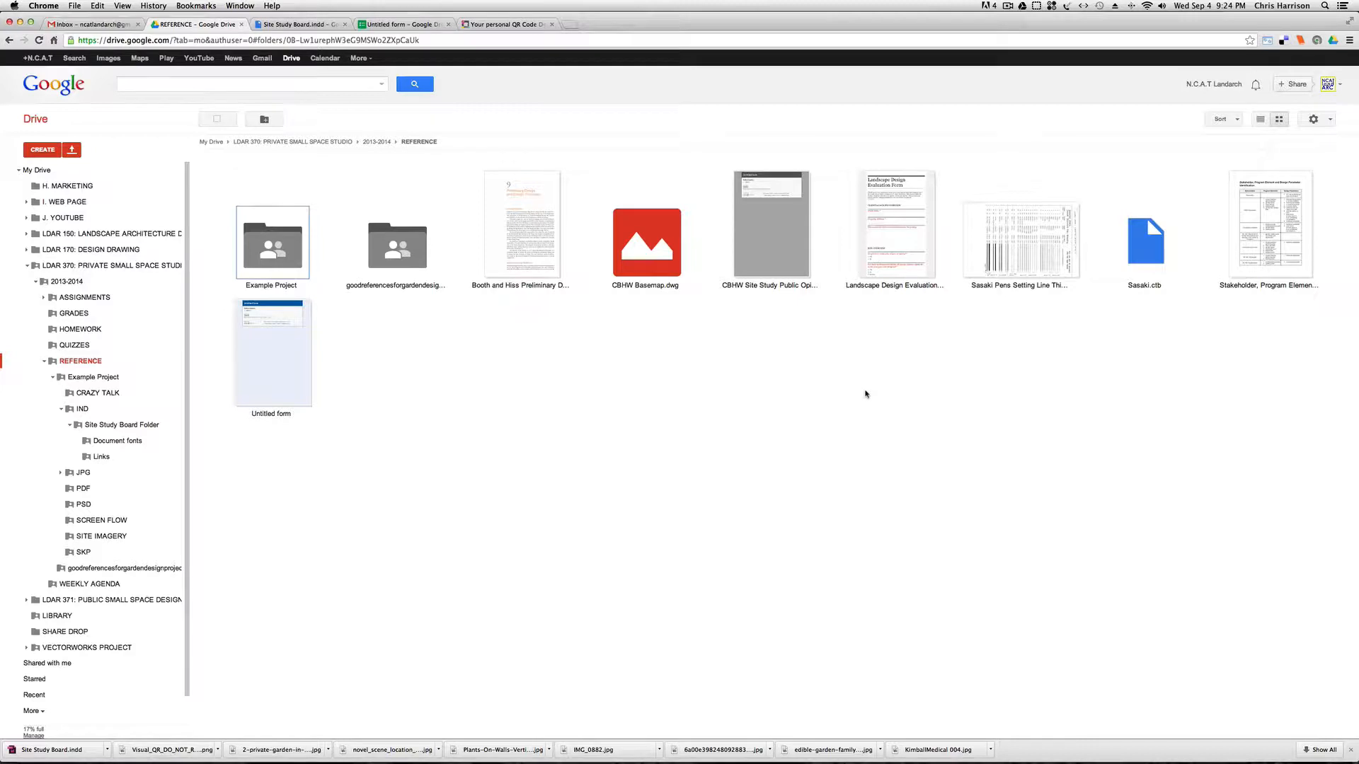
click(1267, 234)
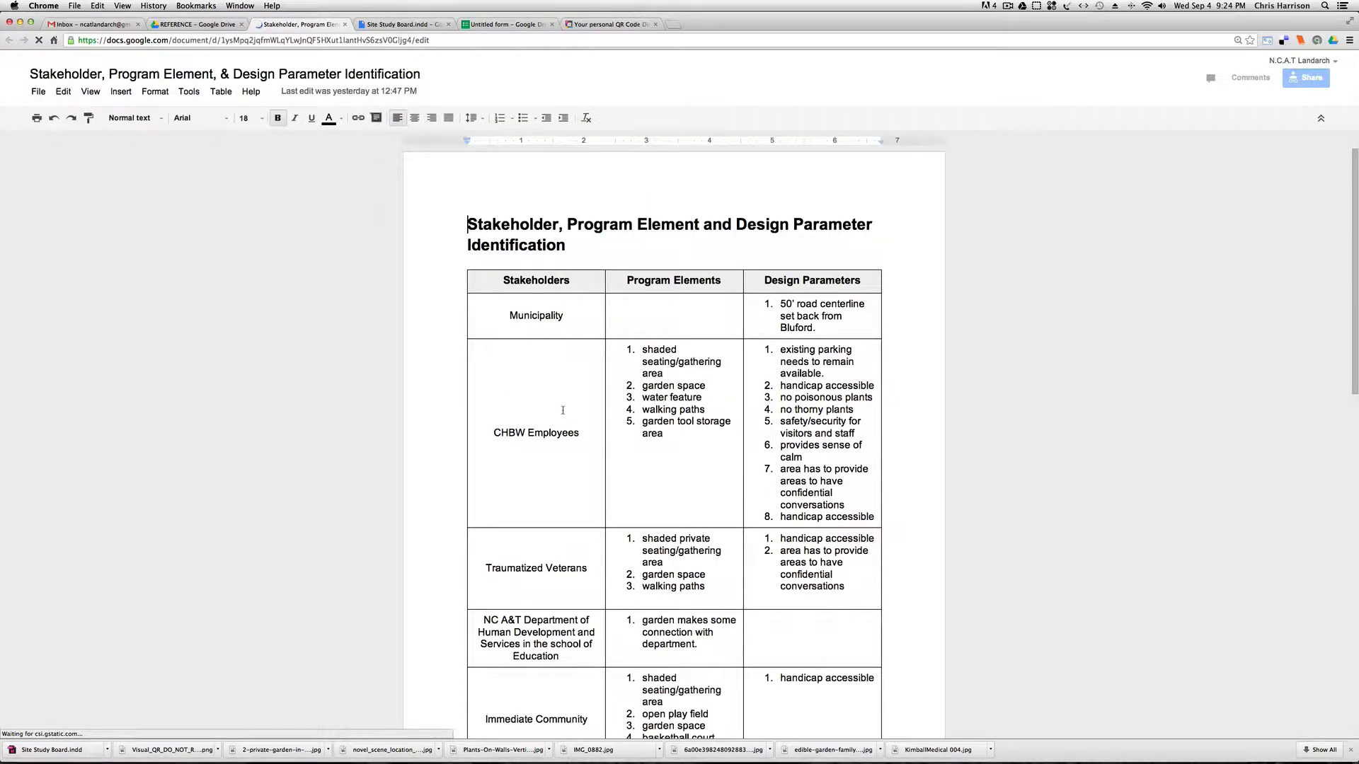
Examine the stakeholder table from the Municipality row to the NC A&T Student Body row, including program elements and design parameters.
scroll(563, 409, down, 2)
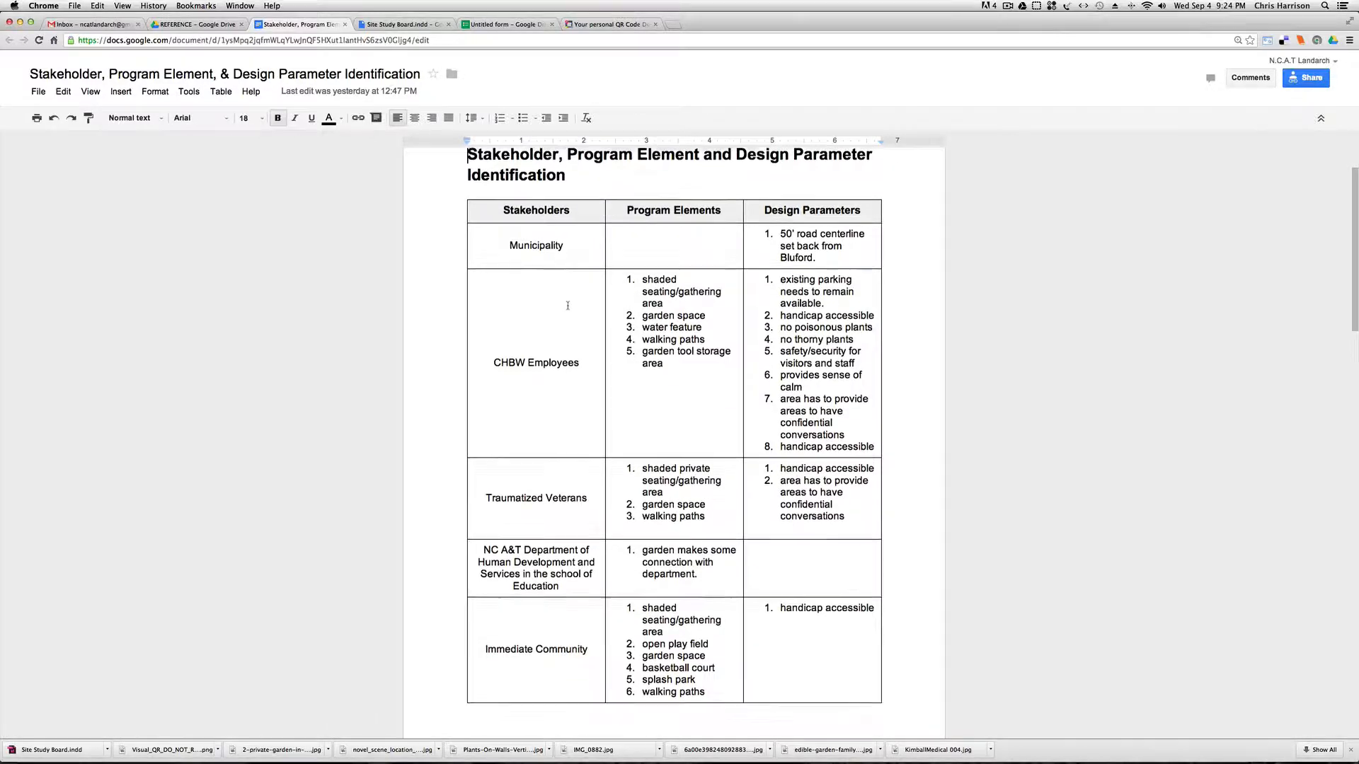
scroll(568, 306, up, 1)
scroll(543, 351, down, 4)
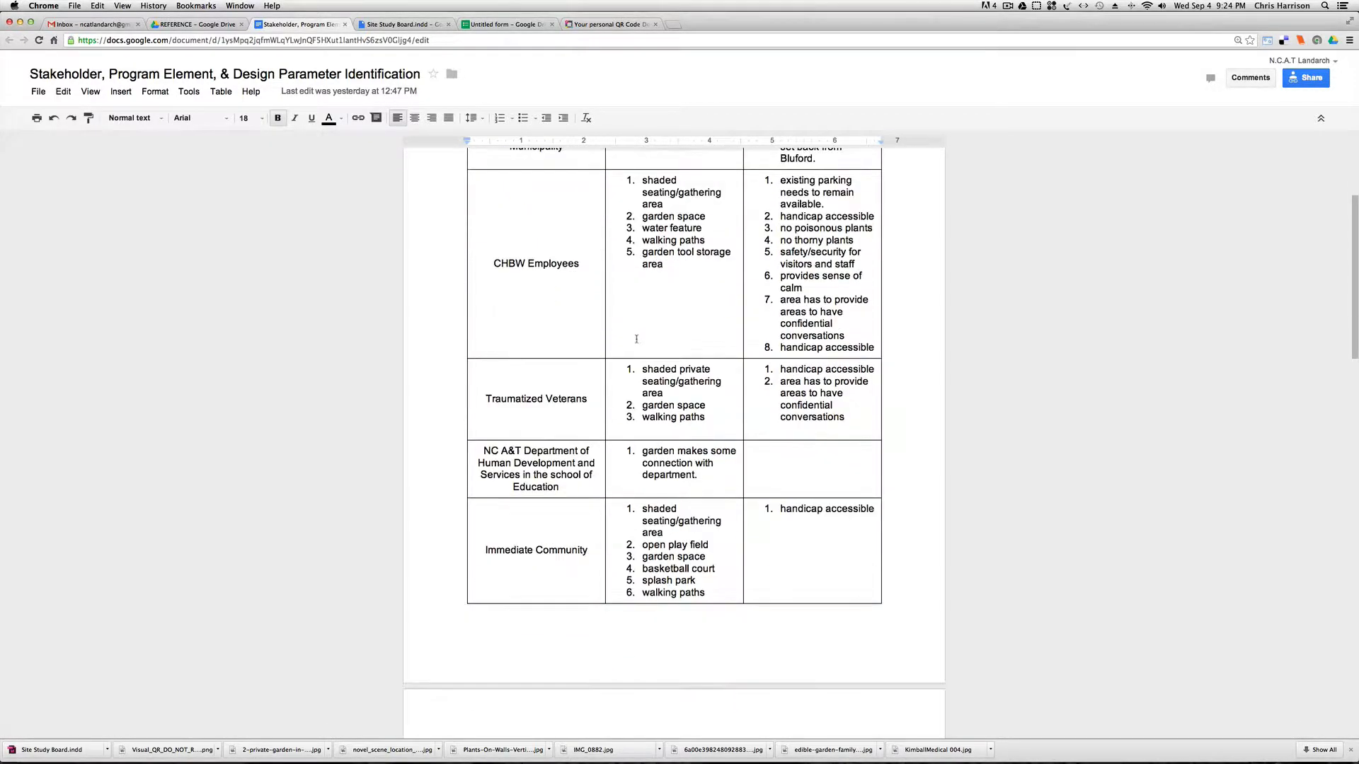
scroll(632, 342, up, 2)
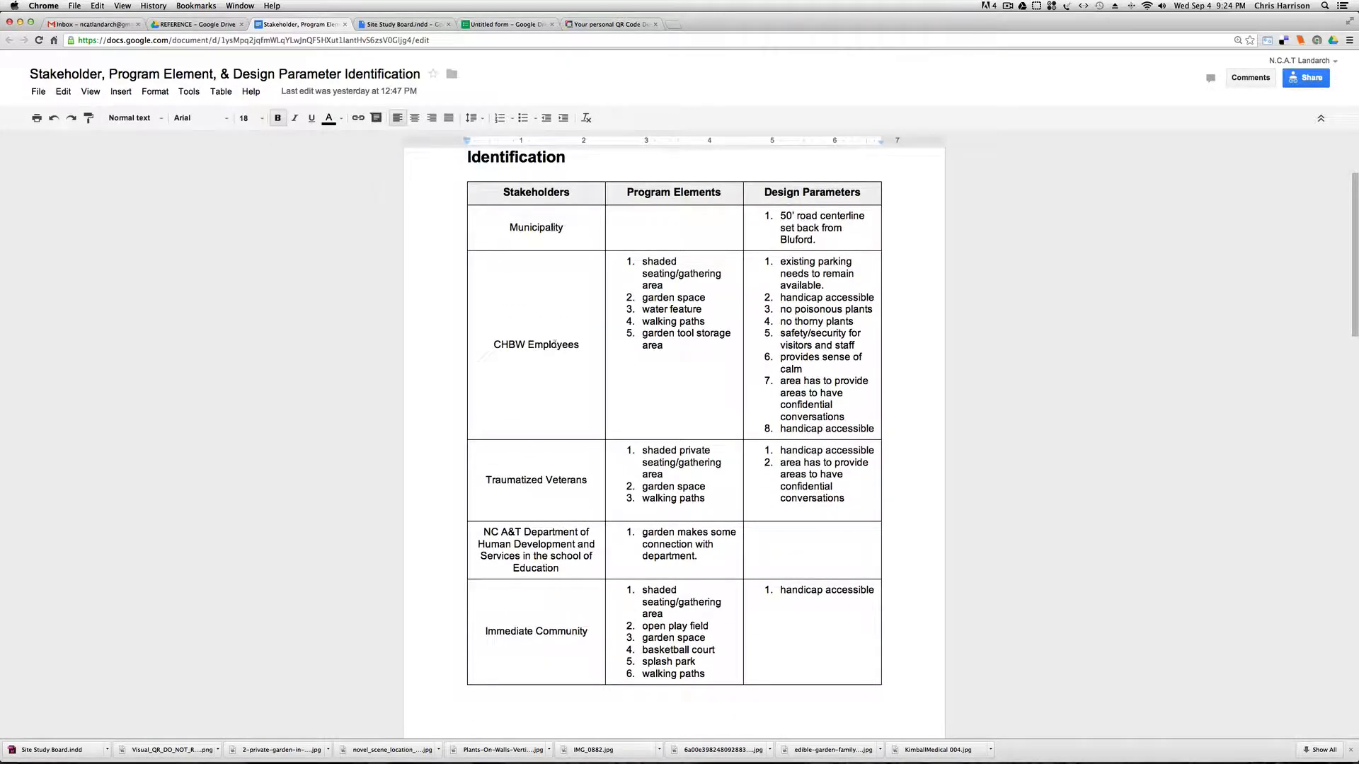
scroll(541, 388, down, 1)
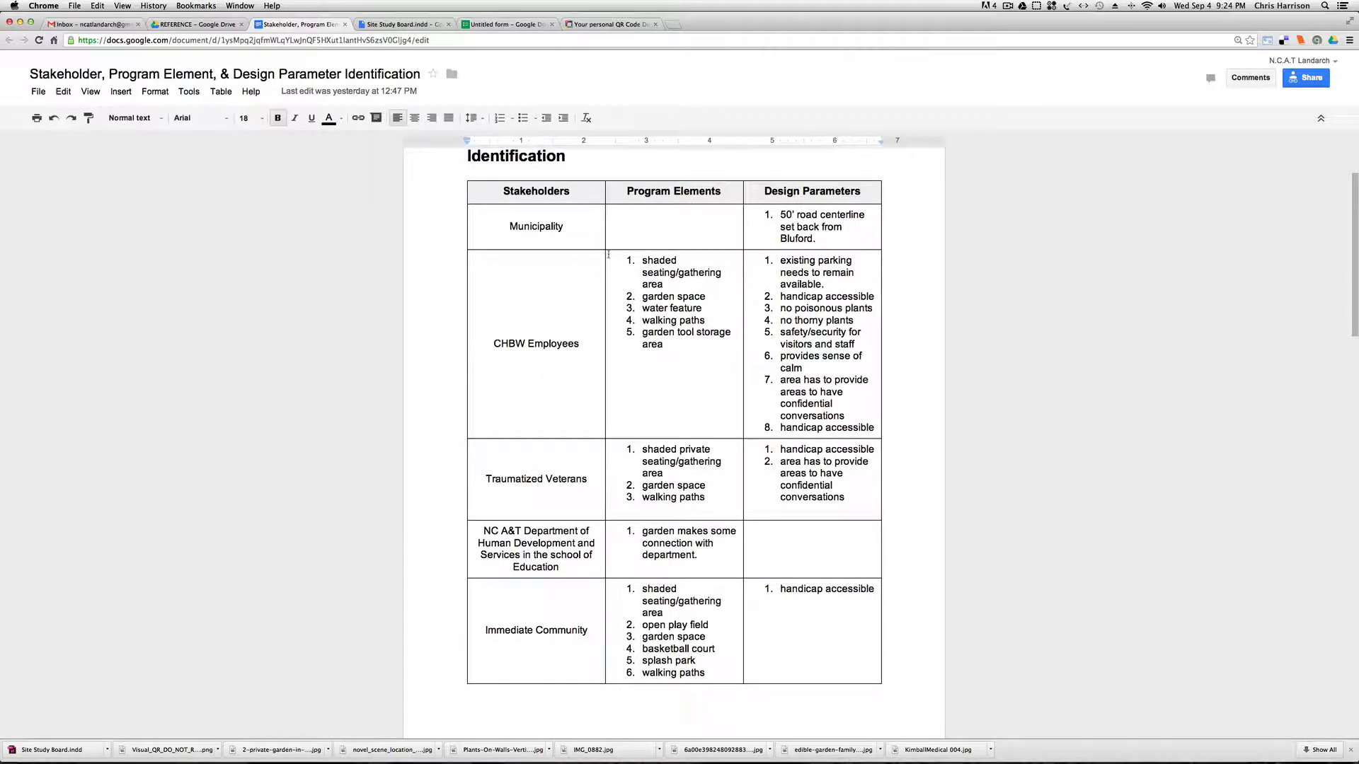
scroll(549, 400, down, 2)
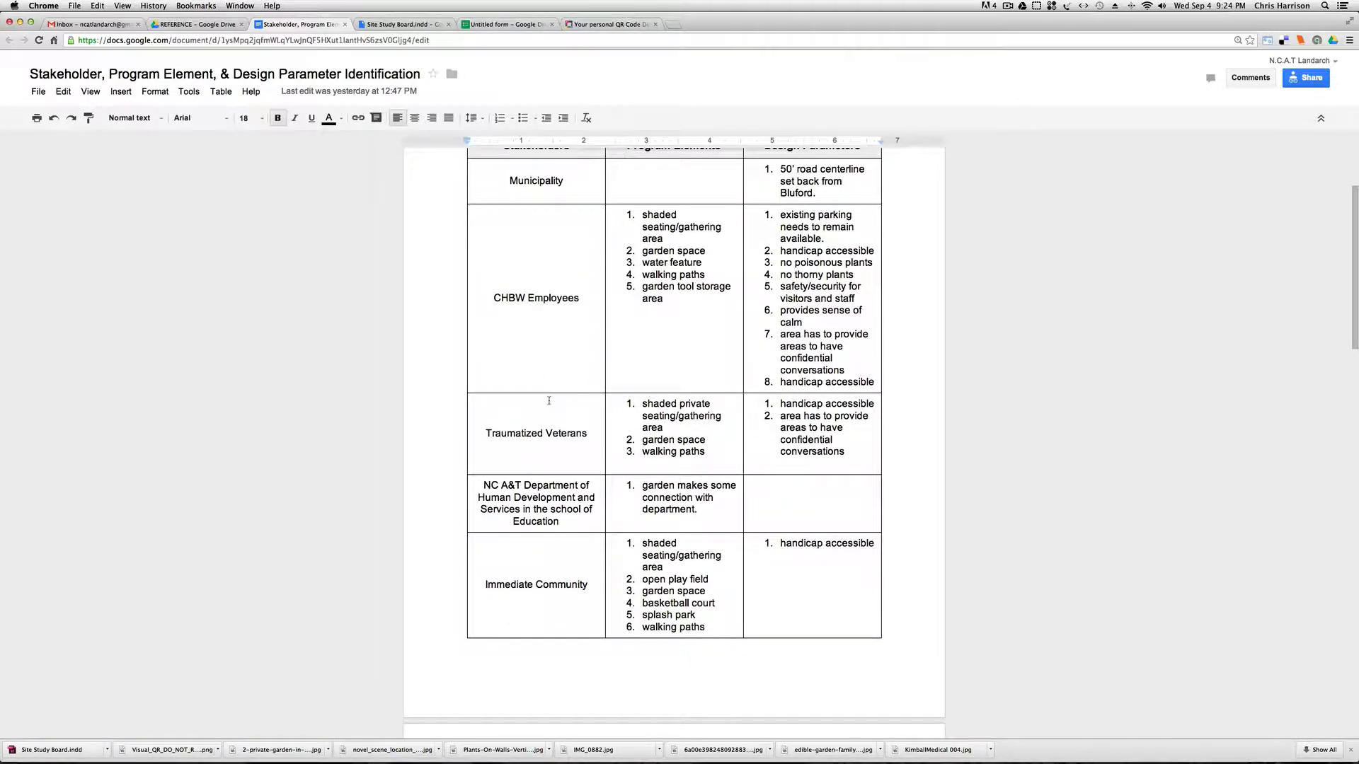
scroll(536, 380, down, 3)
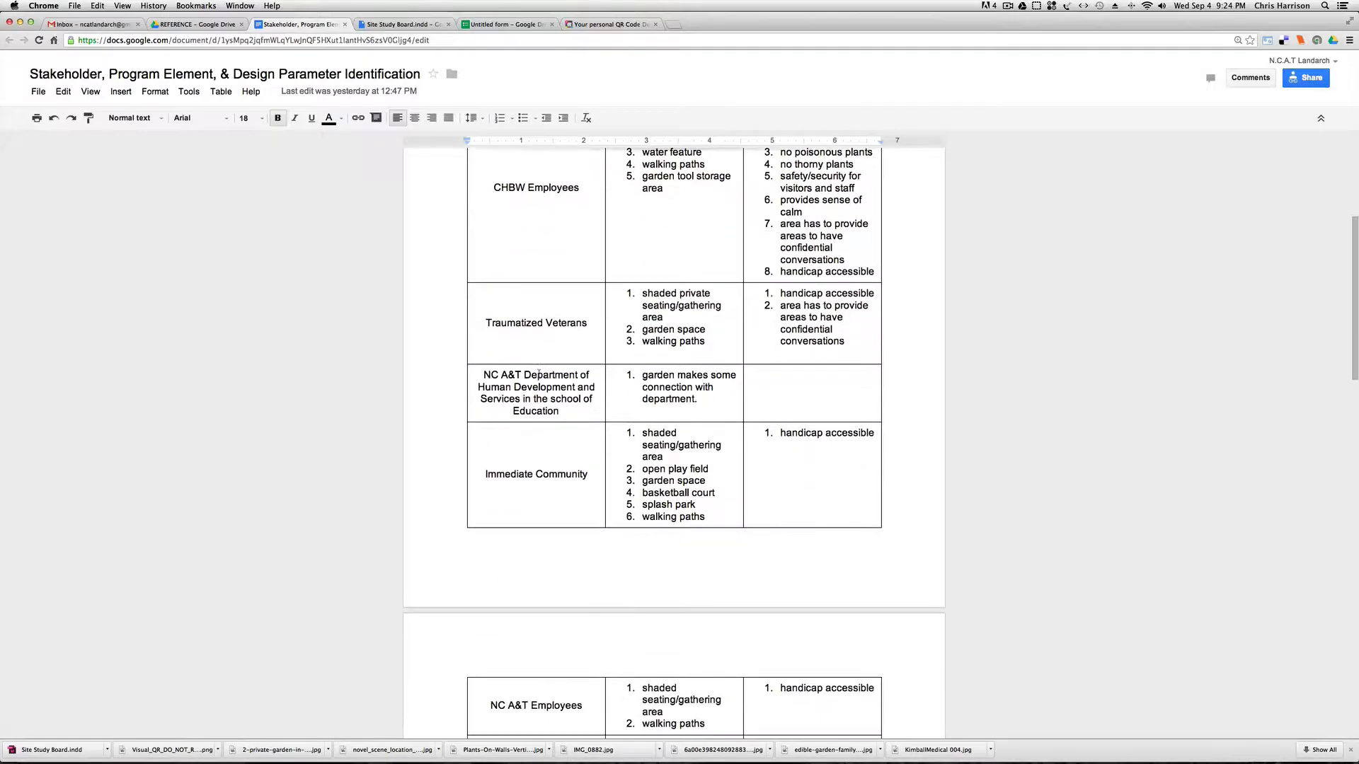
scroll(563, 419, down, 1)
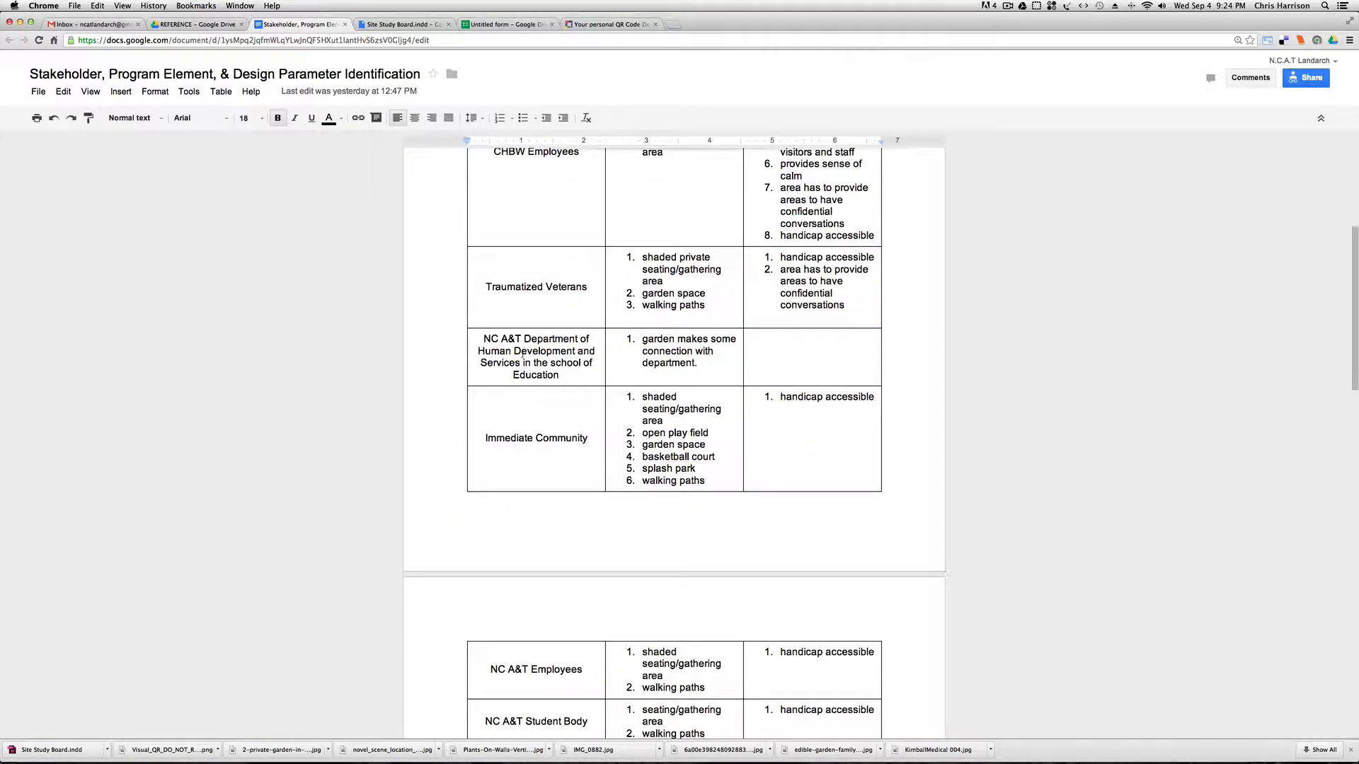
scroll(529, 401, down, 2)
scroll(528, 386, down, 3)
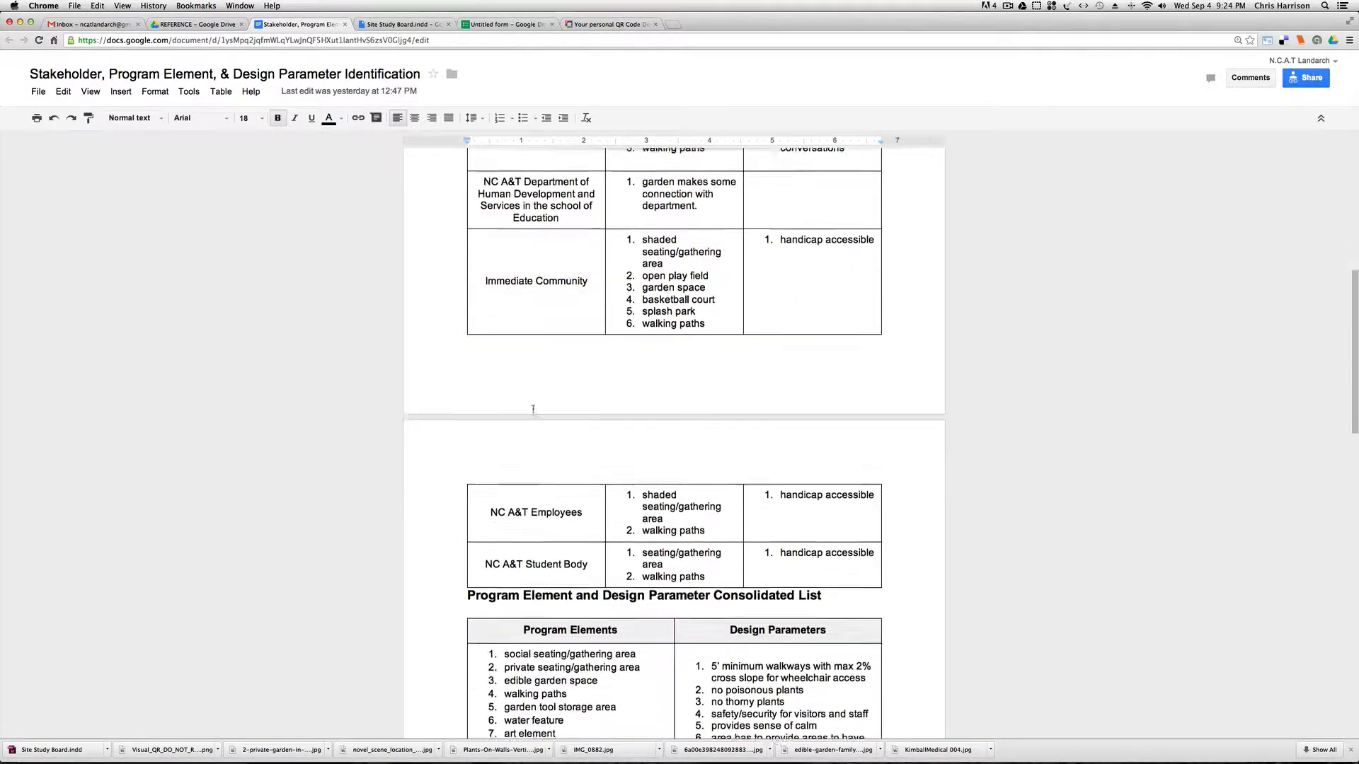
scroll(529, 400, up, 8)
scroll(533, 411, up, 1)
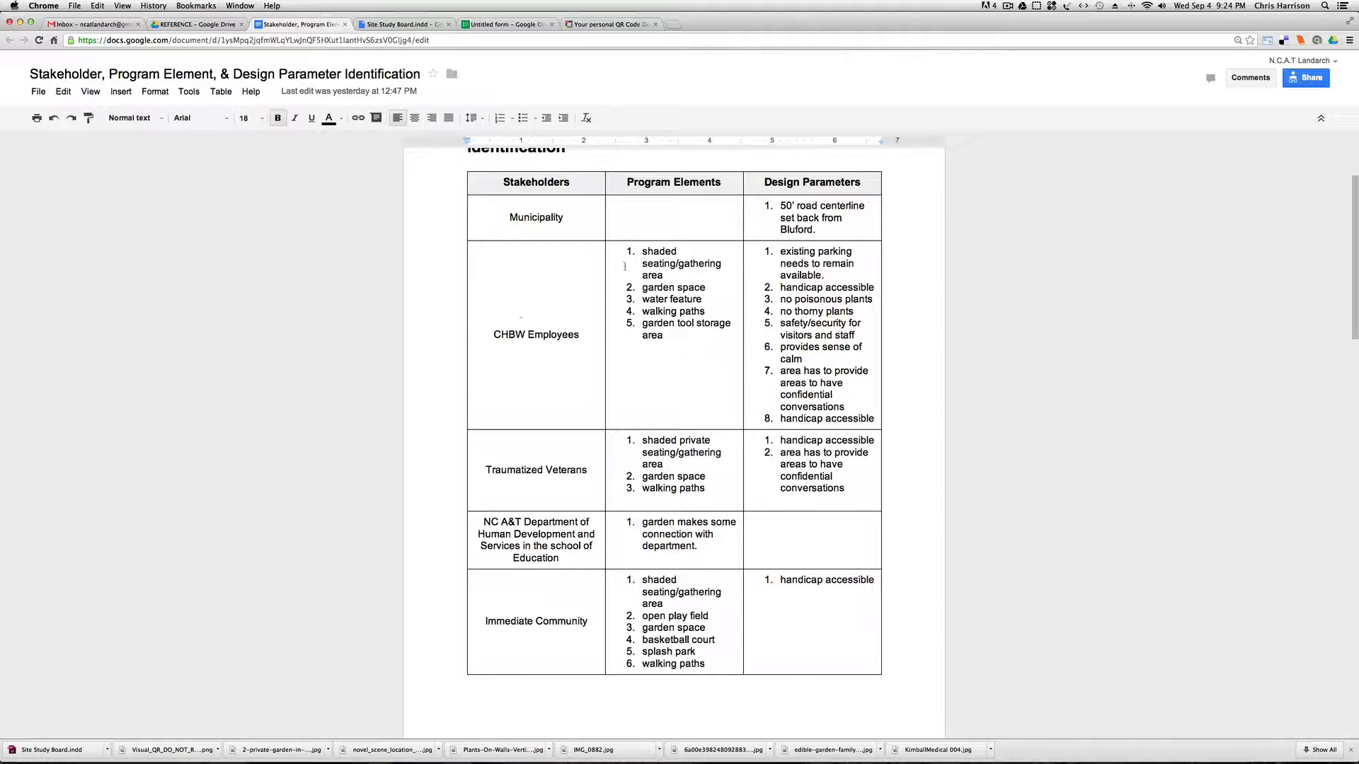
Compare the program elements listed for each stakeholder with the Program Element and Design Parameter Consolidated List.
scroll(668, 371, down, 5)
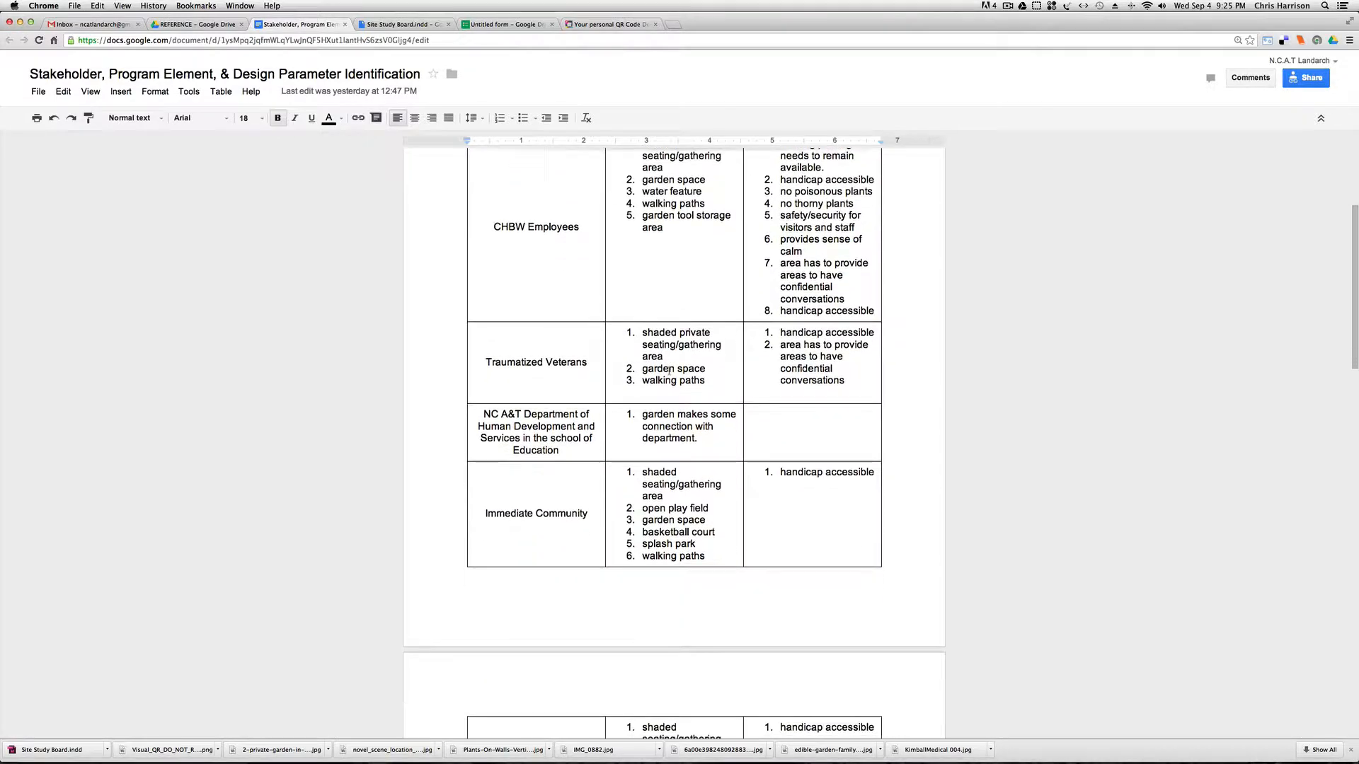
scroll(668, 370, down, 9)
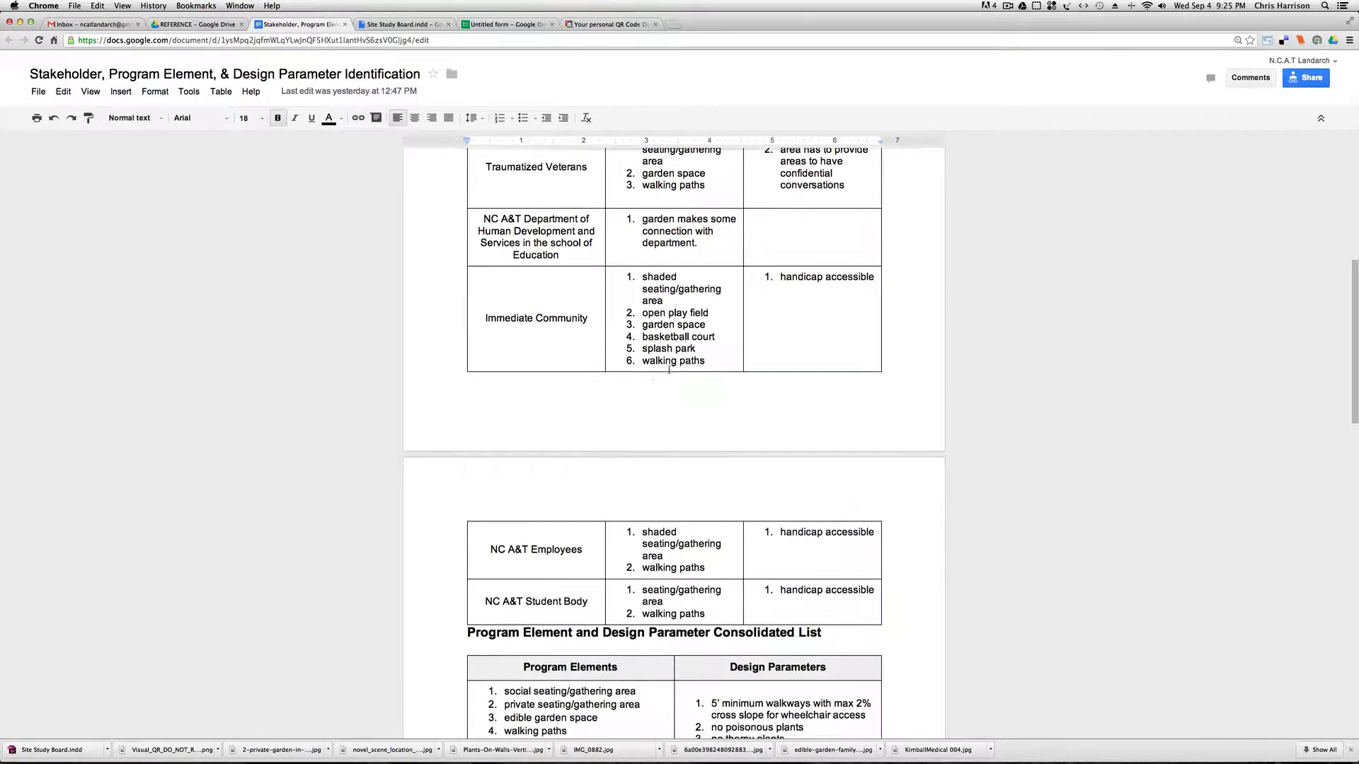
click(707, 376)
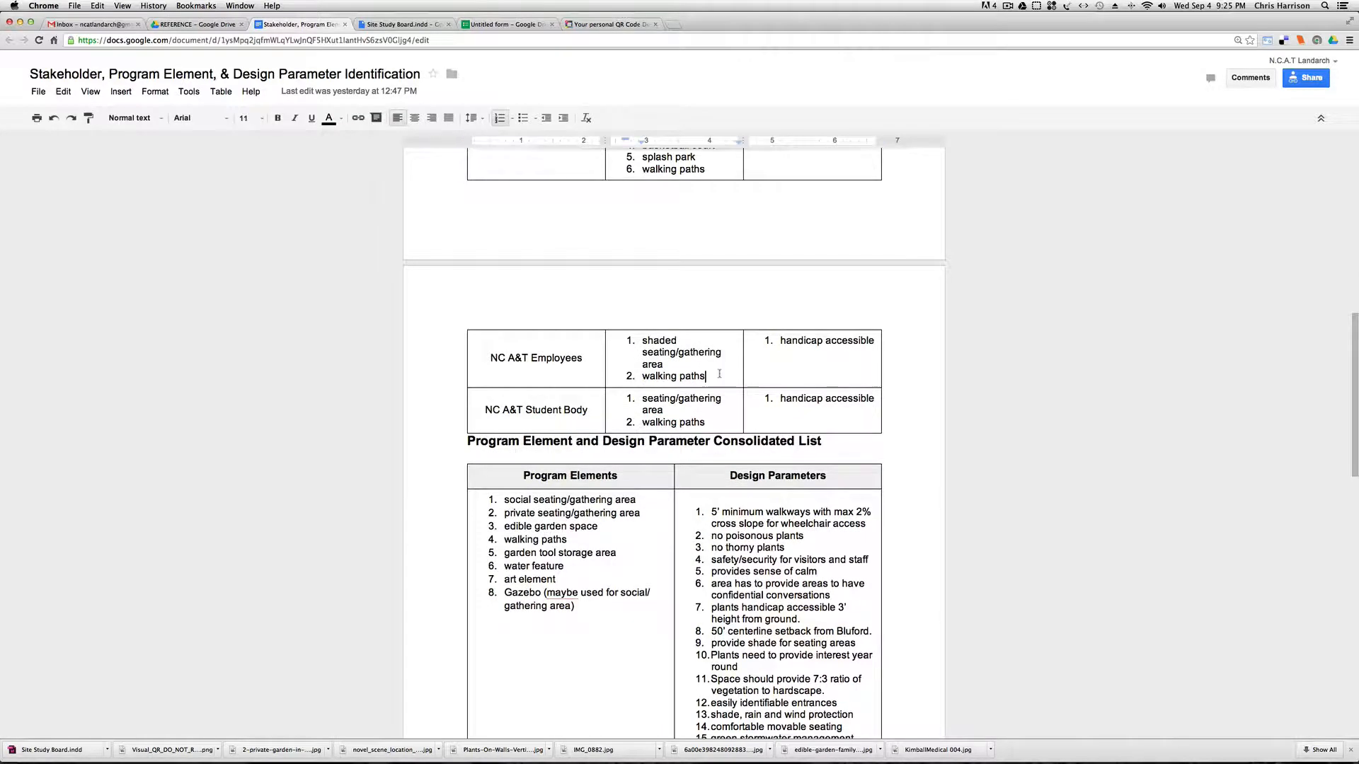
scroll(708, 373, up, 5)
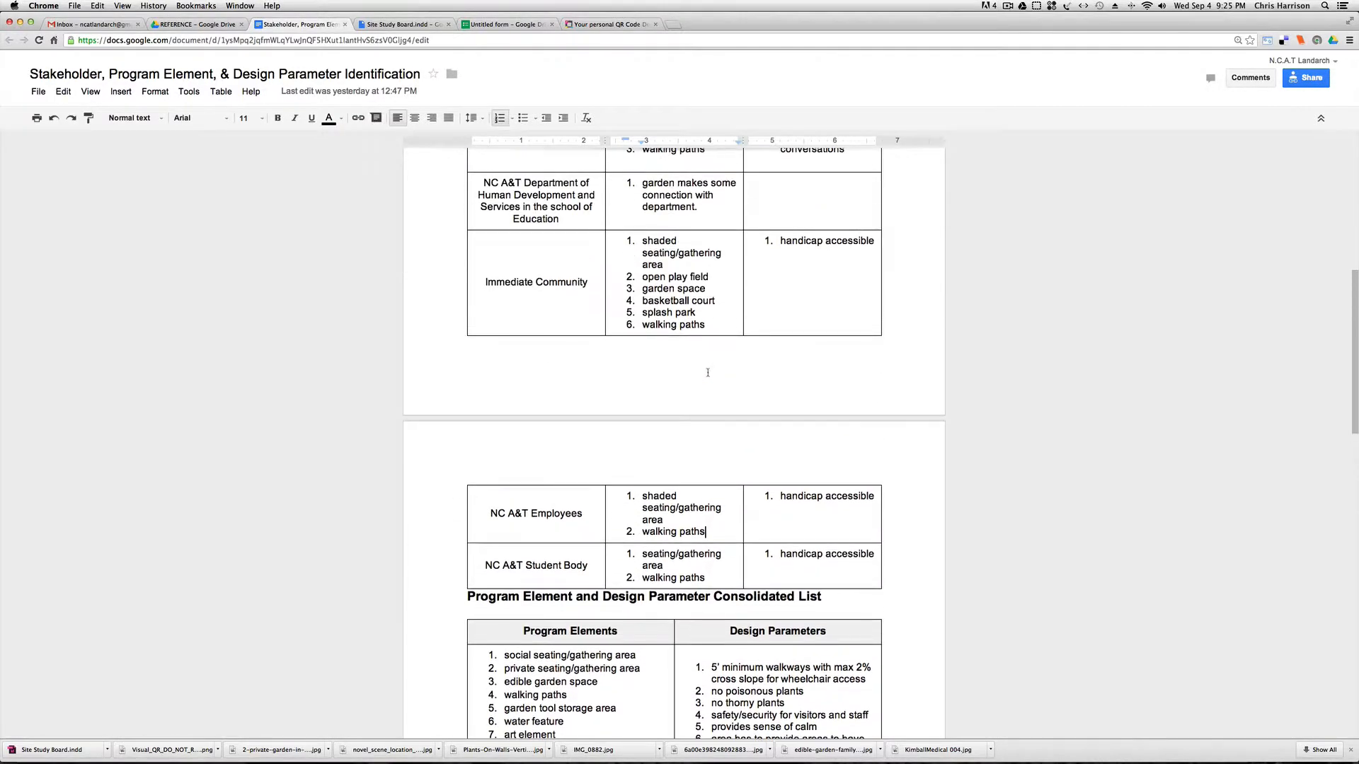
scroll(707, 373, up, 4)
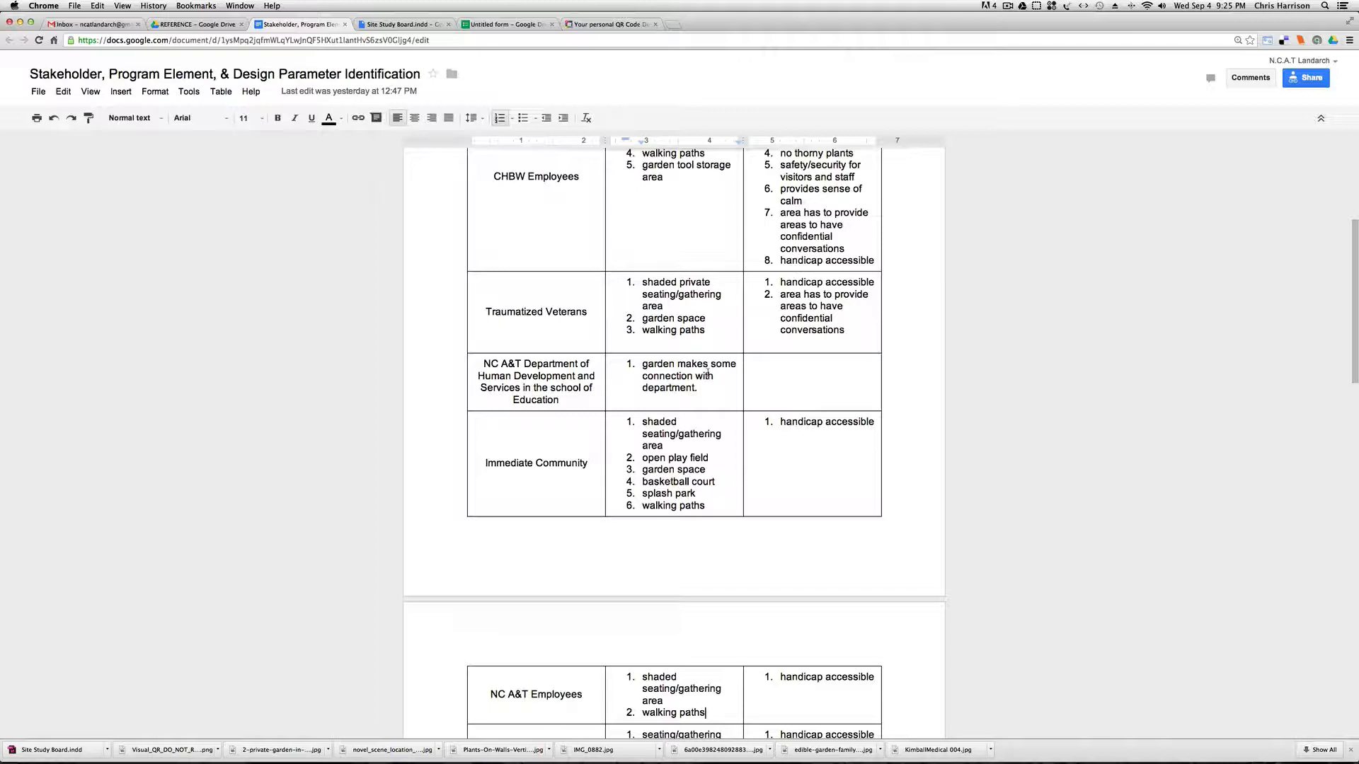
scroll(684, 380, down, 5)
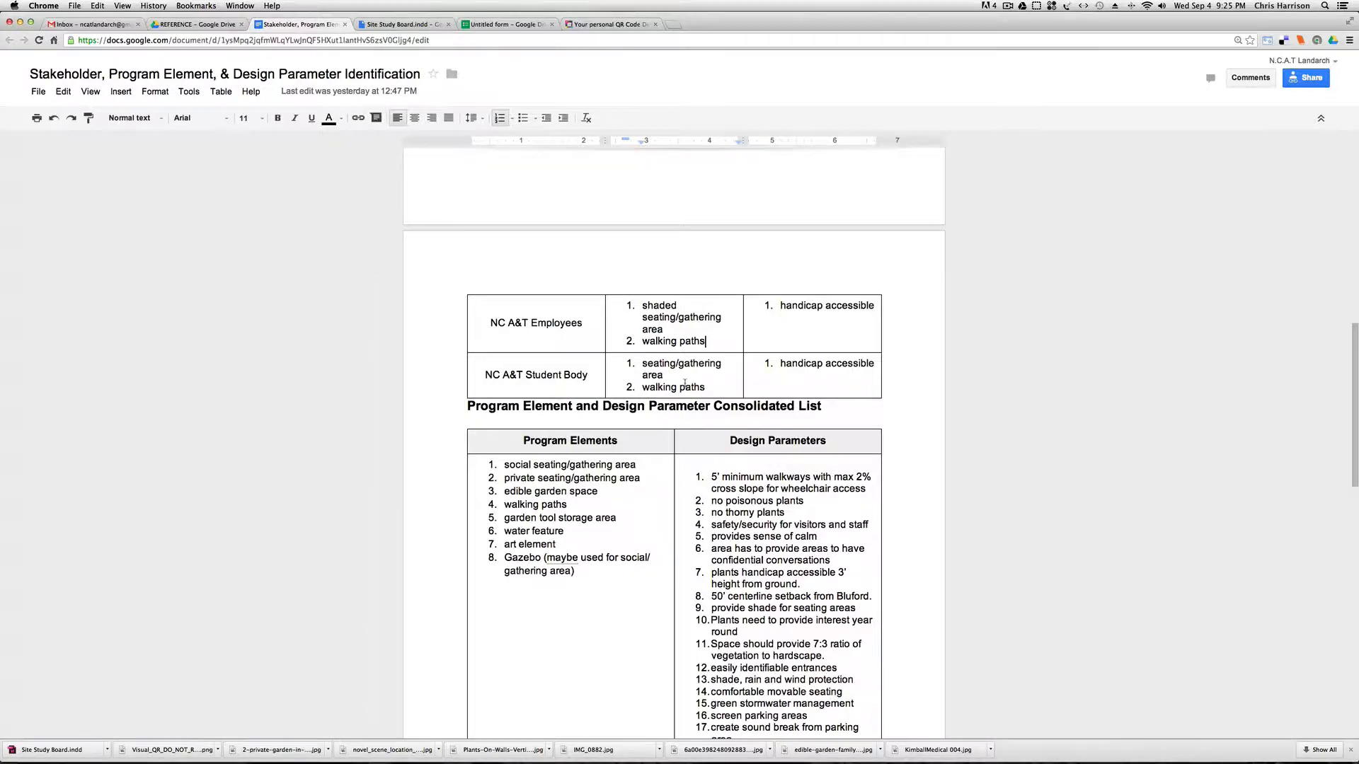
scroll(684, 385, up, 3)
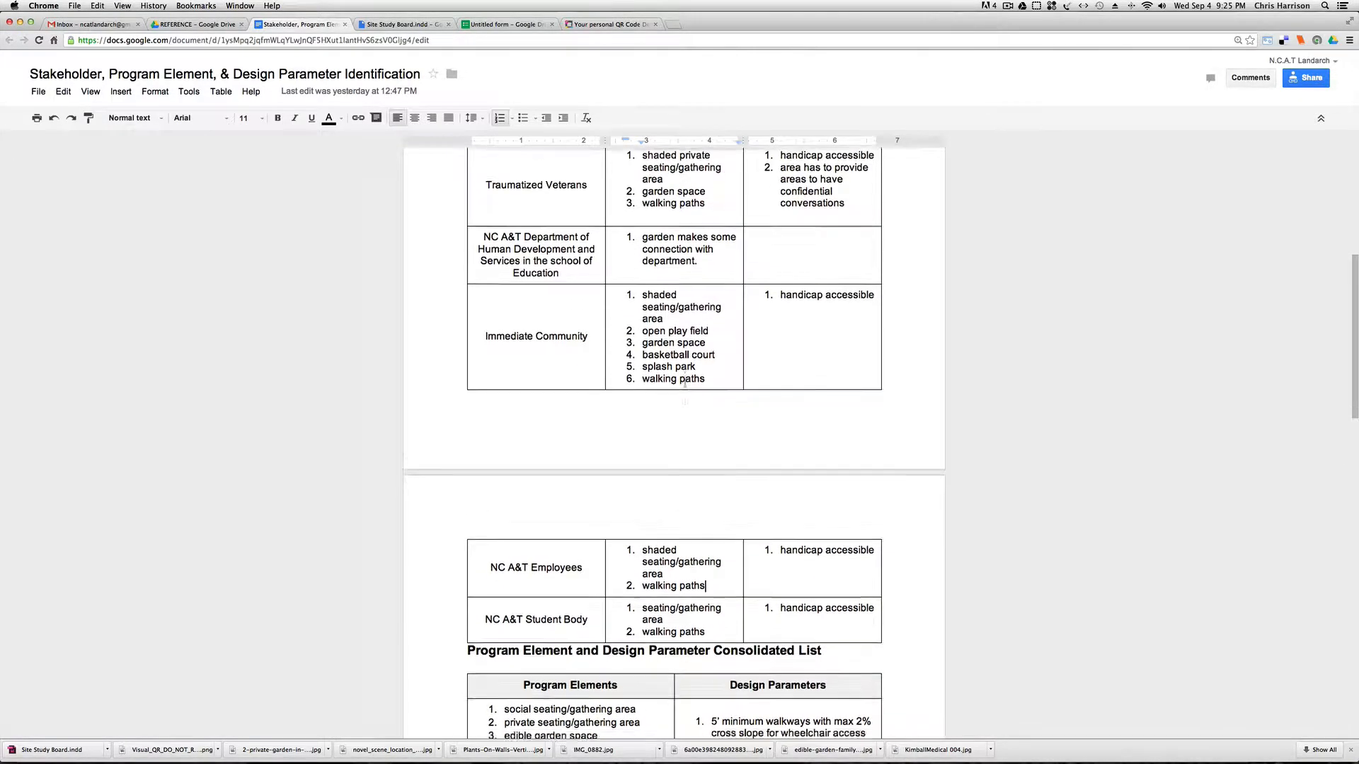
scroll(685, 384, down, 2)
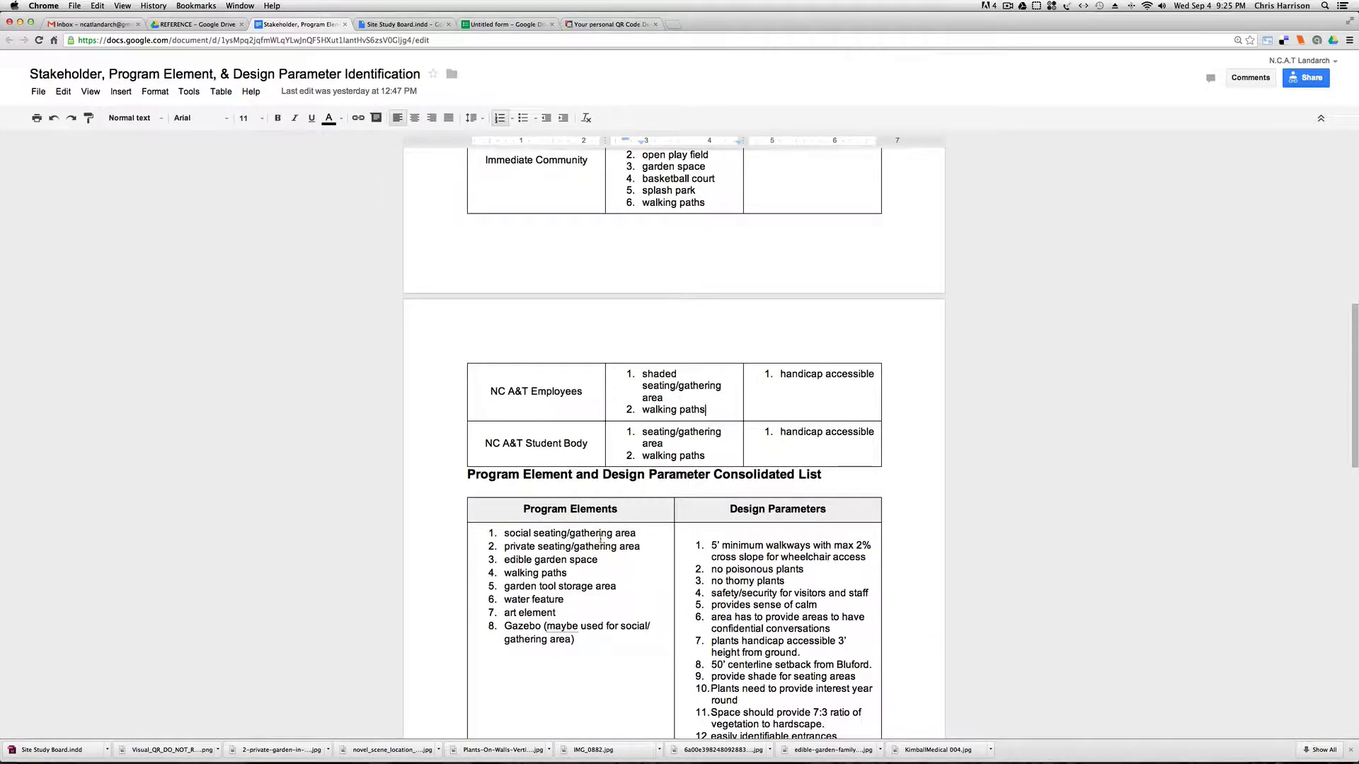
Highlight all the Program Elements items in the consolidated list, then clear the selection and return to the stakeholder rows.
drag(579, 642, 495, 536)
click(534, 545)
drag(582, 641, 496, 531)
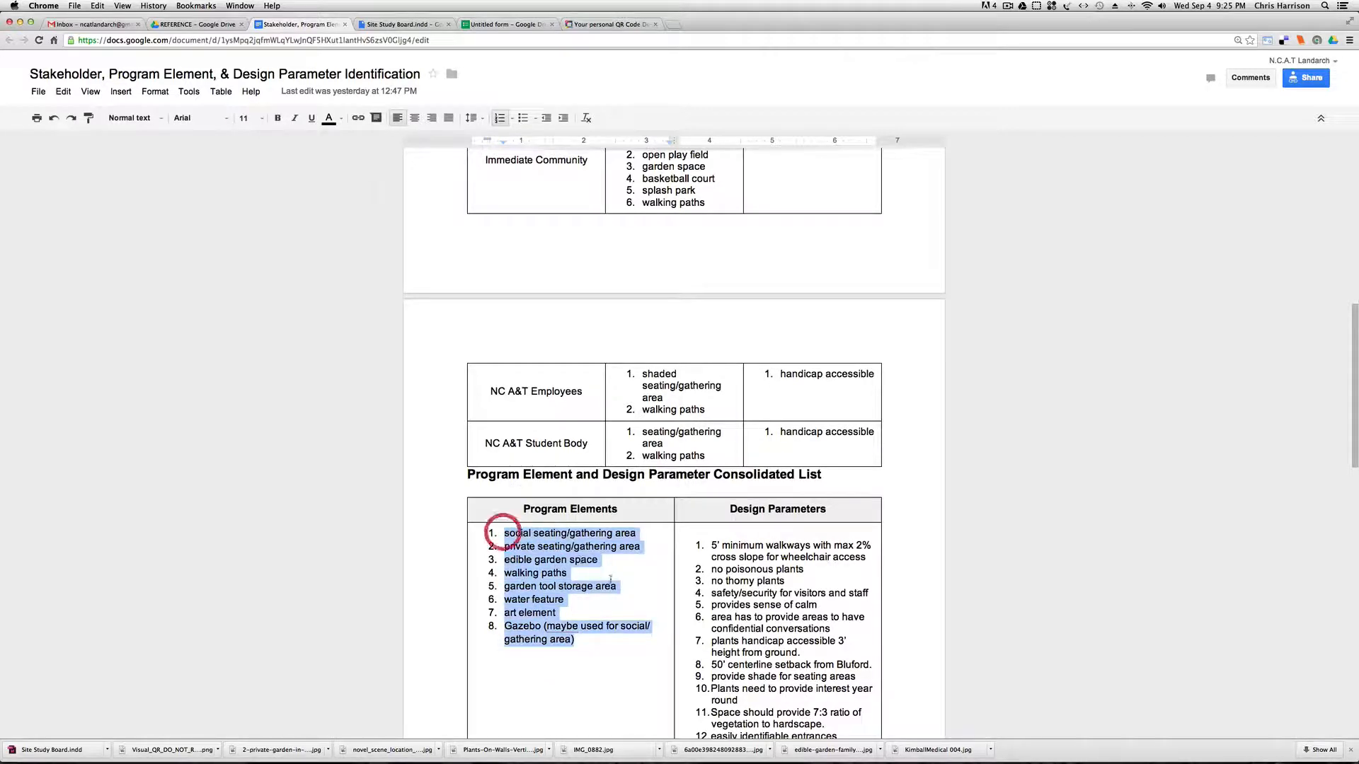
click(574, 608)
scroll(600, 606, up, 5)
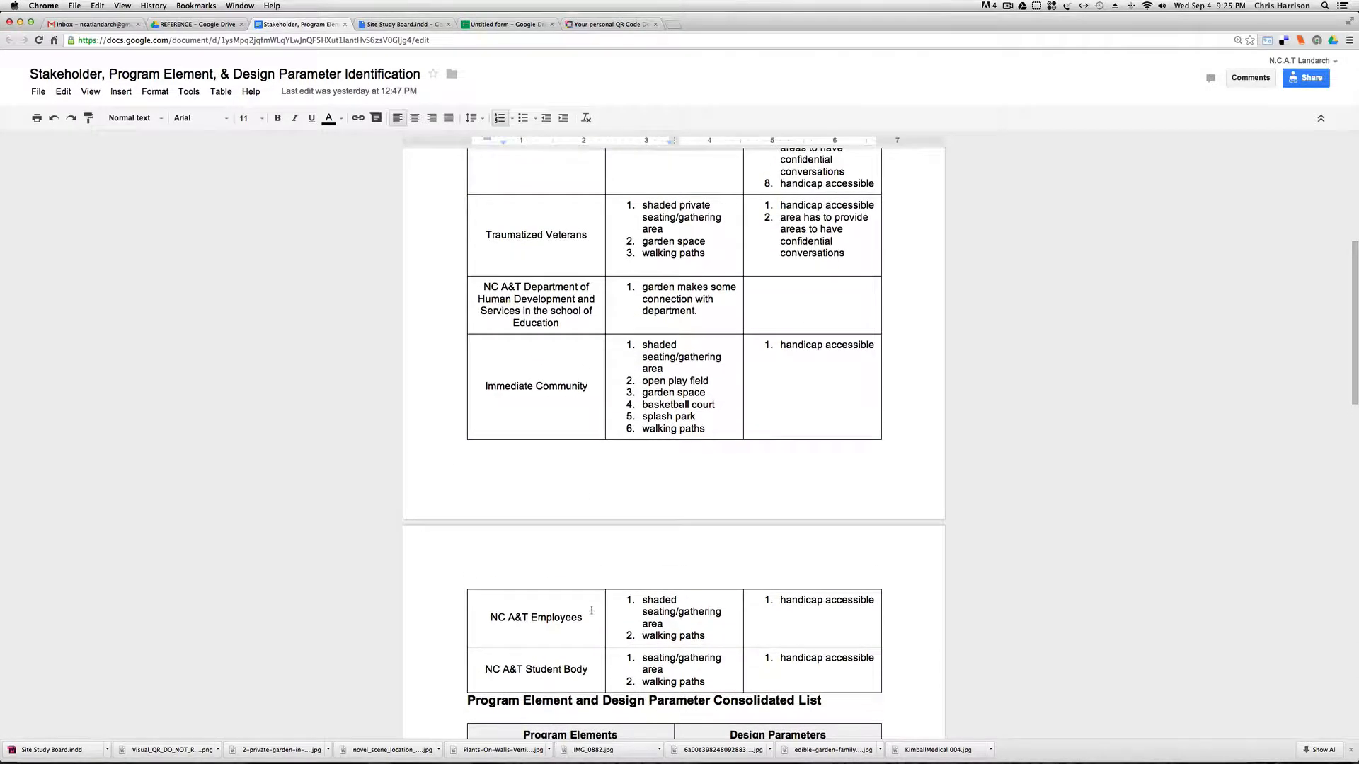
Highlight the full Program Elements column of the consolidated list, from social seating/gathering area through Gazebo.
click(718, 417)
scroll(549, 540, down, 6)
click(587, 584)
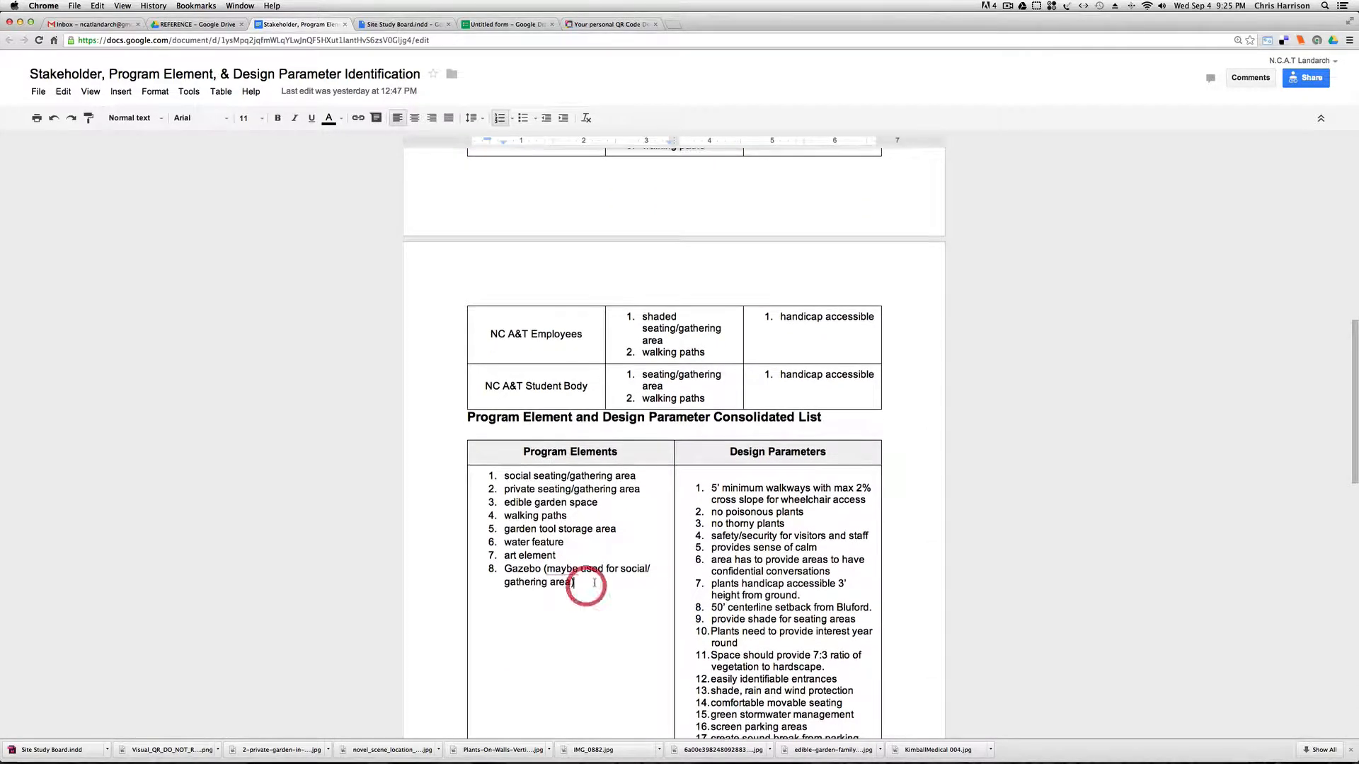
drag(593, 583, 481, 479)
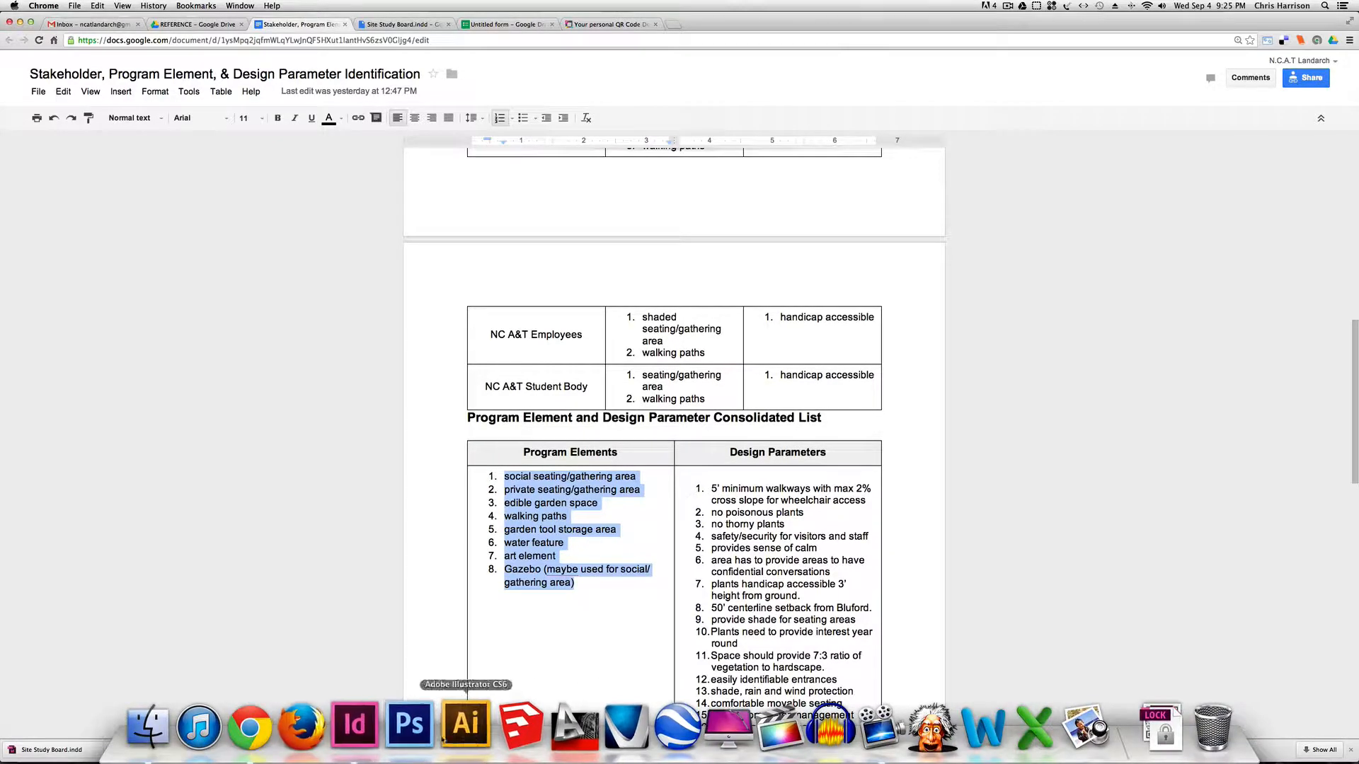
Switch to the Site Study Board in InDesign, highlight text in the walking paths item under consolidated program elements, and deselect it.
click(466, 733)
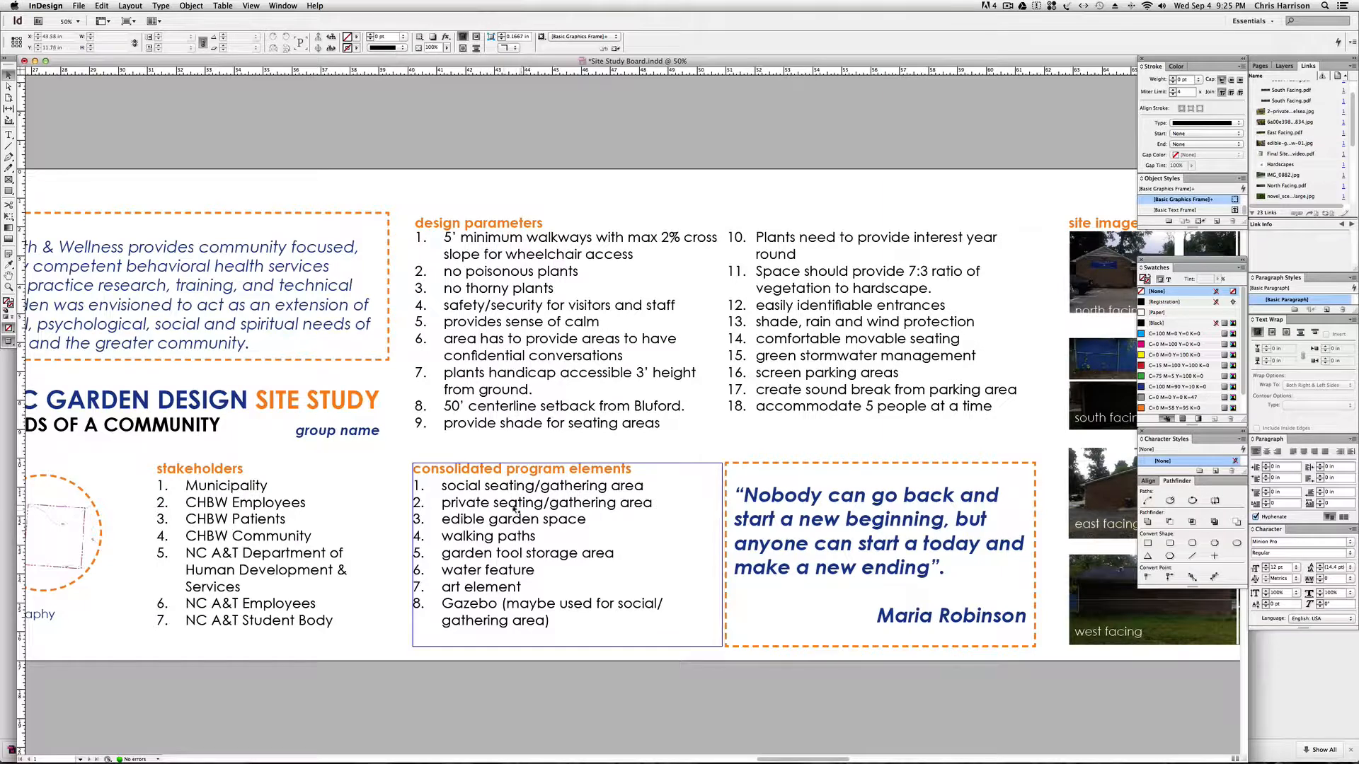
double_click(488, 543)
drag(538, 537, 465, 538)
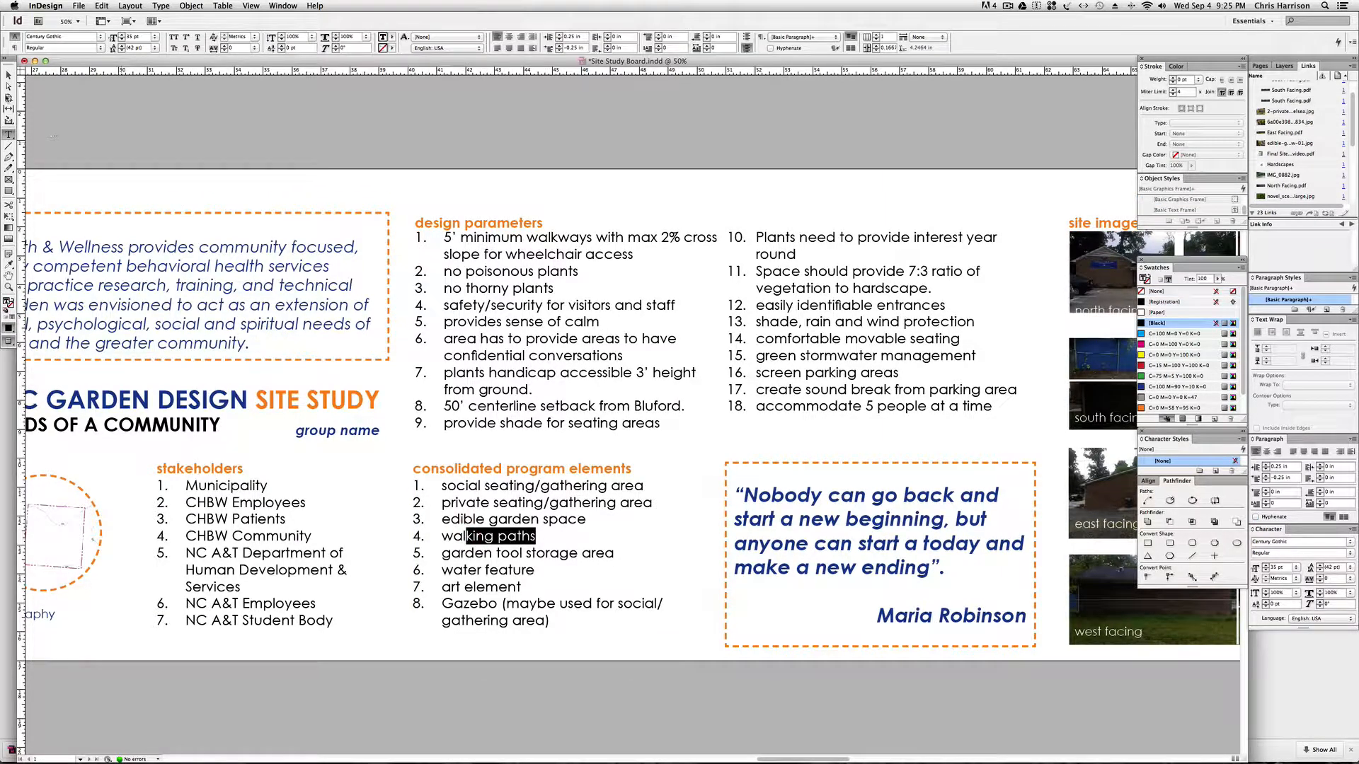
click(8, 75)
click(352, 131)
Examine the board's site imagery, basemap, design precedent imagery, site study conclusions and public feedback sections.
key(space)
drag(819, 154, 341, 159)
drag(722, 151, 230, 184)
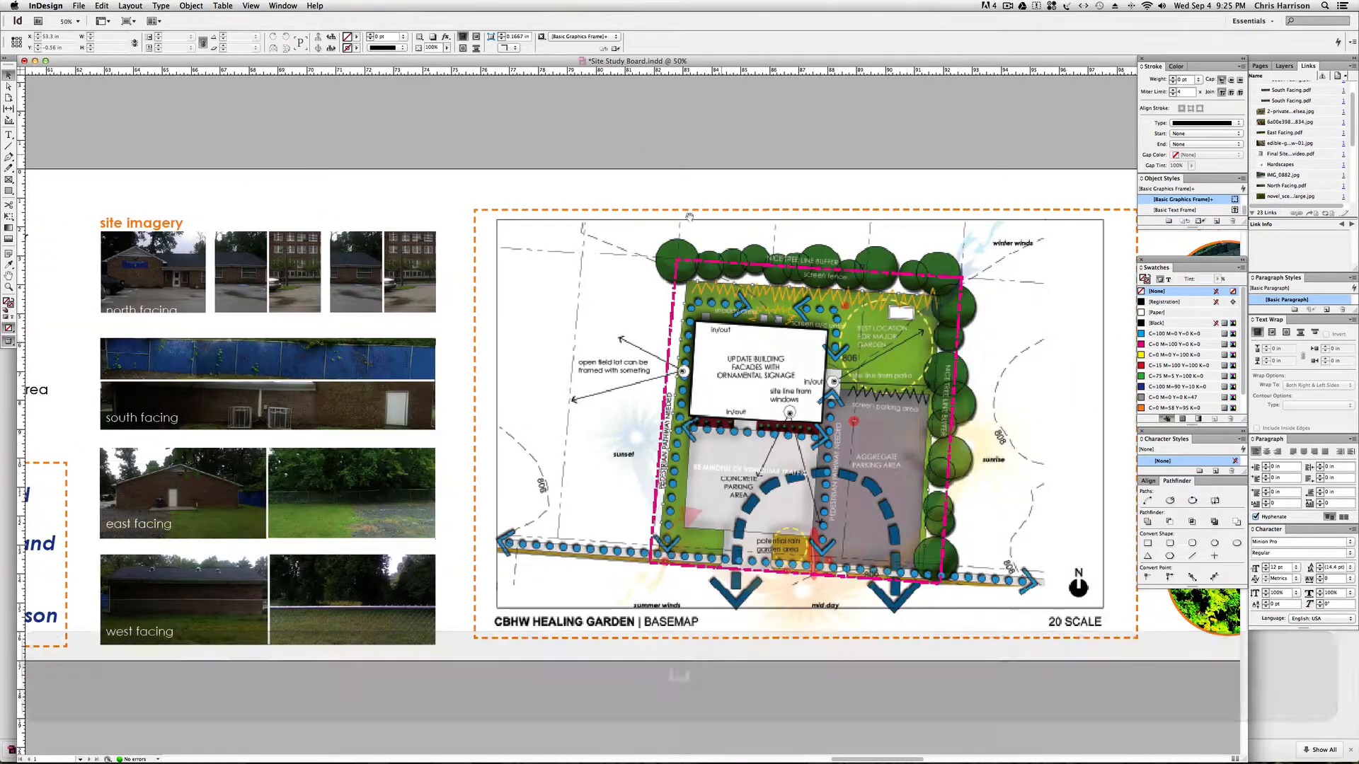
drag(729, 221, 382, 242)
key(space)
drag(708, 386, 387, 403)
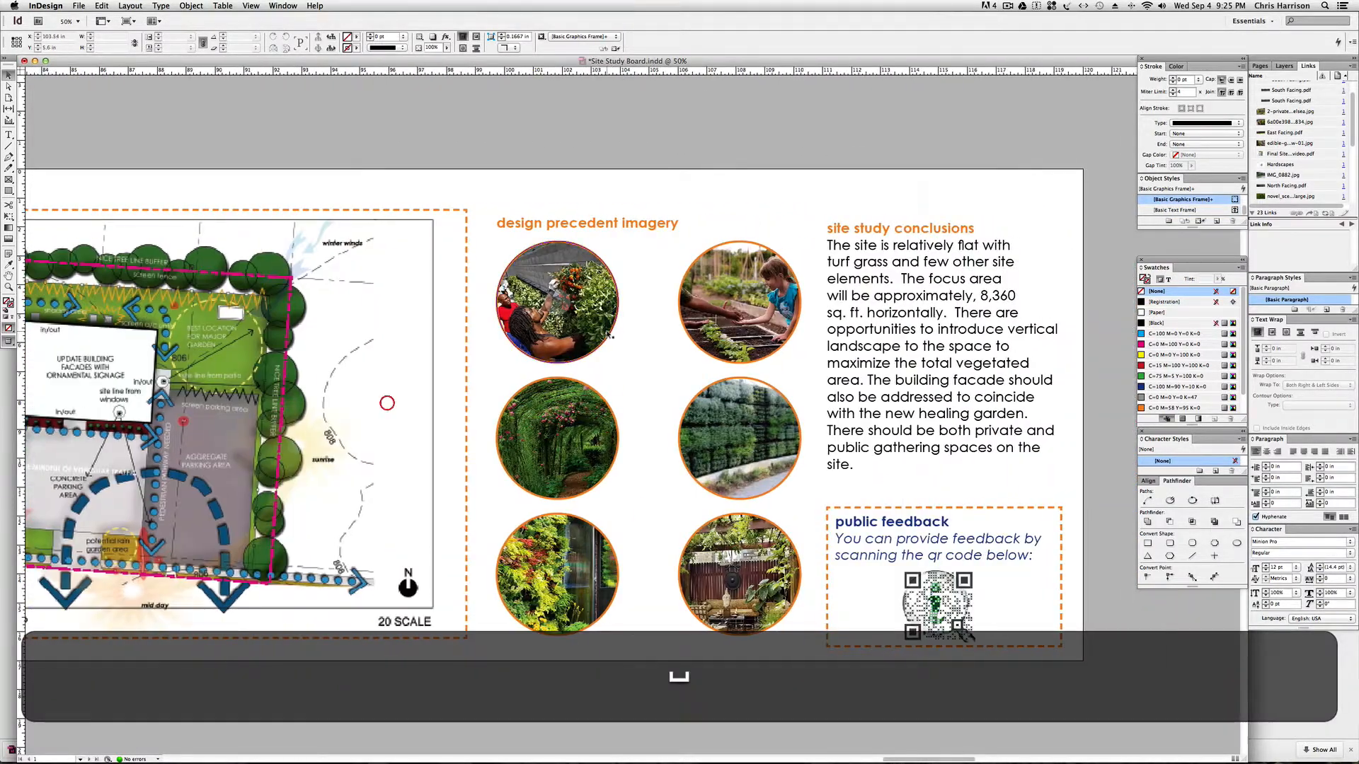
key(space)
drag(809, 353, 539, 357)
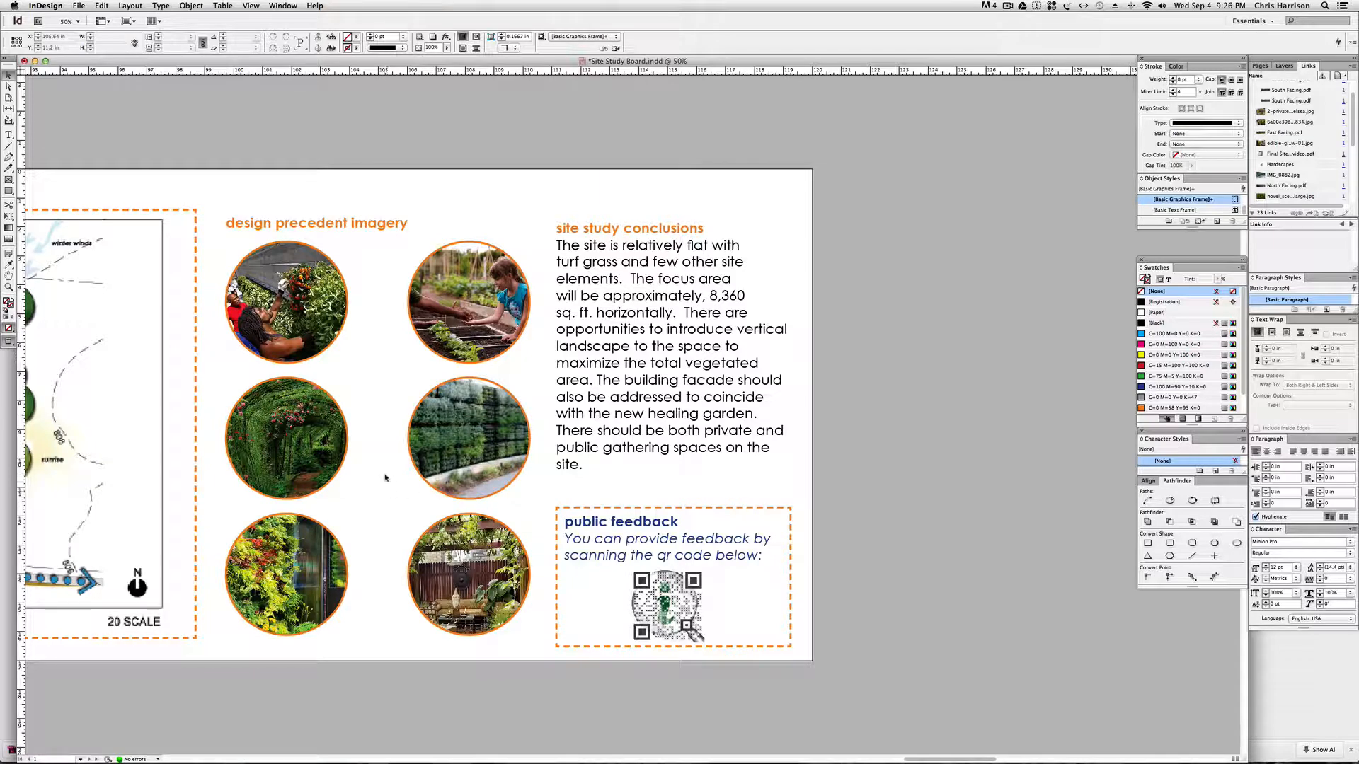
drag(399, 499, 545, 492)
drag(332, 491, 470, 487)
drag(561, 485, 394, 486)
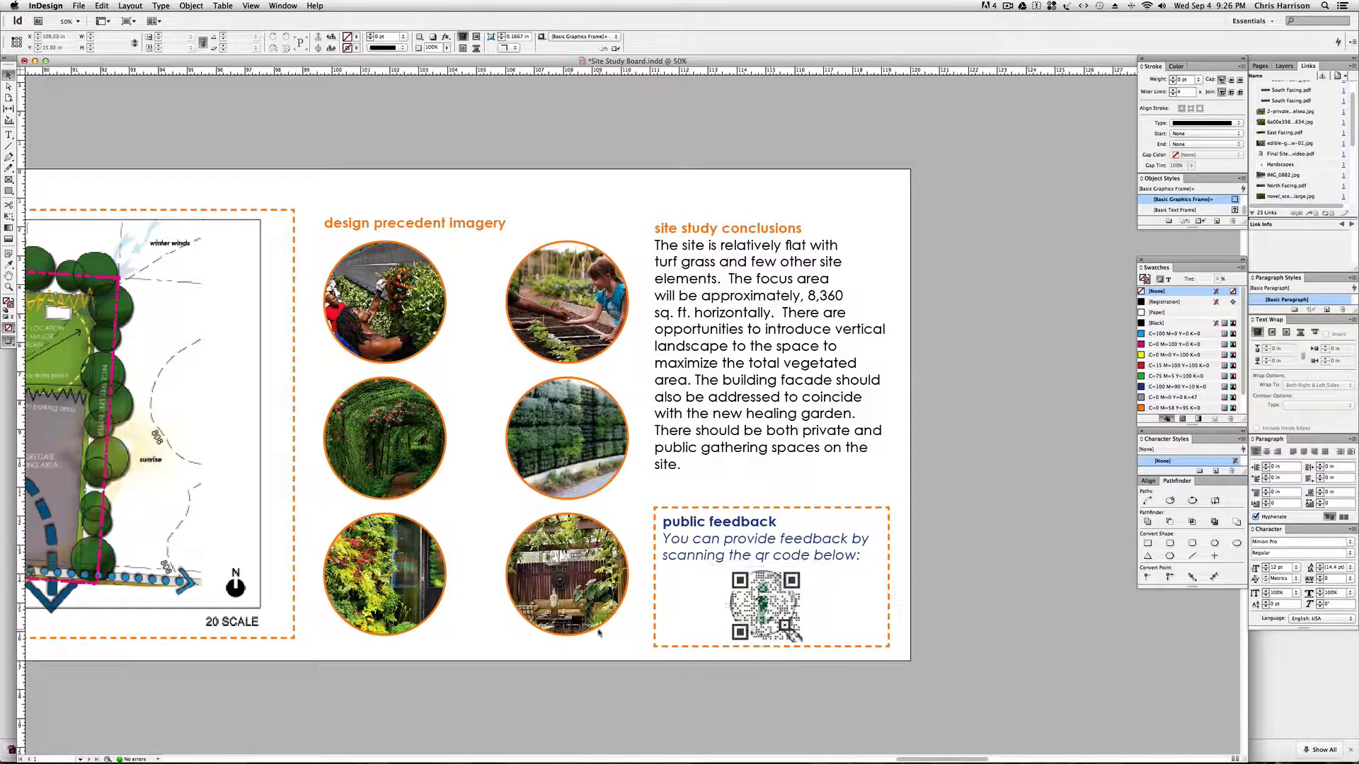
Switch to Chrome and bring up the Visualead dashboard of personal QR codes.
mouse_move(262, 760)
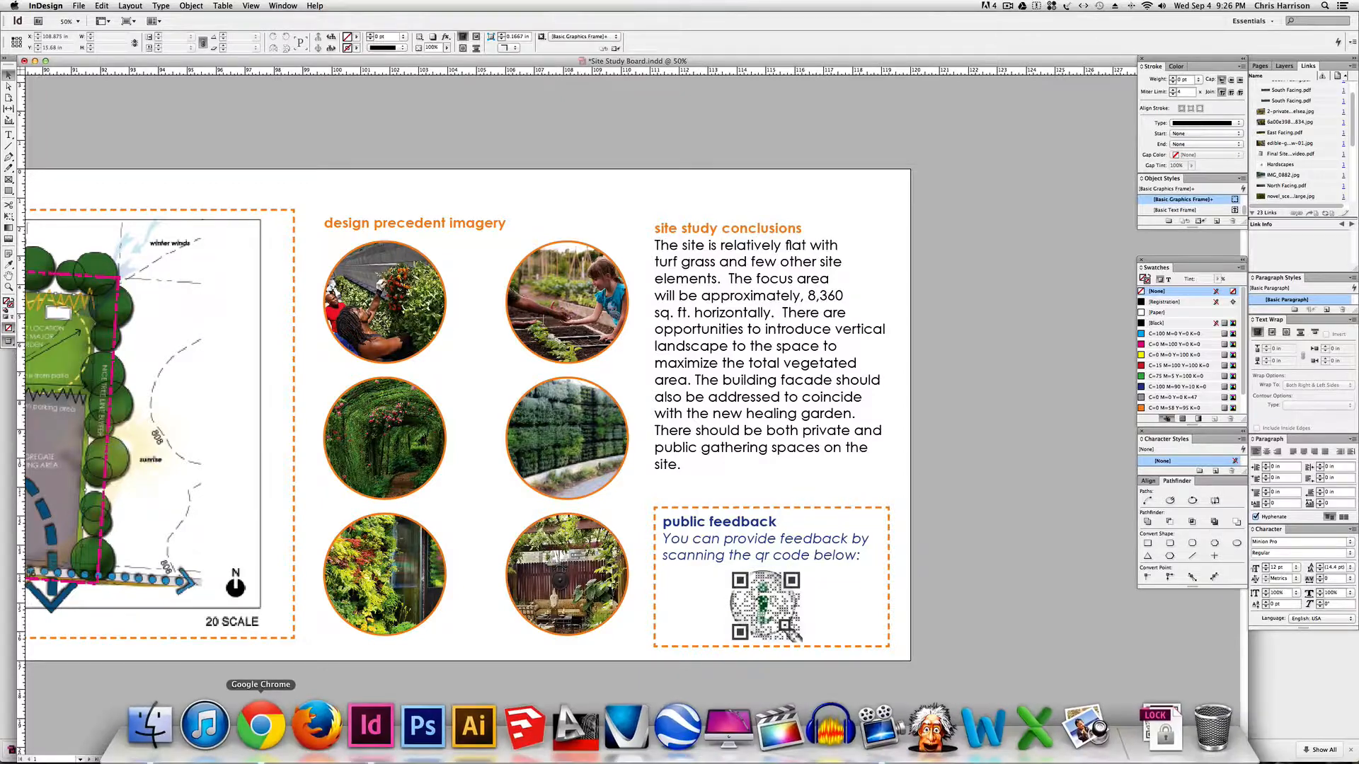
click(259, 725)
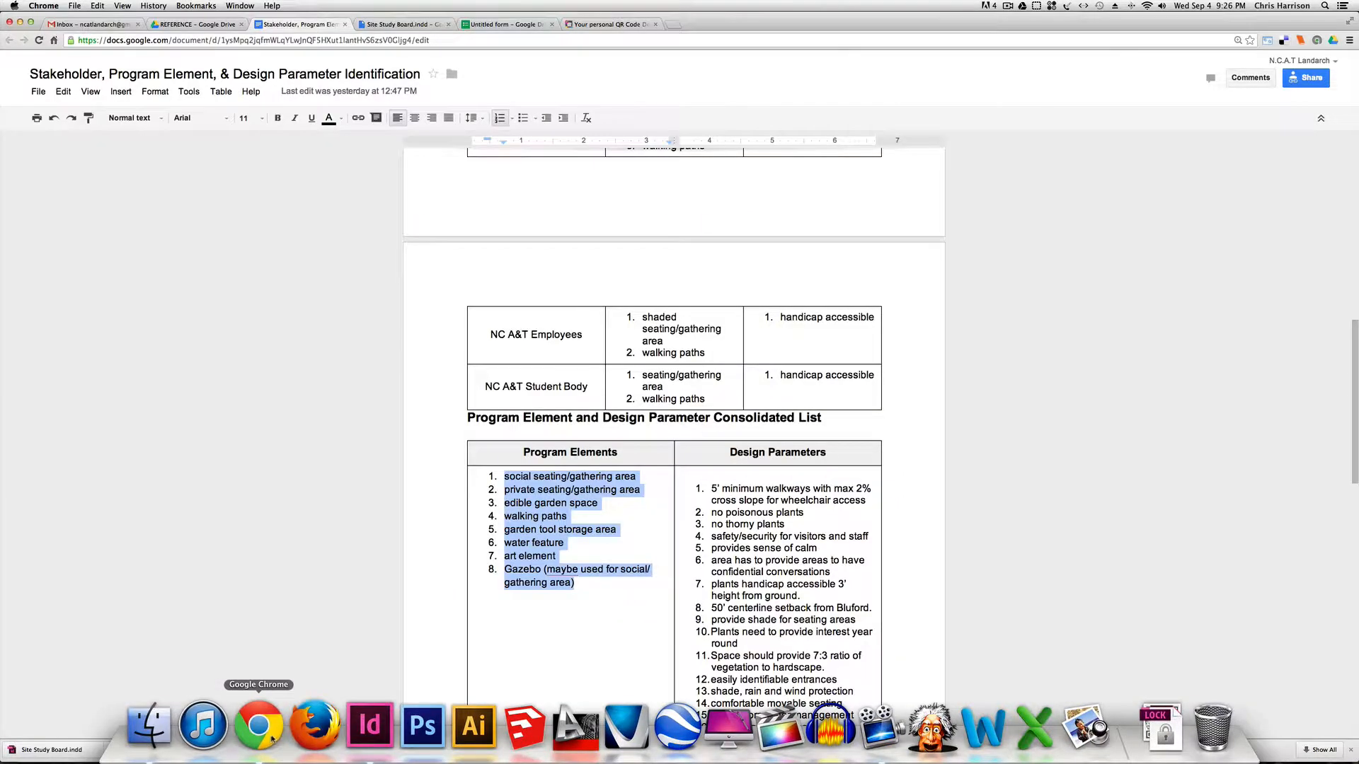
click(617, 25)
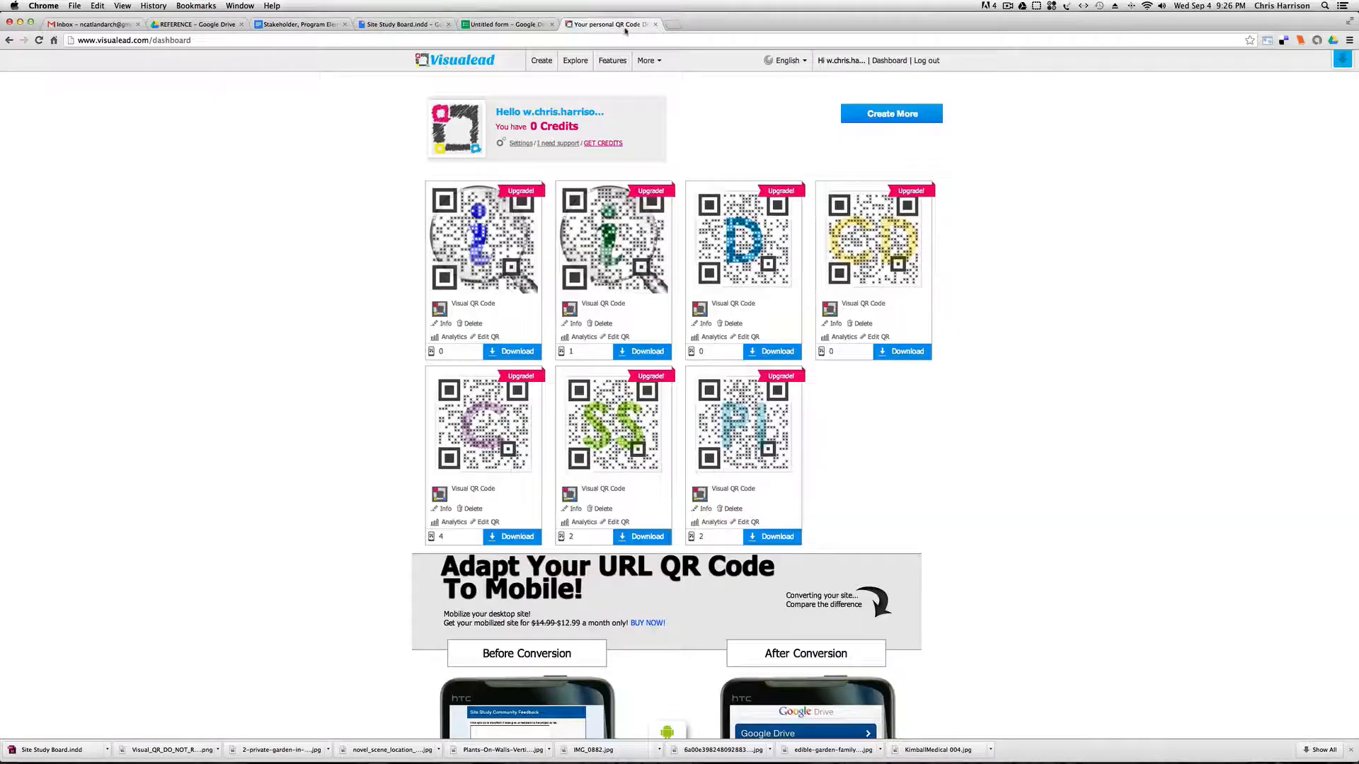
Search Google in a new tab for "what does qr code stand for" and read through the definition and results.
click(672, 24)
text(what does)
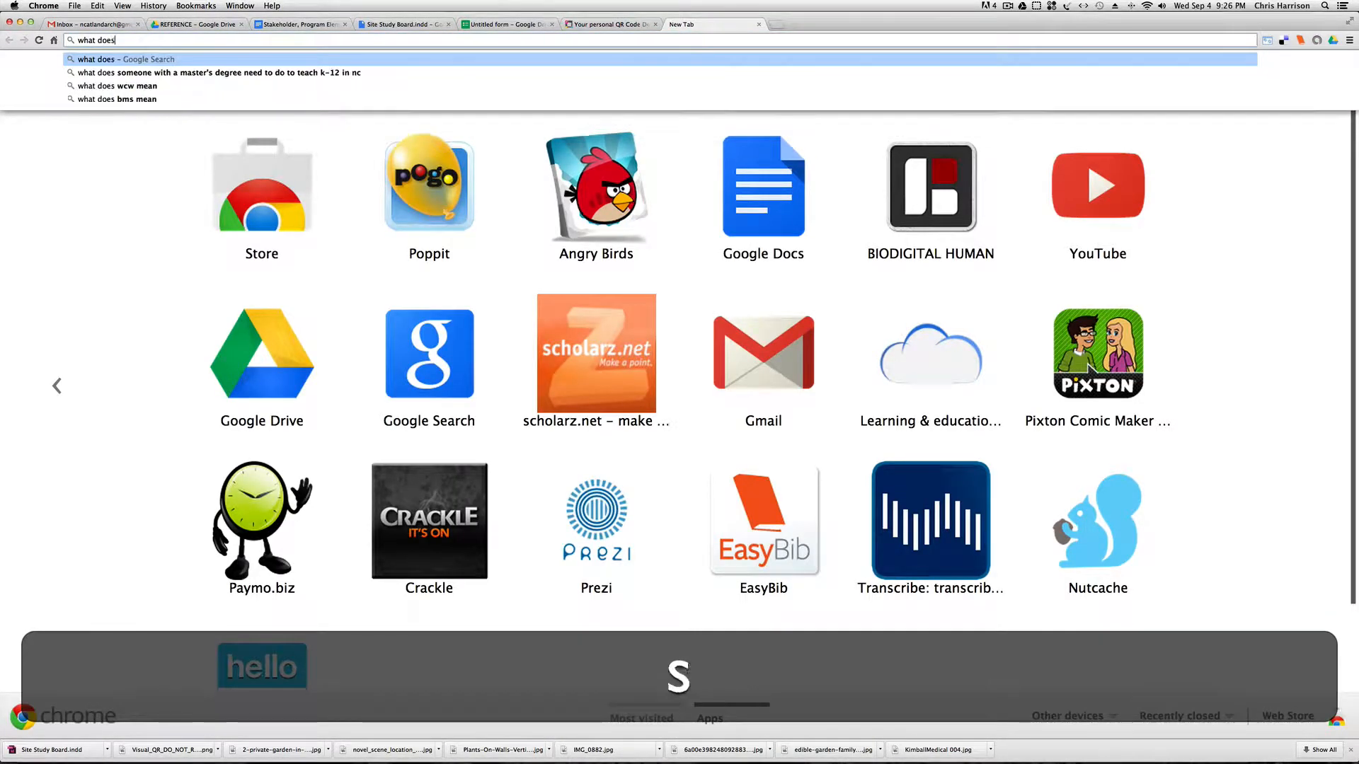
text( qr code st)
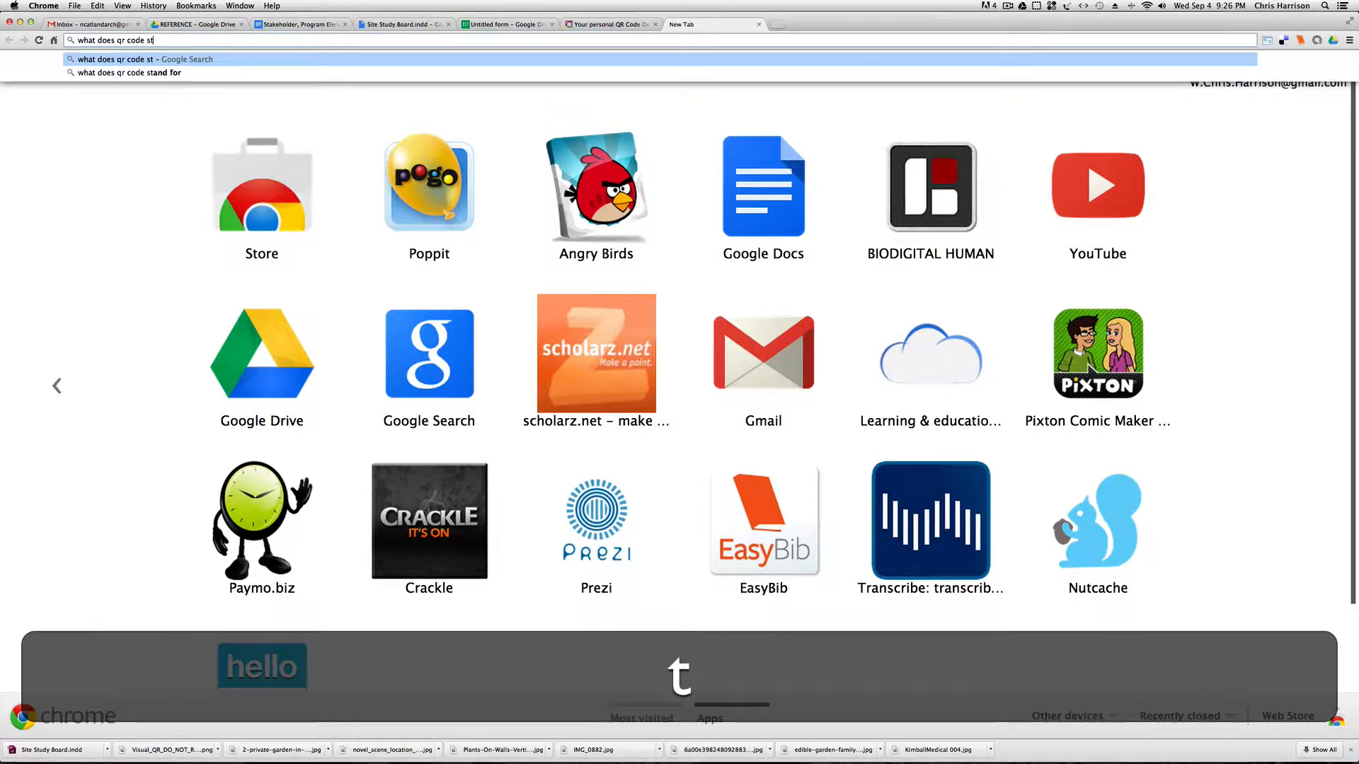
text(and for)
key(Return)
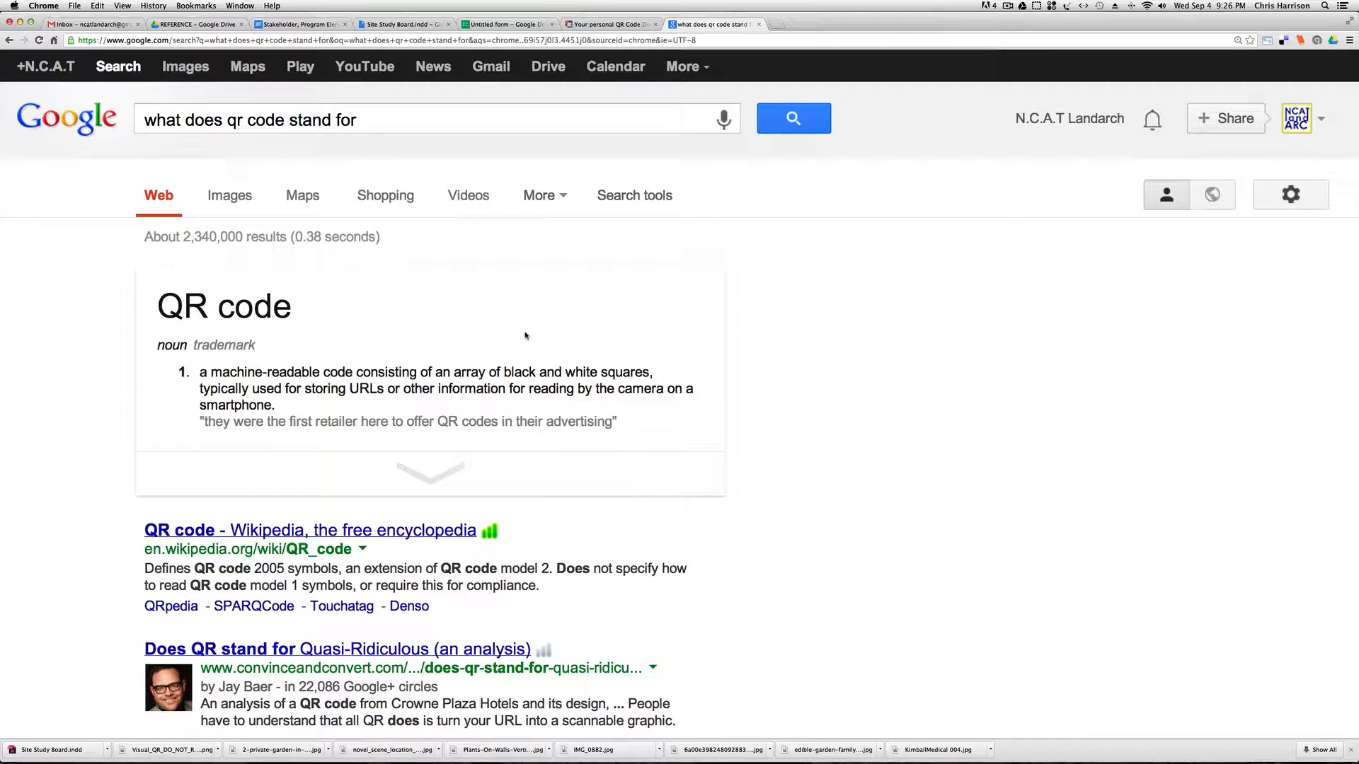
scroll(469, 327, down, 5)
scroll(471, 329, up, 2)
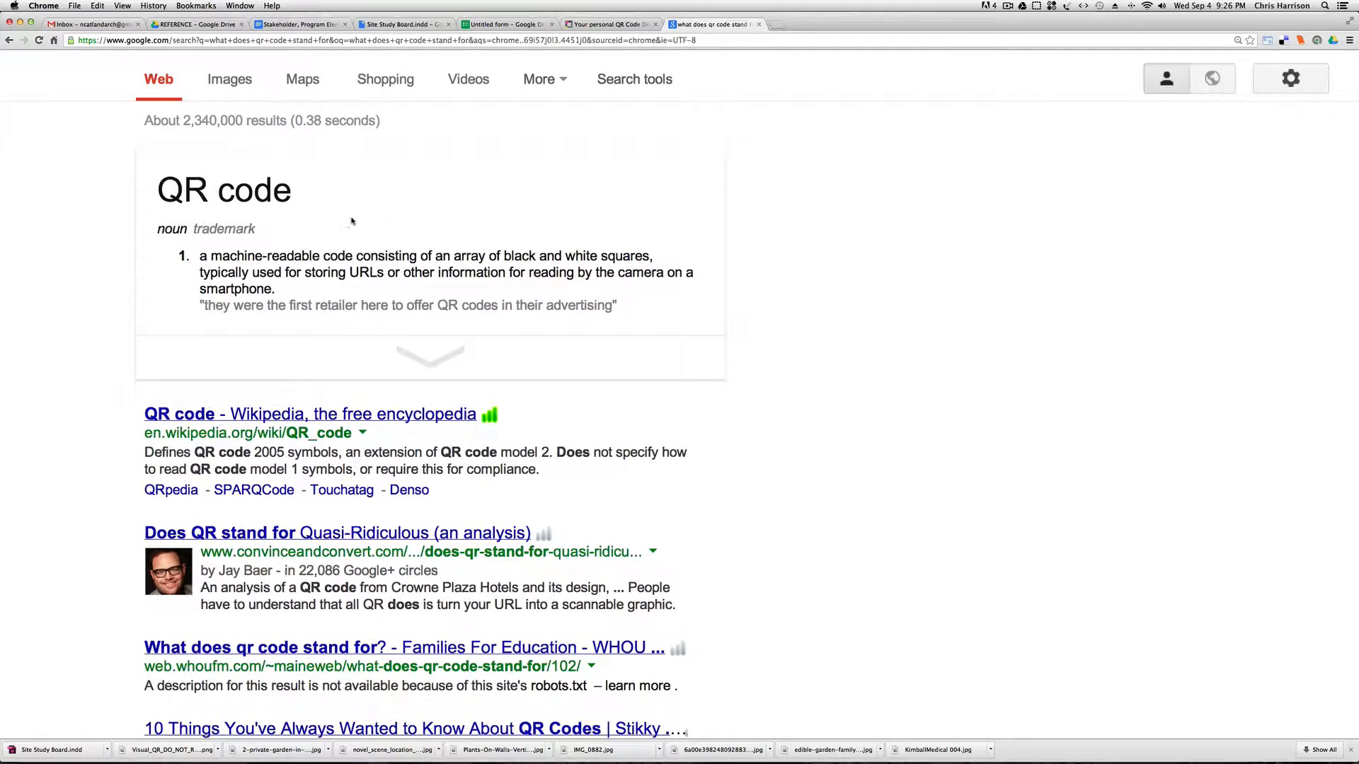
scroll(352, 221, up, 3)
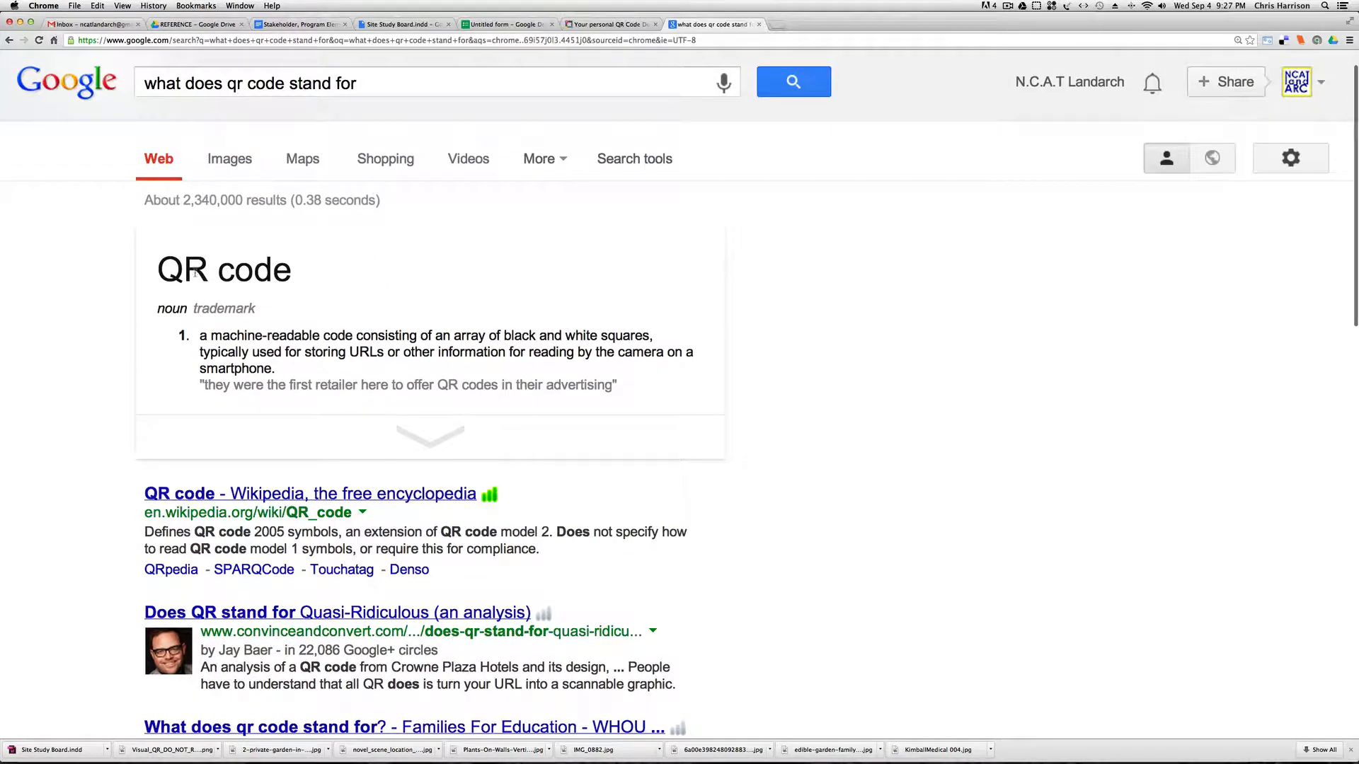
Return to the Visualead dashboard, switch to InDesign, and examine the board's public feedback box and QR code up close.
click(607, 24)
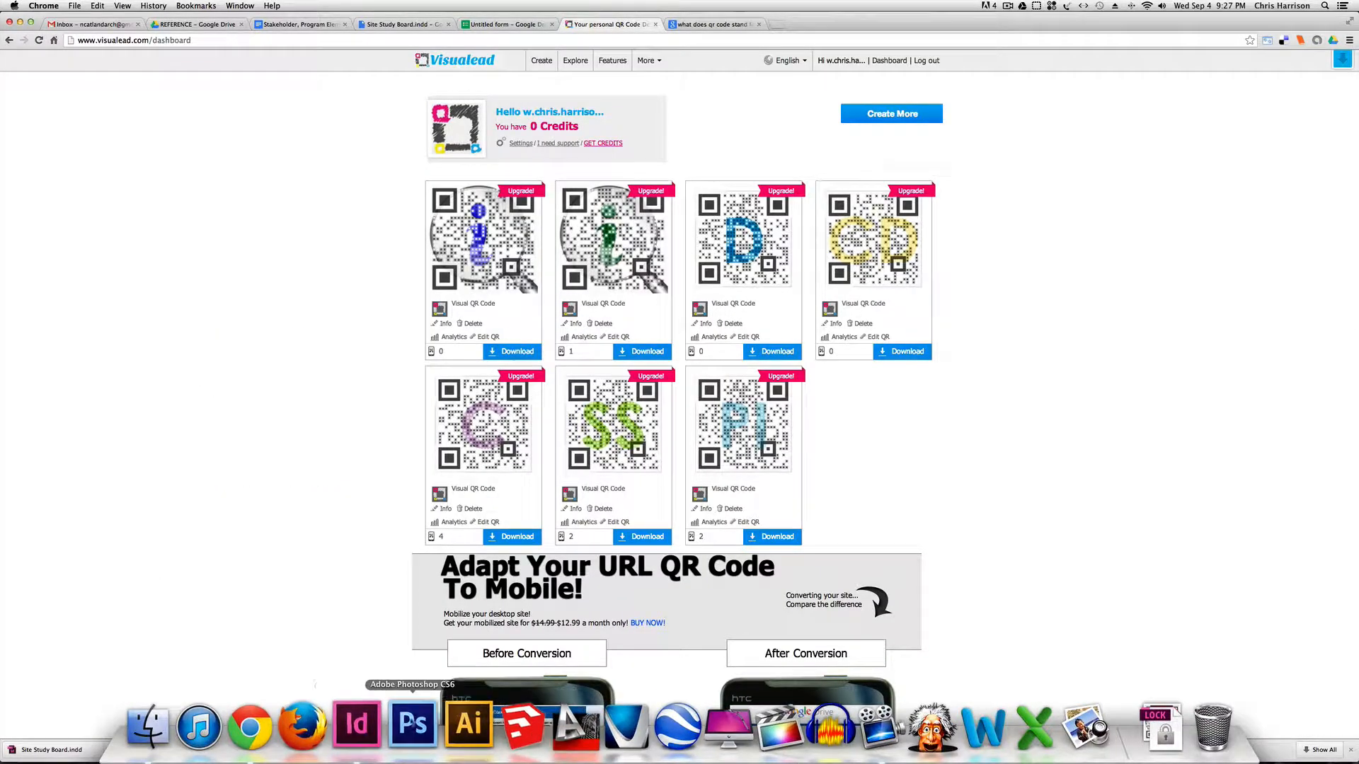
click(352, 726)
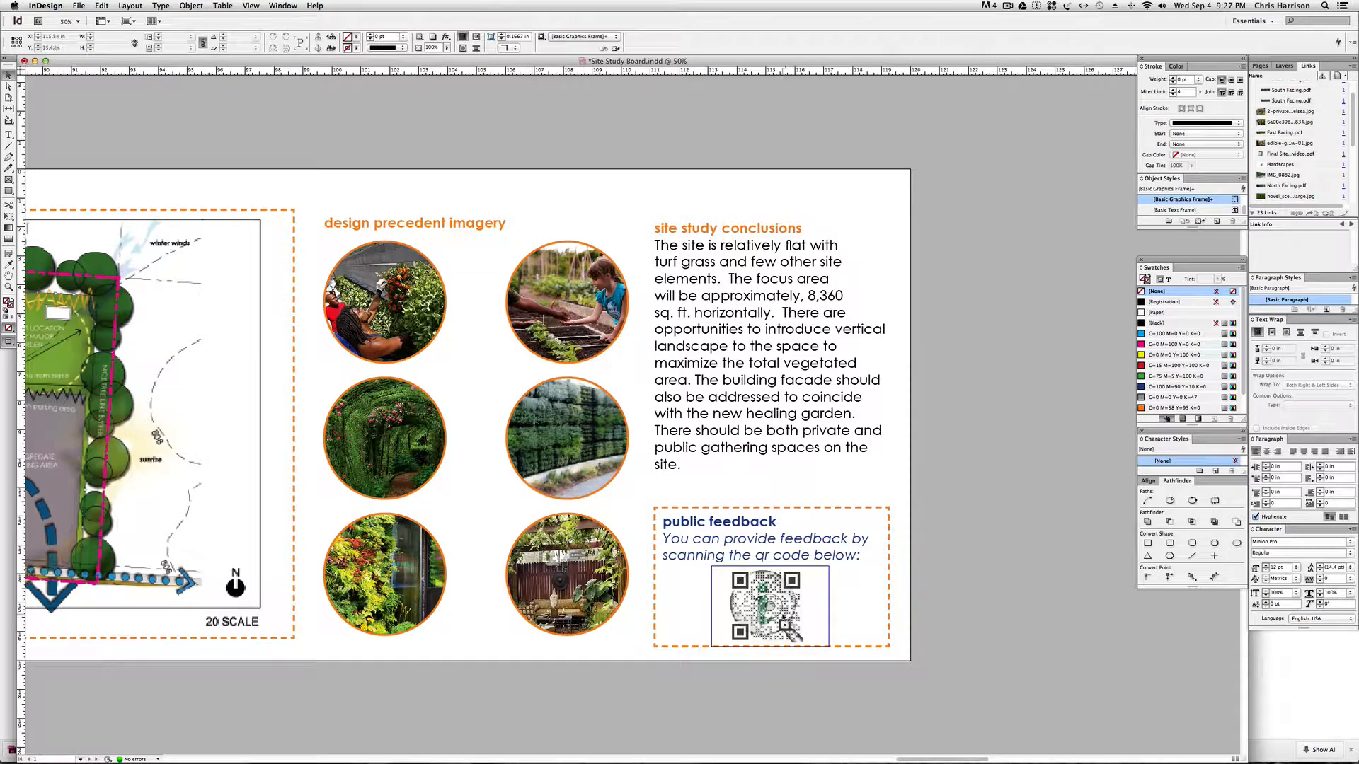
key(cmd+=)
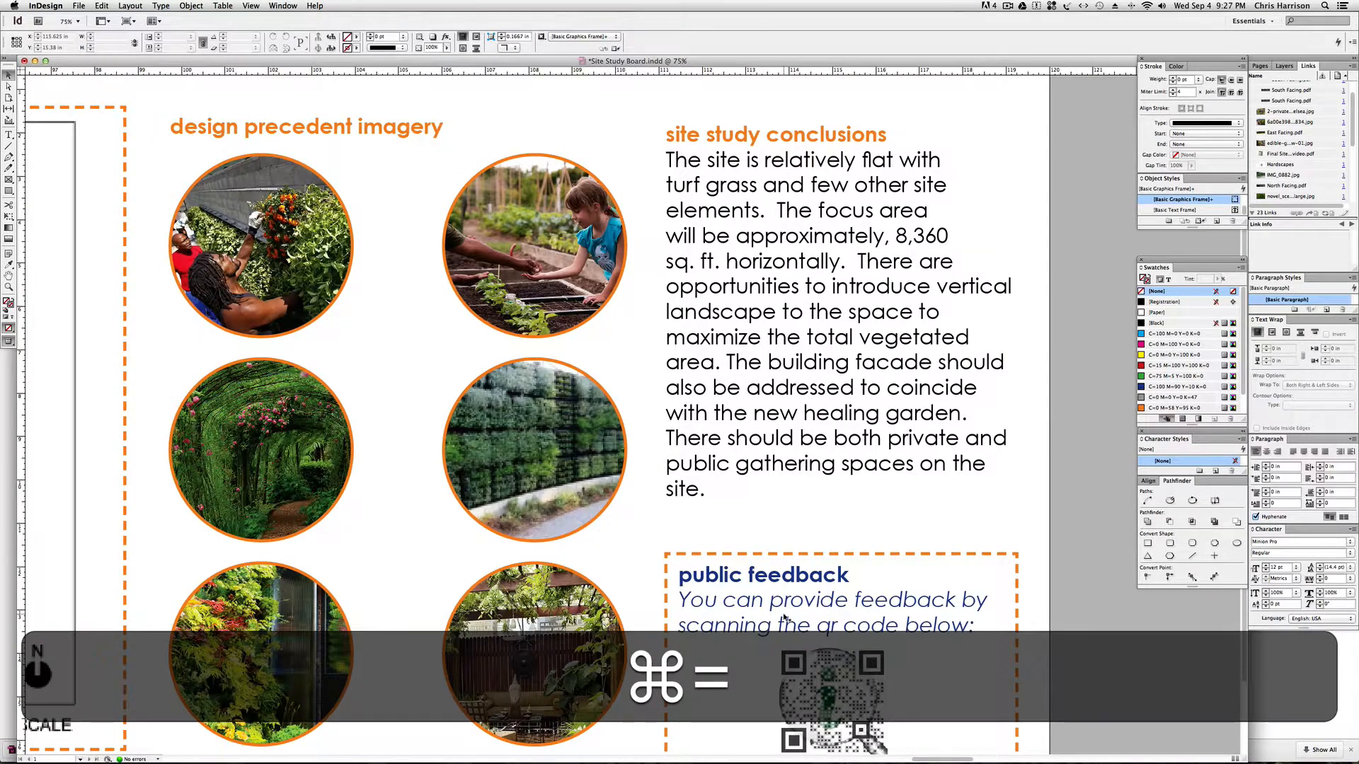
drag(670, 451, 676, 358)
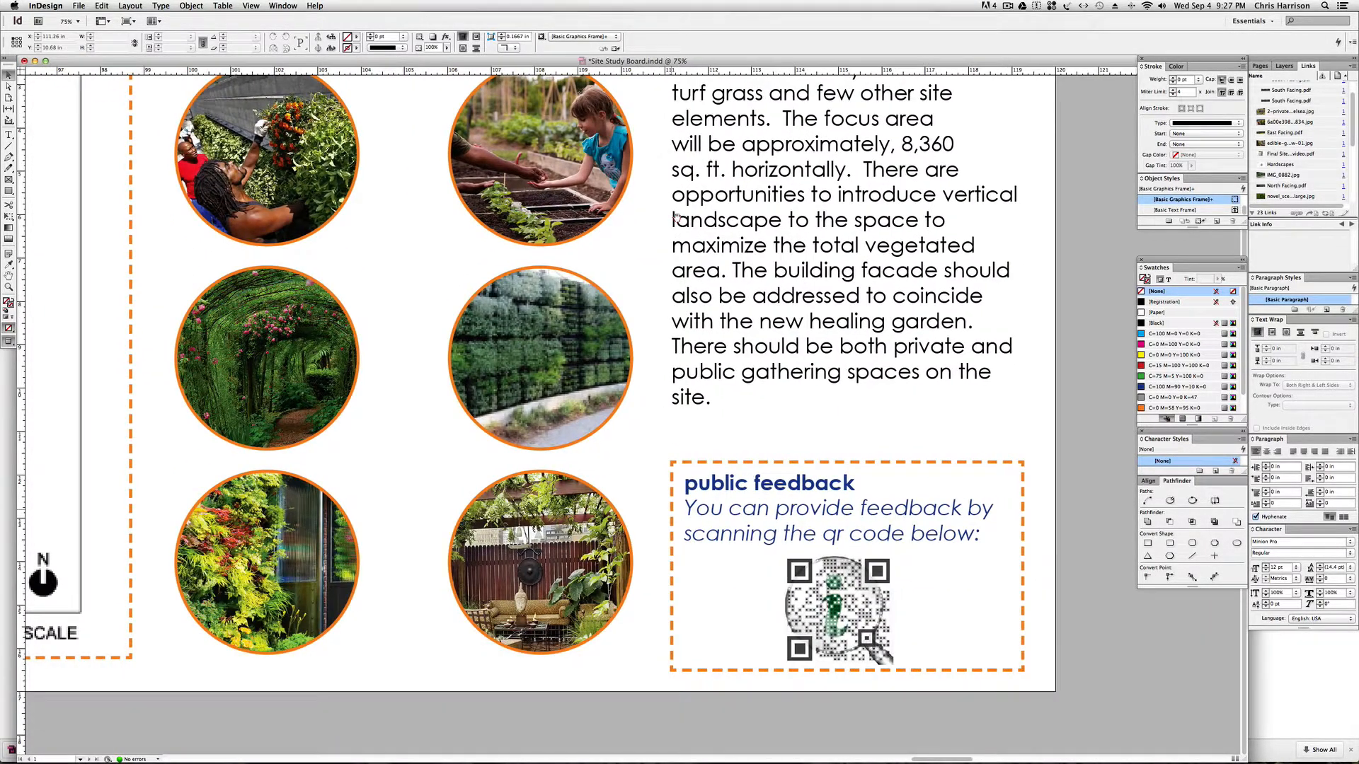
key(super+equal)
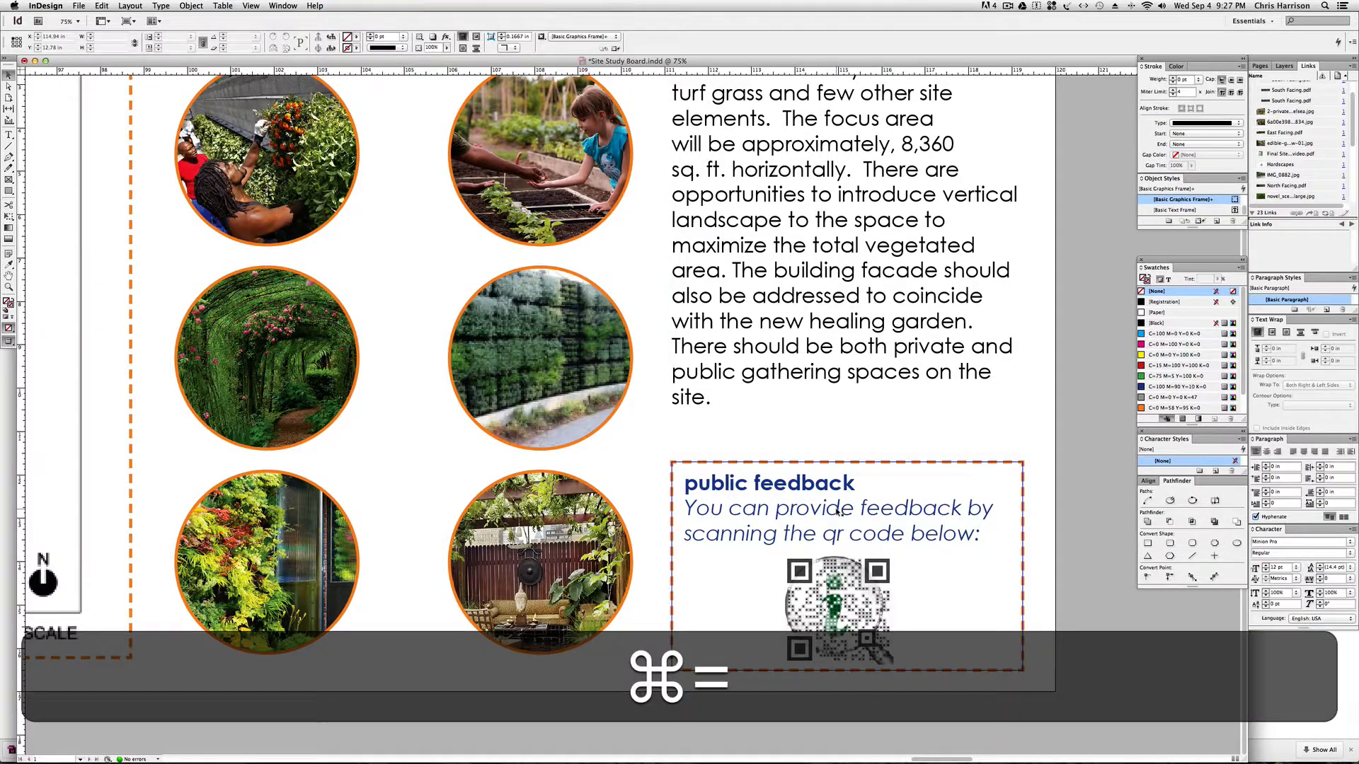
drag(807, 438, 616, 338)
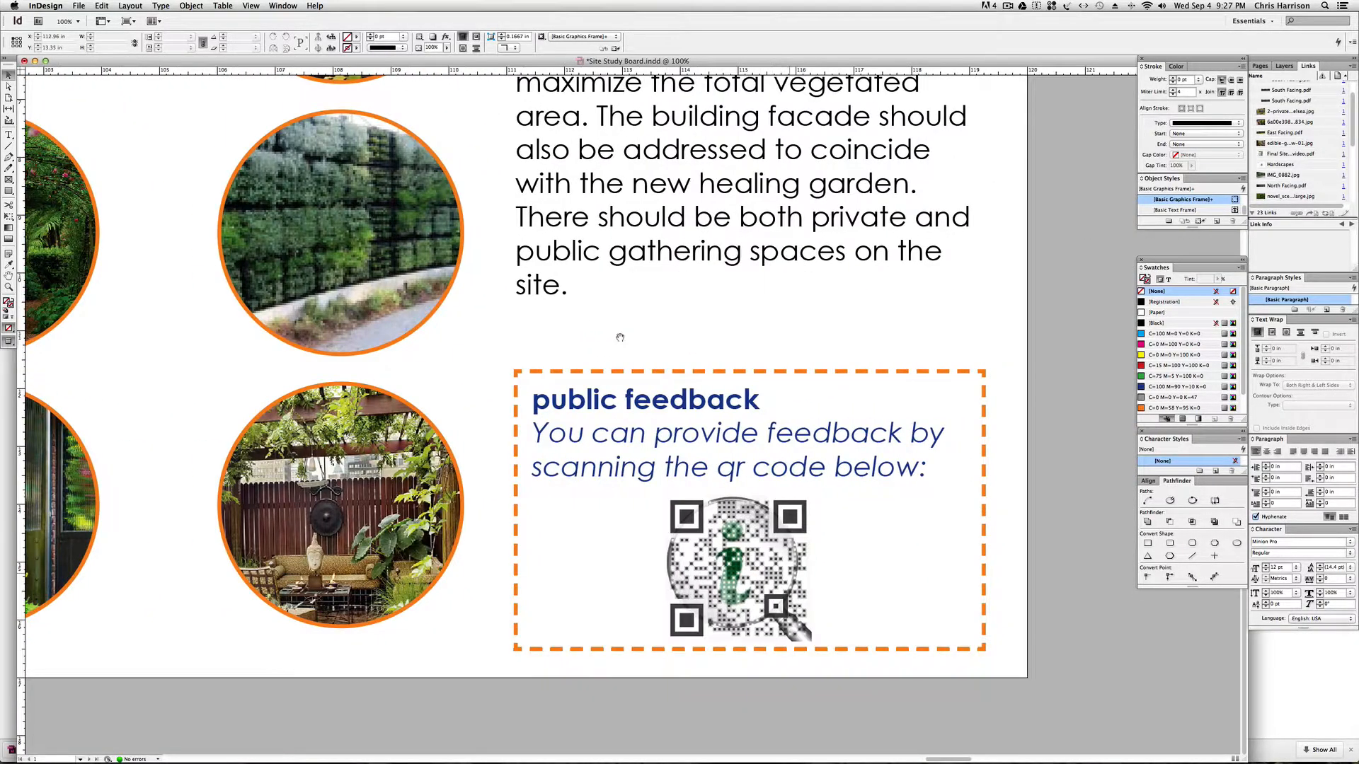
key(super+minus)
key(super+minus)
key(super+minus)
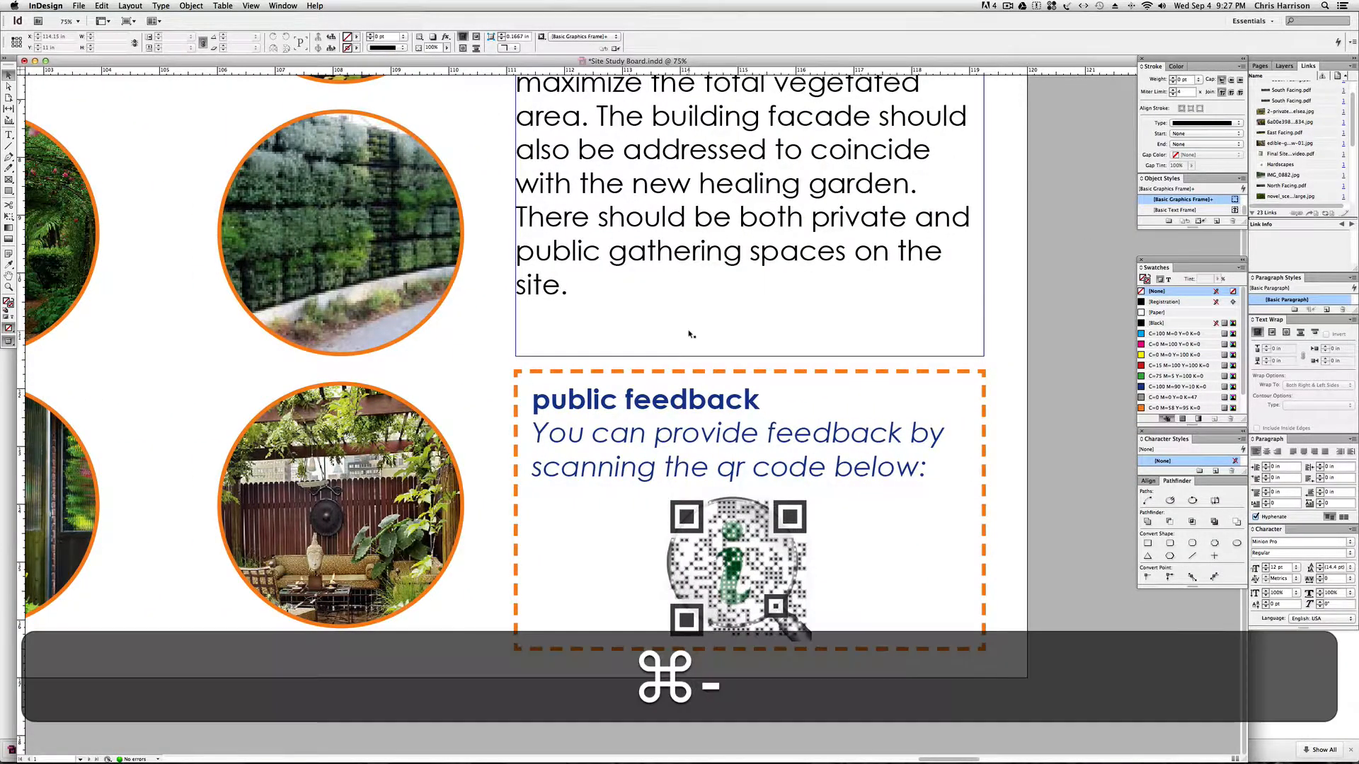
key(super+space)
drag(423, 360, 526, 361)
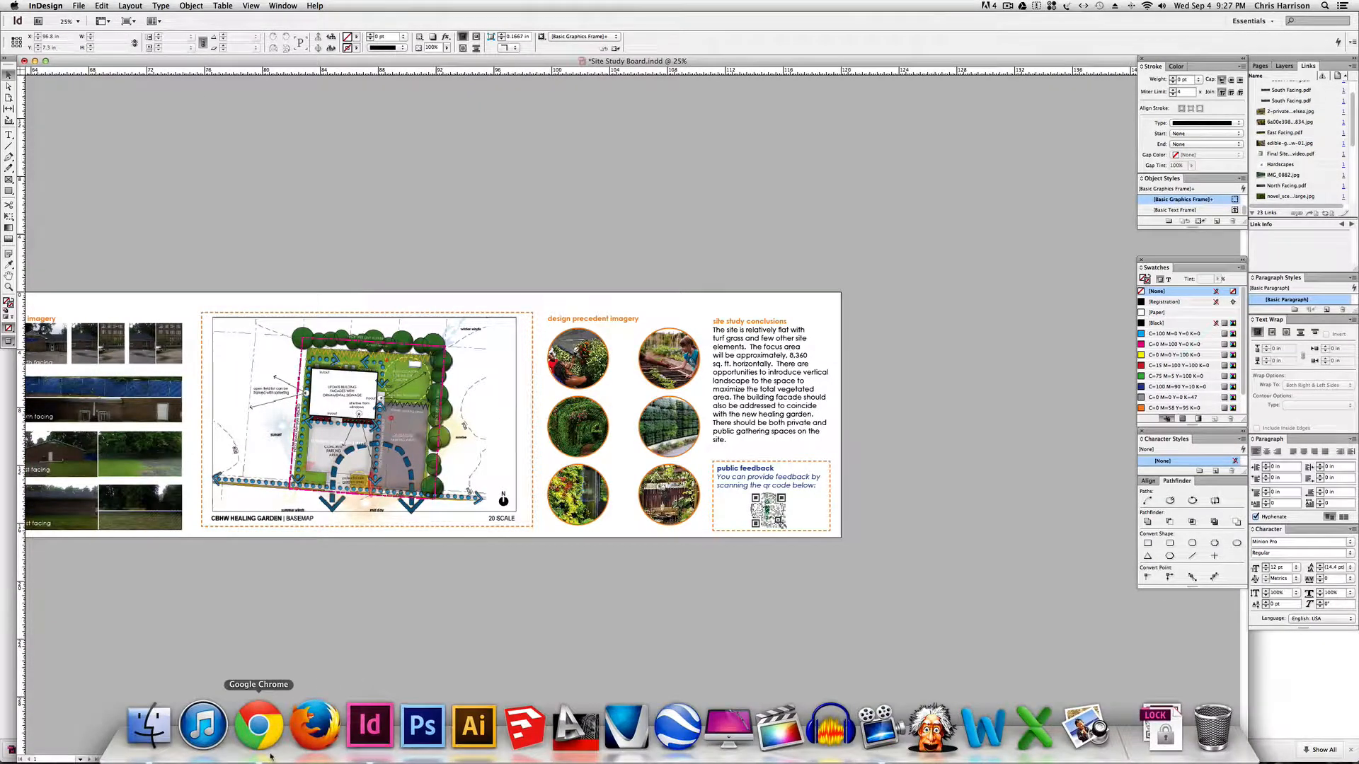
Switch to Google Drive in Chrome and create a new form in the shared REFERENCE folder, accepting the folder's sharing permissions.
click(253, 729)
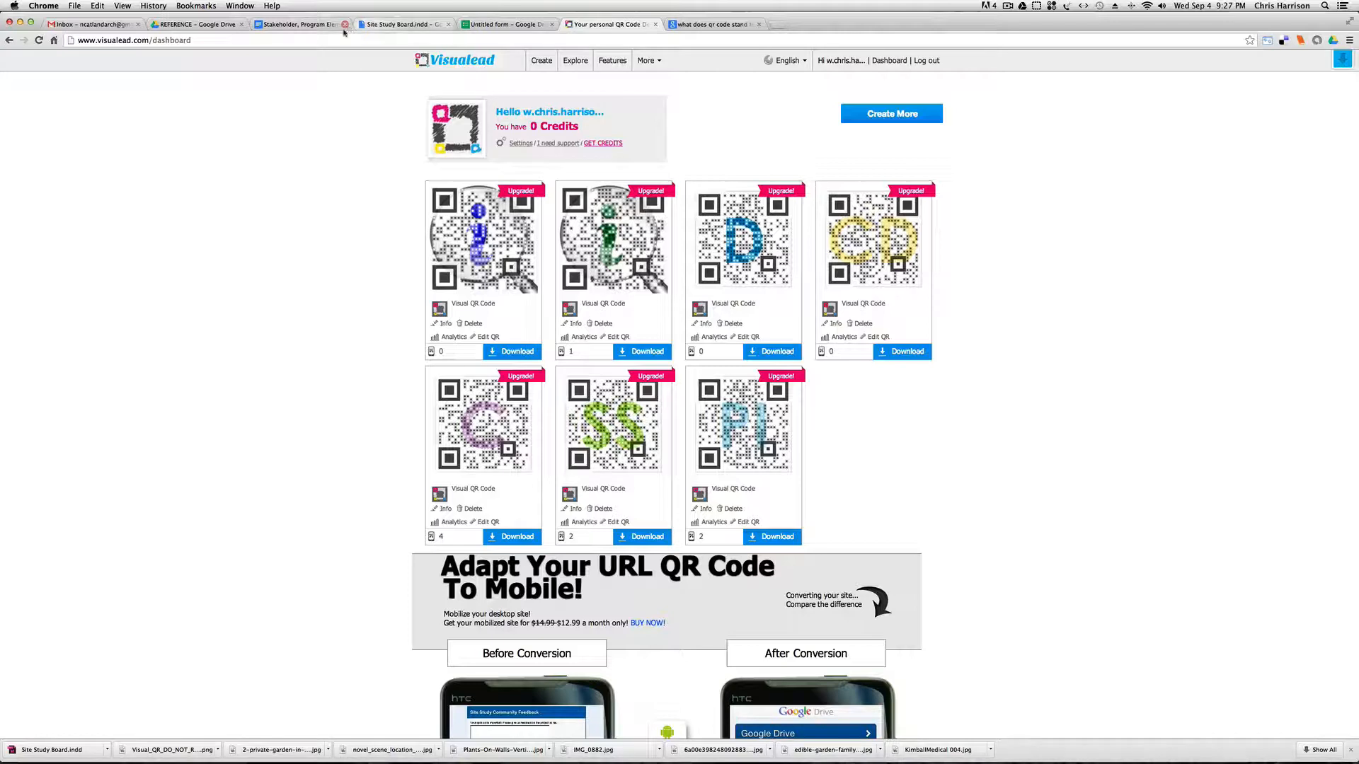
click(195, 24)
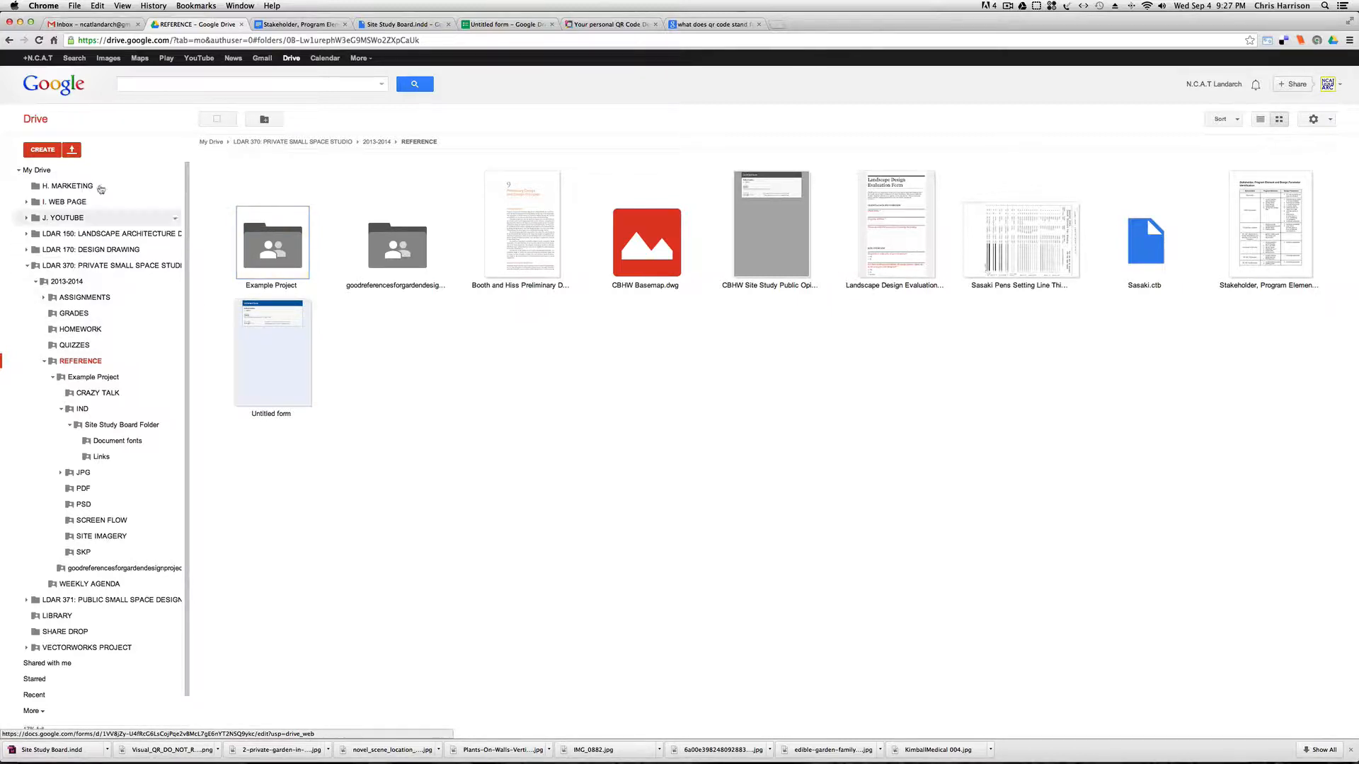
click(49, 149)
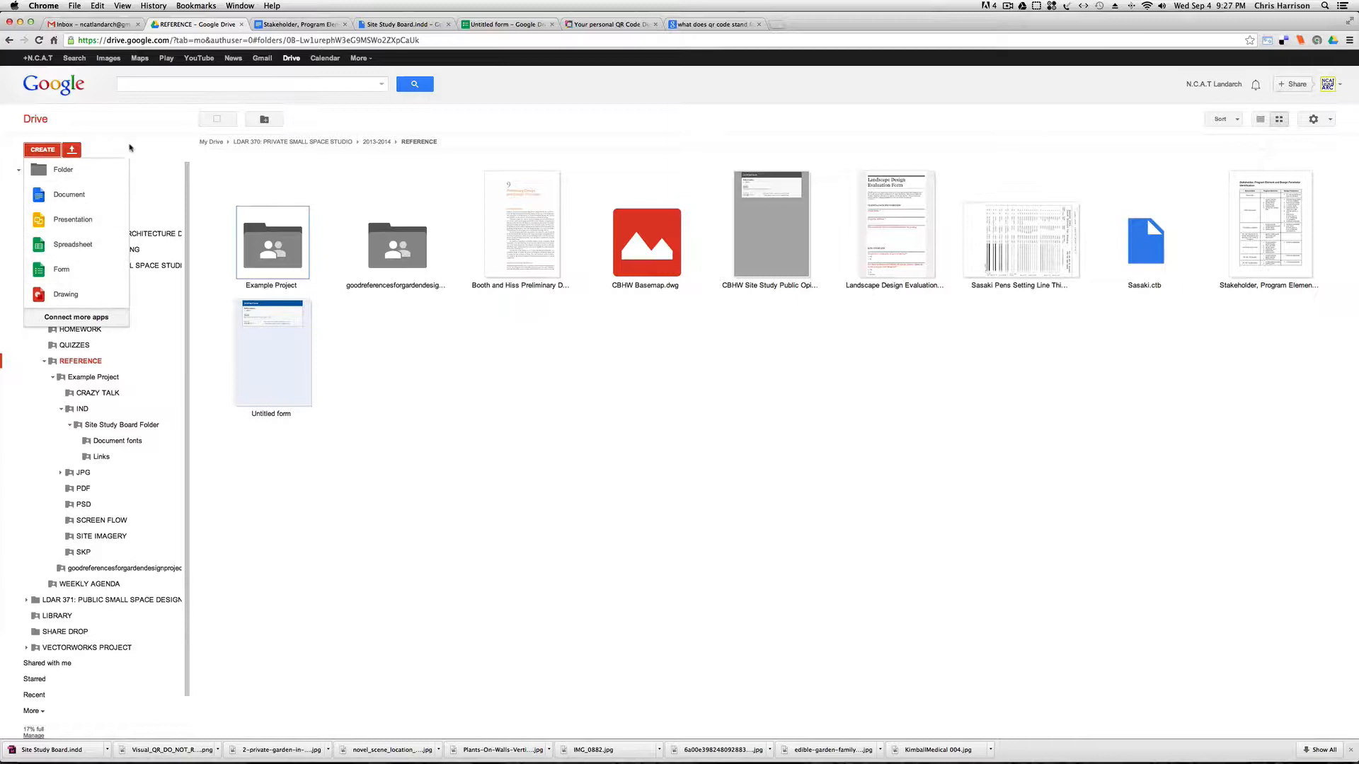
click(150, 155)
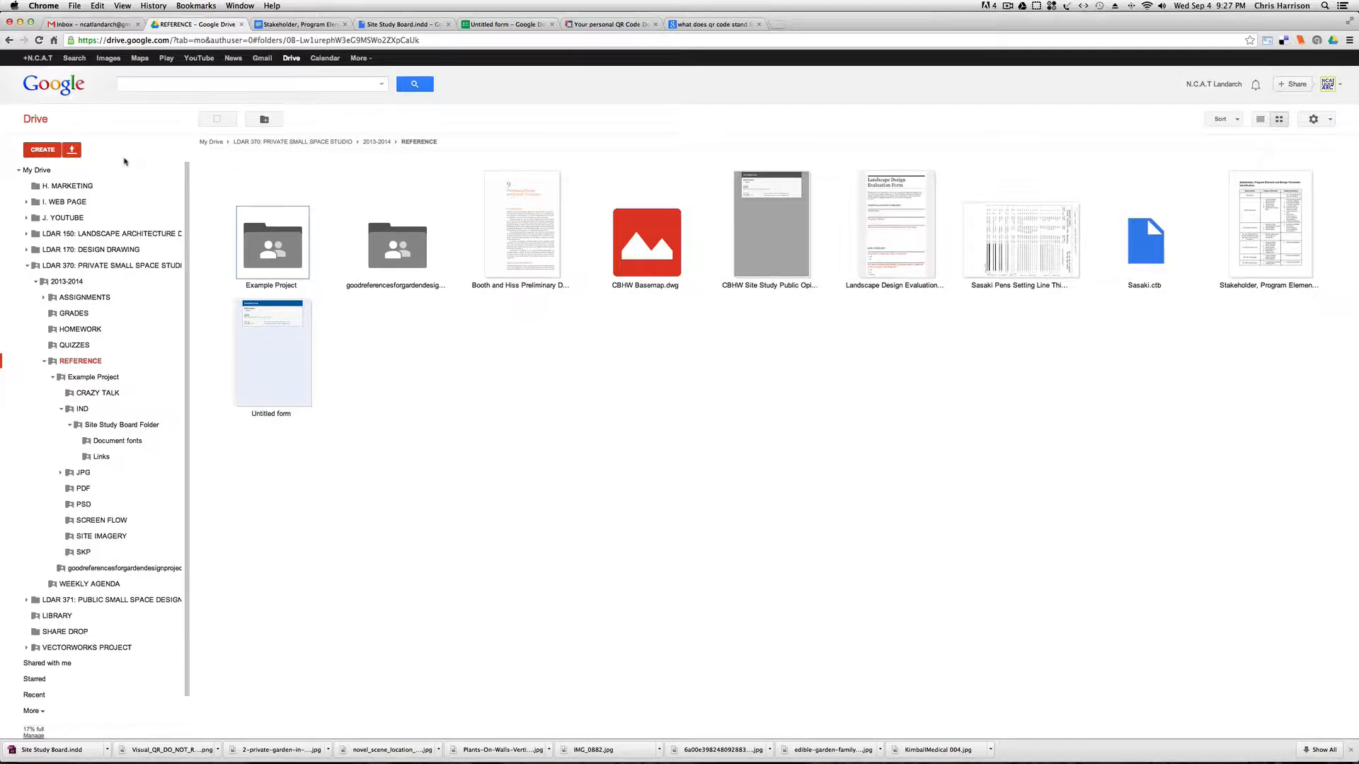
click(51, 151)
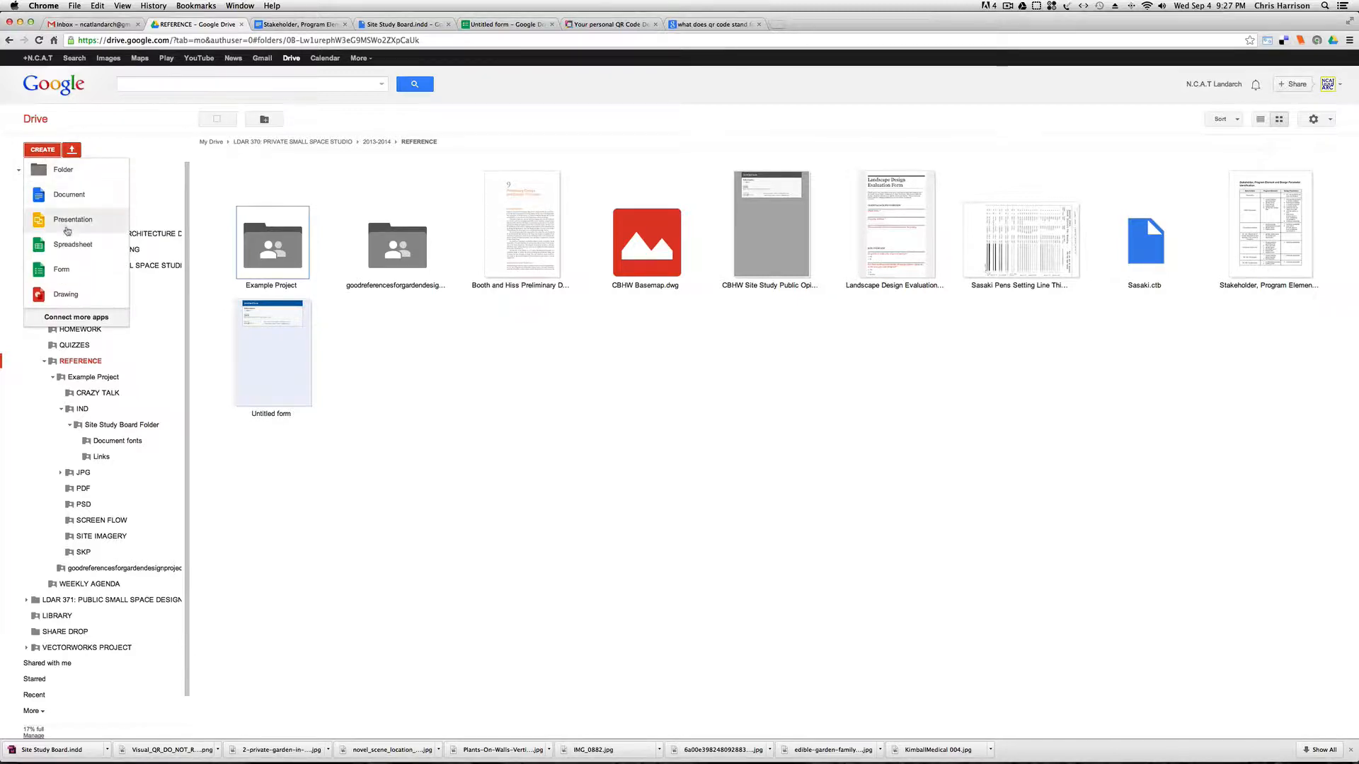
click(86, 269)
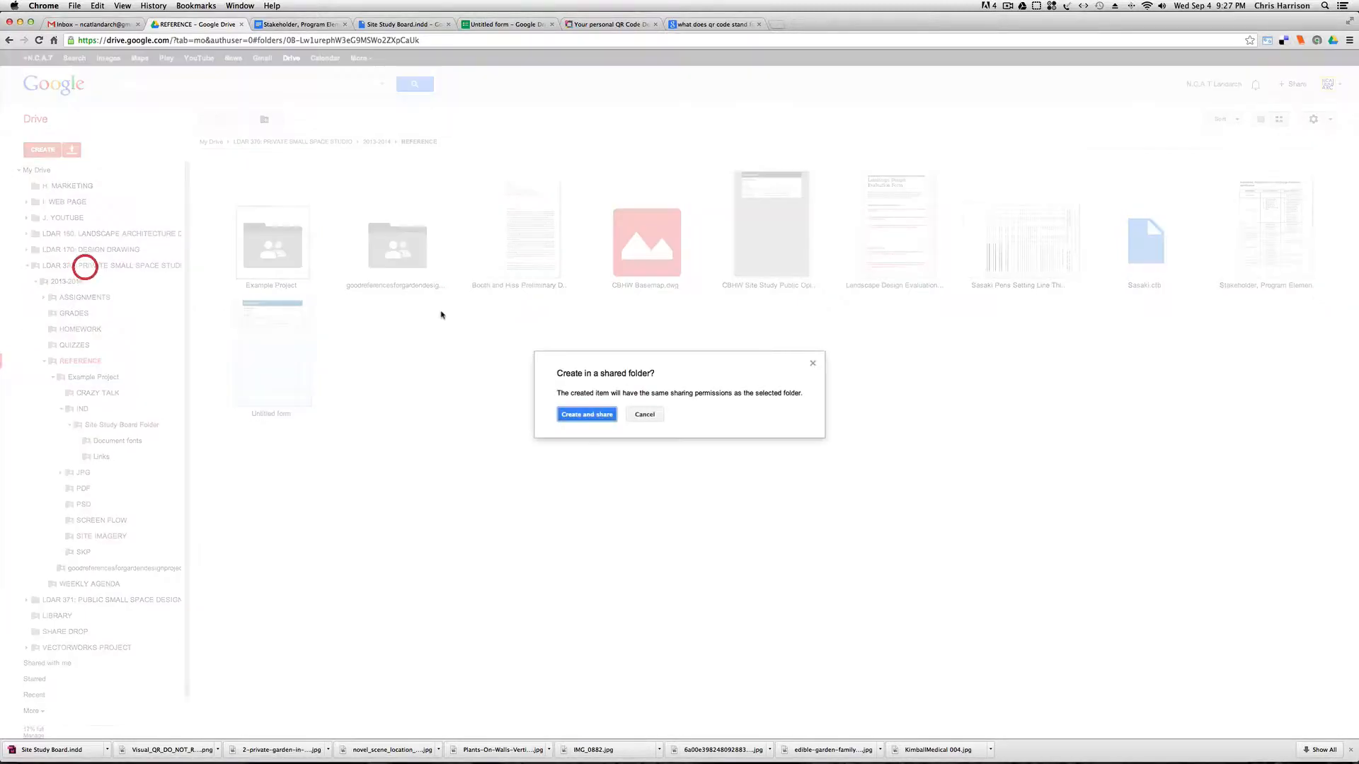
click(587, 416)
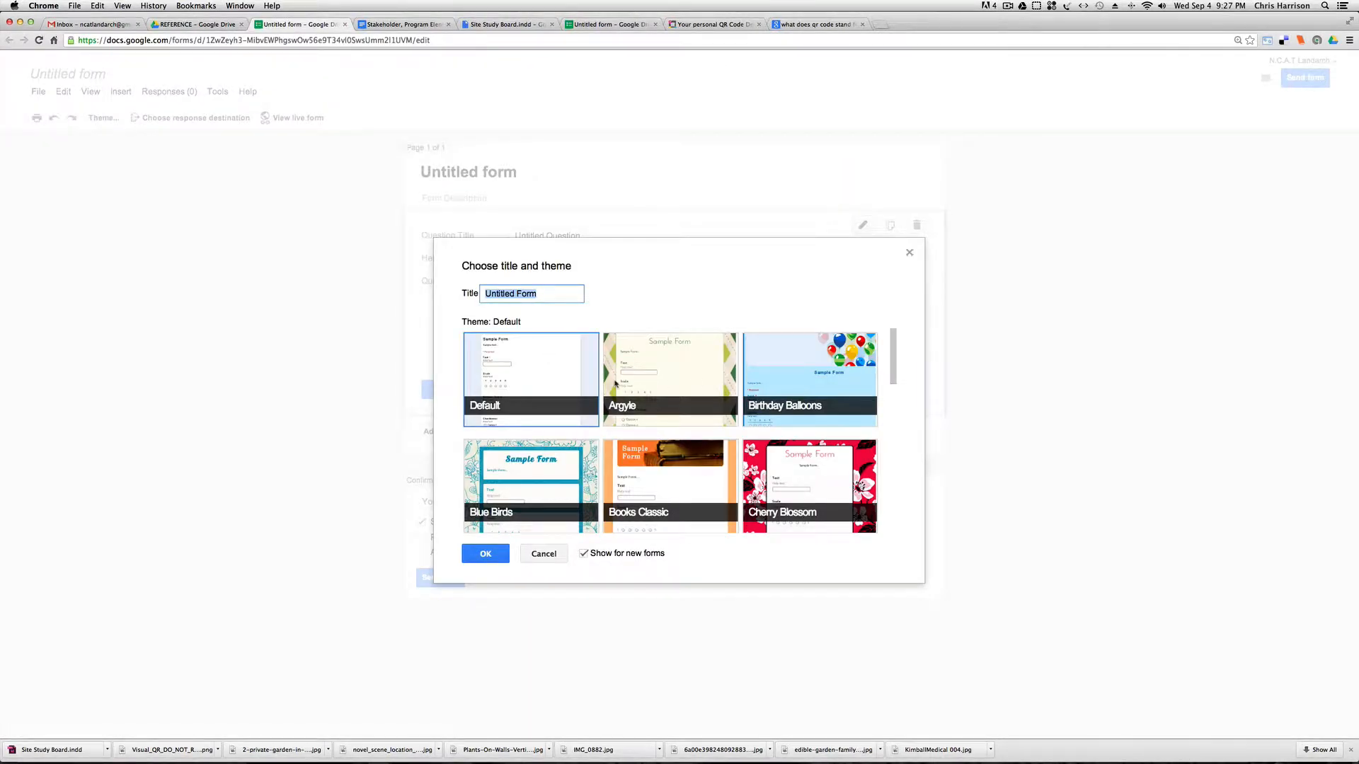
Browse the available themes and apply Header (Blue) to the new form, keeping the title Untitled Form.
scroll(657, 412, down, 5)
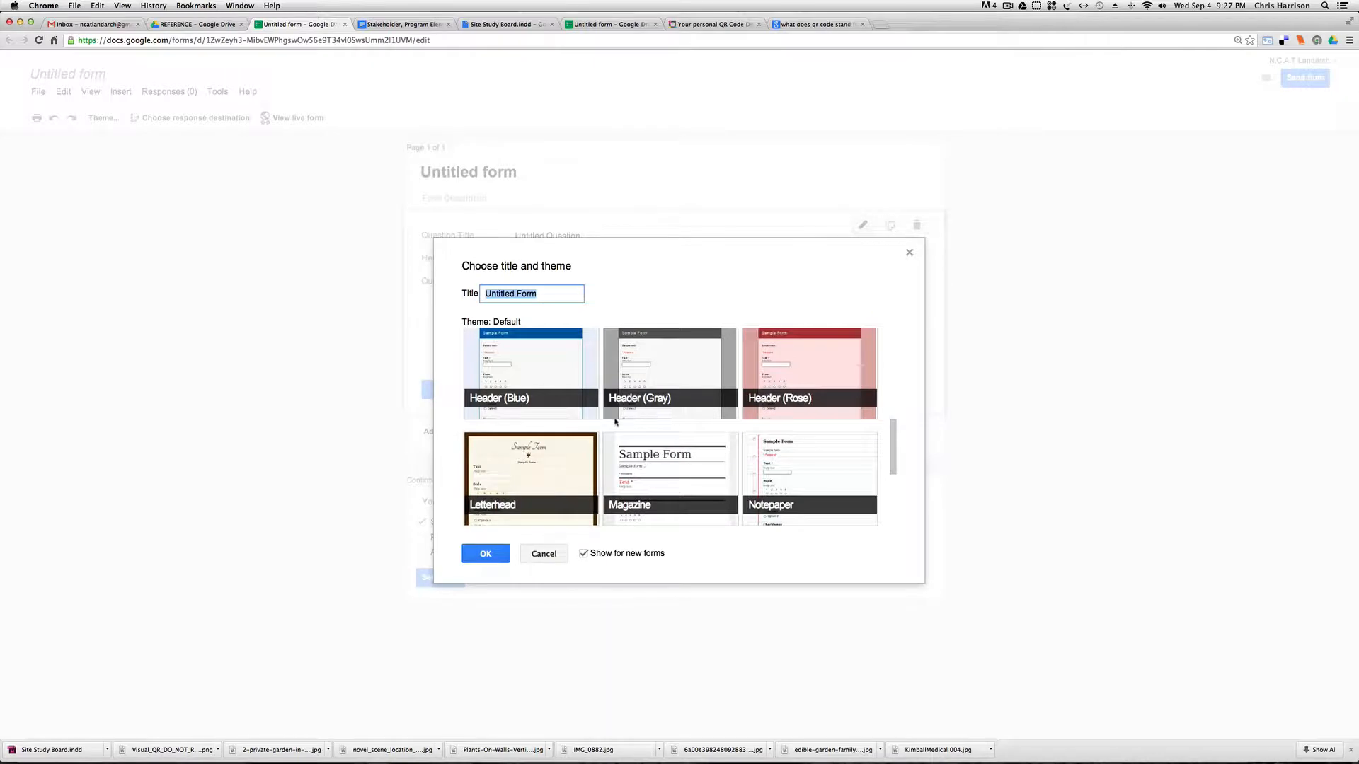
scroll(614, 422, down, 5)
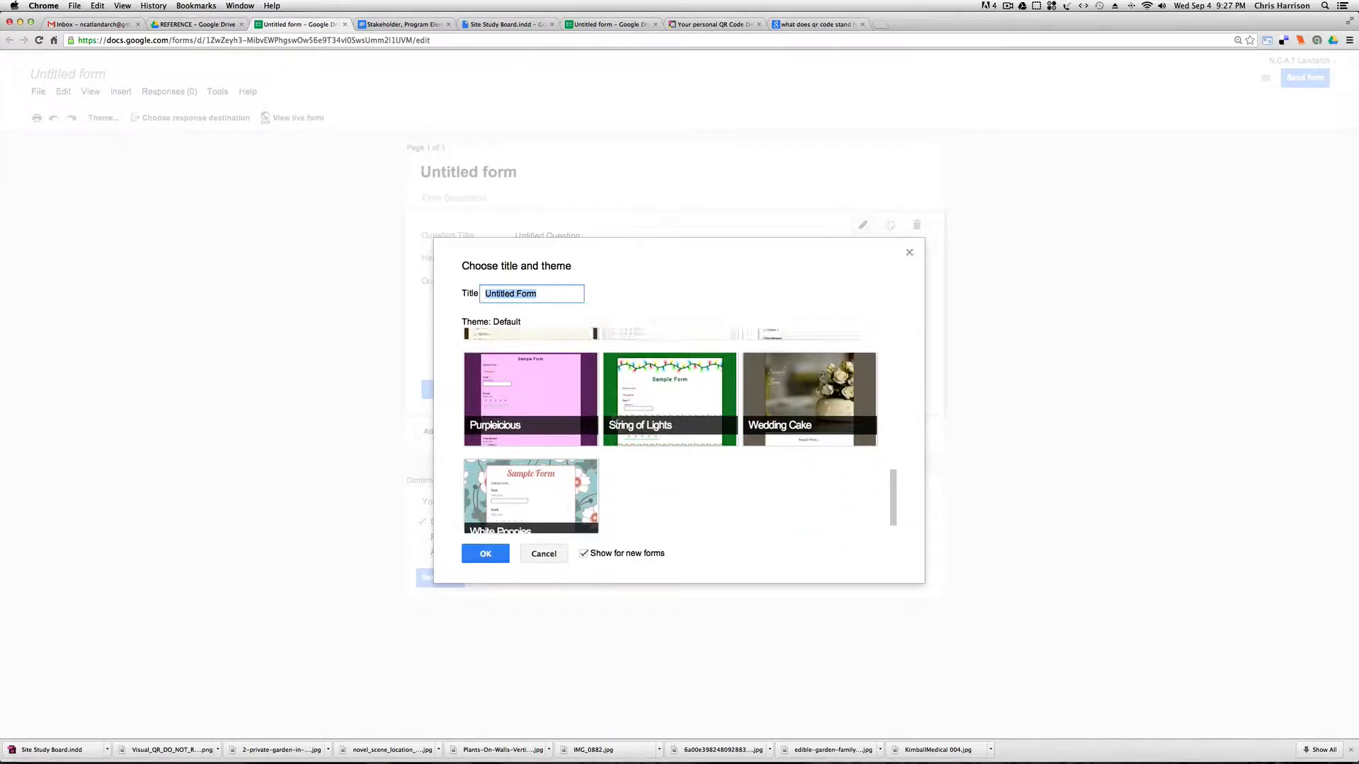
scroll(559, 412, up, 3)
click(559, 411)
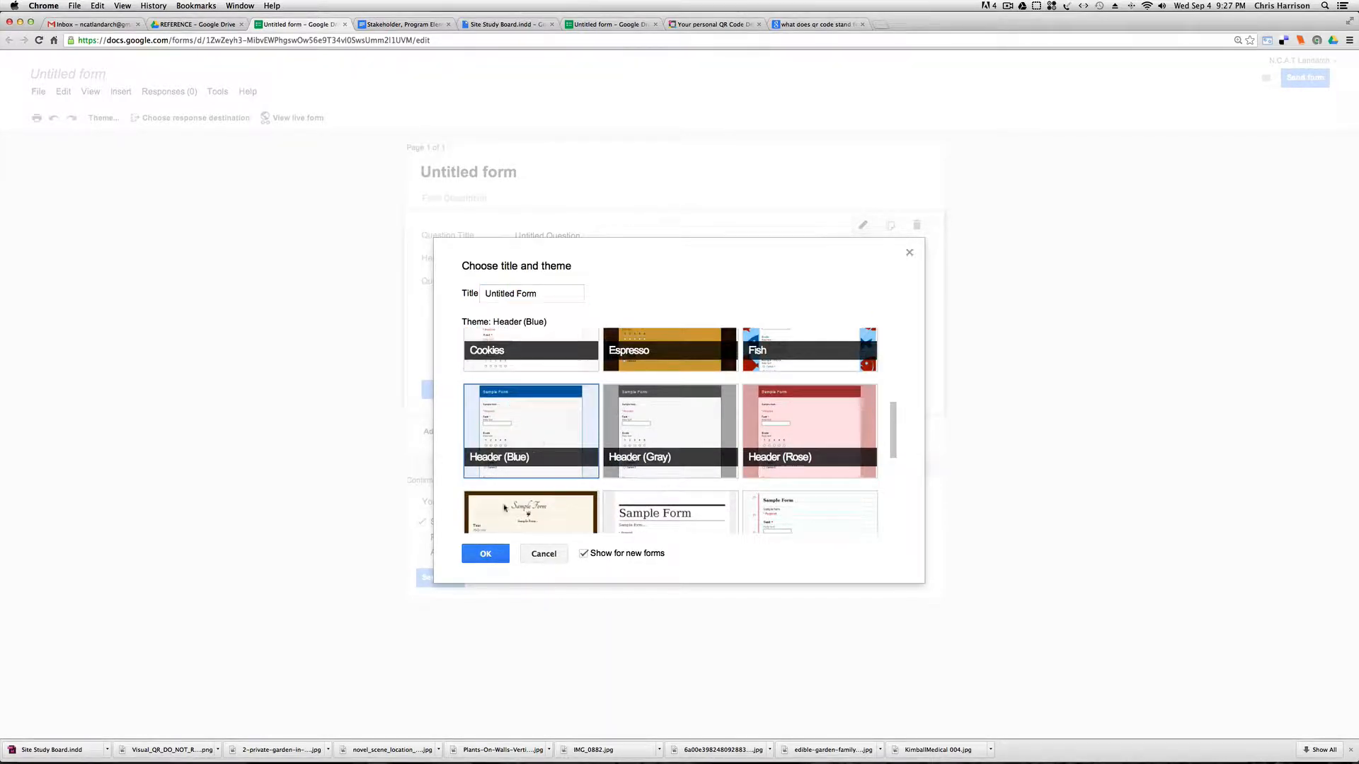
click(501, 553)
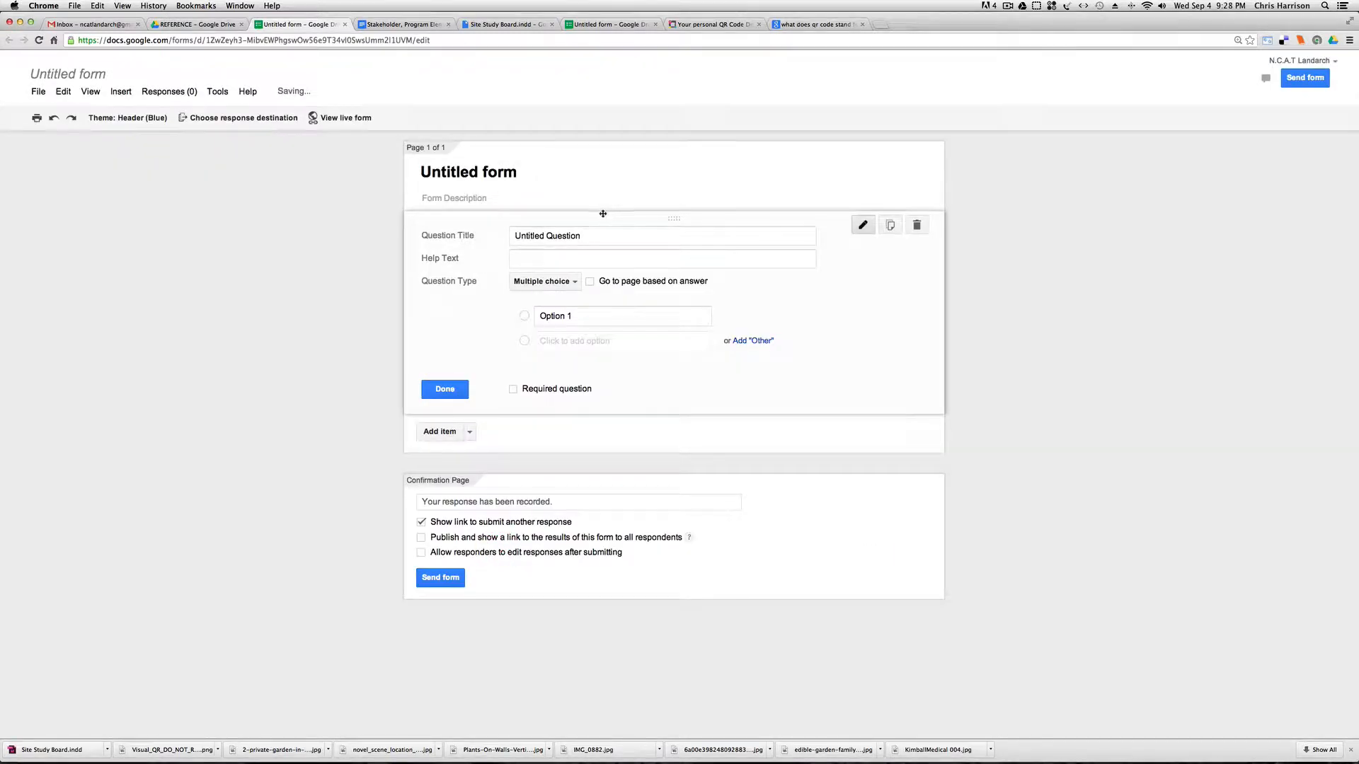
Replace the untitled form's heading with "Group Name".
click(415, 174)
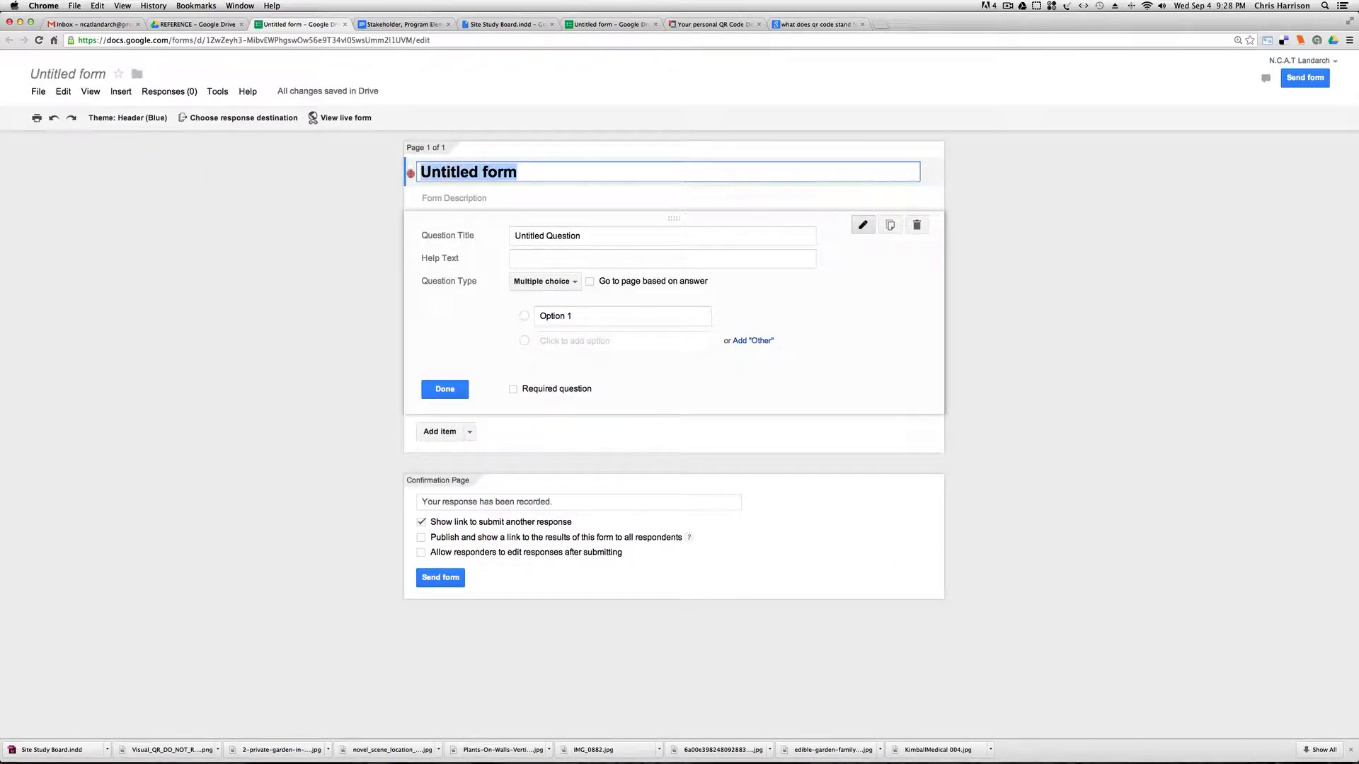
text(Groupd)
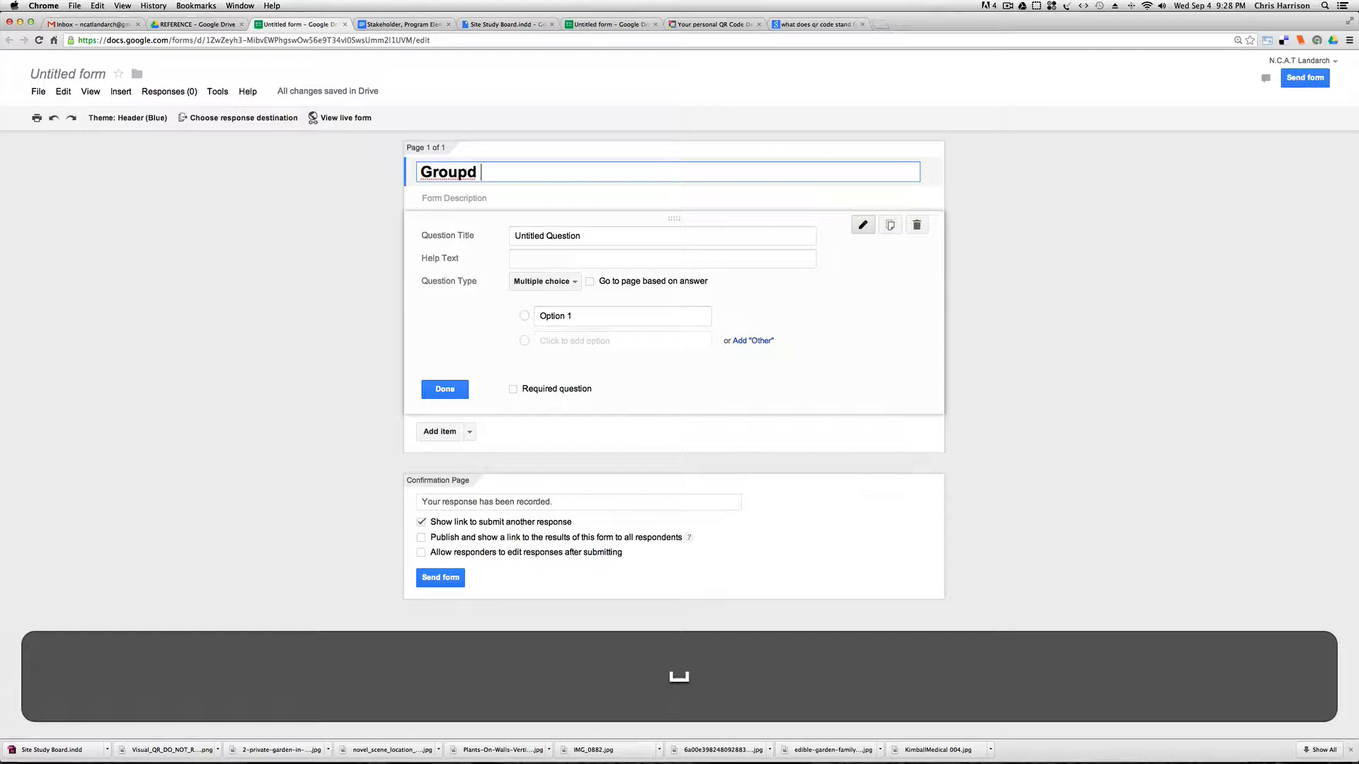
key(BackSpace)
text(N)
text(me)
key(BackSpace)
key(BackSpace)
text(am:)
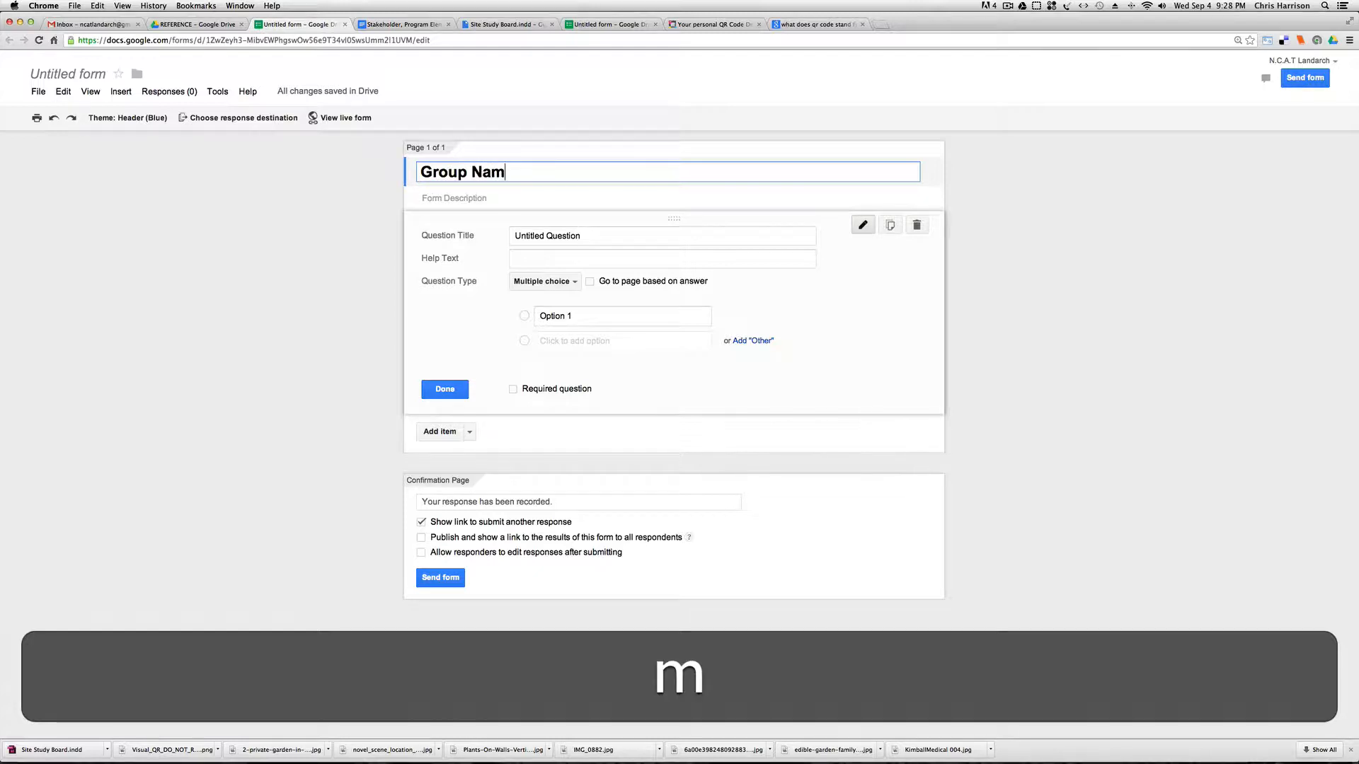
key(BackSpace)
key(BackSpace)
text(e)
key(BackSpace)
text(k)
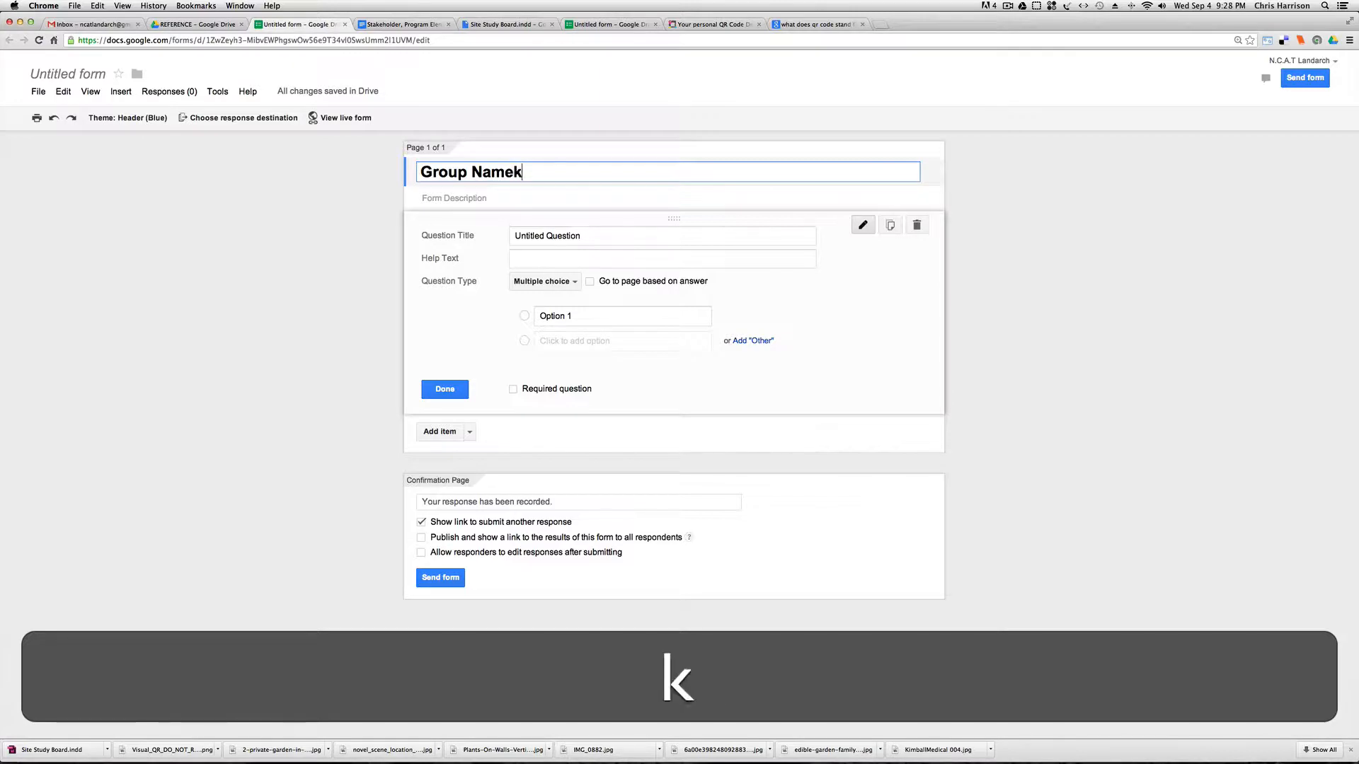
key(BackSpace)
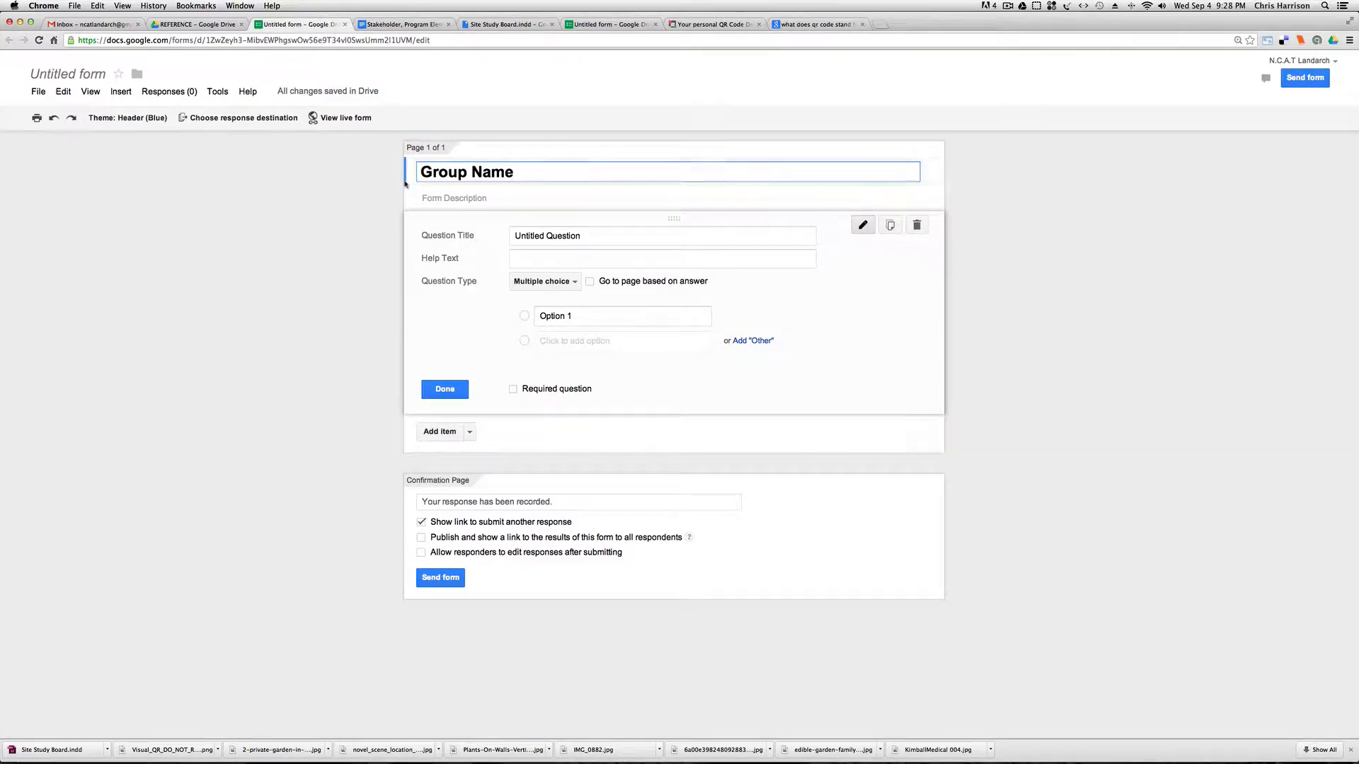
Add "CHBW Healing Garden Site Study Feedback:" in front of "Group Name" in the form's heading.
click(421, 172)
text(CHBW)
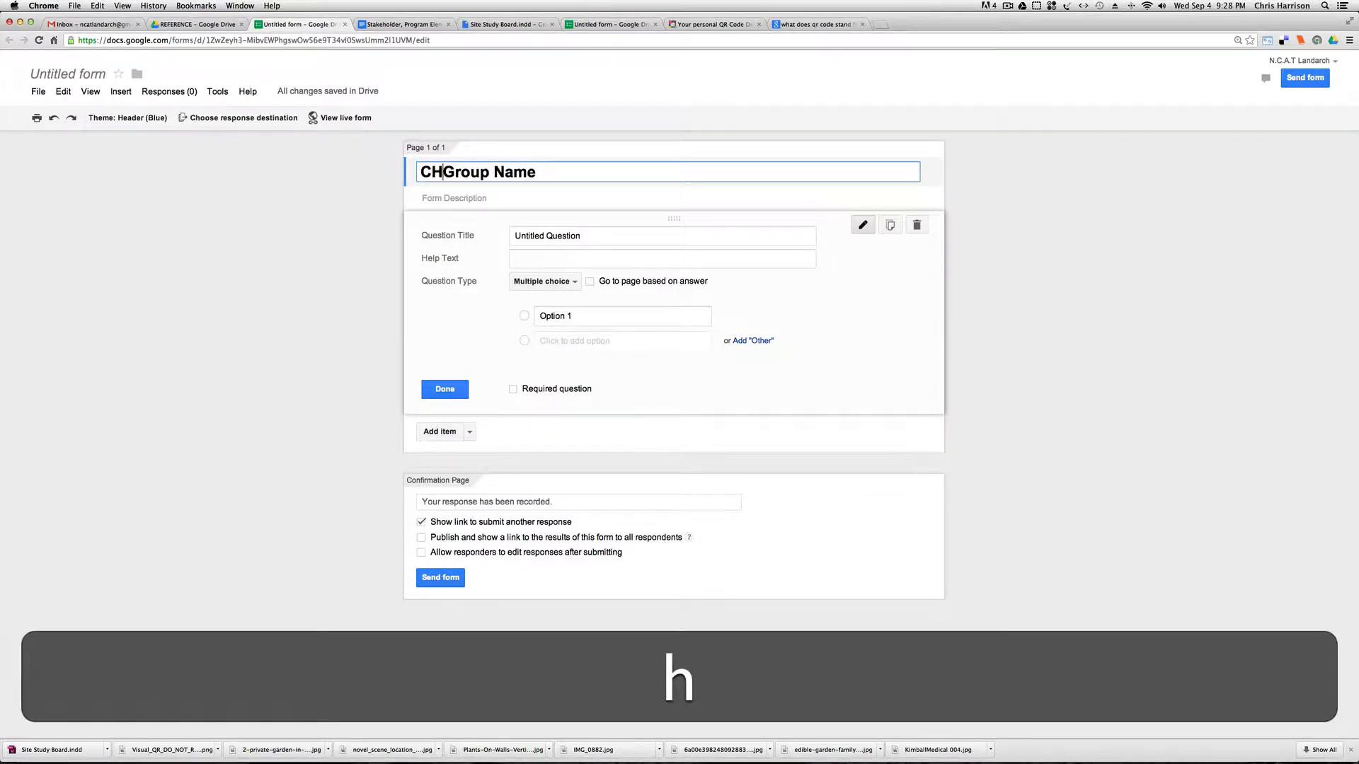
text( Healing )
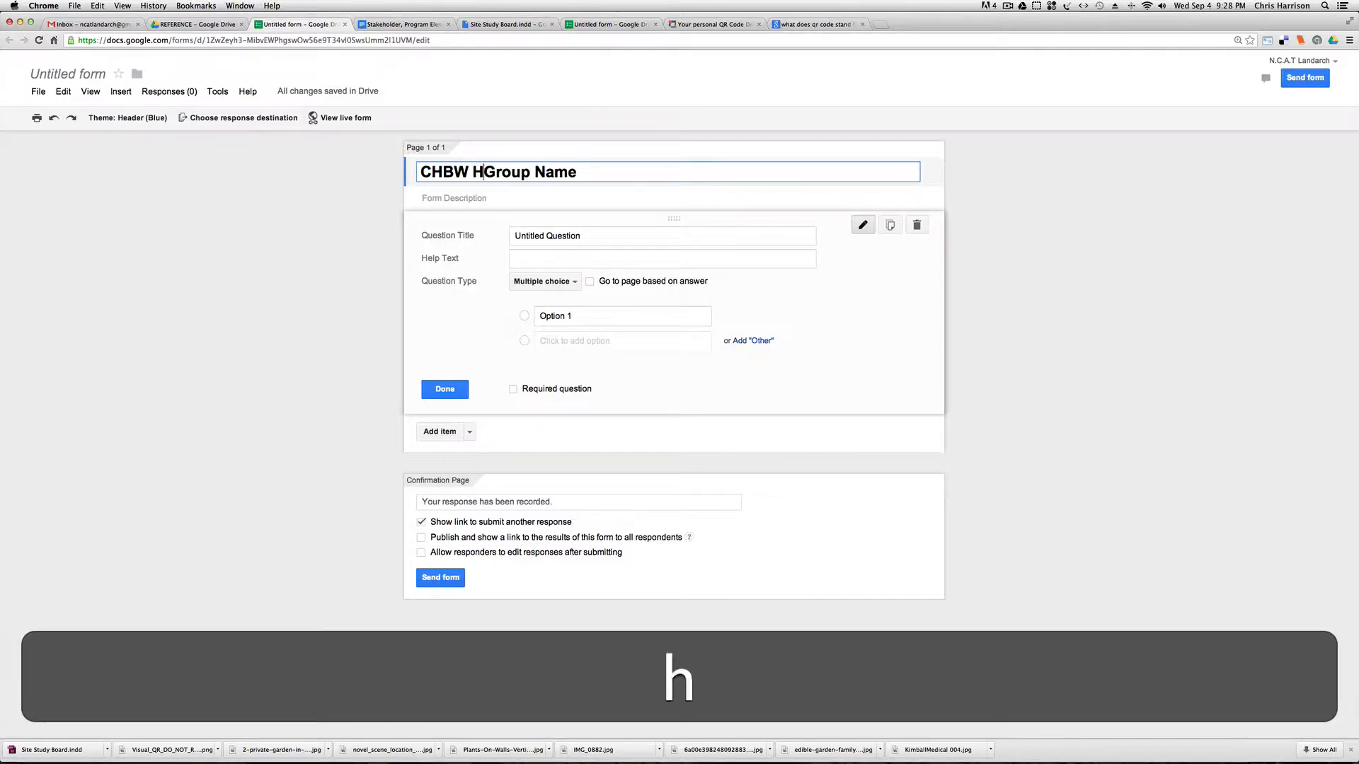
text(GArd)
key(BackSpace)
key(BackSpace)
key(BackSpace)
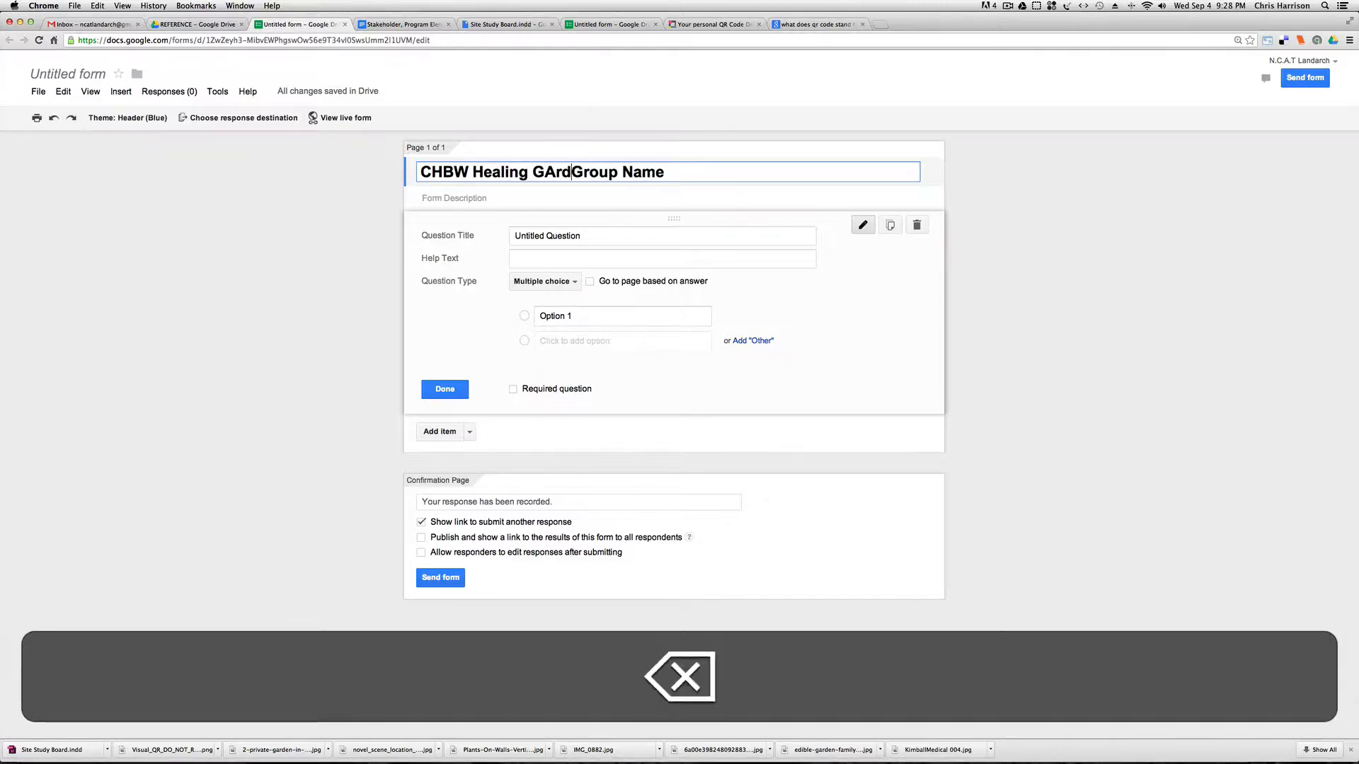
text(arde)
text(n SitGroup)
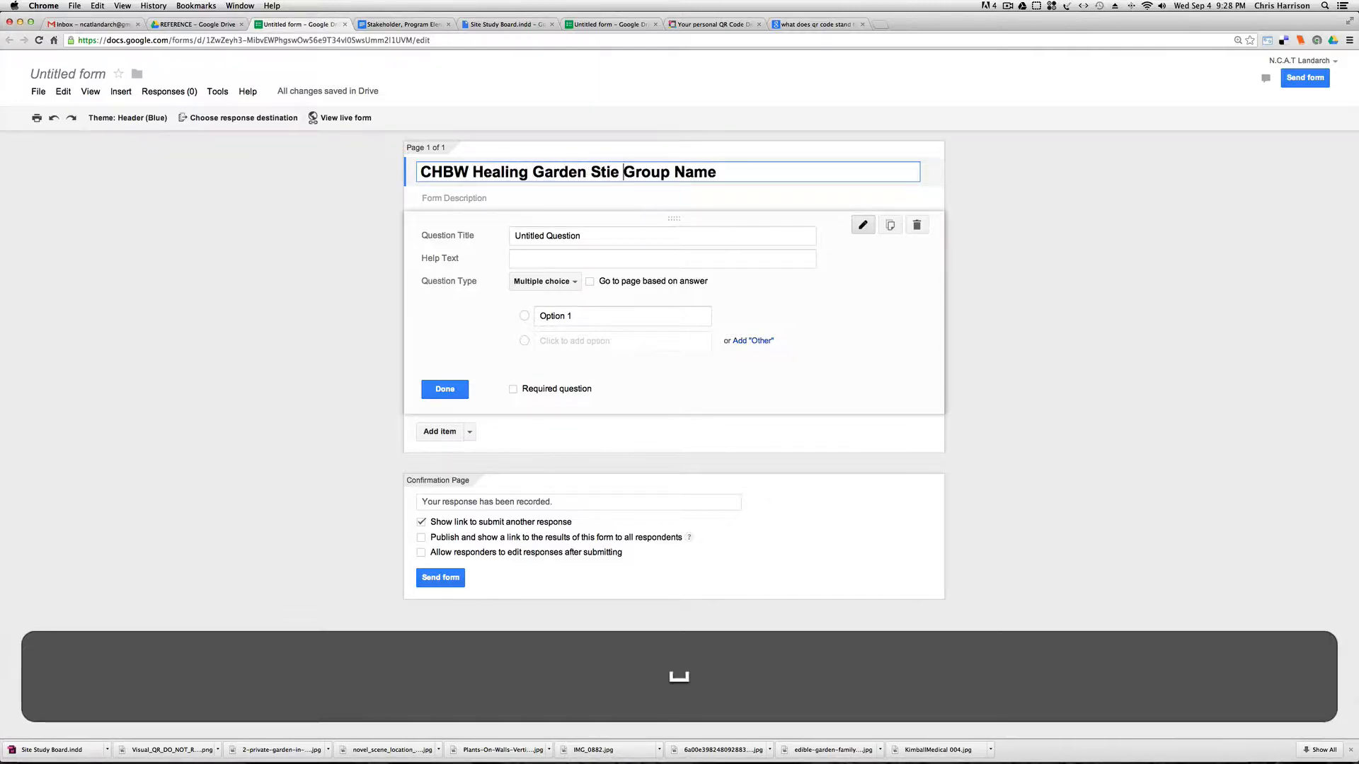
key(BackSpace)
key(BackSpace)
text(ite Study )
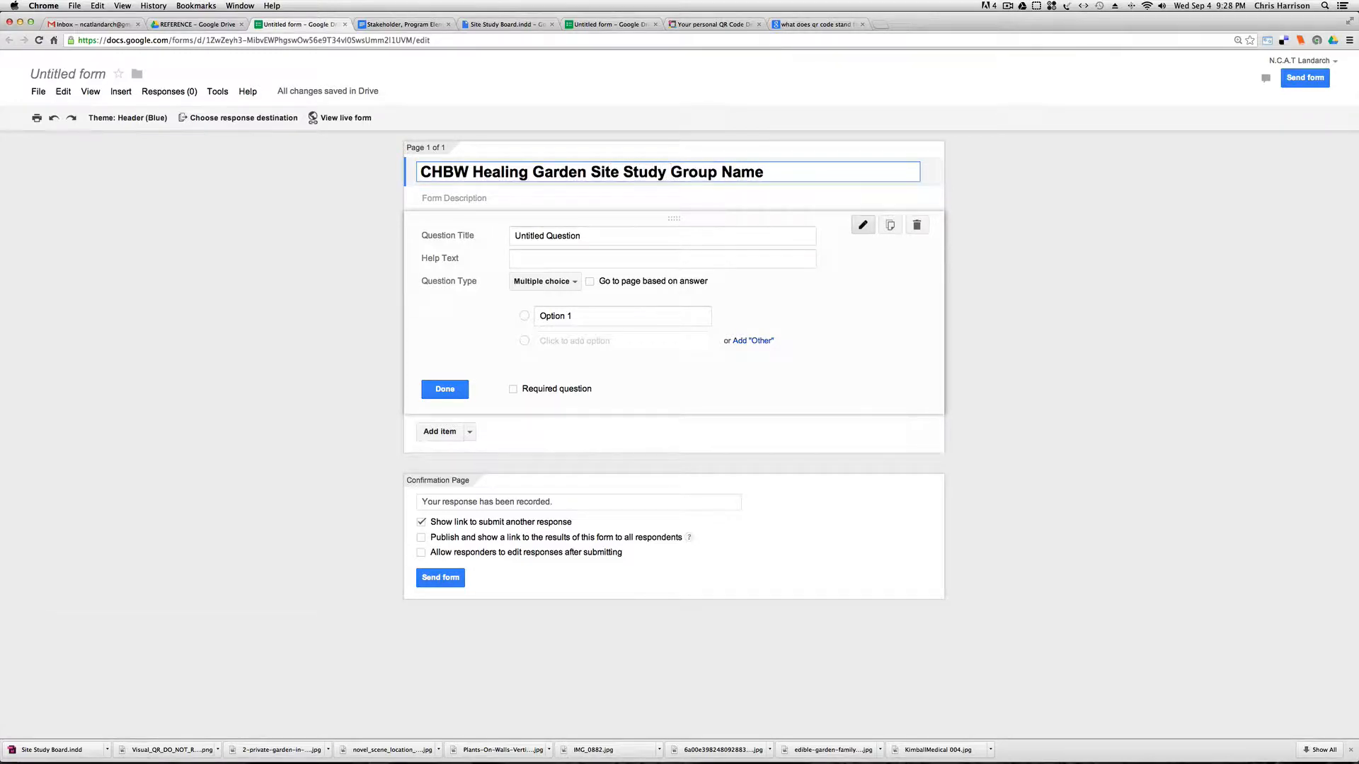
text(B)
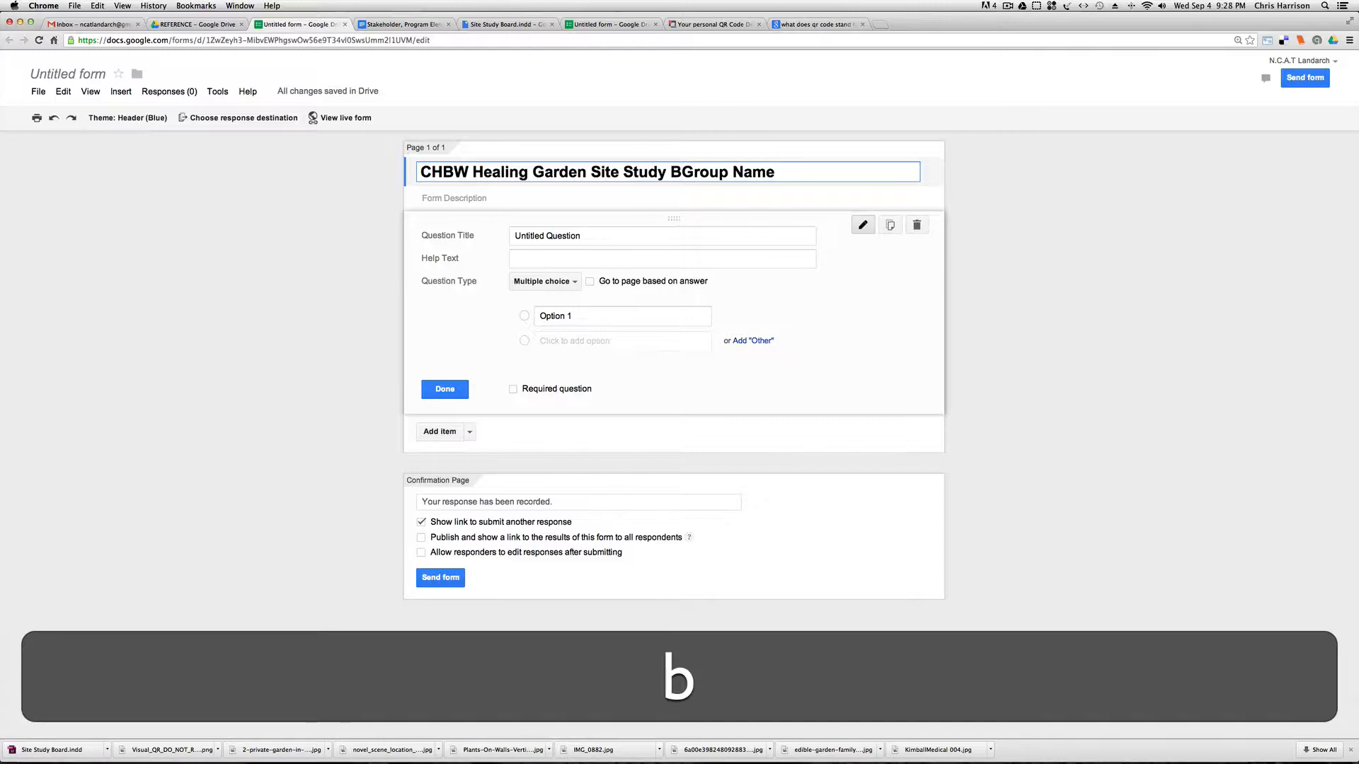
key(BackSpace)
text(Fee)
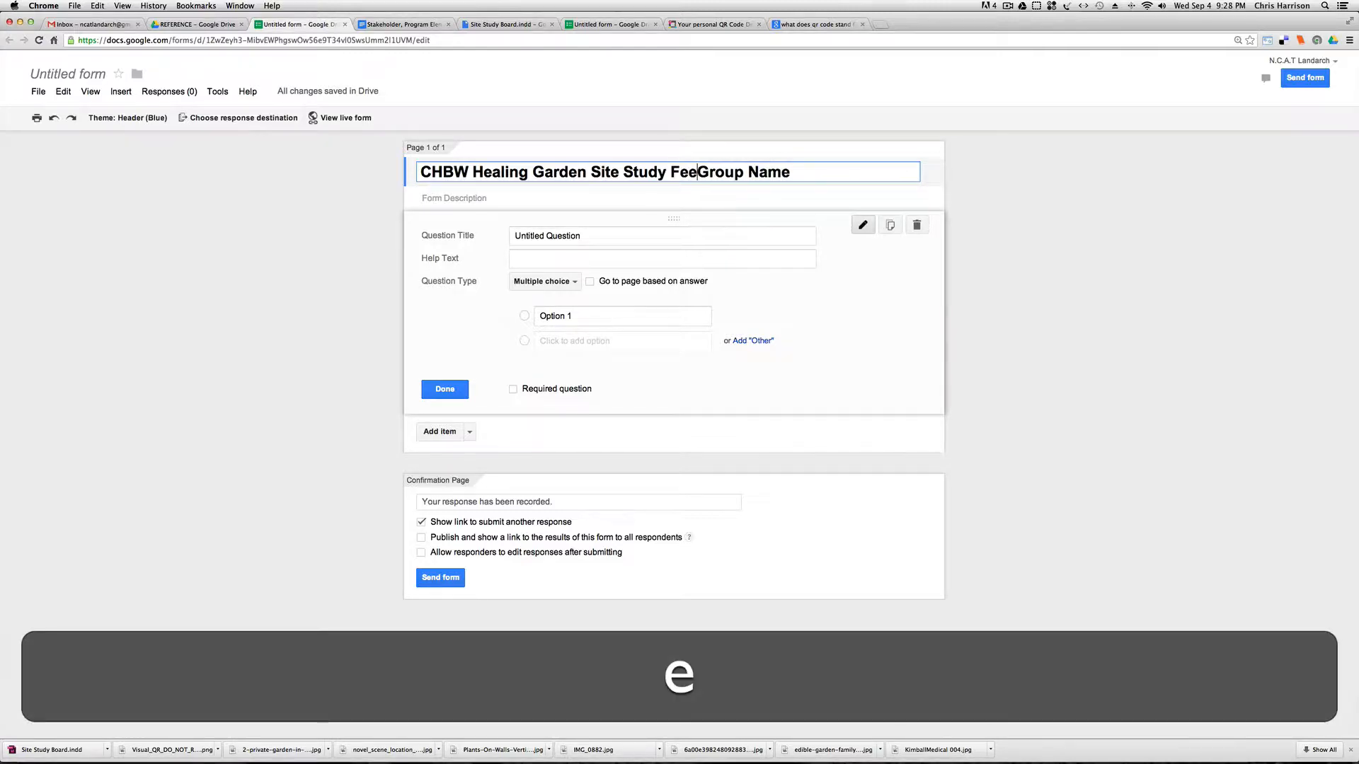
text(dback:)
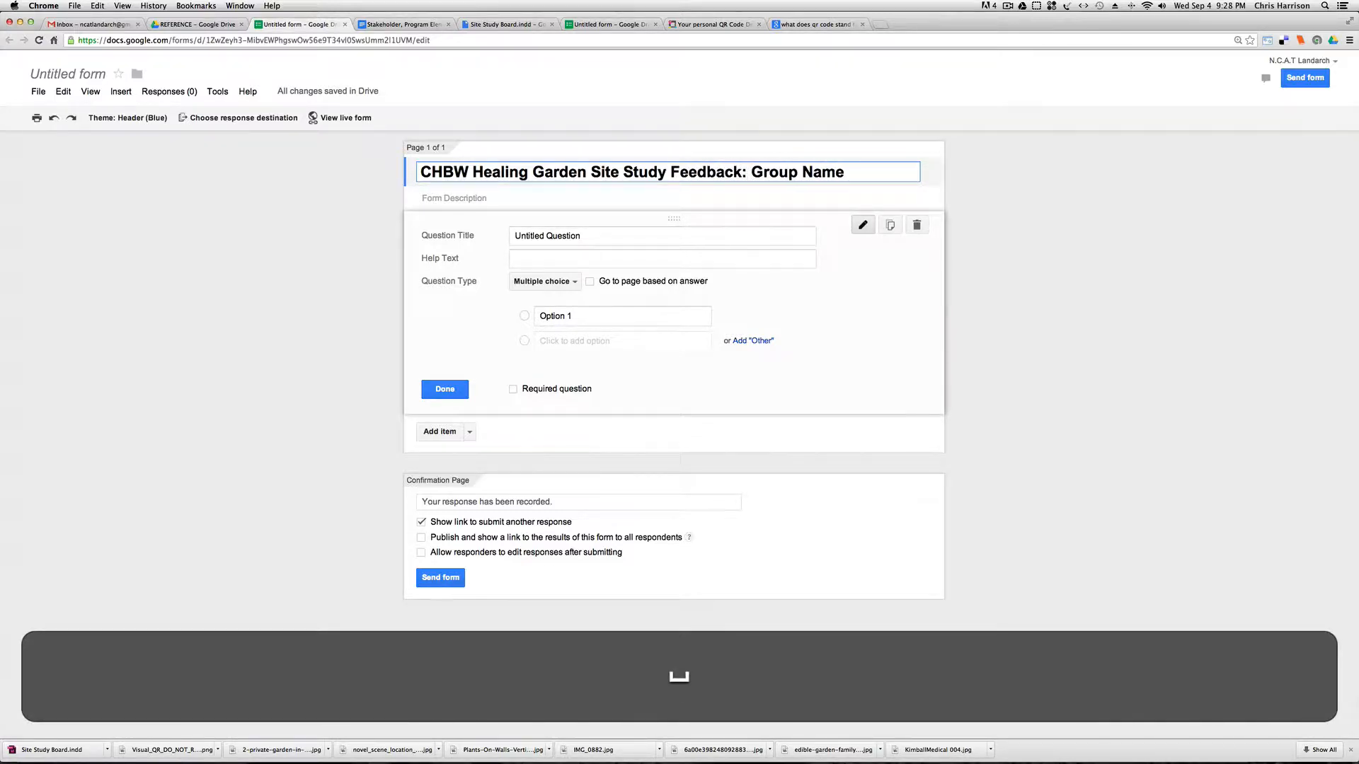
Change the first question's type to Paragraph text.
click(606, 236)
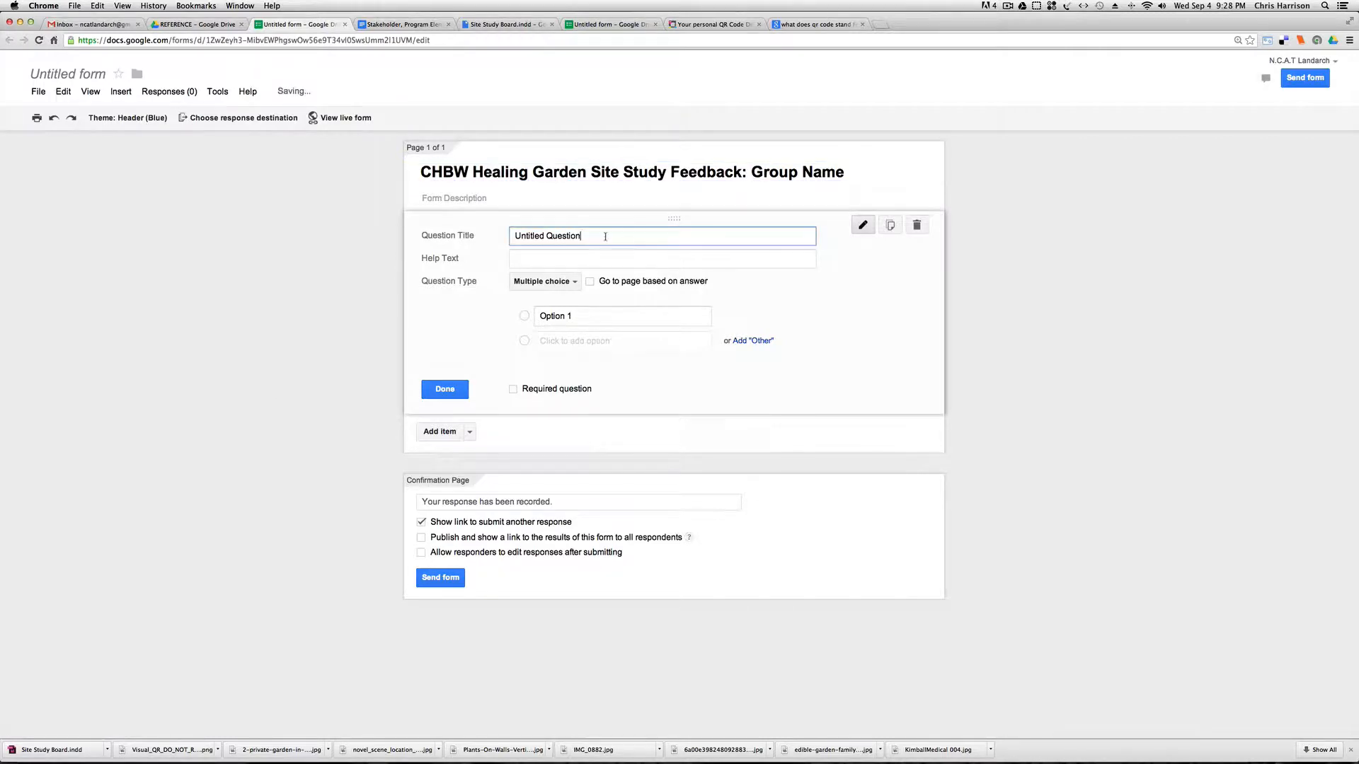
drag(605, 236, 504, 232)
click(560, 280)
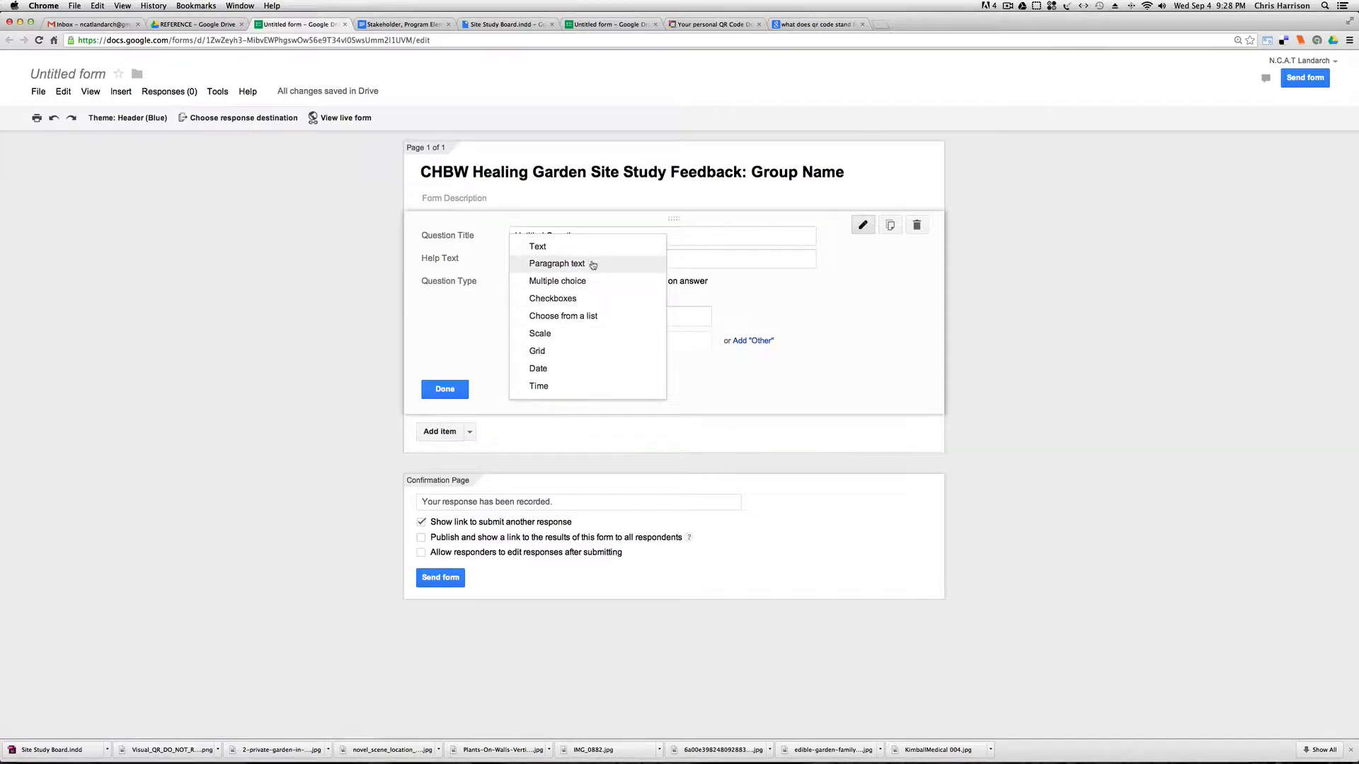
click(593, 265)
Enter "What do you think about the project so far?" as the first question's help text and finish editing the question.
click(584, 263)
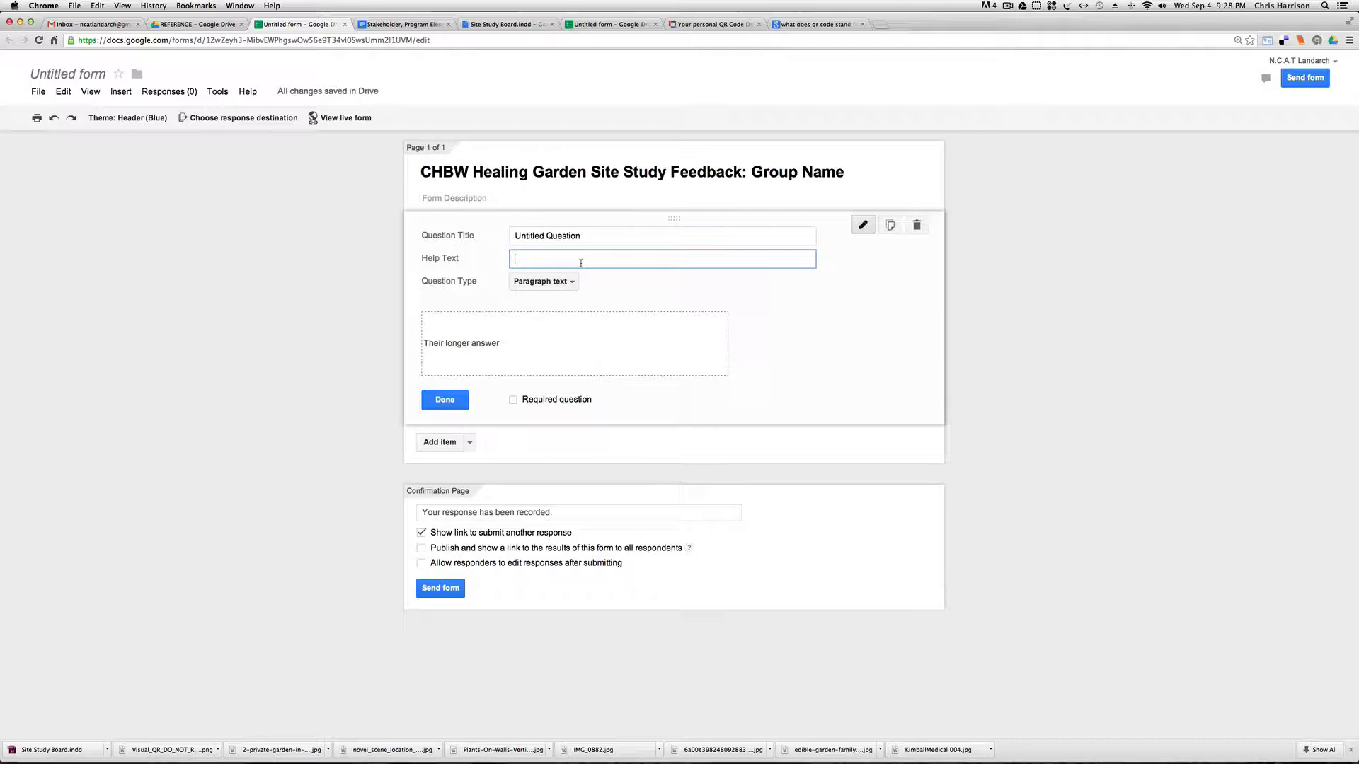
text(What do you thin)
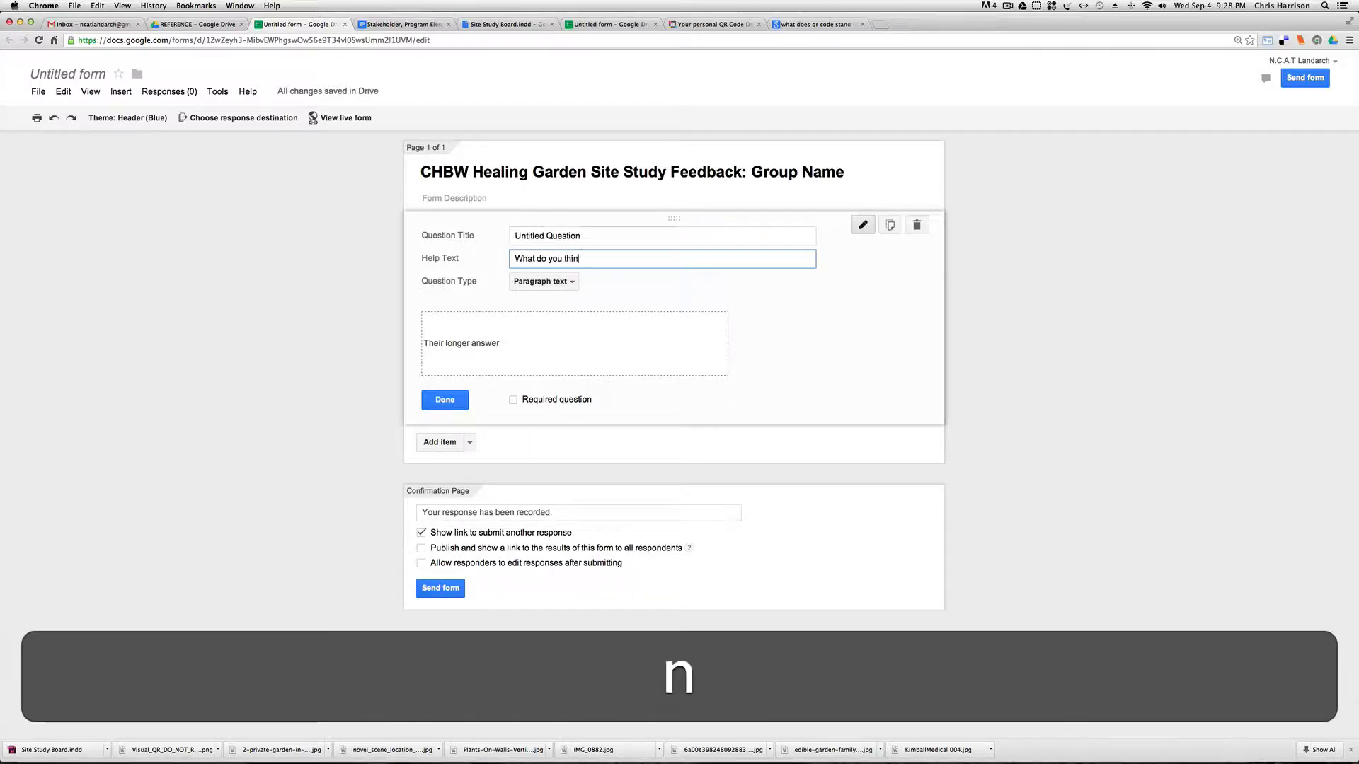
text(k about the proje)
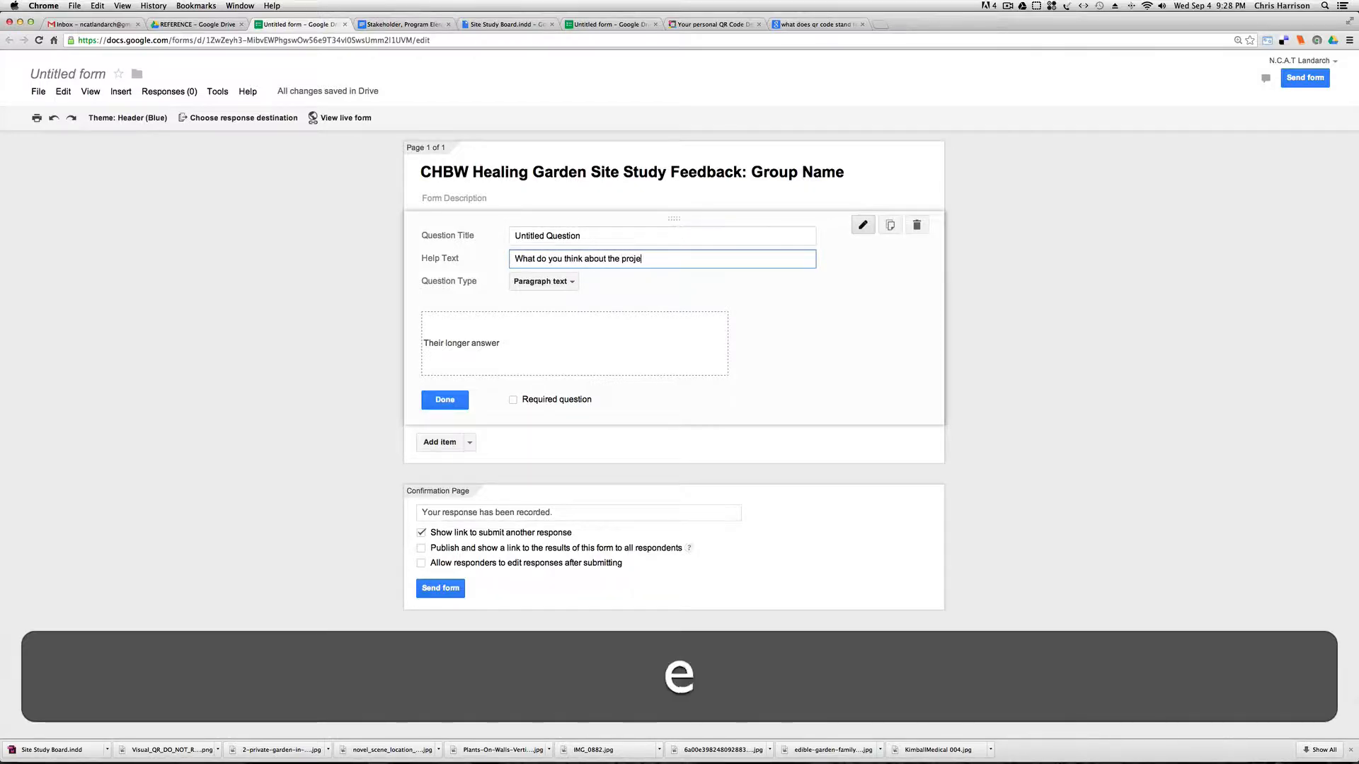
text(ct so)
key(BackSpace)
key(BackSpace)
text(o)
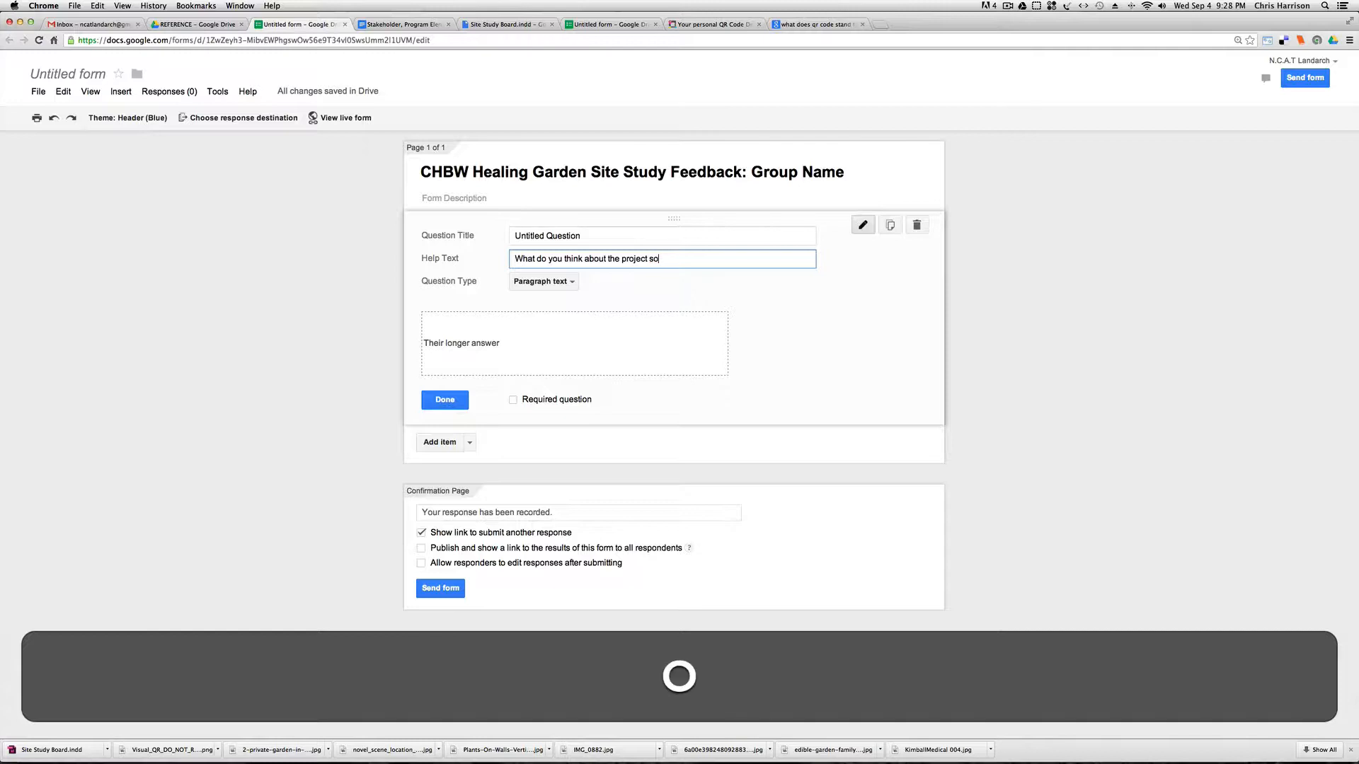
text( far?)
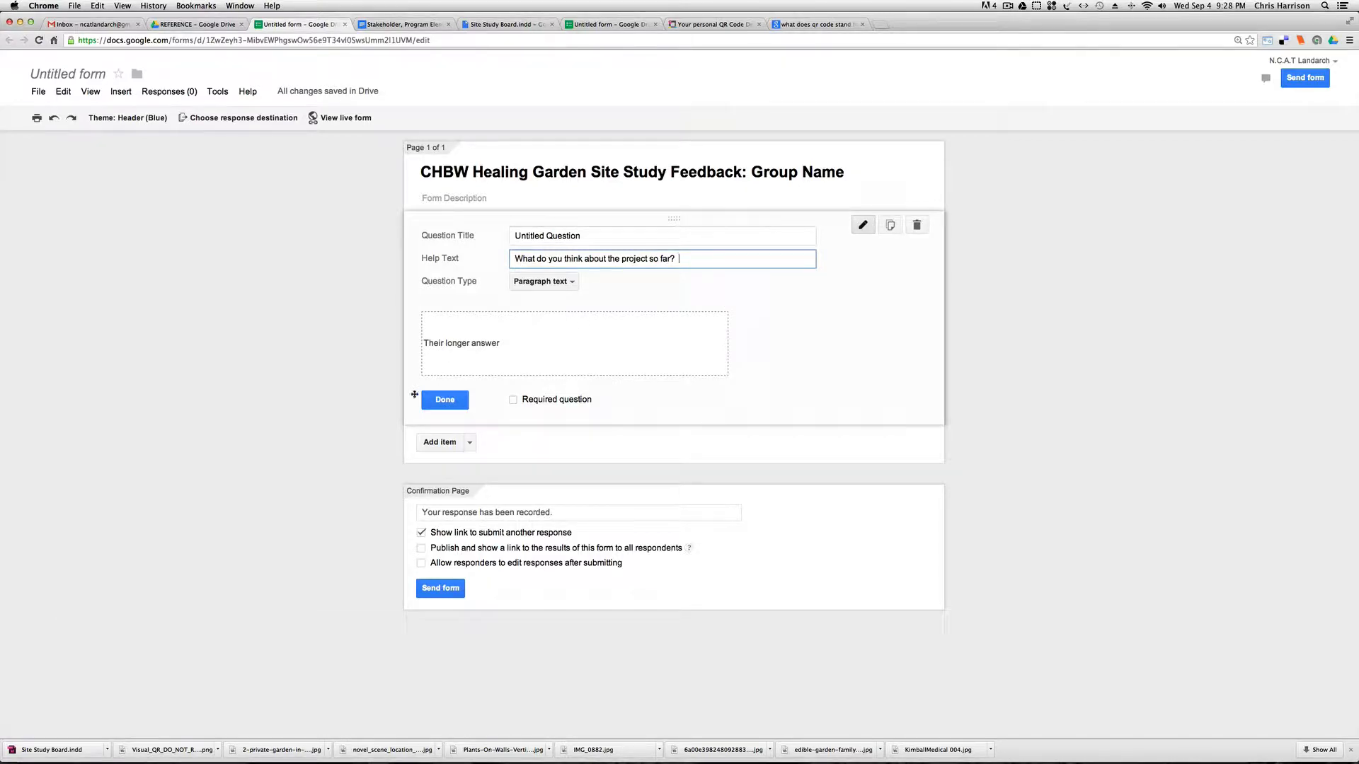
click(457, 407)
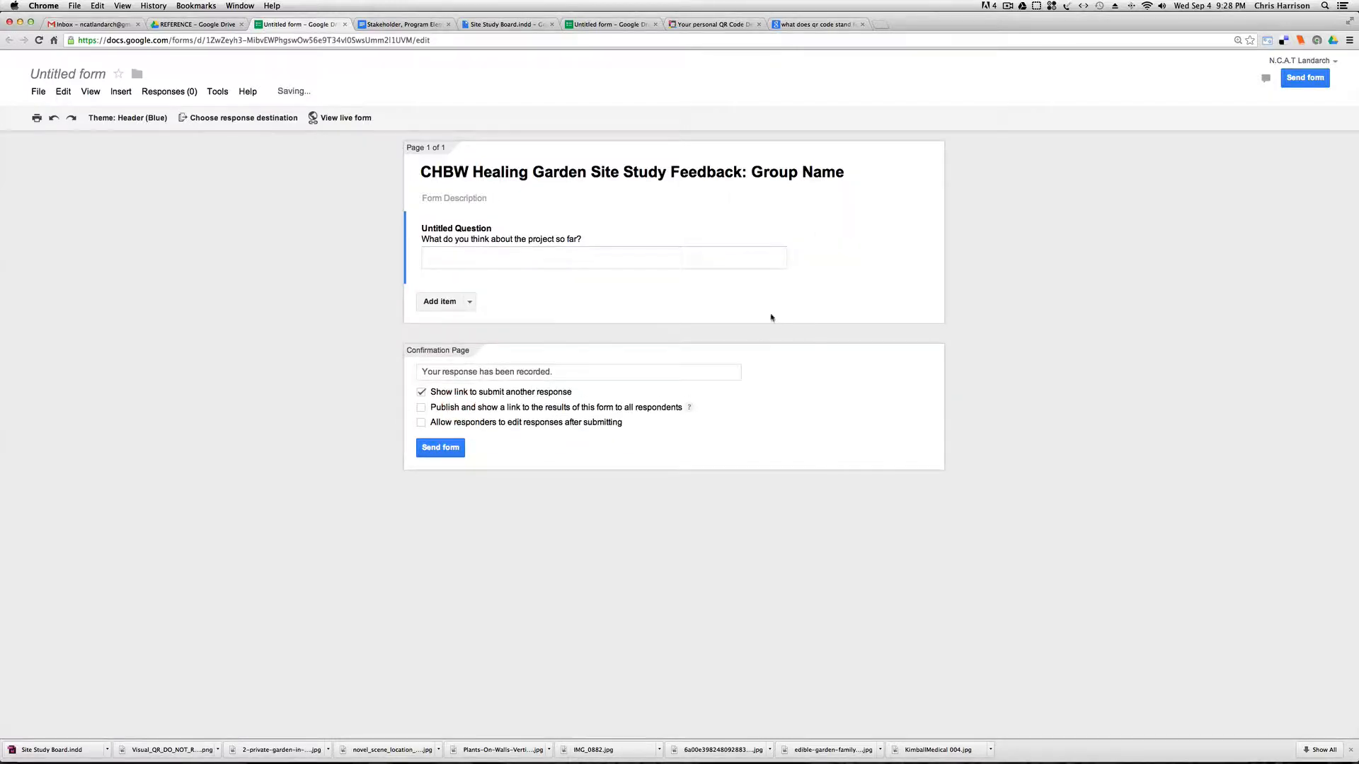
Move the first question's help text into its question title, replacing "Untitled Question", and finish editing the question.
click(470, 228)
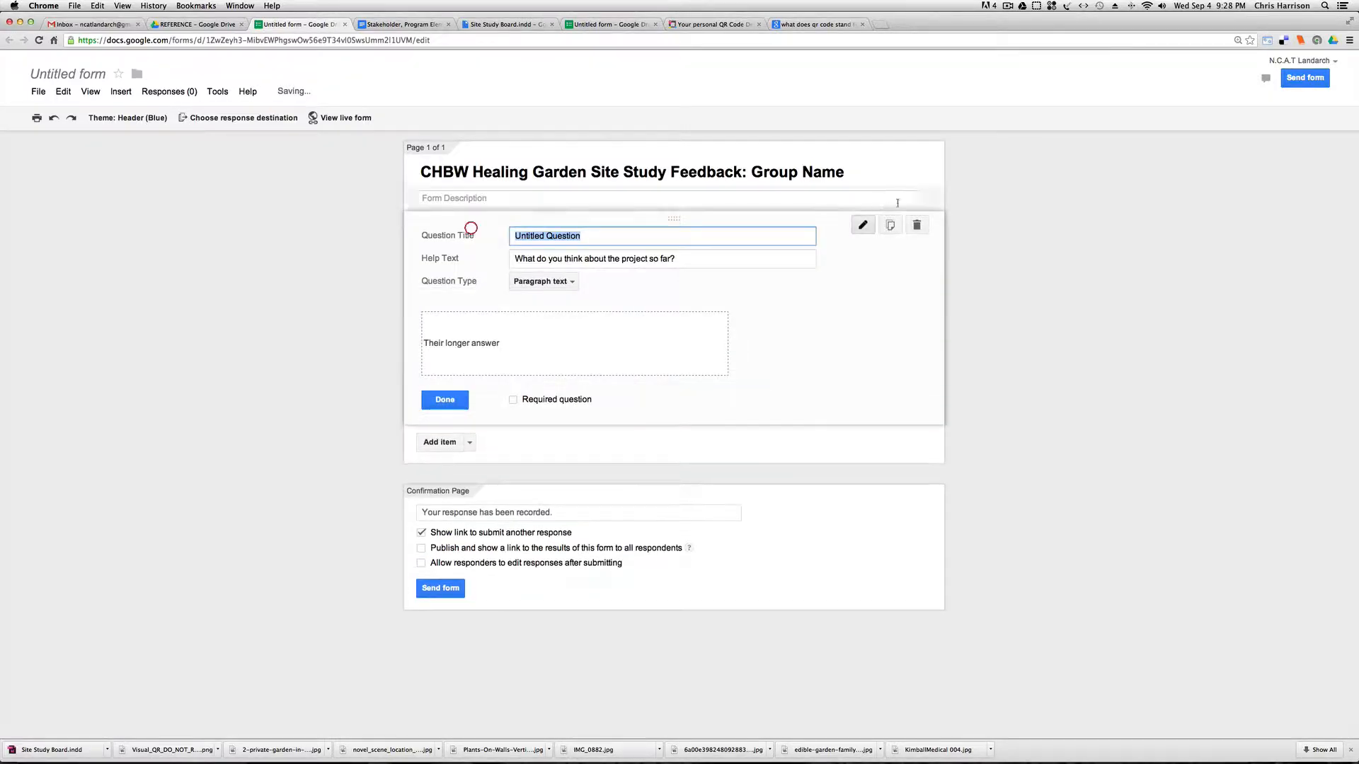
click(694, 261)
drag(694, 261, 495, 259)
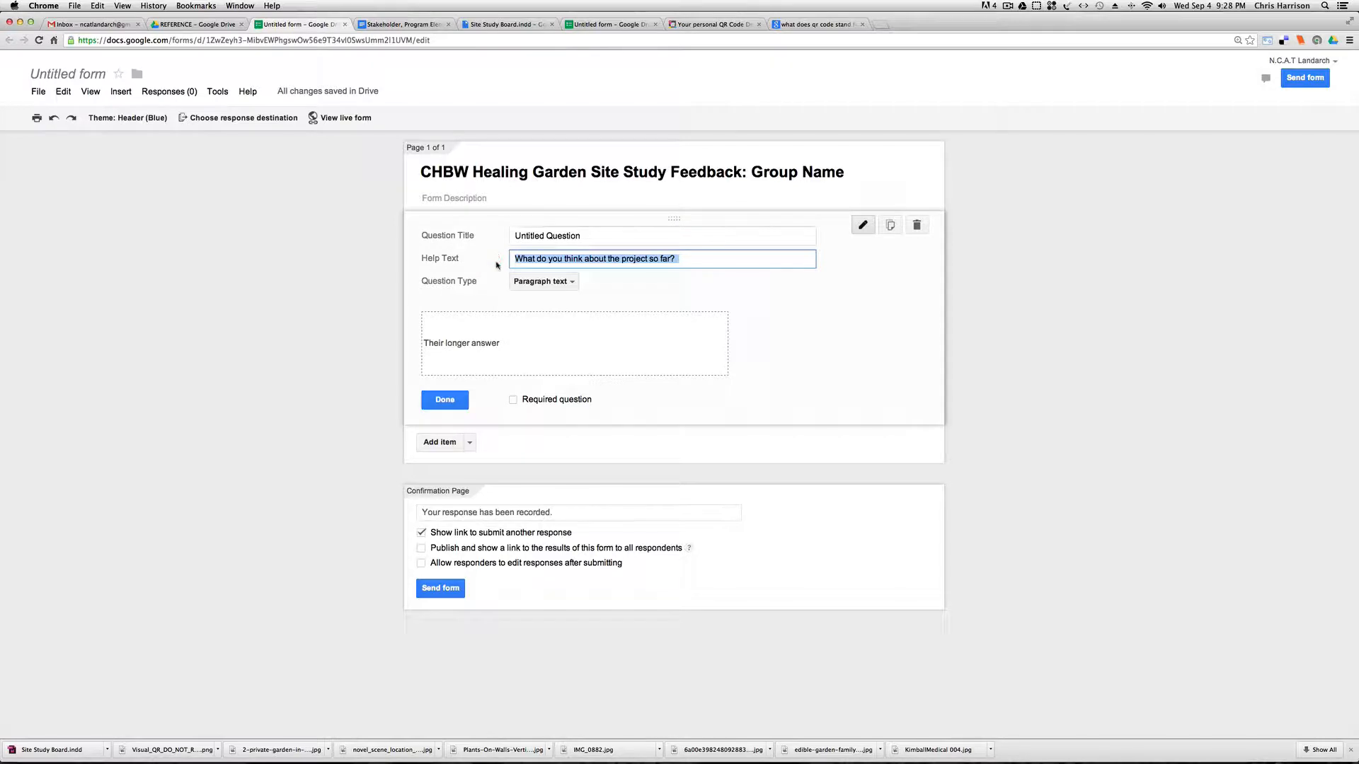
key(super+x)
key(shift+Tab)
key(super+v)
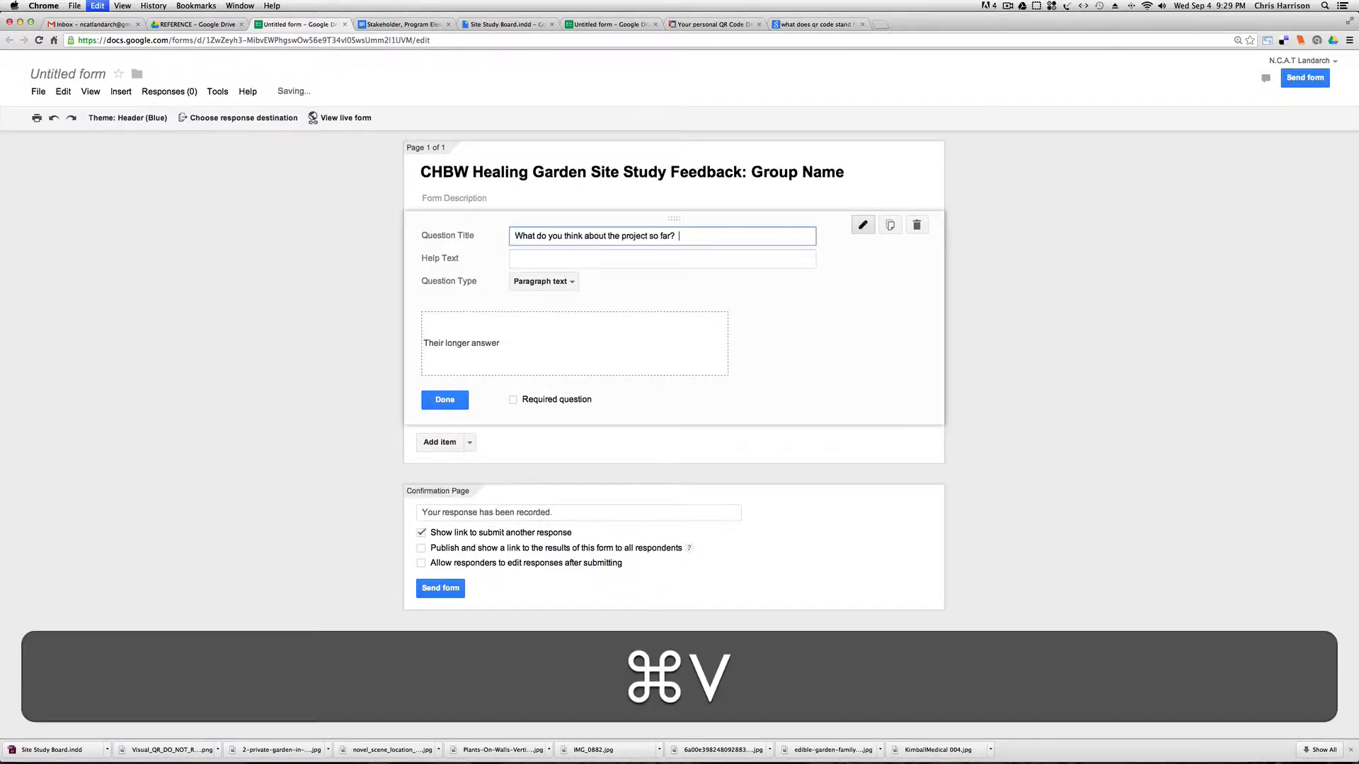
click(542, 257)
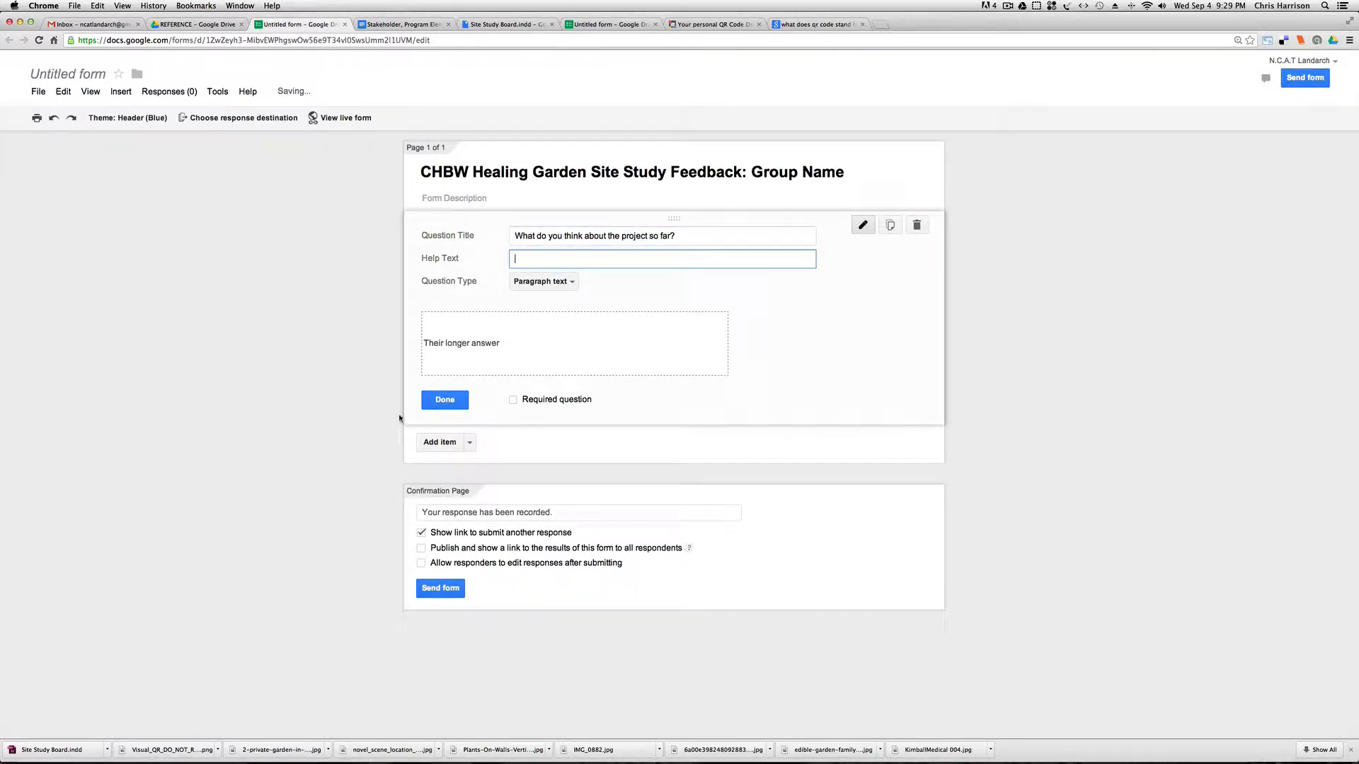
click(443, 401)
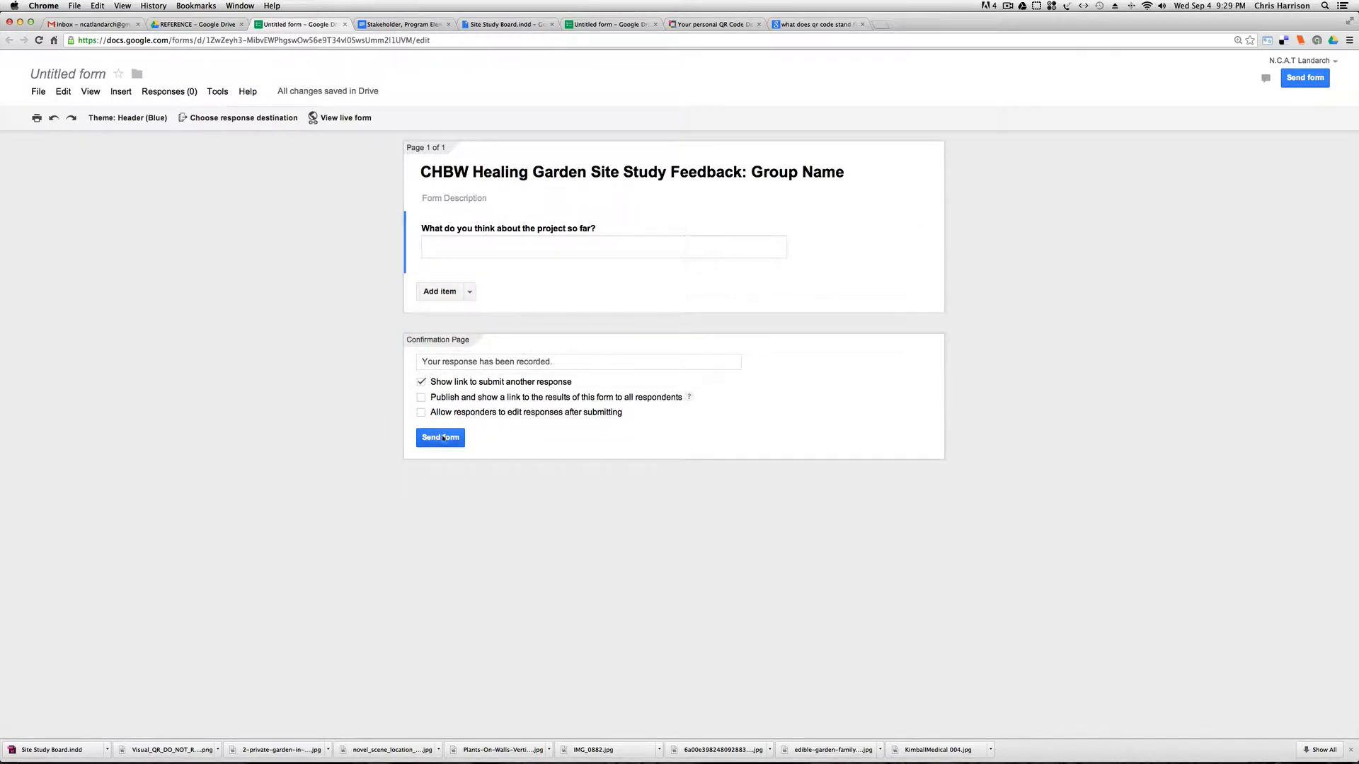
Add a second question to the form and set its type to Paragraph text.
click(442, 291)
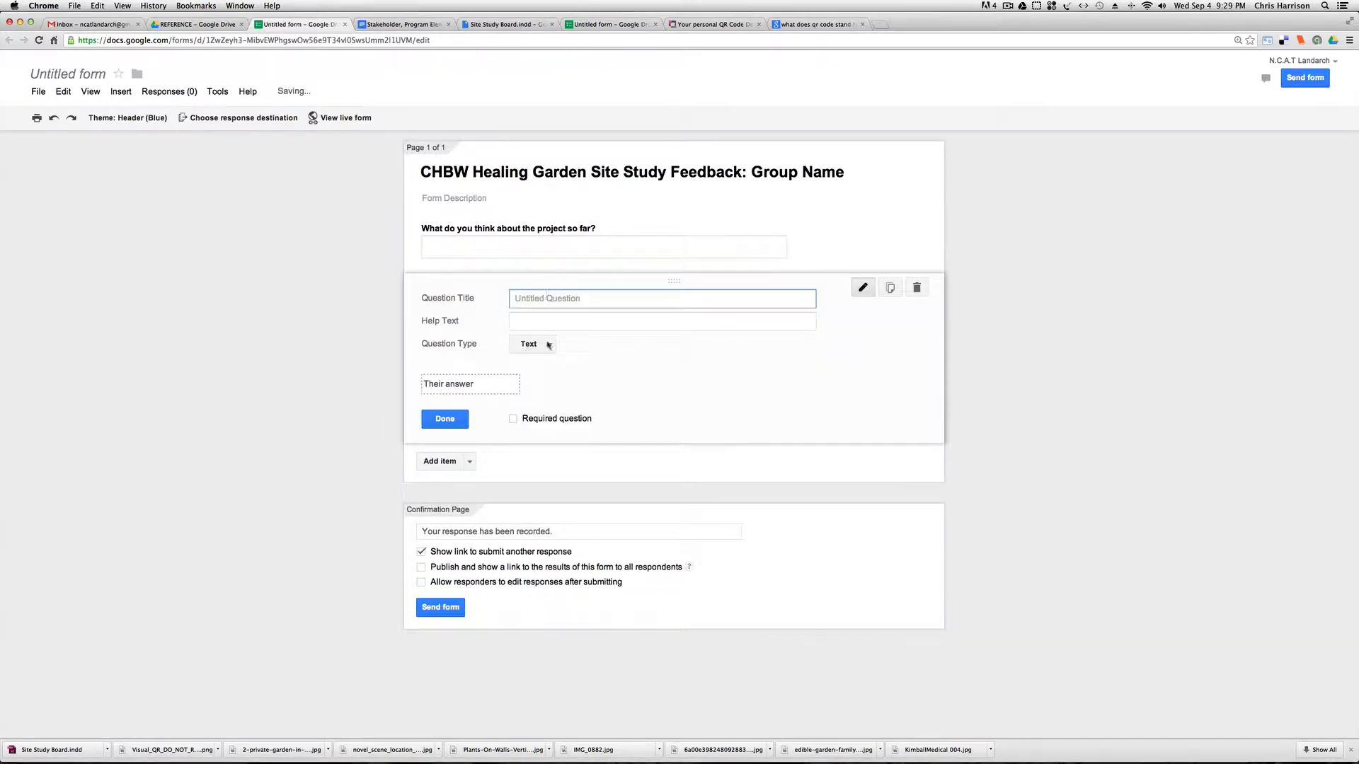
click(548, 345)
click(558, 366)
Title the second question "Are there any questions you have so far about the project?".
click(535, 303)
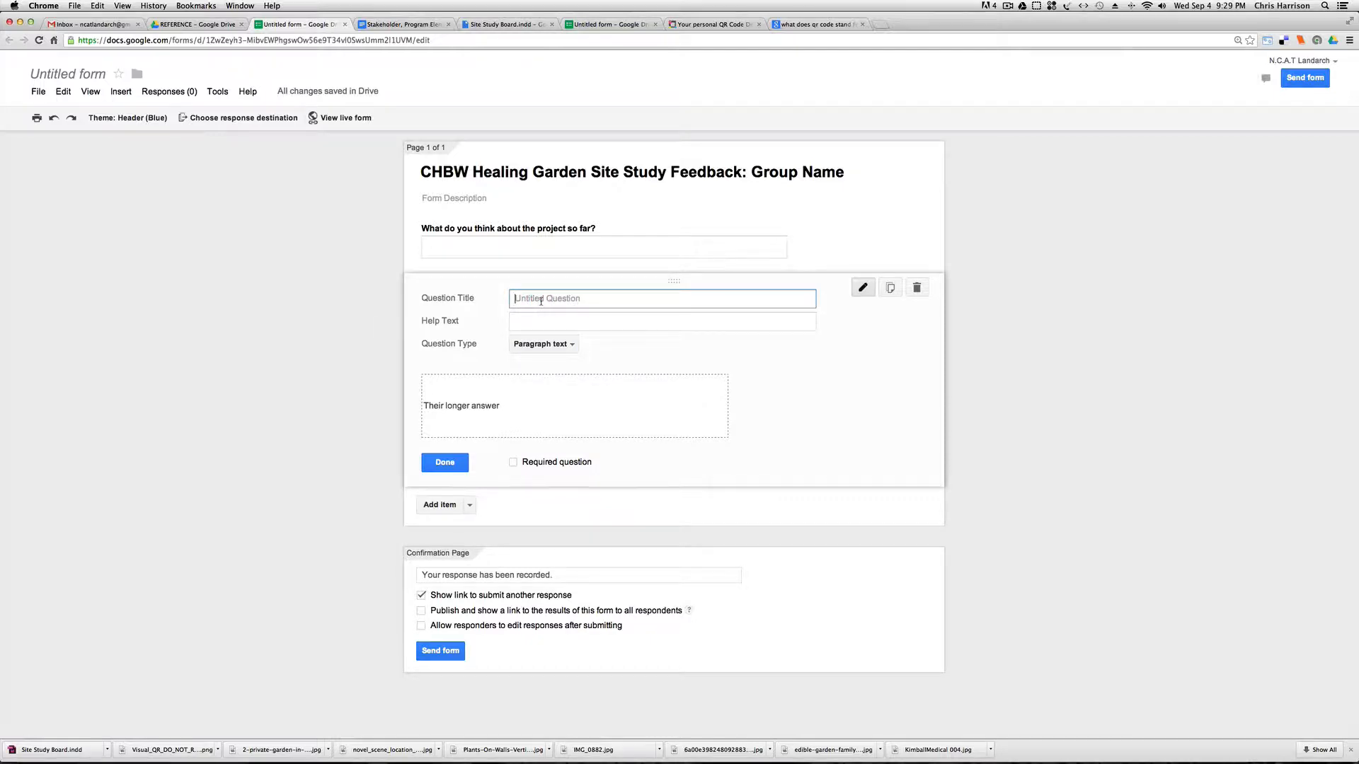
key(BackSpace)
text(Is ther)
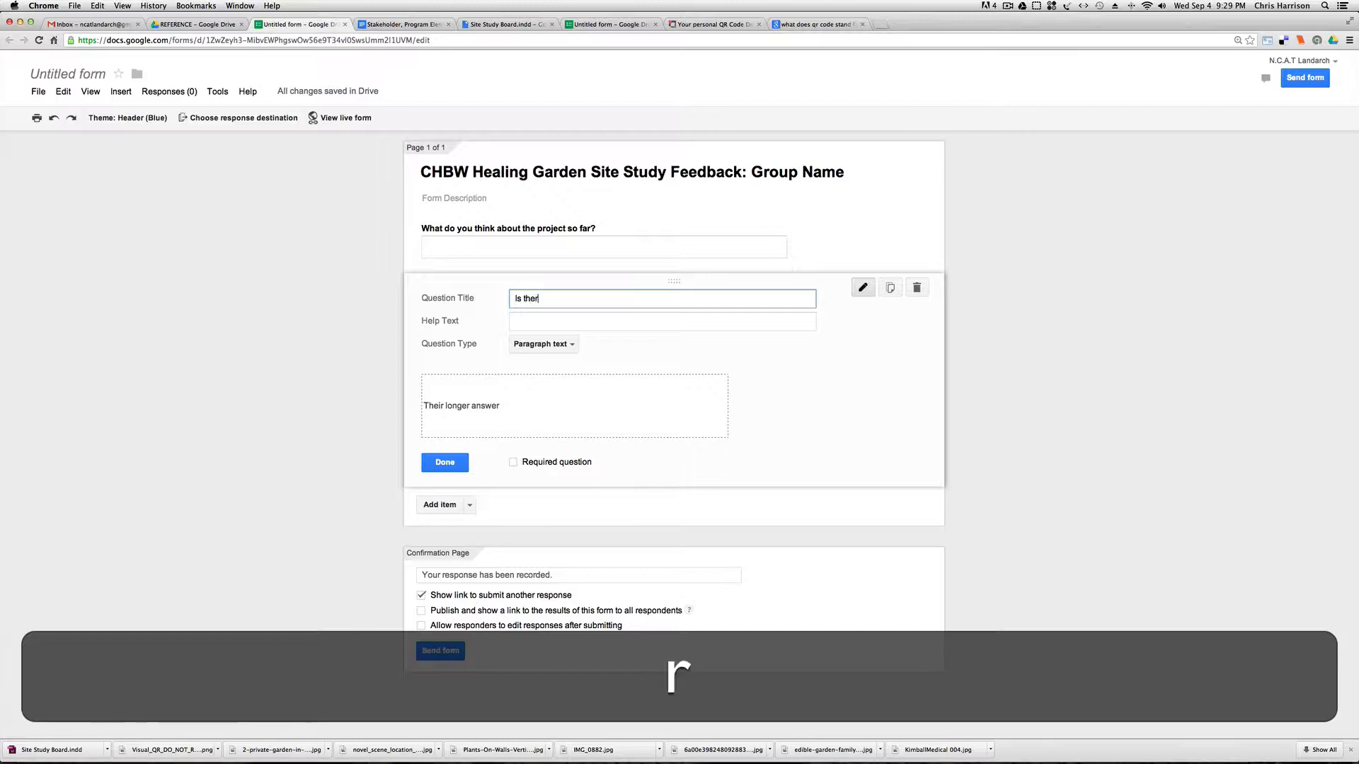
key(BackSpace)
key(BackSpace)
key(BackSpace)
text(Are ther)
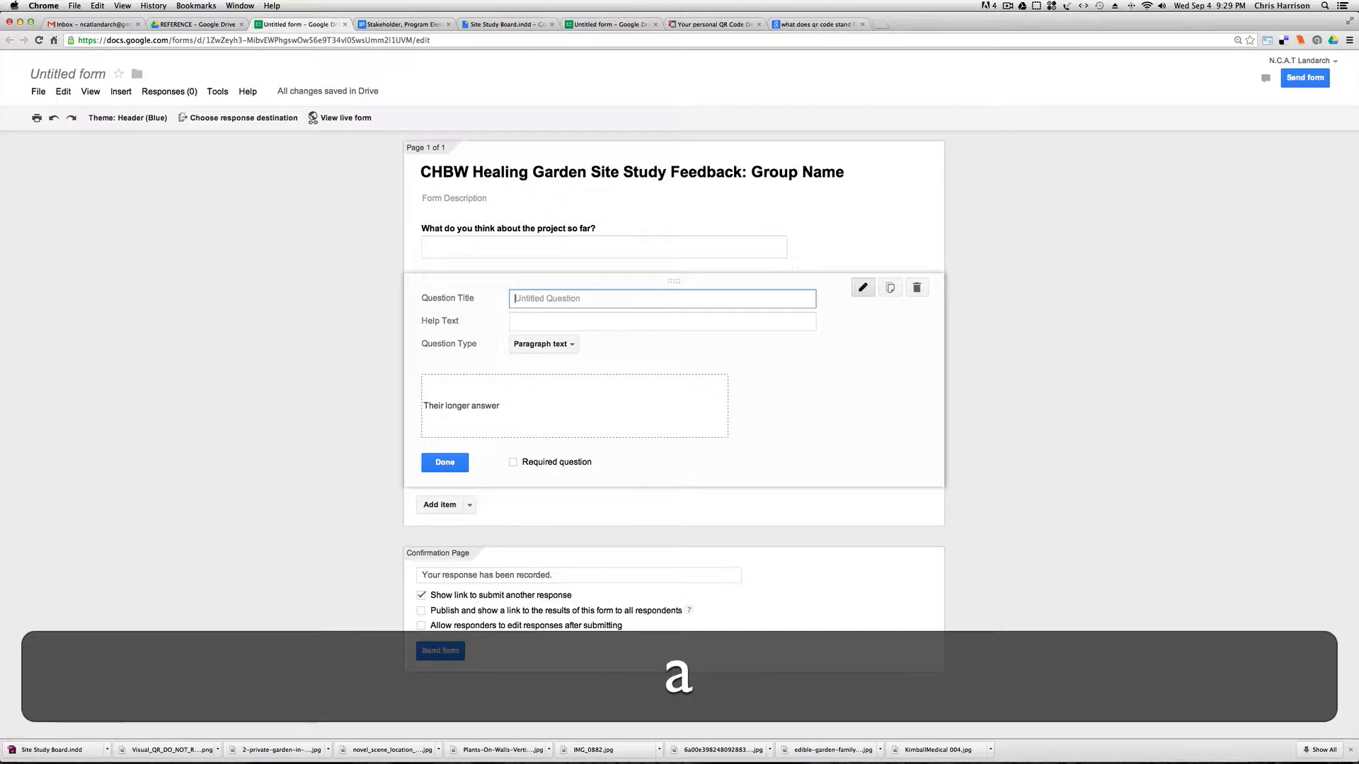
text(e an)
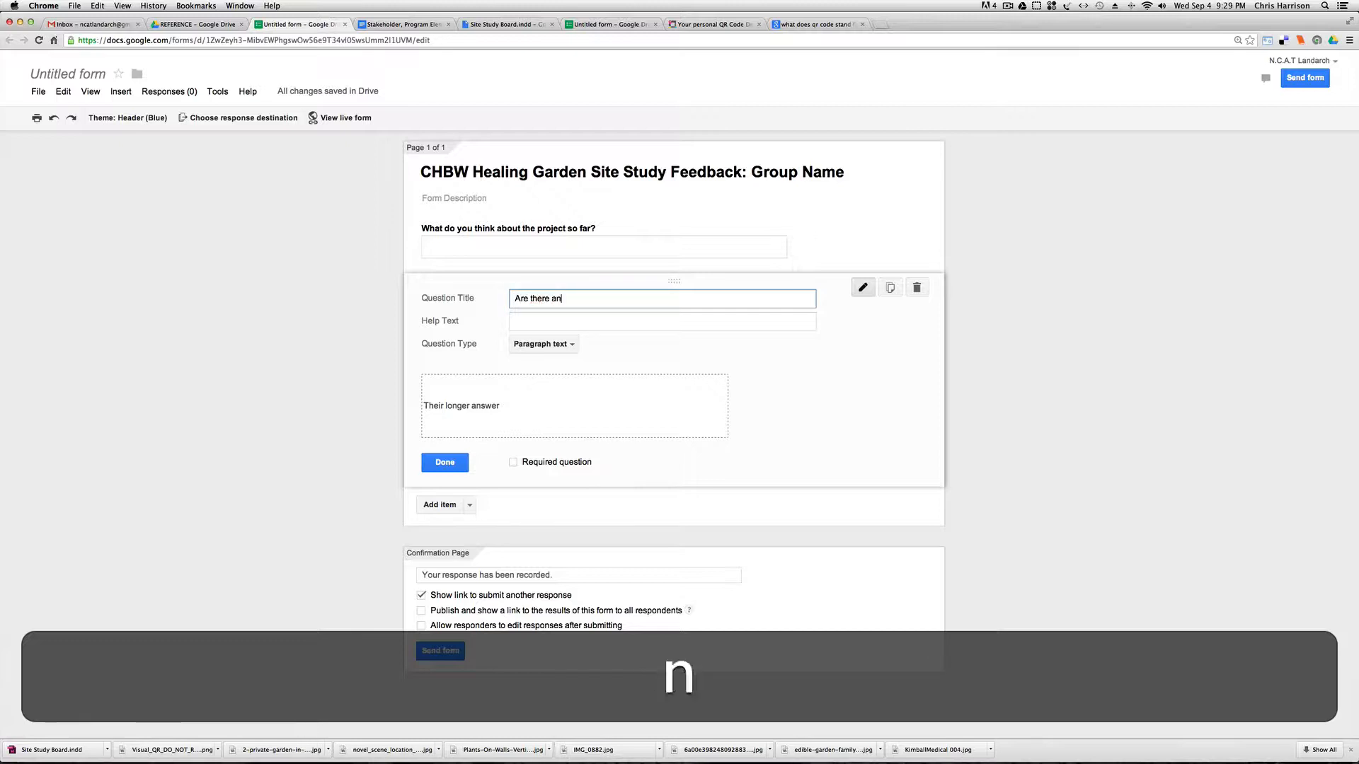
text(y questions you )
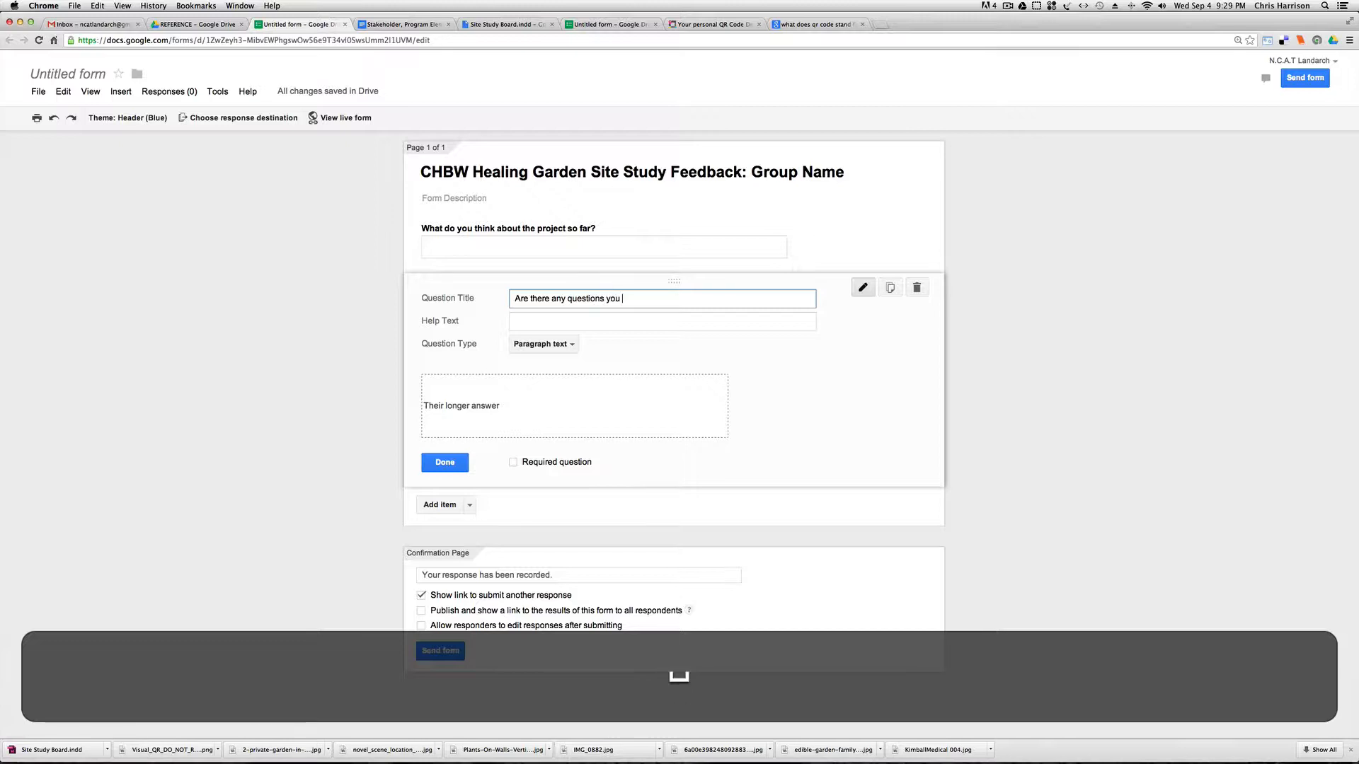
text(have so far about the pr)
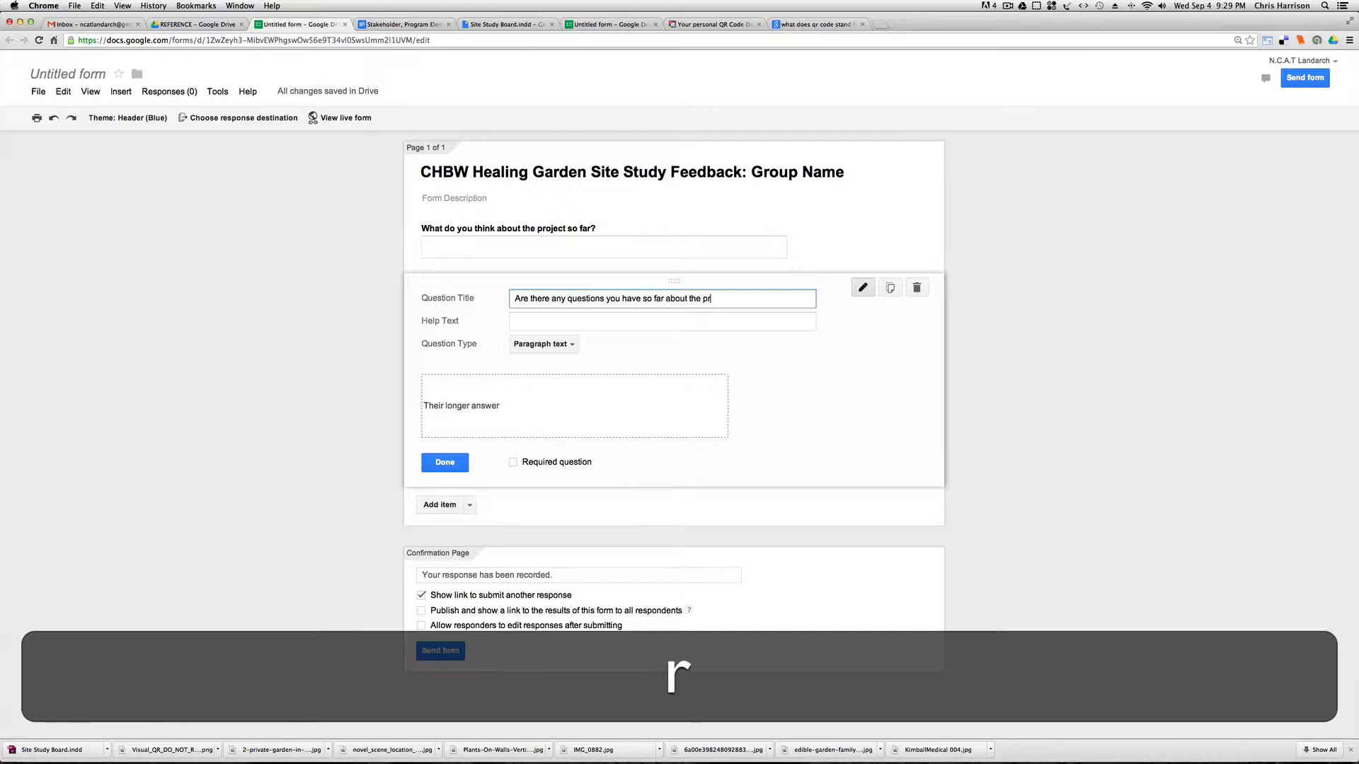
text(ject)
key(BackSpace)
text(oject?)
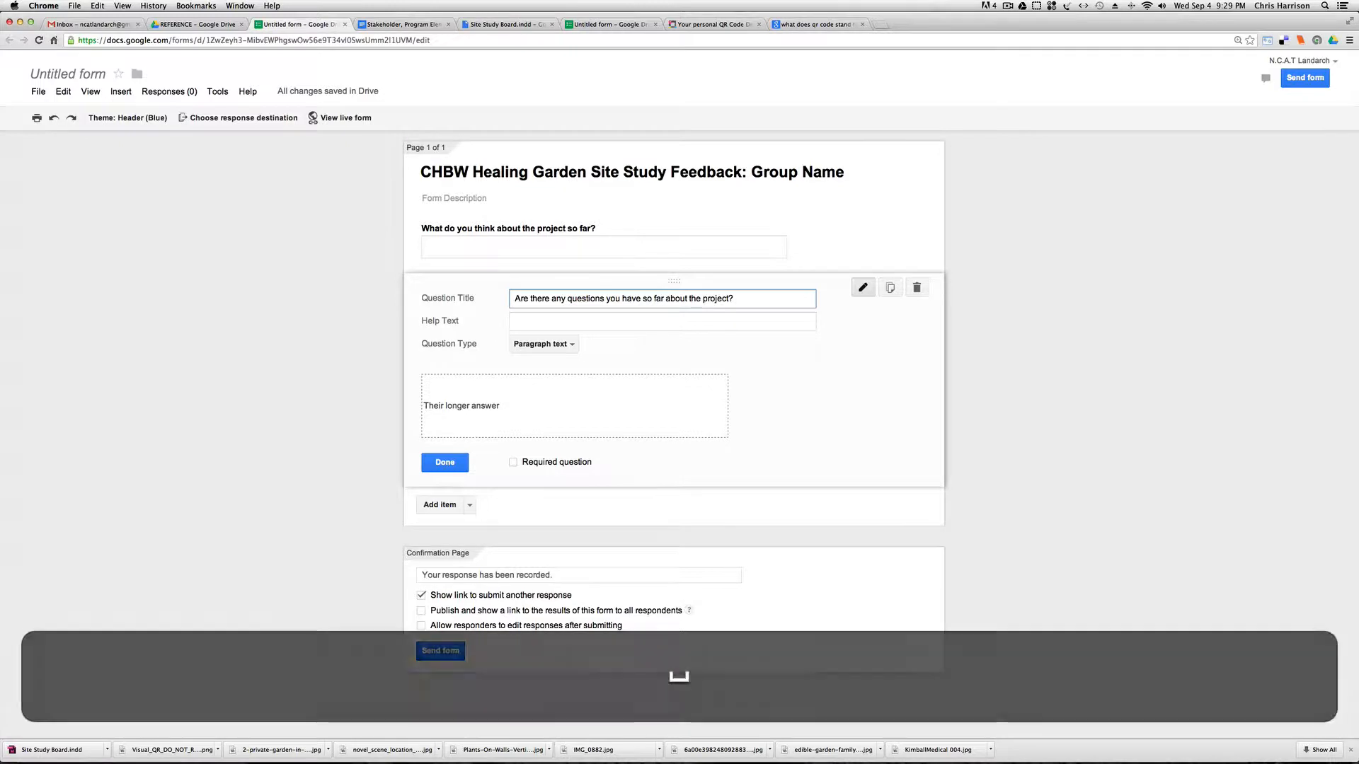
Finish editing the second question, then copy the web address of the form's live view.
click(455, 468)
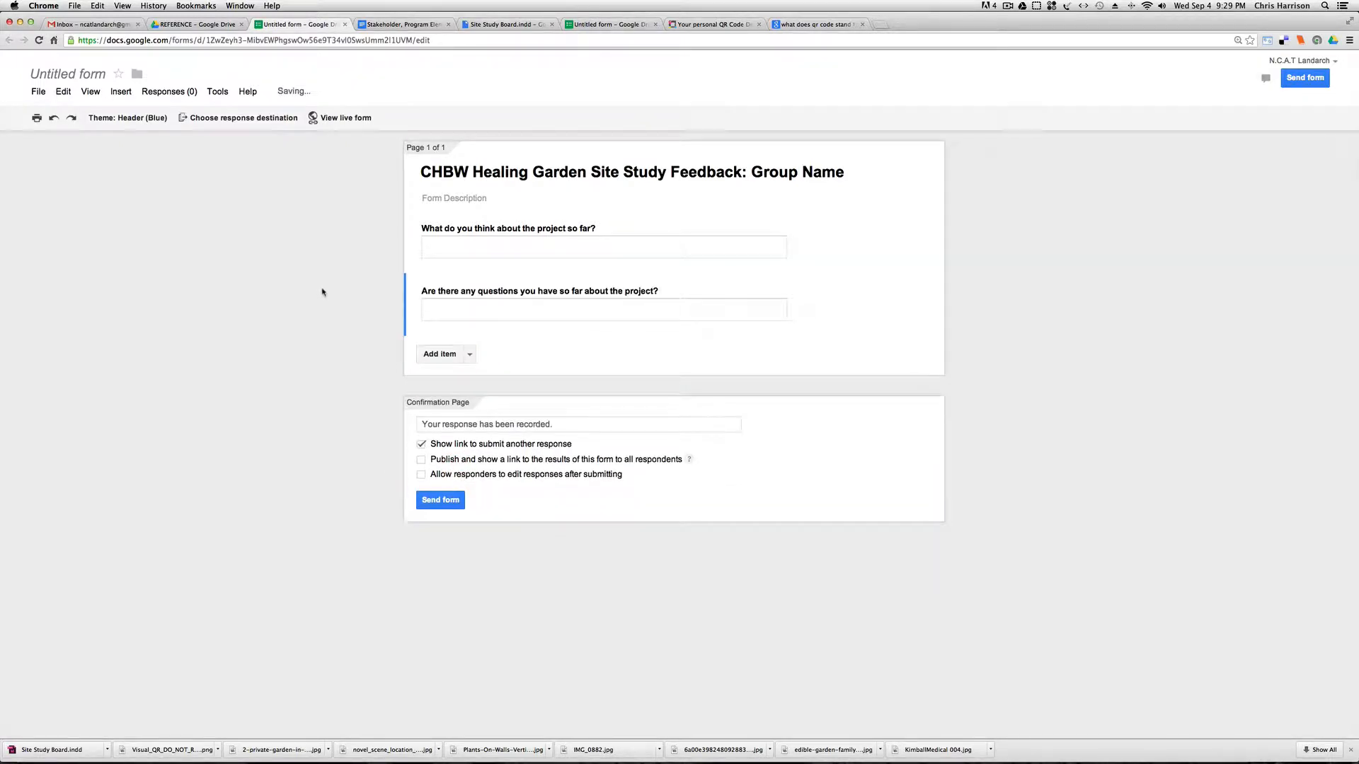
click(346, 119)
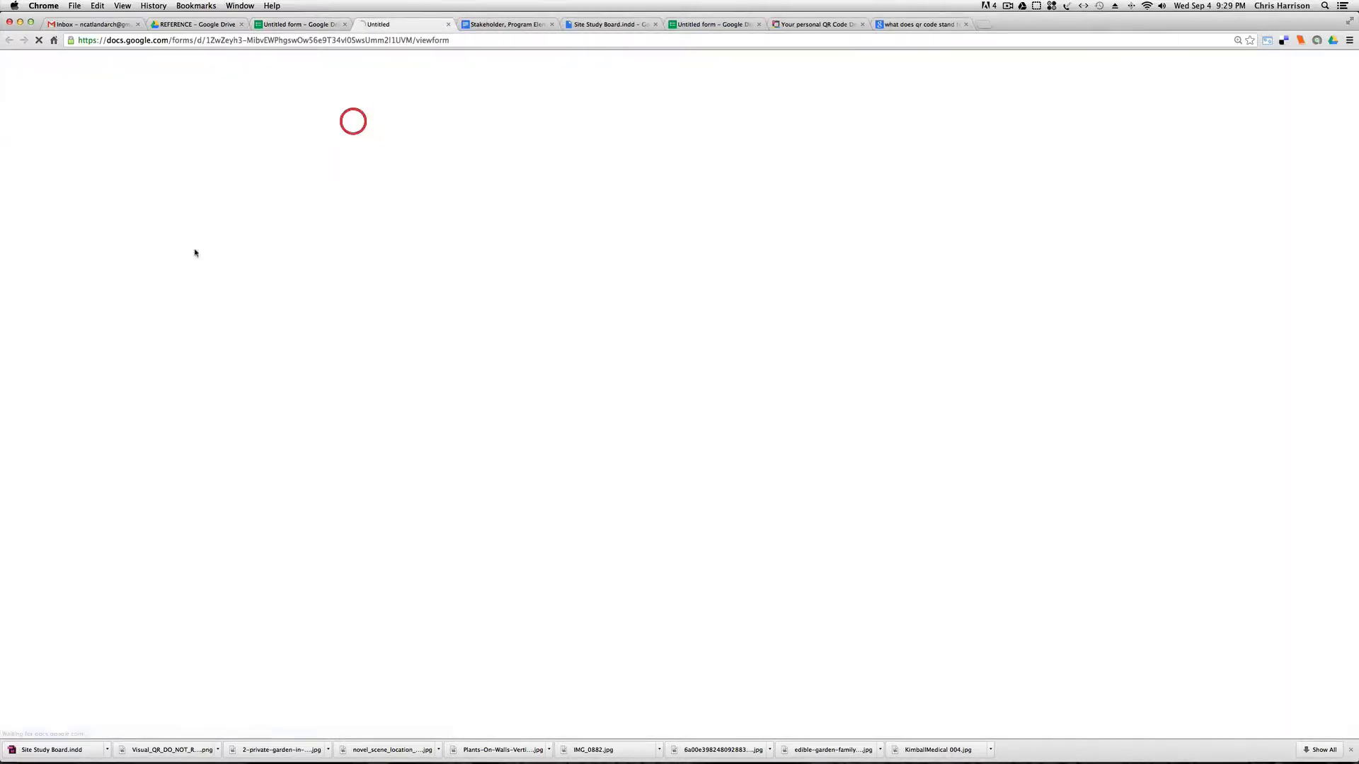
click(452, 39)
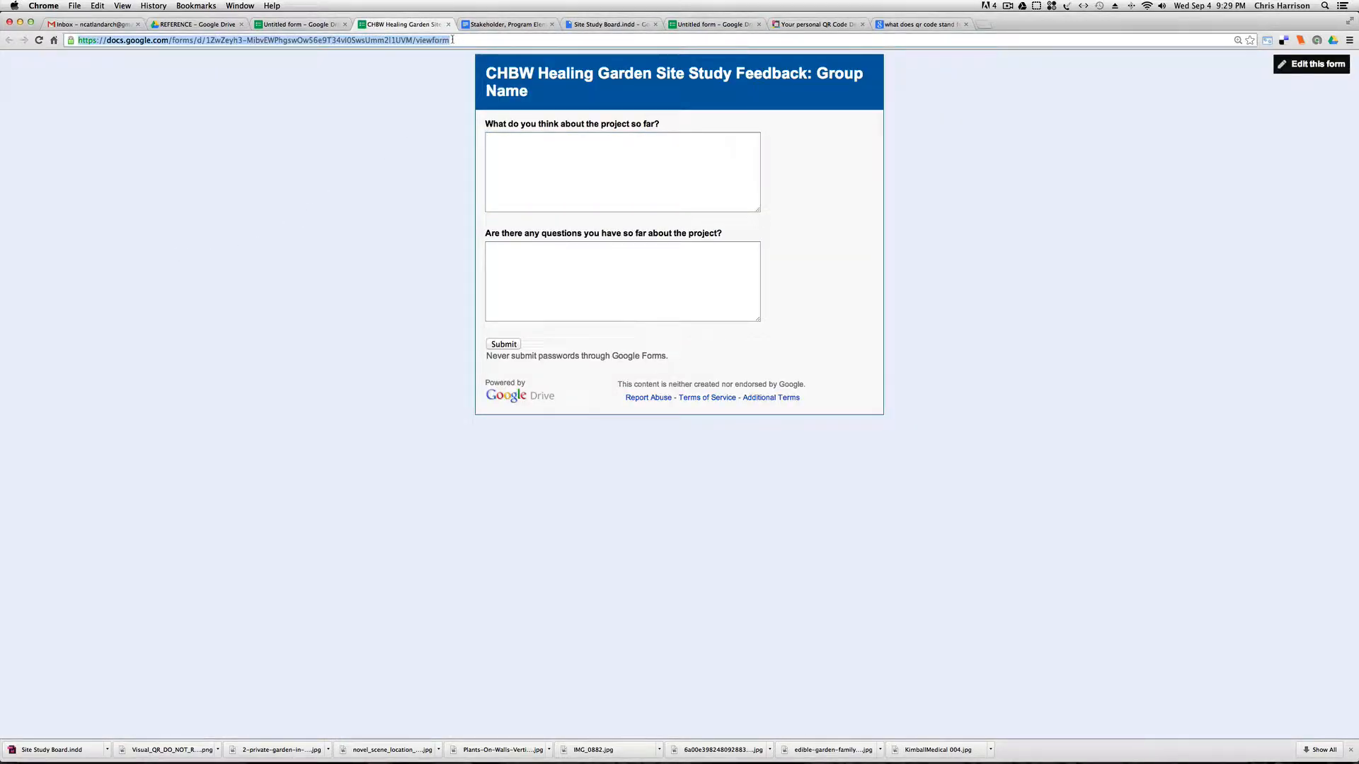
key(super+c)
Switch to Visualead, create a new URL QR code with the copied form address as its destination, and continue to image selection.
click(814, 24)
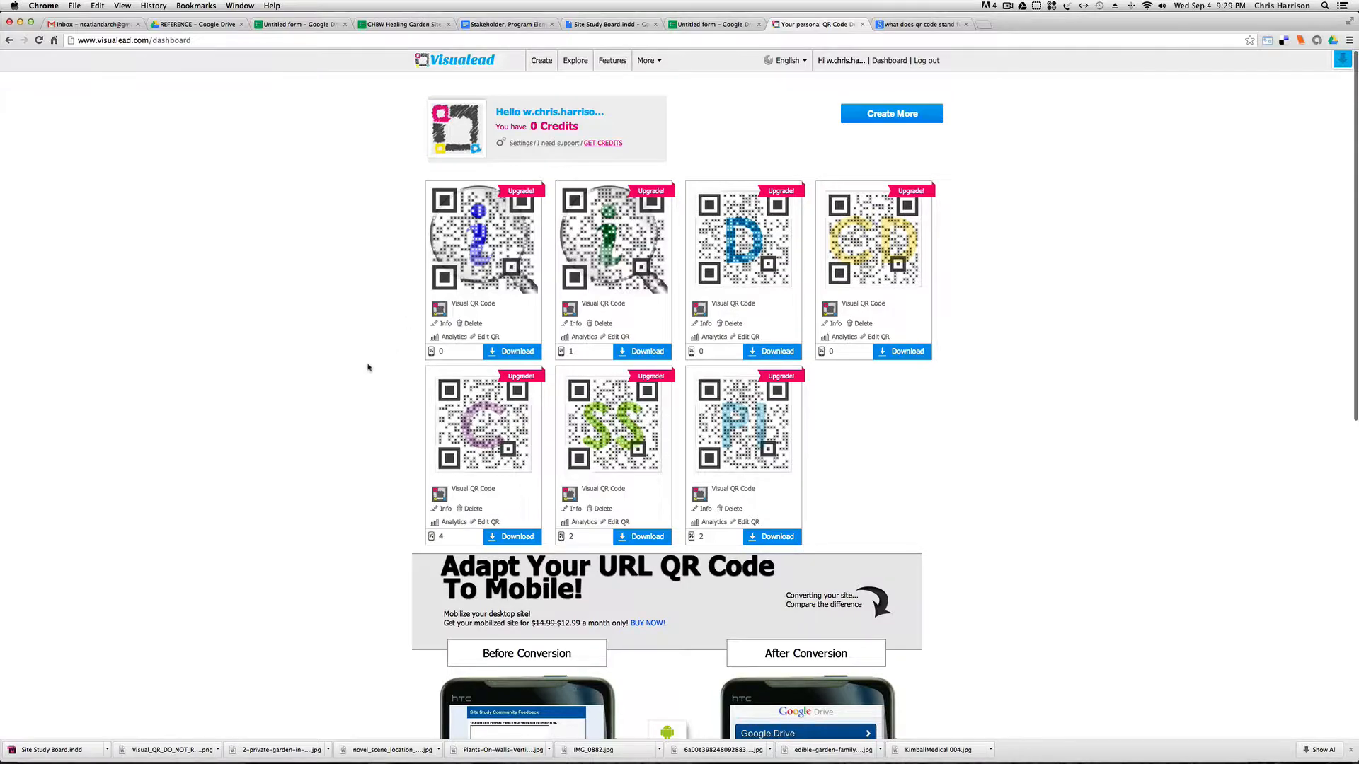
scroll(368, 361, down, 3)
scroll(371, 345, up, 3)
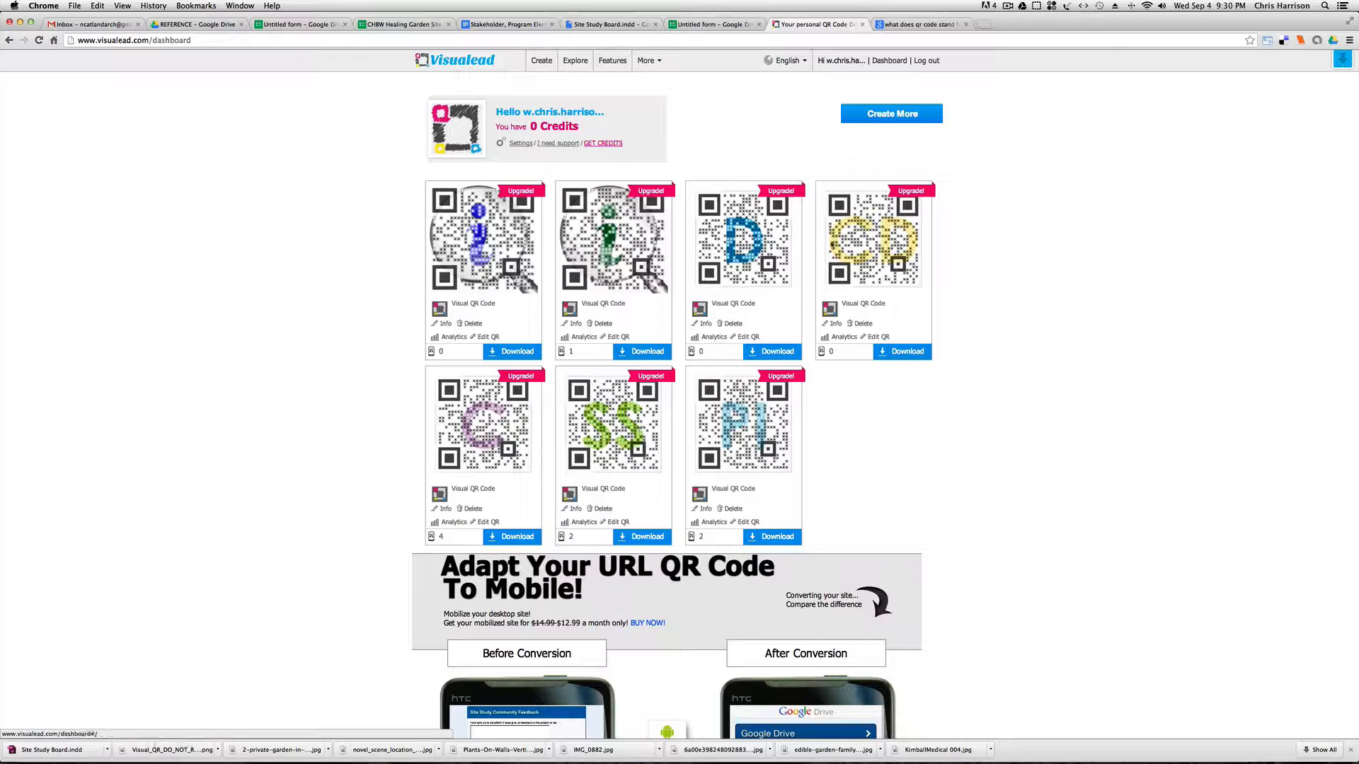
click(881, 115)
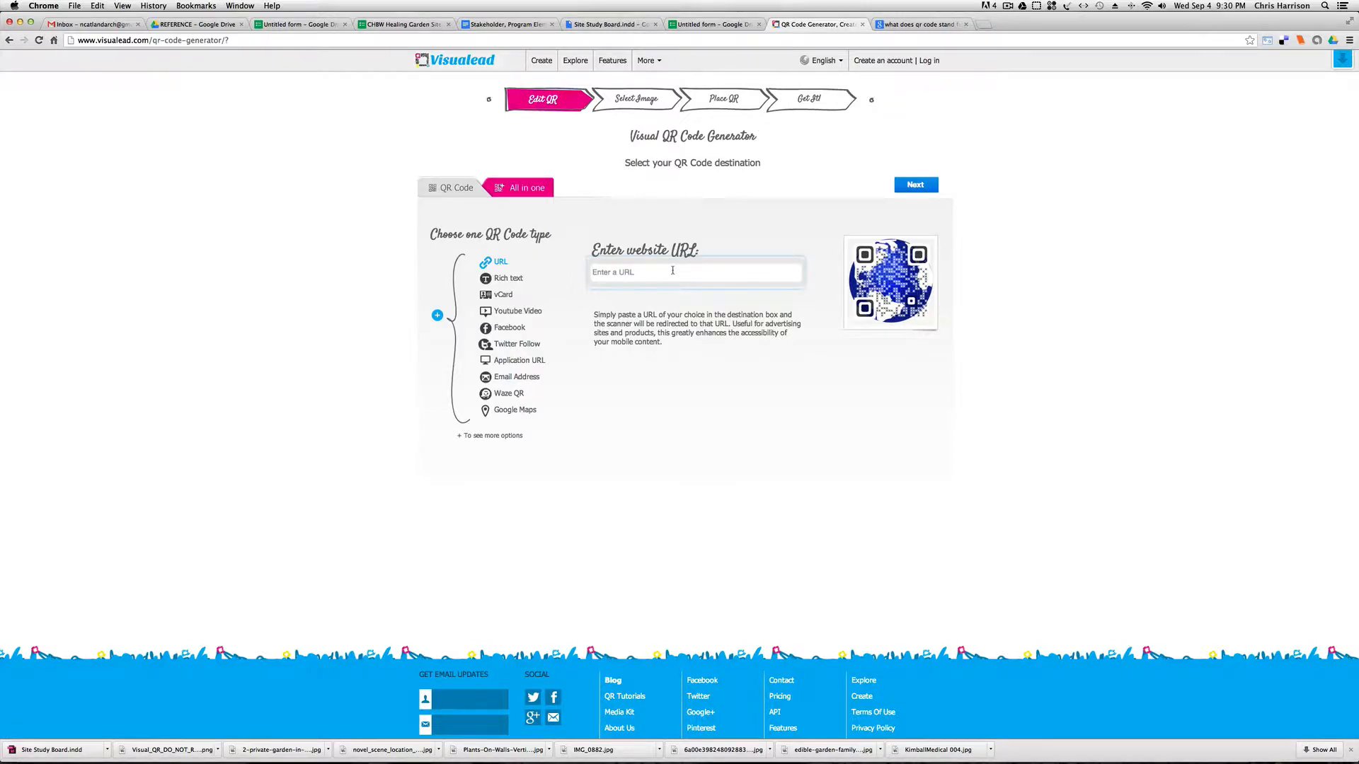
key(super+v)
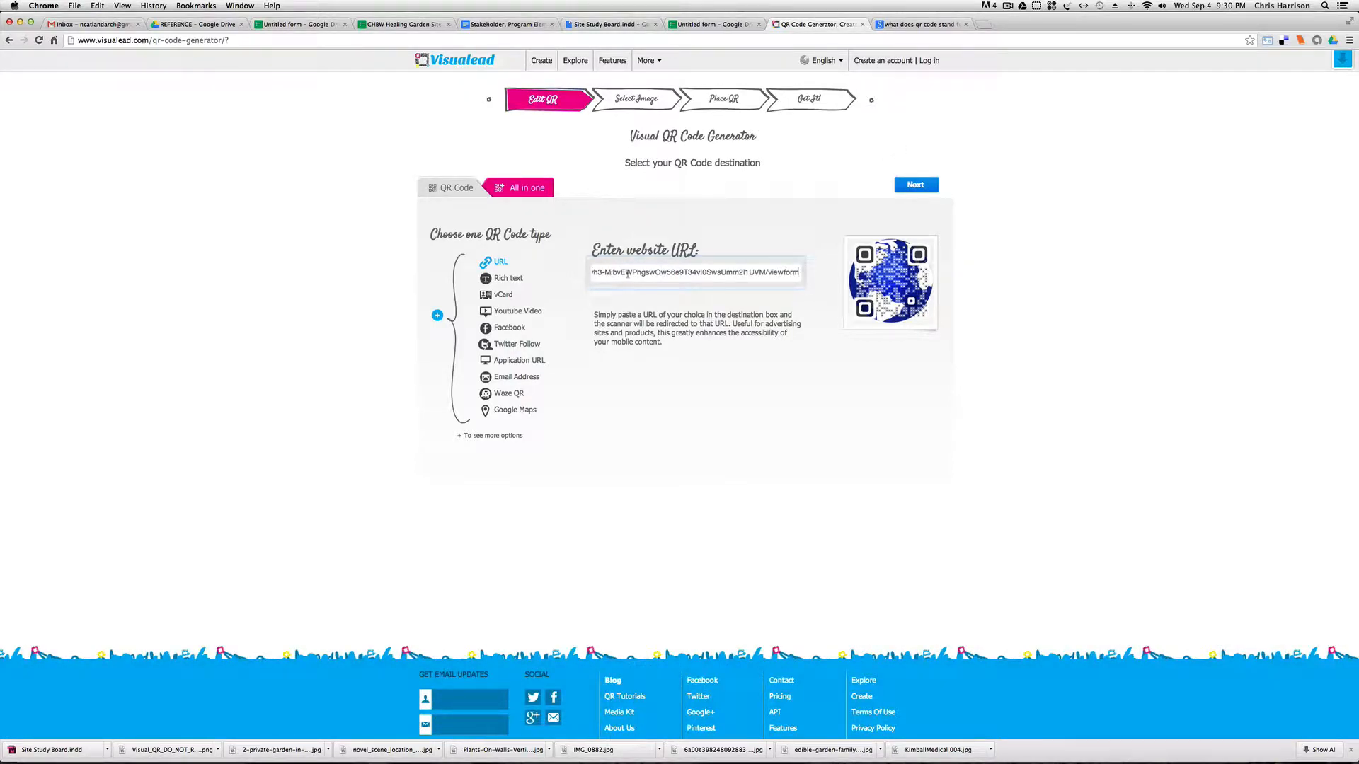
click(913, 186)
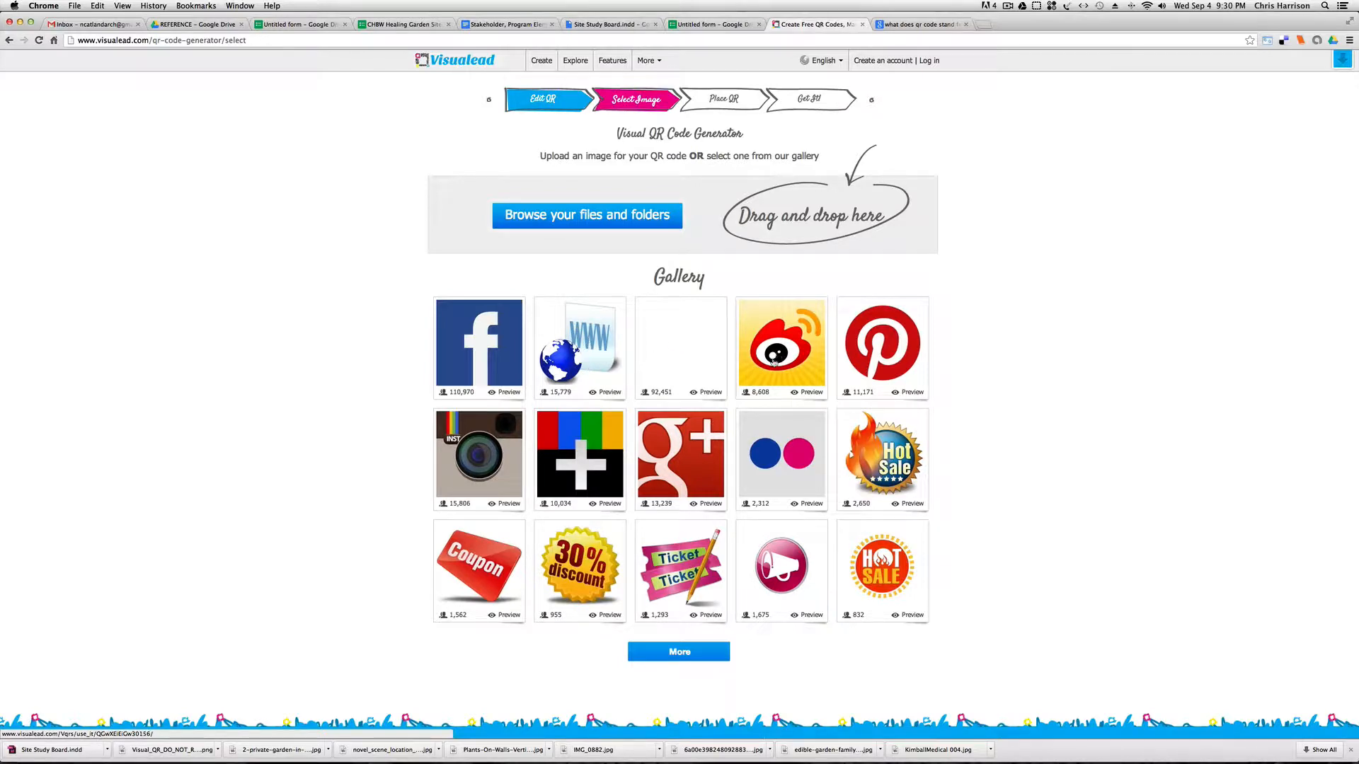
Load more gallery images and choose the magnifying glass with the blue letter i for the QR code.
scroll(774, 362, down, 4)
click(697, 533)
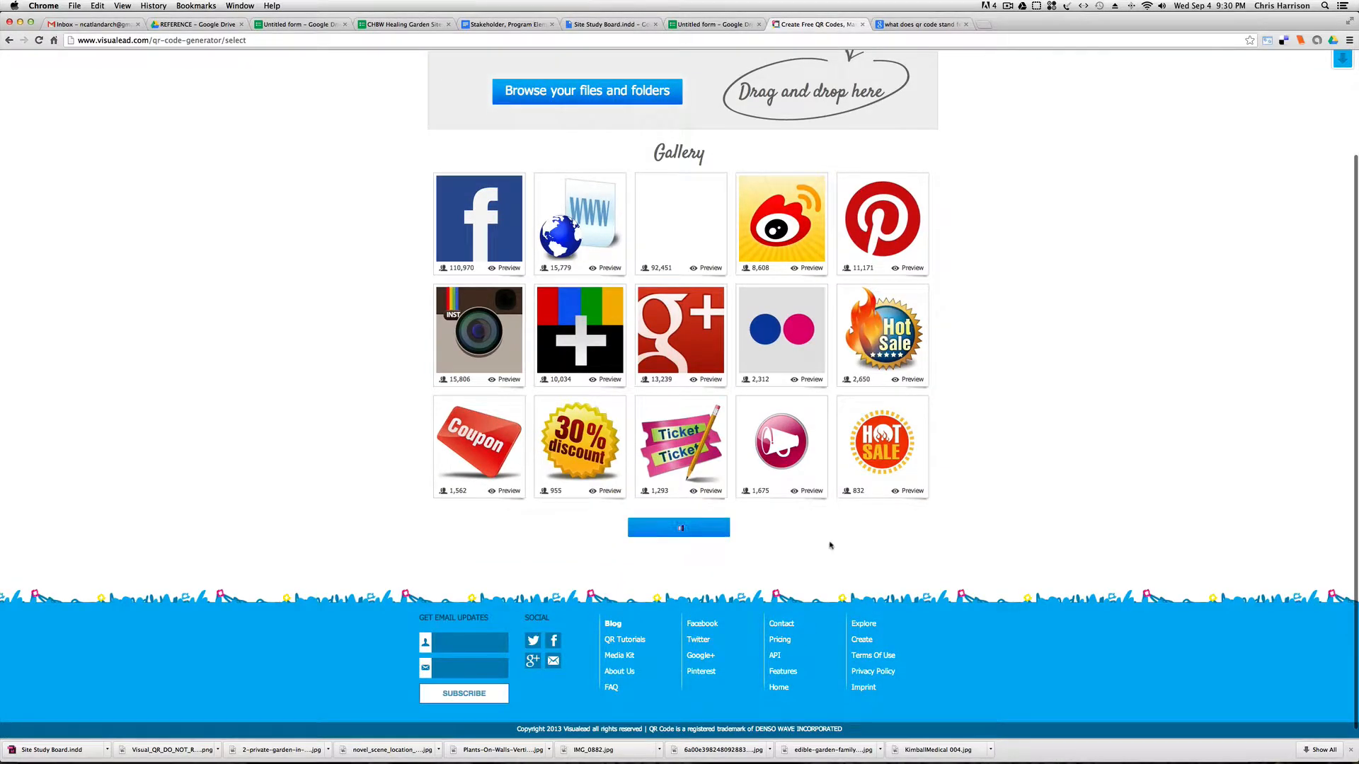
scroll(1016, 562, down, 5)
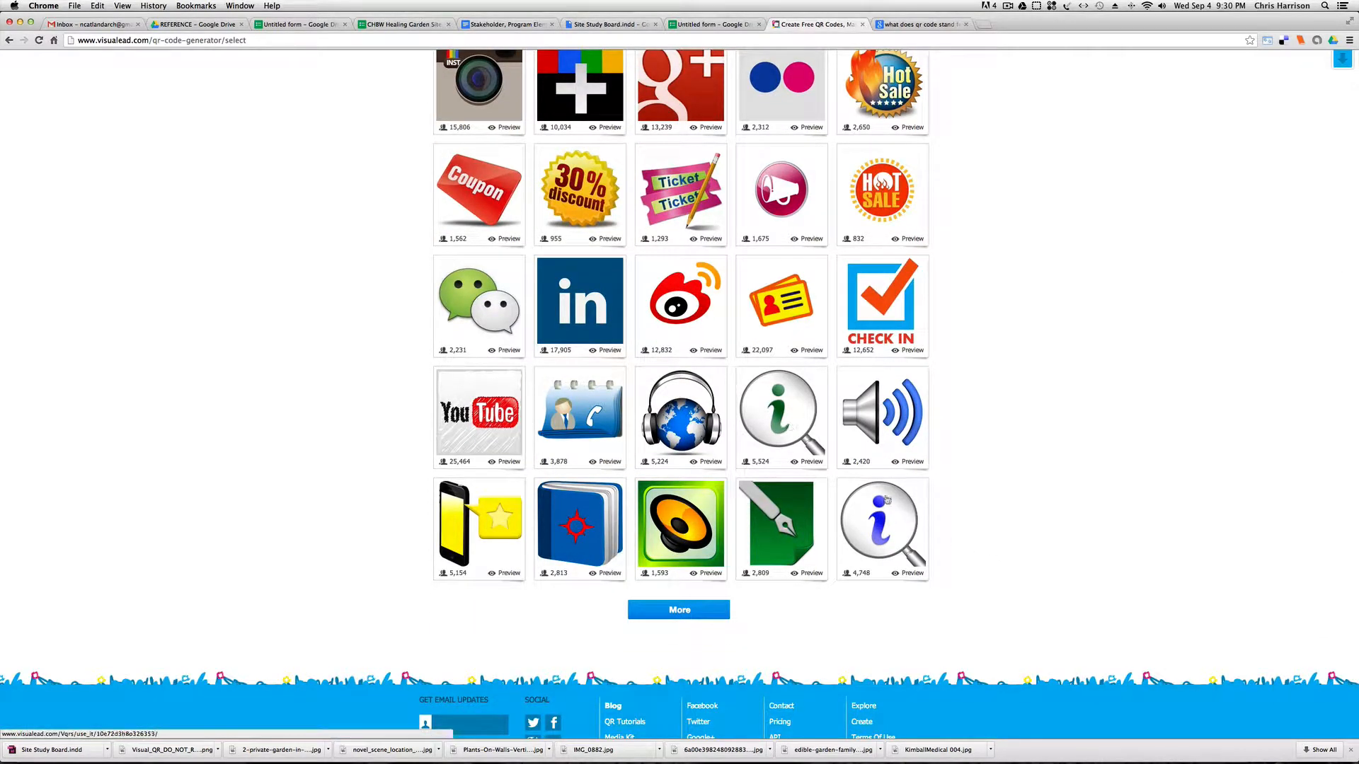
click(781, 518)
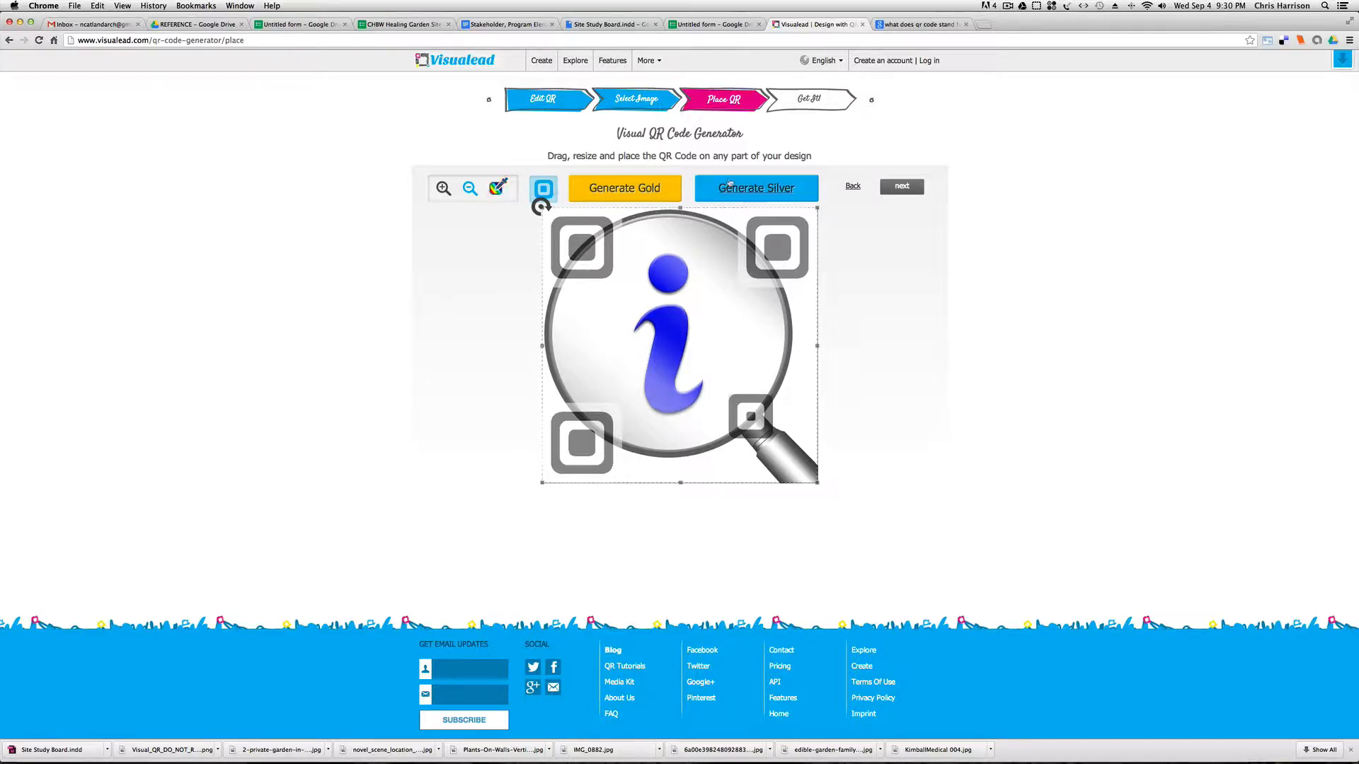
Generate a Silver preview of the QR code and continue to the login form's email field.
click(902, 186)
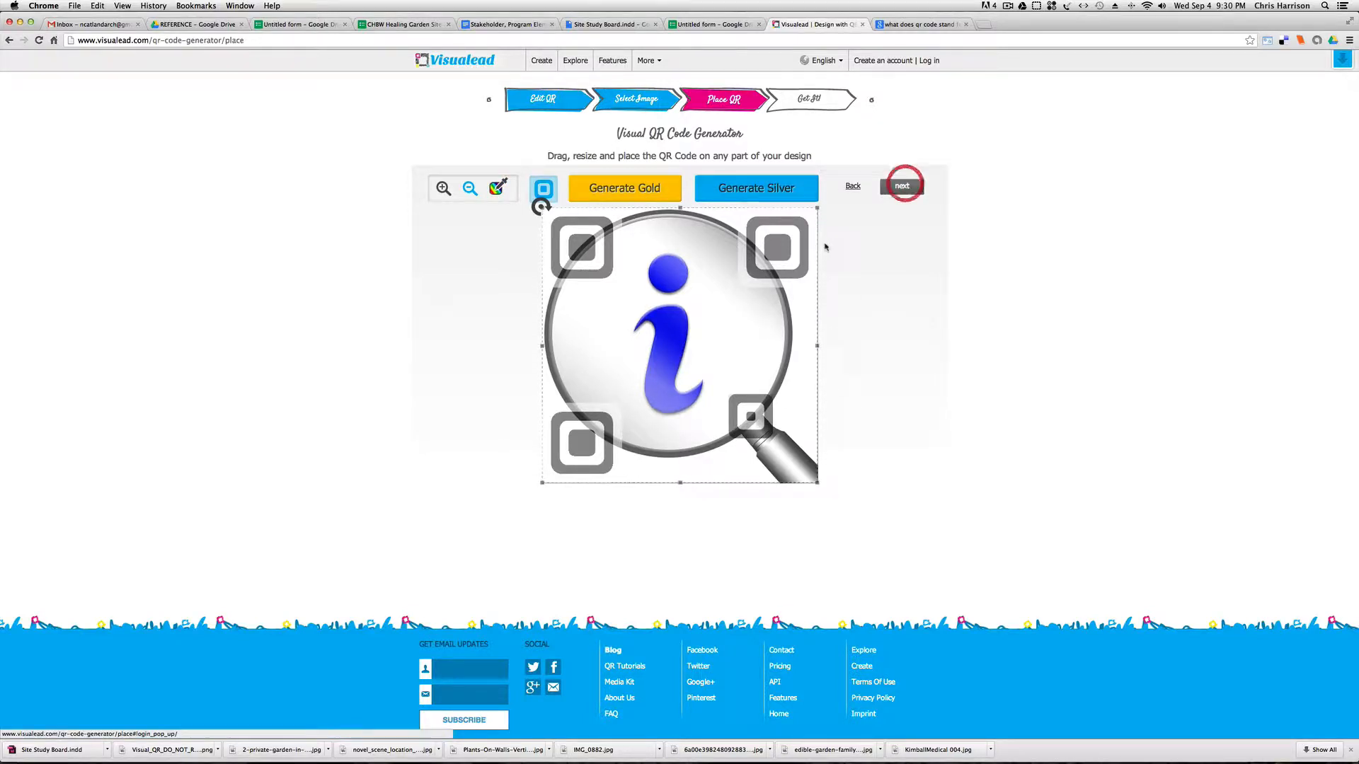
click(902, 186)
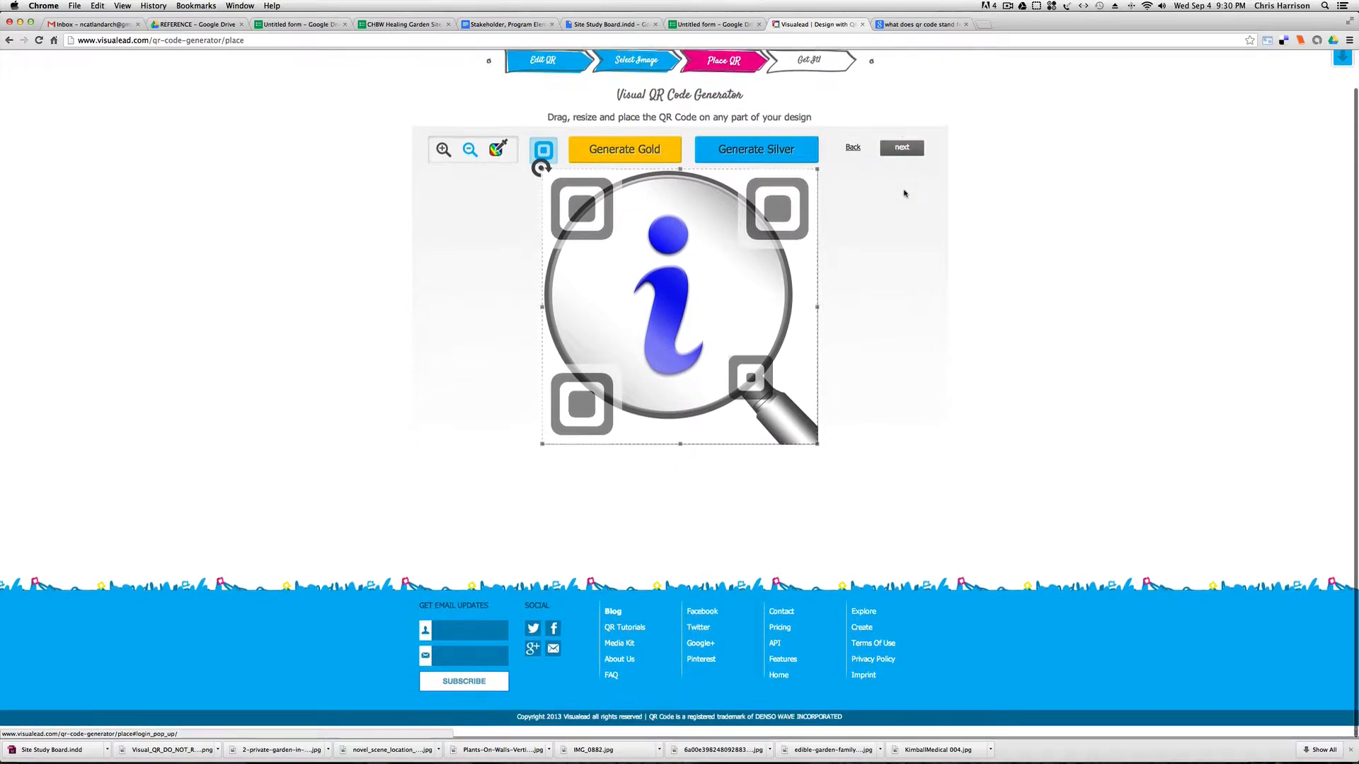
click(901, 150)
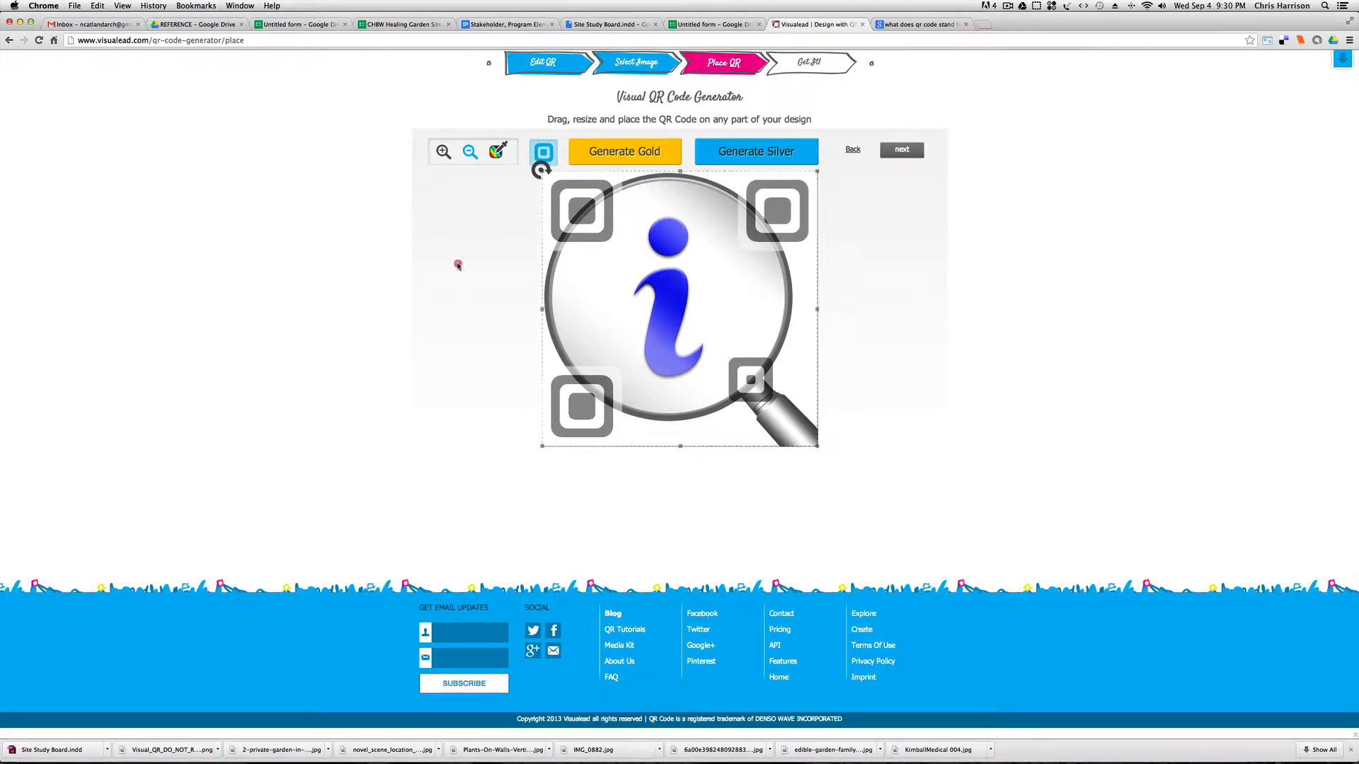
click(806, 160)
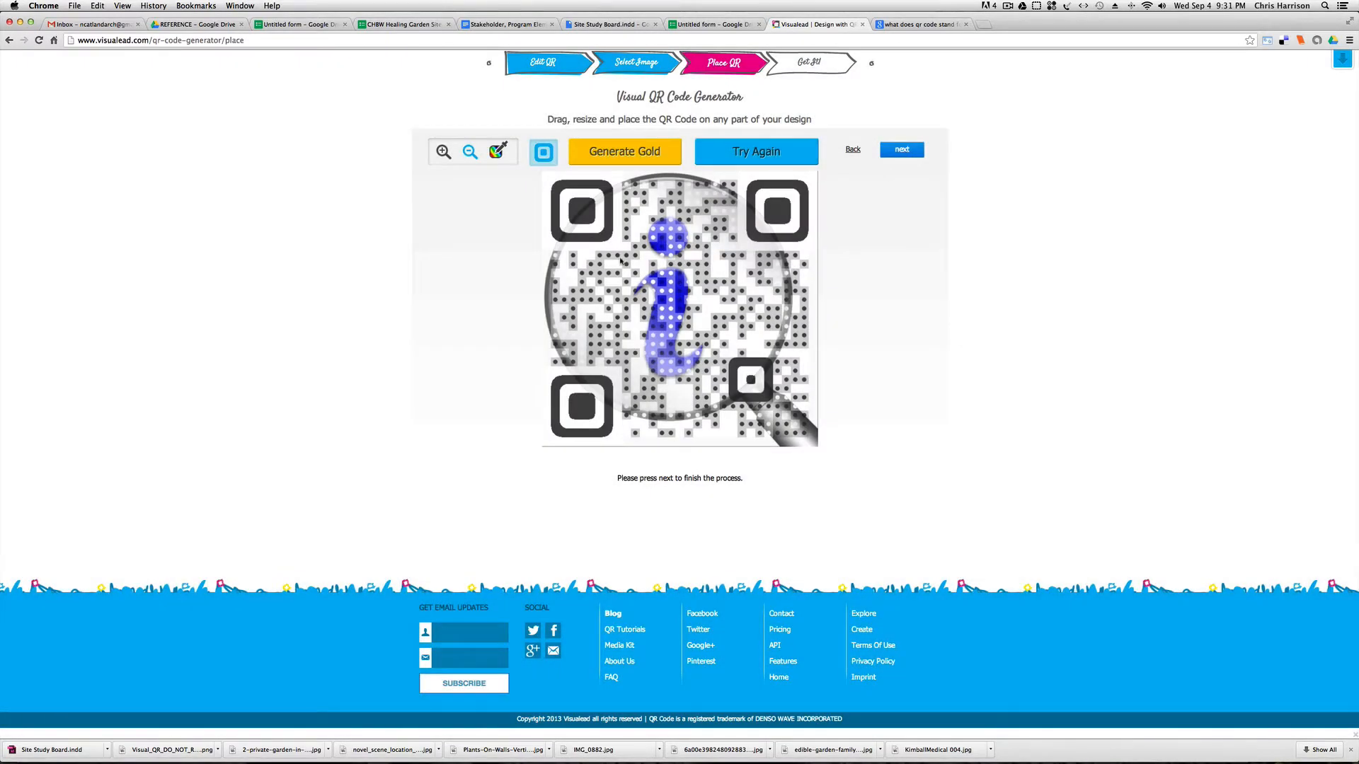
click(902, 149)
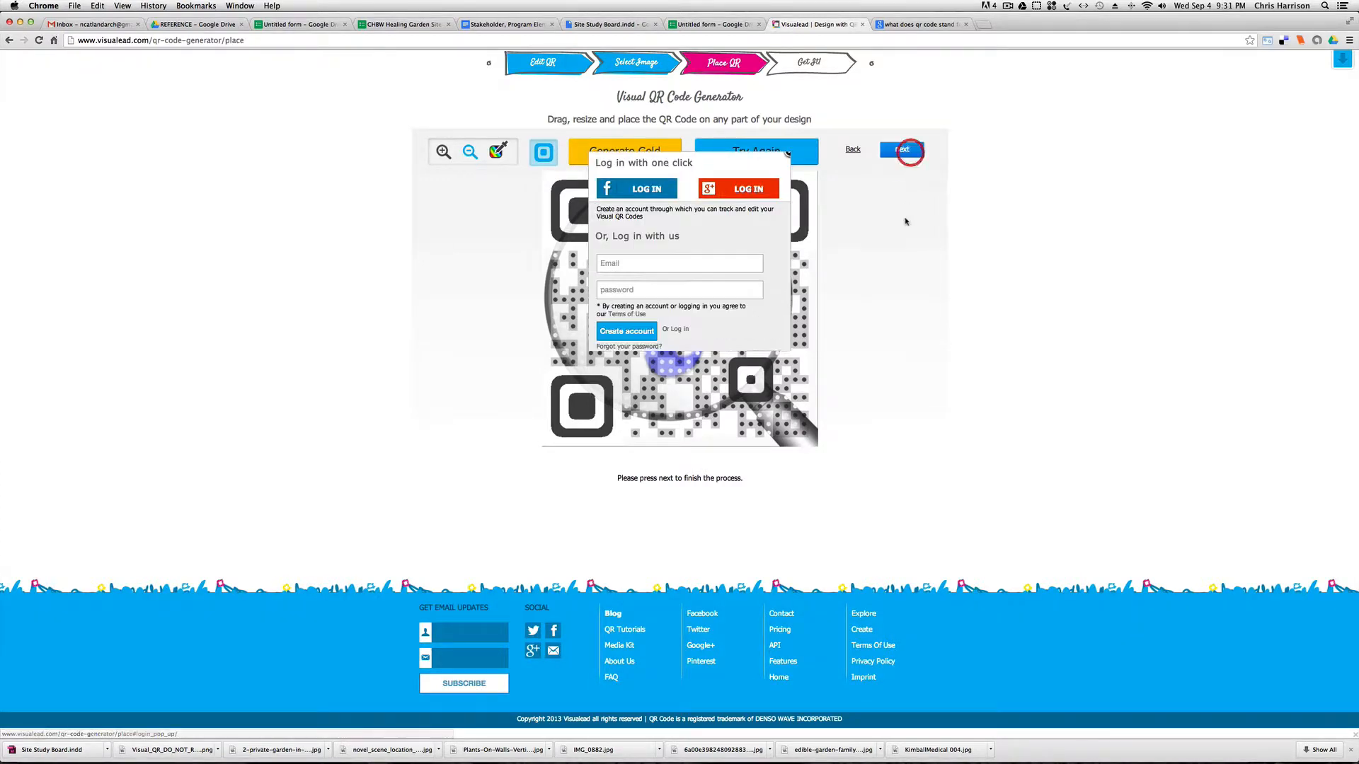
click(665, 262)
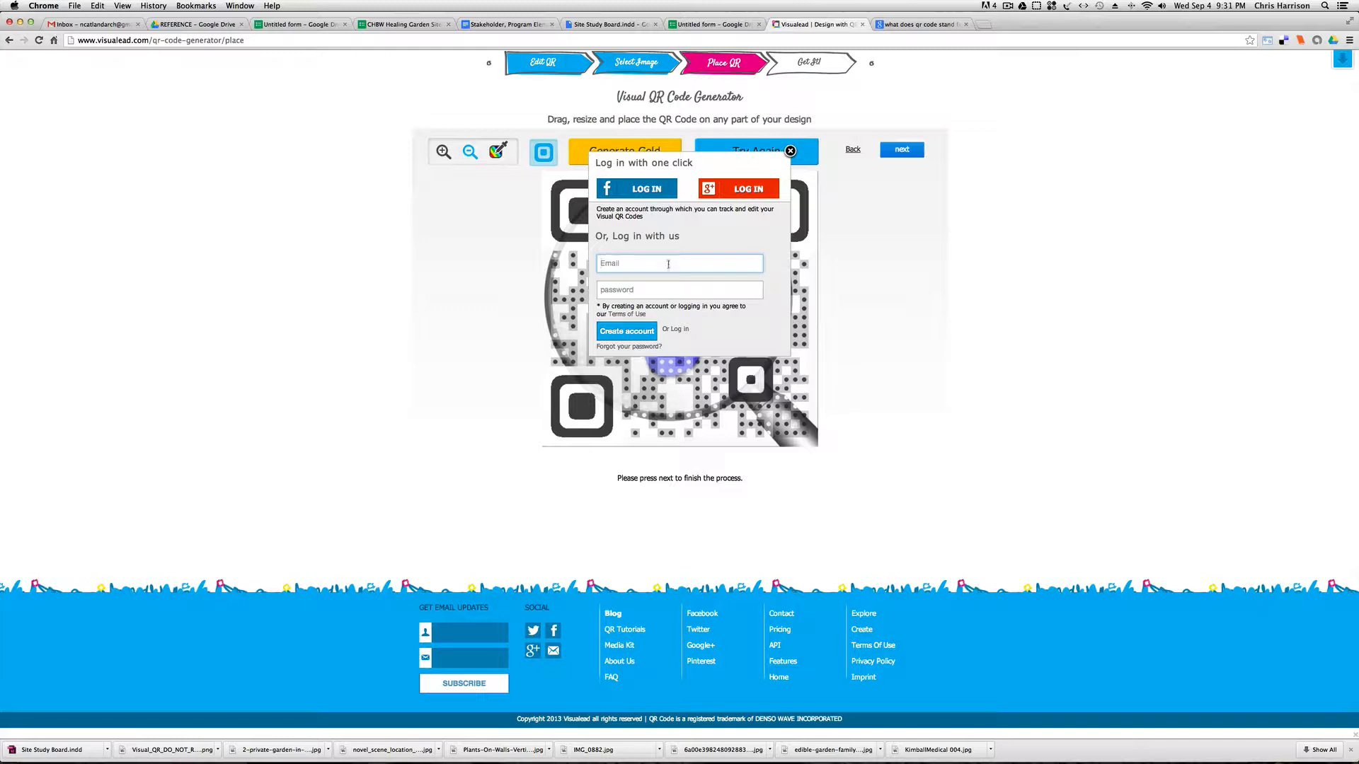
click(1008, 9)
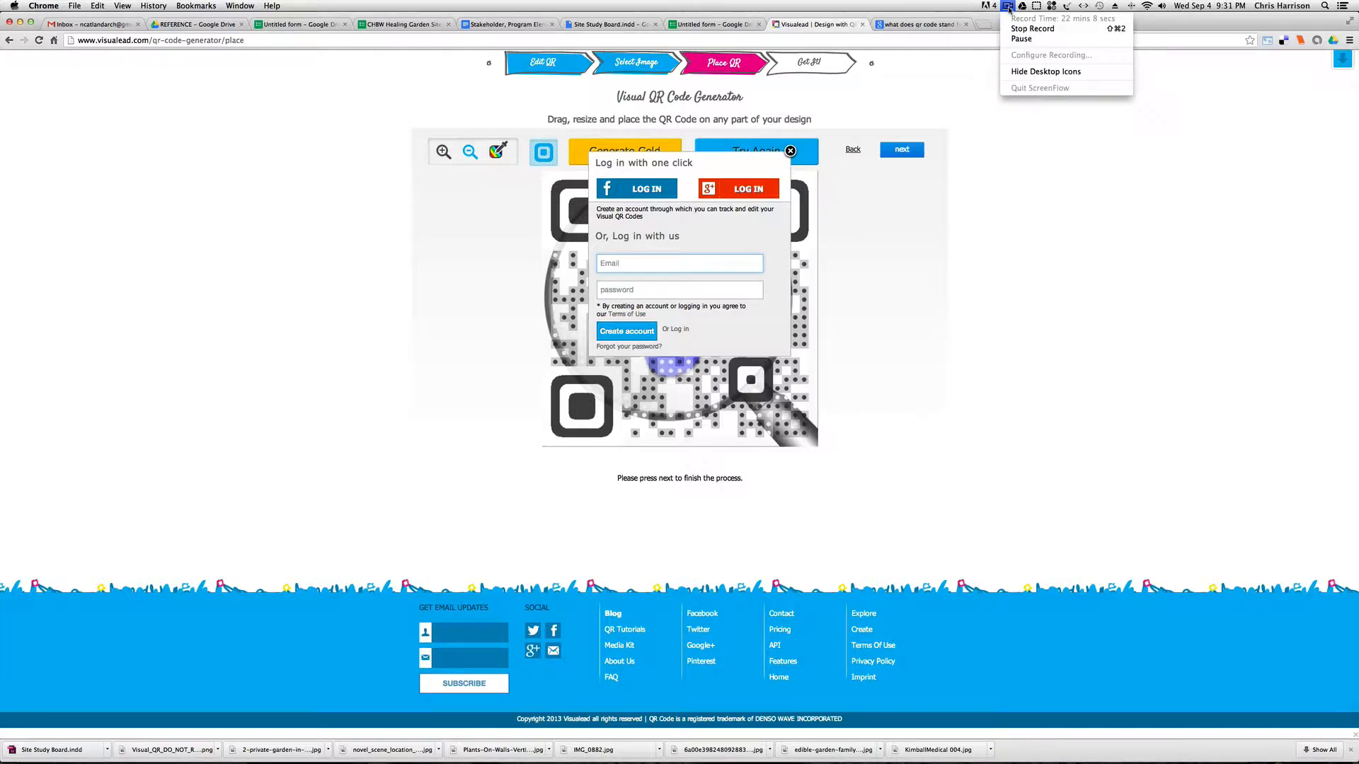
click(1014, 43)
click(1008, 9)
click(1013, 40)
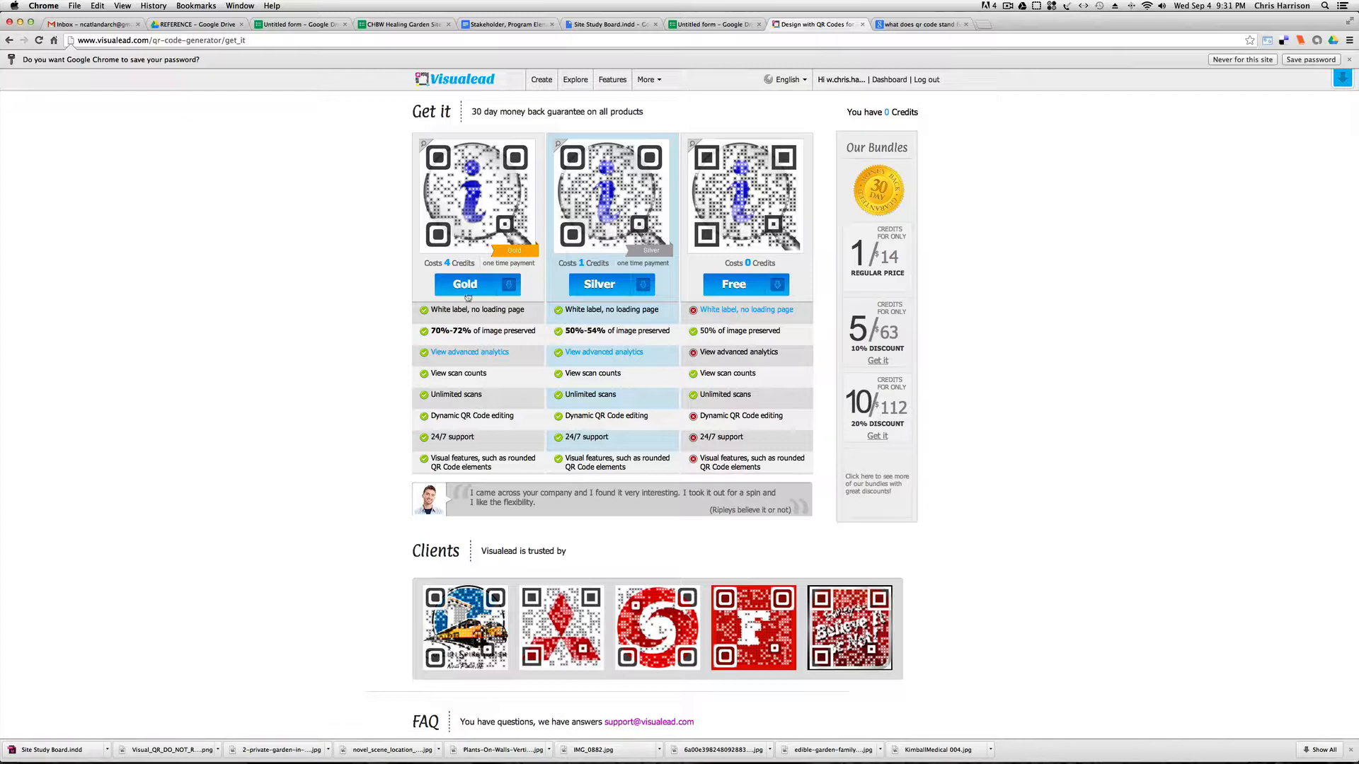
Choose the Free version of the QR code and look over the finished design.
click(780, 294)
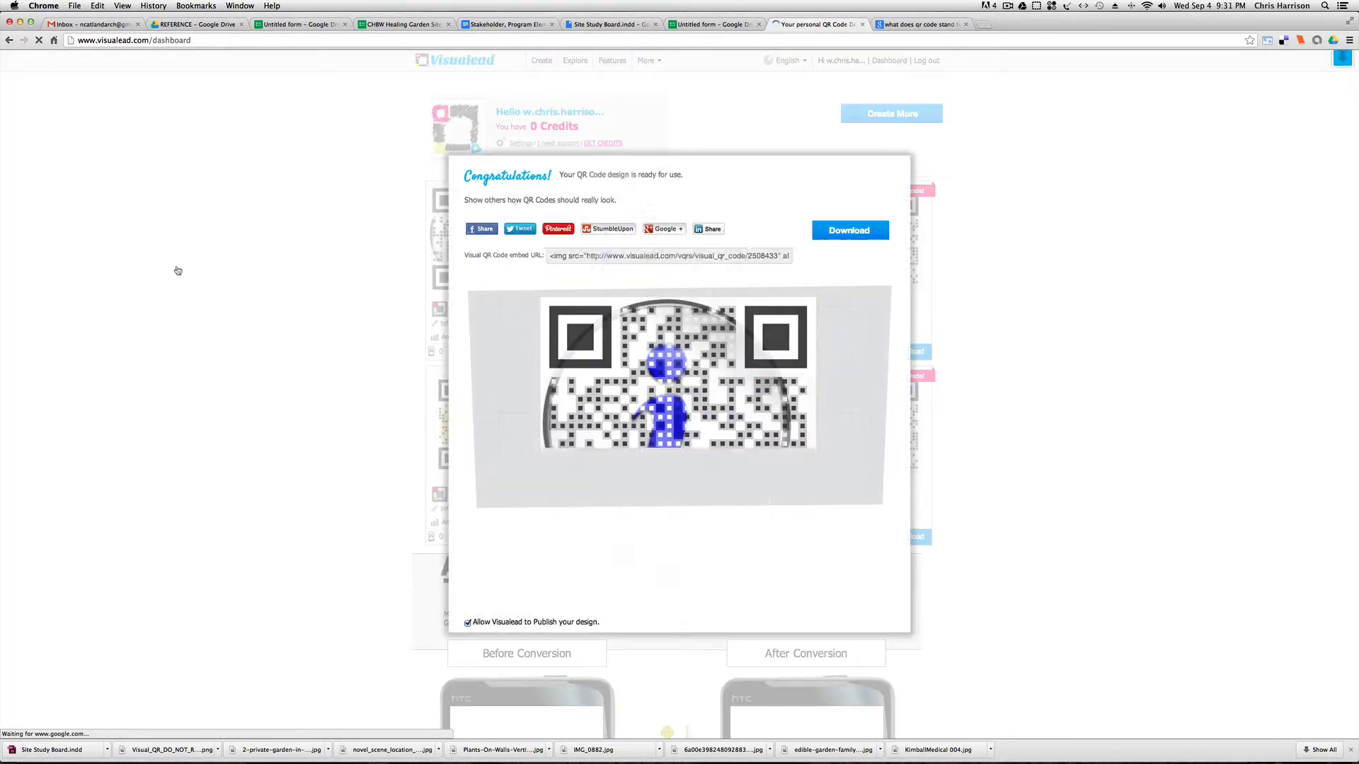
scroll(679, 354, down, 3)
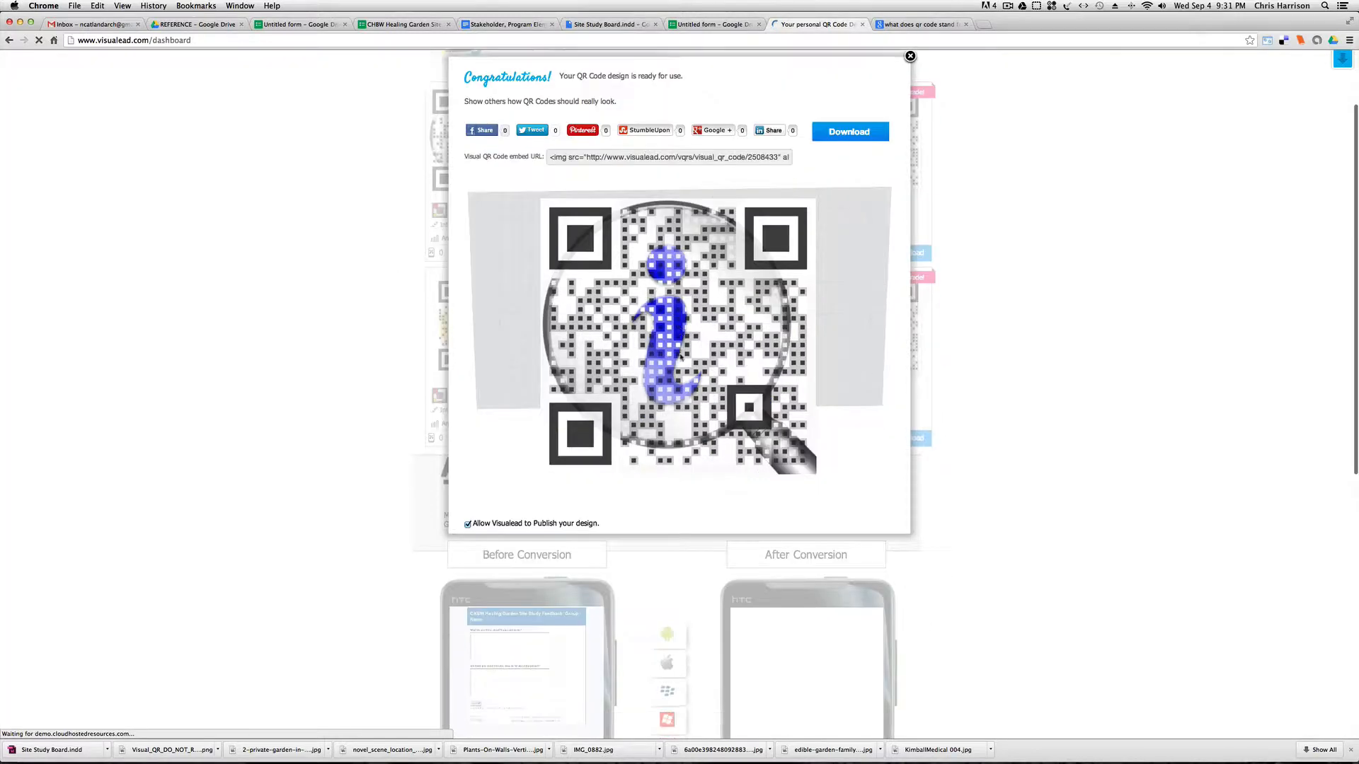
scroll(687, 364, up, 2)
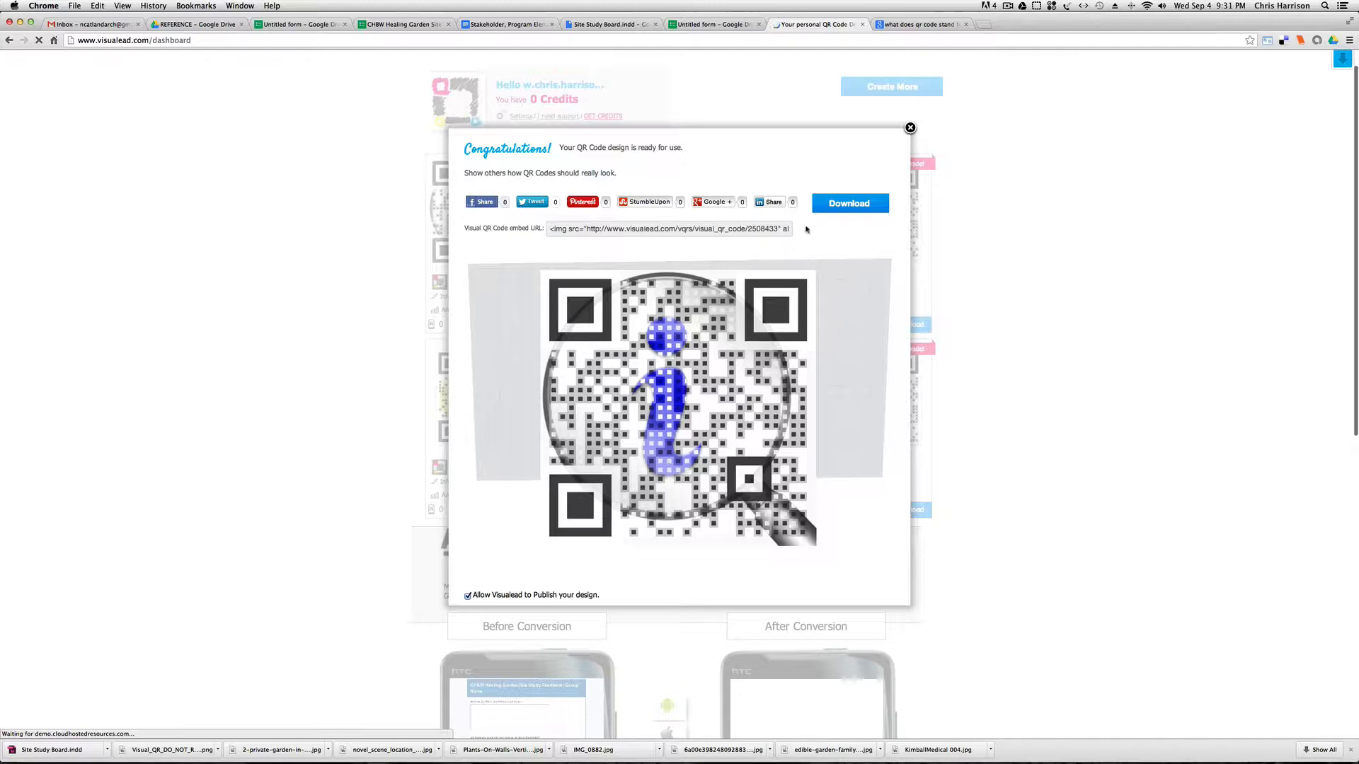
Download the finished QR code with its image format set to JPEG.
click(835, 205)
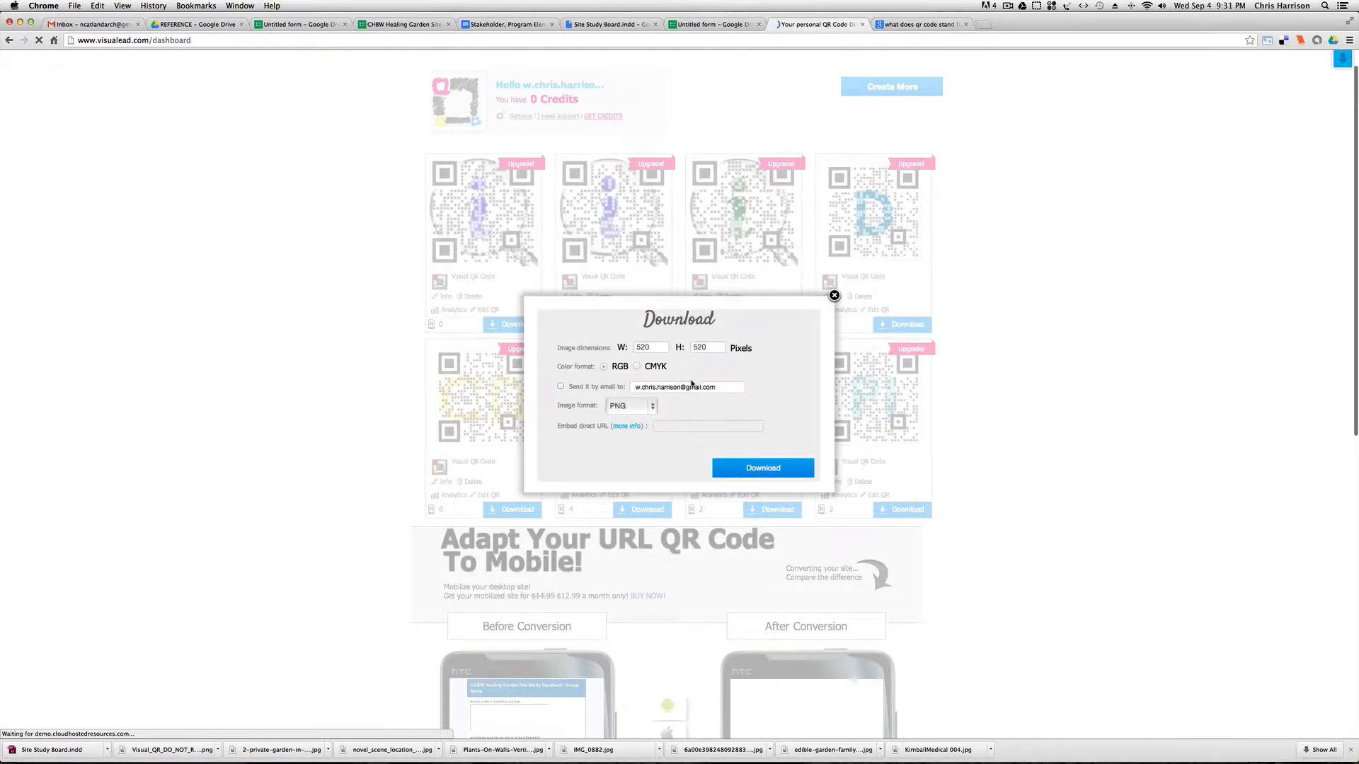
click(640, 405)
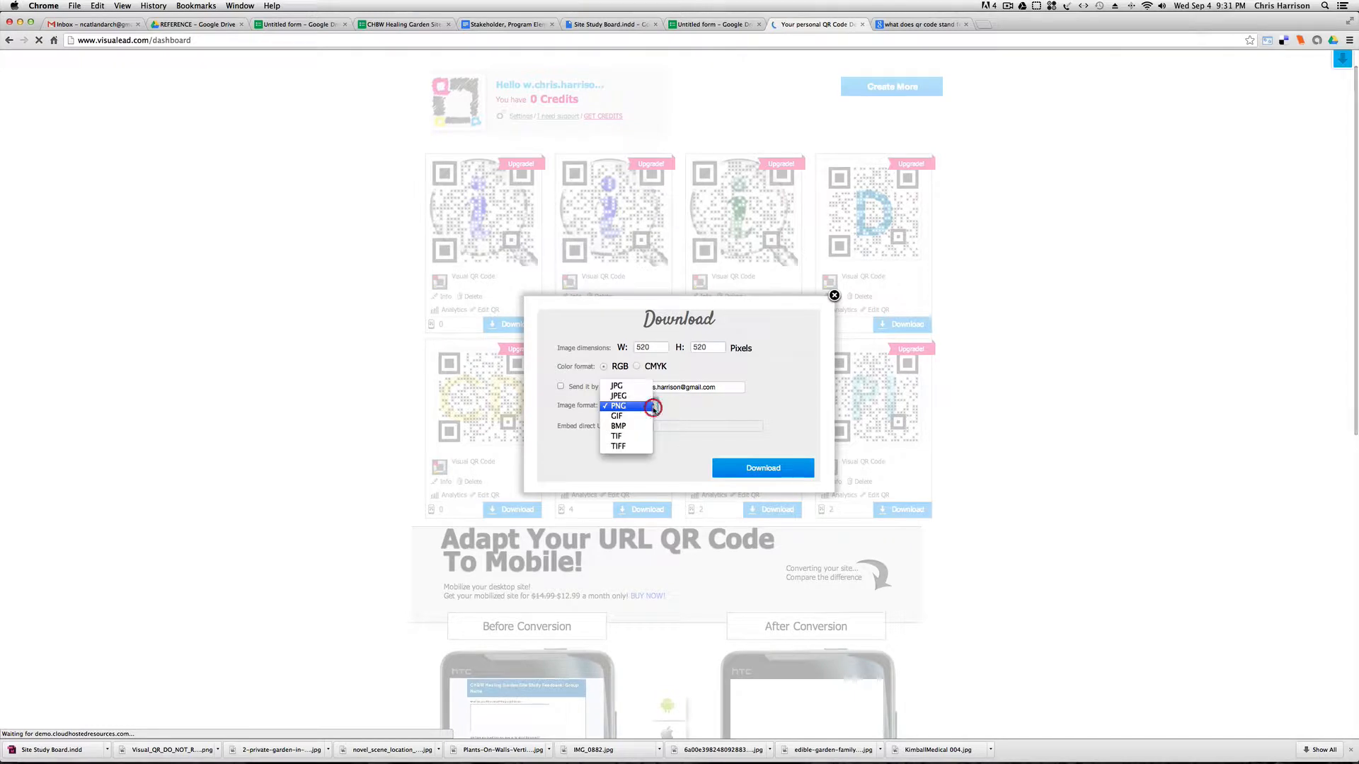
click(641, 388)
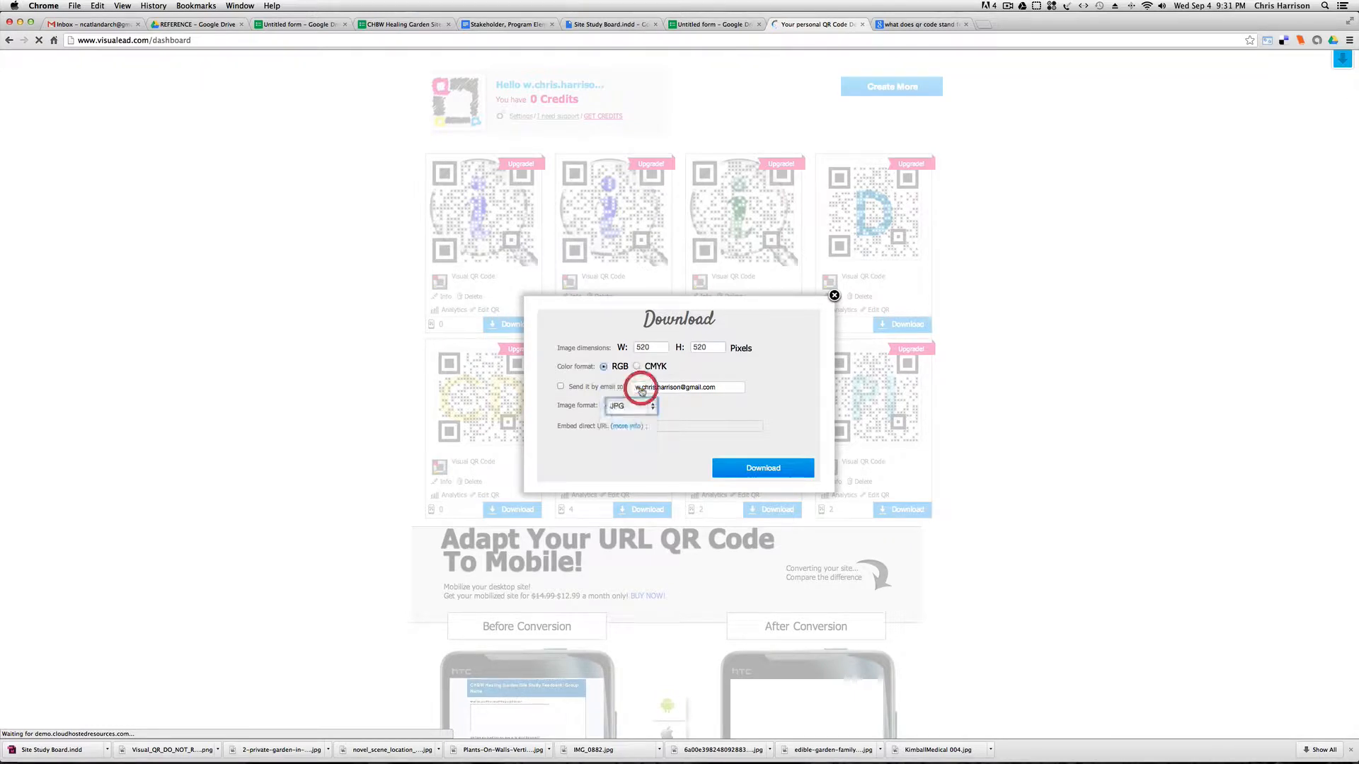
click(649, 407)
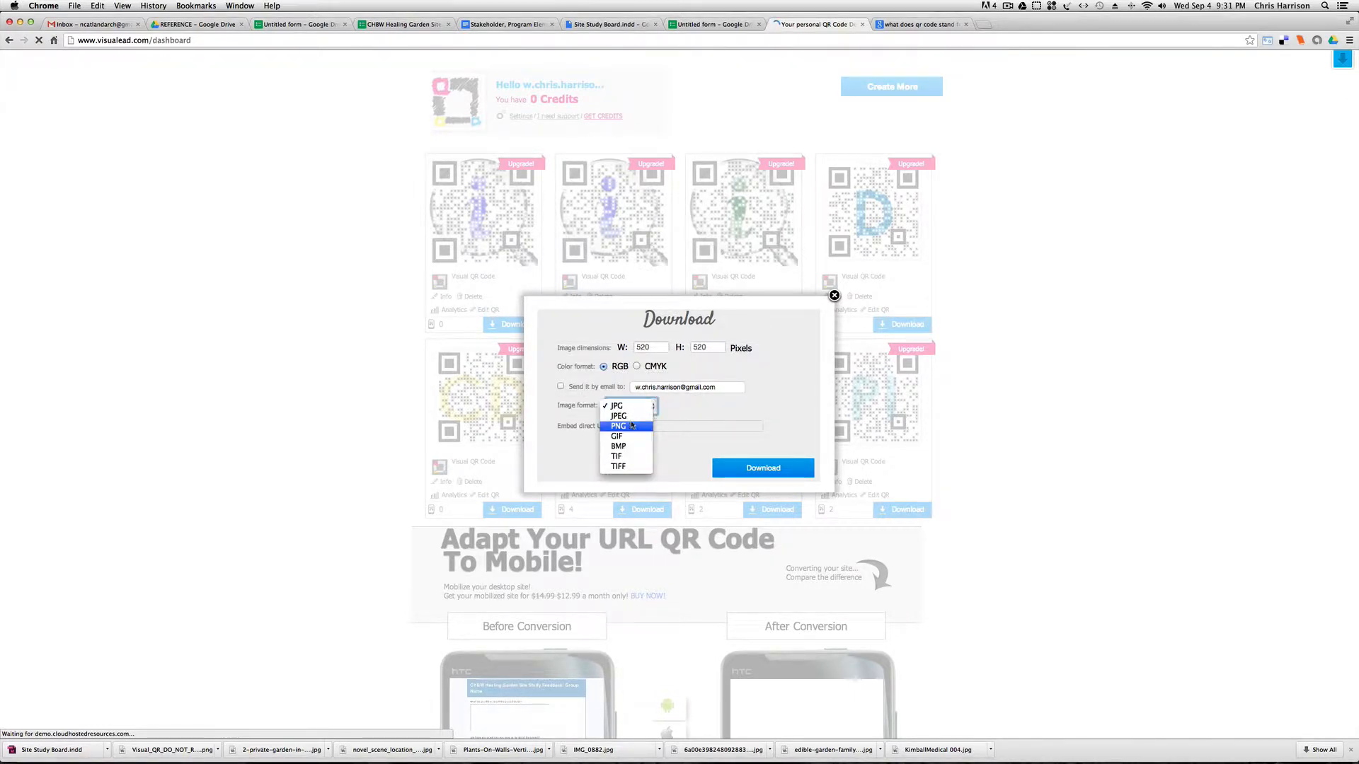
click(630, 425)
click(636, 406)
click(636, 401)
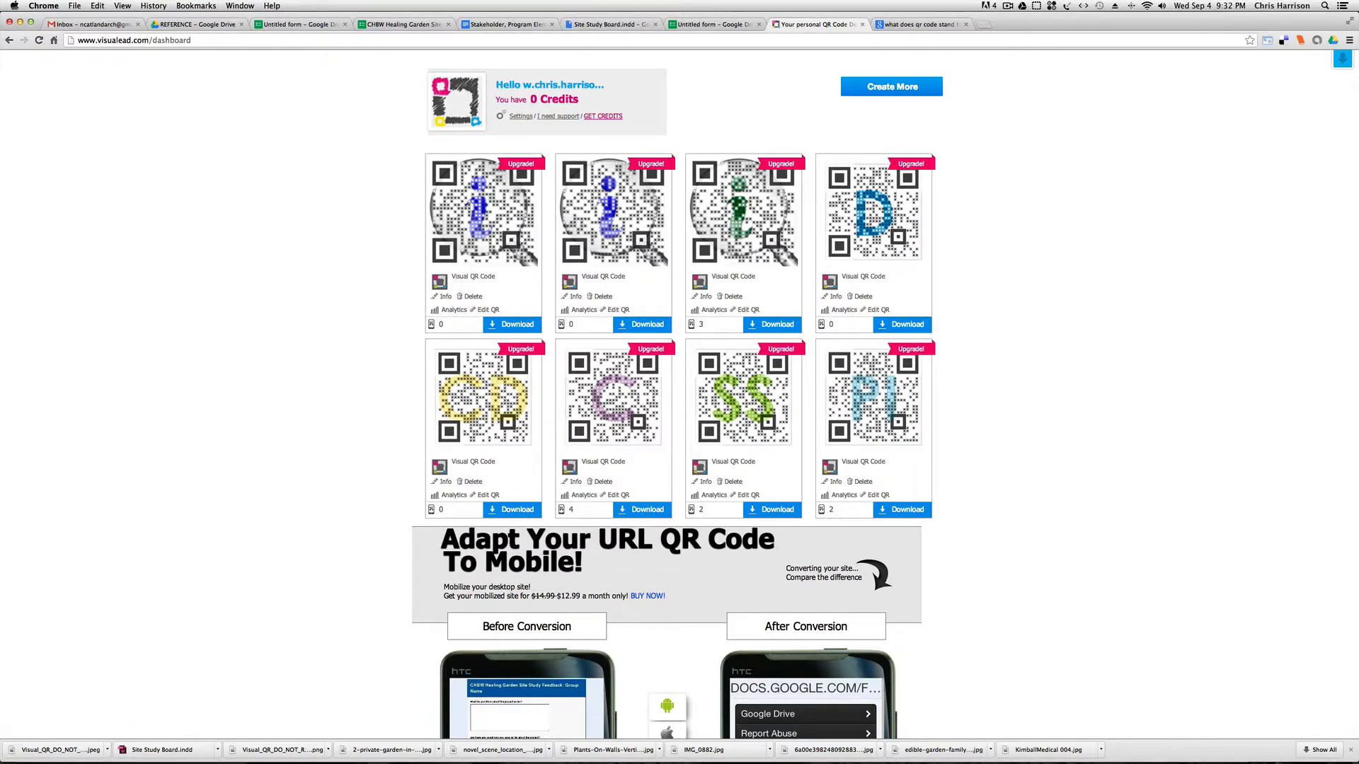
Switch to the Site Study Board in InDesign and bring the public feedback box into close view.
click(358, 725)
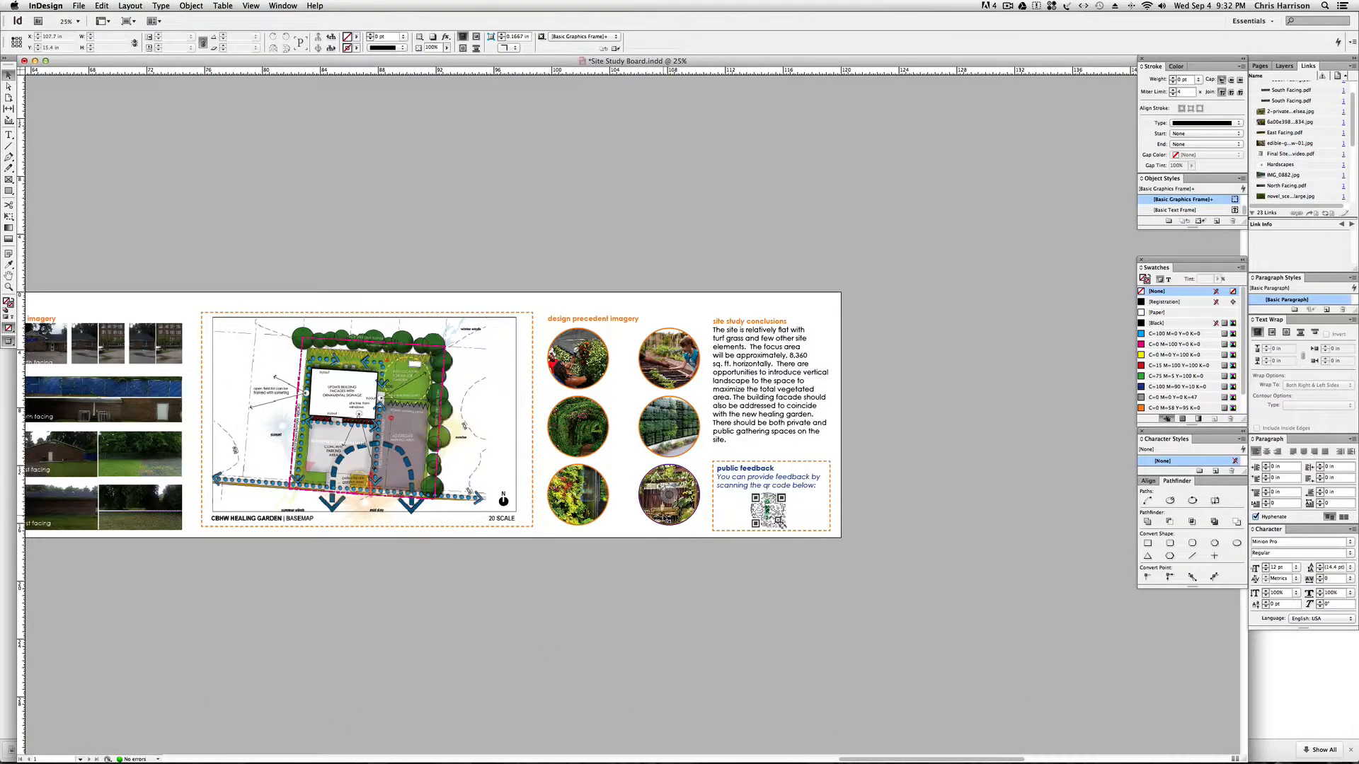
scroll(768, 516, left, 3)
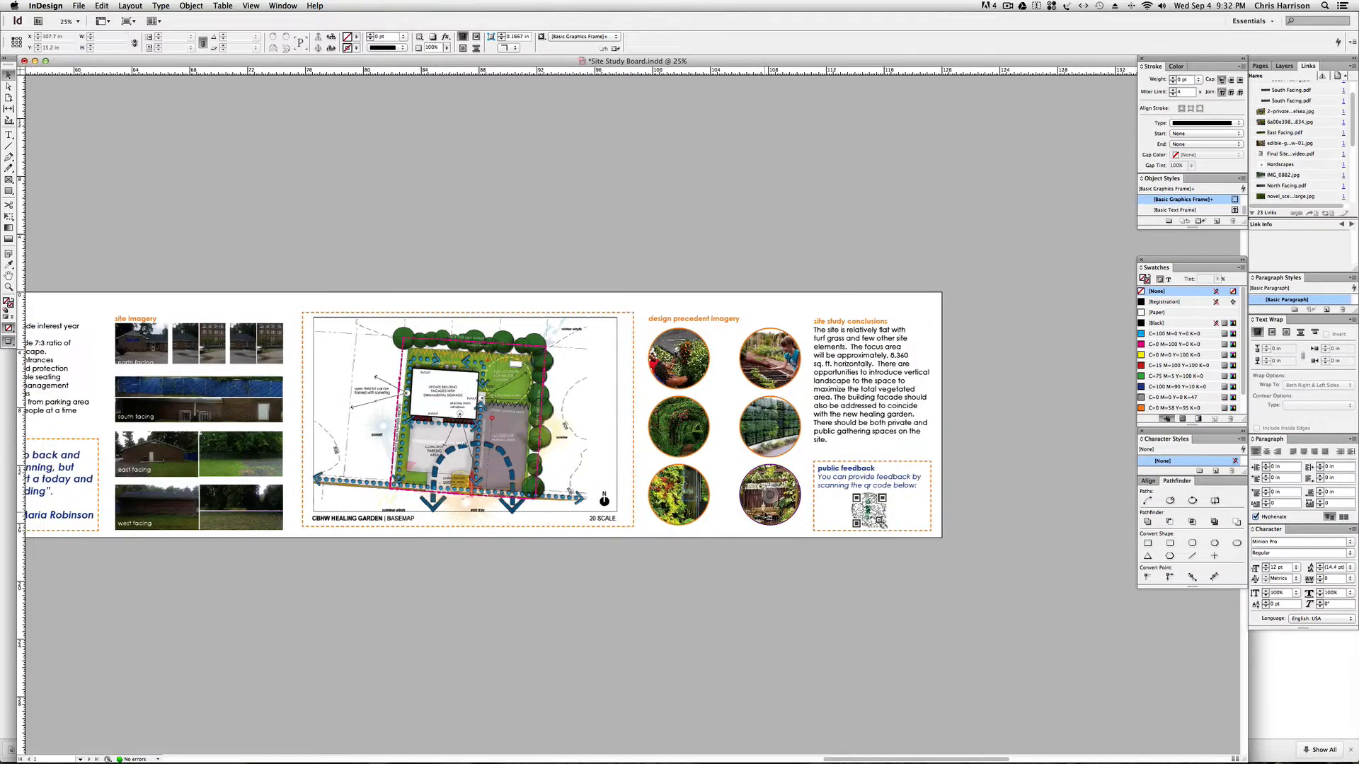
key(super+equal)
key(super+equal)
key(space)
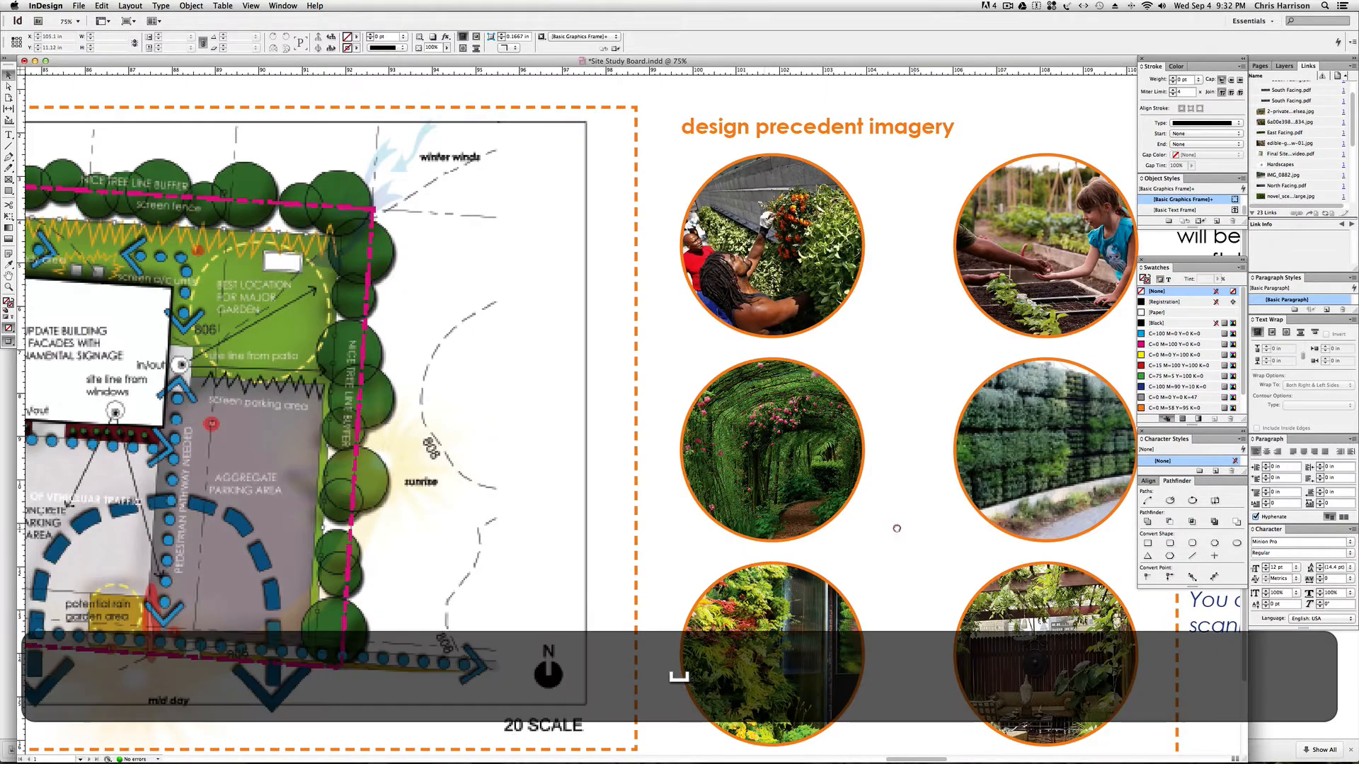
drag(895, 531, 339, 471)
Relink the QR code image in the public feedback box to Visual_QR_DO_NOT_RESIZE_BELOW_25mm.jpeg from the Downloads folder.
click(700, 609)
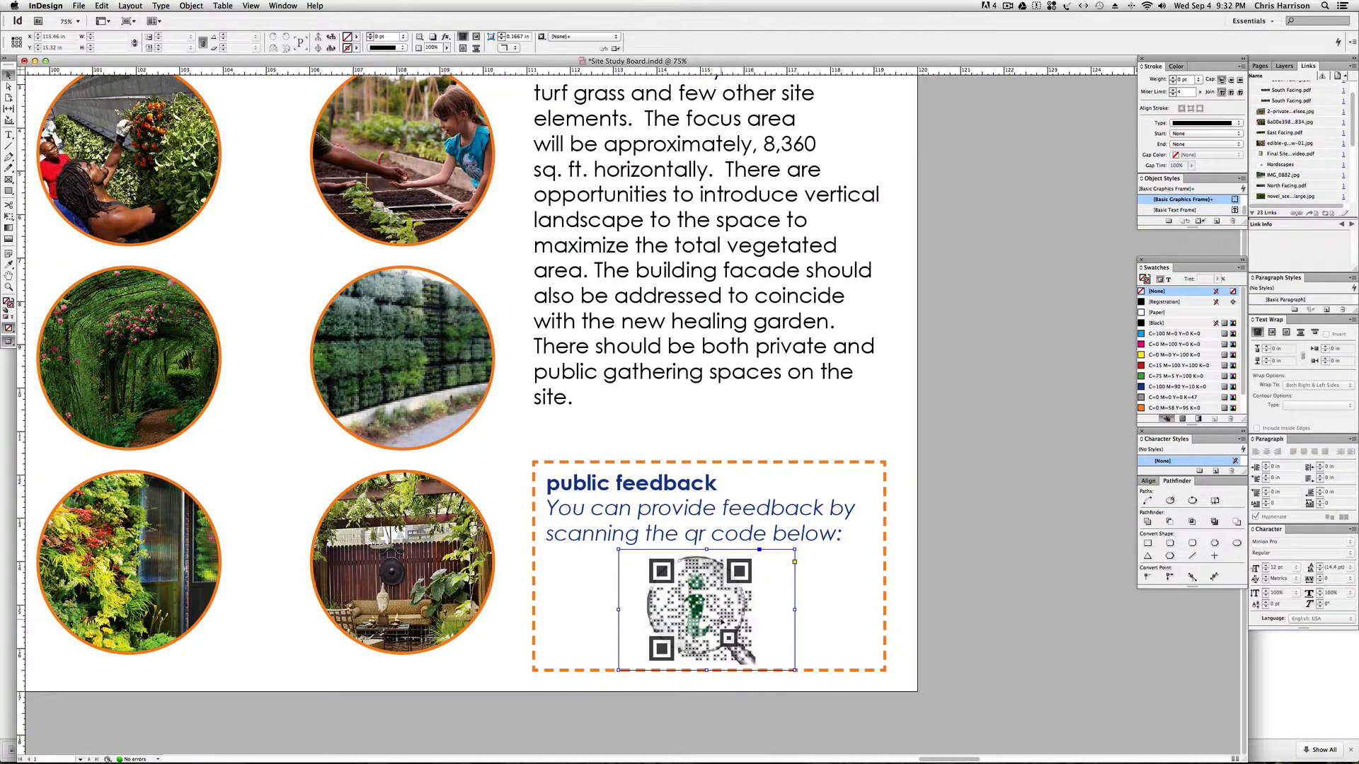
click(1296, 213)
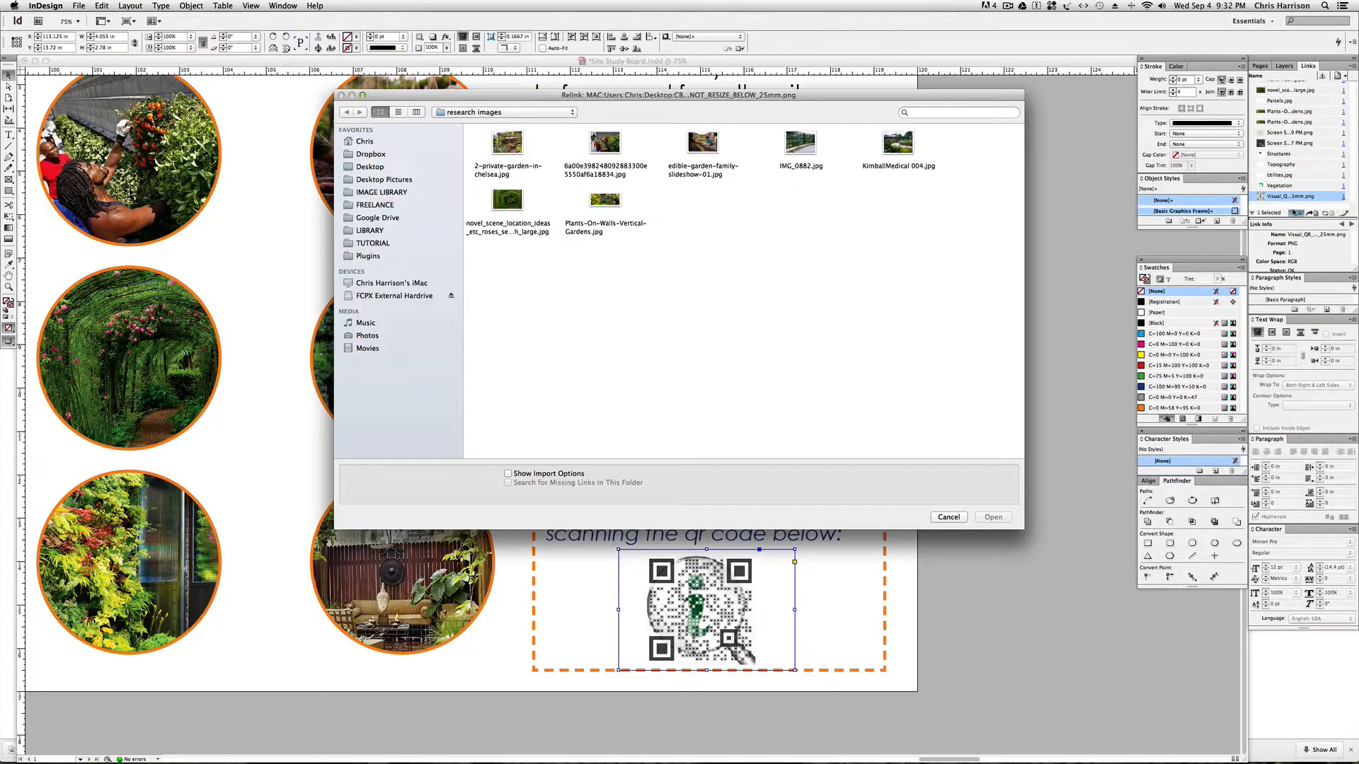
click(391, 167)
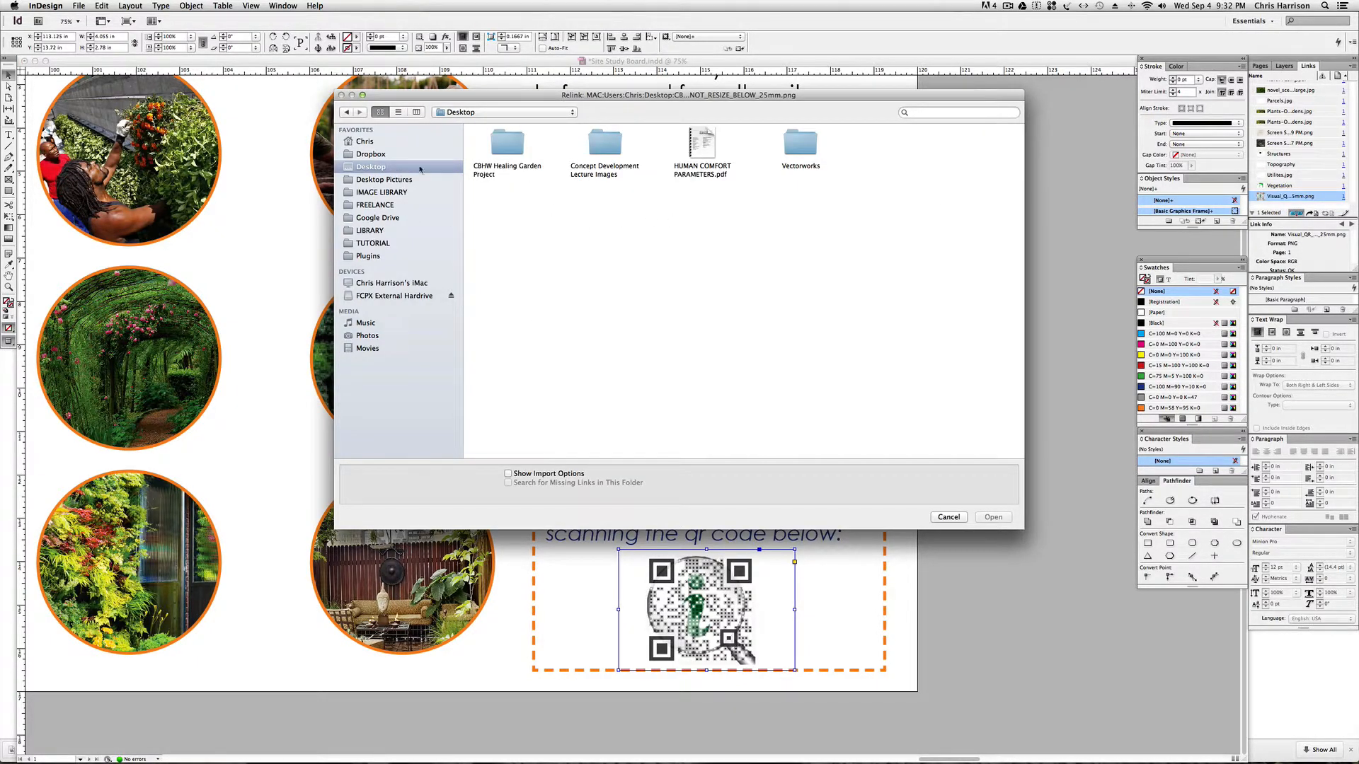
click(367, 142)
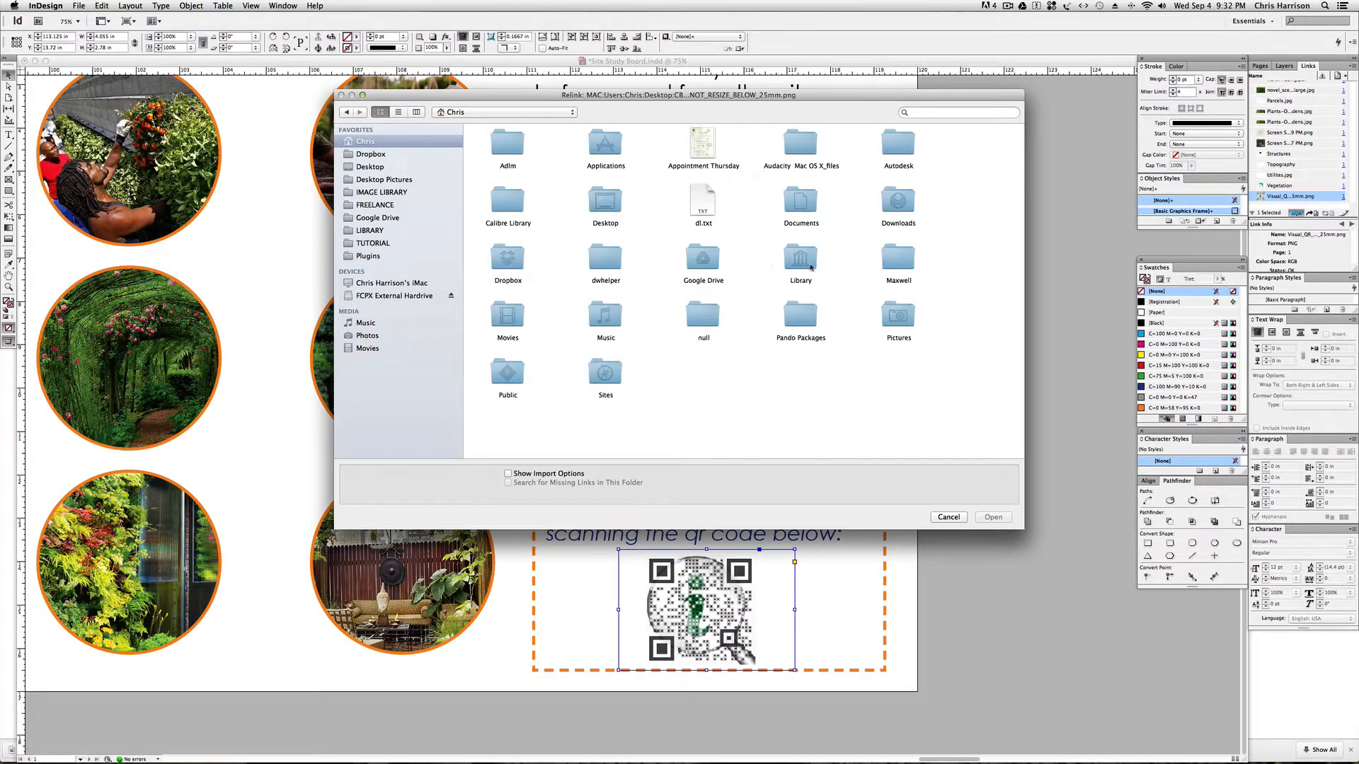
double_click(905, 205)
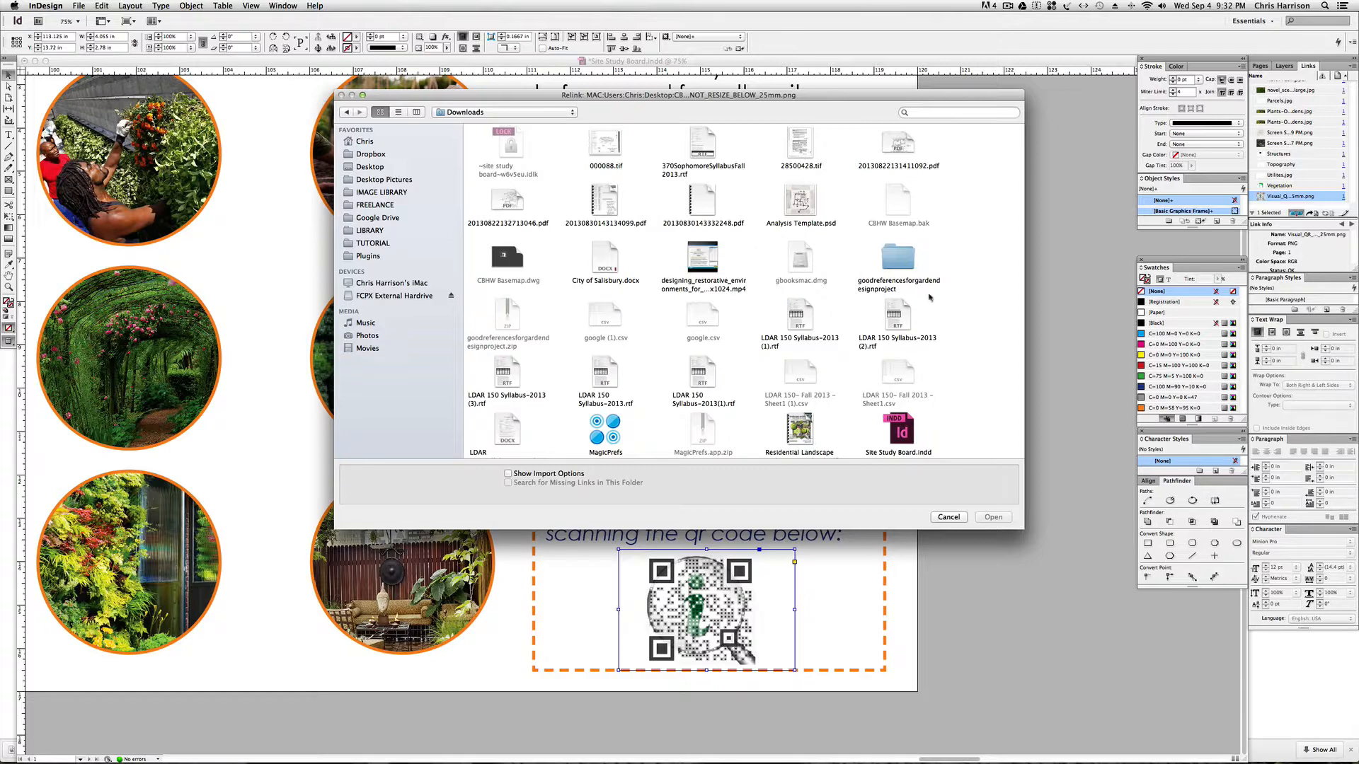
scroll(934, 294, down, 5)
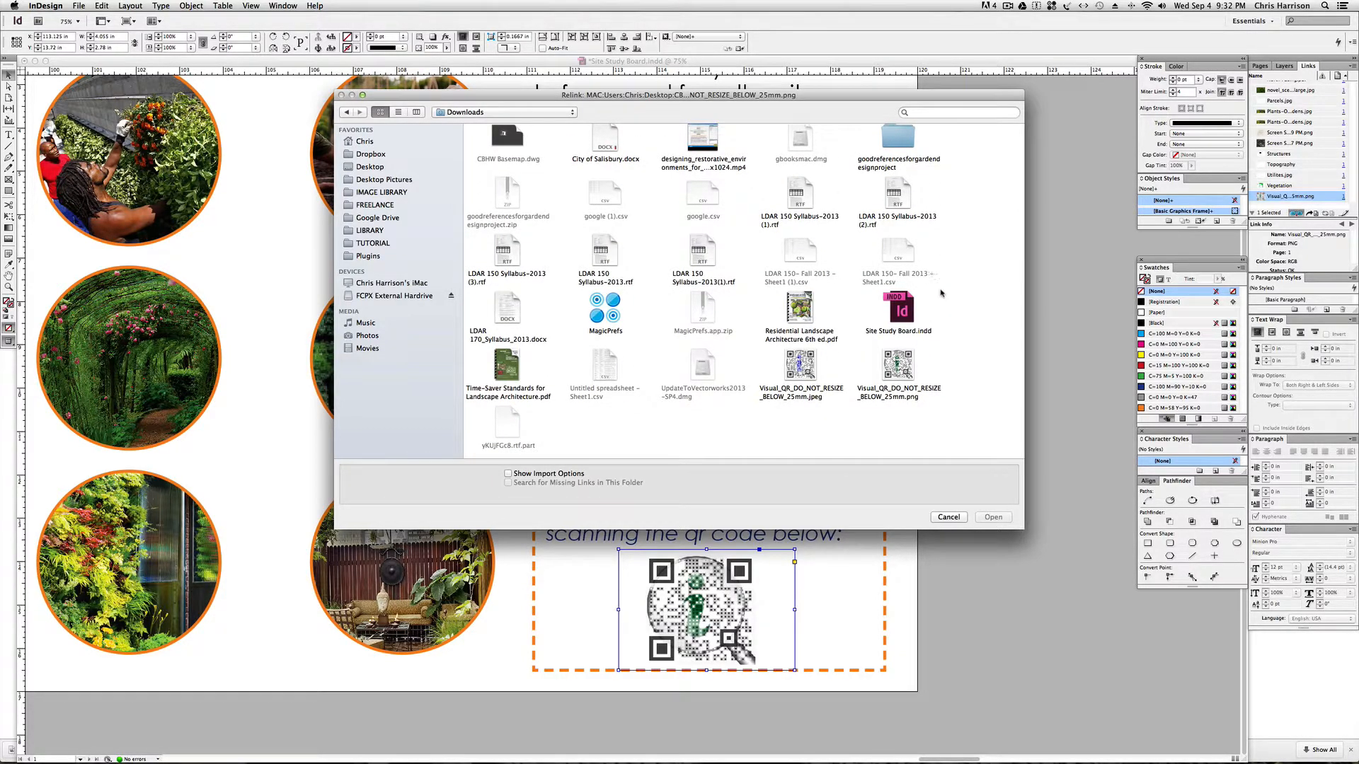
click(791, 362)
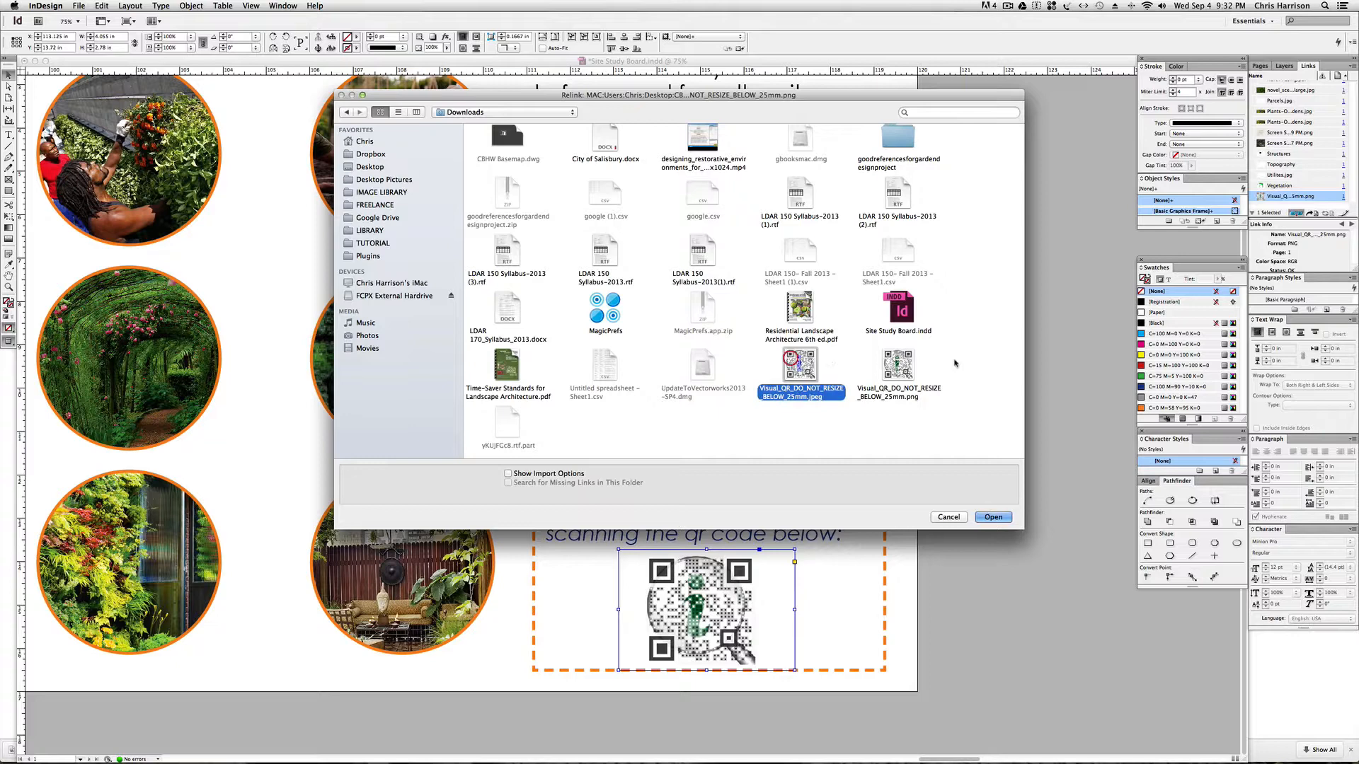
click(994, 517)
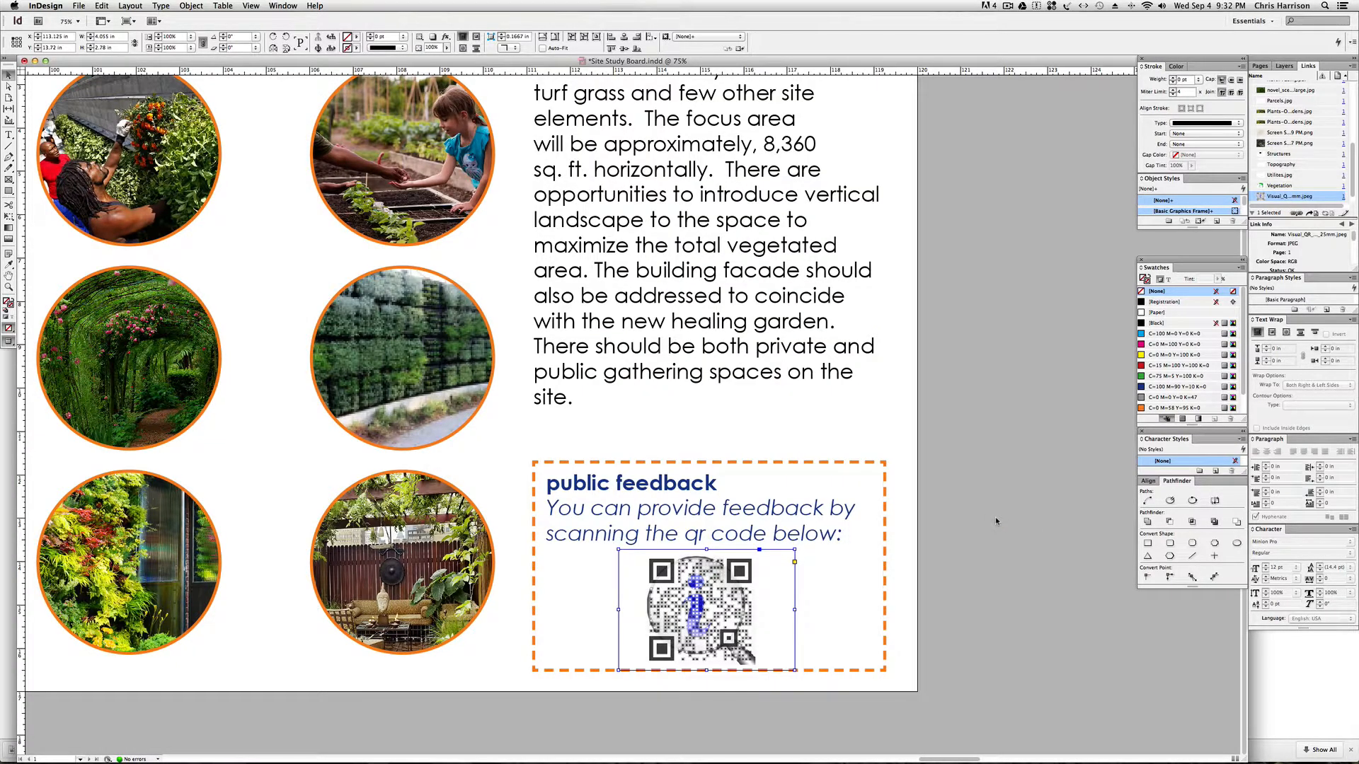
click(995, 516)
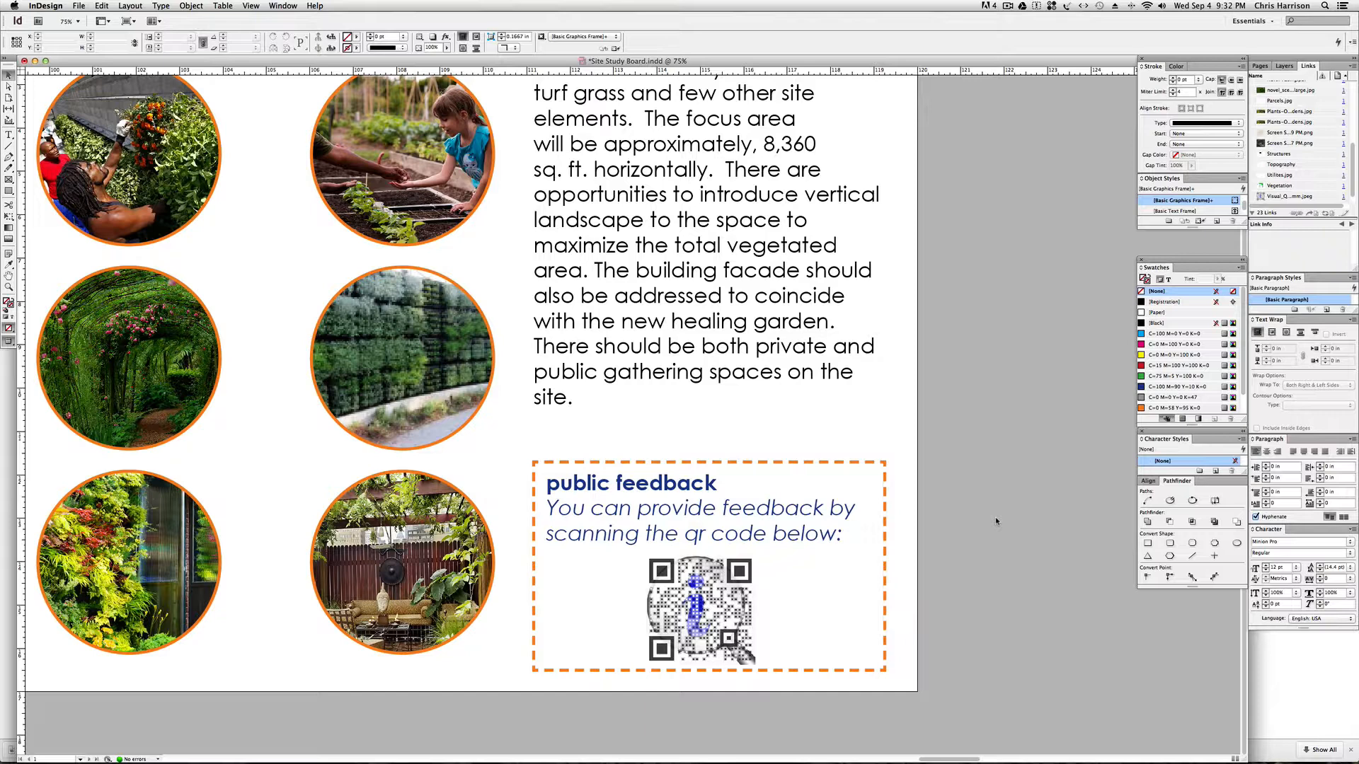
Review the board from the public feedback box back through the precedent imagery and basemap to the north facing site photos.
key(XF86AudioLowerVolume)
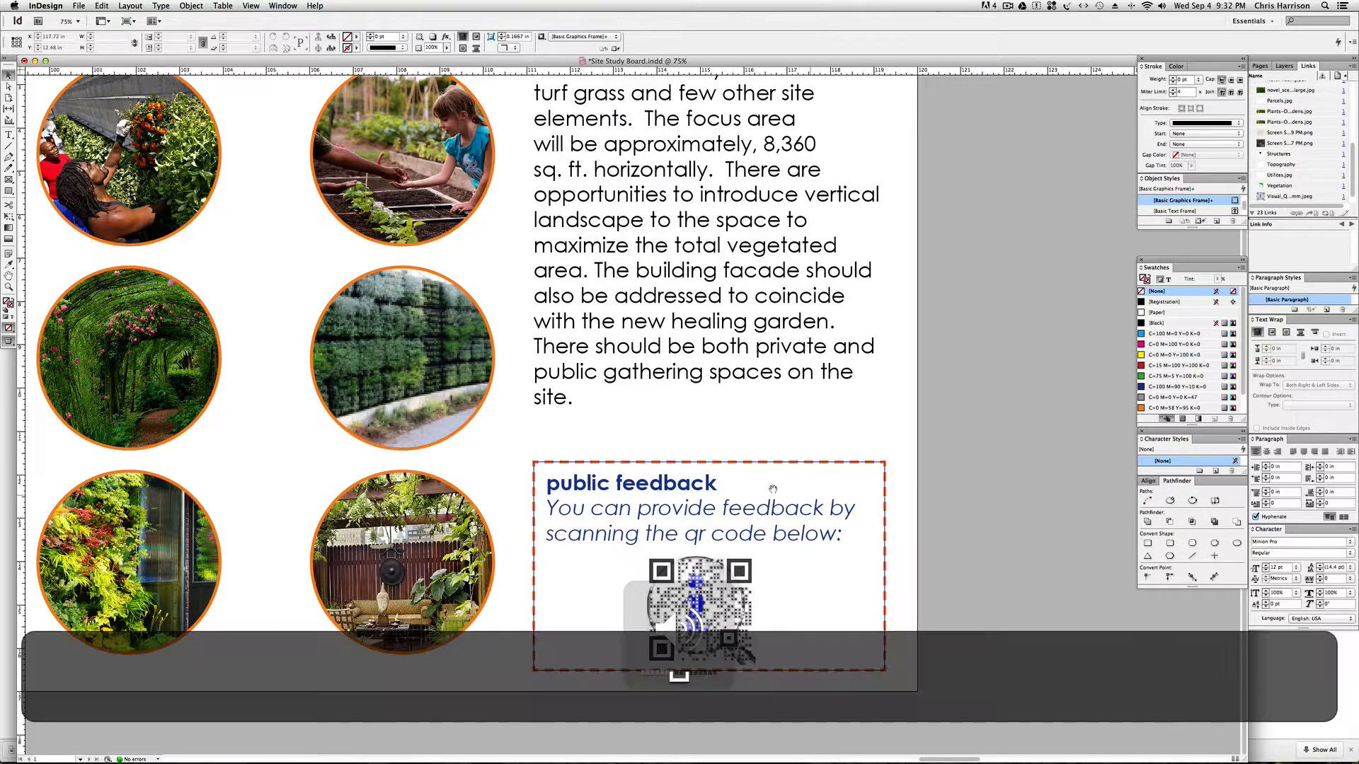
key(super+minus)
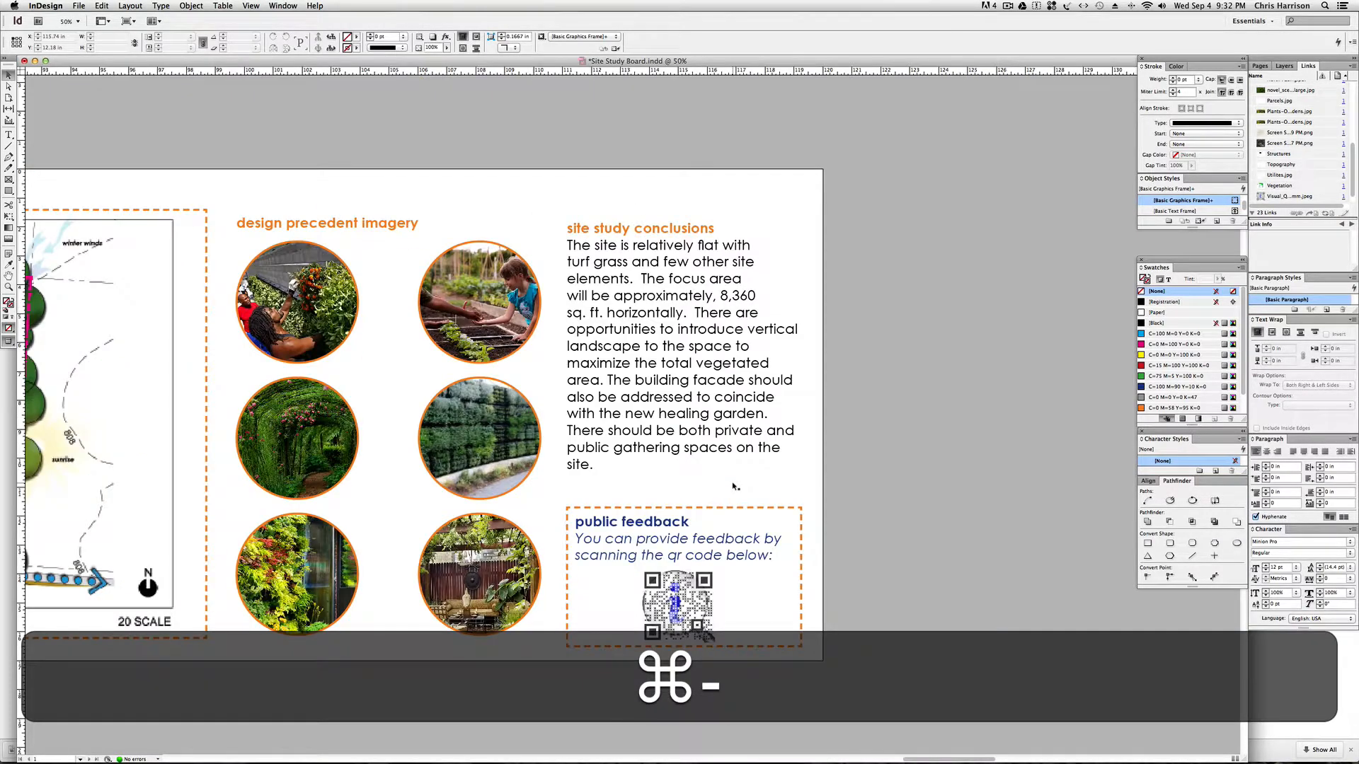
drag(401, 420, 796, 416)
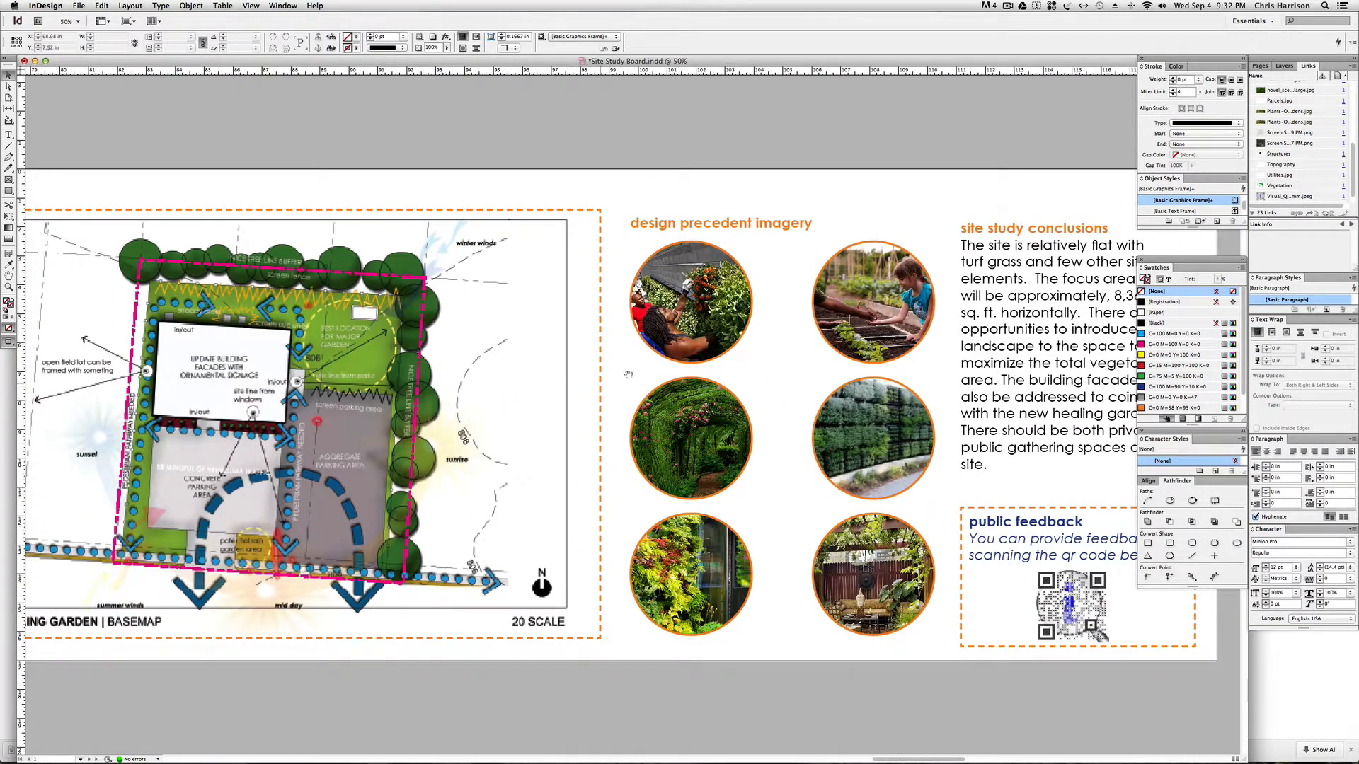
drag(746, 362, 610, 364)
mouse_move(700, 363)
mouse_down()
mouse_move(598, 359)
mouse_move(677, 355)
mouse_up()
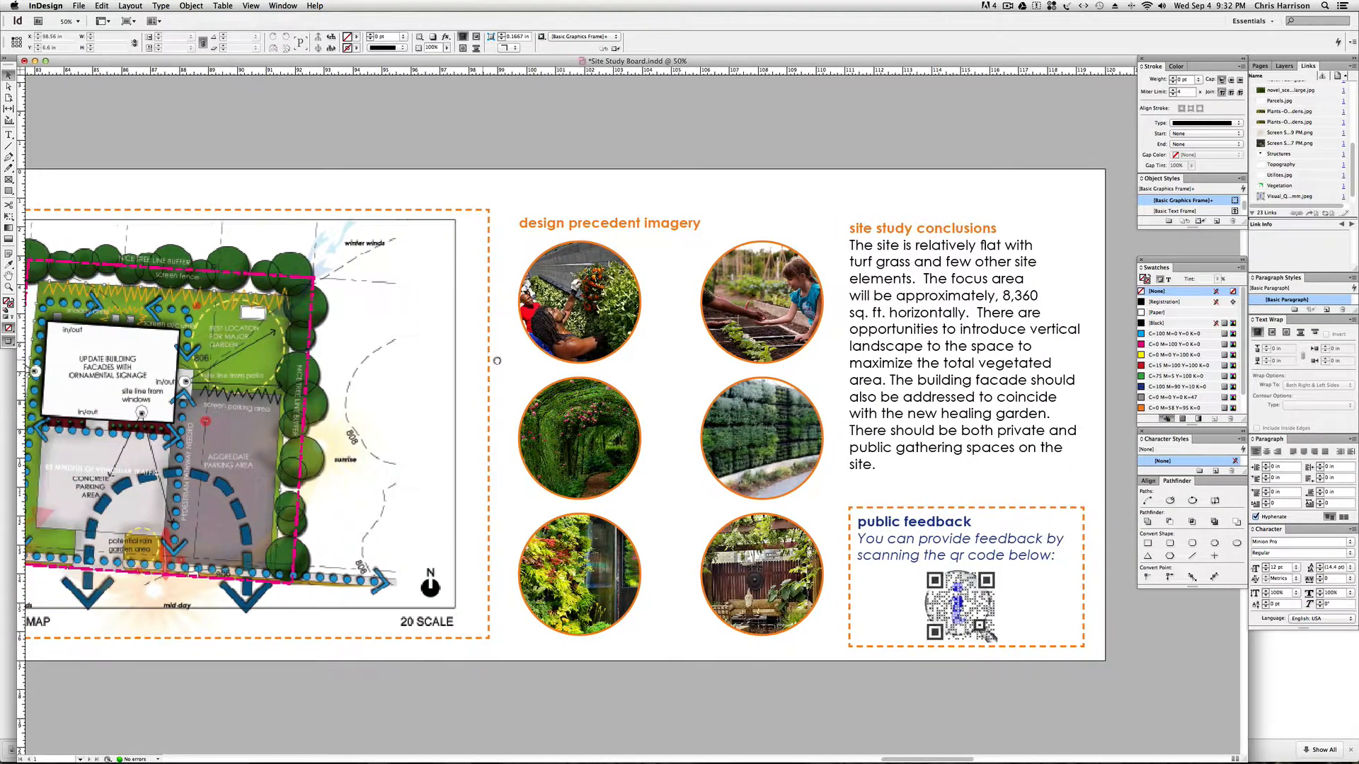
drag(497, 361, 798, 369)
drag(413, 391, 581, 397)
drag(470, 393, 559, 394)
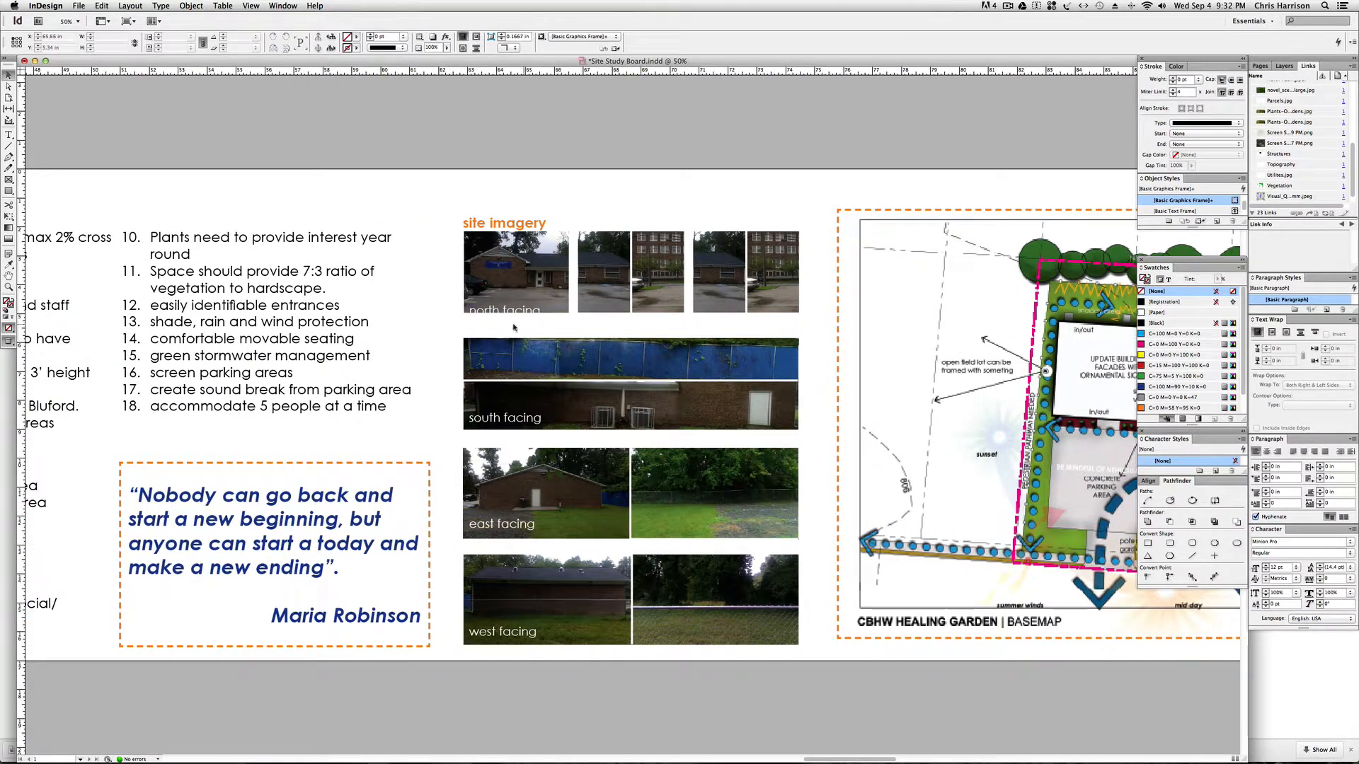
drag(514, 327, 617, 303)
click(615, 271)
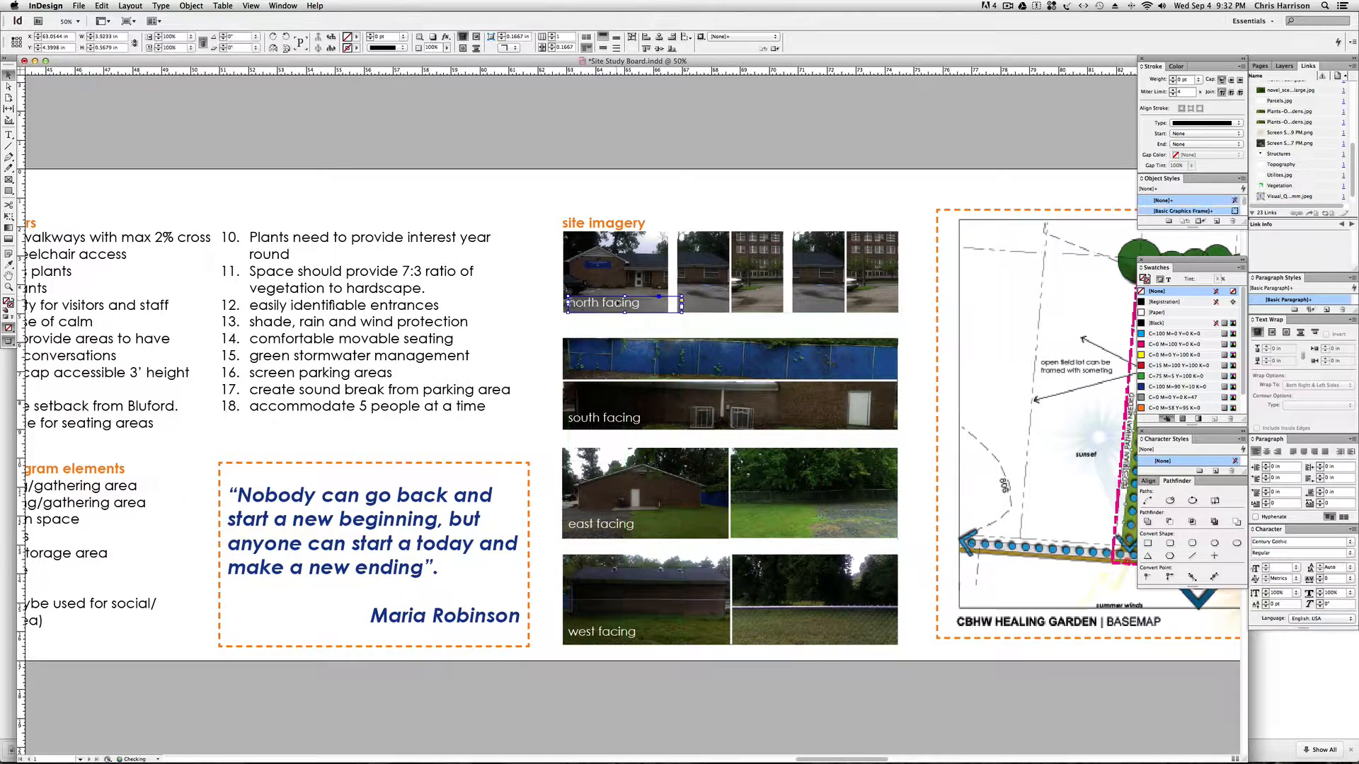
click(616, 320)
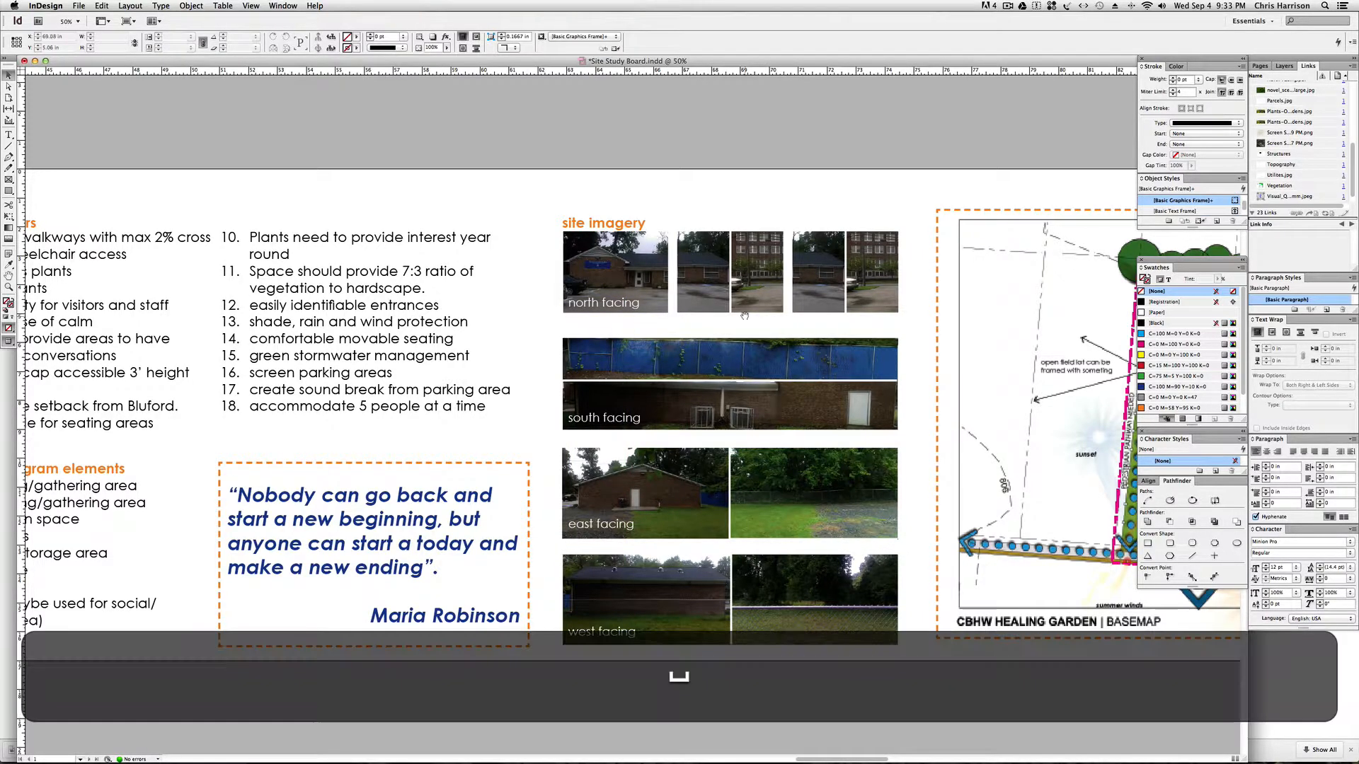
Check the design parameters, stakeholders, program elements and quote sections, and return to the healing garden basemap.
drag(739, 320, 671, 322)
drag(487, 322, 741, 330)
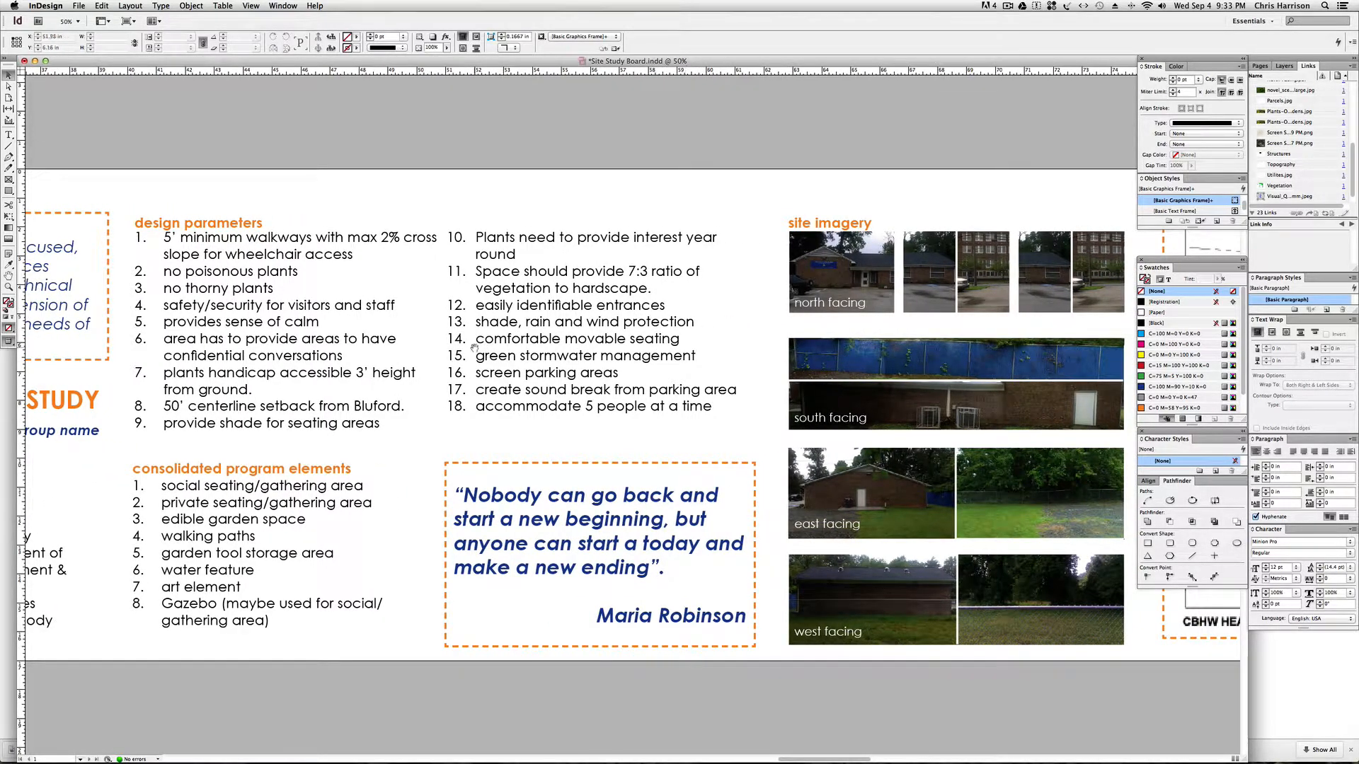
drag(486, 347, 696, 354)
drag(349, 366, 589, 366)
drag(391, 381, 468, 383)
drag(563, 383, 266, 388)
drag(448, 392, 348, 400)
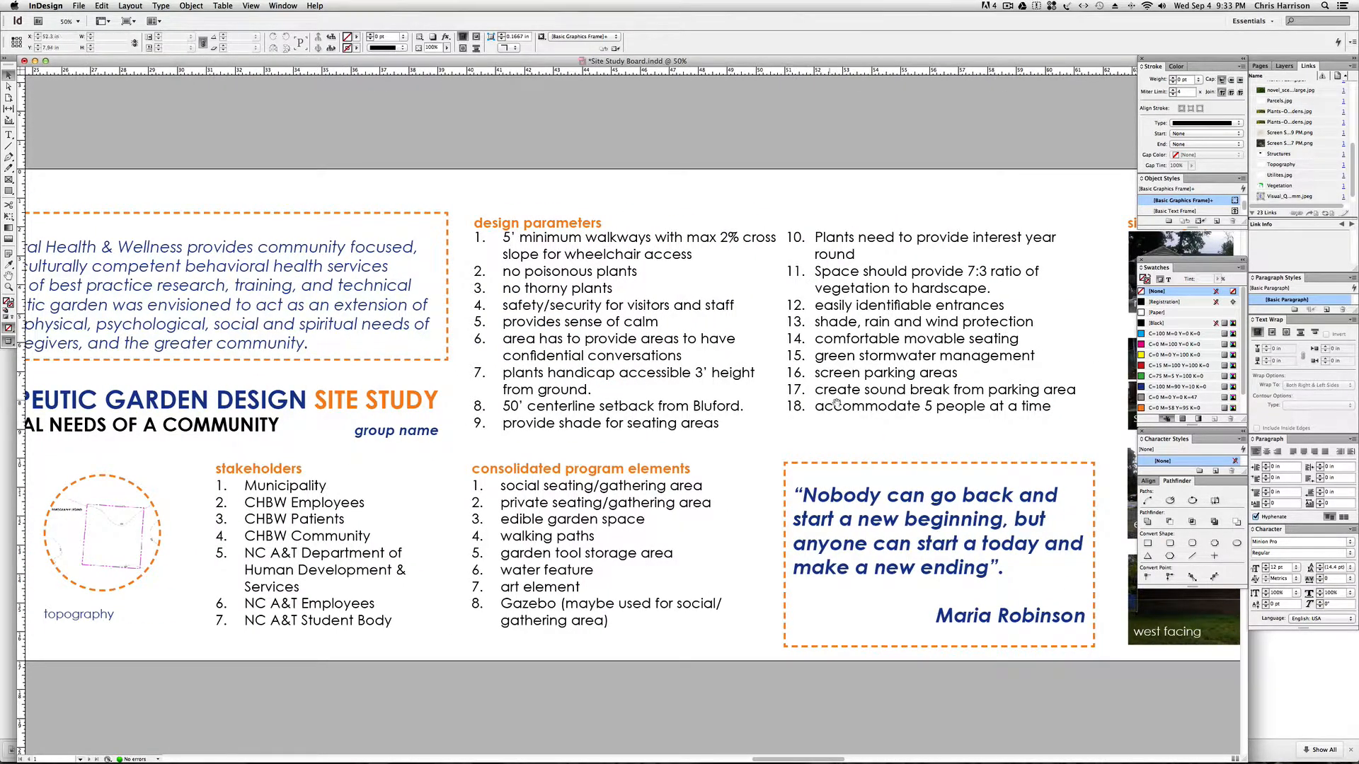
drag(861, 415, 540, 412)
drag(723, 409, 467, 406)
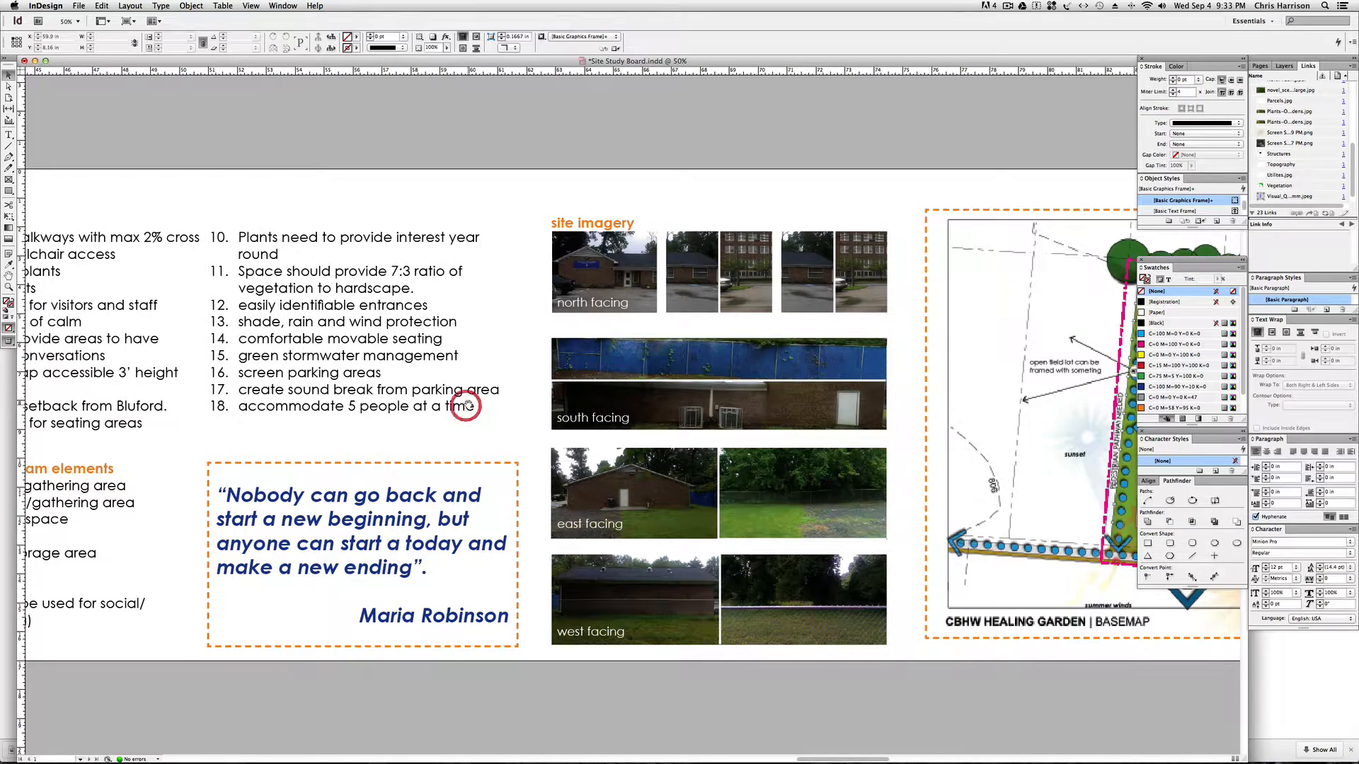
drag(616, 400, 477, 400)
drag(832, 402, 574, 404)
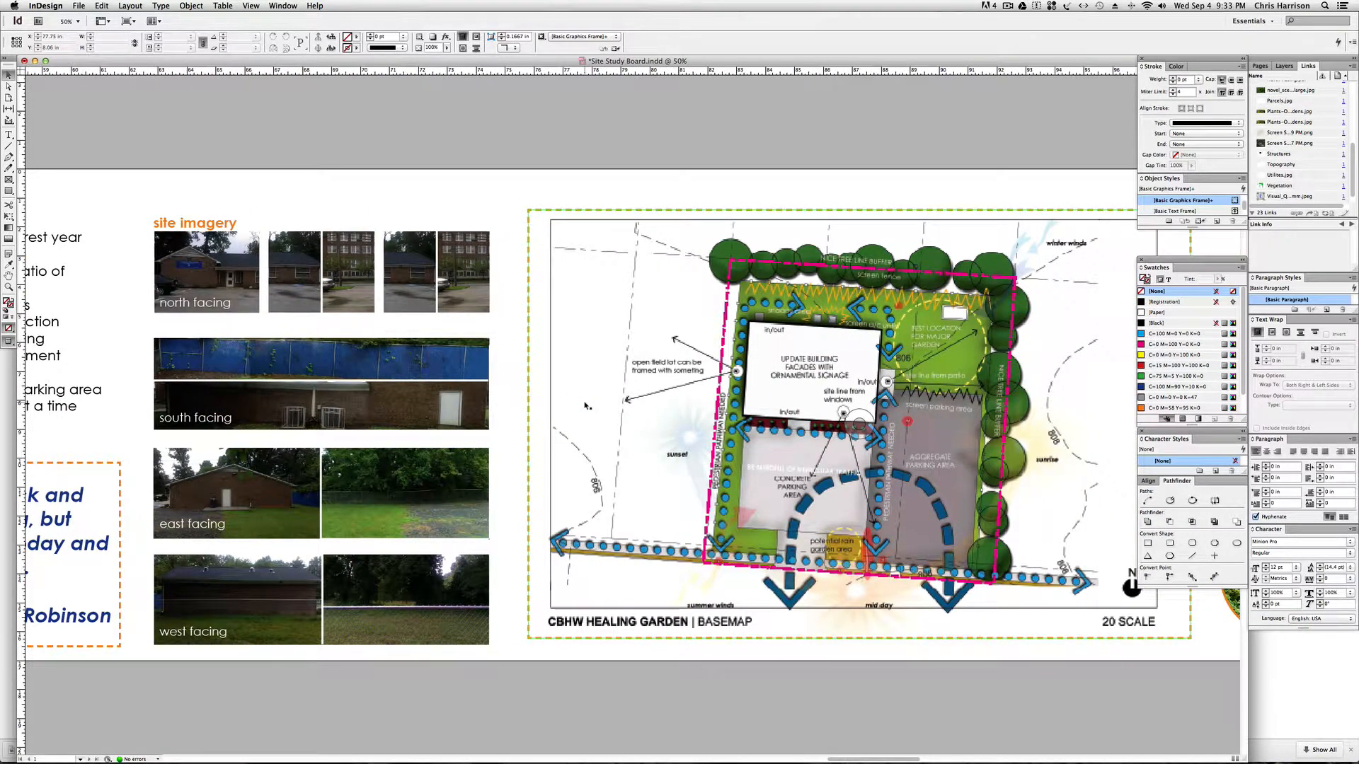
Examine the overall board layout, the area around the public feedback box, and the basemap beside the site imagery.
key(super+minus)
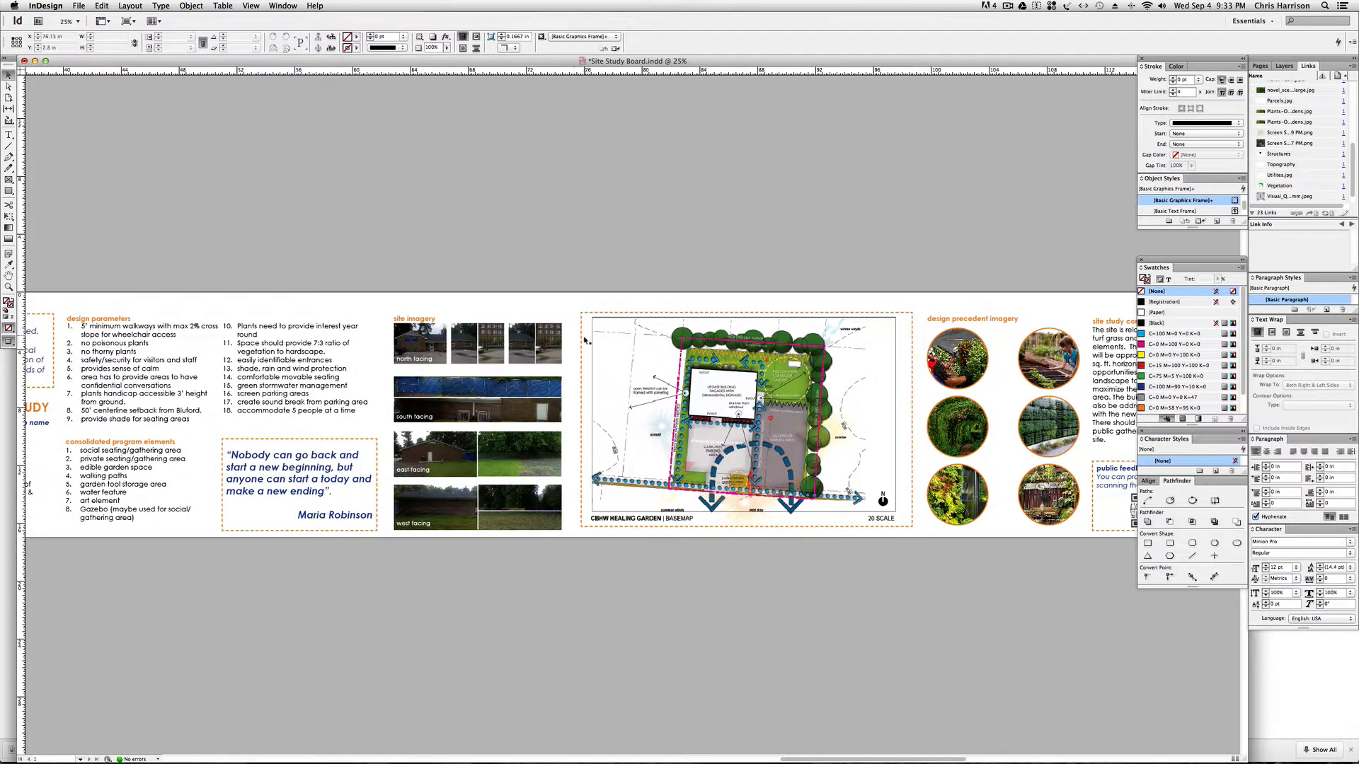
key(space)
drag(547, 309, 476, 305)
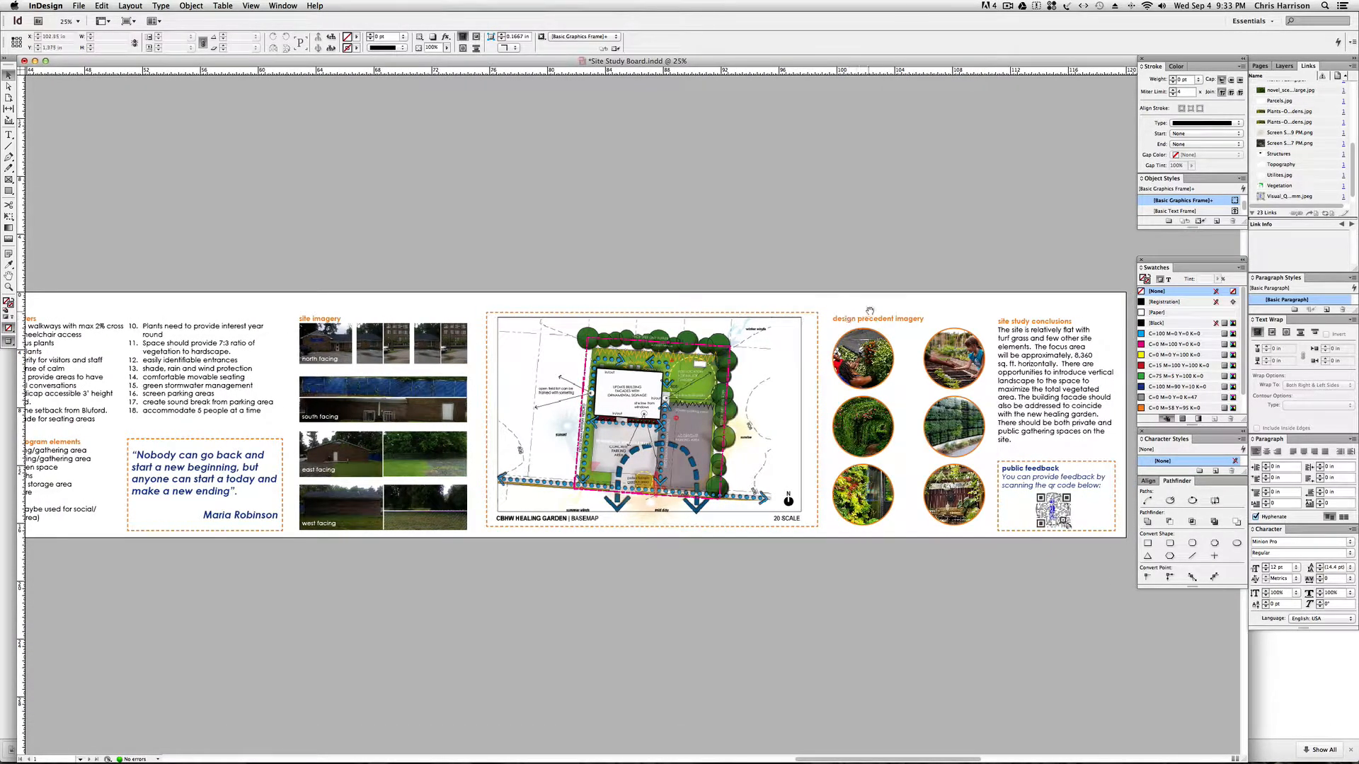
scroll(869, 310, right, 3)
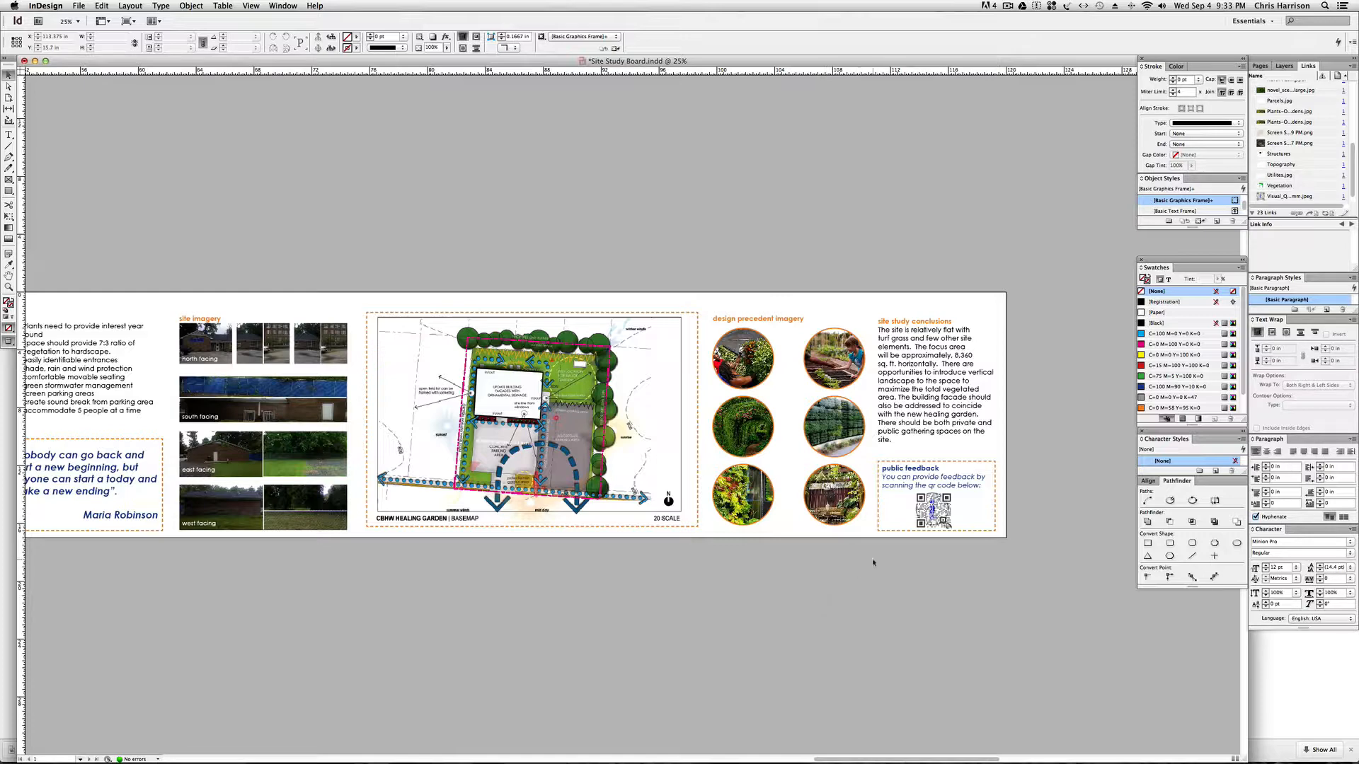
key(super+equal)
key(space)
drag(887, 524, 538, 524)
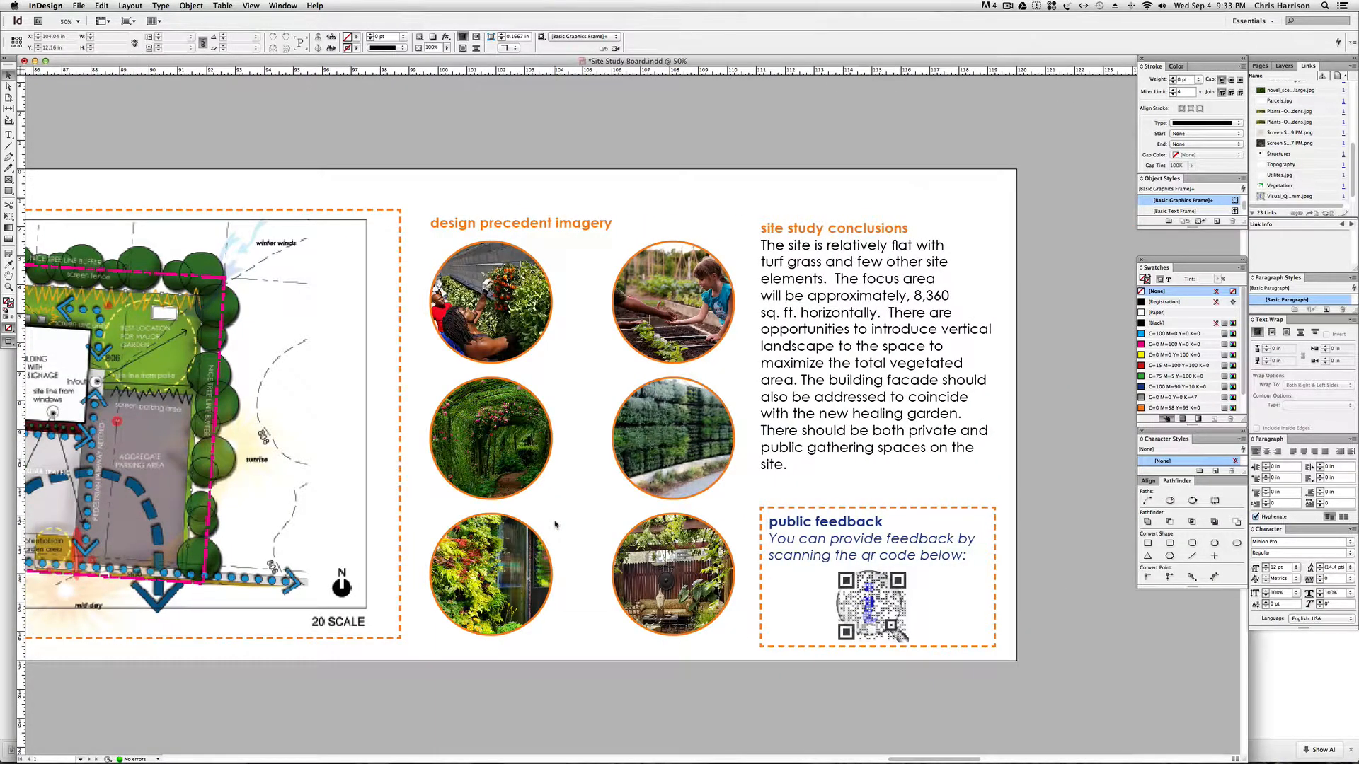
scroll(553, 524, left, 10)
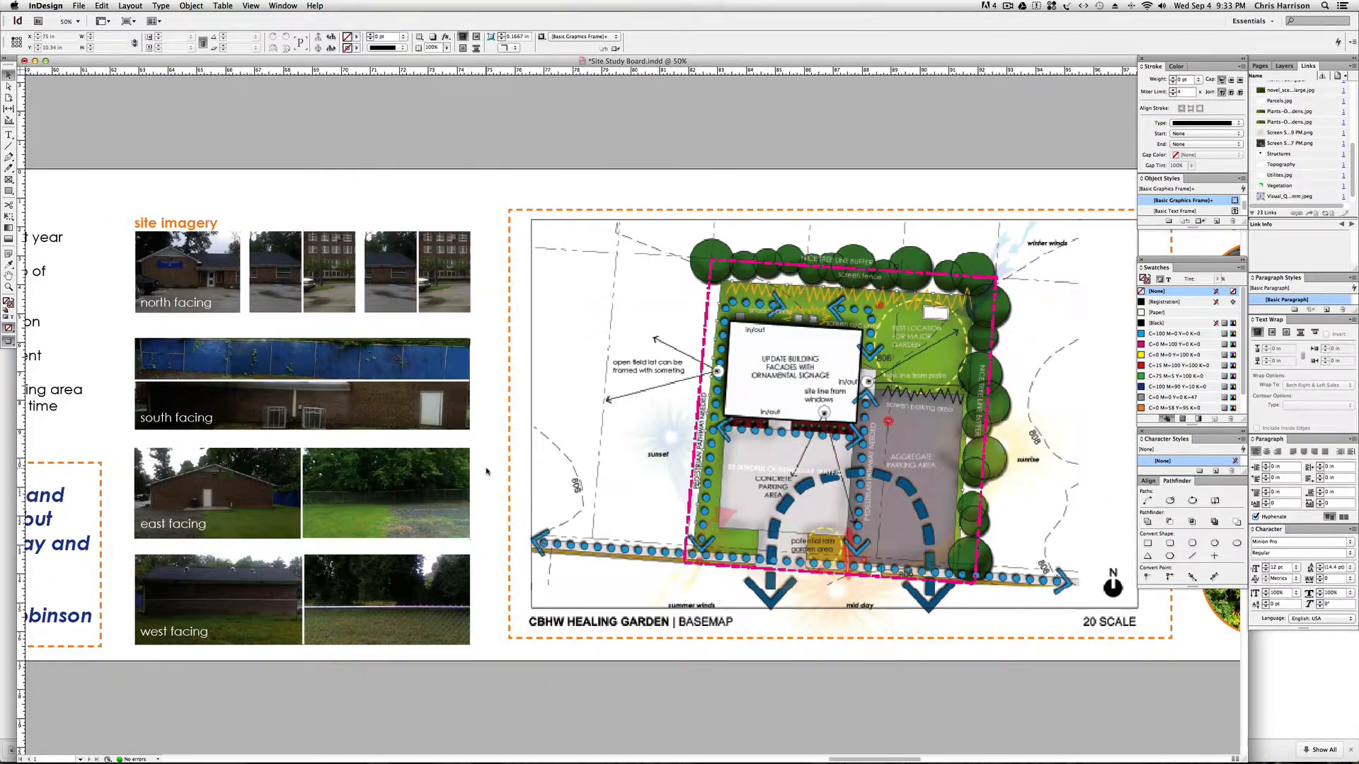
Export the board to the Desktop as a PDF named Site Study Board using the Press Quality preset.
click(79, 6)
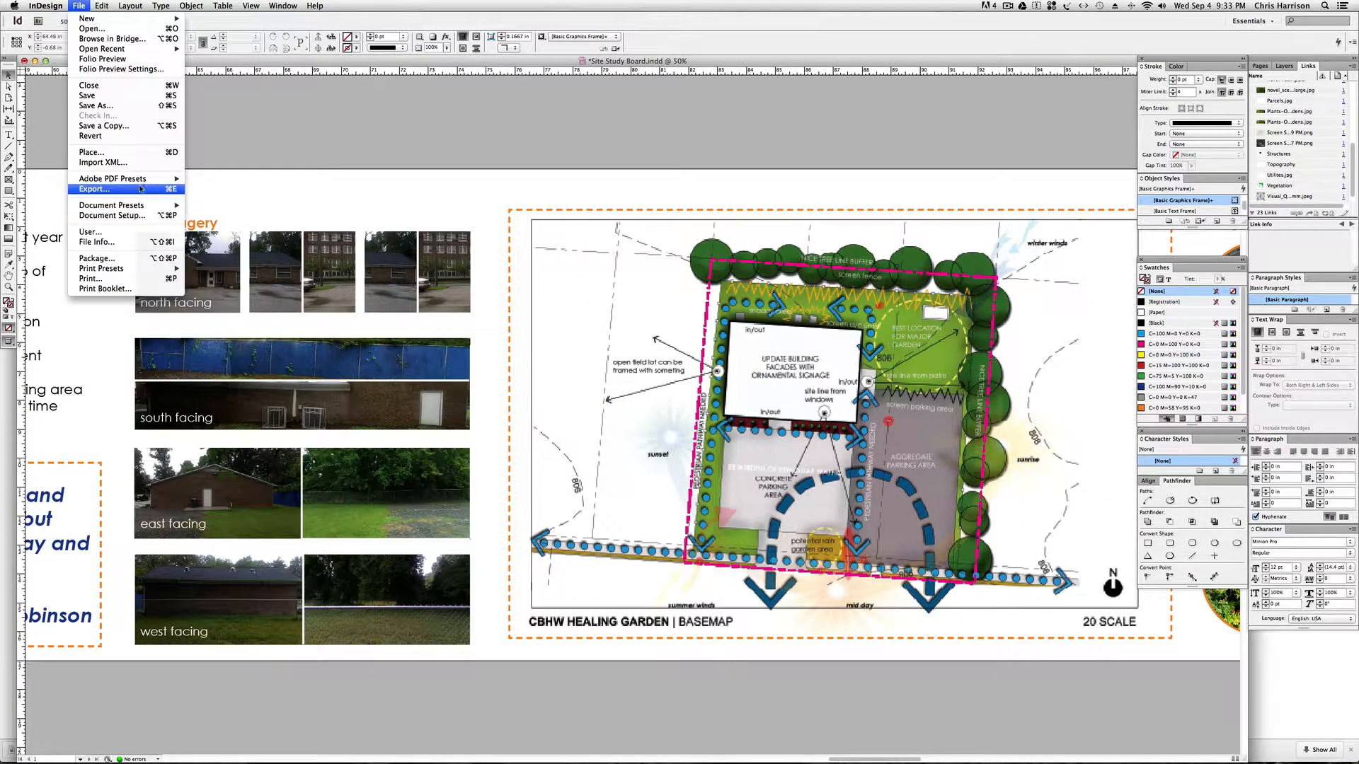
mouse_move(148, 182)
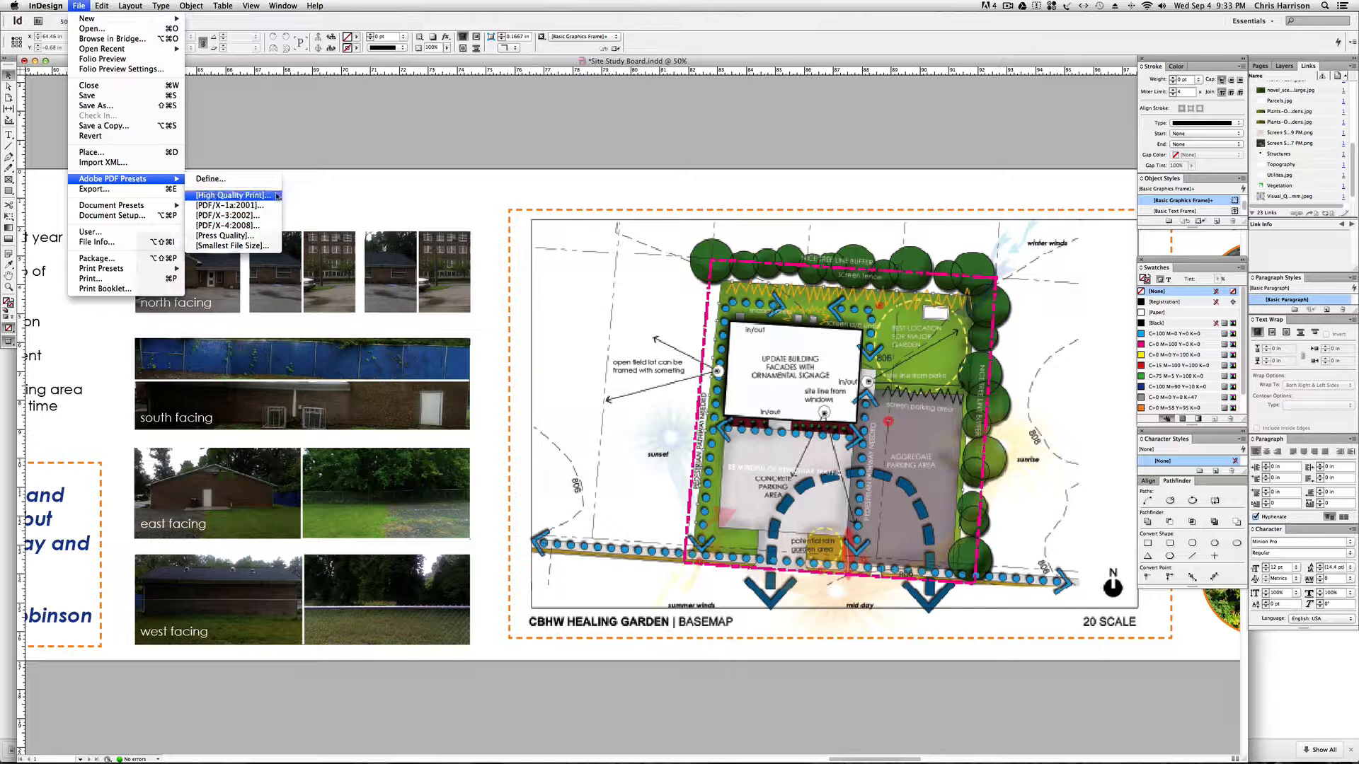
click(252, 236)
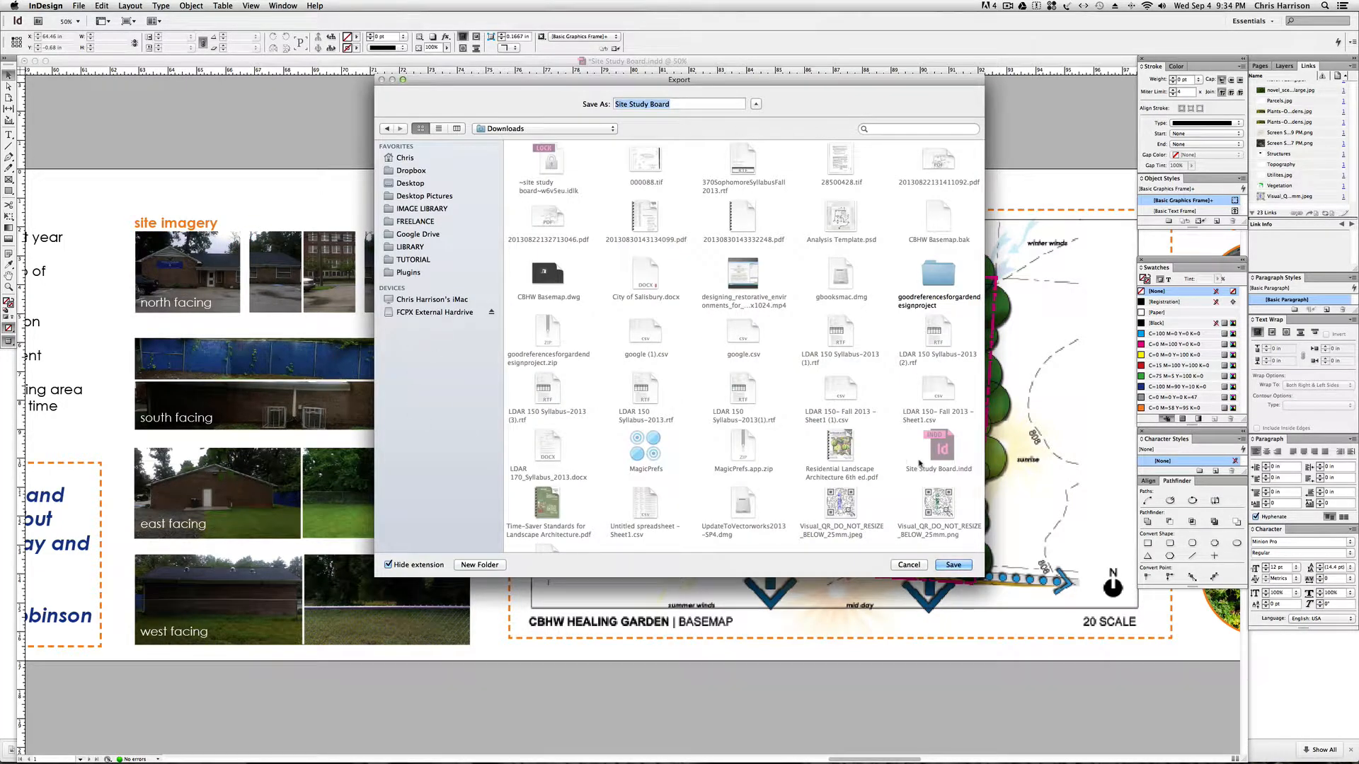
click(407, 181)
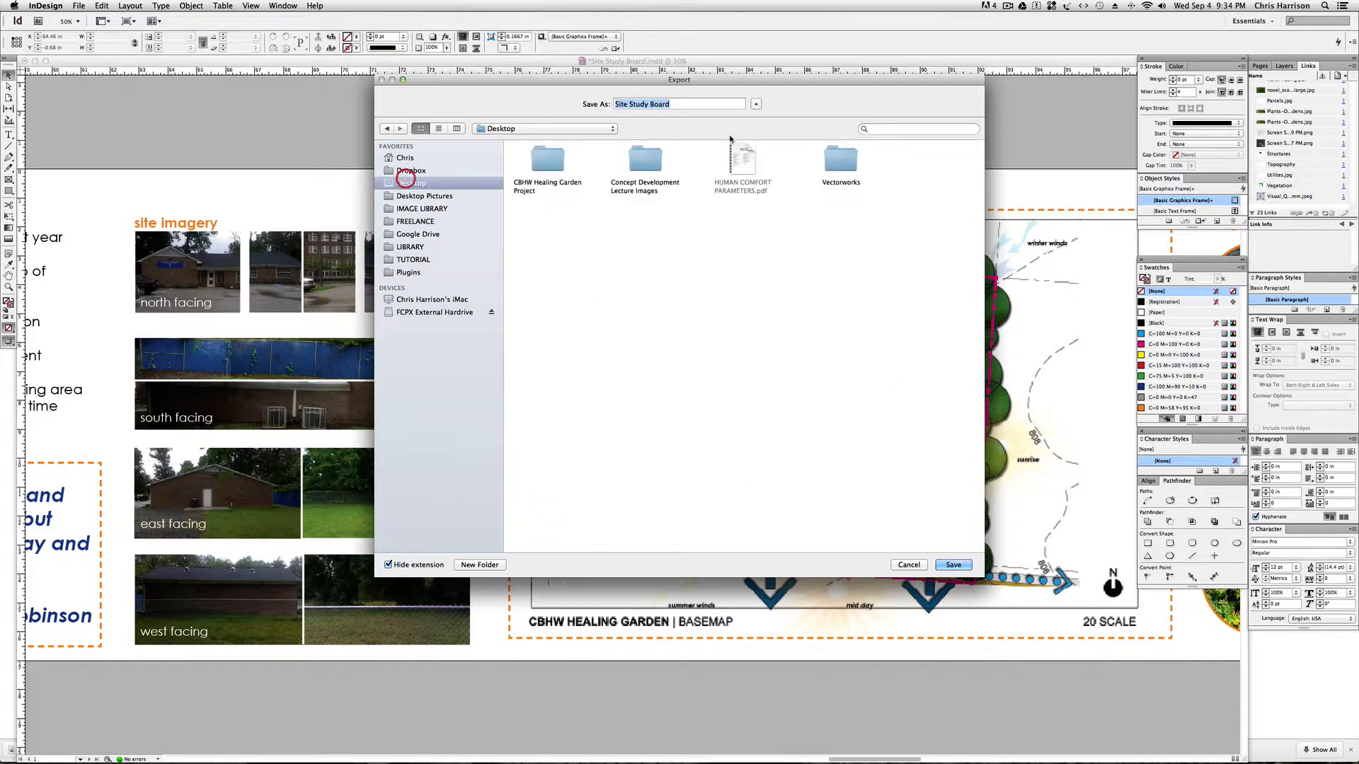
click(954, 565)
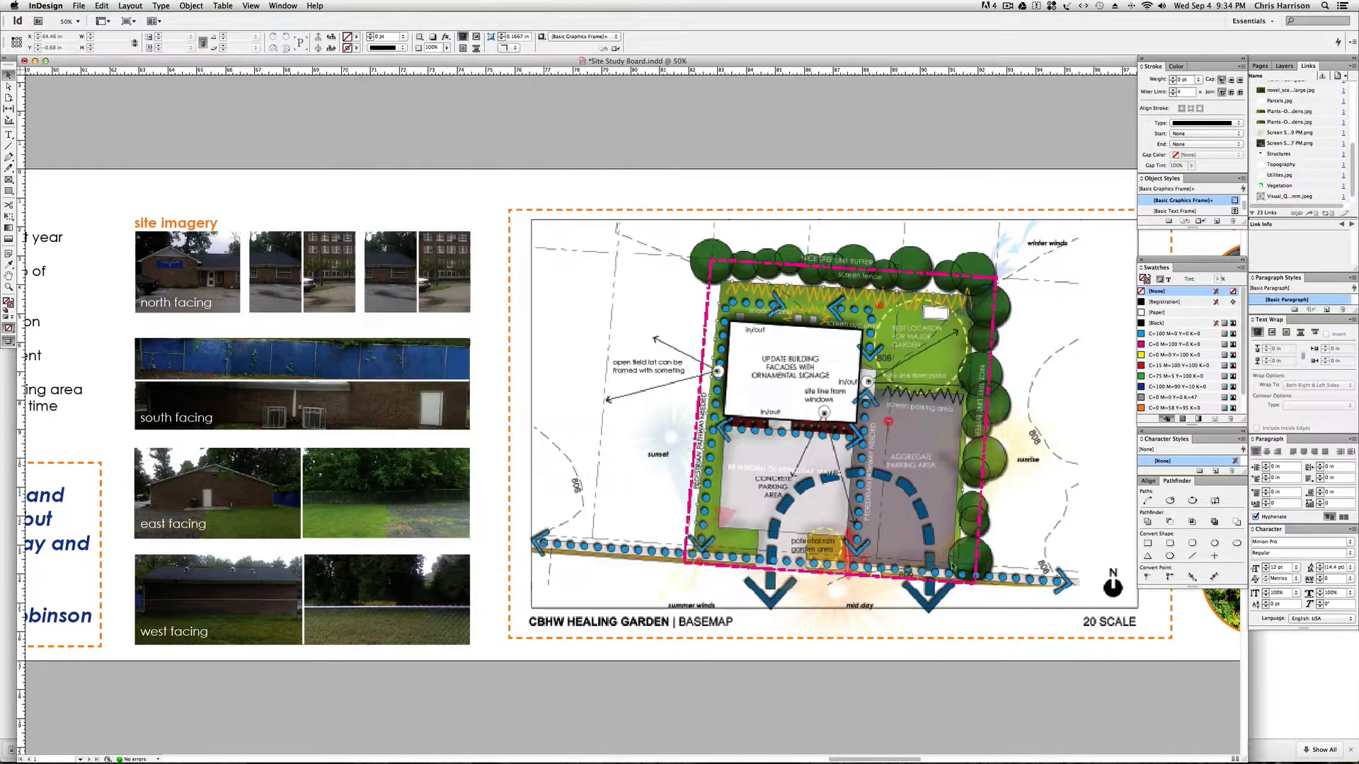
click(847, 547)
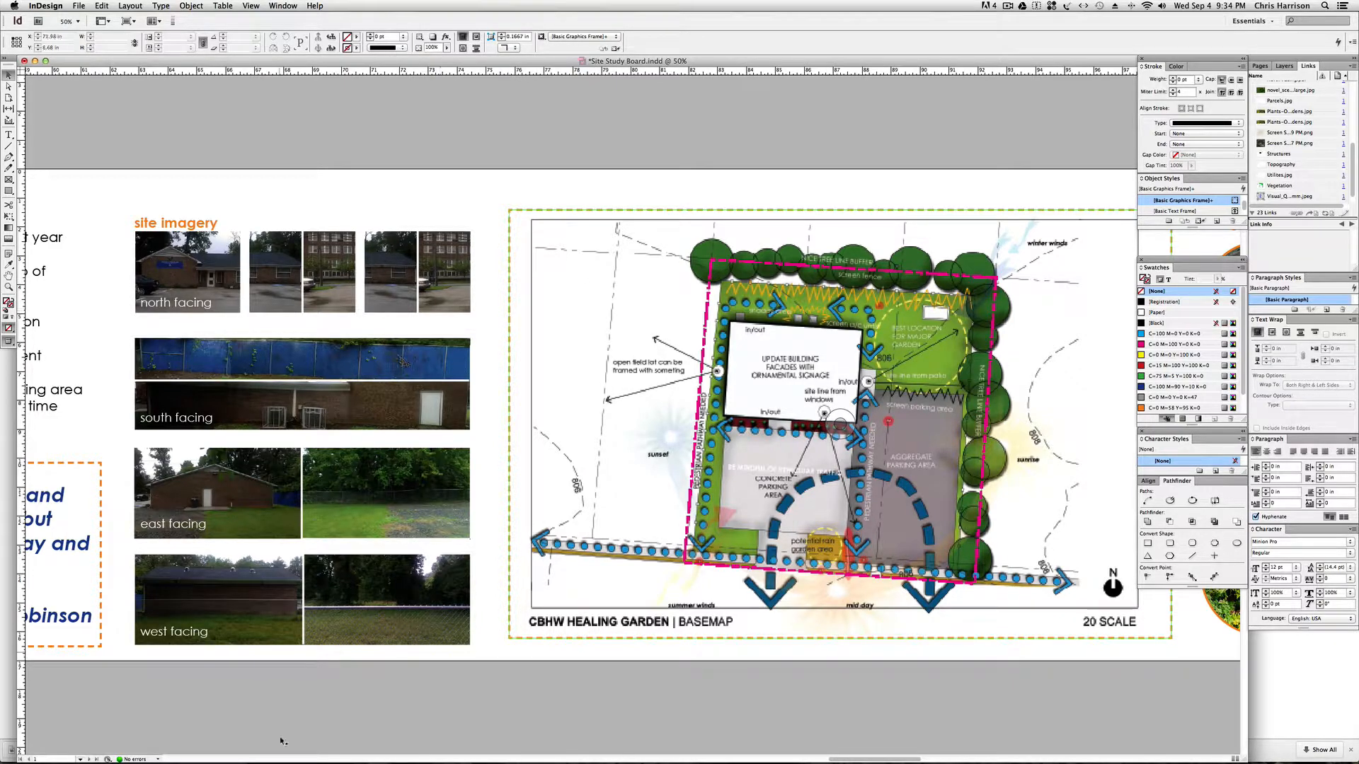
Switch to Google Drive in Chrome and open the ASSIGNMENTS folder under LDAR 370's 2013-2014 folder.
mouse_move(283, 754)
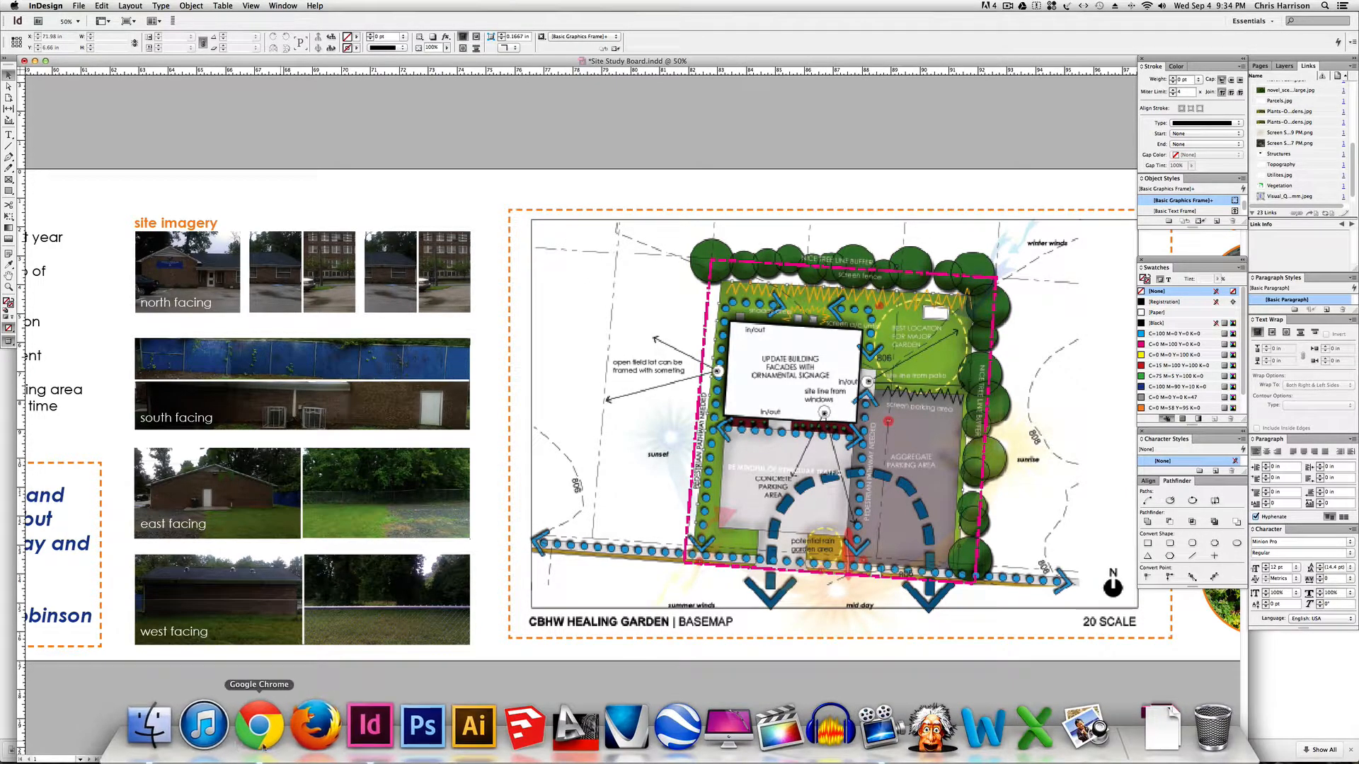
click(261, 745)
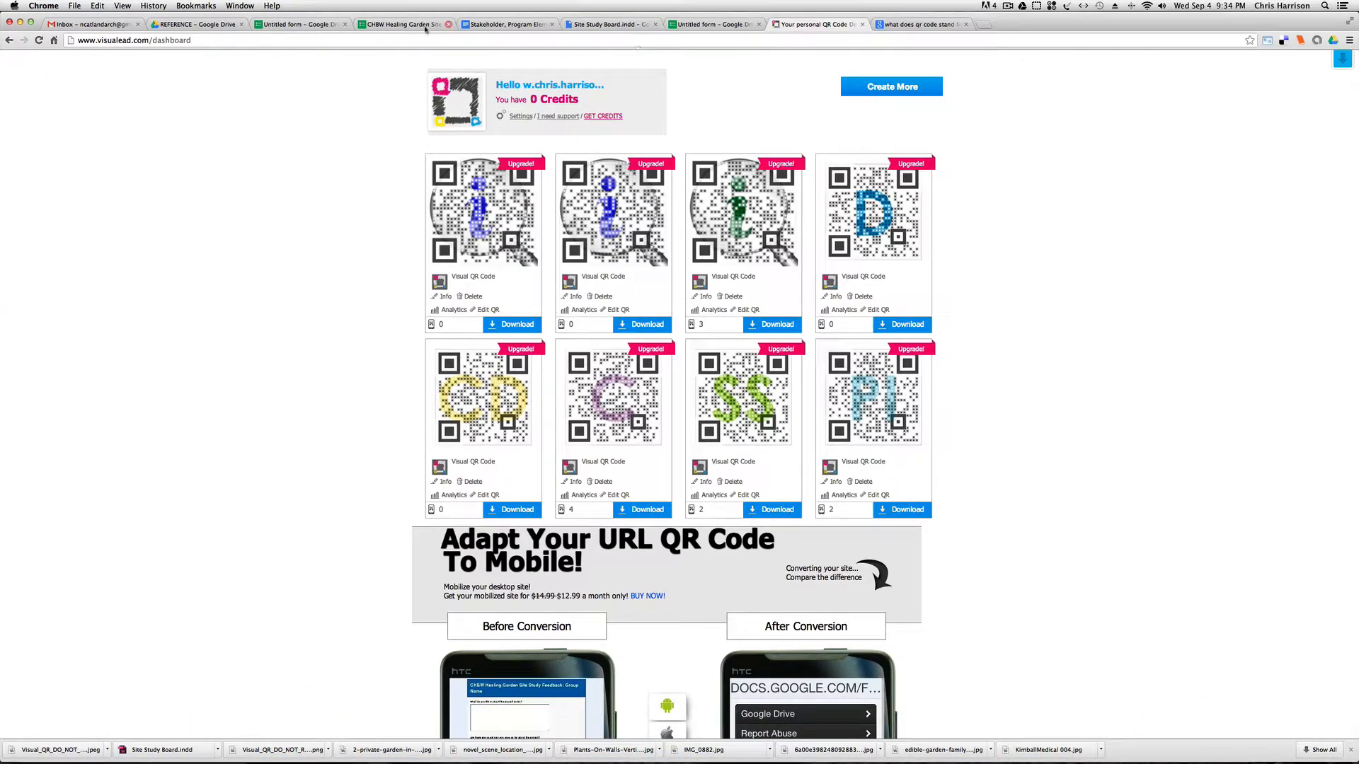
click(205, 24)
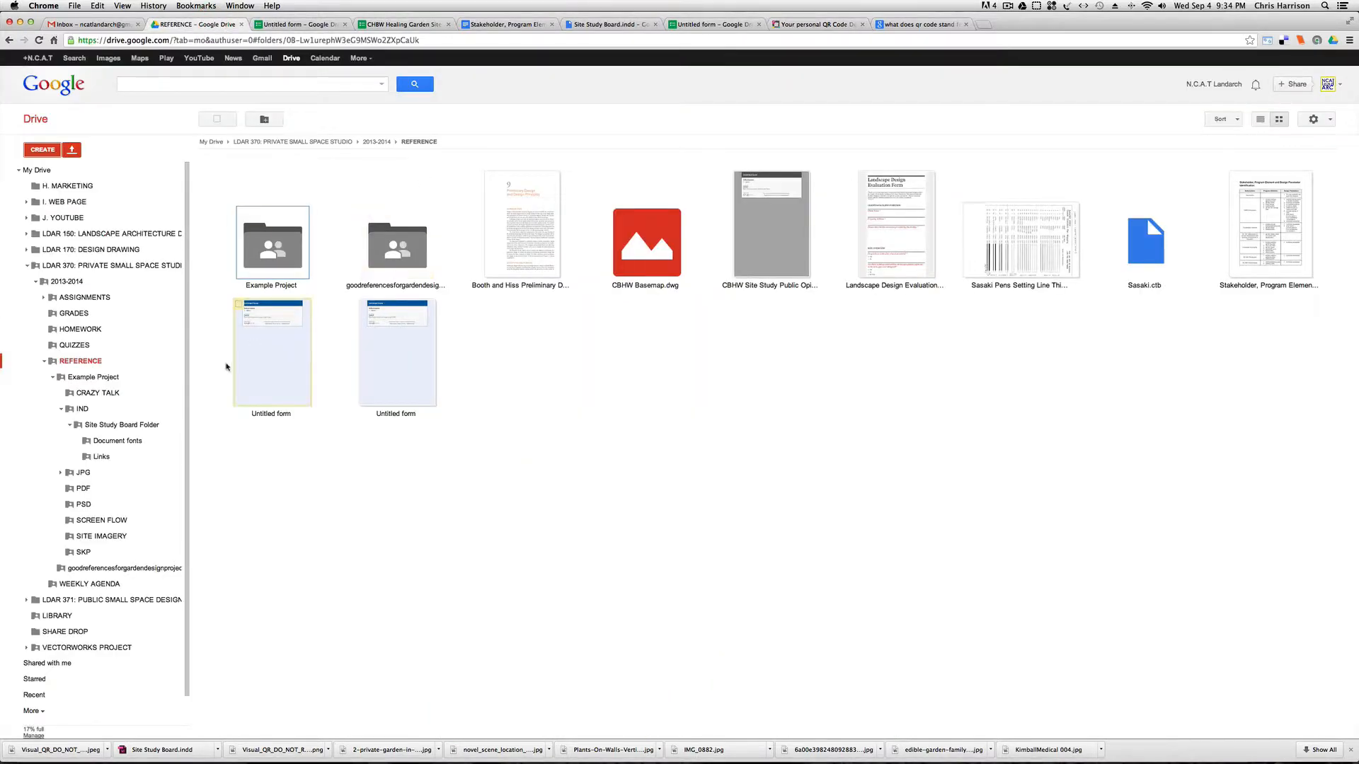
click(89, 297)
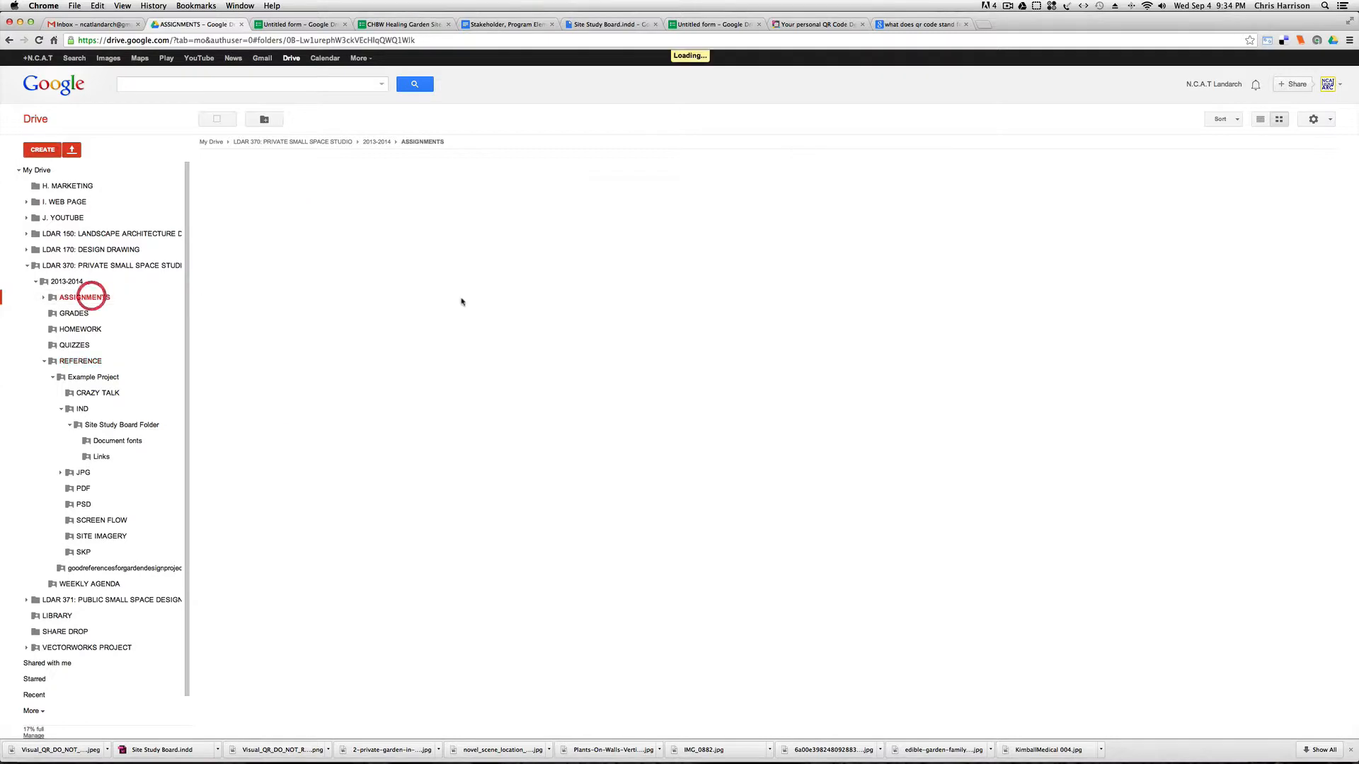
Open the fourth student group's folder inside PROJECT 1's LDAR 370 Assignment 1 (Site Study) folder.
double_click(420, 245)
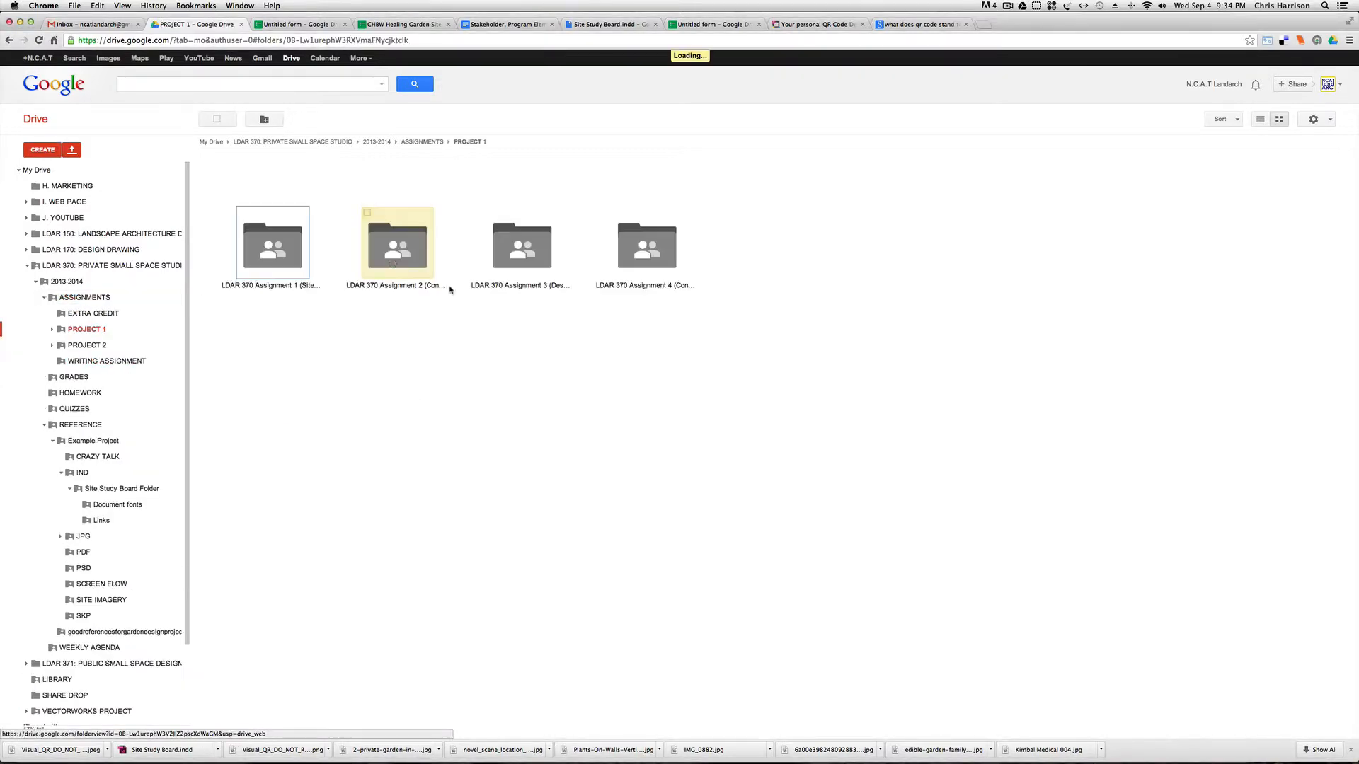
double_click(276, 251)
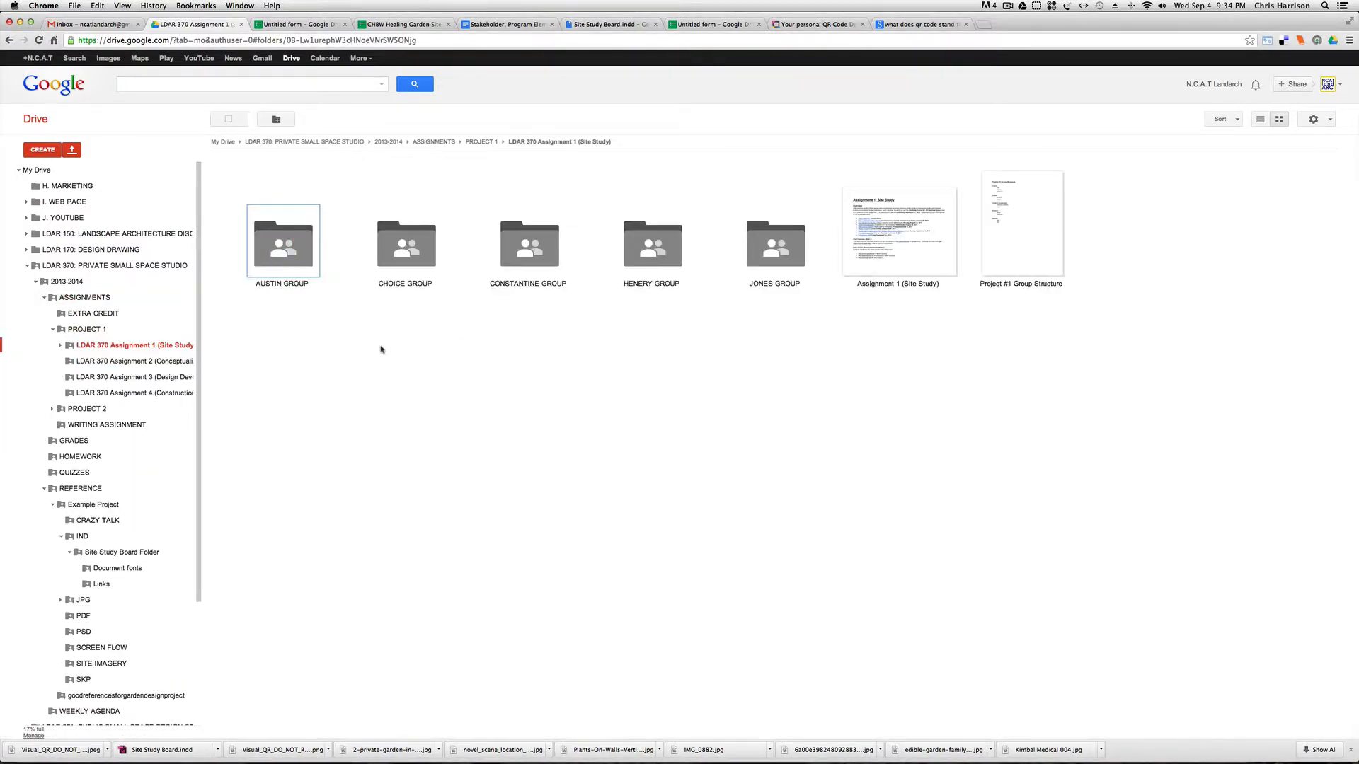
double_click(641, 255)
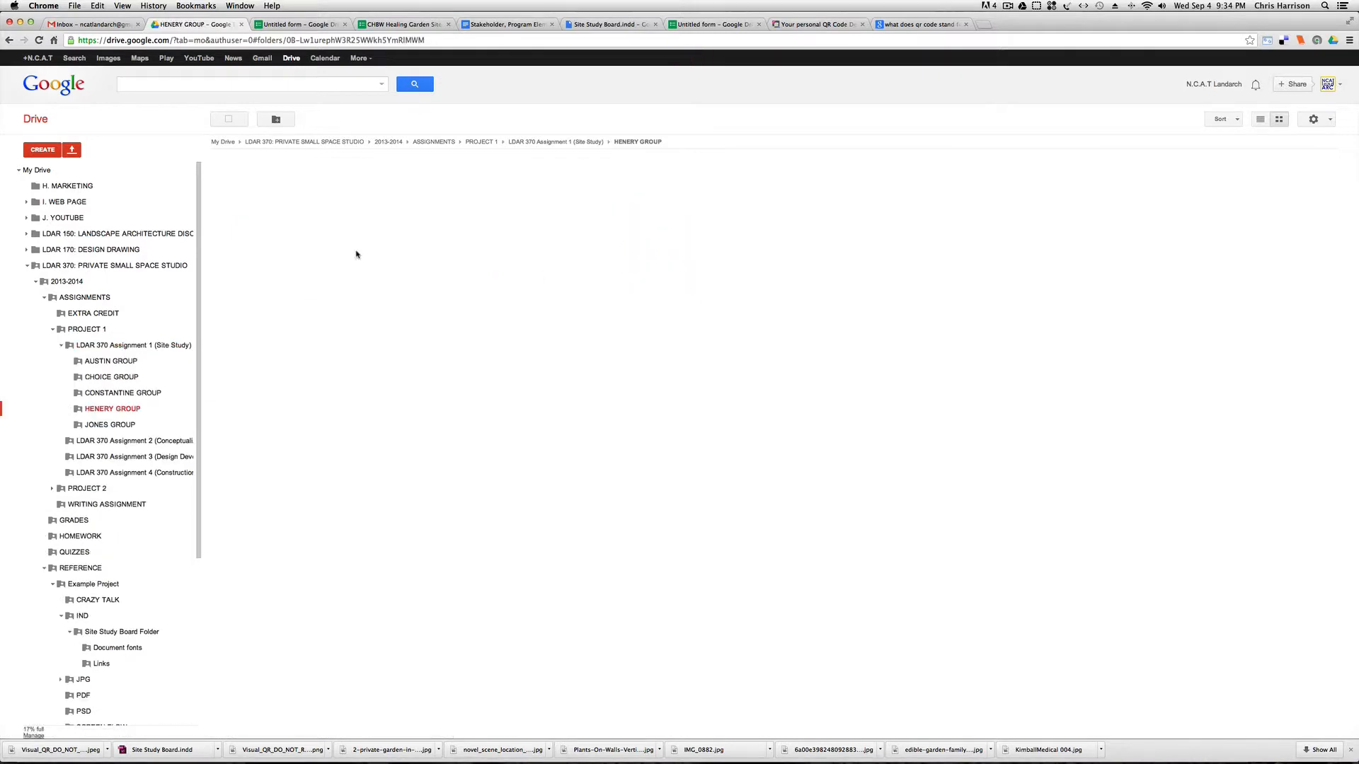
click(9, 41)
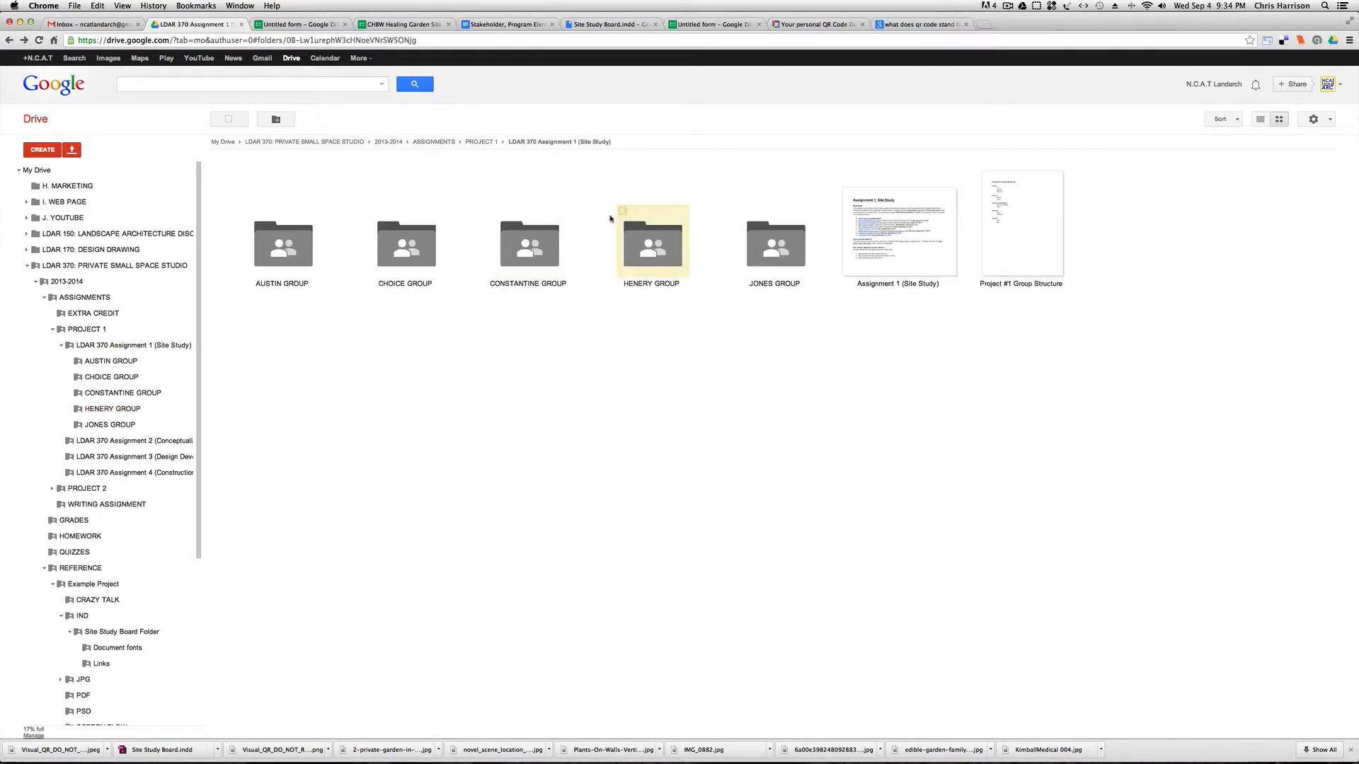
double_click(618, 270)
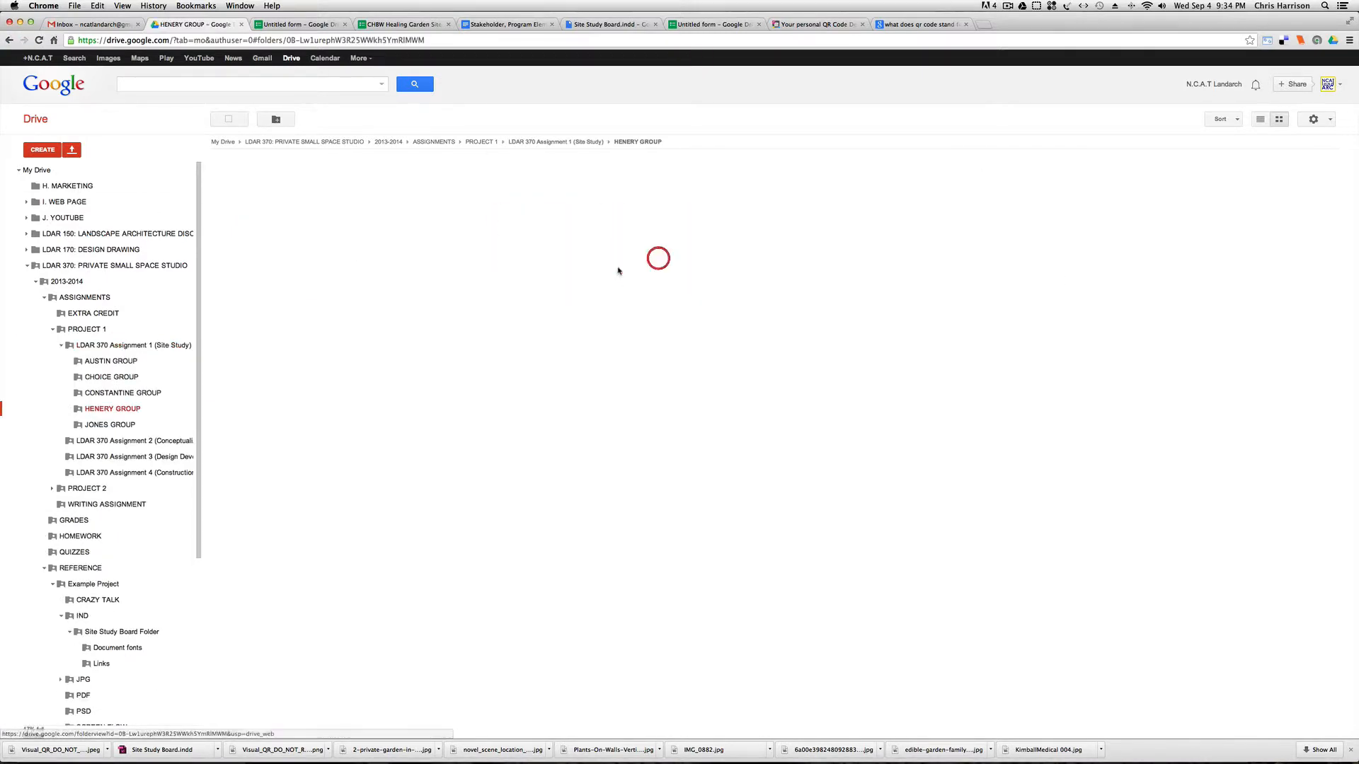
Select Site Study Board.pdf on the Desktop as the file to upload to the group folder, and cancel the upload.
click(71, 151)
click(98, 168)
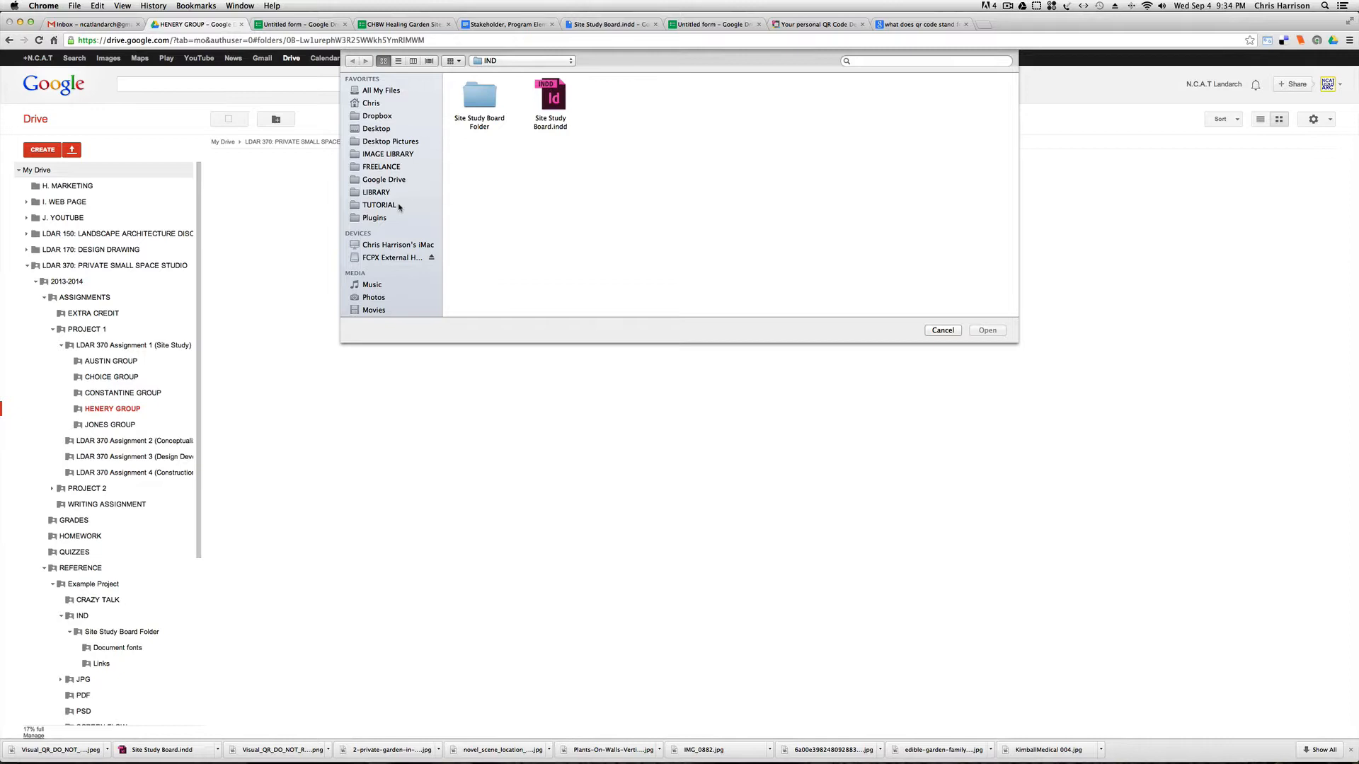
click(377, 129)
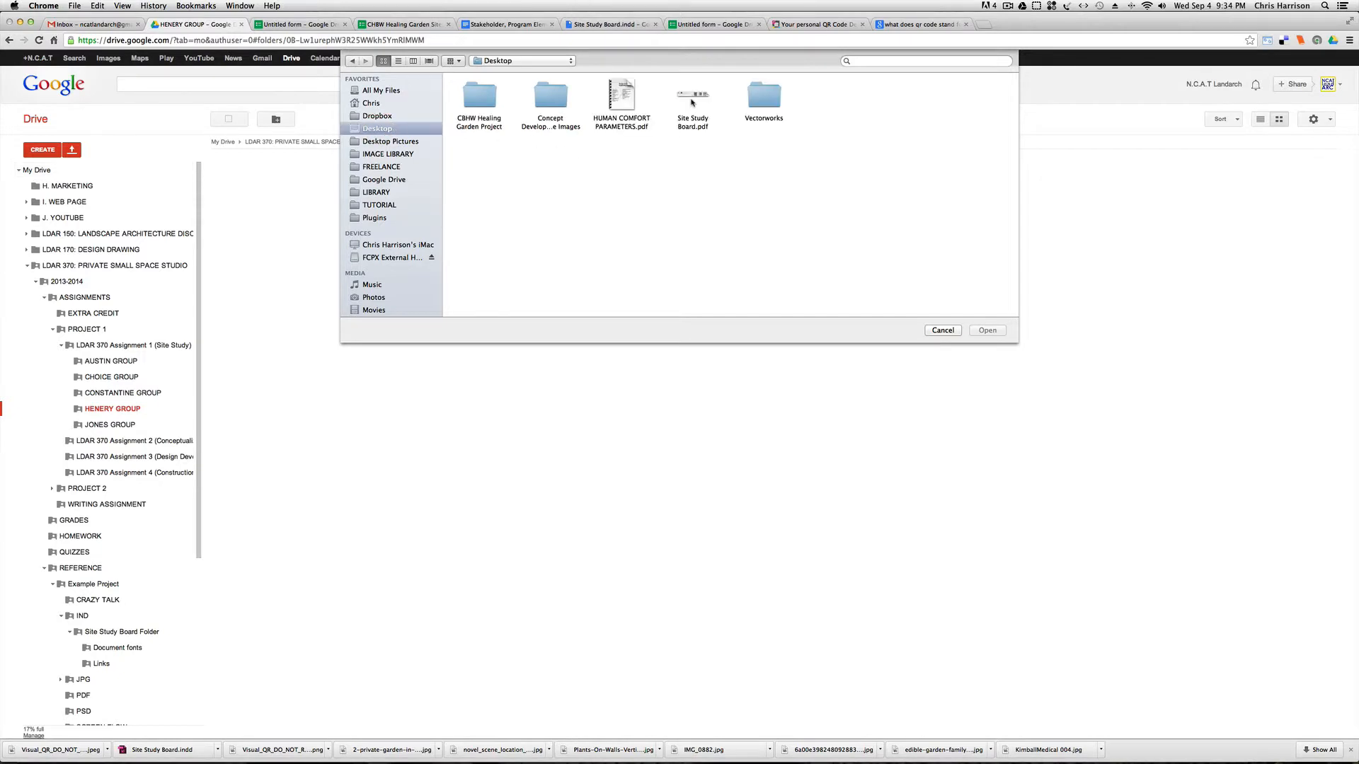
click(696, 99)
click(943, 330)
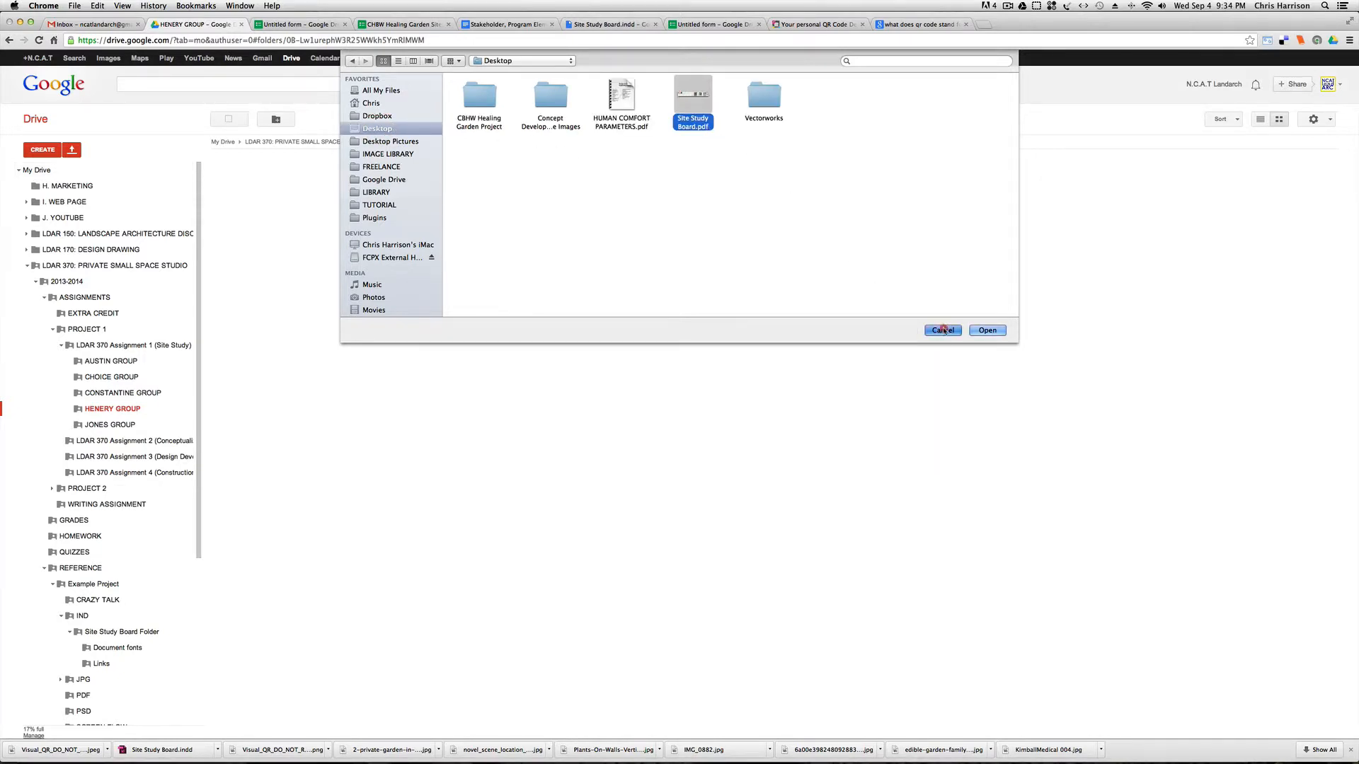
click(385, 245)
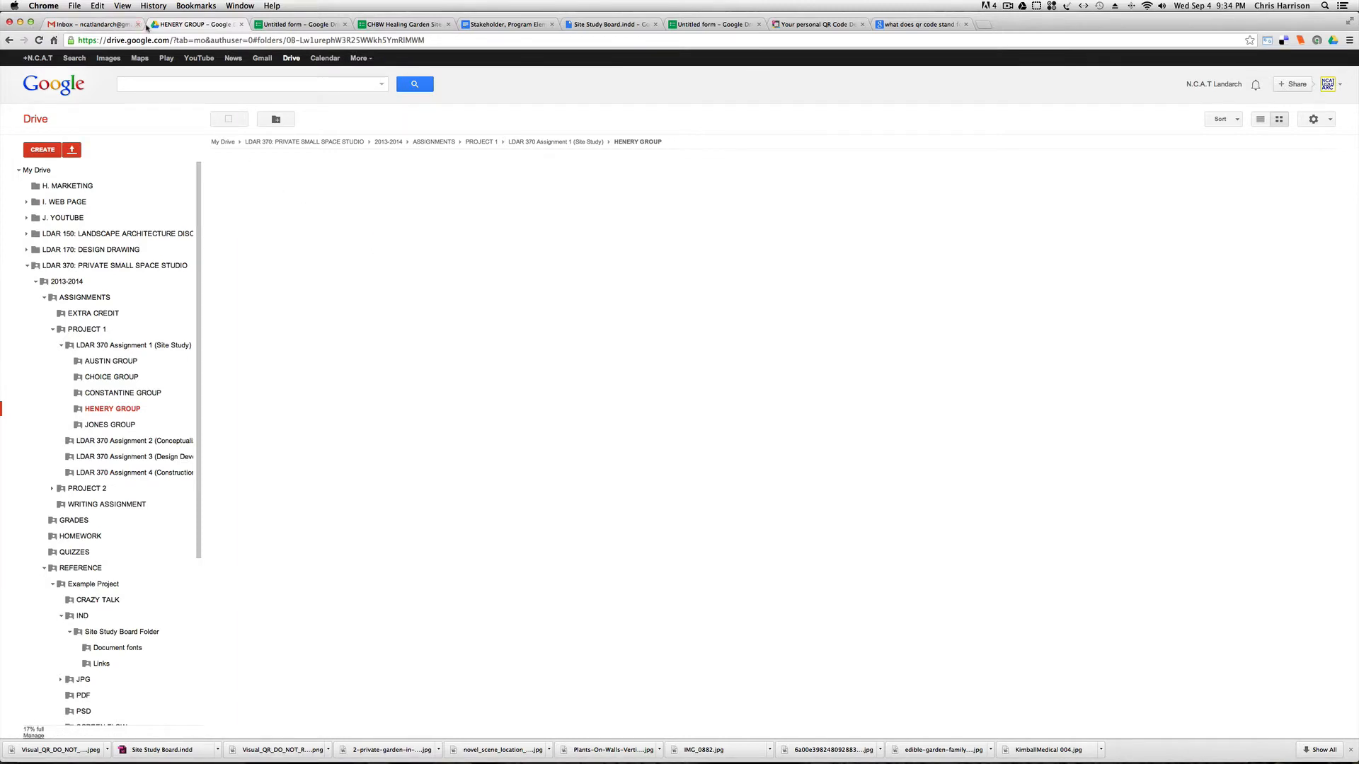
View the Gmail inbox, return to Google Drive, and collapse the LDAR 370: PRIVATE SMALL SPACE STUDIO folder tree.
click(88, 26)
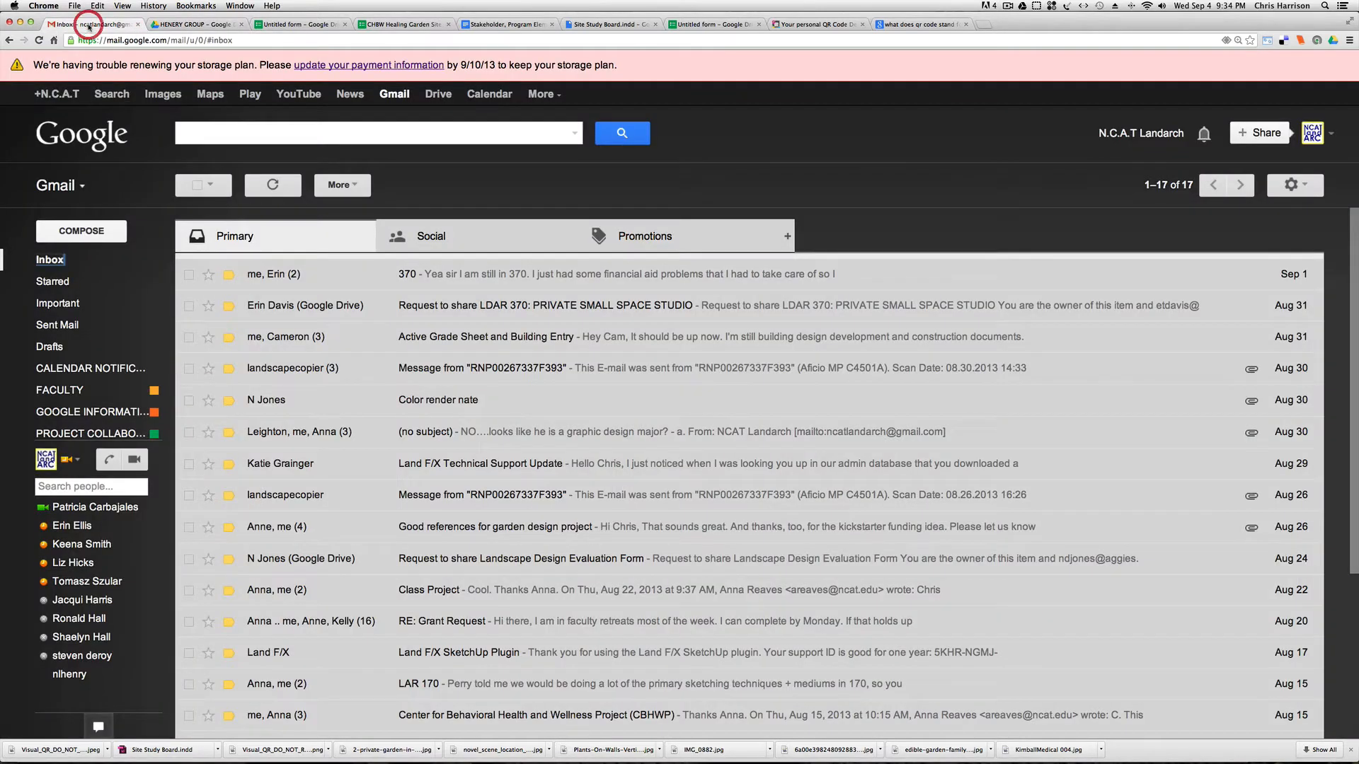
click(163, 26)
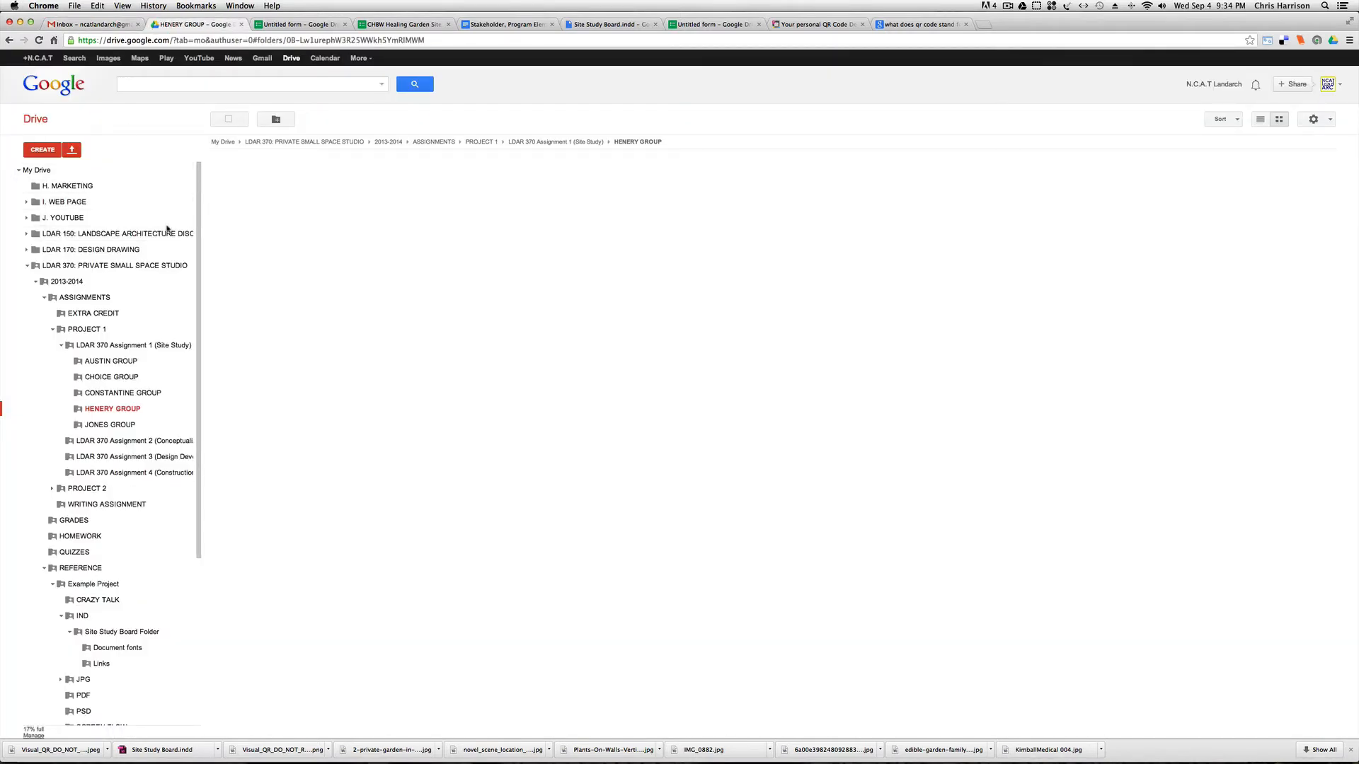
click(27, 265)
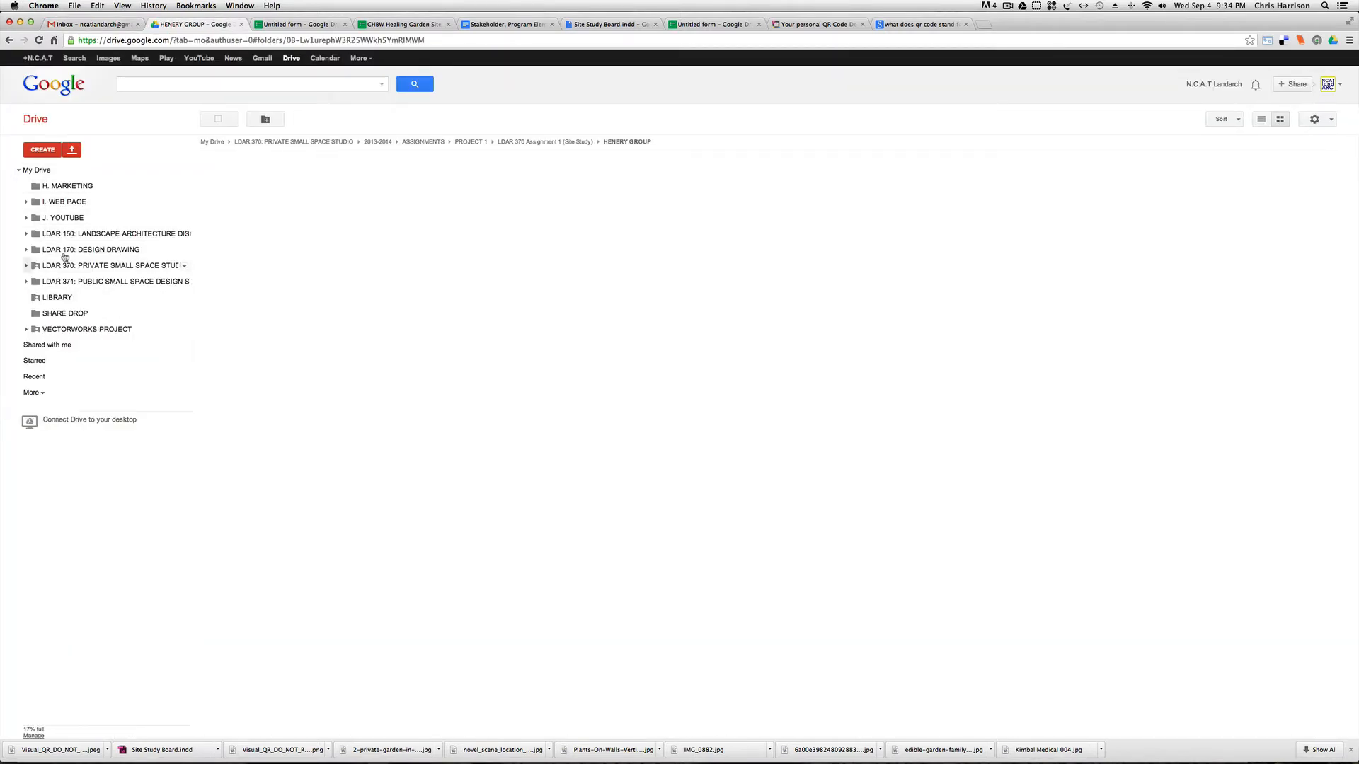
Switch back to the Site Study Board document in InDesign.
mouse_move(464, 762)
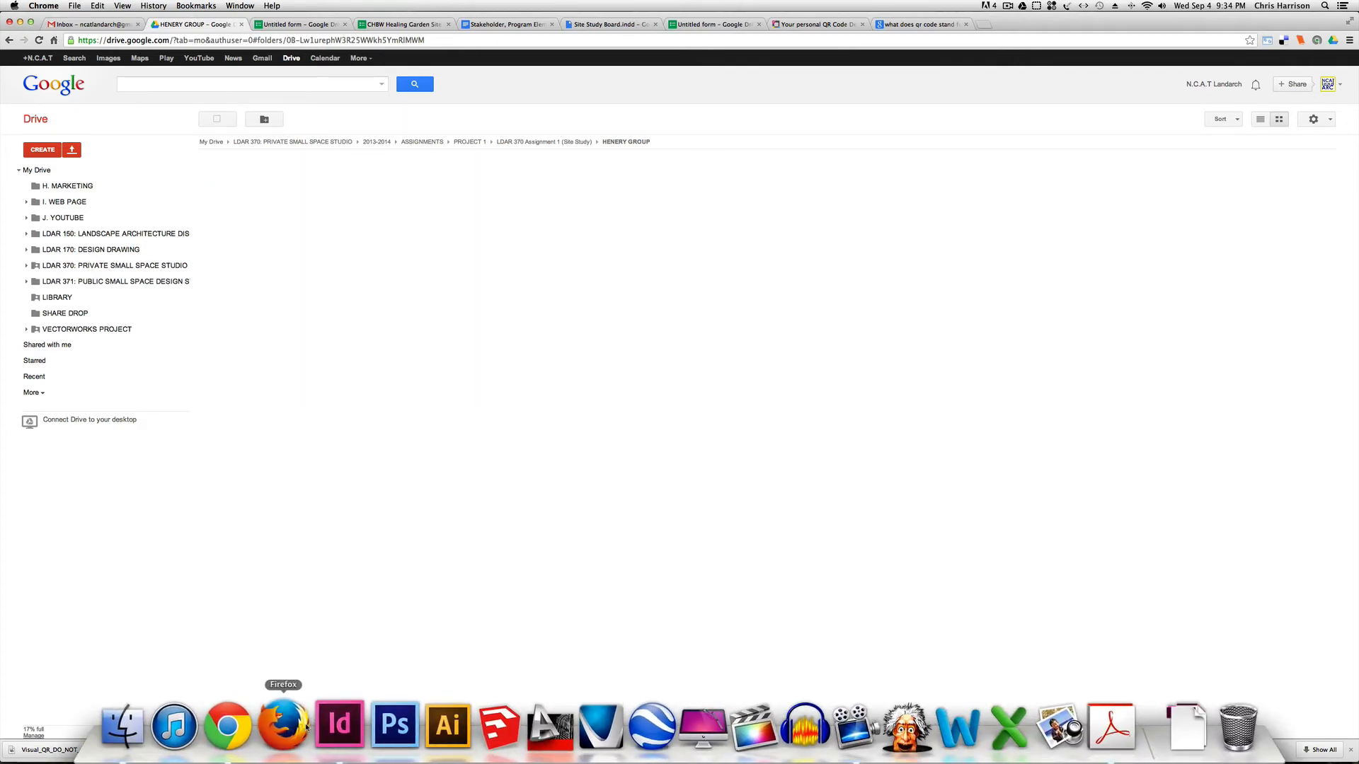
click(339, 730)
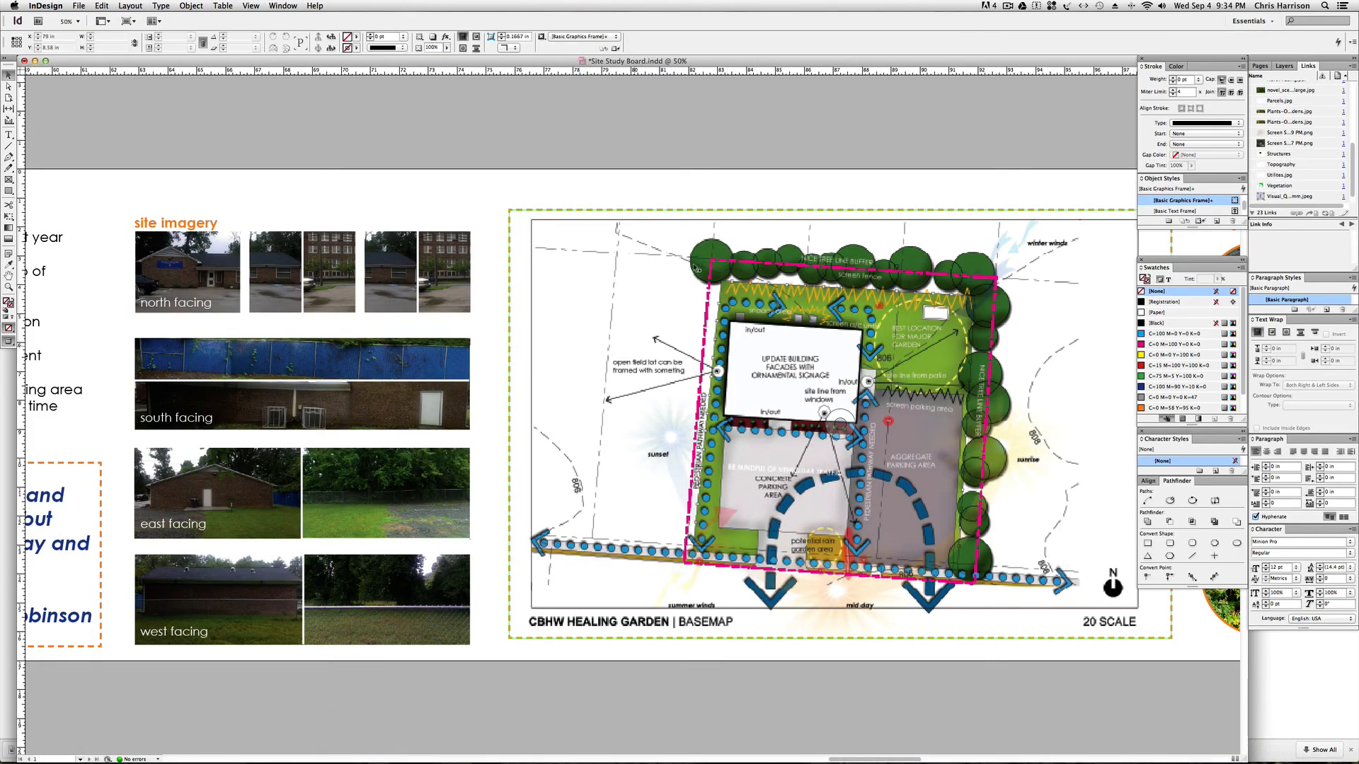
click(1007, 8)
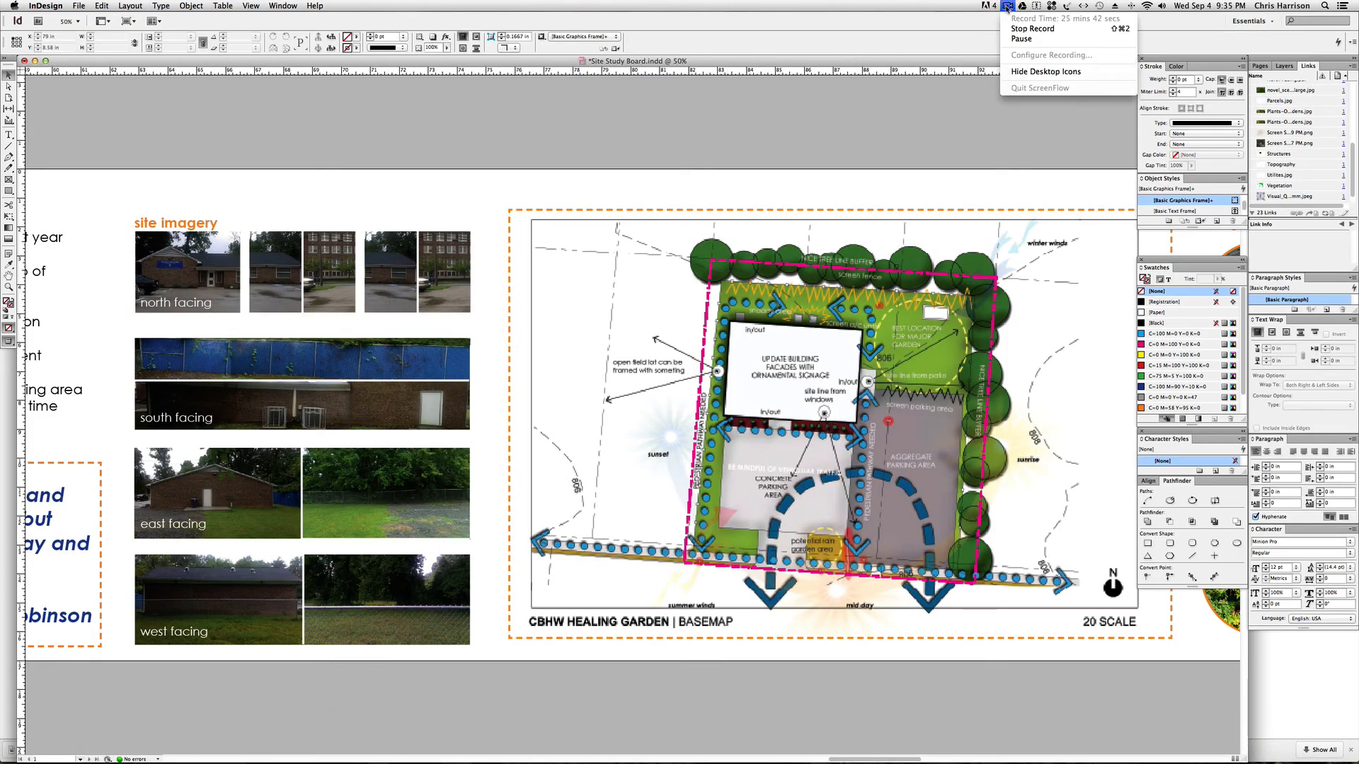